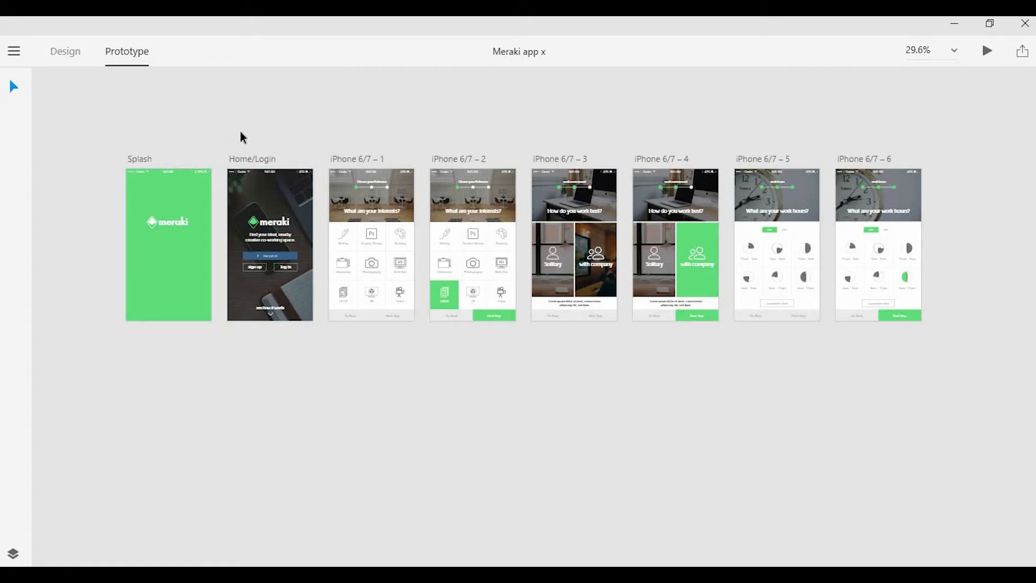
pyautogui.scroll(3, 171, 195)
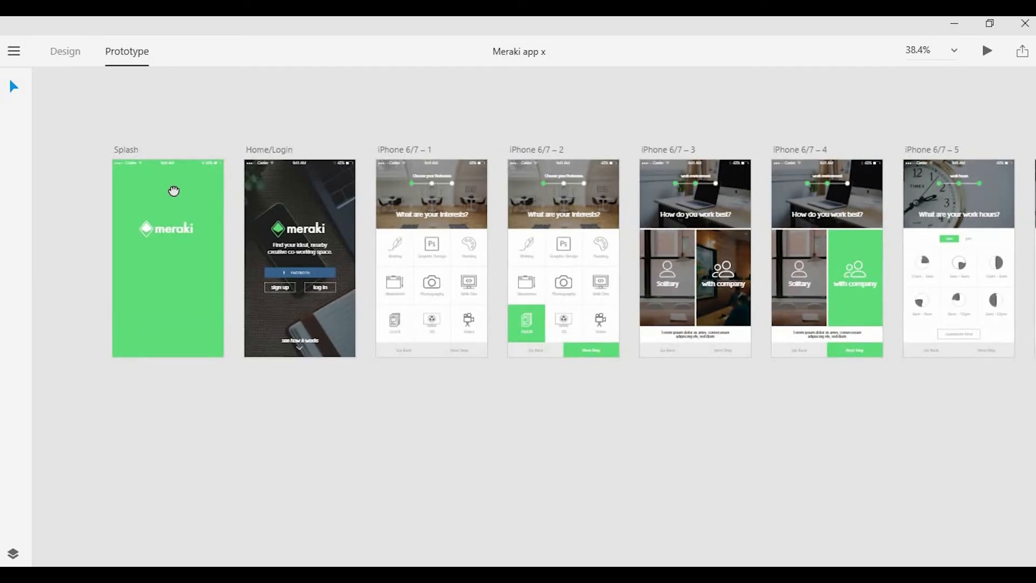
pyautogui.moveTo(174, 191); pyautogui.dragTo(211, 188)
pyautogui.click(170, 144)
pyautogui.click(231, 134)
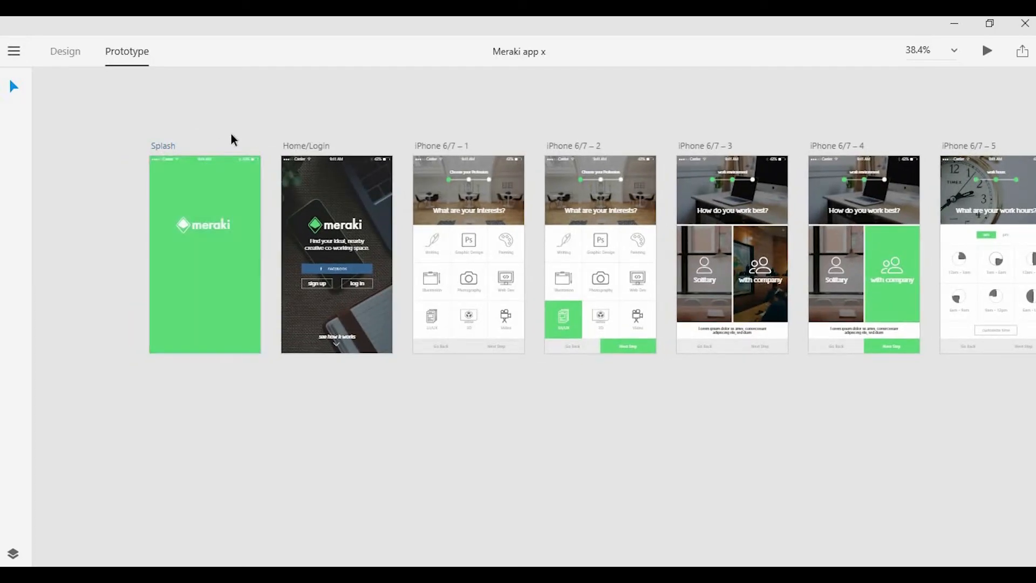
pyautogui.scroll(-3, 231, 136)
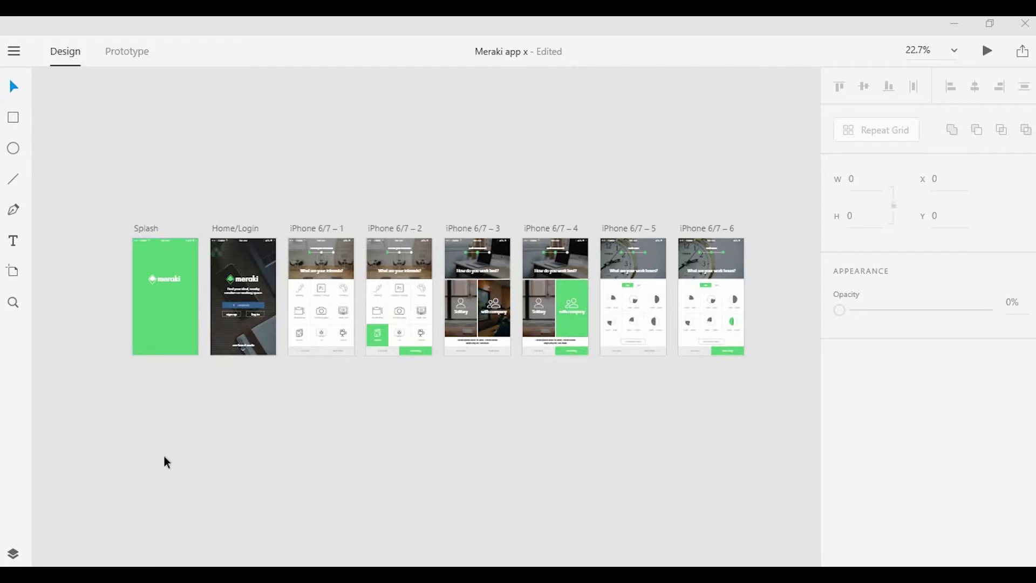
# Add an iPhone 6/7 artboard beneath the Splash artboard and move it down to about Y 937, keeping it aligned.
pyautogui.keyDown('ctrl'); pyautogui.scroll(3, 160, 451); pyautogui.keyUp('ctrl')
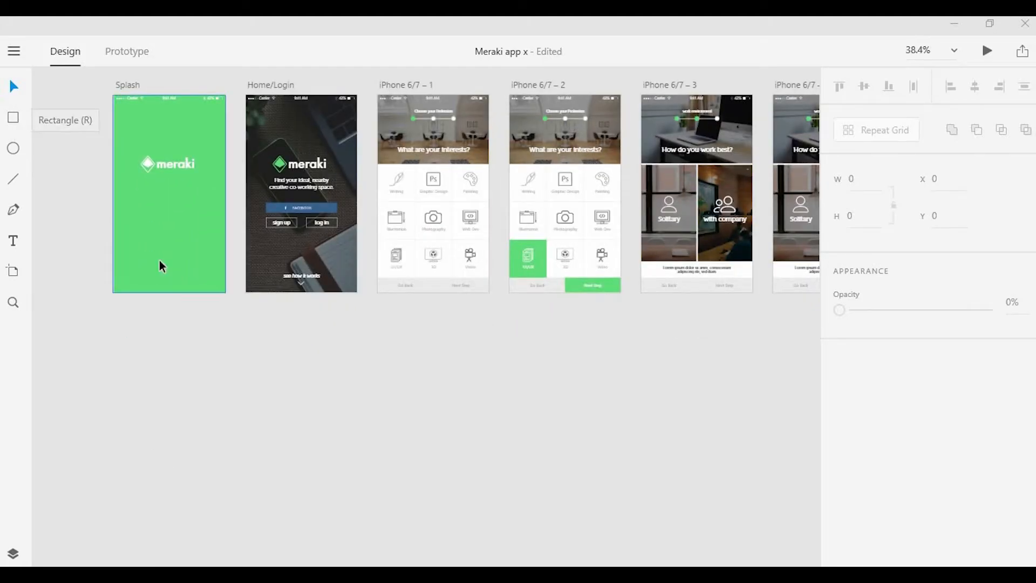
pyautogui.click(13, 272)
pyautogui.click(153, 354)
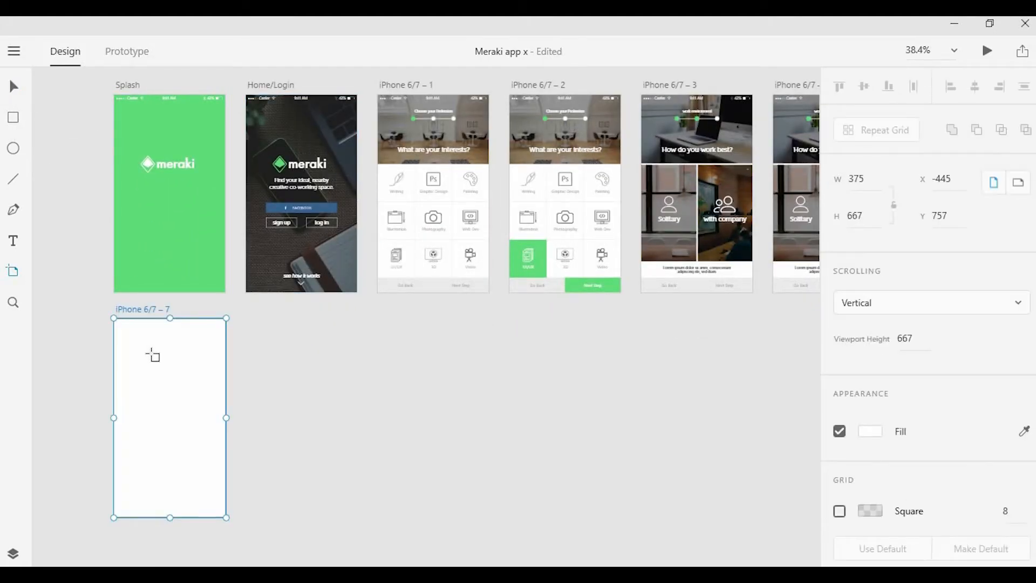
pyautogui.moveTo(169, 395); pyautogui.dragTo(166, 393)
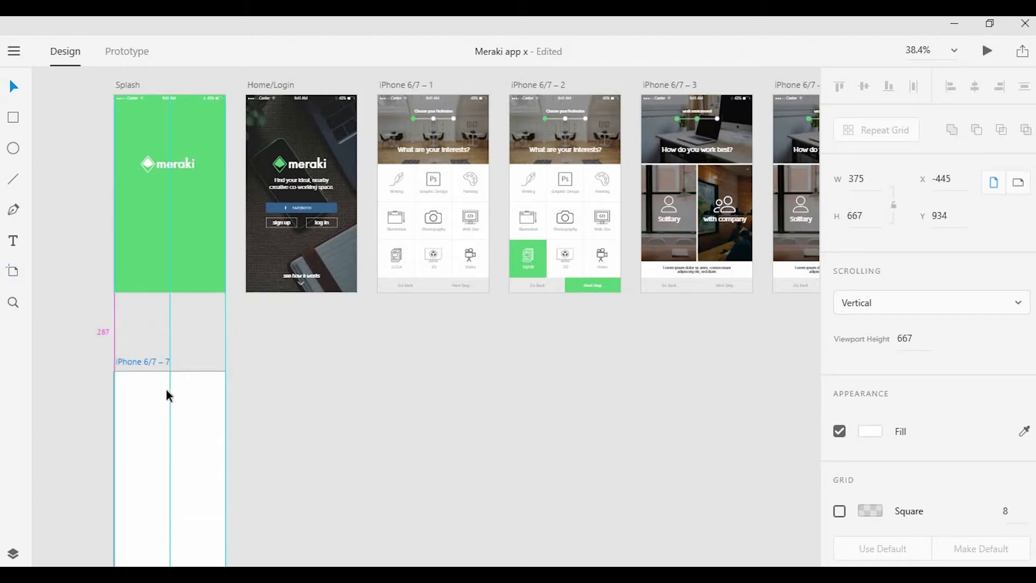
# Rename the new artboard Home.
pyautogui.doubleClick(155, 365)
pyautogui.write('Home')
pyautogui.press('Return')
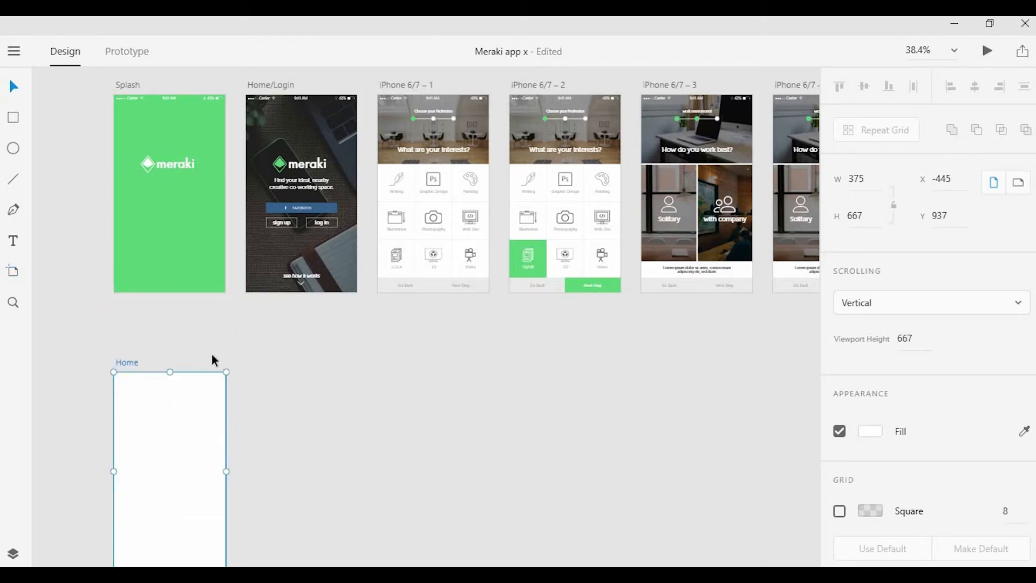
pyautogui.click(235, 363)
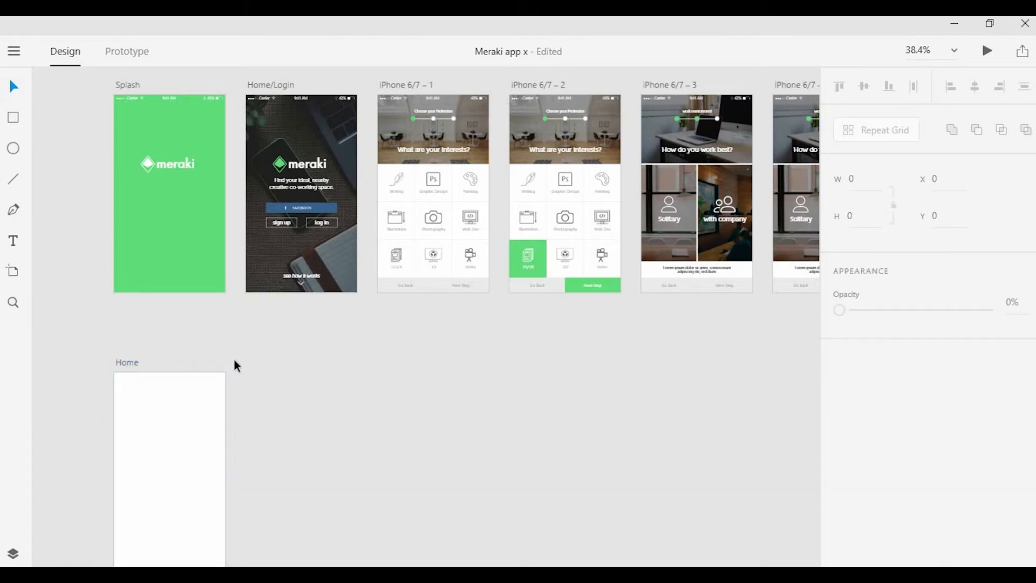
# Draw a rectangle across the top of the Home artboard and set its height to 71.
pyautogui.scroll(-2, 234, 361)
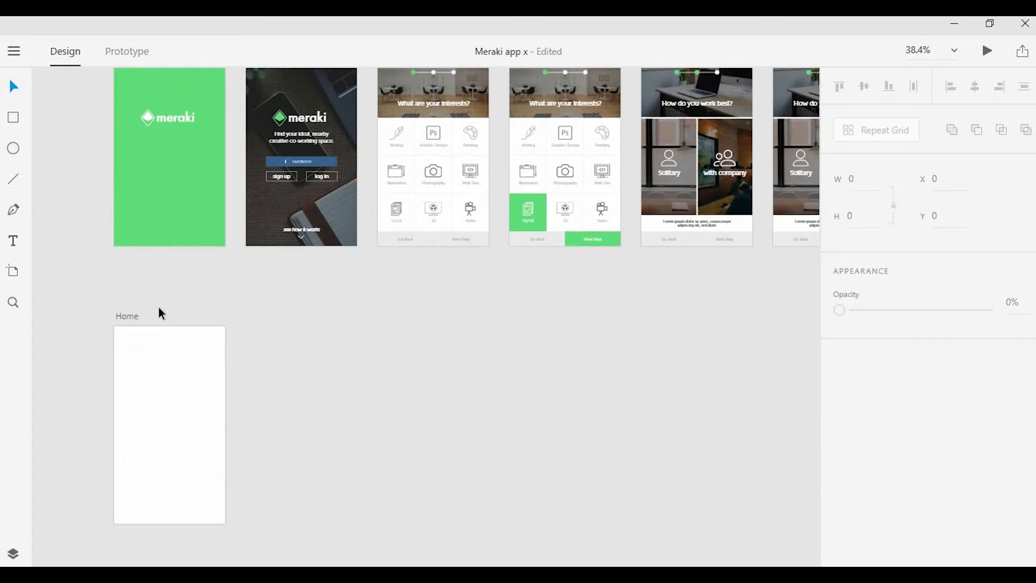
pyautogui.click(127, 316)
pyautogui.press('r')
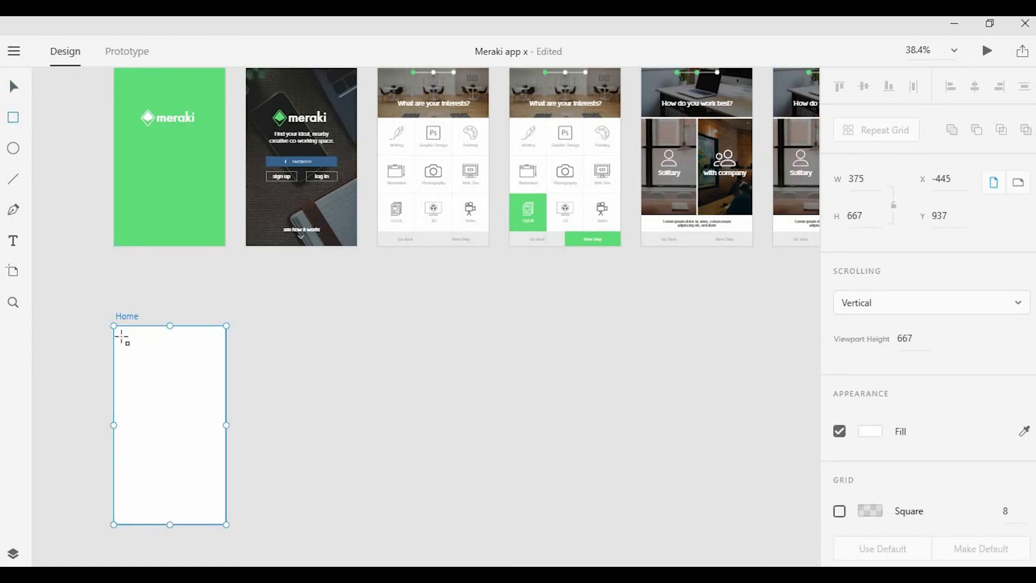
pyautogui.scroll(3, 114, 324)
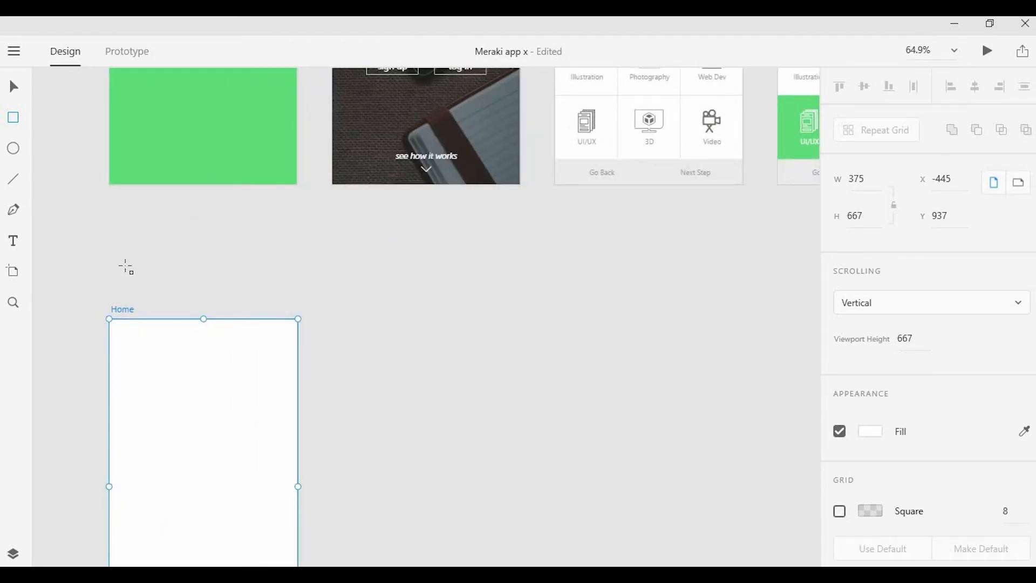
pyautogui.press('v')
pyautogui.click(115, 205)
pyautogui.press('r')
pyautogui.moveTo(106, 322)
pyautogui.mouseDown()
pyautogui.moveTo(273, 400)
pyautogui.moveTo(301, 389)
pyautogui.moveTo(297, 356)
pyautogui.mouseUp()
pyautogui.click(870, 216)
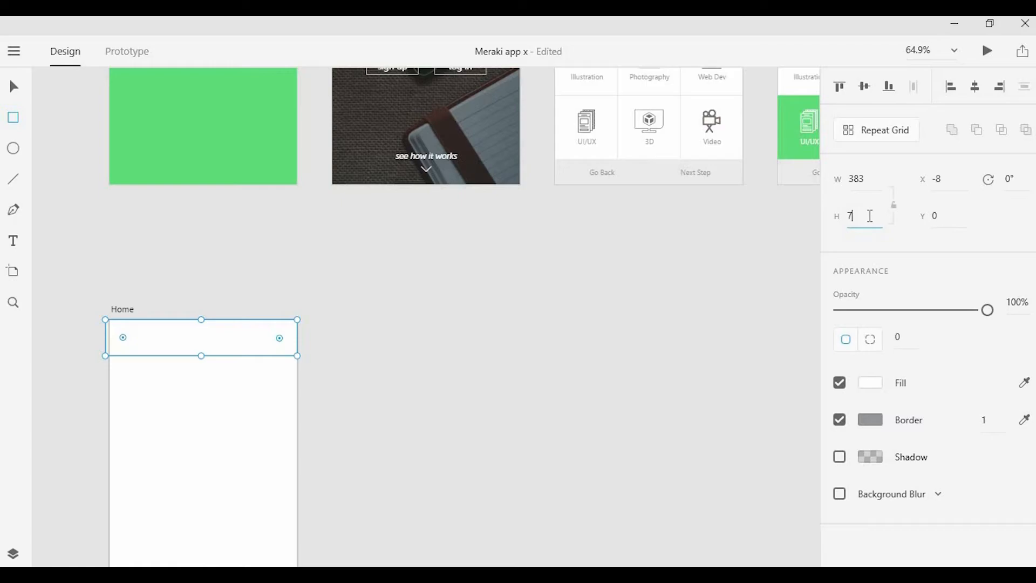
pyautogui.write('1')
pyautogui.press('Return')
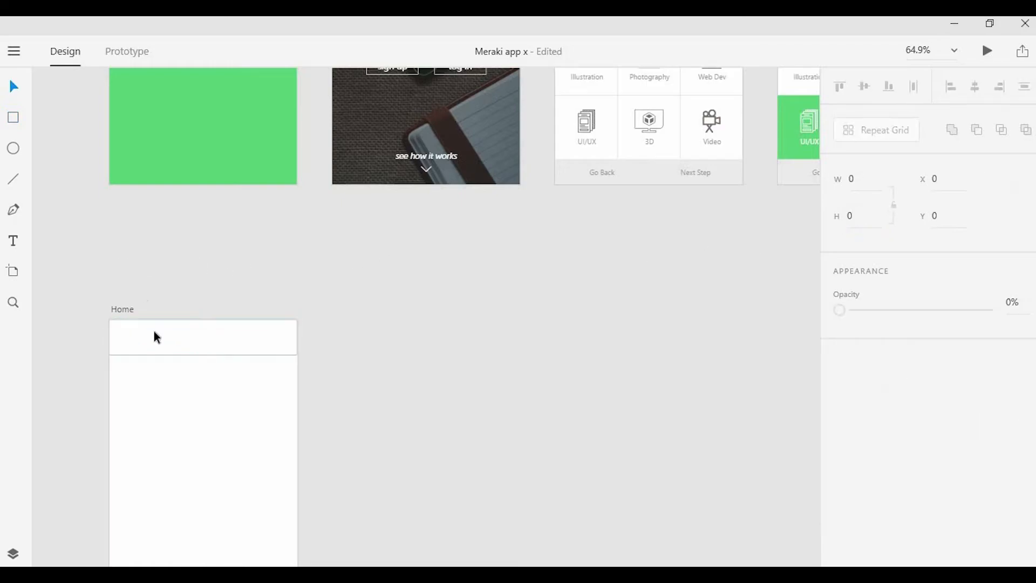
# Resize the header rectangle from its left edge to fit the artboard, 375 wide at X 0.
pyautogui.scroll(3, 153, 330)
pyautogui.moveTo(48, 344); pyautogui.dragTo(58, 344)
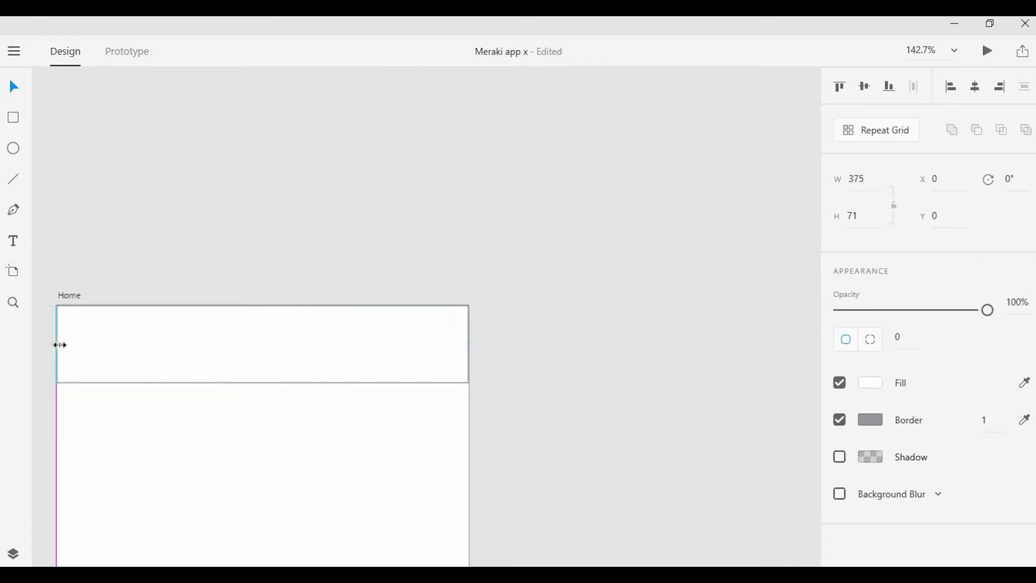
pyautogui.click(161, 216)
# Remove the header rectangle's border and fill it with the saved green swatch.
pyautogui.scroll(-3, 187, 283)
pyautogui.click(186, 285)
pyautogui.click(842, 421)
pyautogui.click(871, 383)
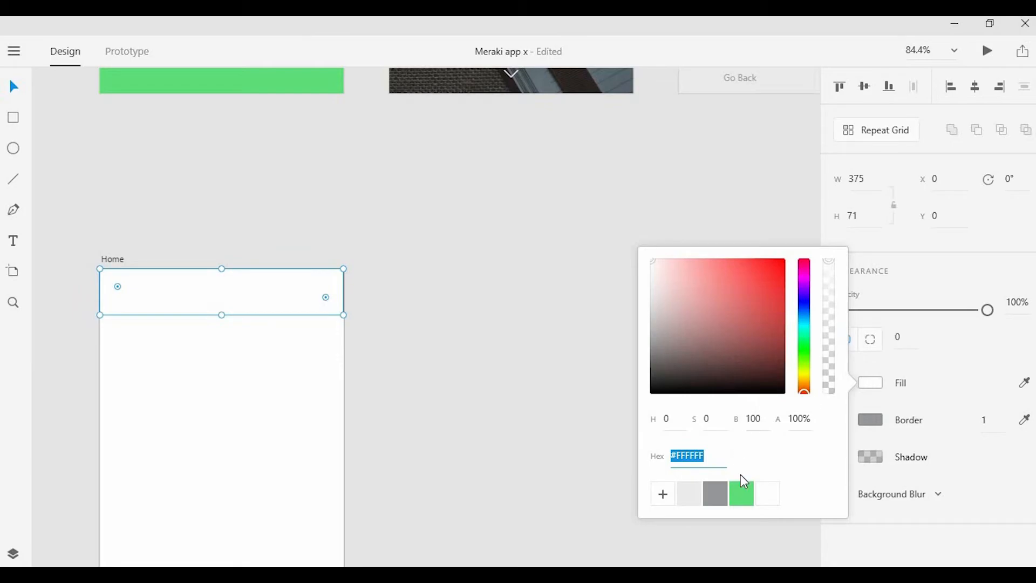
pyautogui.click(746, 491)
pyautogui.click(317, 234)
# Copy the two diamond shapes of the meraki logo on the Splash artboard.
pyautogui.scroll(-5, 280, 222)
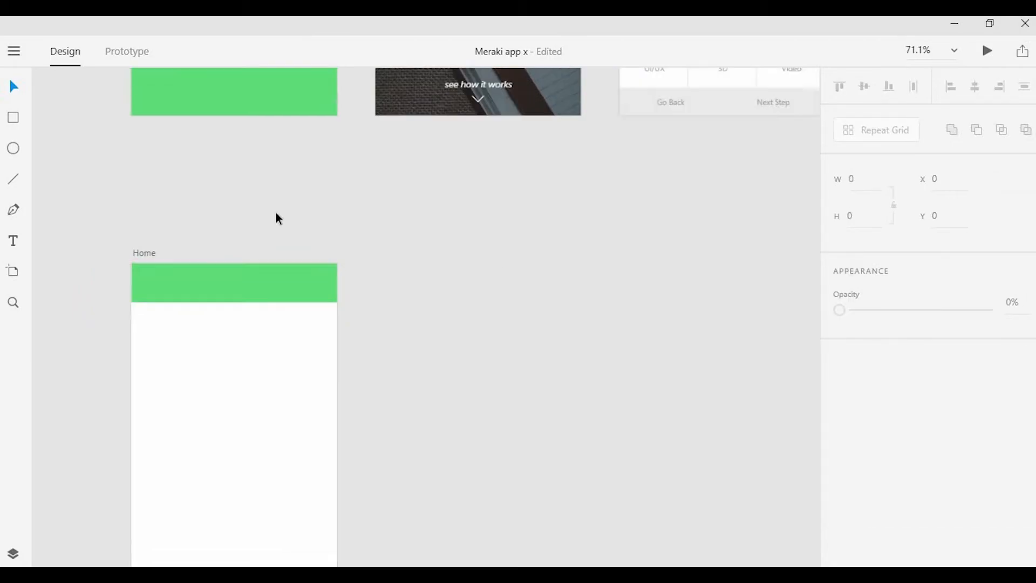
pyautogui.scroll(1, 520, 318)
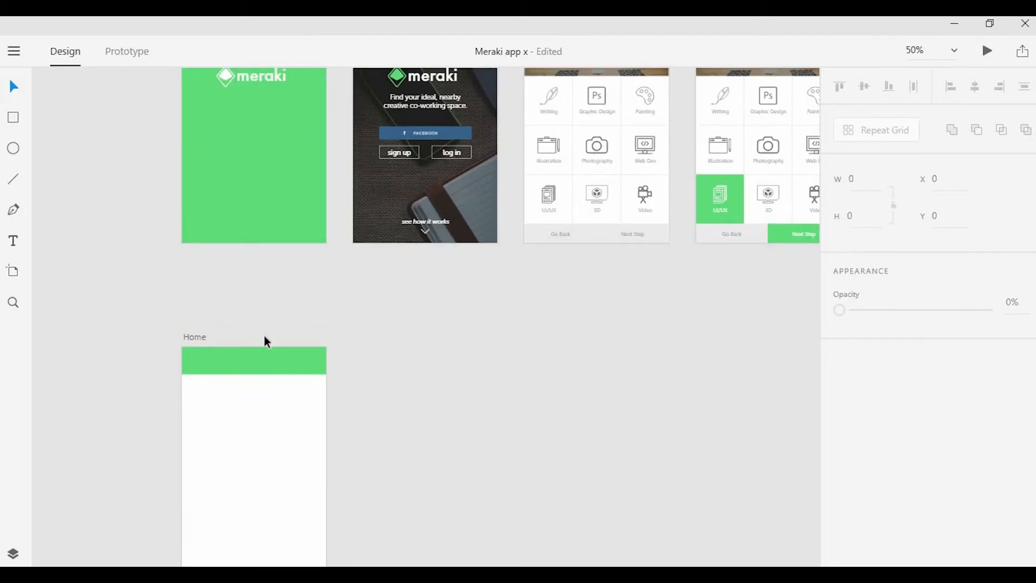
pyautogui.scroll(-2, 264, 336)
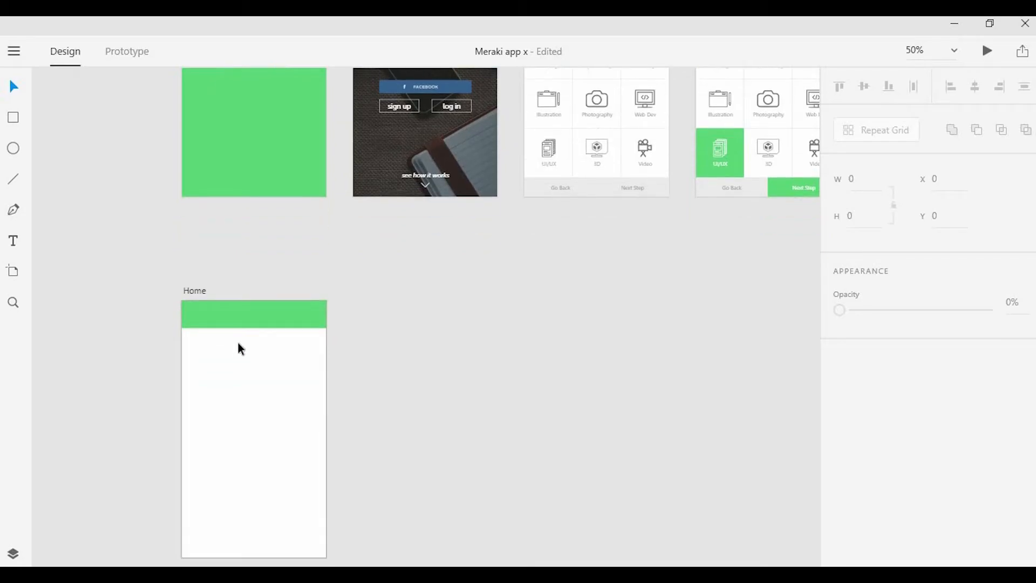
pyautogui.scroll(3, 241, 324)
pyautogui.click(246, 320)
pyautogui.click(250, 351)
pyautogui.scroll(5, 270, 280)
pyautogui.scroll(4, 255, 244)
pyautogui.click(215, 182)
pyautogui.click(215, 182)
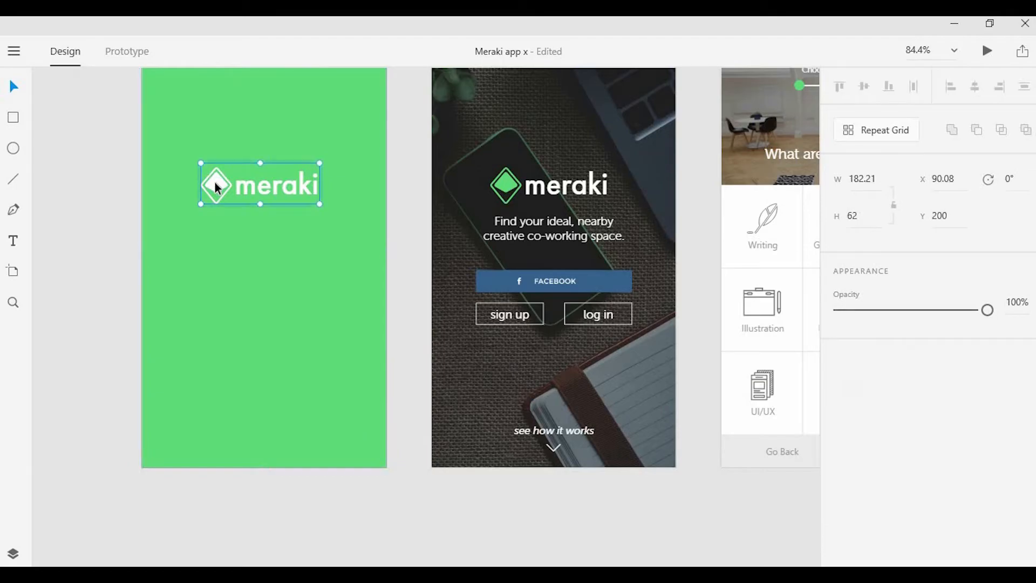
pyautogui.doubleClick(215, 183)
pyautogui.click(221, 197)
pyautogui.click(219, 193)
pyautogui.doubleClick(220, 187)
pyautogui.scroll(3, 222, 186)
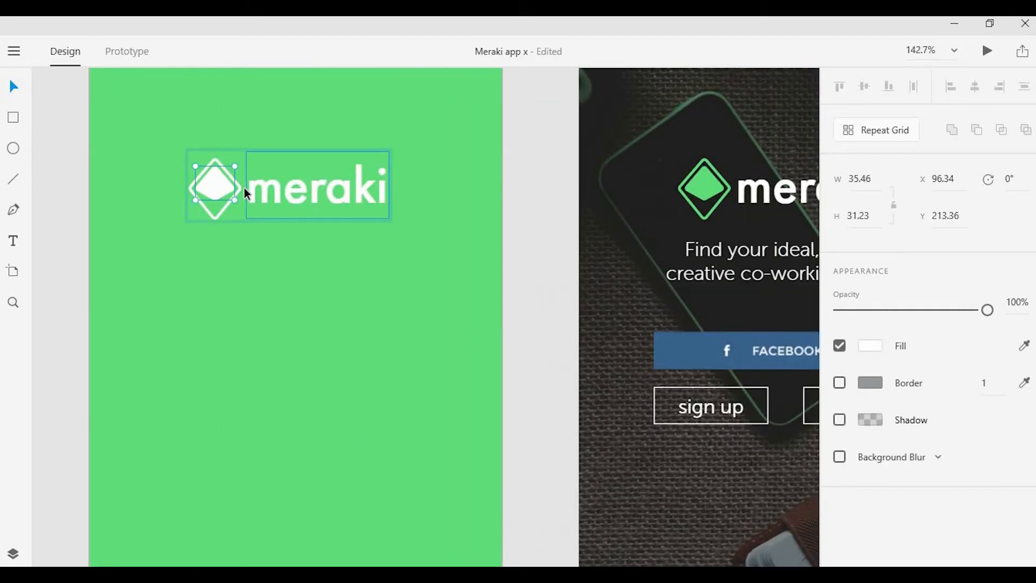
pyautogui.click(301, 261)
pyautogui.scroll(-5, 300, 257)
pyautogui.scroll(-1, 293, 304)
# Paste the diamond icon onto the Home artboard and move it into the green header.
pyautogui.click(303, 495)
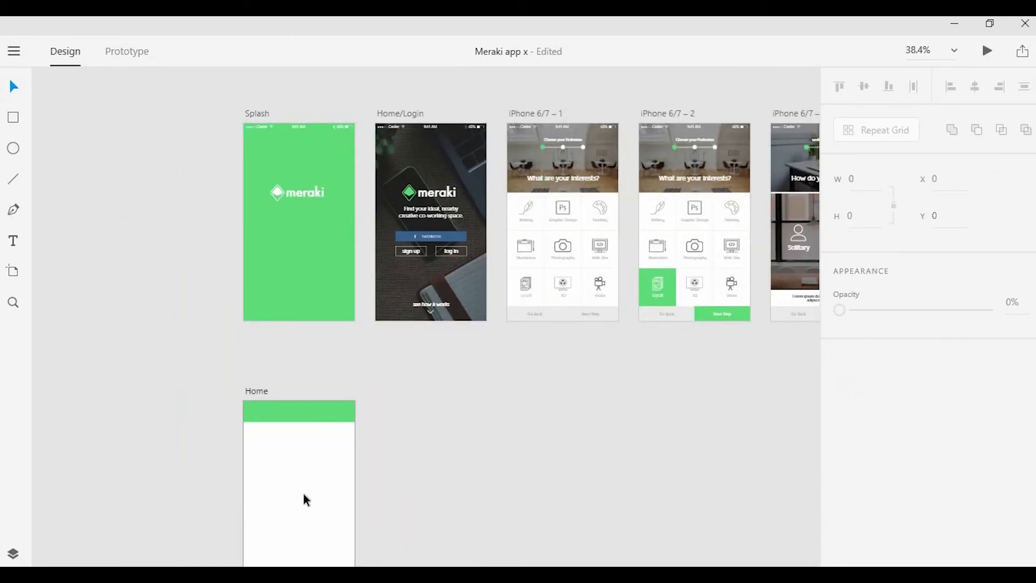
pyautogui.hotkey('ctrl', 'v')
pyautogui.scroll(2, 277, 471)
pyautogui.moveTo(261, 474); pyautogui.dragTo(295, 379)
# Scale the diamond icon down to about 38 × 44 and centre it horizontally in the Home header.
pyautogui.scroll(5, 297, 380)
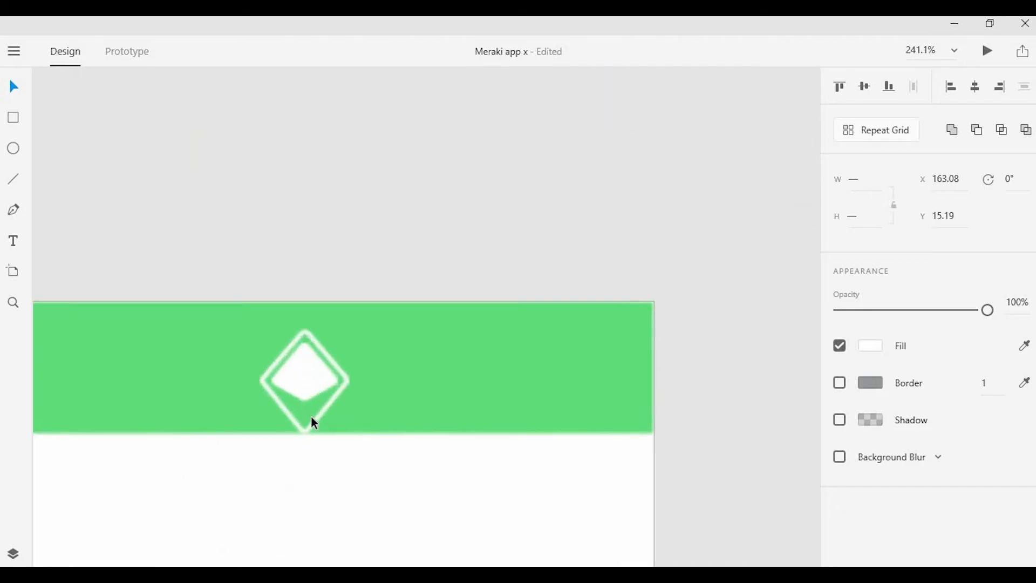
pyautogui.moveTo(305, 430); pyautogui.dragTo(319, 411)
pyautogui.scroll(-4, 320, 410)
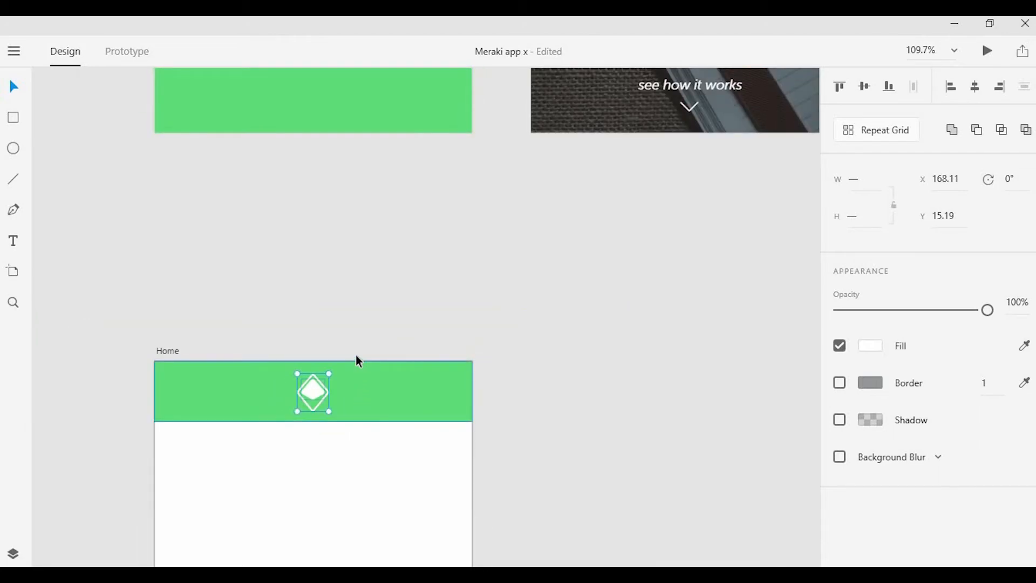
# Copy the status bar from the Splash artboard and paste it at the top of the Home header.
pyautogui.scroll(-5, 350, 372)
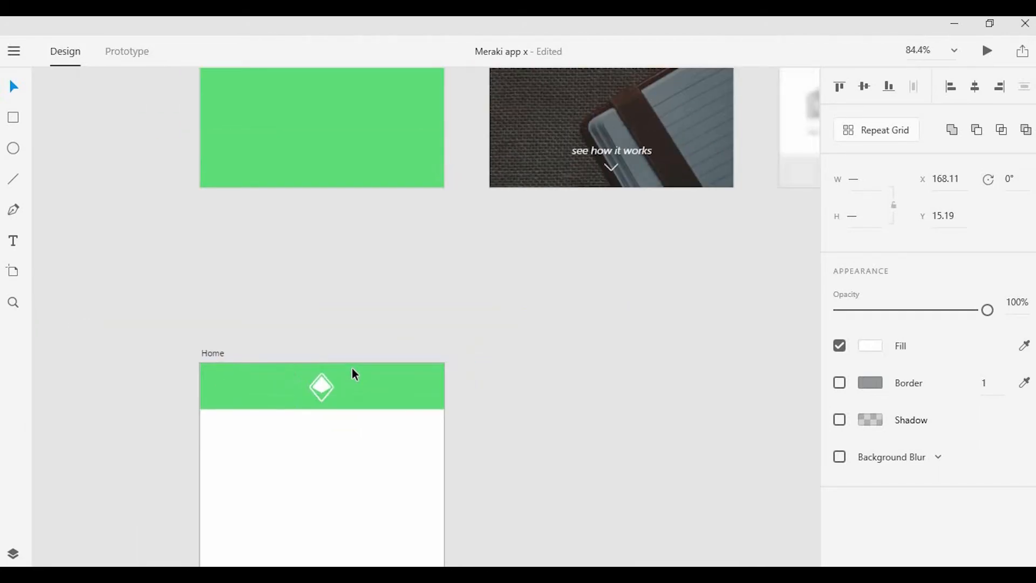
pyautogui.scroll(3, 344, 190)
pyautogui.click(342, 169)
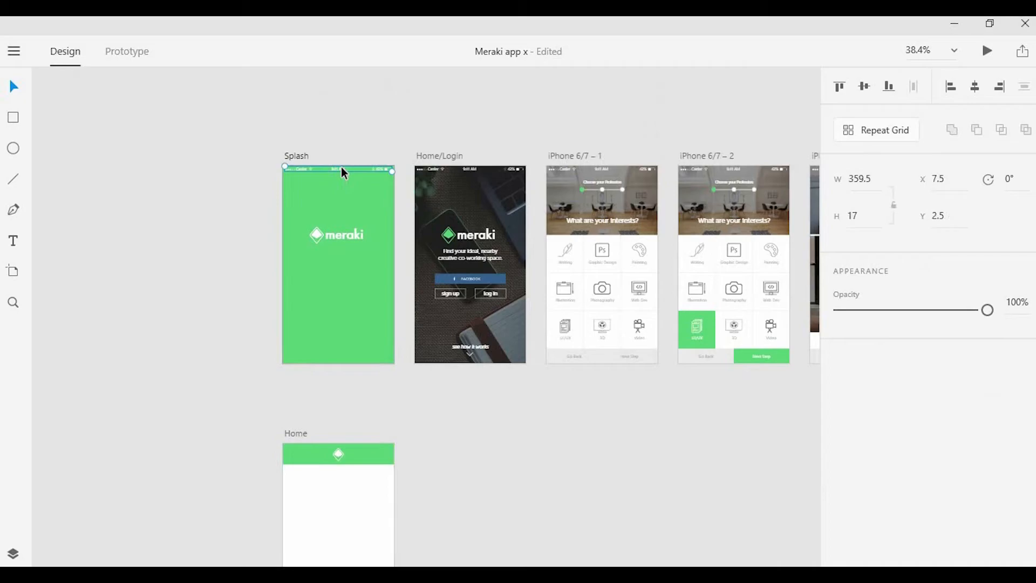
pyautogui.click(352, 455)
pyautogui.scroll(4, 353, 459)
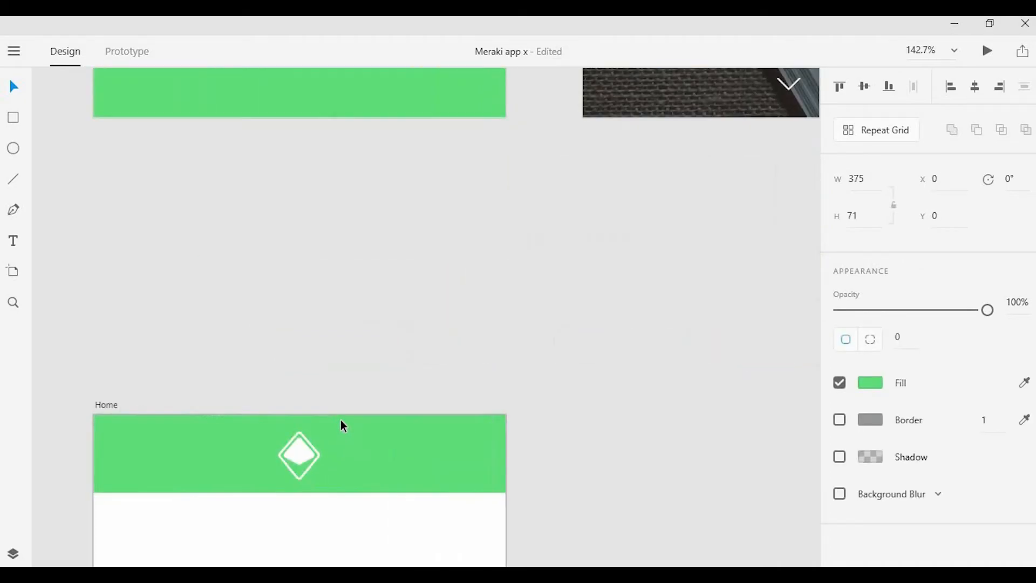
# Group the inner and outer diamond shapes of the header icon.
pyautogui.scroll(3, 314, 423)
pyautogui.click(284, 395)
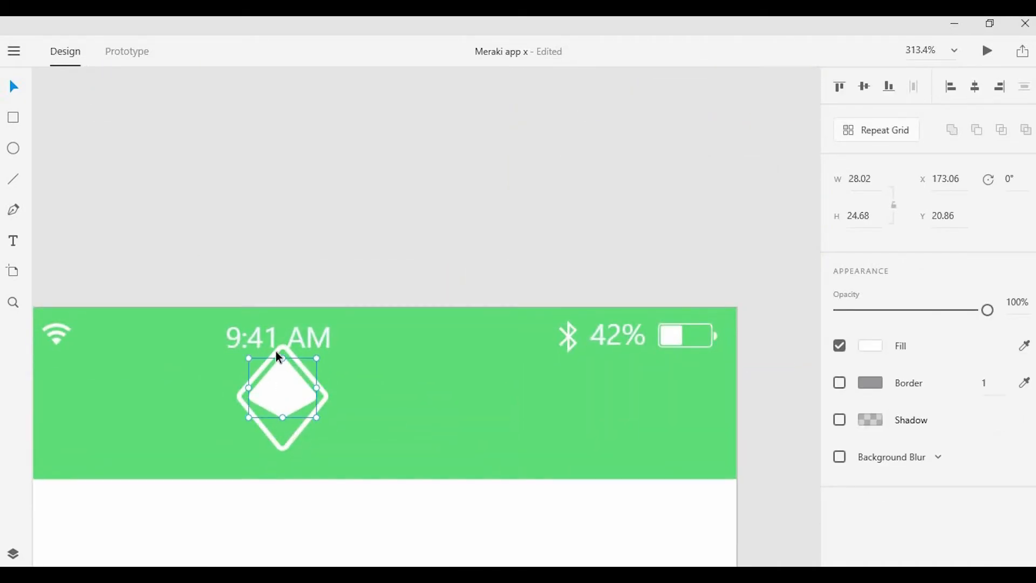
pyautogui.moveTo(280, 359); pyautogui.dragTo(296, 377)
pyautogui.hotkey('ctrl', 'z')
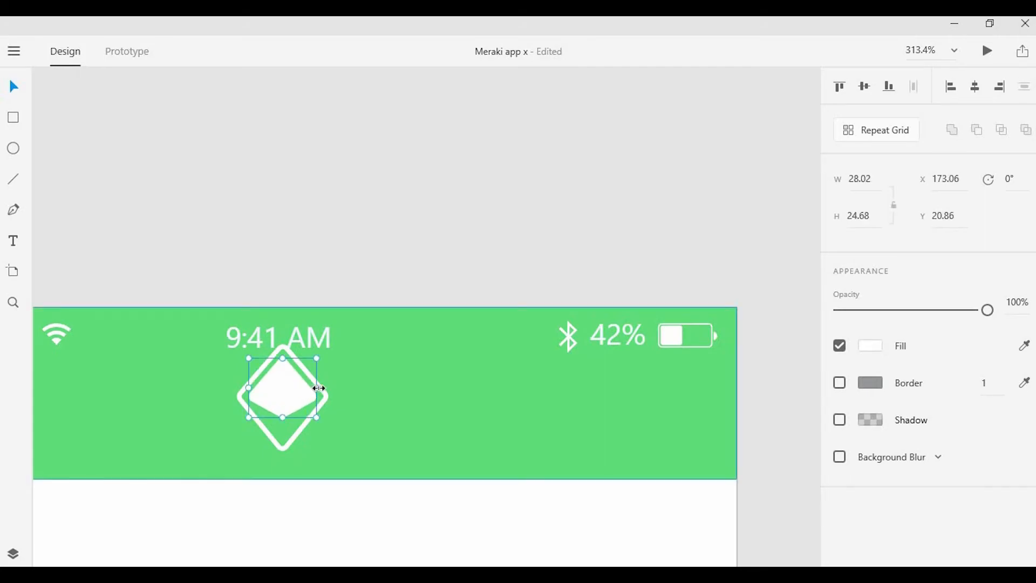
pyautogui.keyDown('shift'); pyautogui.click(328, 396); pyautogui.keyUp('shift')
pyautogui.hotkey('ctrl', 'g')
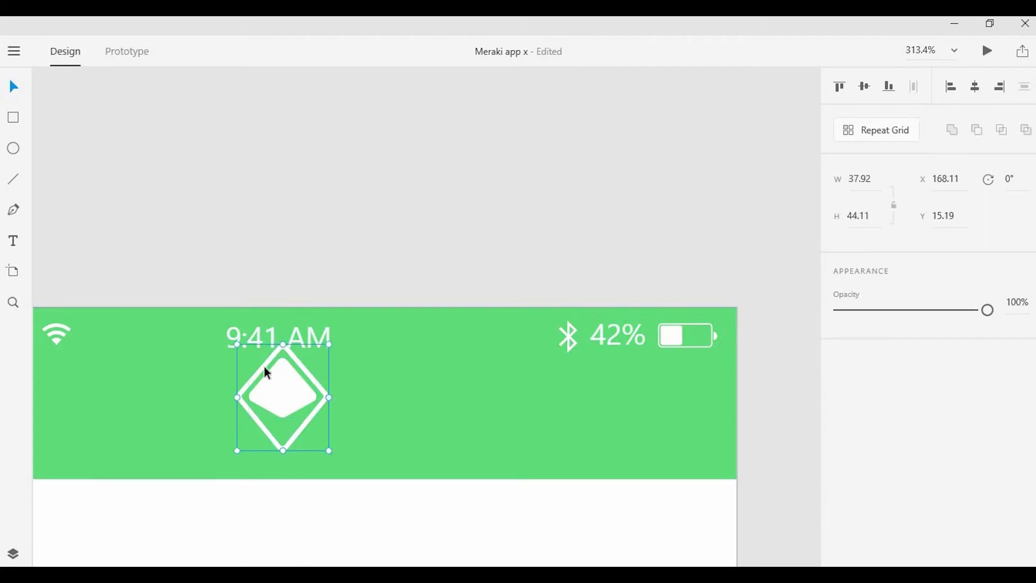
# Shrink the grouped diamond icon so it sits centred below the status bar's clock.
pyautogui.moveTo(284, 344); pyautogui.dragTo(360, 420)
pyautogui.click(301, 265)
pyautogui.scroll(-5, 301, 265)
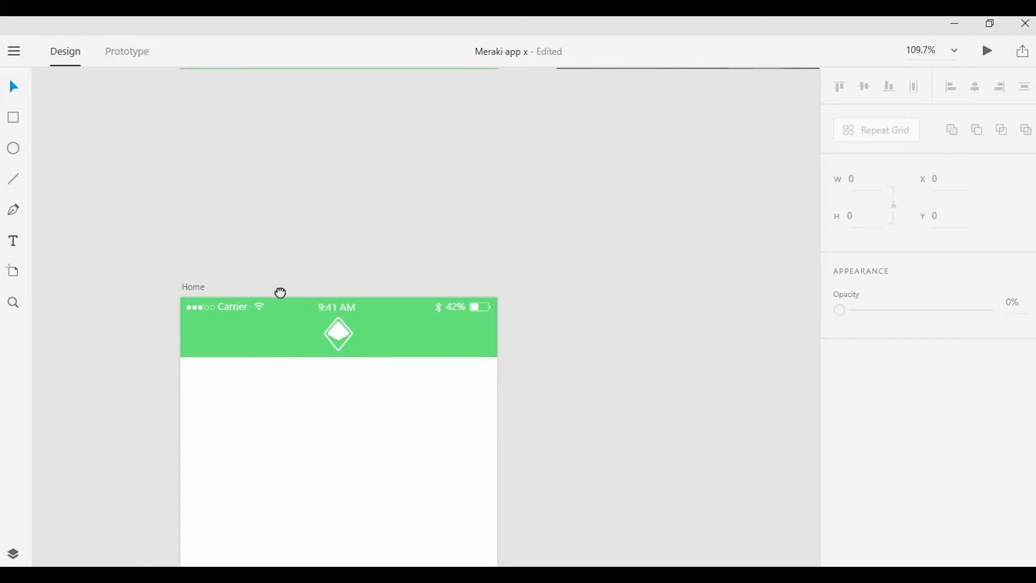
# Draw a 375-wide rectangle directly below the green header at Y 71 and extend its height to about 381.
pyautogui.scroll(-3, 281, 294)
pyautogui.scroll(-3, 282, 298)
pyautogui.moveTo(313, 340); pyautogui.dragTo(311, 311)
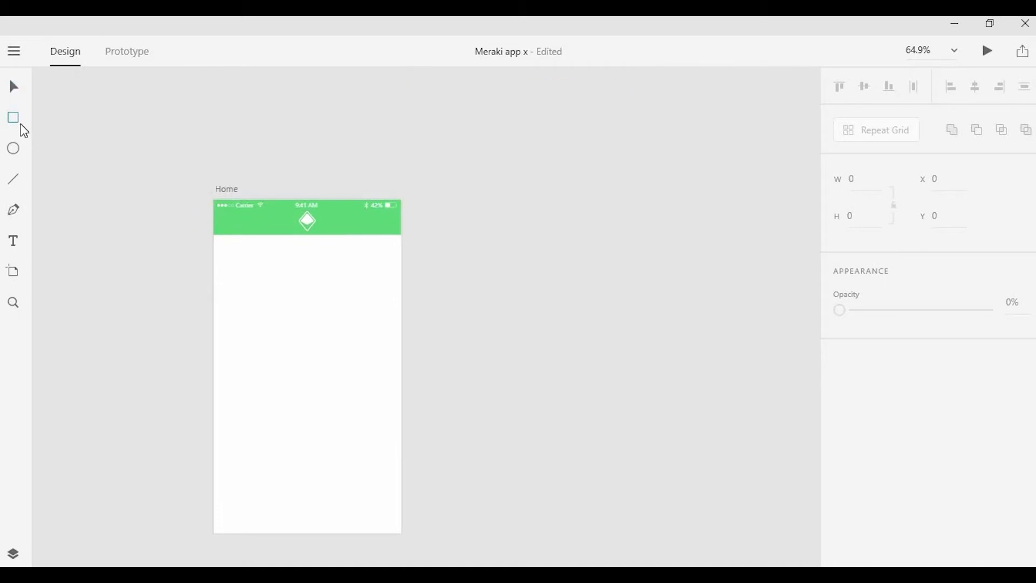
pyautogui.moveTo(239, 271); pyautogui.dragTo(232, 237)
pyautogui.moveTo(207, 197); pyautogui.dragTo(394, 343)
pyautogui.press('v')
pyautogui.moveTo(322, 259)
pyautogui.mouseDown()
pyautogui.moveTo(319, 278)
pyautogui.moveTo(318, 266)
pyautogui.mouseUp()
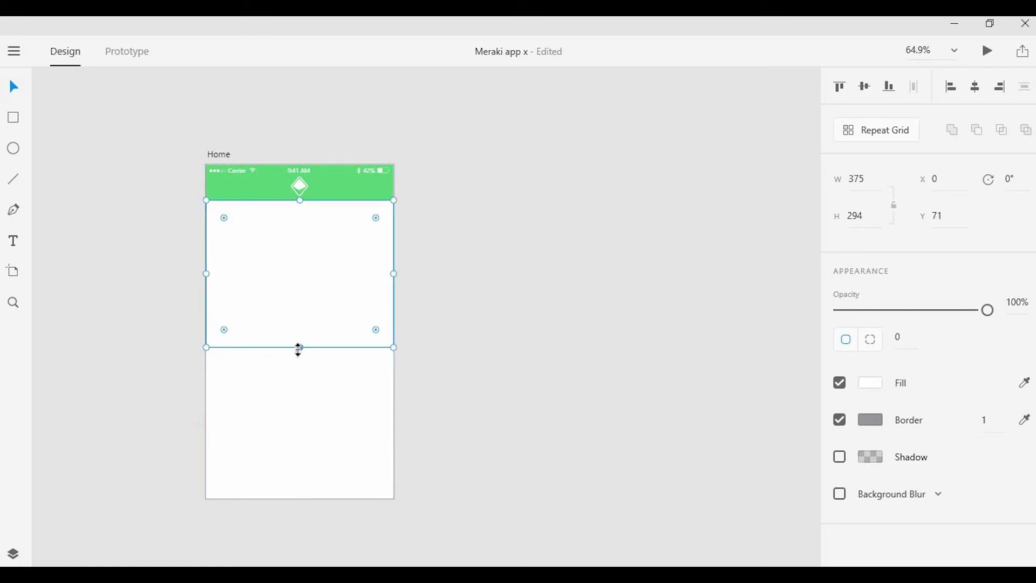
pyautogui.moveTo(299, 348); pyautogui.dragTo(307, 391)
pyautogui.click(458, 249)
# Remove the border of the rectangle below the header and fill it with the saved light grey swatch.
pyautogui.click(330, 266)
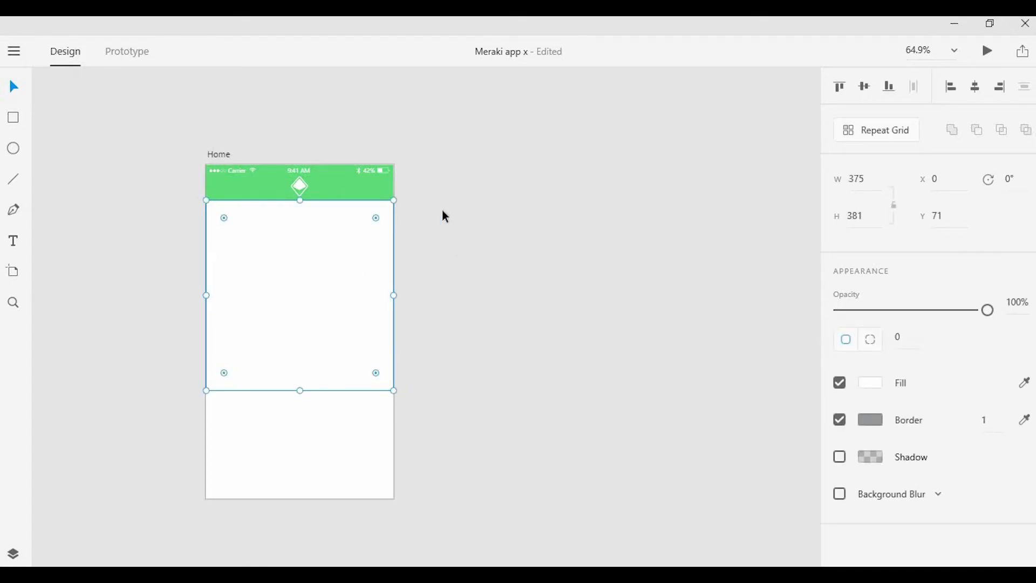
pyautogui.click(840, 421)
pyautogui.click(864, 384)
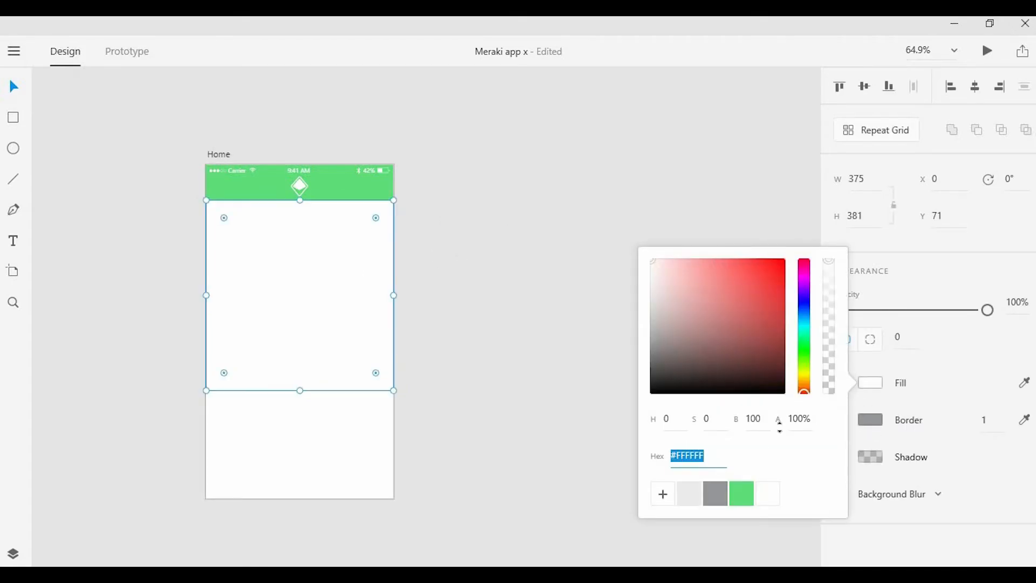
pyautogui.click(701, 494)
pyautogui.click(530, 386)
pyautogui.click(342, 306)
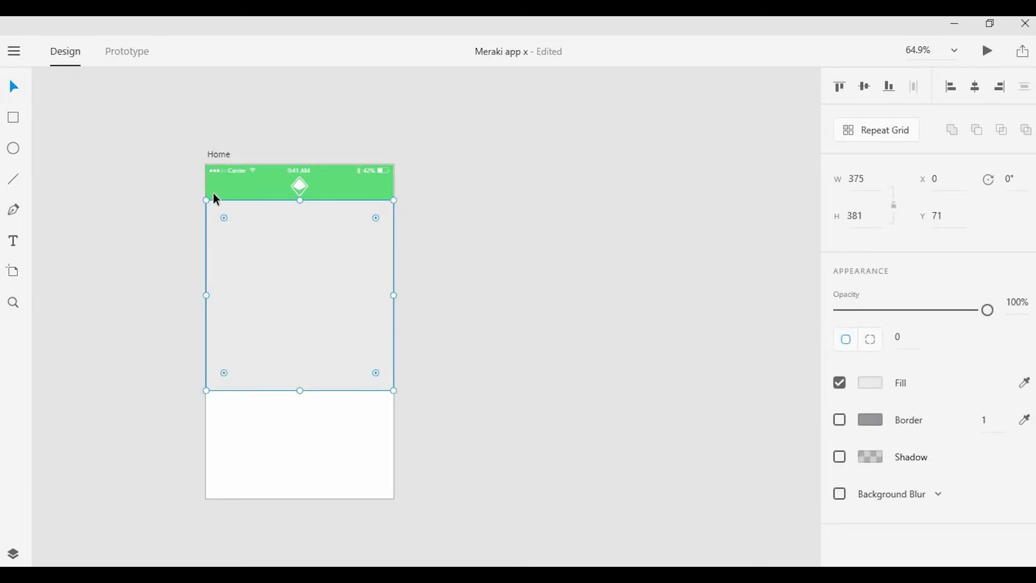
# Add a text box about 119 wide just below the green header, reading "Featured Work Space:".
pyautogui.press('Escape')
pyautogui.scroll(3, 276, 208)
pyautogui.click(14, 241)
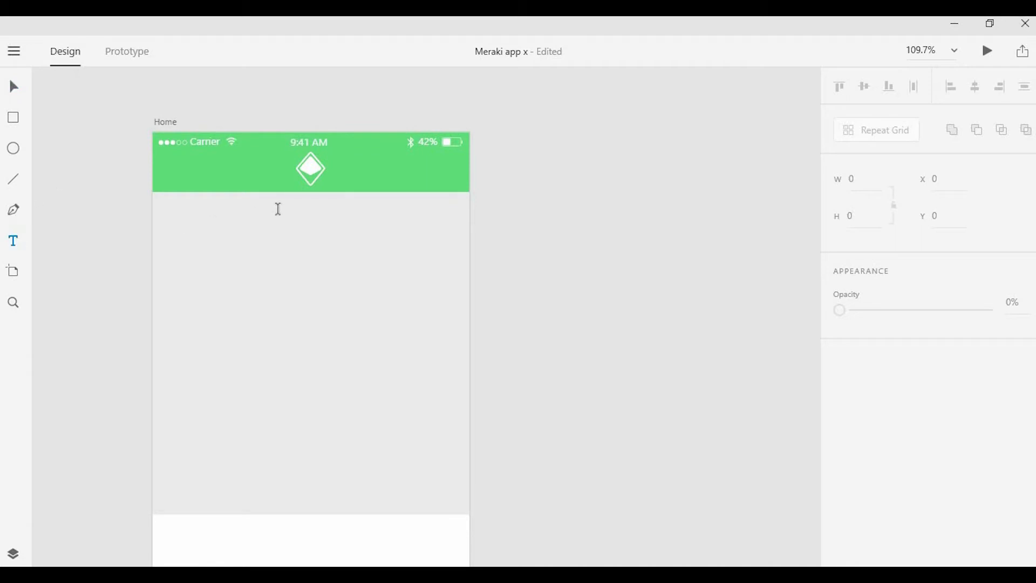
pyautogui.moveTo(267, 207); pyautogui.dragTo(368, 229)
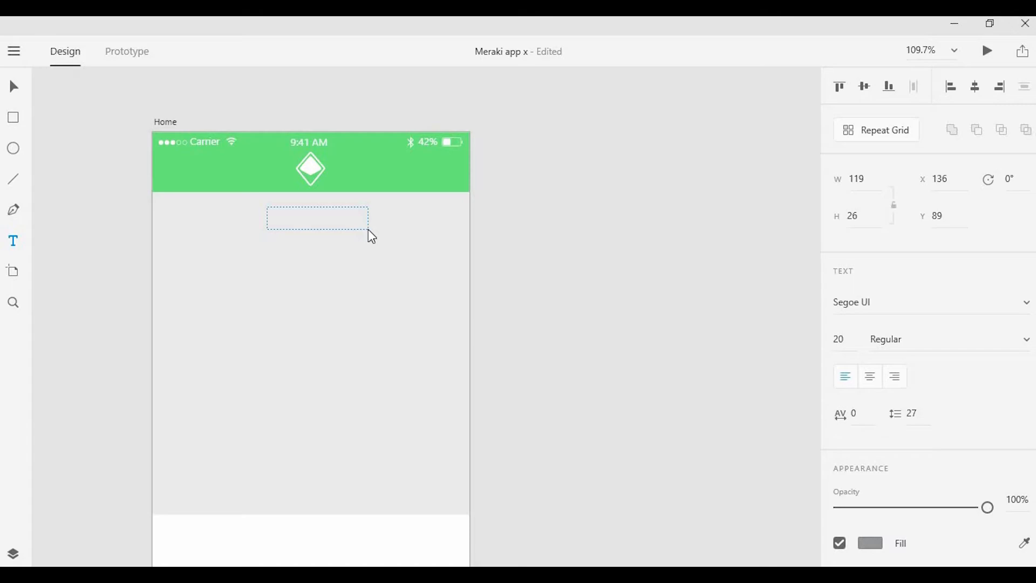
pyautogui.write('Featured Work S')
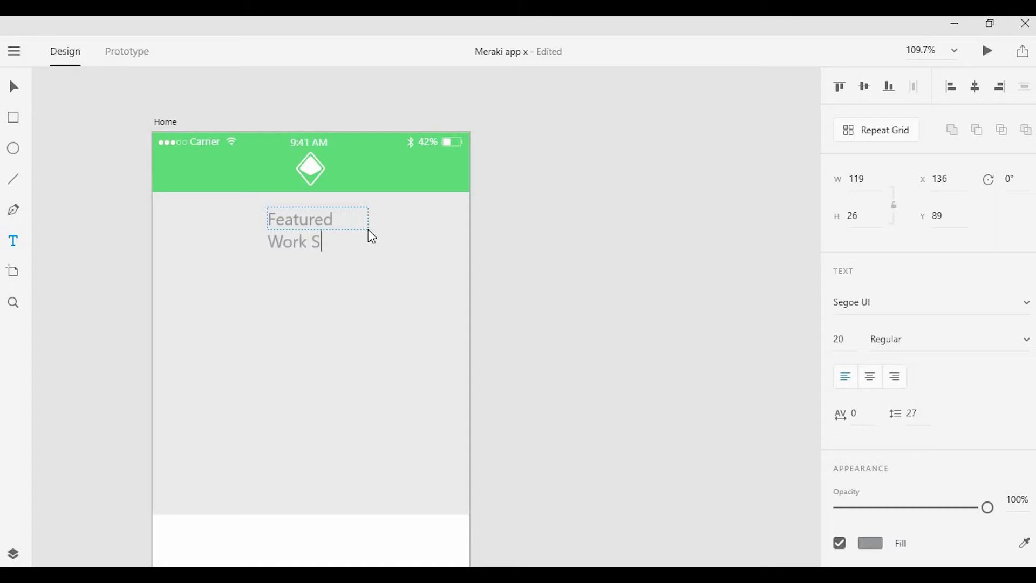
pyautogui.write('pace:')
# Widen the heading's text box to about 198 so it fits one line, and centre it horizontally on the artboard.
pyautogui.click(370, 232)
pyautogui.scroll(5, 363, 195)
pyautogui.moveTo(377, 263); pyautogui.dragTo(570, 272)
pyautogui.press('v')
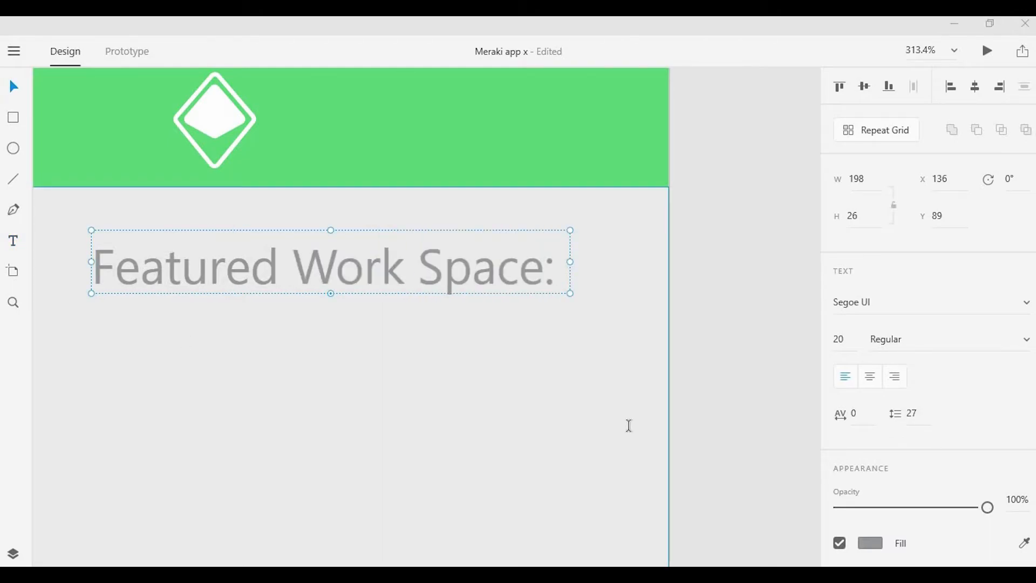
pyautogui.moveTo(338, 264); pyautogui.dragTo(227, 227)
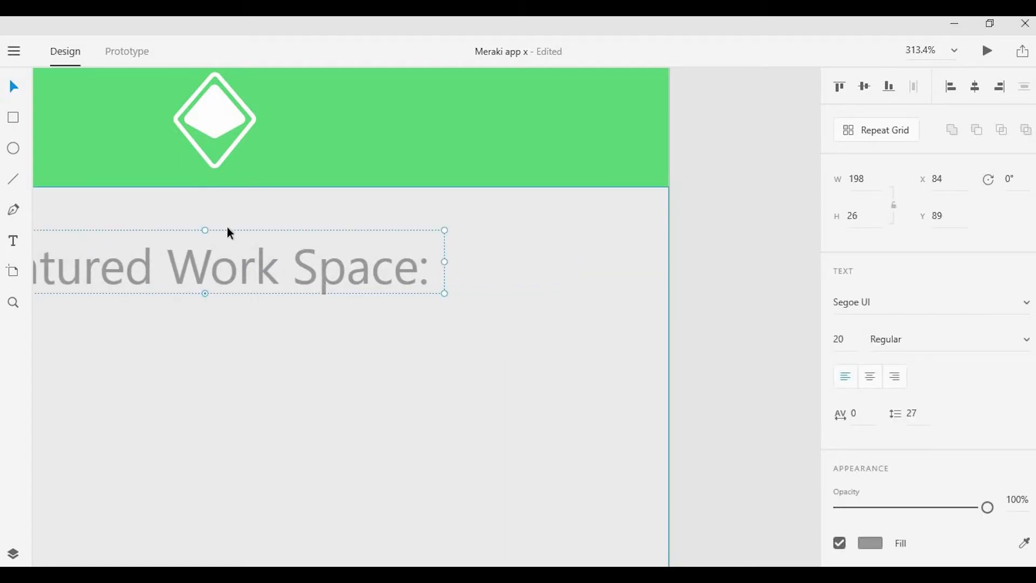
pyautogui.hotkey('shift', 'c')
# Try Museo Slab 300 as the heading's font.
pyautogui.click(879, 301)
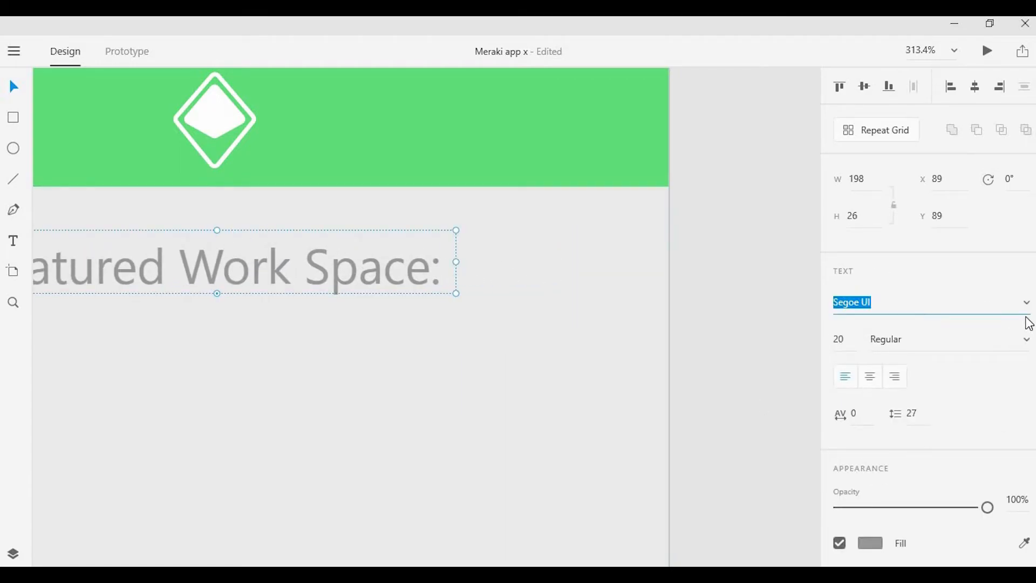
pyautogui.click(1025, 305)
pyautogui.scroll(10, 924, 382)
pyautogui.scroll(10, 926, 385)
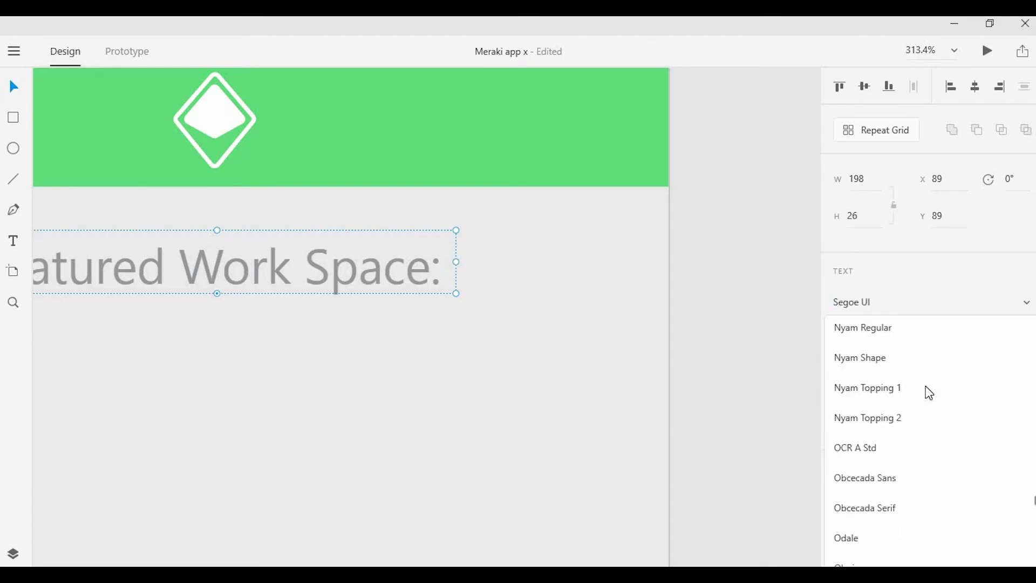
pyautogui.scroll(8, 926, 385)
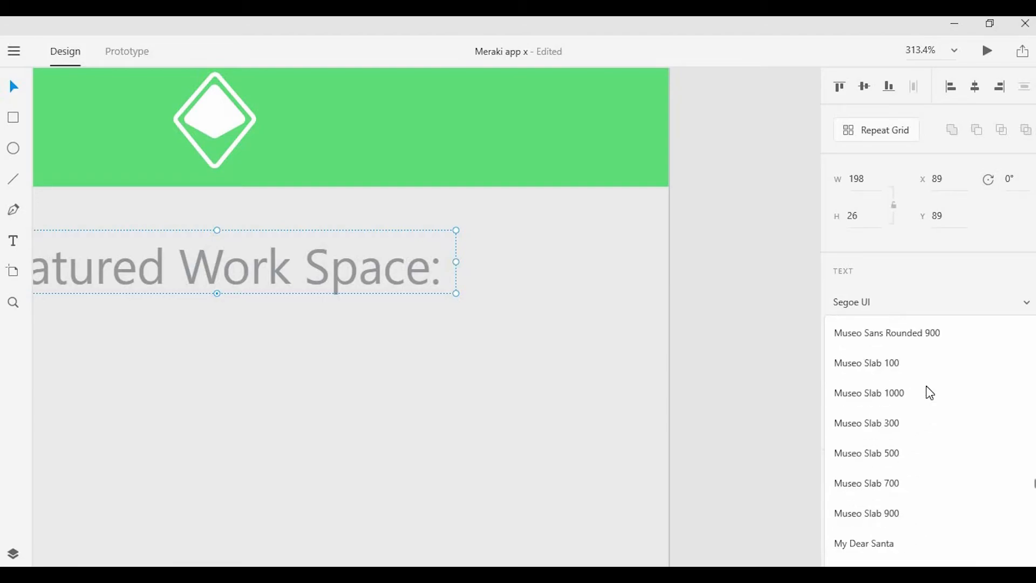
pyautogui.click(903, 426)
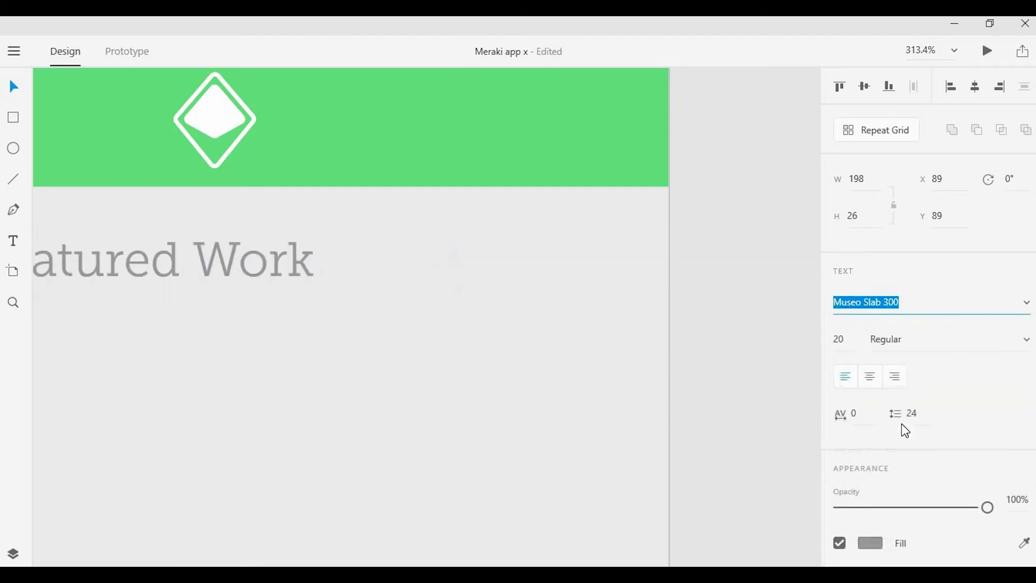
# Set the "Featured Work Space:" heading's font to Museo Sans 300 and its size to 16.
pyautogui.click(1023, 301)
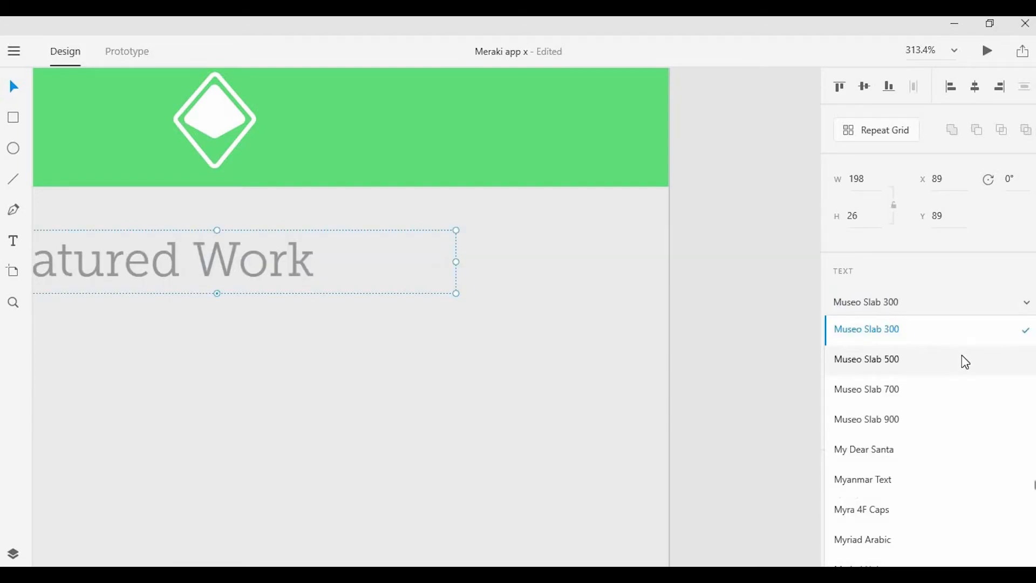
pyautogui.scroll(-3, 967, 362)
pyautogui.scroll(4, 966, 363)
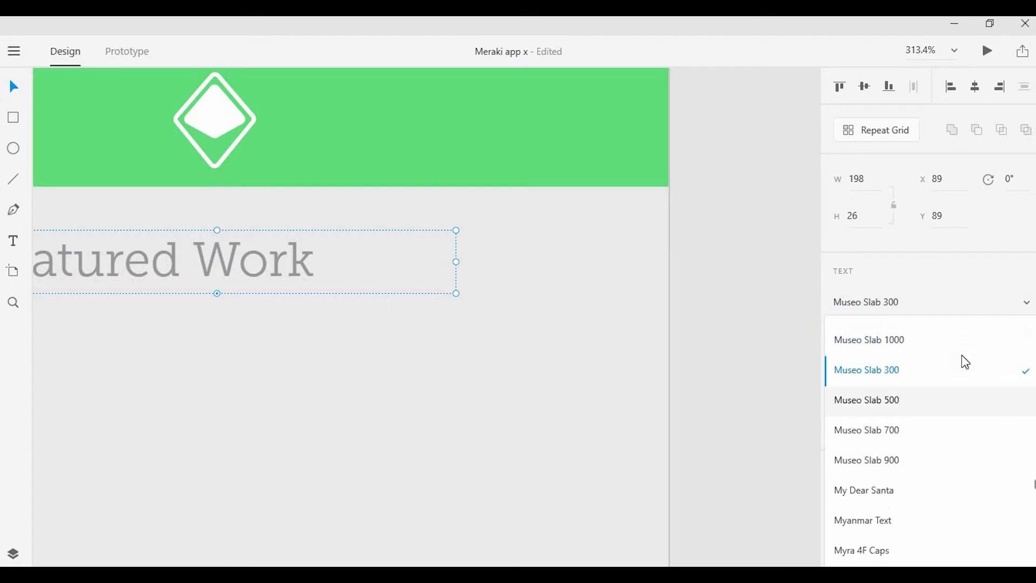
pyautogui.scroll(5, 943, 382)
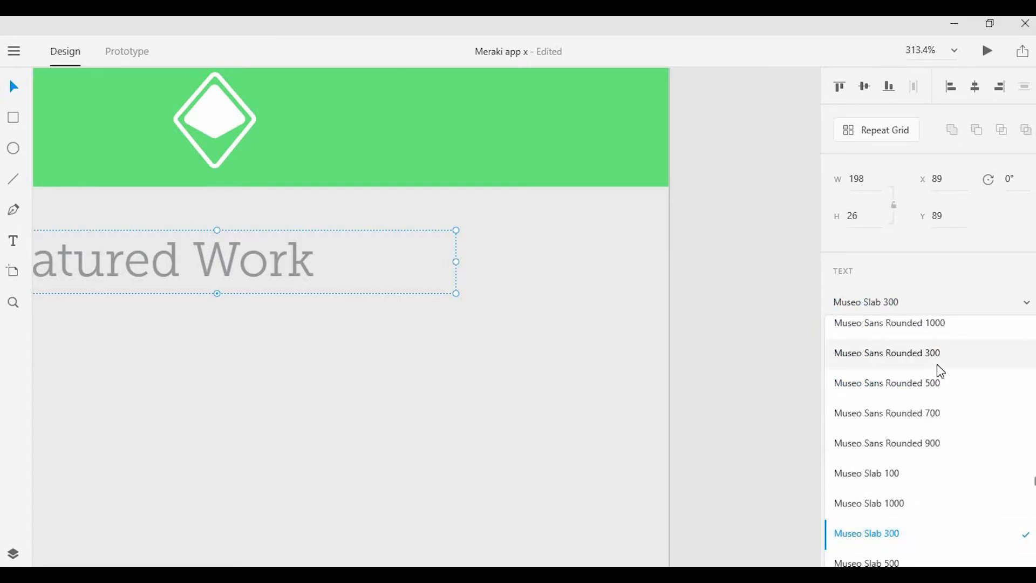
pyautogui.scroll(1, 937, 361)
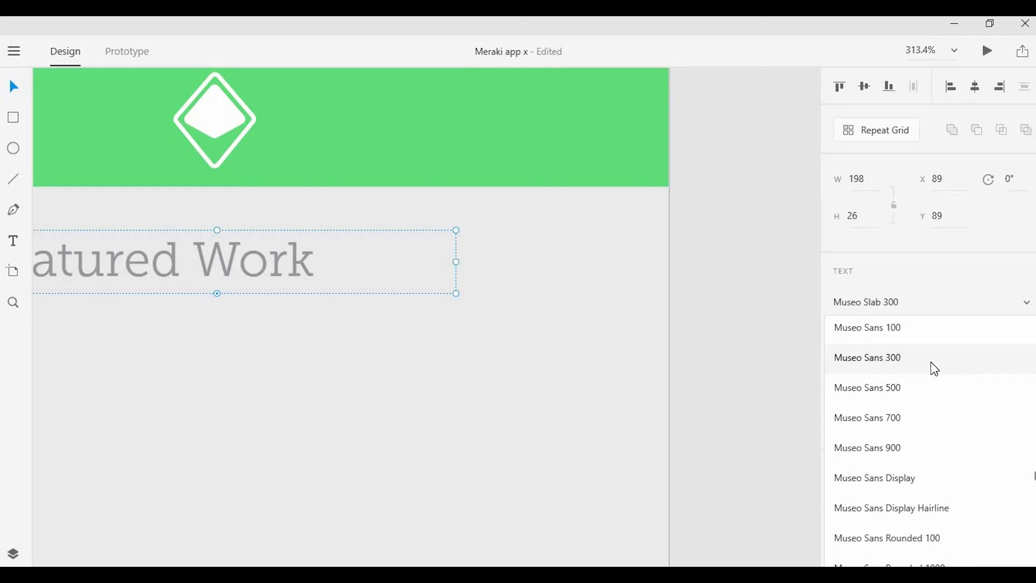
pyautogui.click(932, 365)
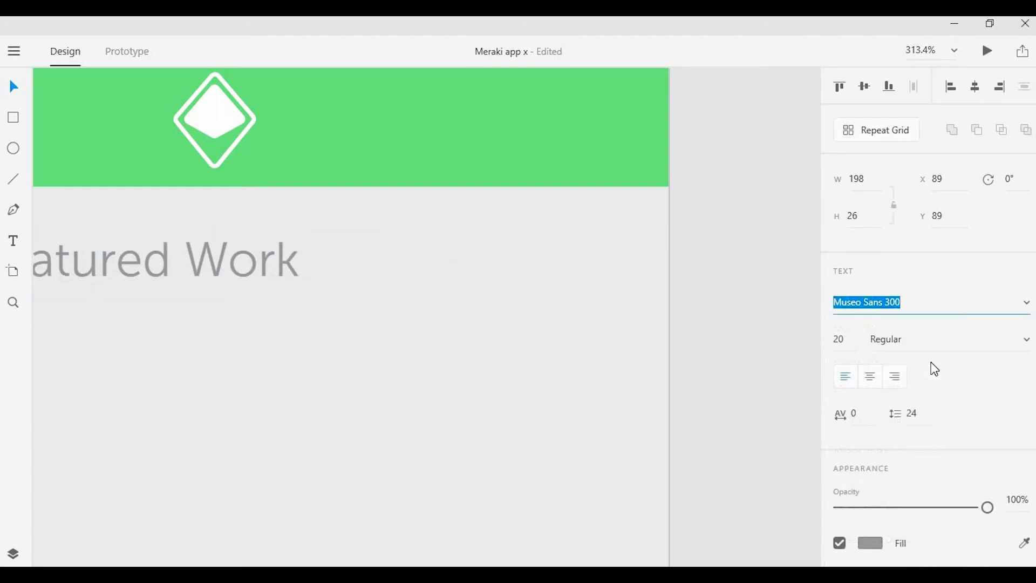
pyautogui.click(850, 340)
pyautogui.write('16')
# Move the "Featured Work Space:" heading up to Y 77, closer to the green header.
pyautogui.click(471, 276)
pyautogui.moveTo(250, 263); pyautogui.dragTo(255, 235)
pyautogui.moveTo(305, 310); pyautogui.dragTo(488, 343)
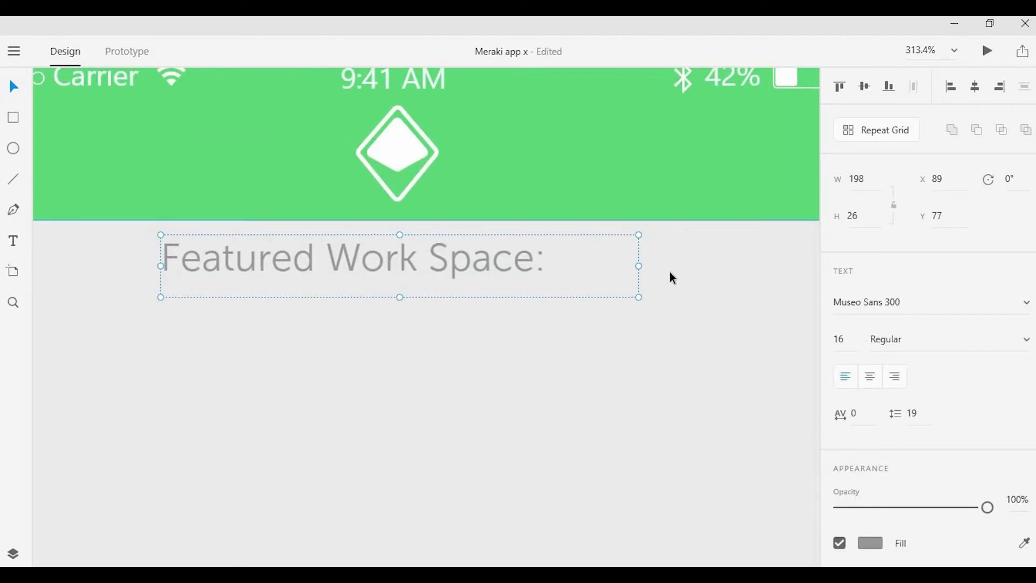
# Centre-align the heading's text and narrow its box to about 167, keeping it centred on the artboard.
pyautogui.click(871, 377)
pyautogui.moveTo(639, 266); pyautogui.dragTo(564, 254)
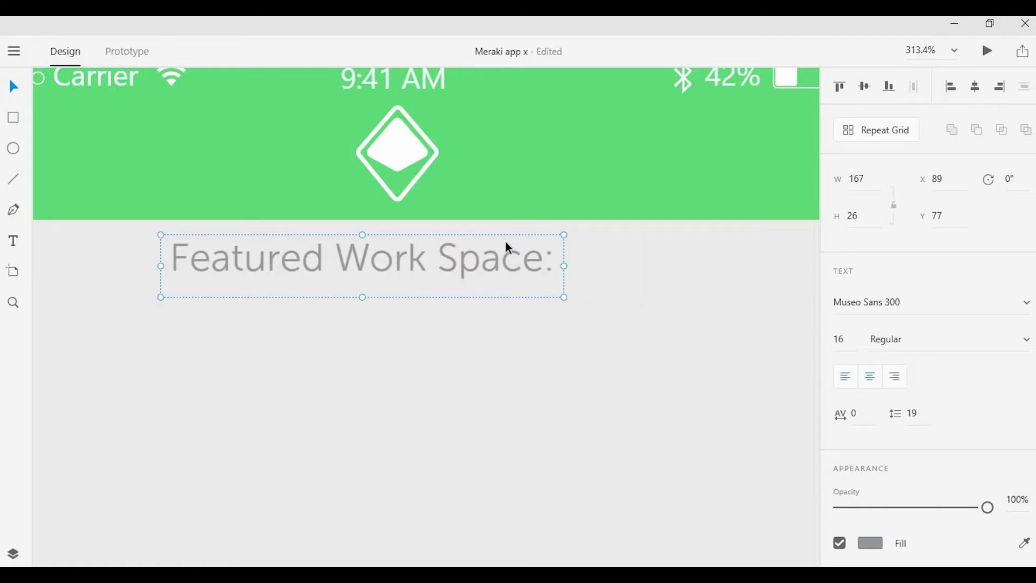
pyautogui.hotkey('shift', 'c')
# Duplicate the heading directly below itself at Y 97 and change the copy's text to "Ward 4".
pyautogui.press('alt')
pyautogui.moveTo(399, 294); pyautogui.dragTo(420, 309)
pyautogui.doubleClick(420, 309)
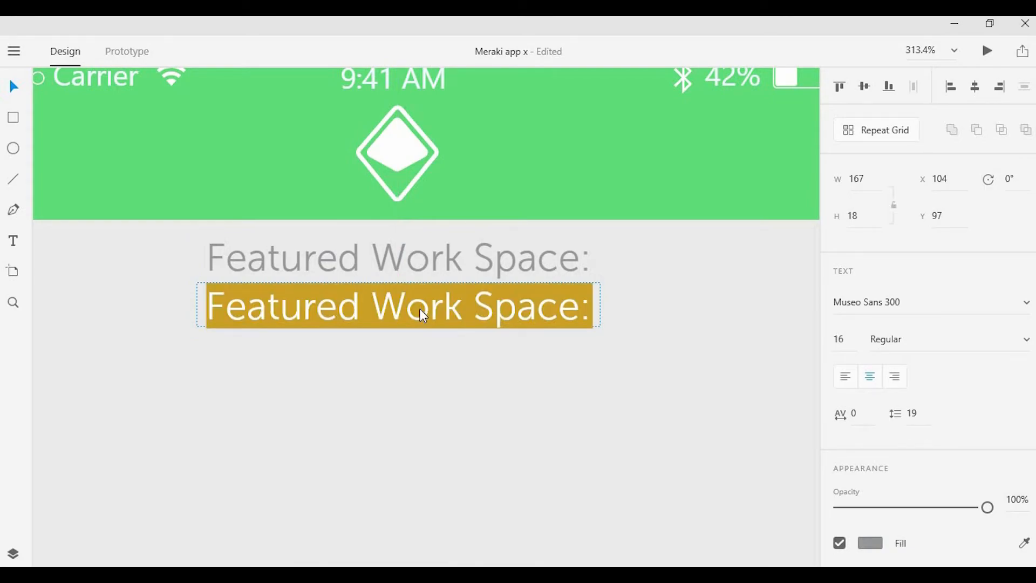
pyautogui.write('War')
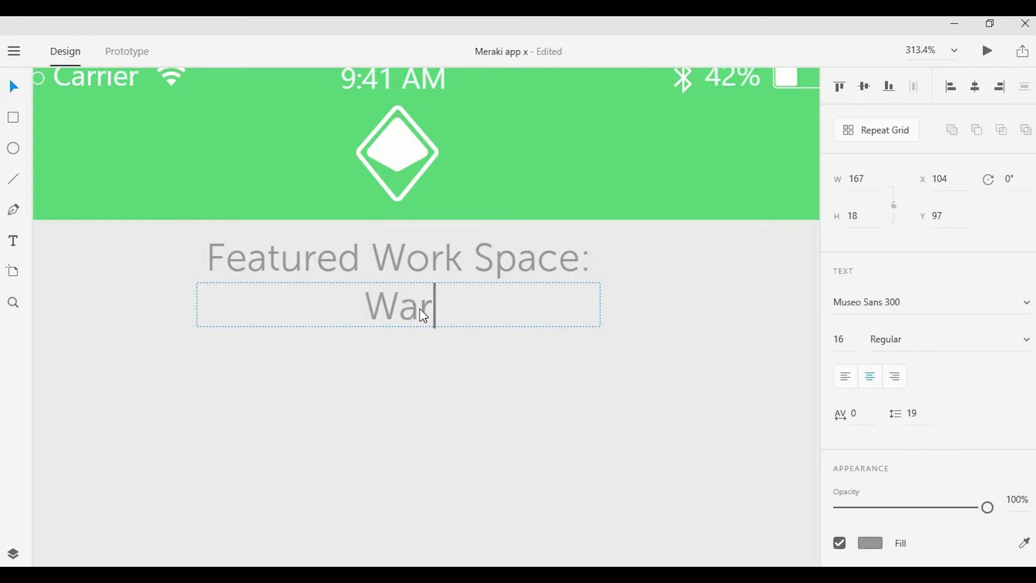
pyautogui.write('d 4')
pyautogui.press('Escape')
# Narrow the "Ward 4" text box to about 72 wide, centred under the heading at X 152.
pyautogui.scroll(3, 575, 324)
pyautogui.moveTo(581, 300); pyautogui.dragTo(294, 299)
pyautogui.moveTo(210, 286); pyautogui.dragTo(336, 303)
pyautogui.click(358, 329)
# Set the font of the "Ward 4" text to Museo Sans 500.
pyautogui.click(415, 316)
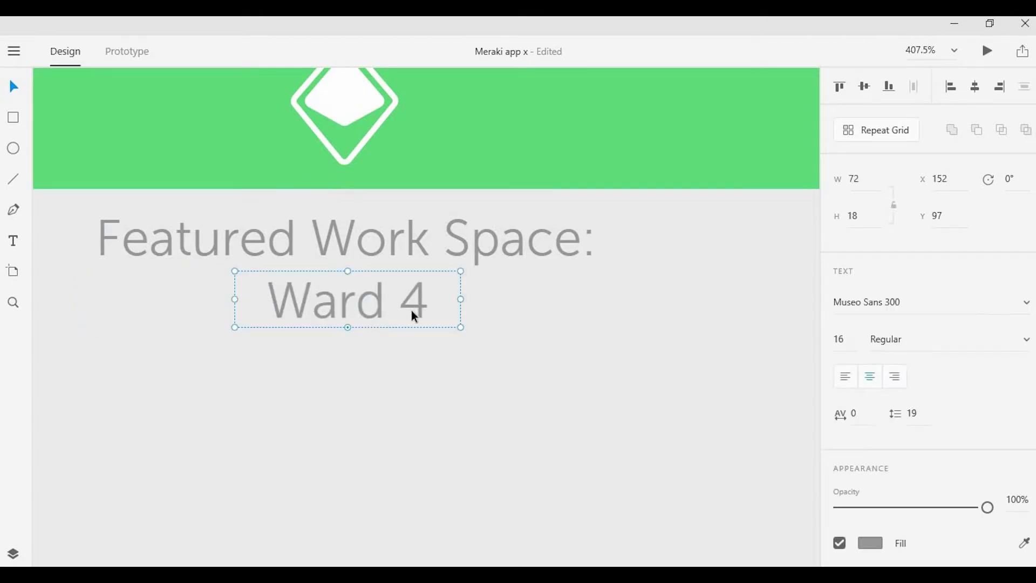
pyautogui.click(1027, 306)
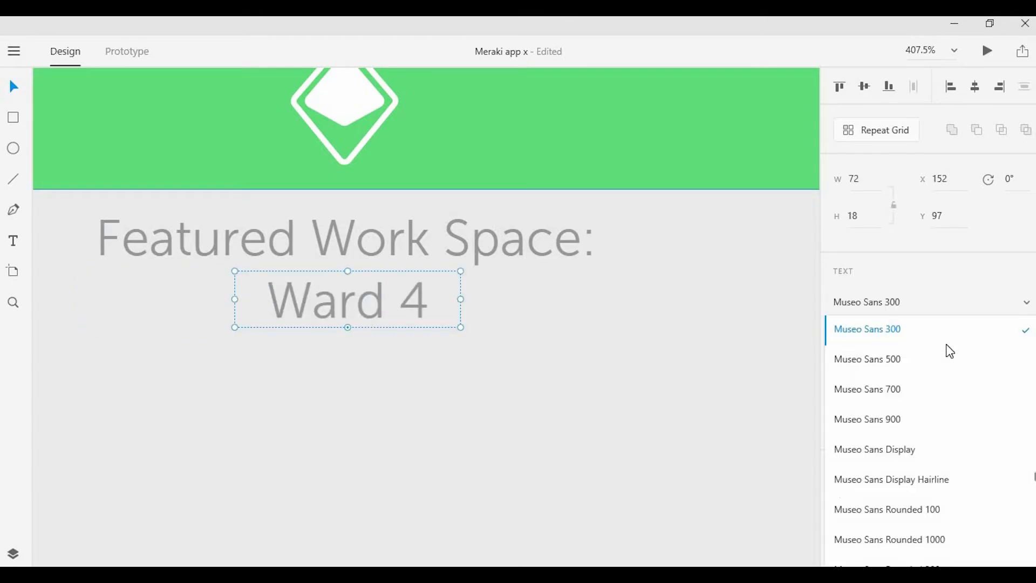
pyautogui.click(918, 359)
pyautogui.scroll(-3, 435, 305)
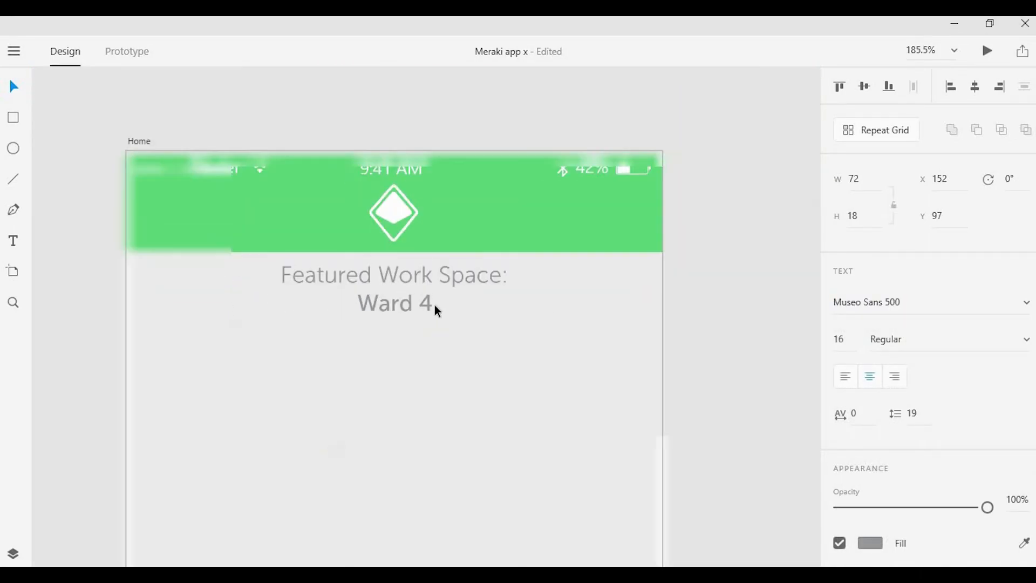
pyautogui.click(388, 131)
pyautogui.scroll(-1, 467, 232)
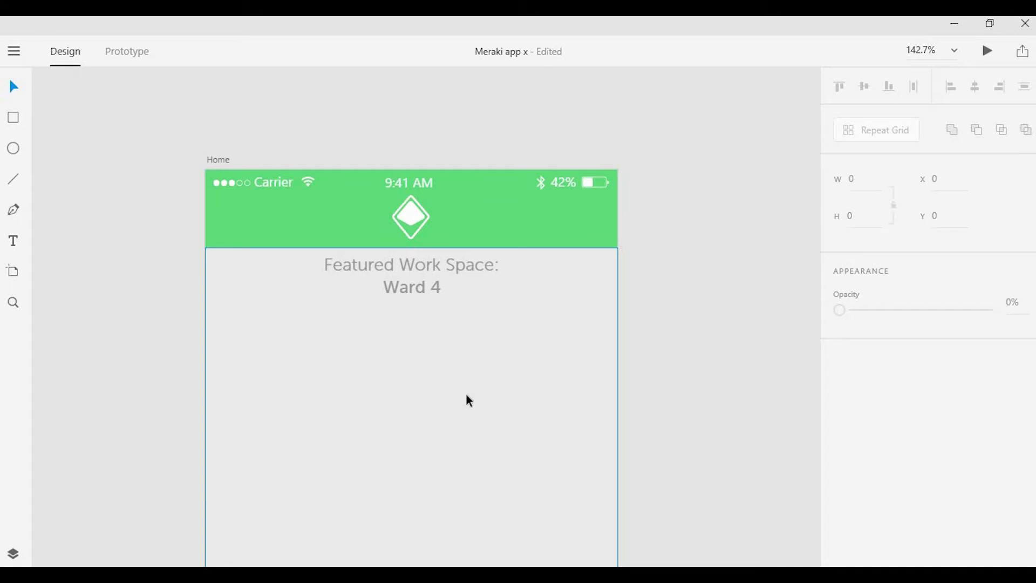
# Fill the light grey rectangle below the header with the office workspace photo.
pyautogui.scroll(-2, 450, 302)
pyautogui.scroll(-2, 378, 294)
pyautogui.click(378, 293)
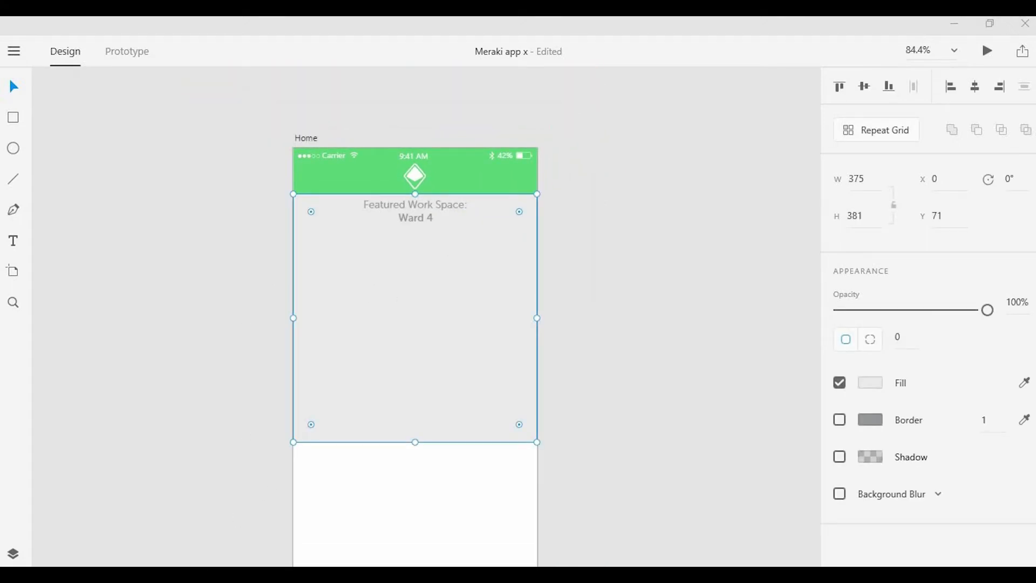
pyautogui.moveTo(462, 312); pyautogui.dragTo(513, 270)
# Set the fill of both the "Featured Work Space:" and "Ward 4" texts to white, #FFFFFF.
pyautogui.click(432, 217)
pyautogui.keyDown('shift'); pyautogui.click(442, 205); pyautogui.keyUp('shift')
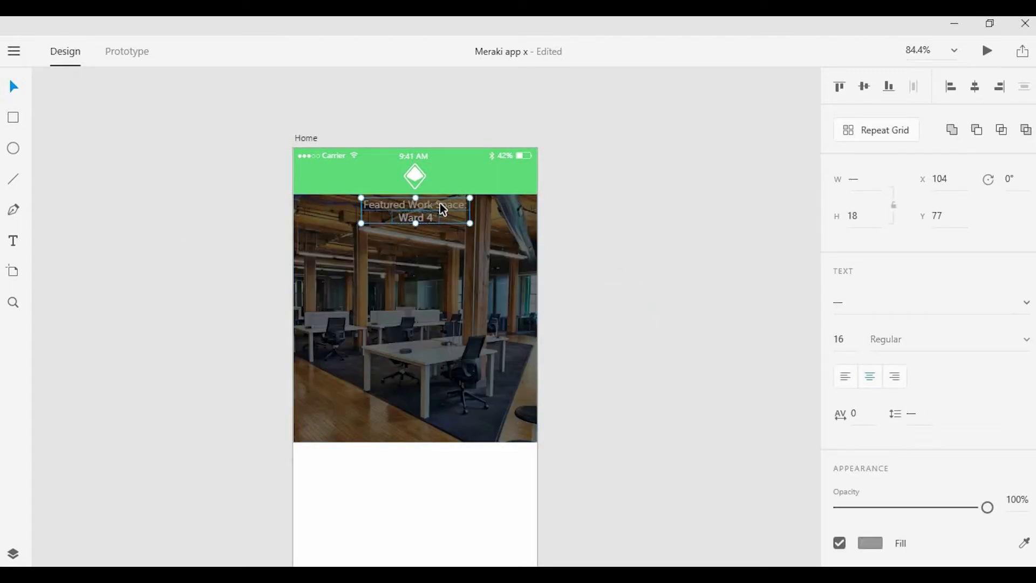
pyautogui.click(870, 543)
pyautogui.click(653, 314)
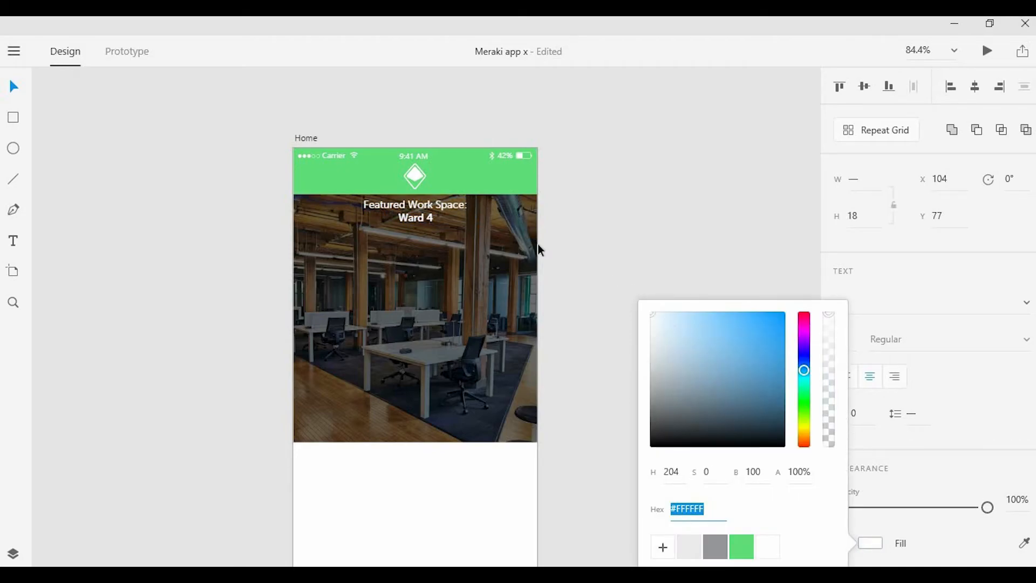
pyautogui.click(411, 267)
pyautogui.scroll(2, 409, 264)
pyautogui.click(434, 199)
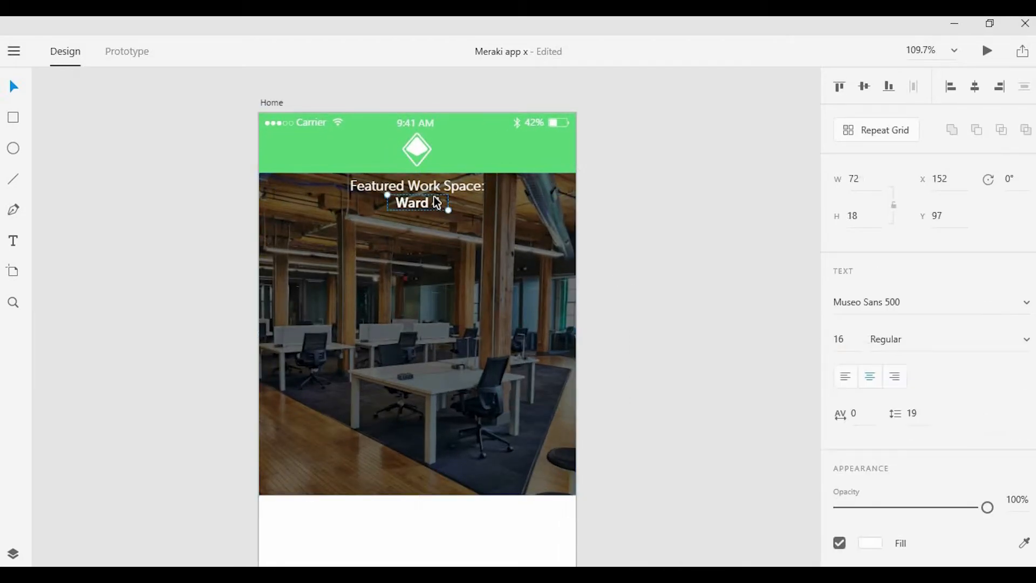
pyautogui.press('Escape')
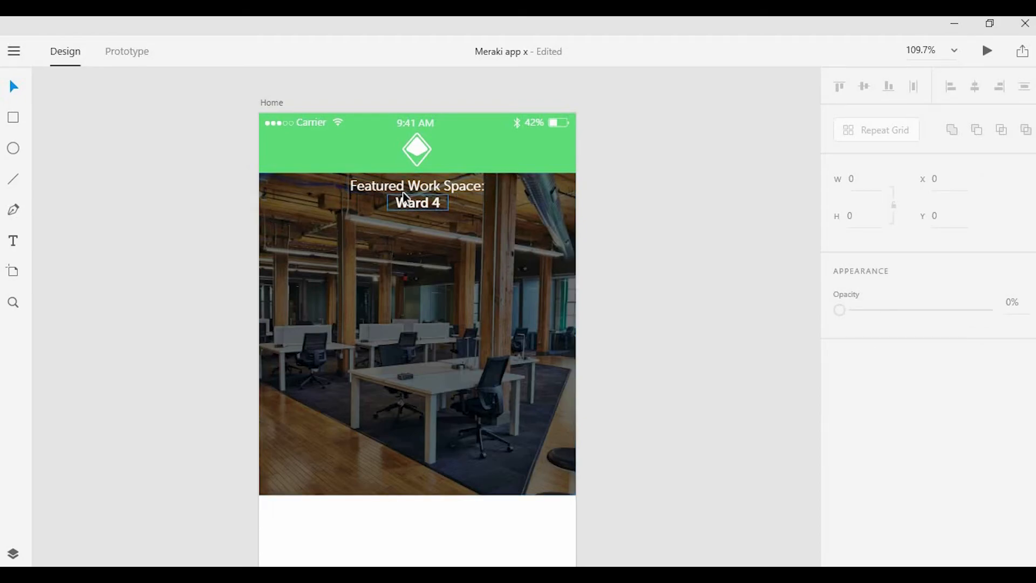
pyautogui.click(510, 213)
pyautogui.click(626, 160)
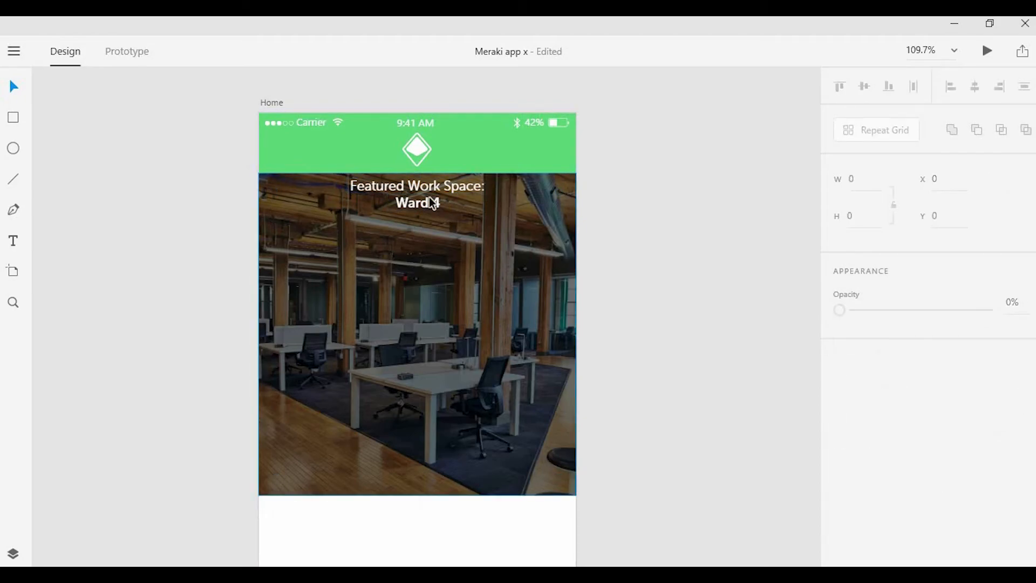
# Duplicate the photo rectangle in place at the front and fill the copy with black, #000000.
pyautogui.click(438, 279)
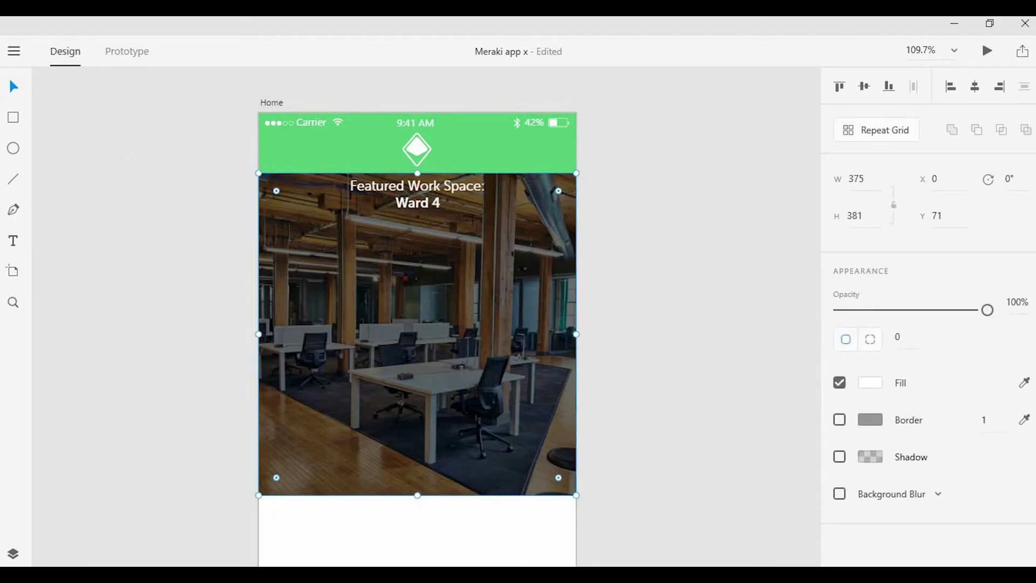
pyautogui.click(696, 236)
pyautogui.click(492, 236)
pyautogui.hotkey('ctrl', 'shift', ']')
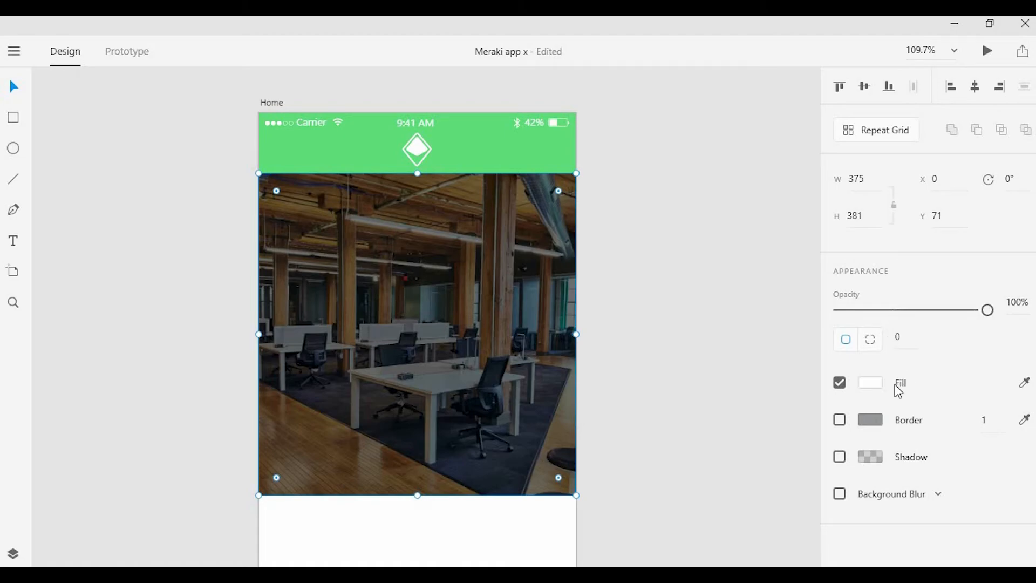
pyautogui.click(870, 383)
pyautogui.click(763, 392)
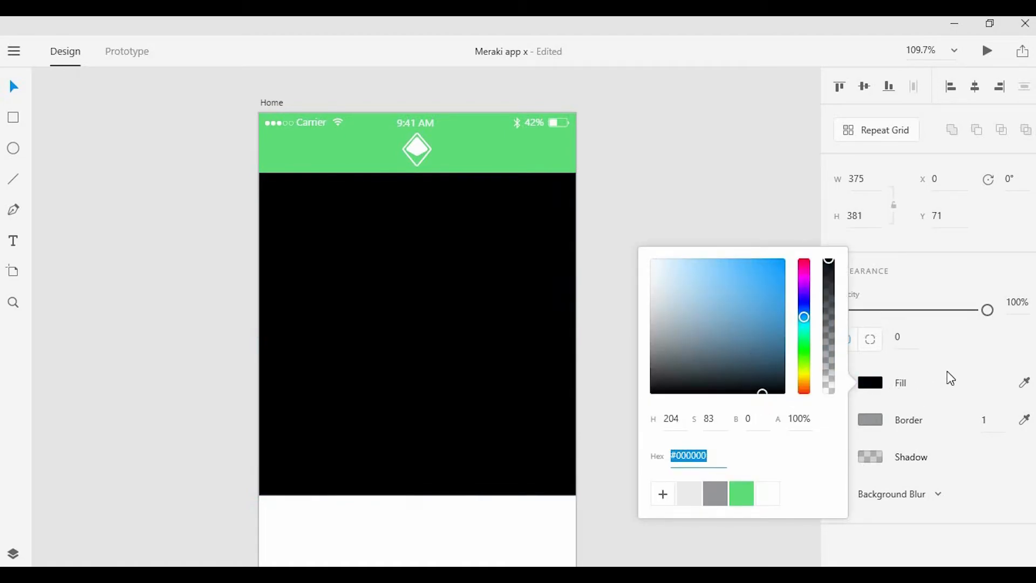
# Lower the black overlay rectangle's opacity to 61%.
pyautogui.click(926, 312)
pyautogui.click(931, 312)
pyautogui.moveTo(931, 313); pyautogui.dragTo(929, 313)
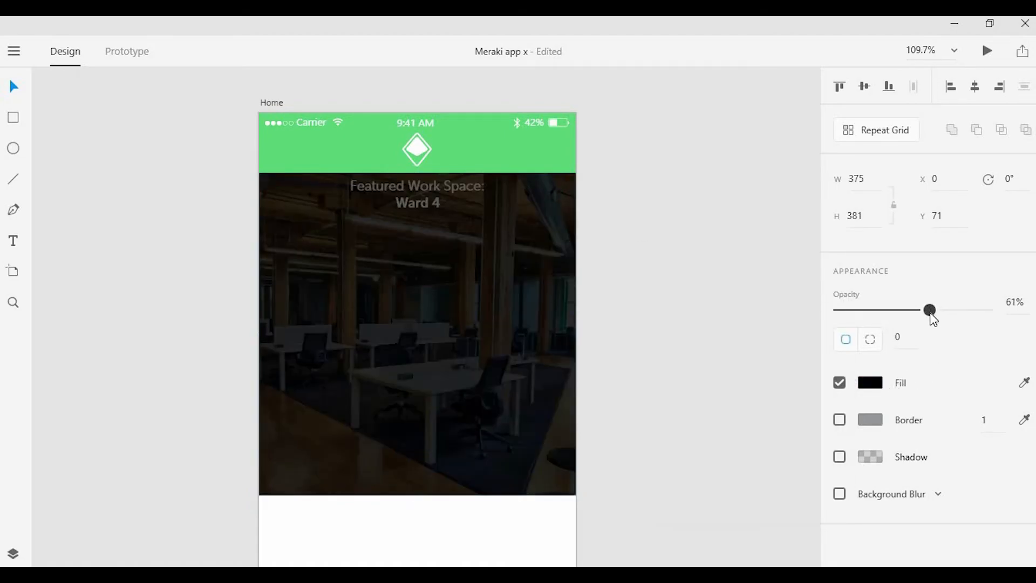
pyautogui.click(601, 141)
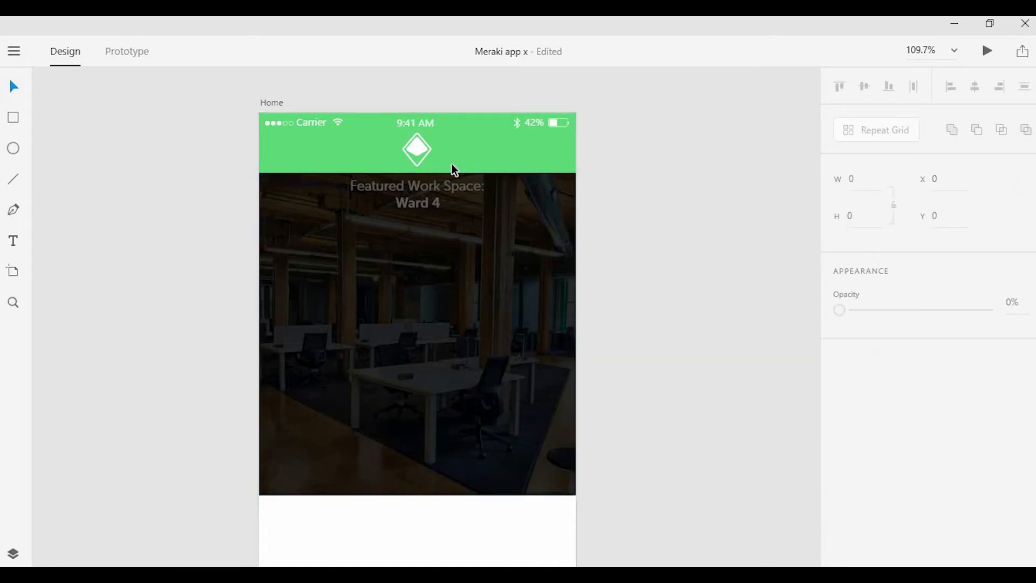
# Arrange the black overlay so it lies behind the two text lines but above the workspace photo.
pyautogui.click(446, 248)
pyautogui.hotkey('ctrl', 'shift', '[')
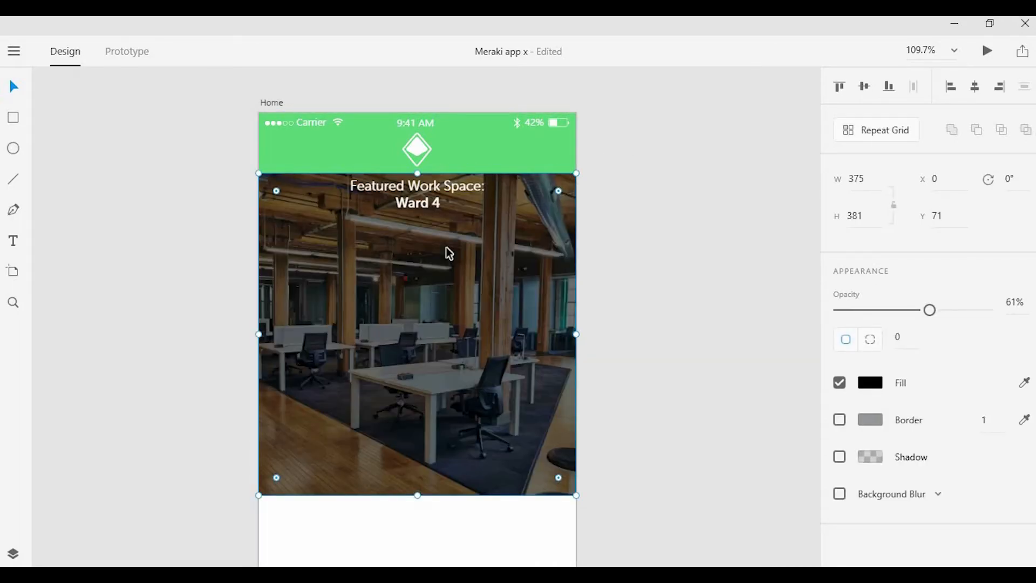
pyautogui.hotkey('ctrl', 'z')
pyautogui.click(638, 325)
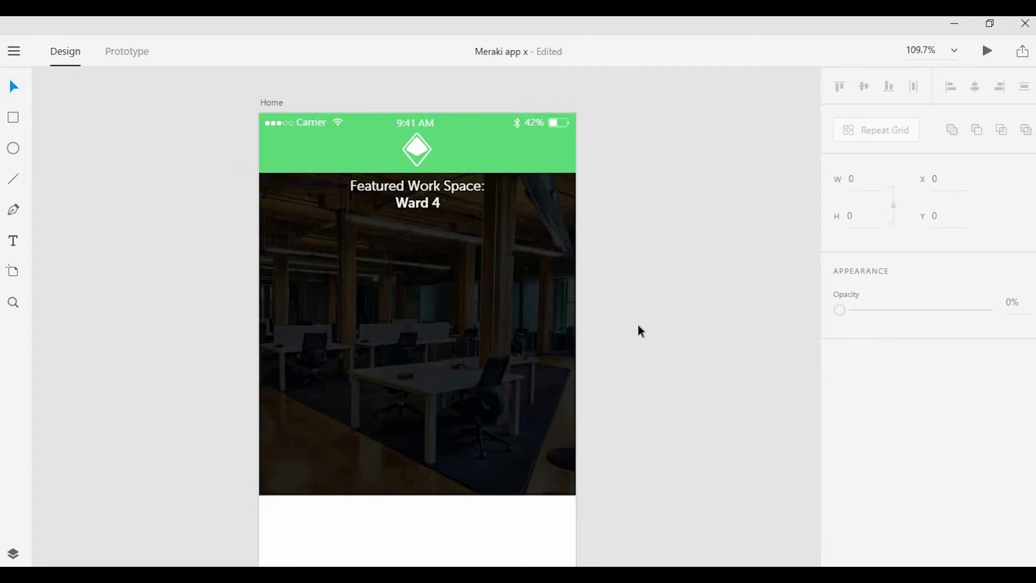
pyautogui.click(518, 321)
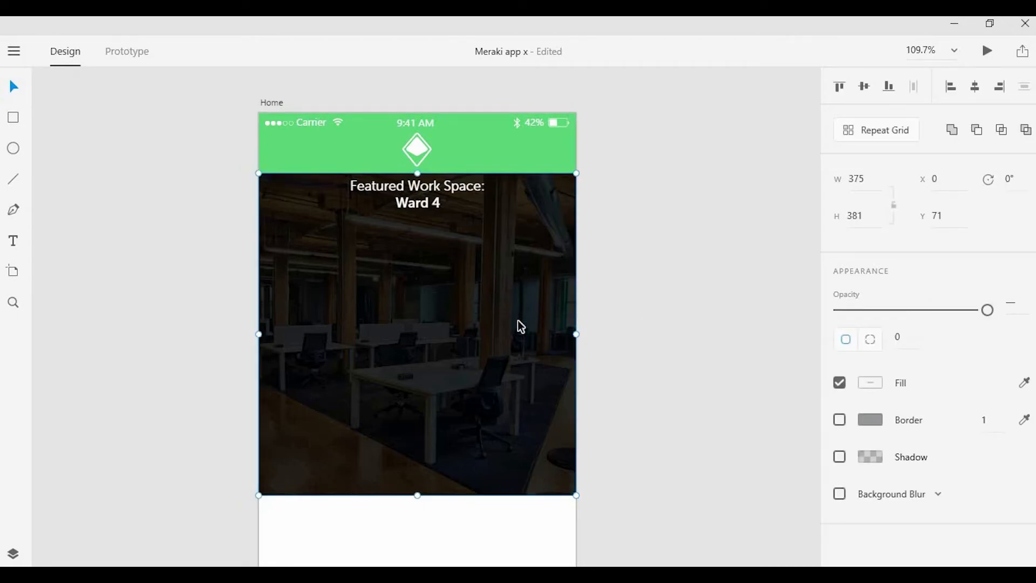
pyautogui.click(671, 270)
pyautogui.click(426, 191)
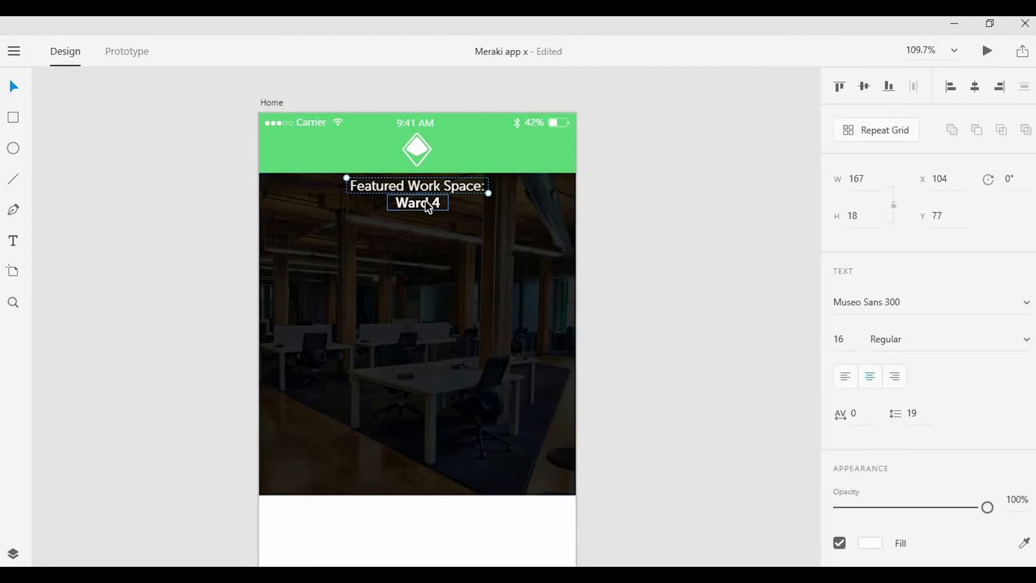
pyautogui.click(249, 205)
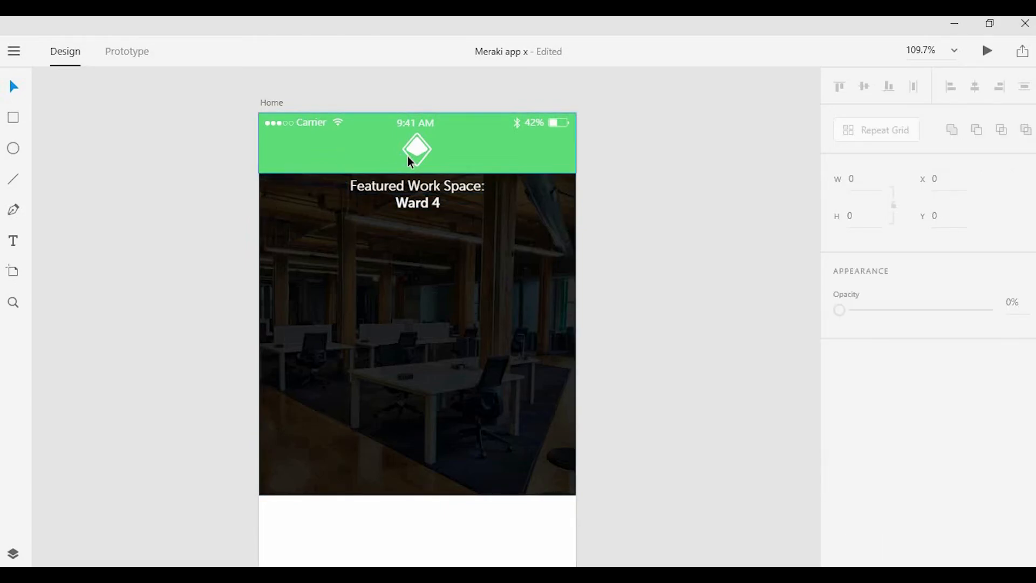
# Paste the magnifying-glass icon and place it in the green header left of the logo, at about X 19, Y 34.
pyautogui.scroll(3, 311, 142)
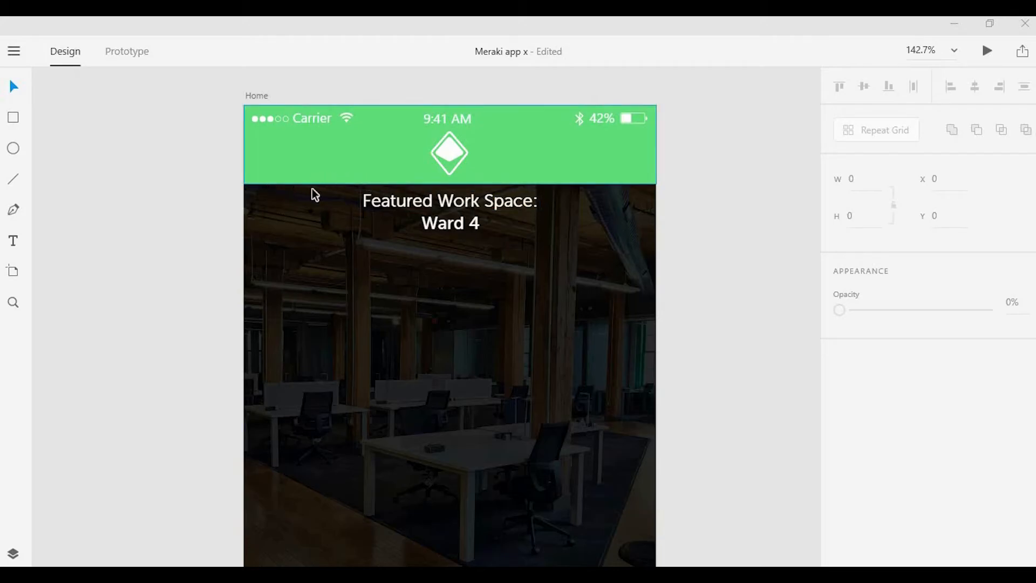
pyautogui.click(314, 154)
pyautogui.hotkey('ctrl', 'v')
pyautogui.click(224, 170)
pyautogui.scroll(4, 273, 154)
pyautogui.click(294, 160)
pyautogui.scroll(-2, 365, 173)
pyautogui.moveTo(512, 197); pyautogui.dragTo(308, 190)
# Draw a white circle about 5 by 5 near the right end of the green header and remove its border.
pyautogui.scroll(-2, 466, 204)
pyautogui.scroll(2, 559, 187)
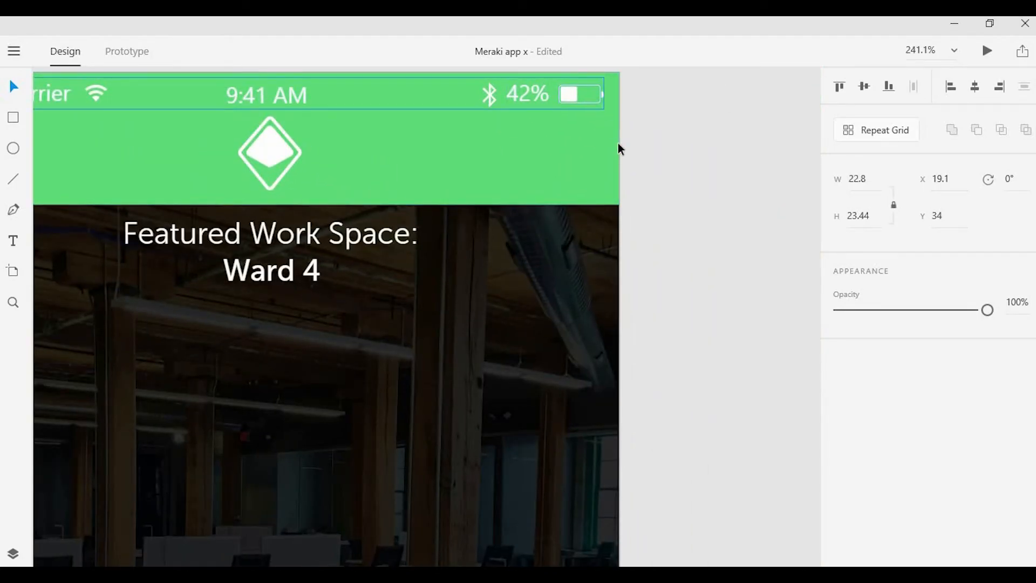
pyautogui.scroll(2, 621, 148)
pyautogui.click(13, 147)
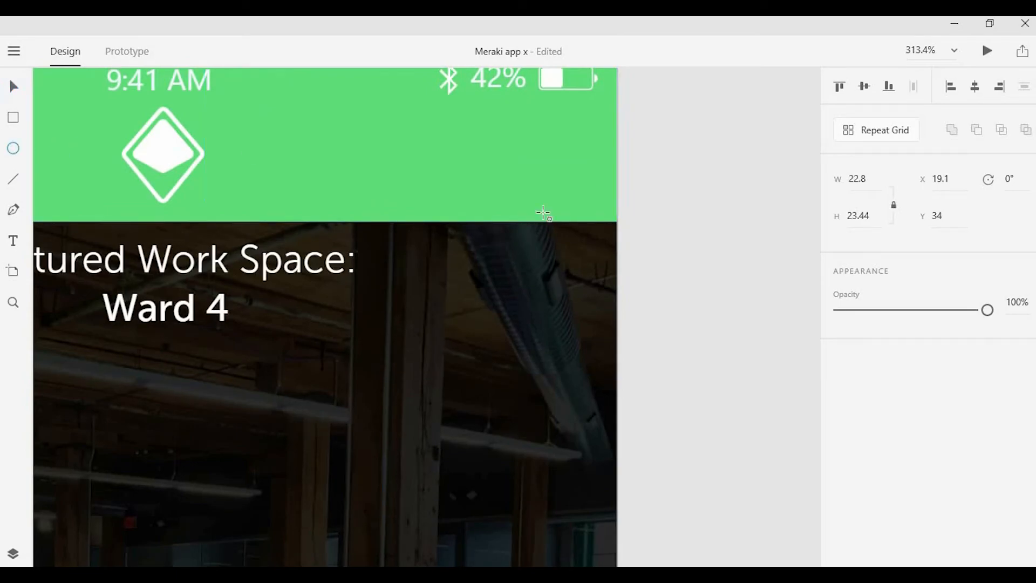
pyautogui.moveTo(577, 185); pyautogui.dragTo(584, 191)
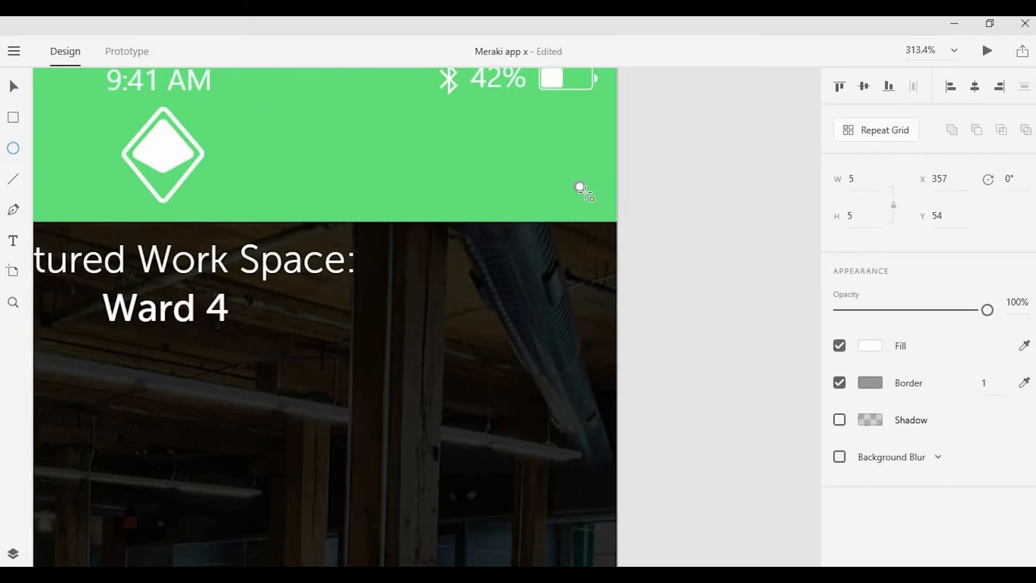
pyautogui.press('v')
pyautogui.click(840, 383)
pyautogui.click(637, 155)
# Move the small white dot slightly down in the header to X 356, Y 56.
pyautogui.scroll(5, 602, 226)
pyautogui.moveTo(559, 212); pyautogui.dragTo(555, 220)
pyautogui.scroll(-2, 630, 201)
pyautogui.scroll(3, 600, 203)
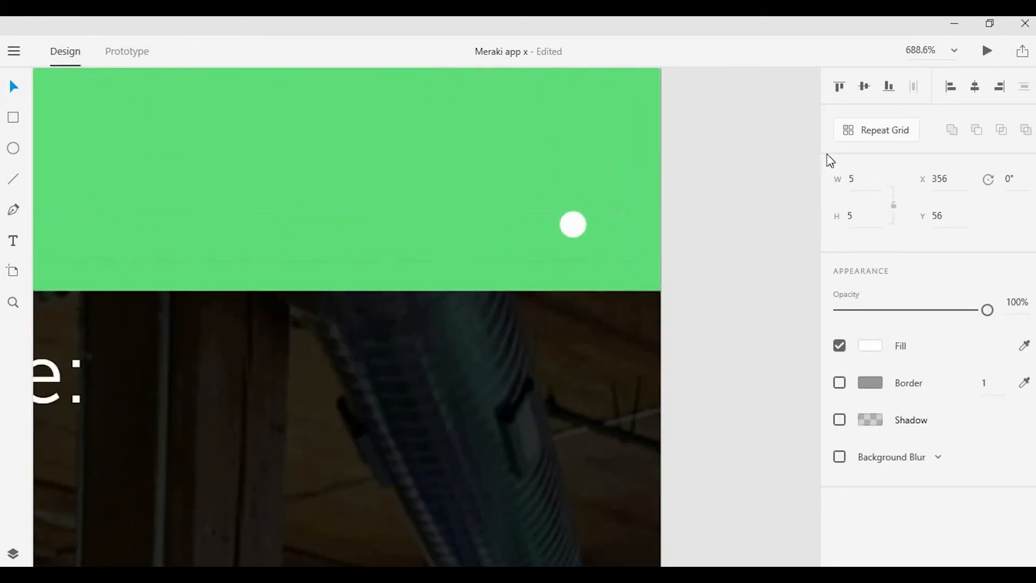
# Repeat the dot downward with Repeat Grid into a column of three and adjust the gaps for a height of about 25.
pyautogui.click(883, 135)
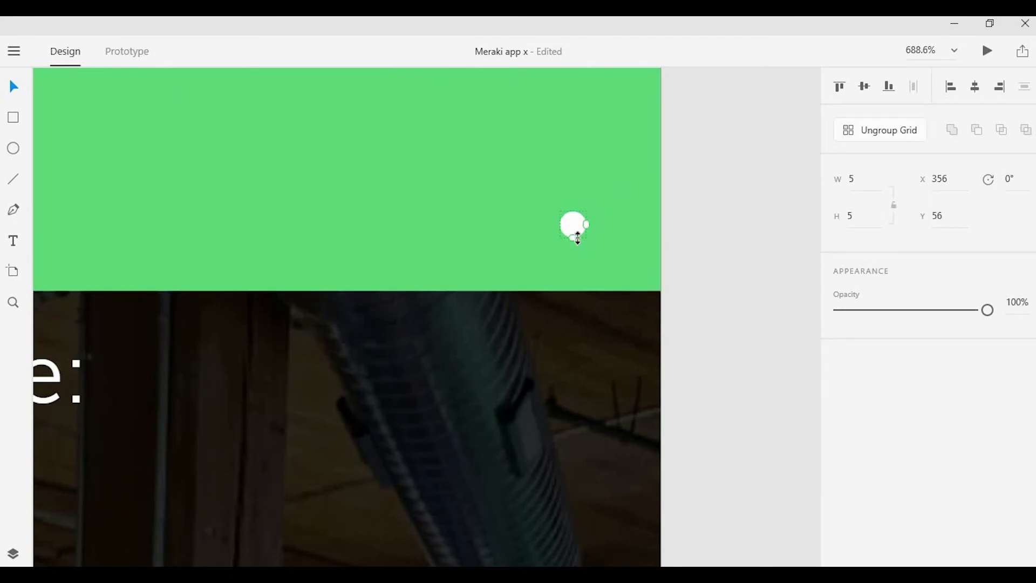
pyautogui.moveTo(574, 238); pyautogui.dragTo(591, 372)
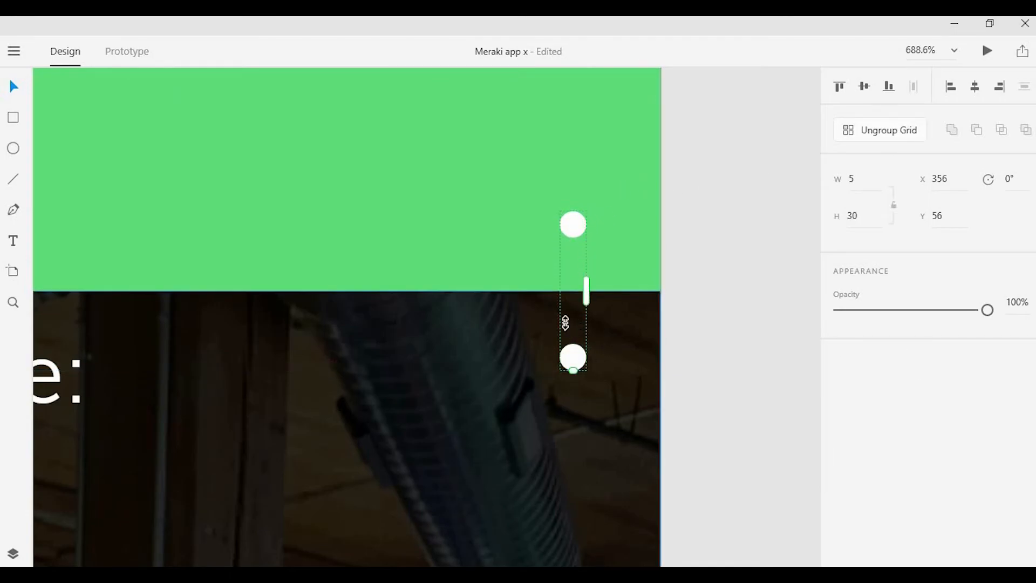
pyautogui.moveTo(568, 256); pyautogui.dragTo(562, 209)
pyautogui.moveTo(574, 275); pyautogui.dragTo(589, 326)
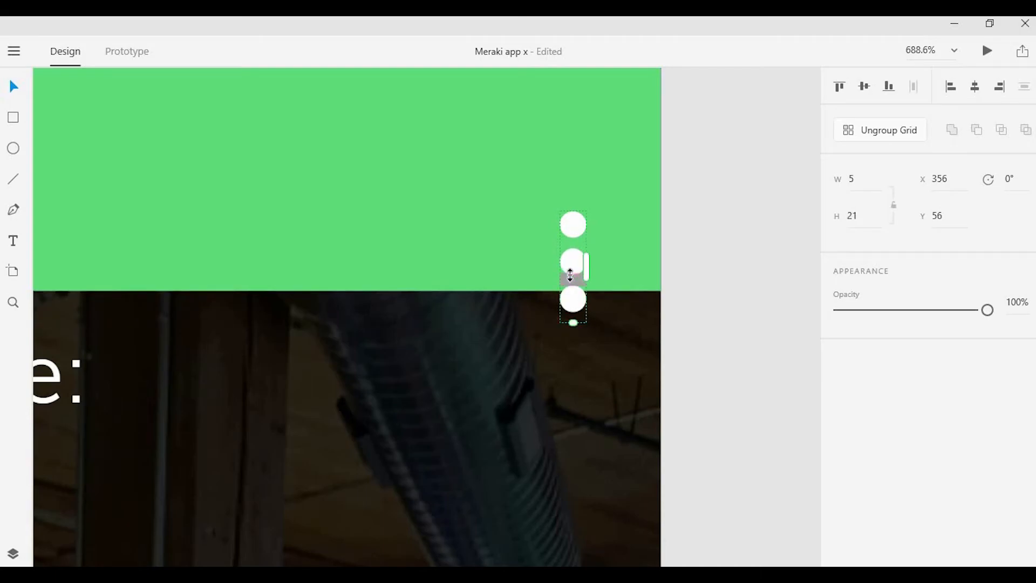
pyautogui.moveTo(570, 277); pyautogui.dragTo(577, 294)
pyautogui.click(688, 244)
# Move the three-dot column up inside the green header to about X 350, Y 31.
pyautogui.scroll(-5, 611, 247)
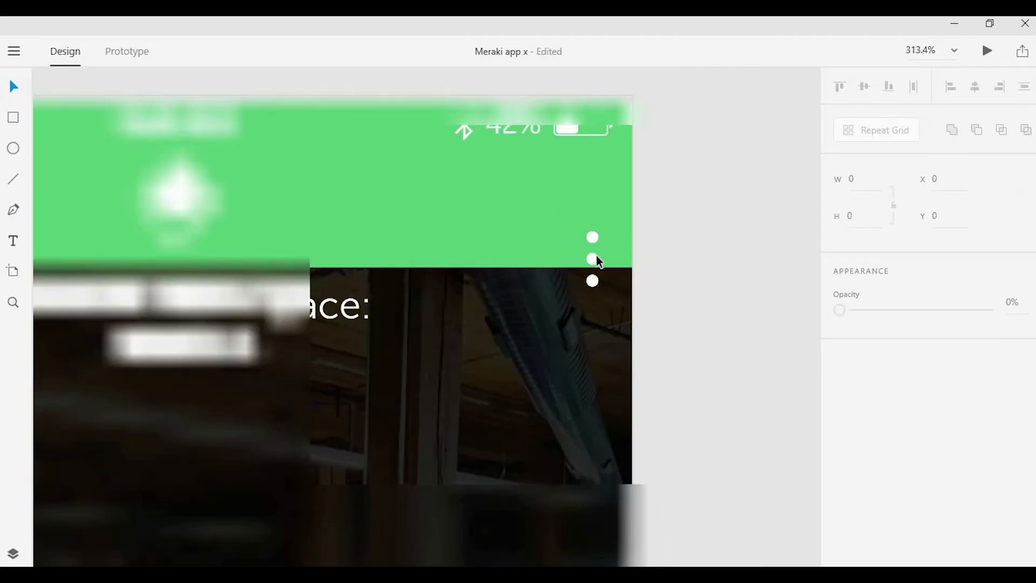
pyautogui.click(595, 258)
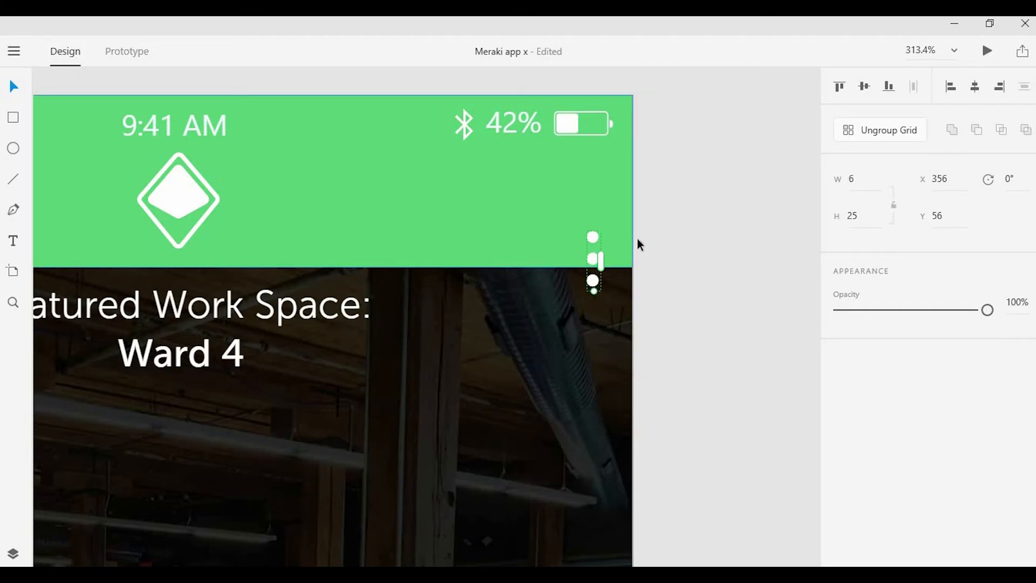
pyautogui.moveTo(598, 260); pyautogui.dragTo(590, 202)
pyautogui.scroll(-5, 670, 193)
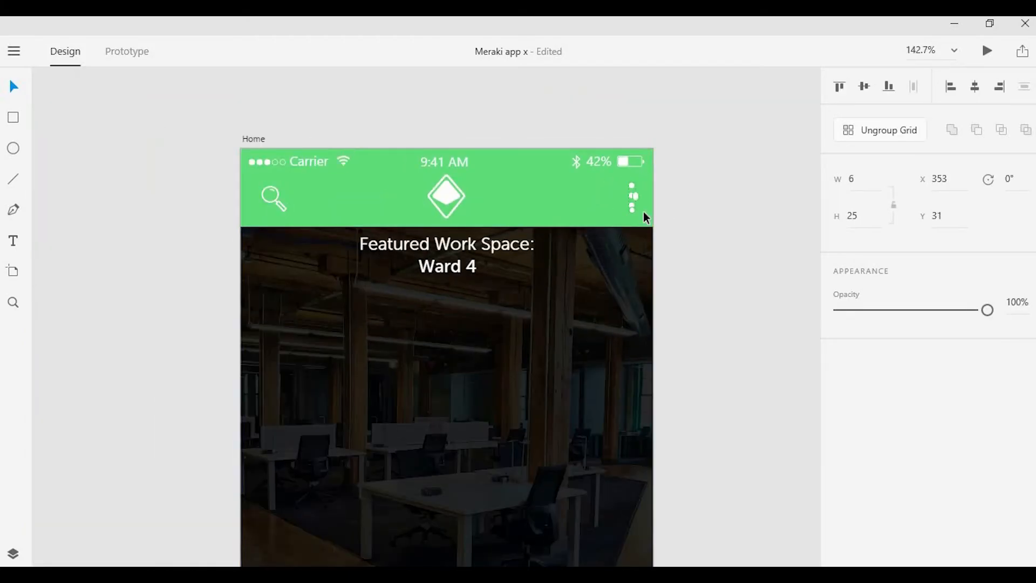
pyautogui.scroll(7, 643, 212)
pyautogui.click(712, 168)
pyautogui.scroll(-7, 712, 168)
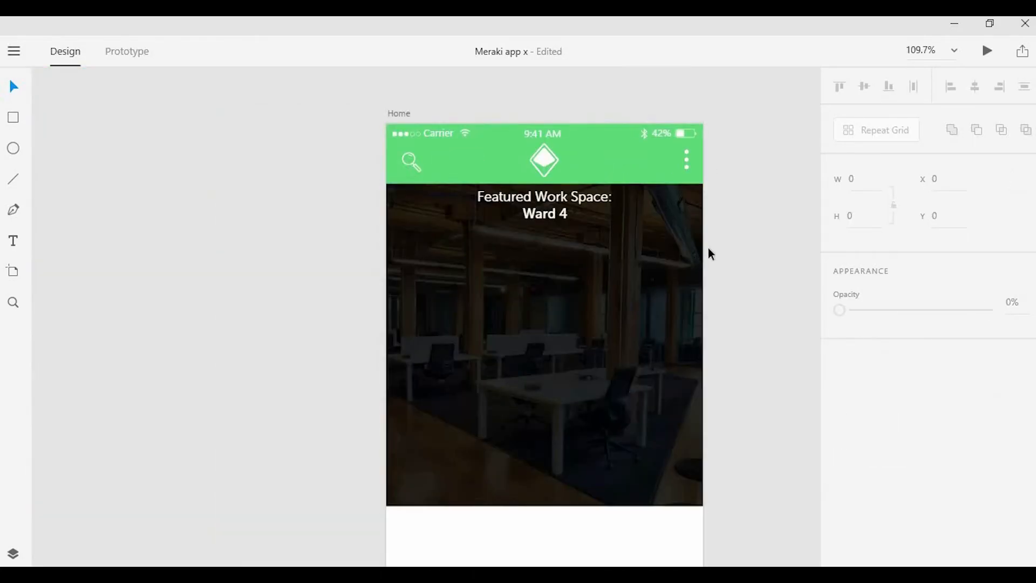
pyautogui.scroll(7, 685, 157)
pyautogui.click(688, 152)
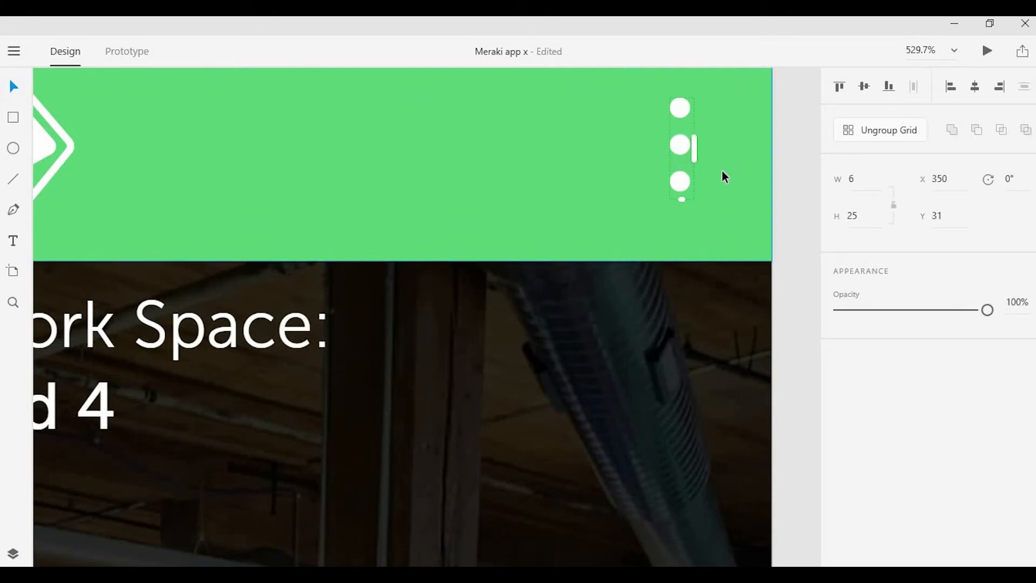
pyautogui.scroll(-3, 745, 171)
pyautogui.scroll(-4, 792, 171)
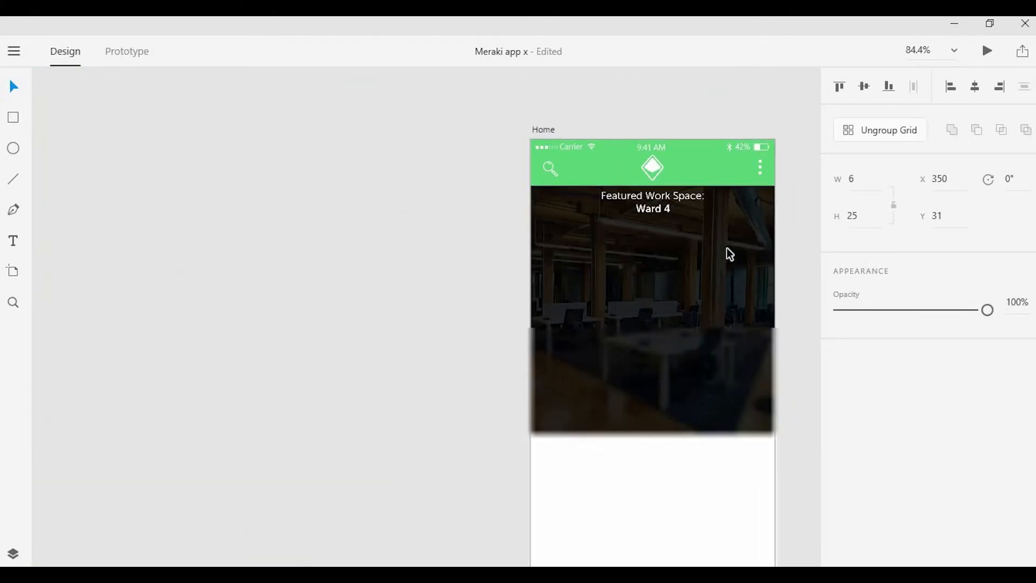
# Stretch the workspace photo and its black overlay together downward to a height of about 418.
pyautogui.click(691, 274)
pyautogui.scroll(2, 687, 277)
pyautogui.moveTo(684, 278); pyautogui.dragTo(544, 206)
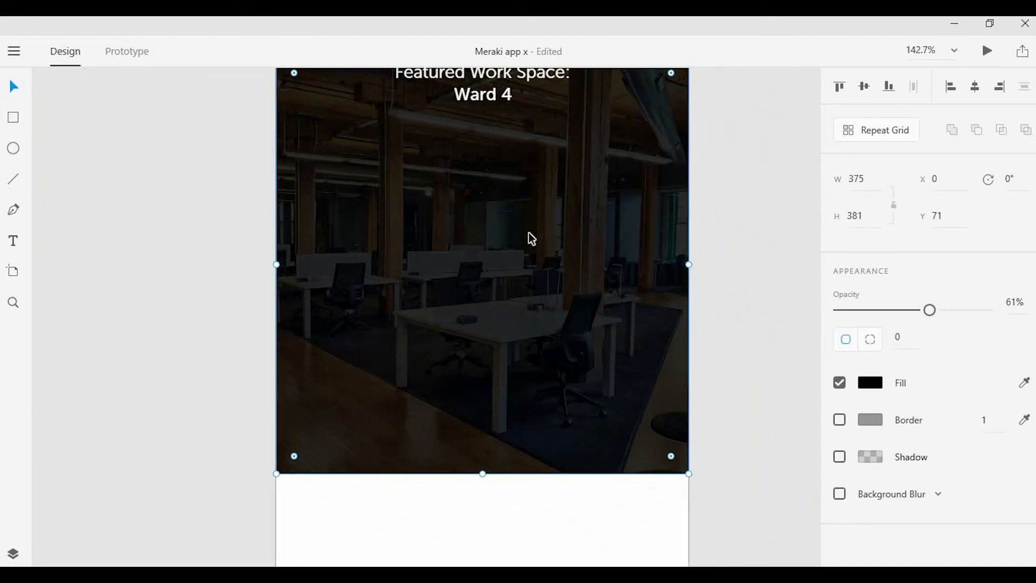
pyautogui.scroll(-2, 529, 232)
pyautogui.moveTo(559, 381); pyautogui.dragTo(521, 318)
pyautogui.click(516, 317)
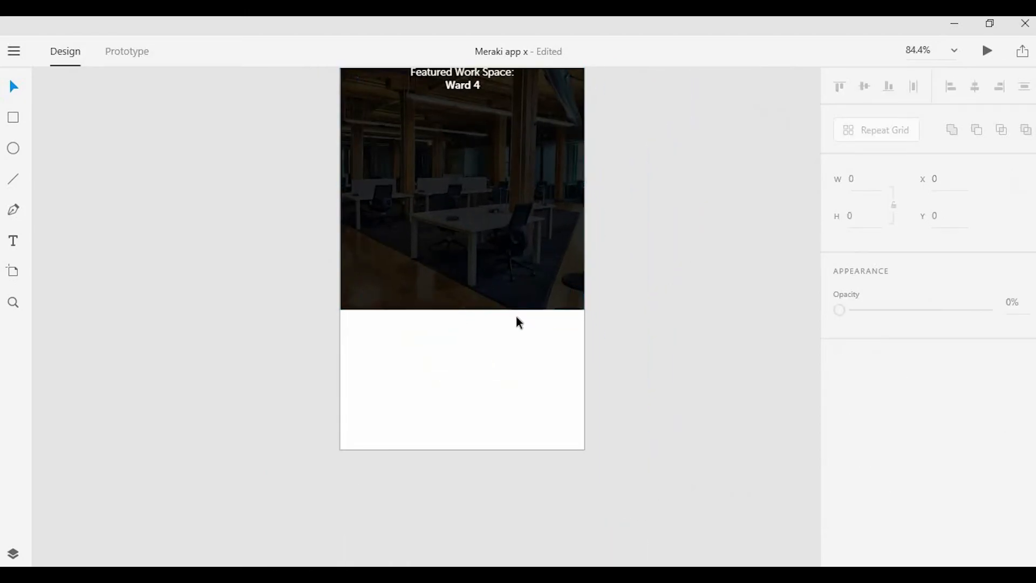
pyautogui.click(463, 308)
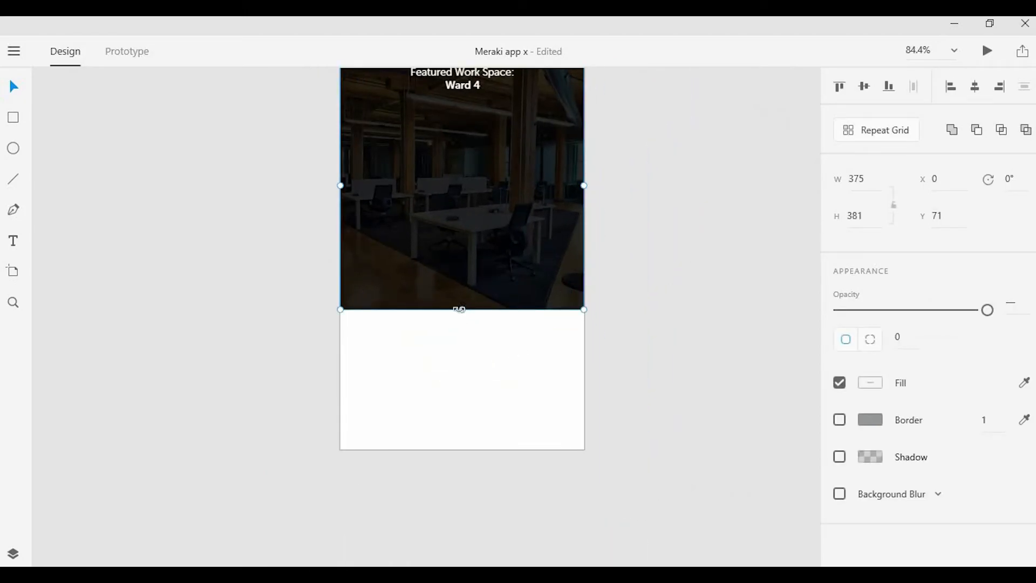
pyautogui.moveTo(462, 313); pyautogui.dragTo(467, 334)
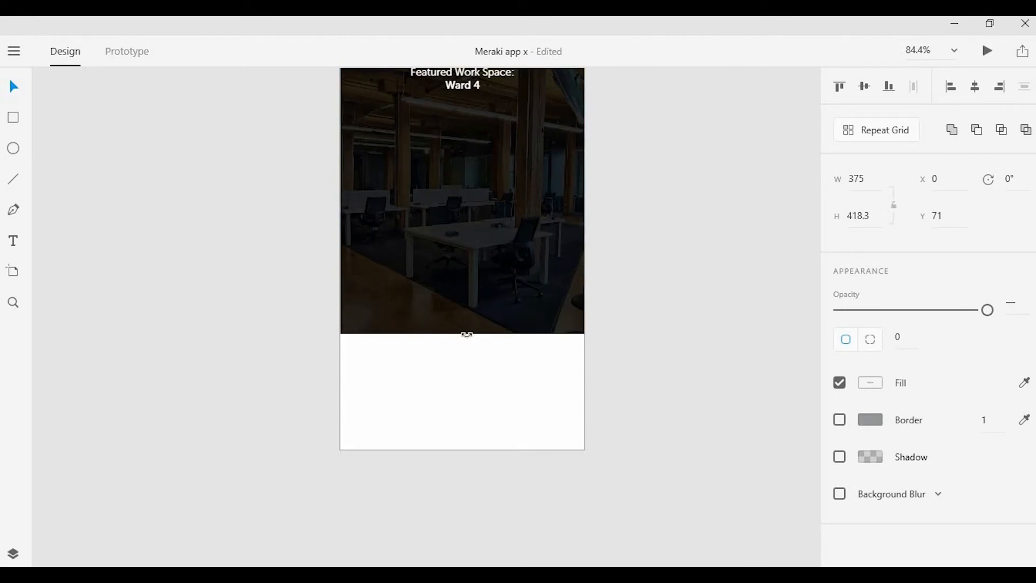
pyautogui.click(598, 294)
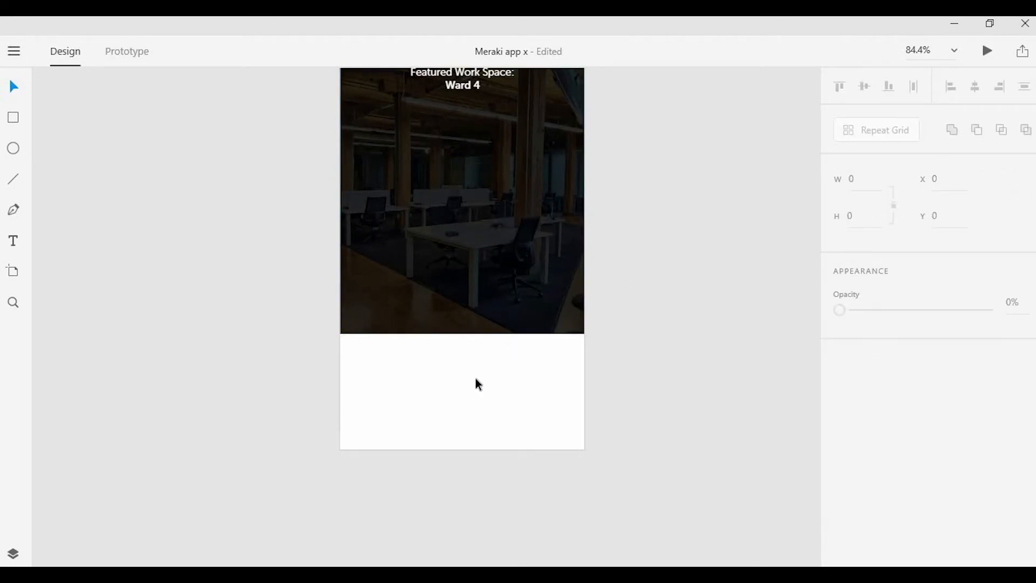
# Duplicate the "Featured Work Space:" text straight down onto the middle of the photo, at about Y 215.
pyautogui.scroll(5, 477, 365)
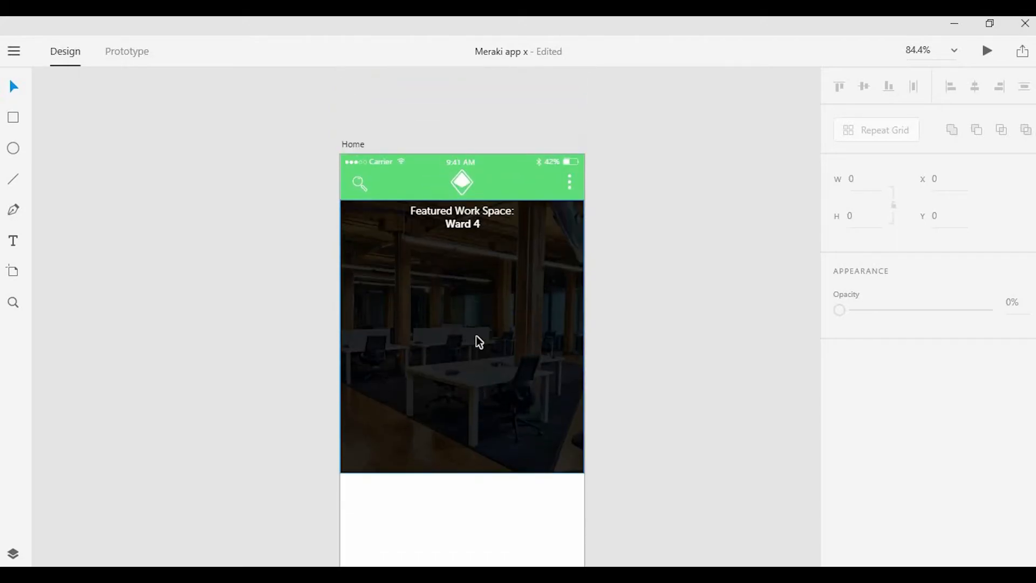
pyautogui.scroll(2, 479, 342)
pyautogui.press('space')
pyautogui.moveTo(493, 361); pyautogui.dragTo(492, 326)
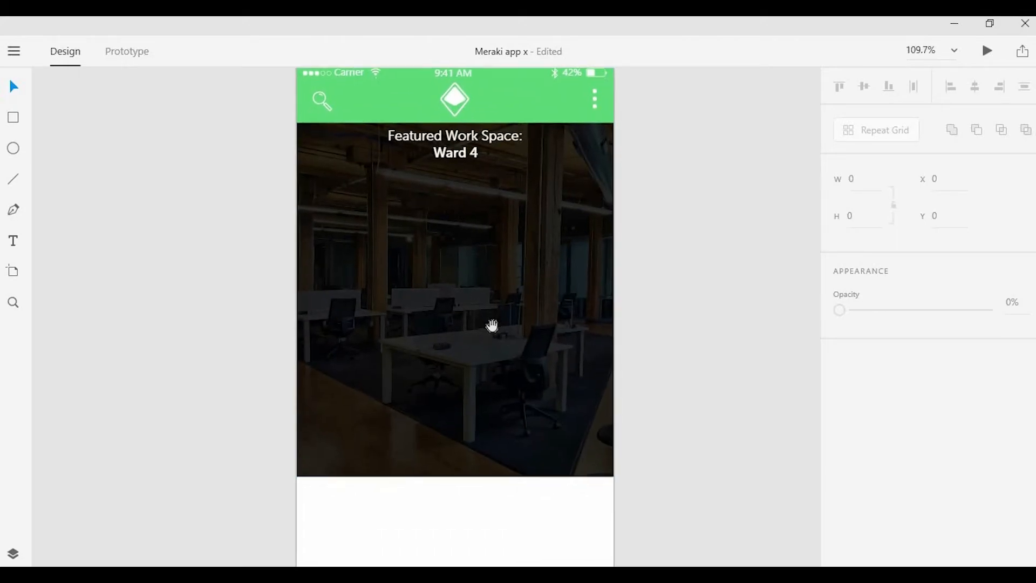
pyautogui.click(454, 143)
pyautogui.press('space')
pyautogui.moveTo(467, 245); pyautogui.dragTo(478, 238)
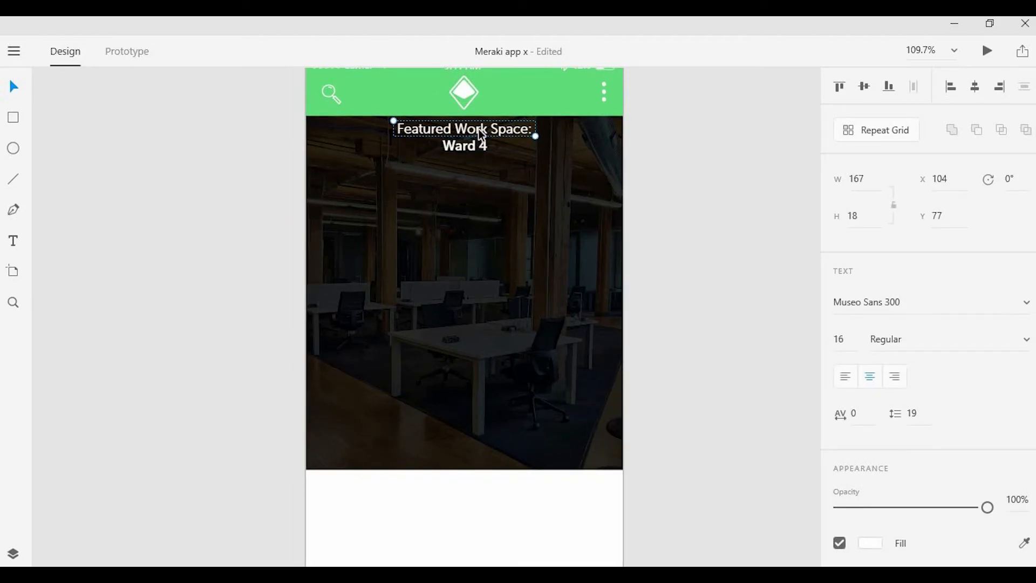
pyautogui.click(470, 149)
pyautogui.press('alt')
pyautogui.moveTo(470, 129); pyautogui.dragTo(491, 244)
# Replace the duplicated text with "take a peak" and narrow its text box to 110 wide, centred at X 133.
pyautogui.doubleClick(492, 244)
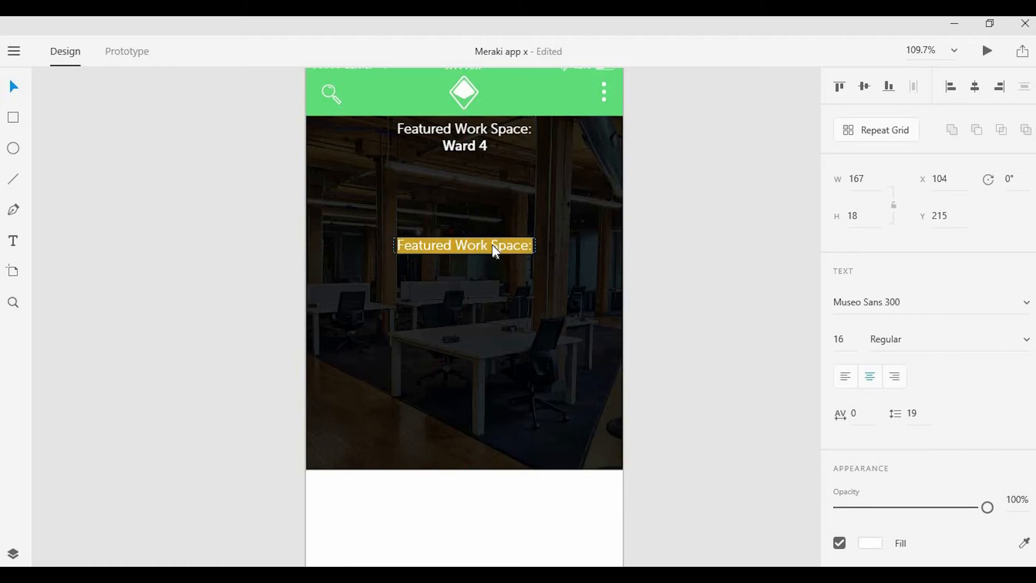
pyautogui.write('take a ')
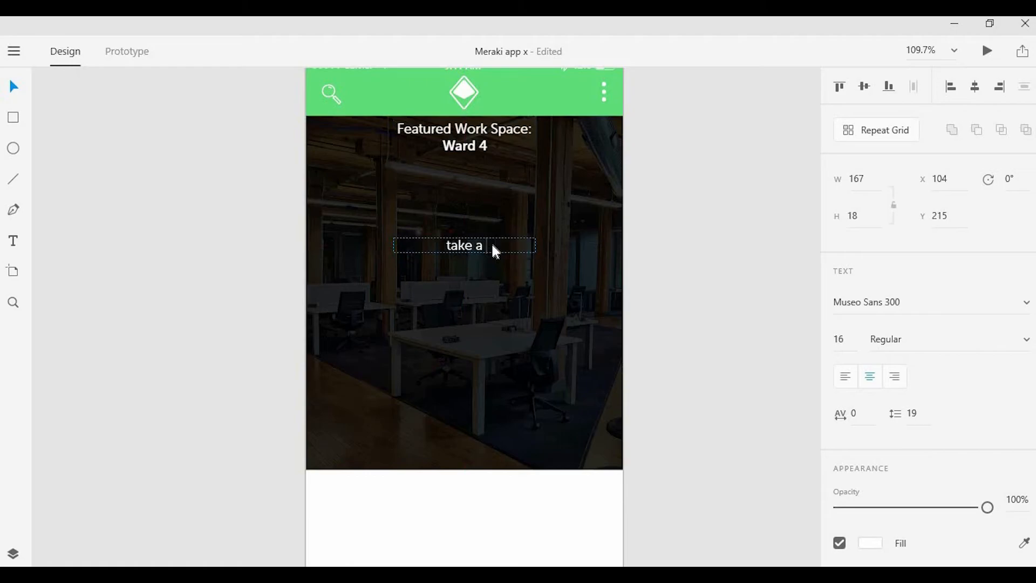
pyautogui.write('peak')
pyautogui.press('Escape')
pyautogui.scroll(5, 499, 245)
pyautogui.moveTo(562, 263); pyautogui.dragTo(463, 253)
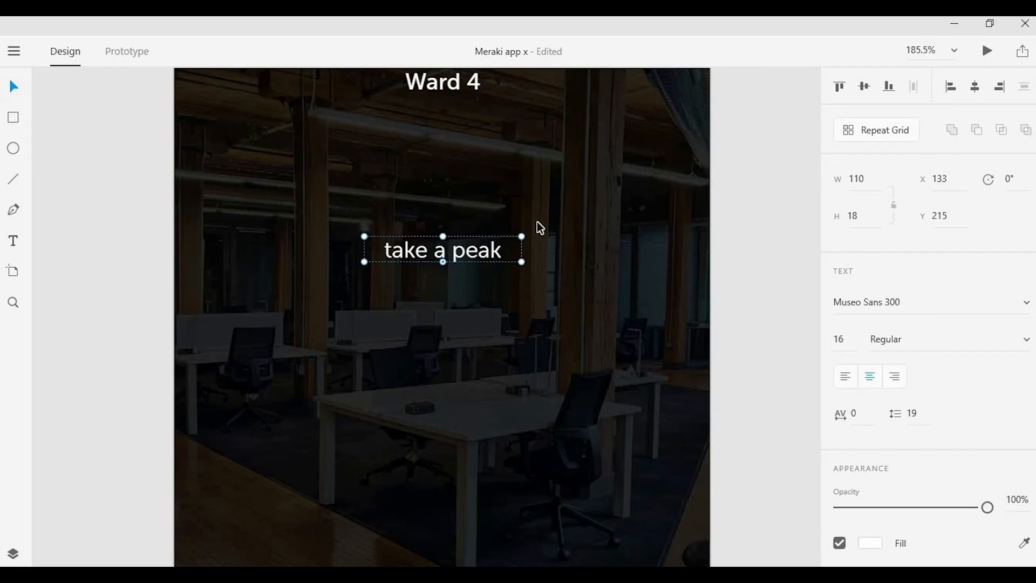
pyautogui.scroll(-3, 537, 224)
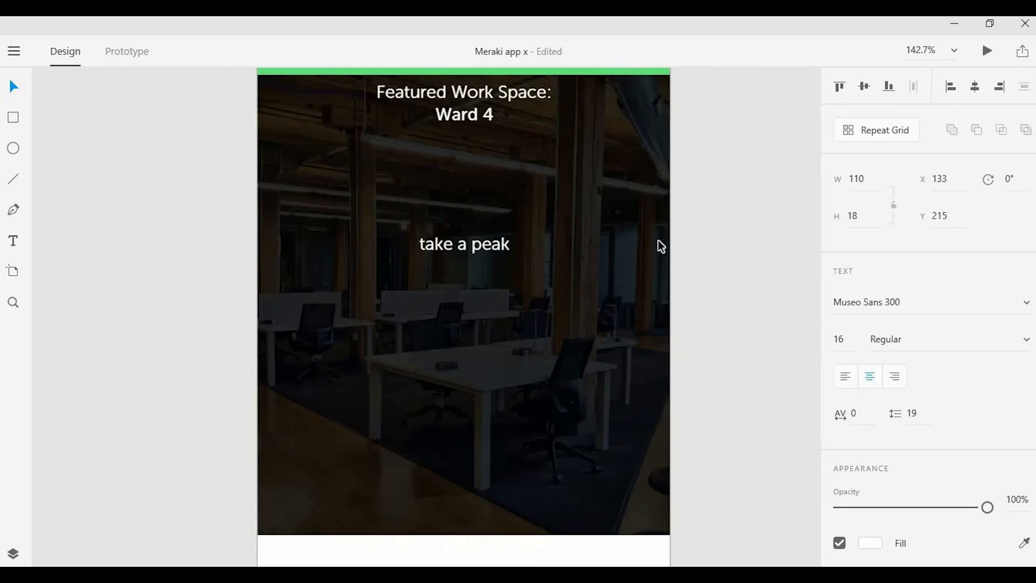
pyautogui.click(521, 195)
pyautogui.click(727, 190)
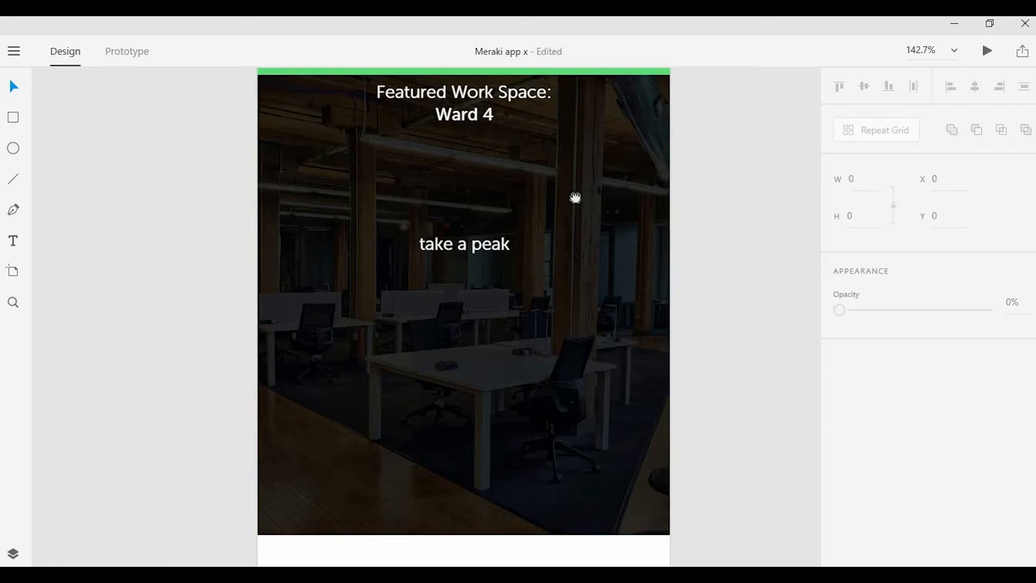
# Duplicate the "take a peak" text straight down to Y 262 and replace the copy's text with "360".
pyautogui.hscroll(2, 576, 197)
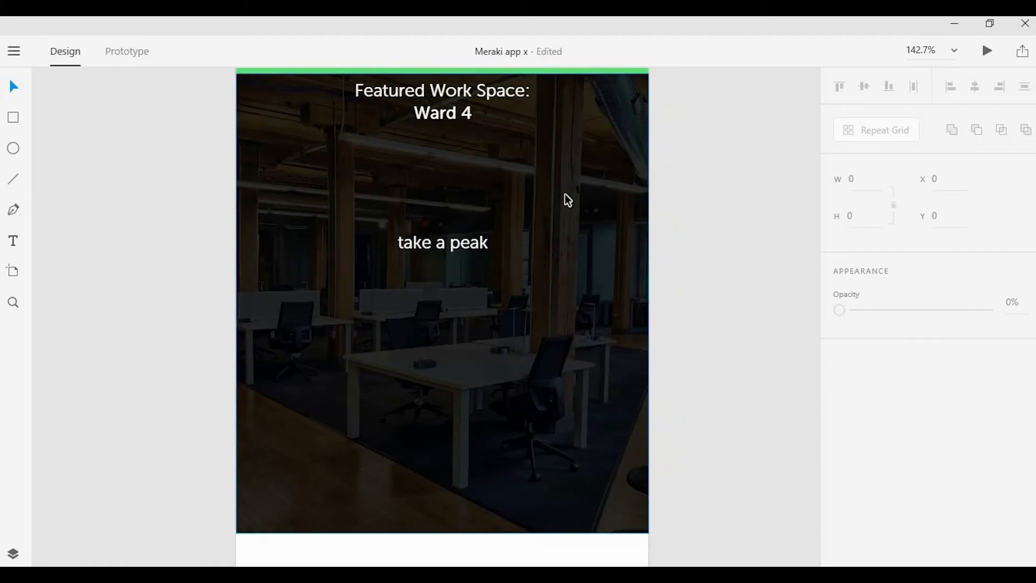
pyautogui.scroll(-3, 457, 244)
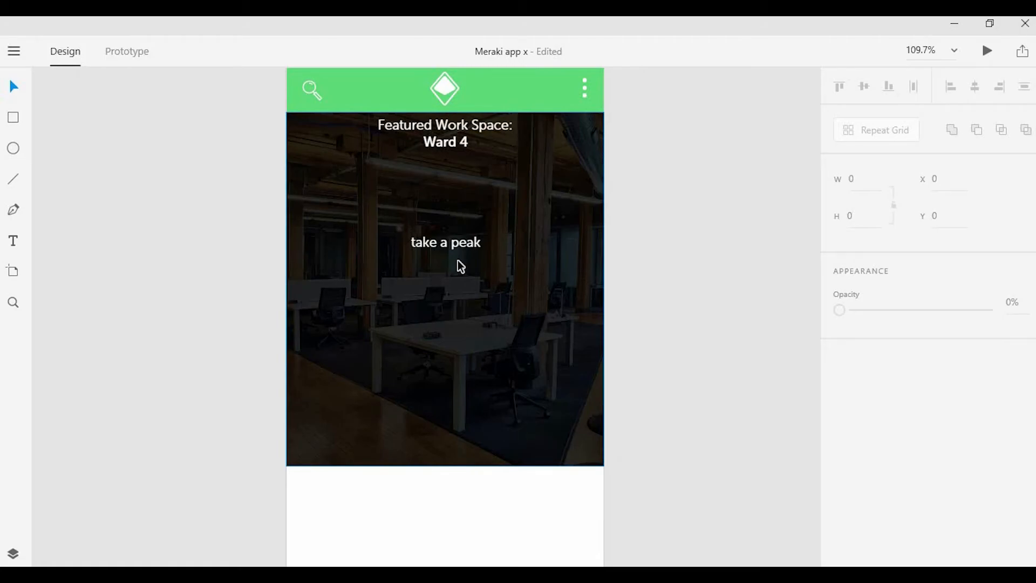
pyautogui.click(463, 244)
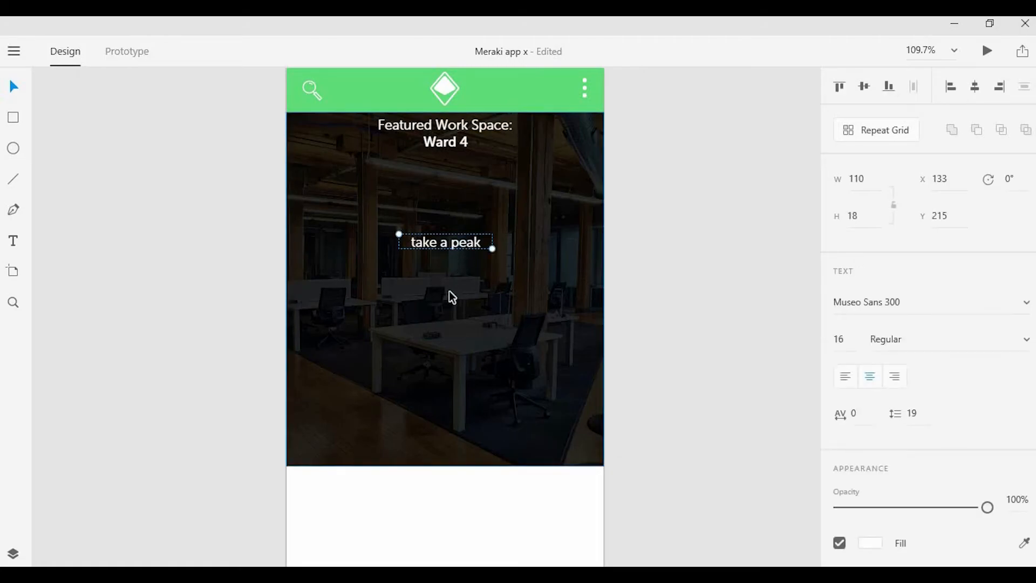
pyautogui.scroll(3, 449, 291)
pyautogui.moveTo(451, 229); pyautogui.dragTo(458, 278)
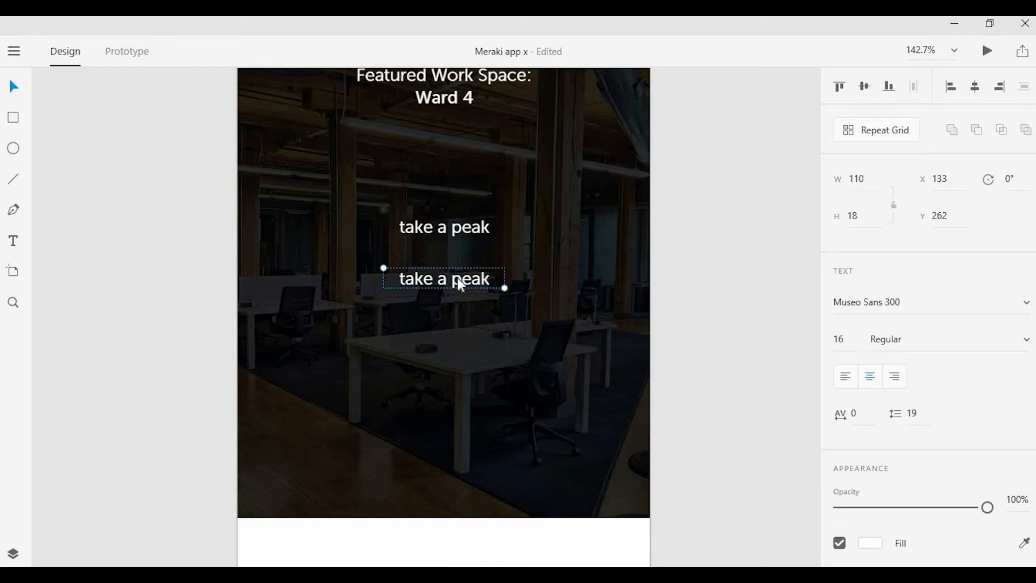
pyautogui.doubleClick(458, 277)
pyautogui.write('3')
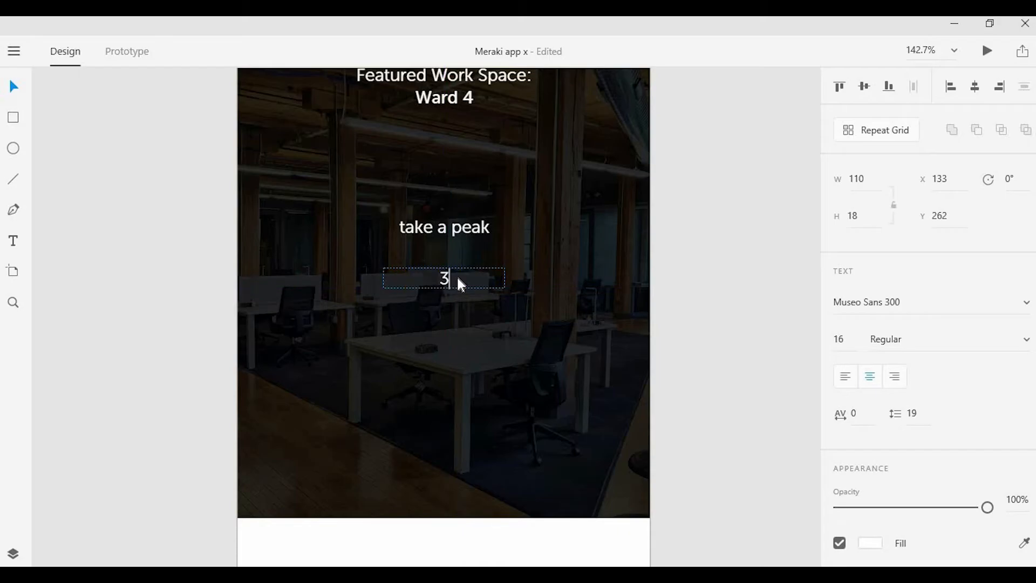
pyautogui.write('60')
pyautogui.press('Escape')
# Narrow the "360" text box to 40 wide, centred at X 168, and add a degree sign after the number.
pyautogui.scroll(4, 481, 316)
pyautogui.moveTo(536, 257); pyautogui.dragTo(408, 247)
pyautogui.doubleClick(436, 241)
pyautogui.write('°')
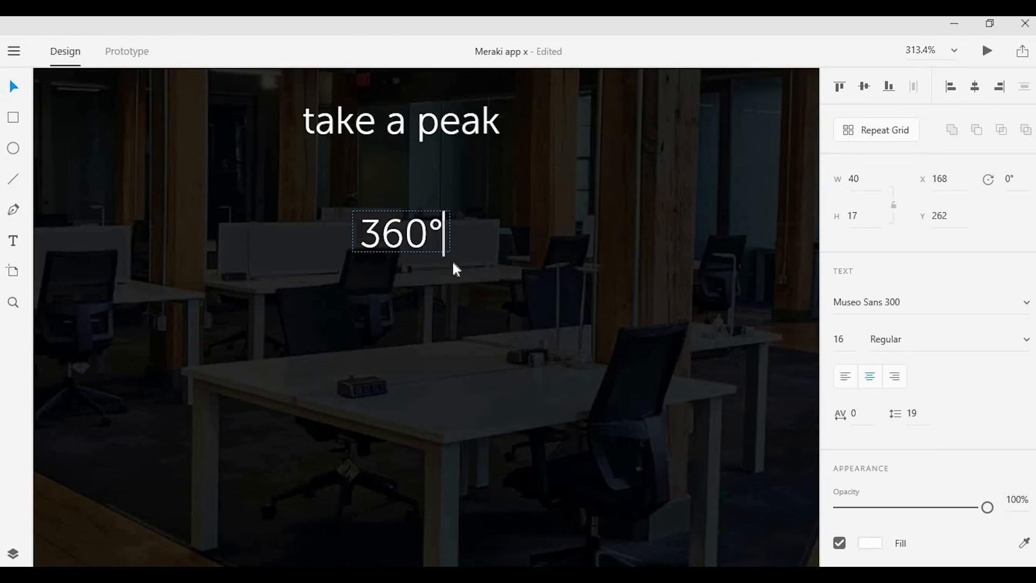
pyautogui.press('Escape')
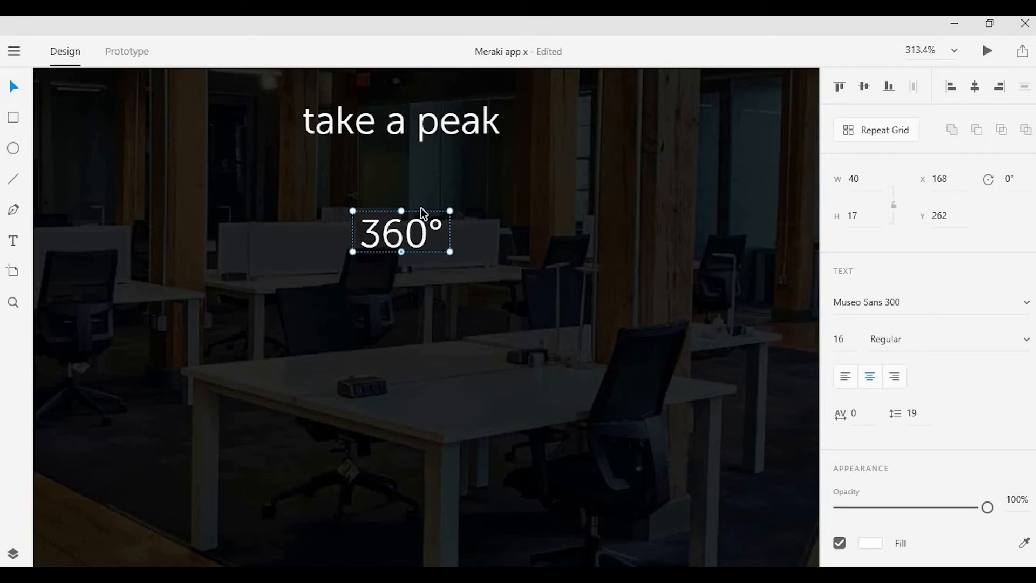
# Set the "360°" text to size 13 in the Museo Sans 500 font.
pyautogui.click(847, 340)
pyautogui.write('1')
pyautogui.click(913, 297)
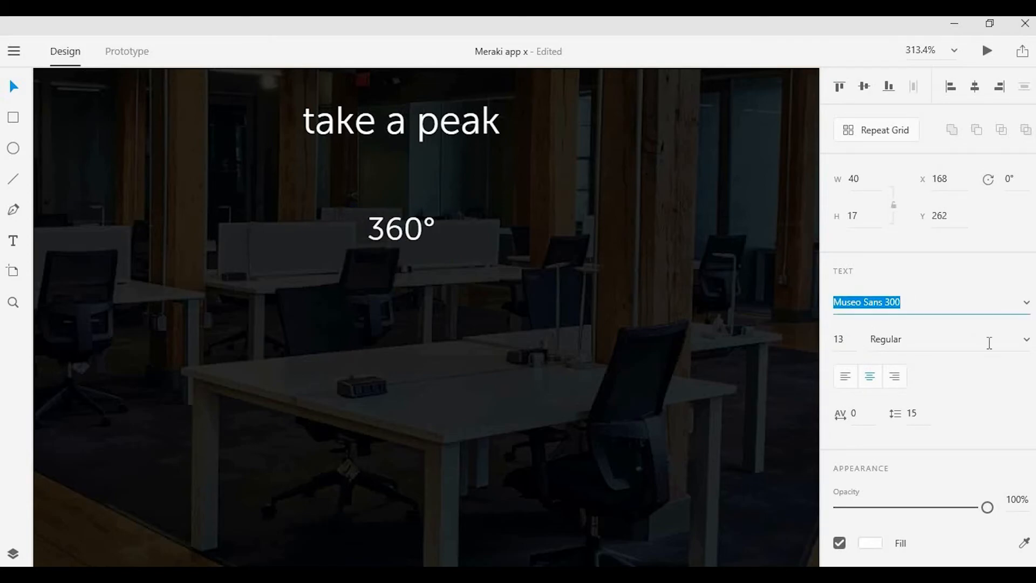
pyautogui.click(1025, 305)
pyautogui.click(893, 450)
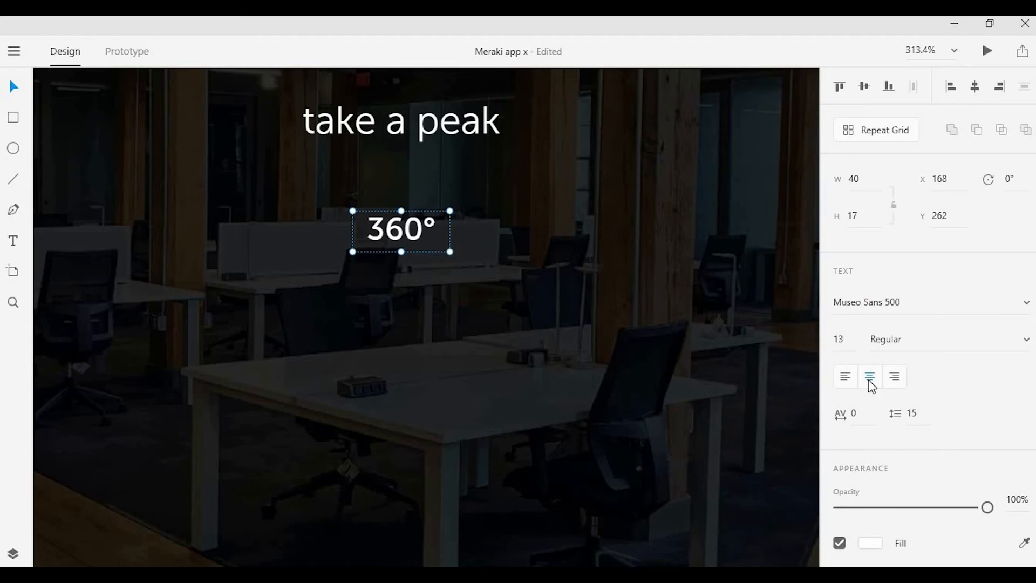
# Draw a circle about 49 wide just below the "360°" text, with no fill and a white #FFFFFF border.
pyautogui.click(14, 149)
pyautogui.moveTo(290, 252)
pyautogui.mouseDown()
pyautogui.moveTo(421, 370)
pyautogui.moveTo(408, 370)
pyautogui.mouseUp()
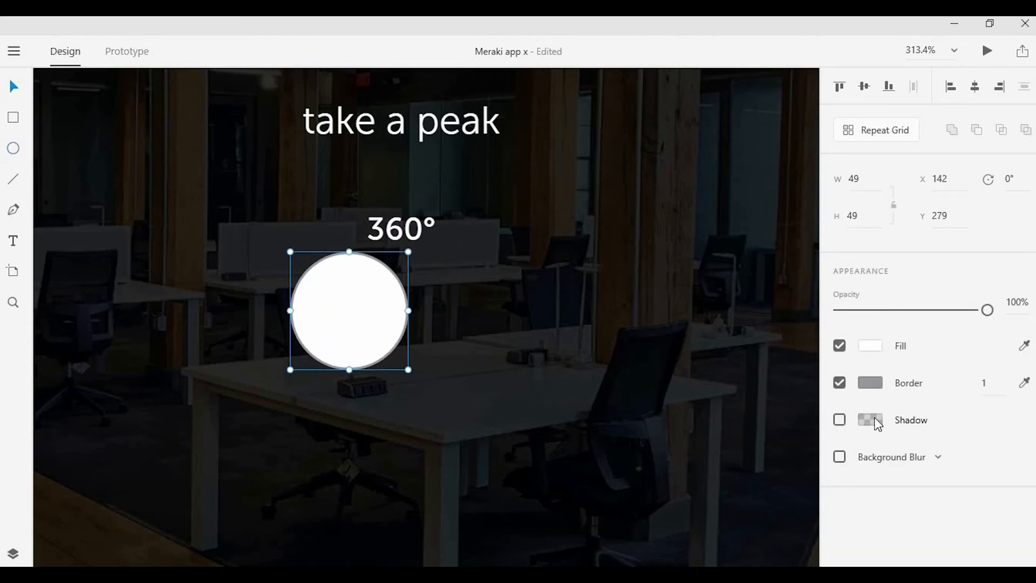
pyautogui.click(840, 383)
pyautogui.click(840, 345)
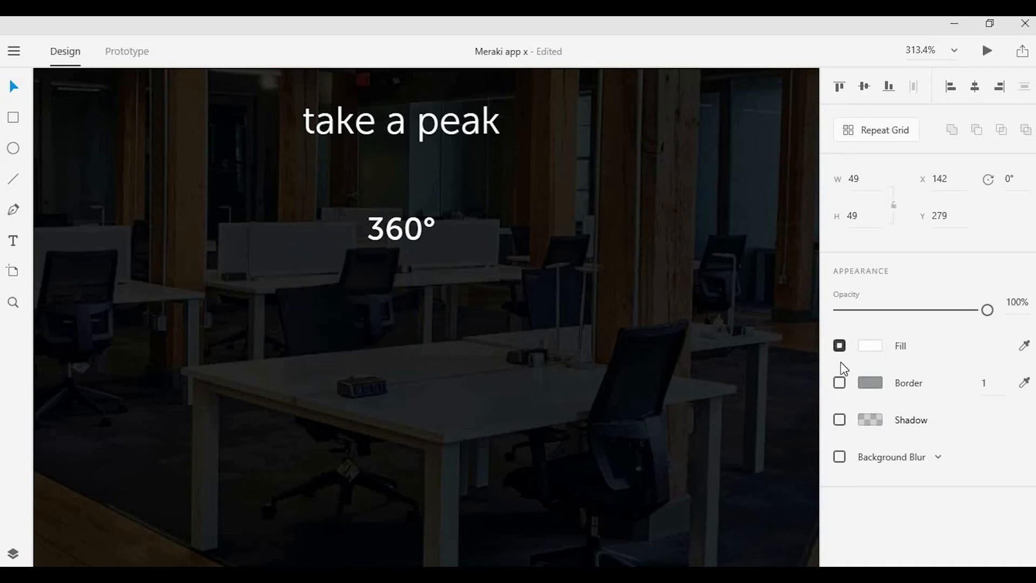
pyautogui.click(840, 383)
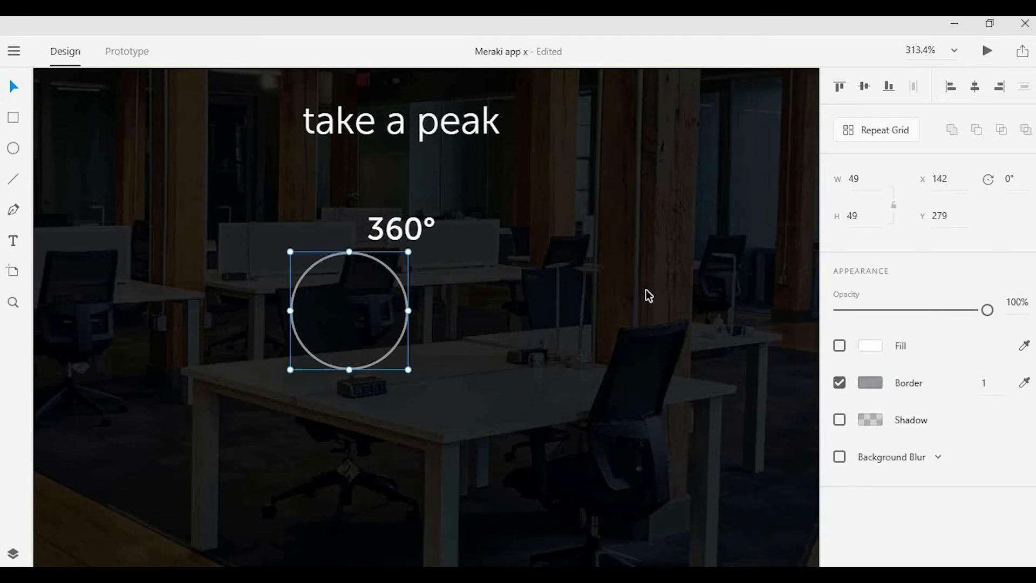
pyautogui.moveTo(707, 303); pyautogui.dragTo(642, 237)
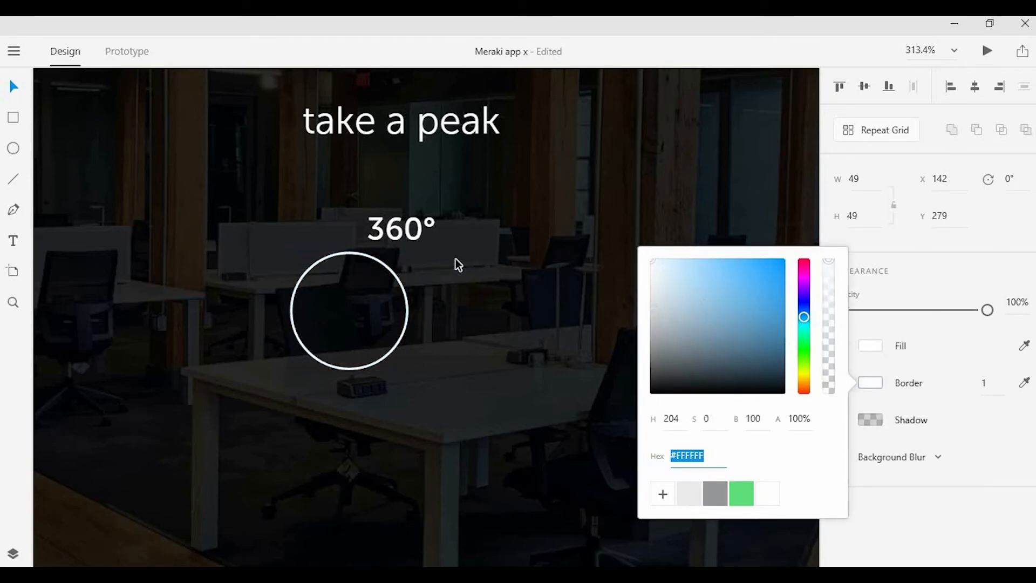
pyautogui.click(457, 259)
# Centre the circle around the "360°" text at X 164, Y 246, and add a copy narrowed to a 29-wide ellipse inside it.
pyautogui.click(399, 277)
pyautogui.moveTo(410, 274); pyautogui.dragTo(447, 194)
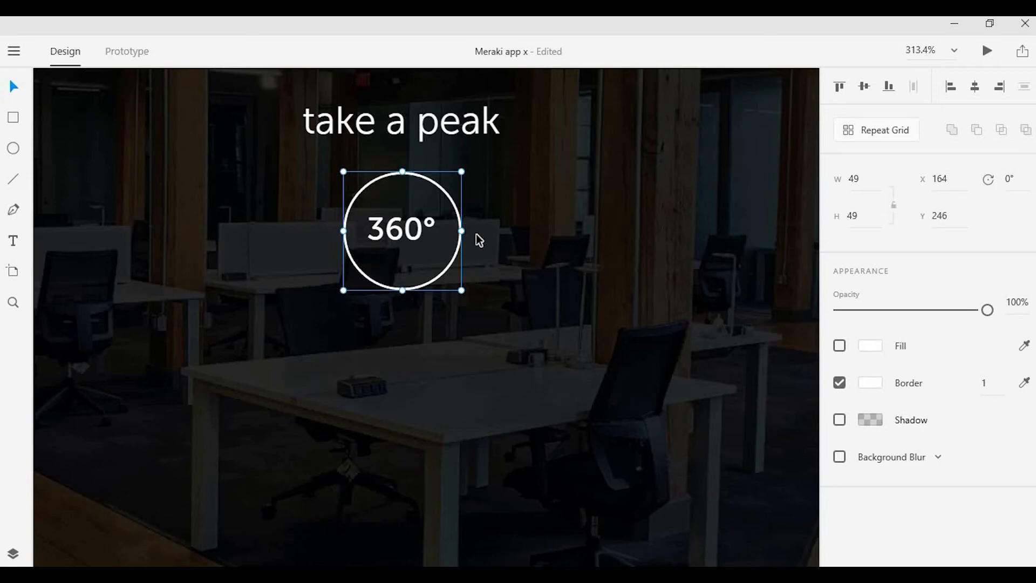
pyautogui.moveTo(464, 231); pyautogui.dragTo(430, 194)
pyautogui.click(510, 176)
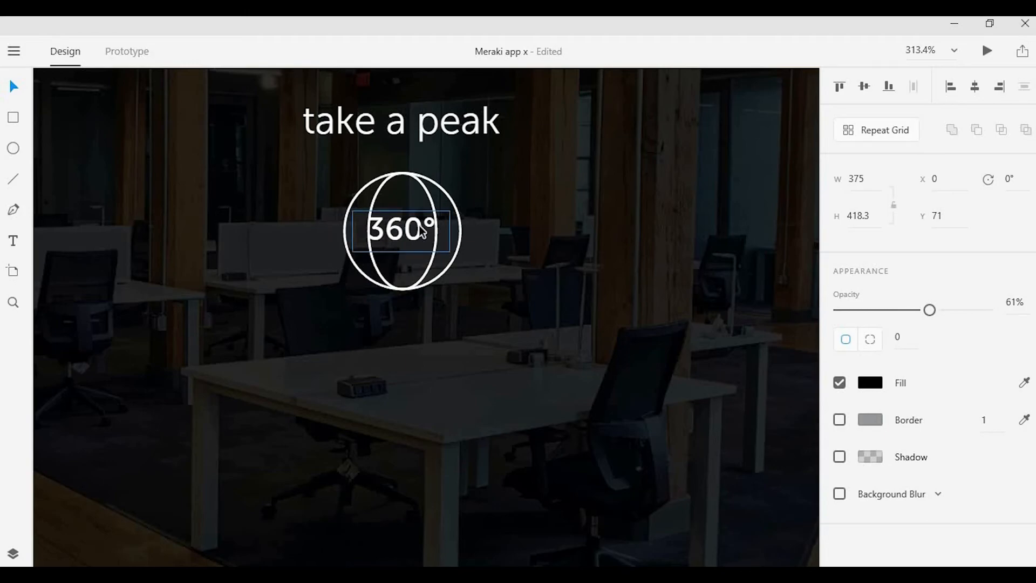
# Widen the inner ellipse slightly from its centre and group both ellipses with the "360°" text.
pyautogui.click(423, 230)
pyautogui.click(430, 193)
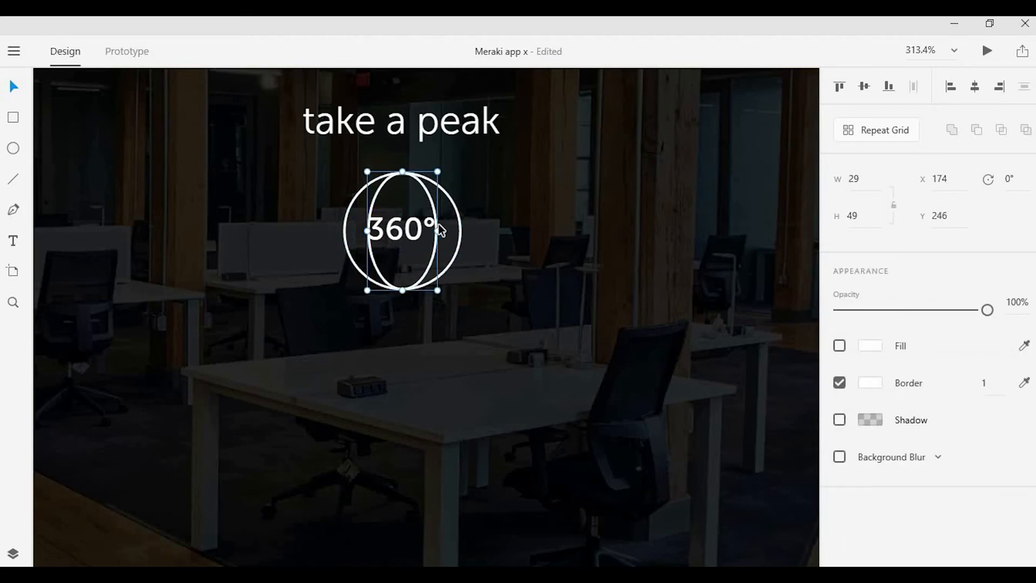
pyautogui.moveTo(441, 230); pyautogui.dragTo(435, 204)
pyautogui.click(437, 204)
pyautogui.keyDown('shift'); pyautogui.click(456, 206); pyautogui.keyUp('shift')
pyautogui.keyDown('shift'); pyautogui.click(415, 231); pyautogui.keyUp('shift')
pyautogui.hotkey('ctrl', 'g')
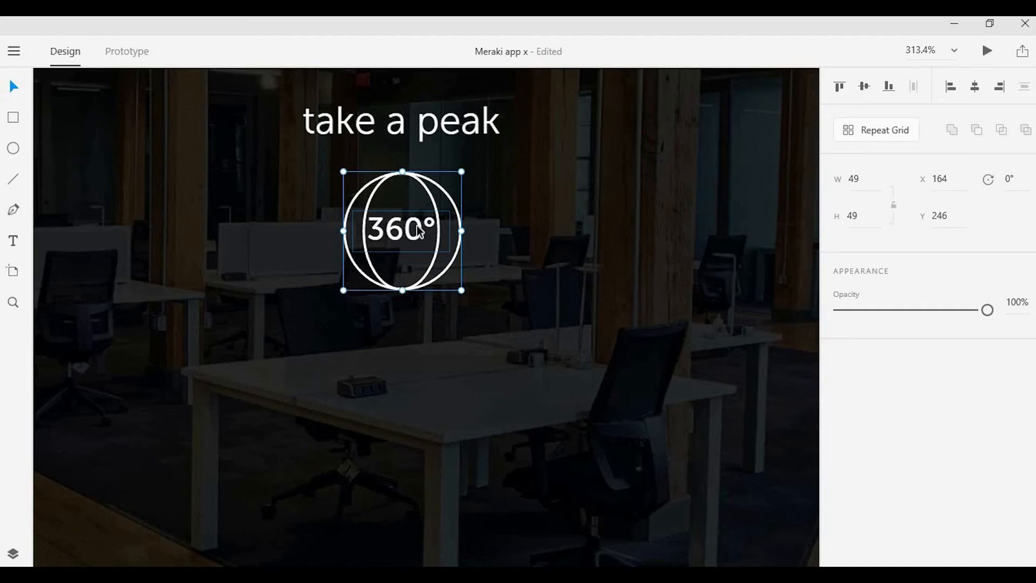
# Move the grouped 360° icon closer beneath the "take a peak" text, centred on the artboard at X 163, Y 241.
pyautogui.moveTo(420, 231); pyautogui.dragTo(417, 231)
pyautogui.click(405, 129)
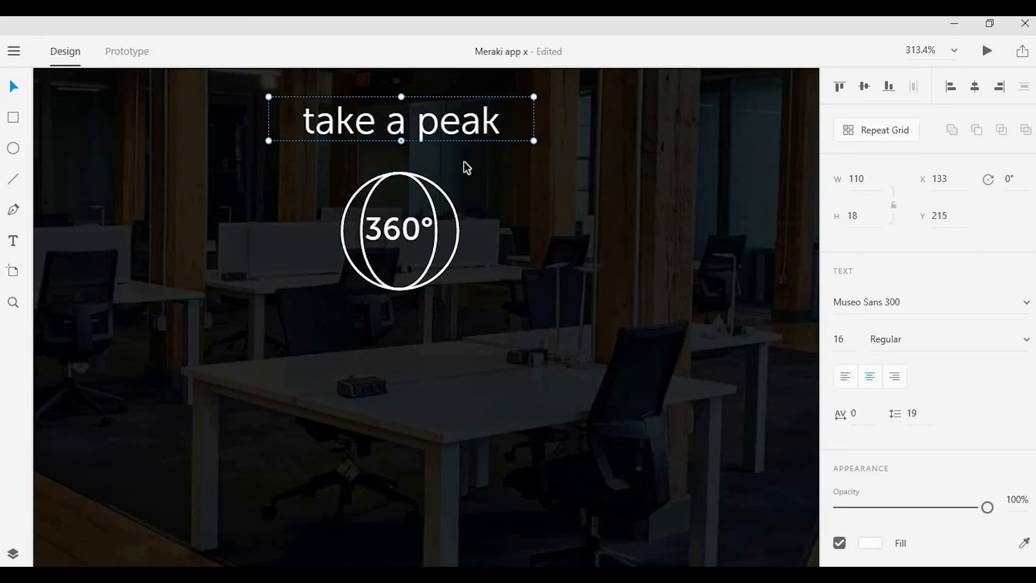
pyautogui.moveTo(398, 248); pyautogui.dragTo(394, 222)
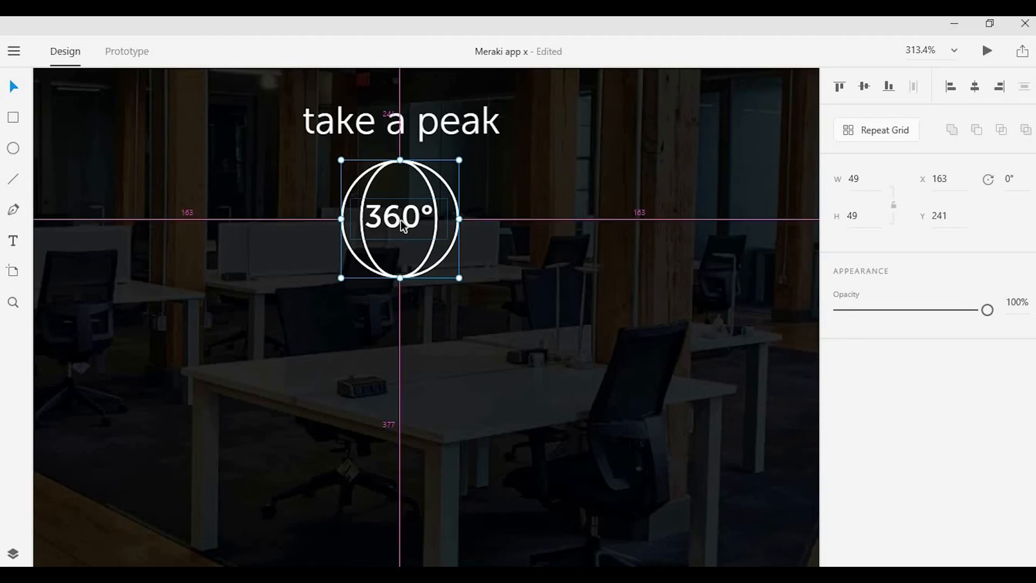
# Duplicate the black photo overlay, shorten the copy to about 54 high along the photo's upper edge, and send it behind the texts.
pyautogui.scroll(-10, 400, 222)
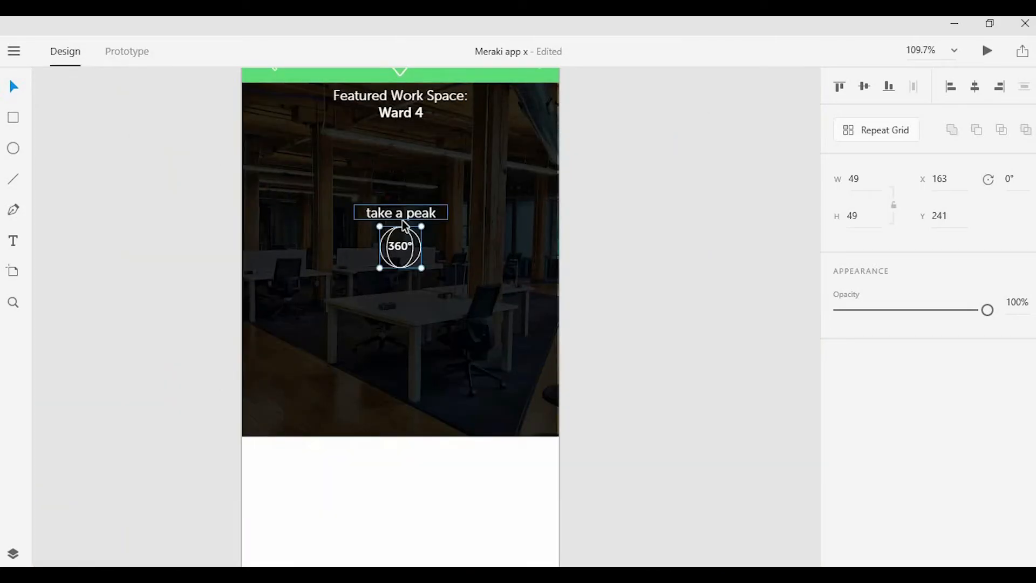
pyautogui.scroll(4, 405, 219)
pyautogui.click(251, 214)
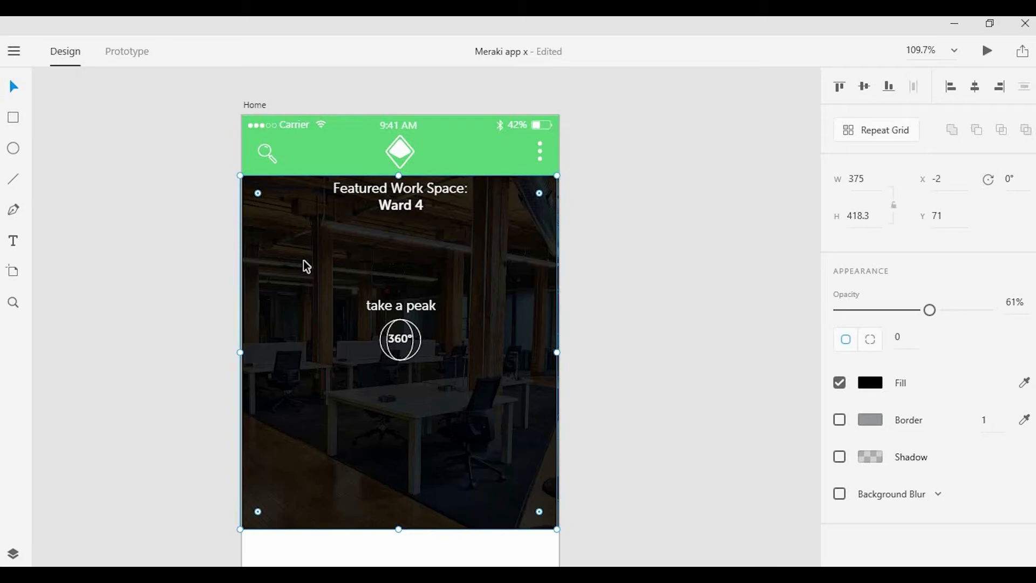
pyautogui.hotkey('ctrl', 'v')
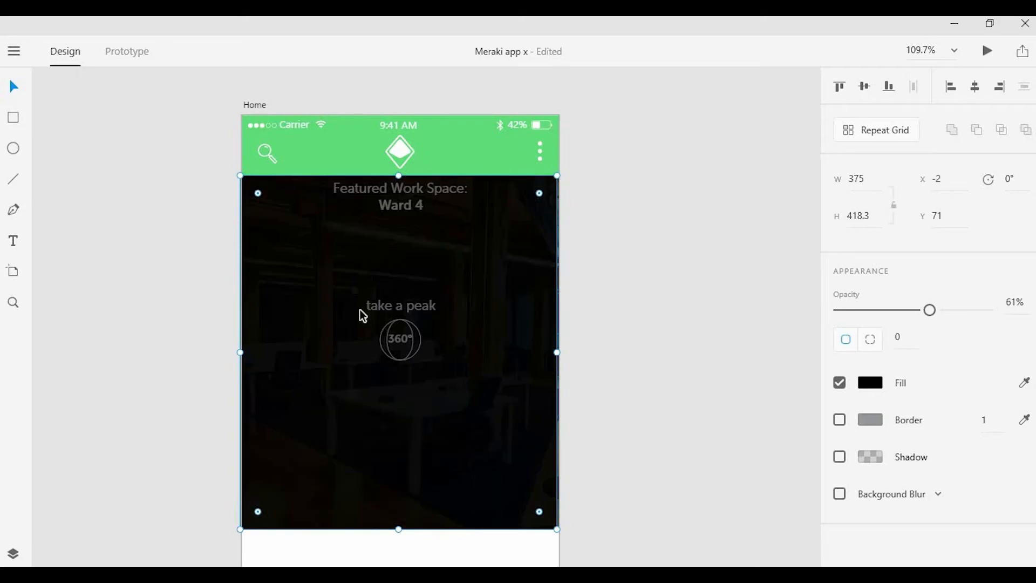
pyautogui.moveTo(399, 529); pyautogui.dragTo(404, 221)
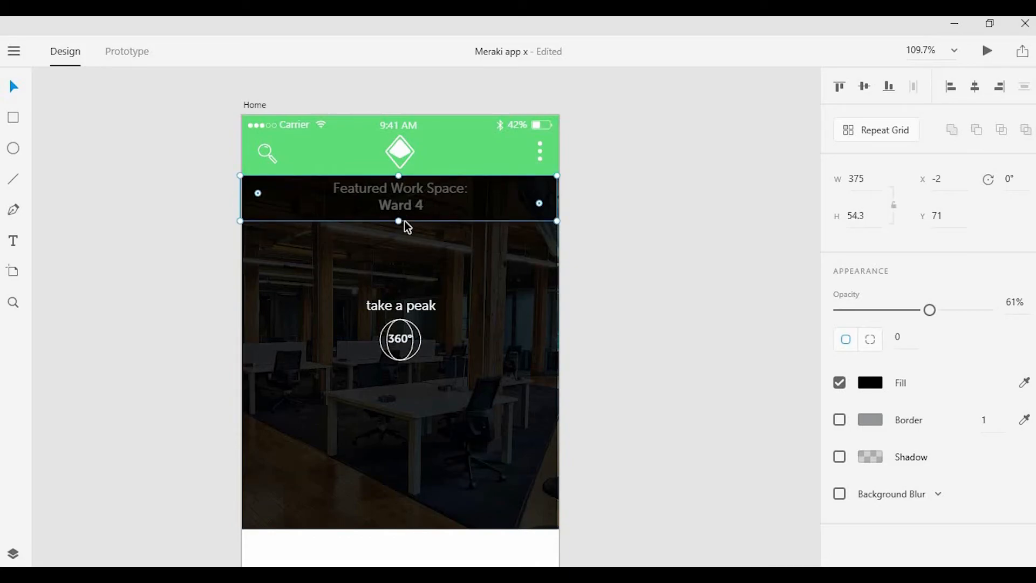
pyautogui.hotkey('ctrl', '[')
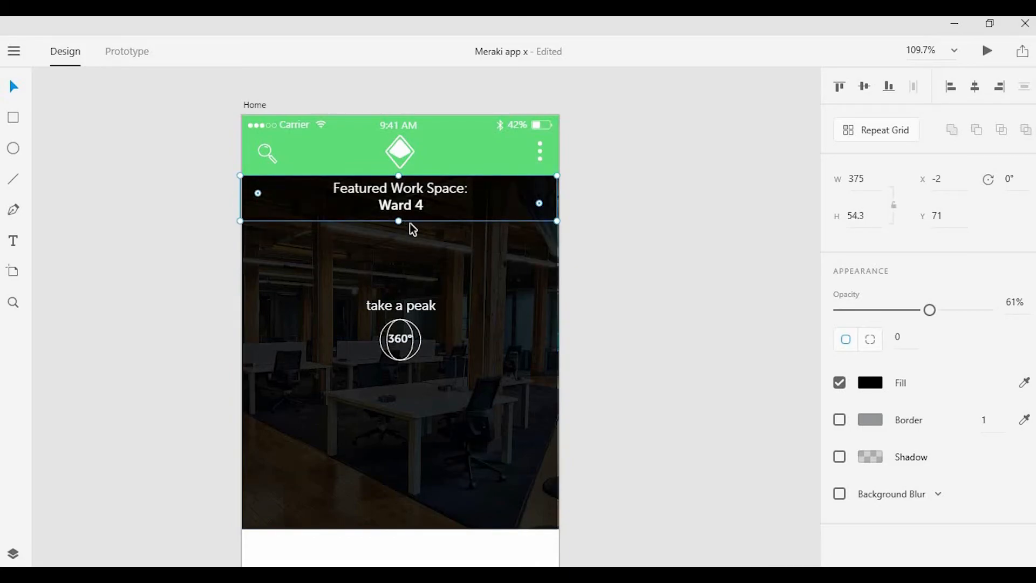
pyautogui.click(585, 203)
# Draw a rectangle about 178 by 40 in the white area below the photo, with no border and the header's green fill.
pyautogui.scroll(-2, 626, 186)
pyautogui.scroll(-3, 630, 185)
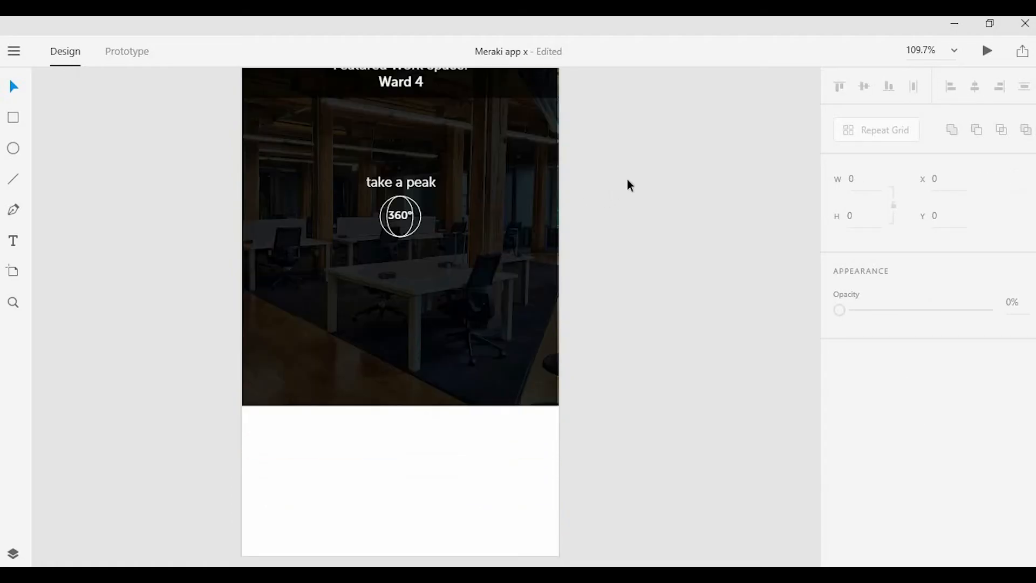
pyautogui.scroll(-2, 671, 200)
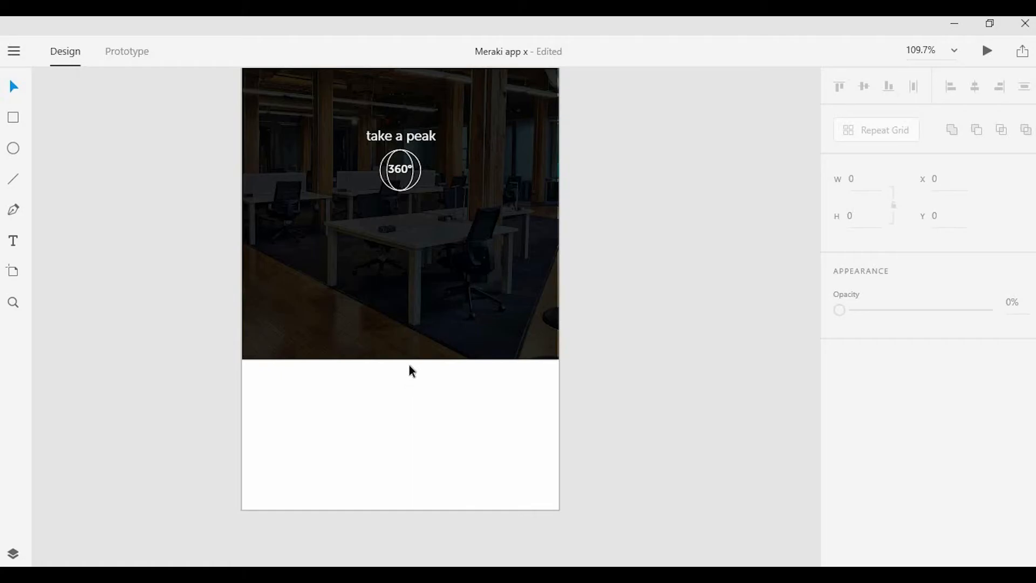
pyautogui.press('r')
pyautogui.moveTo(350, 429); pyautogui.dragTo(459, 445)
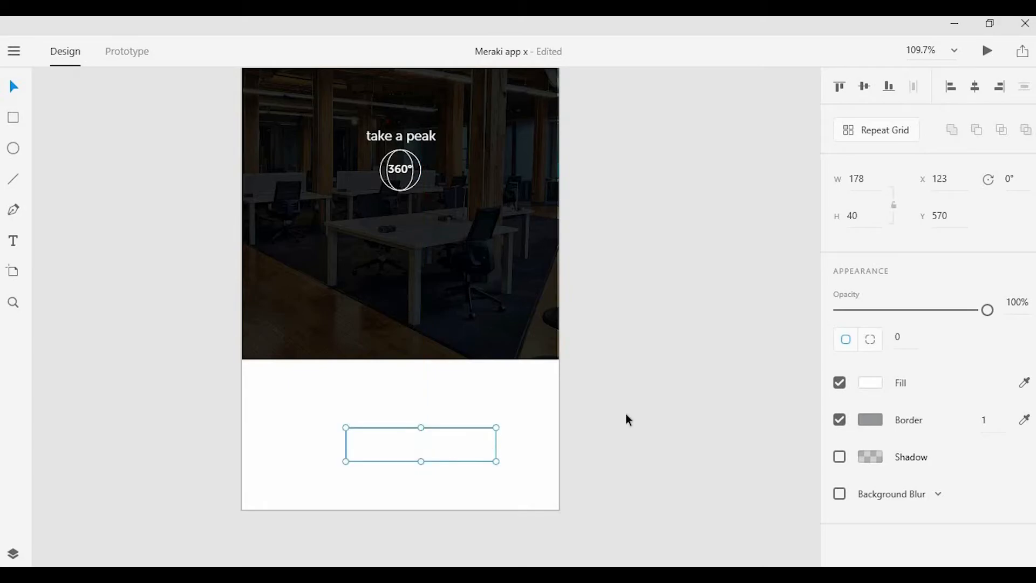
pyautogui.click(840, 420)
pyautogui.click(871, 382)
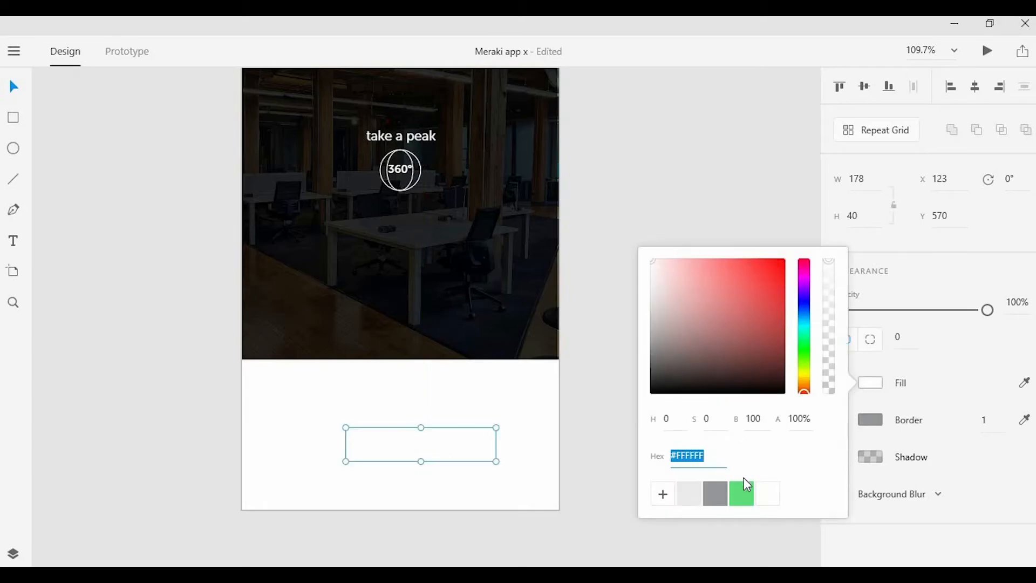
pyautogui.click(741, 491)
pyautogui.click(451, 443)
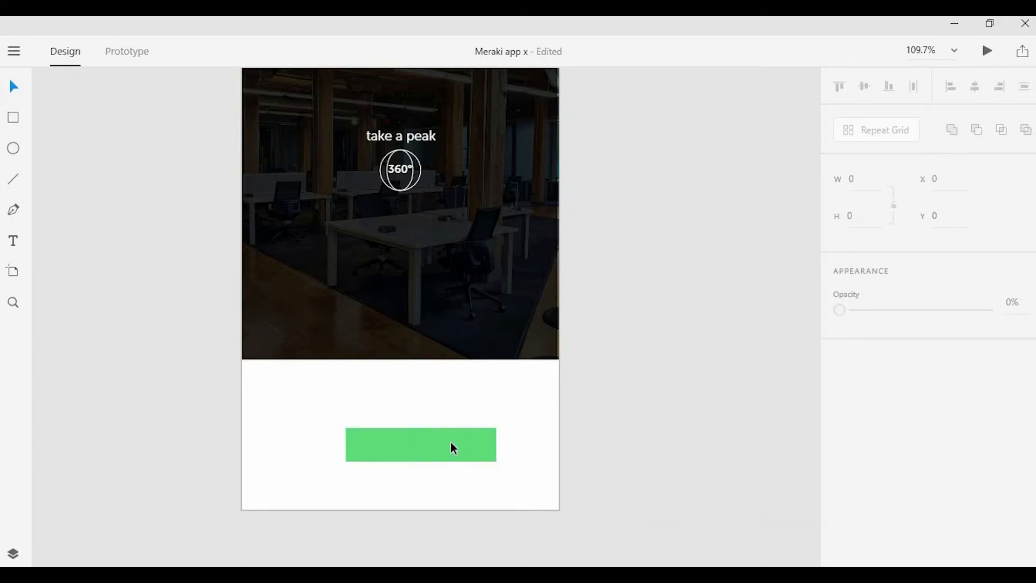
# Shrink the green rectangle to a height of 39 and a narrower width, and centre it horizontally on the artboard.
pyautogui.moveTo(446, 445); pyautogui.dragTo(496, 460)
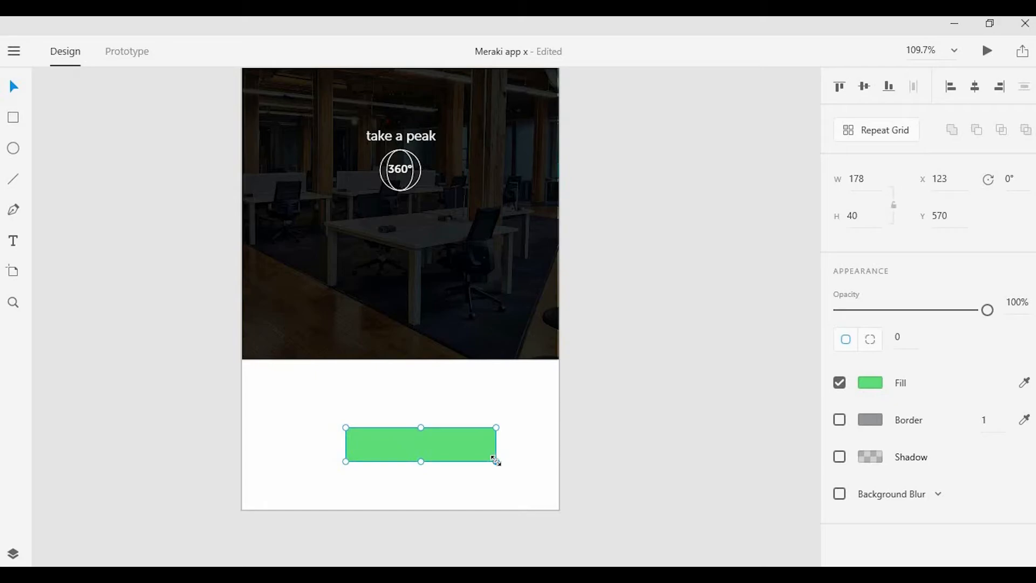
pyautogui.moveTo(495, 460); pyautogui.dragTo(499, 449)
pyautogui.scroll(5, 496, 453)
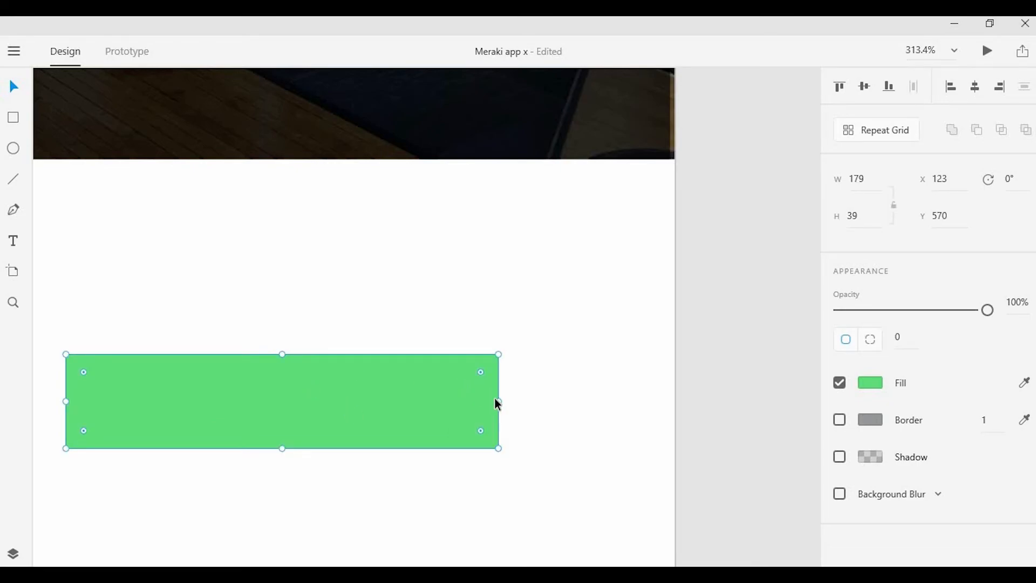
pyautogui.moveTo(495, 400); pyautogui.dragTo(447, 398)
pyautogui.hotkey('shift', 'c')
pyautogui.click(443, 301)
# Duplicate the "take a peak" text straight down onto the middle of the green rectangle, at Y 581.
pyautogui.scroll(-2, 442, 301)
pyautogui.moveTo(319, 275); pyautogui.dragTo(371, 367)
pyautogui.scroll(-2, 391, 332)
pyautogui.moveTo(389, 92); pyautogui.dragTo(400, 408)
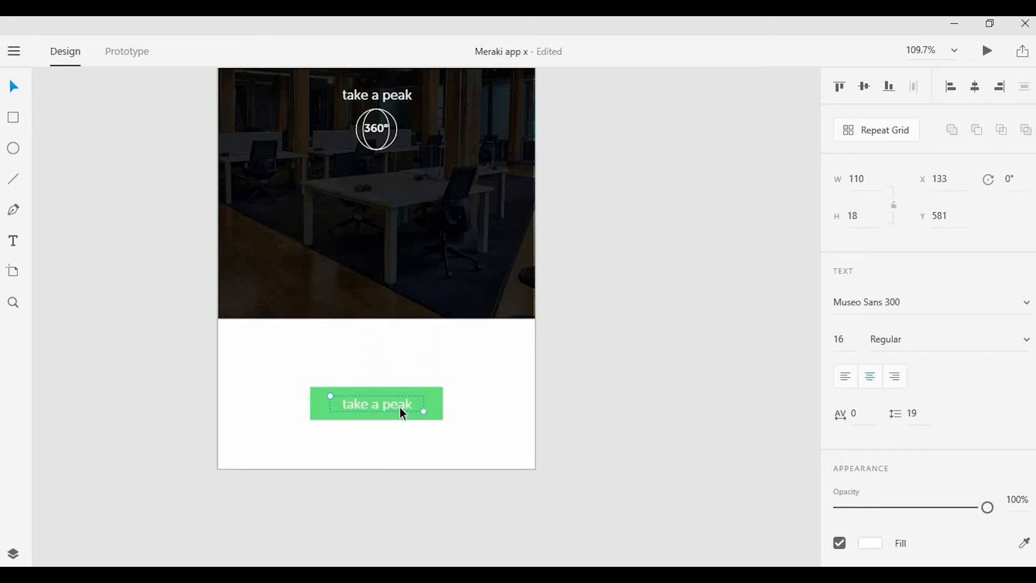
# Change the duplicated text on the green rectangle to "TOUR".
pyautogui.scroll(5, 400, 407)
pyautogui.doubleClick(383, 406)
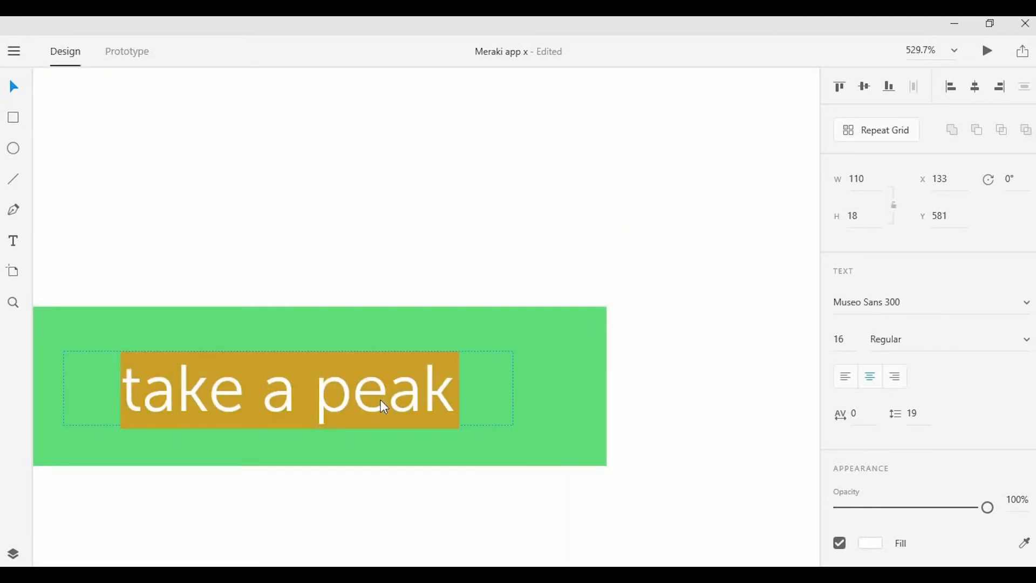
pyautogui.write('T')
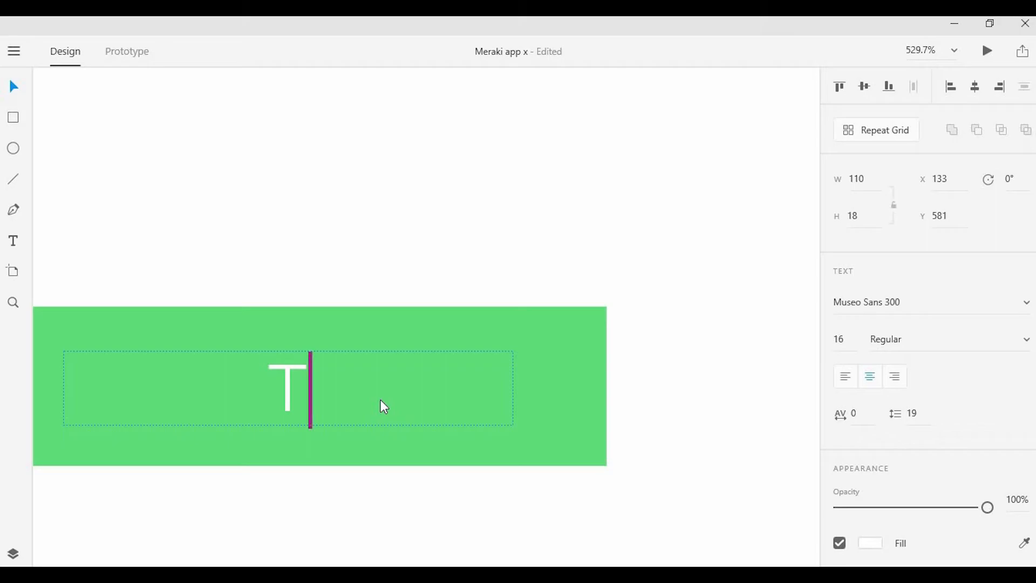
pyautogui.write('our')
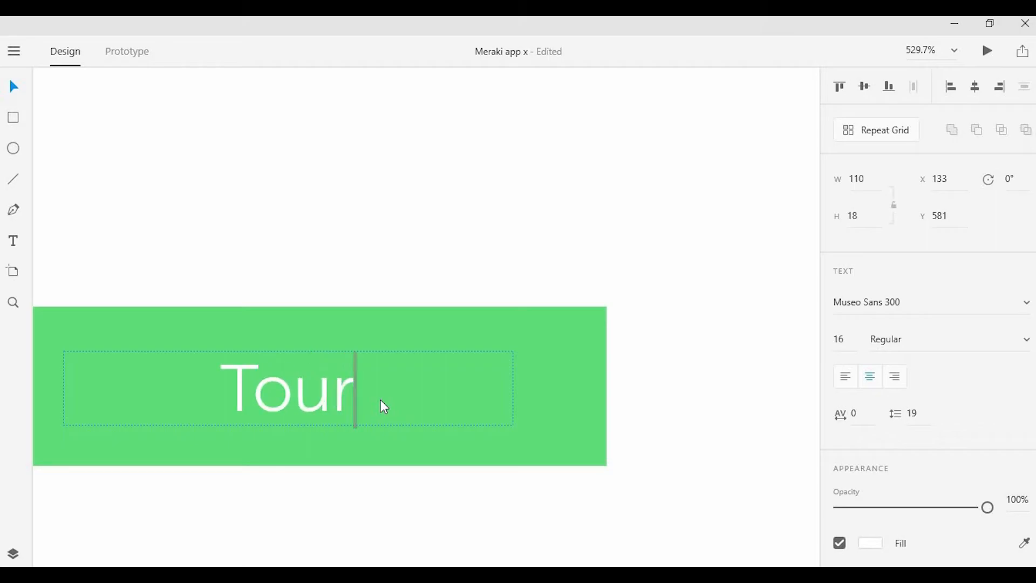
pyautogui.press('Escape')
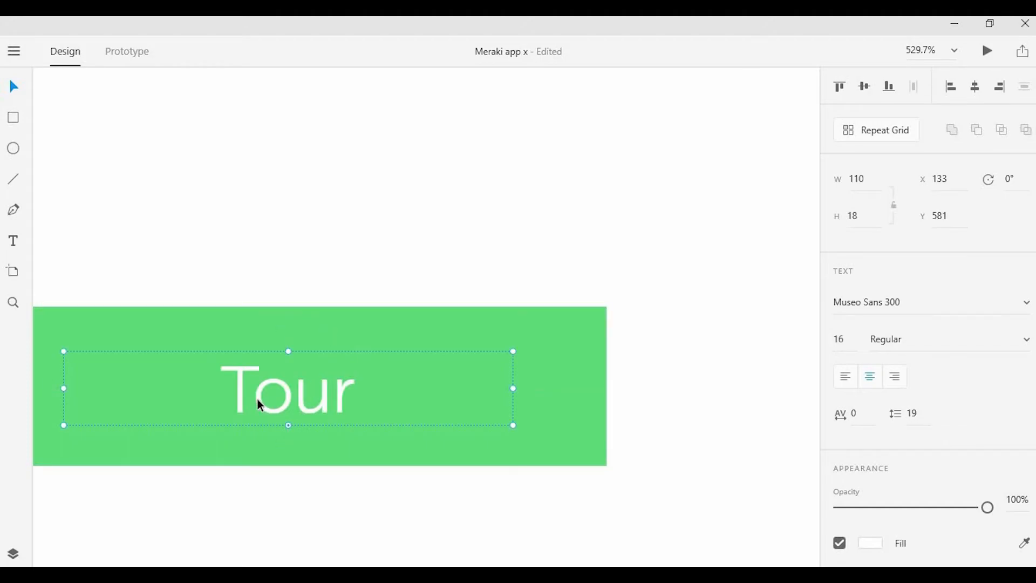
pyautogui.click(312, 258)
pyautogui.scroll(-4, 313, 258)
pyautogui.click(301, 322)
pyautogui.doubleClick(300, 322)
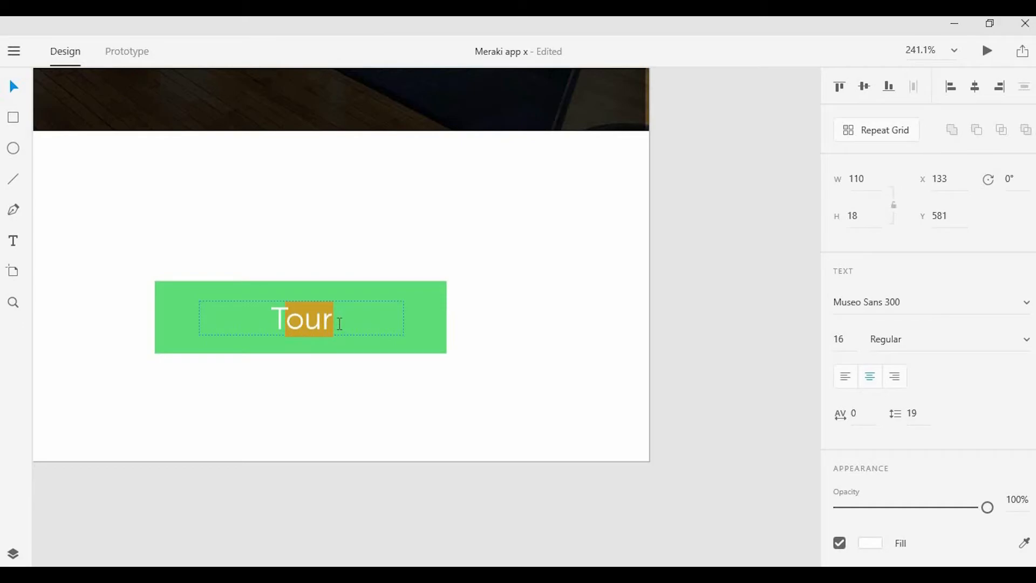
pyautogui.write('OUR')
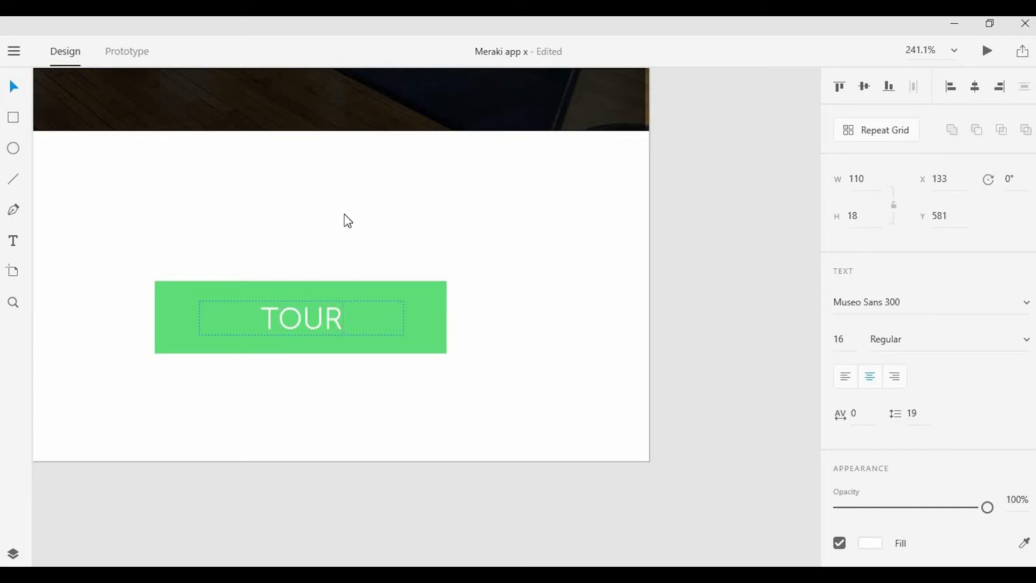
pyautogui.press('Escape')
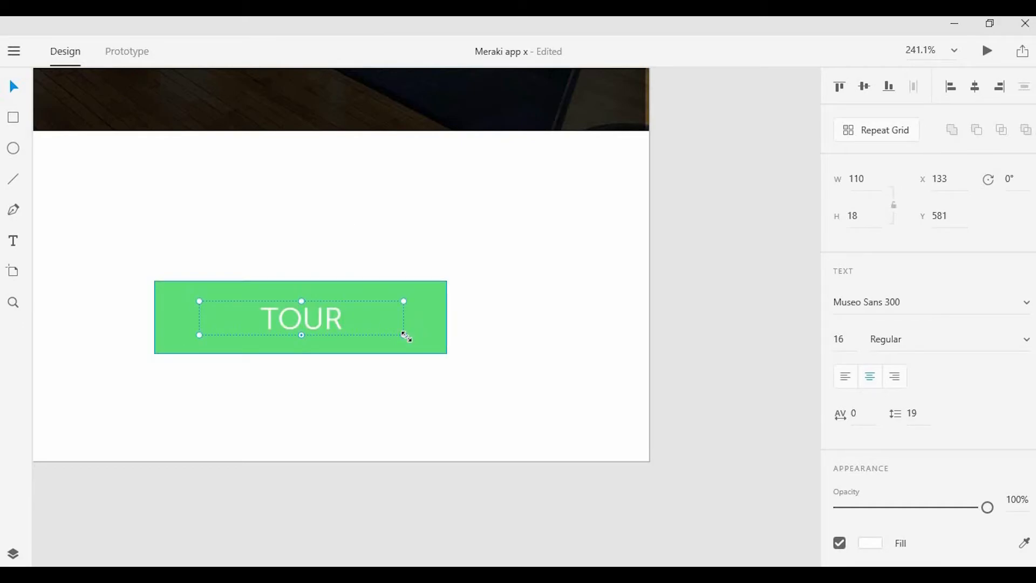
# Group the TOUR text with the green rectangle and move the resulting button up to Y 560, keeping it horizontally centred.
pyautogui.moveTo(407, 337); pyautogui.dragTo(320, 321)
pyautogui.moveTo(361, 244); pyautogui.dragTo(308, 342)
pyautogui.hotkey('ctrl', 'g')
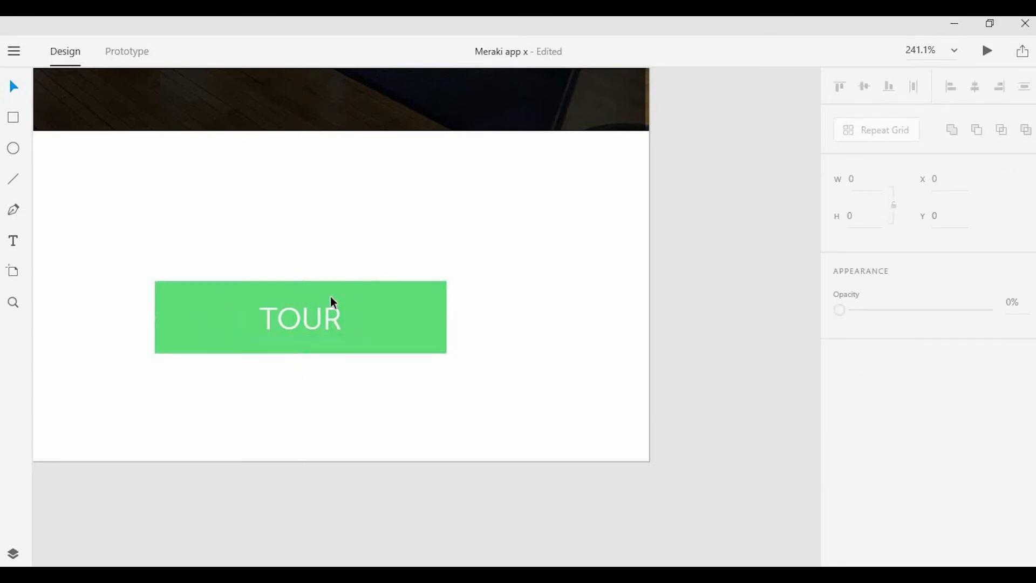
pyautogui.scroll(-2, 330, 296)
pyautogui.moveTo(305, 299); pyautogui.dragTo(308, 276)
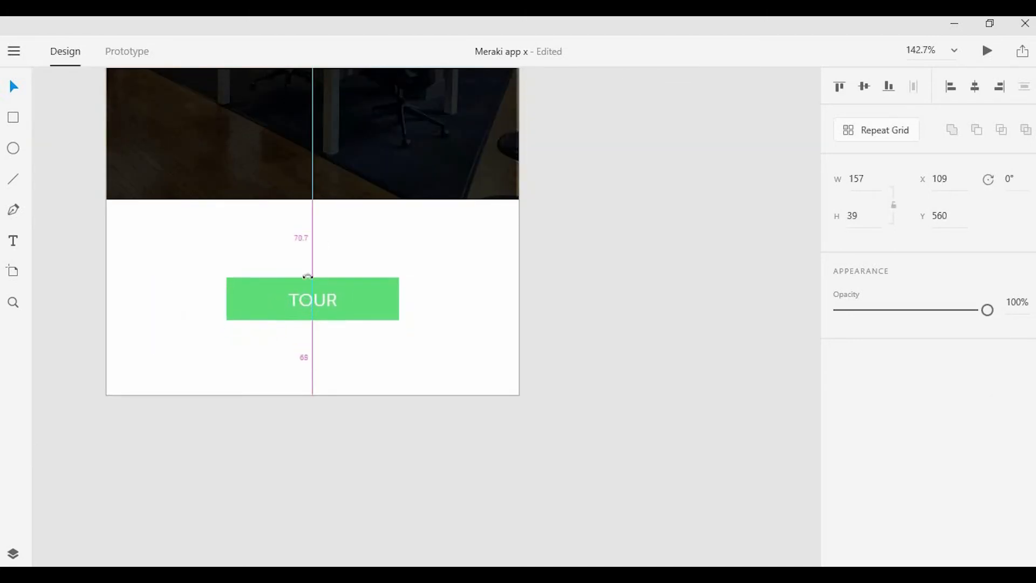
# Duplicate the "take a peak" text straight down into the white area at Y 496 and fill the copy with grey #95989A.
pyautogui.click(323, 238)
pyautogui.scroll(5, 335, 263)
pyautogui.keyDown('alt'); pyautogui.moveTo(317, 158); pyautogui.dragTo(316, 465); pyautogui.keyUp('alt')
pyautogui.scroll(-2, 887, 479)
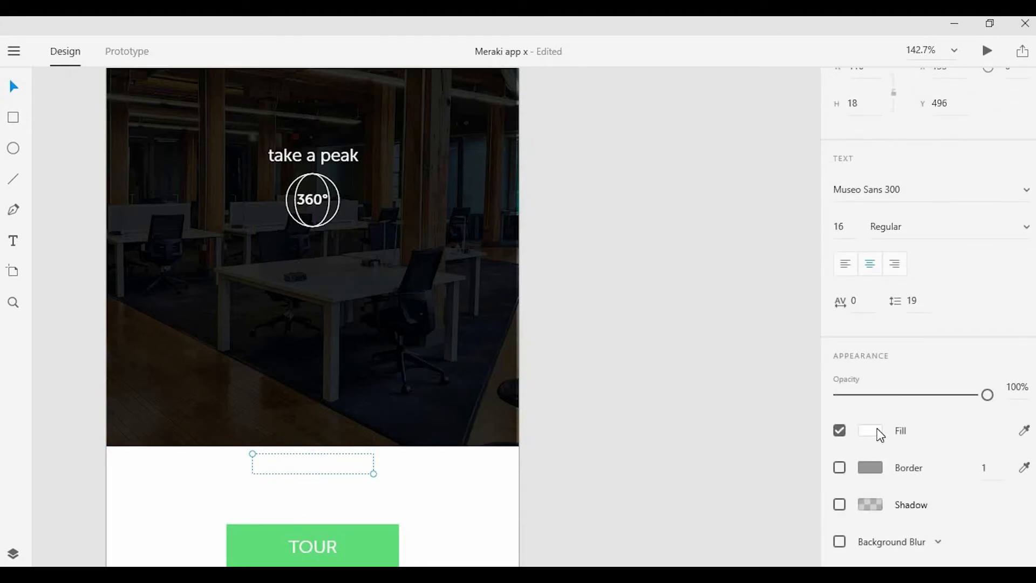
pyautogui.click(870, 430)
pyautogui.click(716, 545)
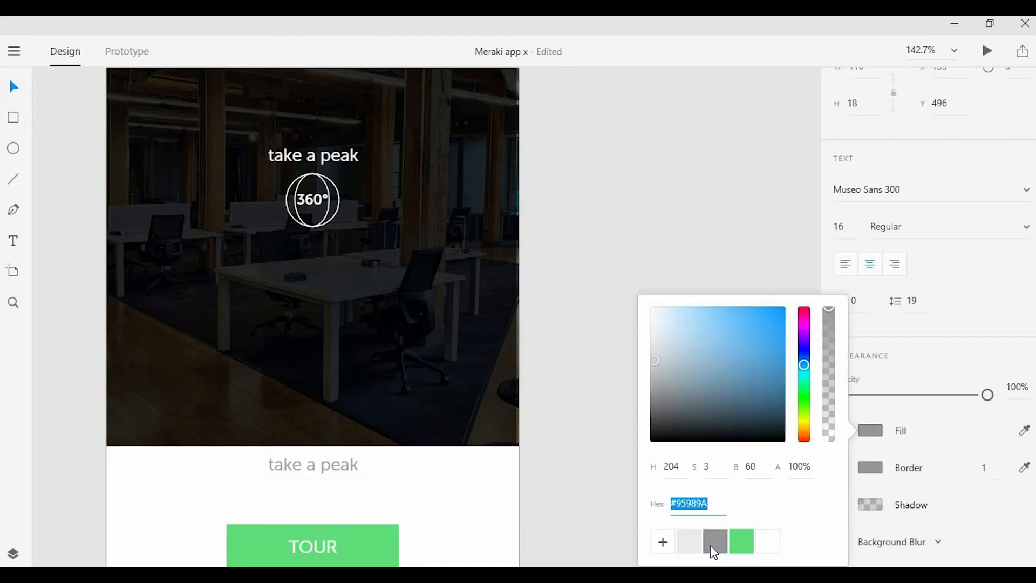
pyautogui.click(564, 487)
# Move the TOUR button slightly up and place the grey text above it at X 109, Y 512, flush with the button's left edge.
pyautogui.scroll(5, 289, 540)
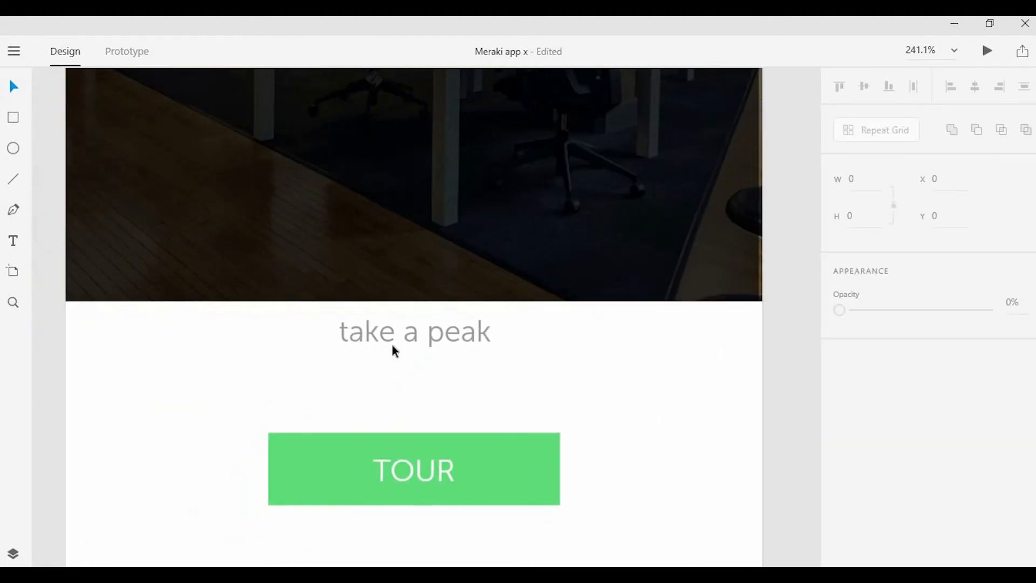
pyautogui.moveTo(409, 341); pyautogui.dragTo(420, 376)
pyautogui.click(436, 412)
pyautogui.moveTo(449, 454); pyautogui.dragTo(446, 429)
pyautogui.moveTo(439, 370); pyautogui.dragTo(396, 366)
# Replace the grey text above the button with "$150/mo".
pyautogui.press('Return')
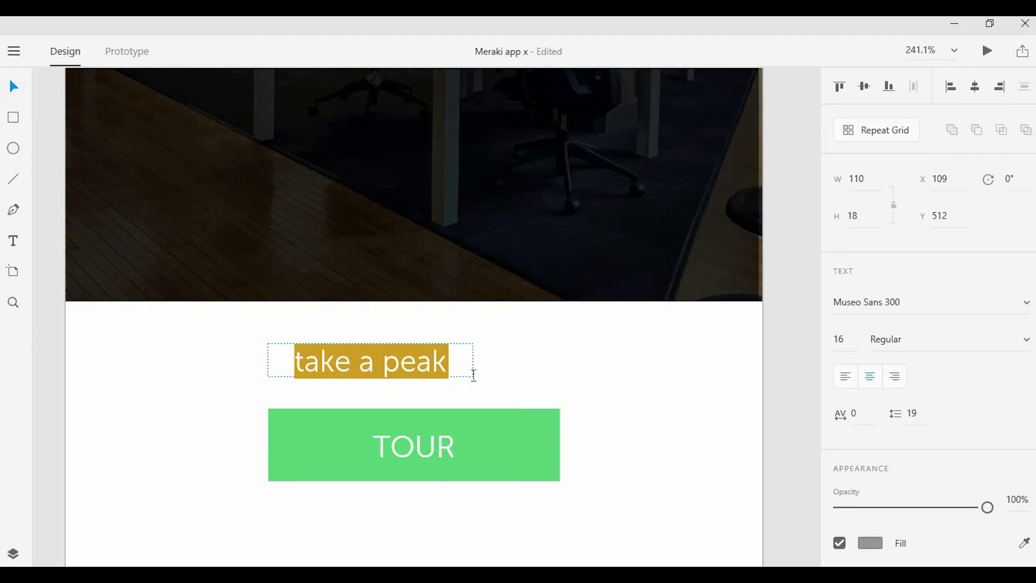
pyautogui.write('$')
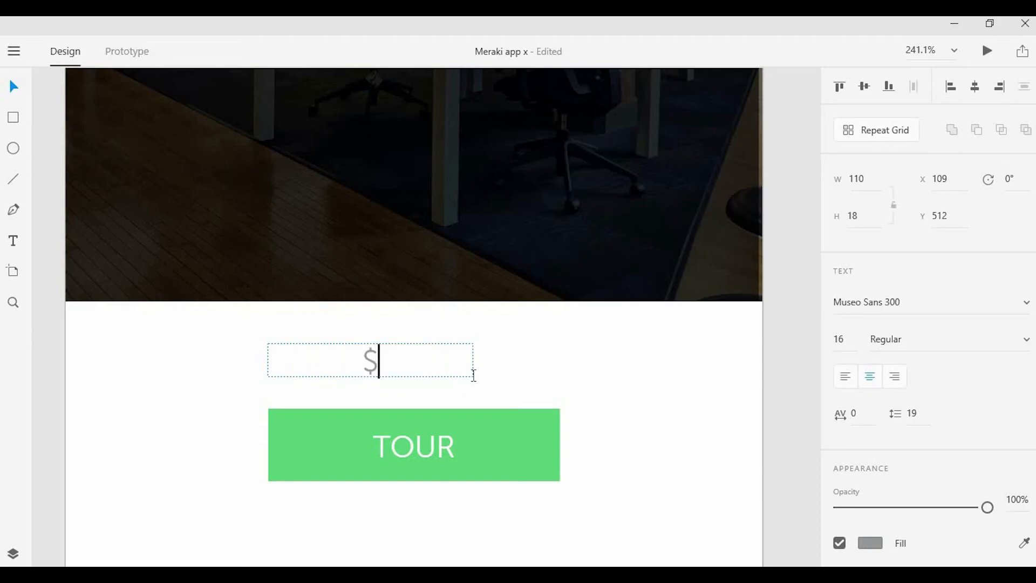
pyautogui.write('150')
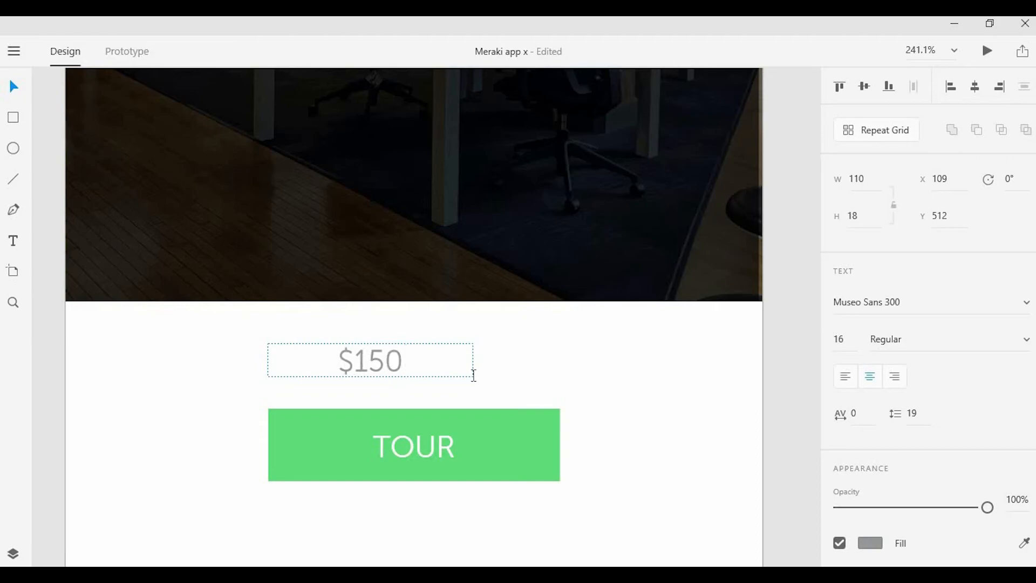
pyautogui.write('/')
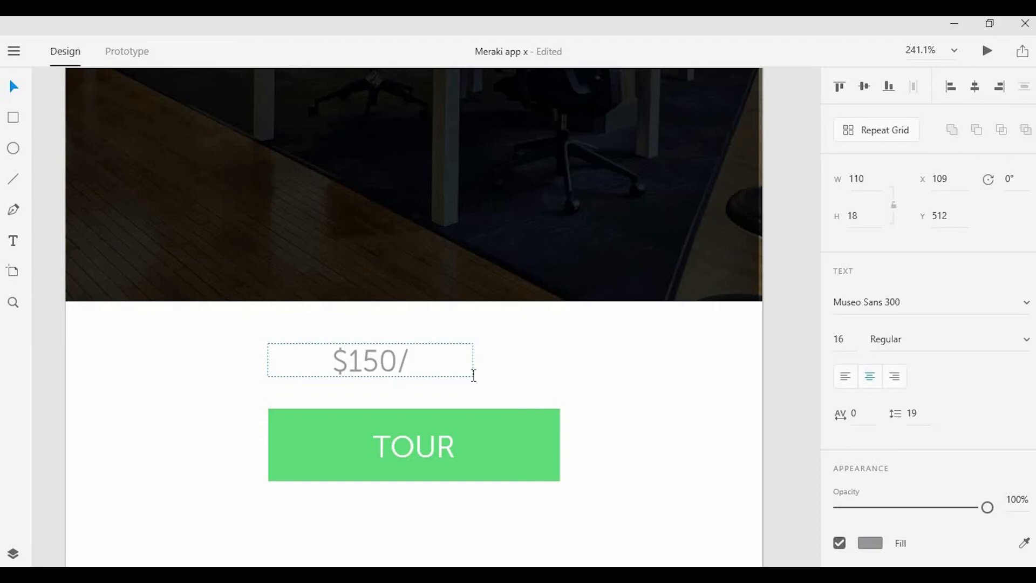
pyautogui.write('MO')
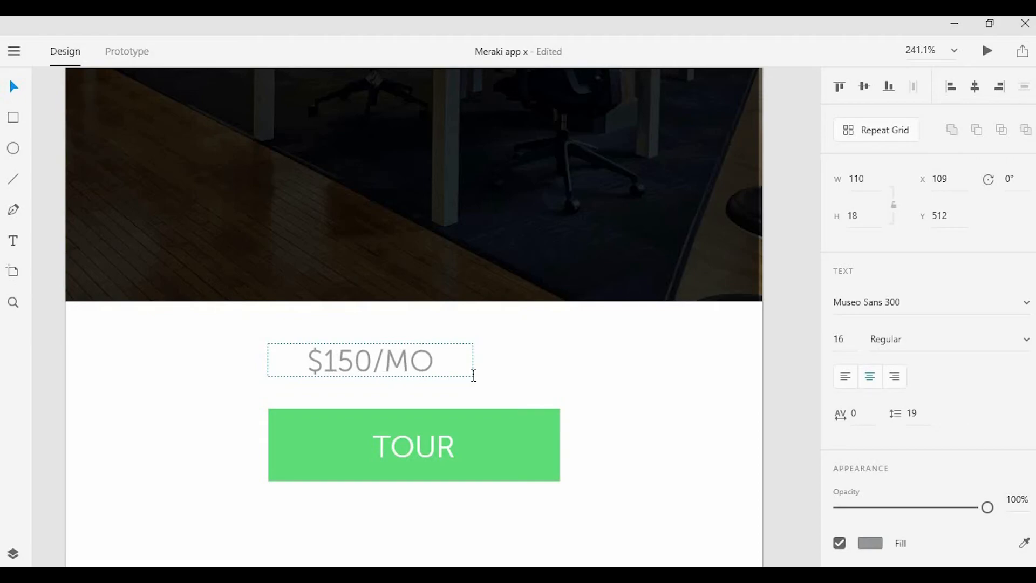
pyautogui.press('BackSpace')
pyautogui.press('BackSpace')
pyautogui.write('mo')
pyautogui.press('Escape')
# Set the price text's font to Museo Sans 500 and narrow its box to a width of 71 at X 109.
pyautogui.scroll(3, 463, 373)
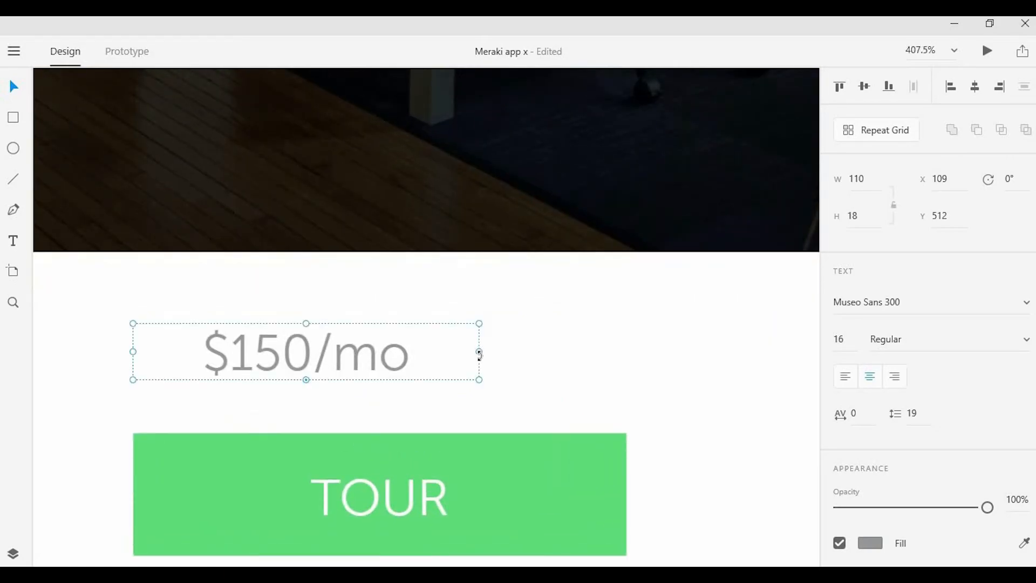
pyautogui.moveTo(479, 352); pyautogui.dragTo(394, 371)
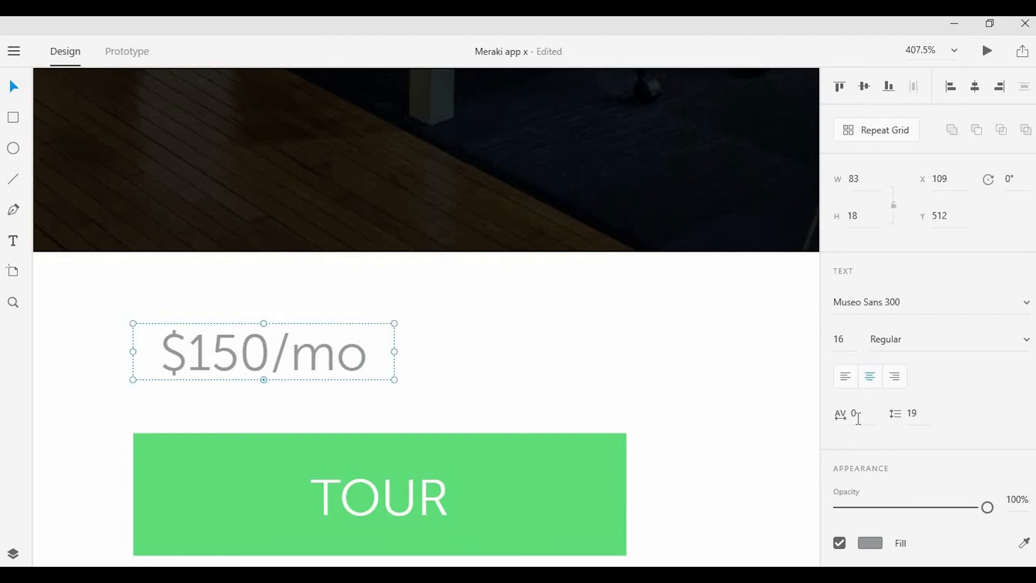
pyautogui.click(1026, 303)
pyautogui.click(951, 359)
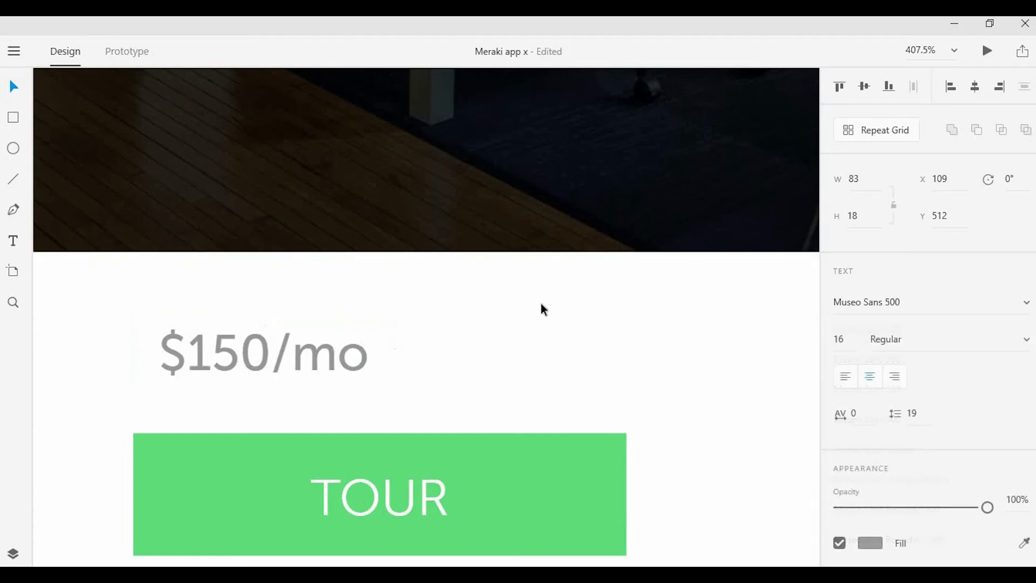
pyautogui.moveTo(282, 353); pyautogui.dragTo(242, 351)
pyautogui.moveTo(99, 349); pyautogui.dragTo(138, 349)
# Duplicate the price text beside it as "3 miles", in a 64-wide box aligned with the button's right edge at X 202.
pyautogui.click(215, 346)
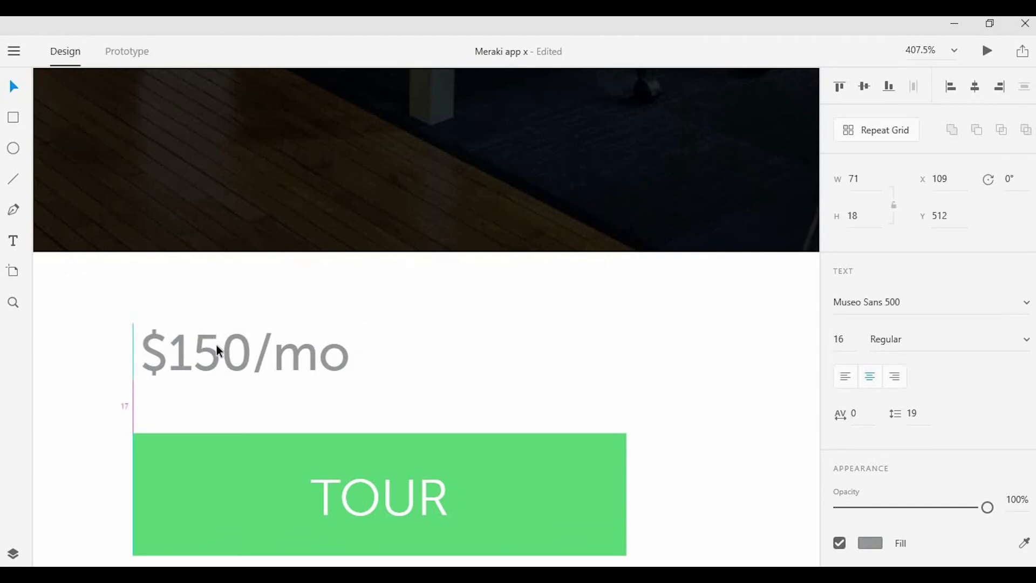
pyautogui.moveTo(215, 346); pyautogui.dragTo(500, 356)
pyautogui.doubleClick(463, 358)
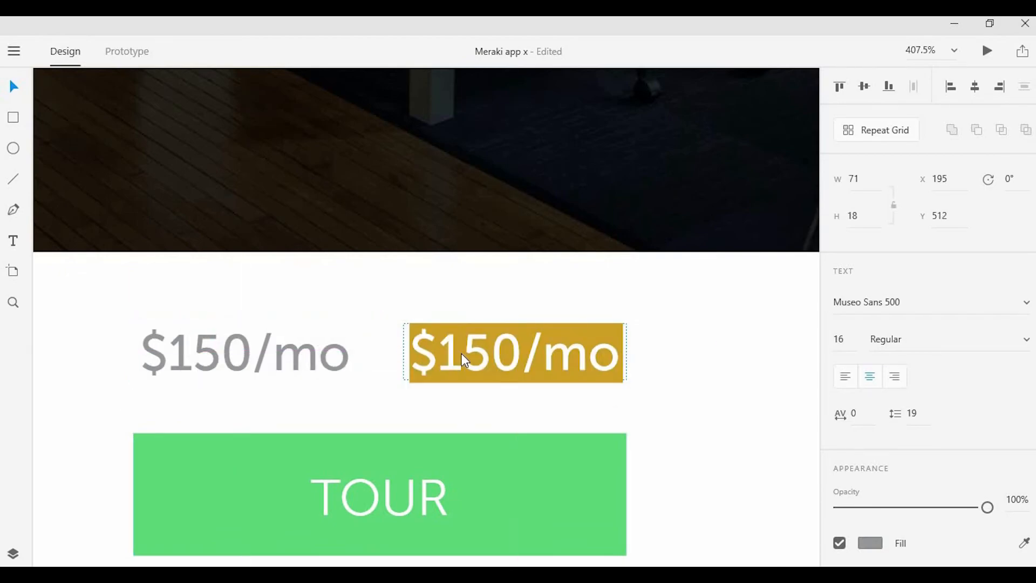
pyautogui.write('3 miles')
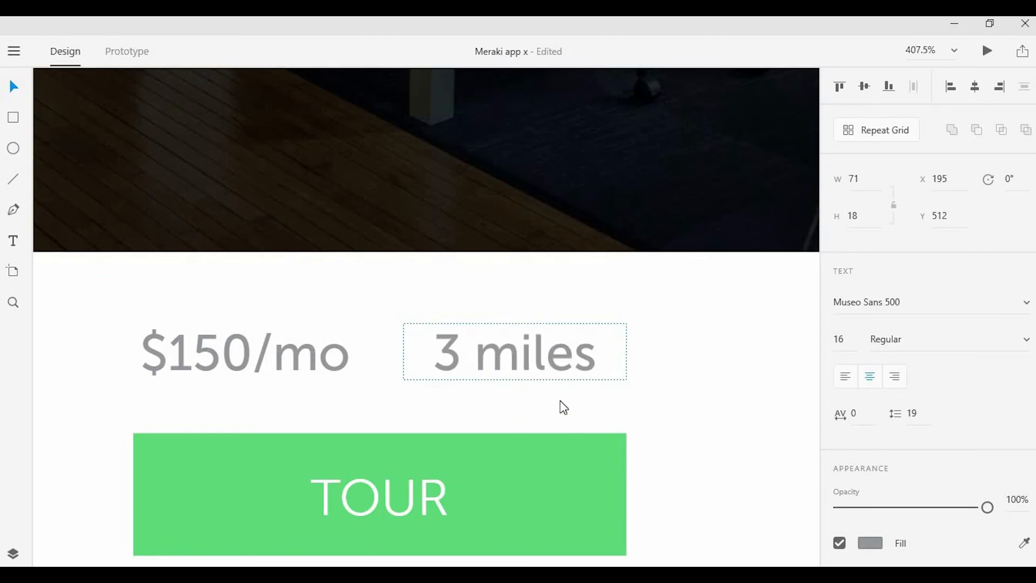
pyautogui.press('Escape')
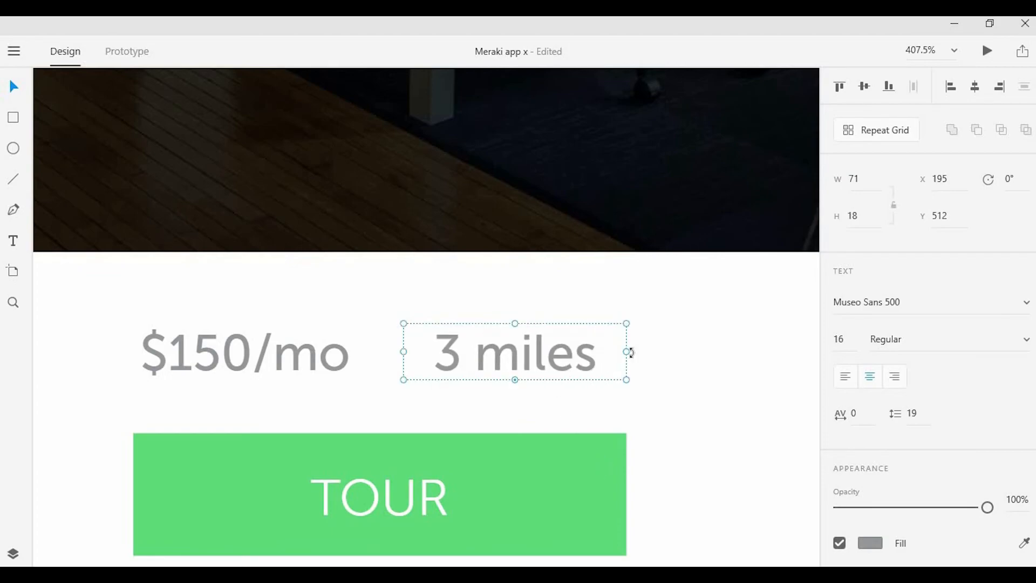
pyautogui.moveTo(625, 350); pyautogui.dragTo(605, 350)
pyautogui.moveTo(541, 349); pyautogui.dragTo(563, 351)
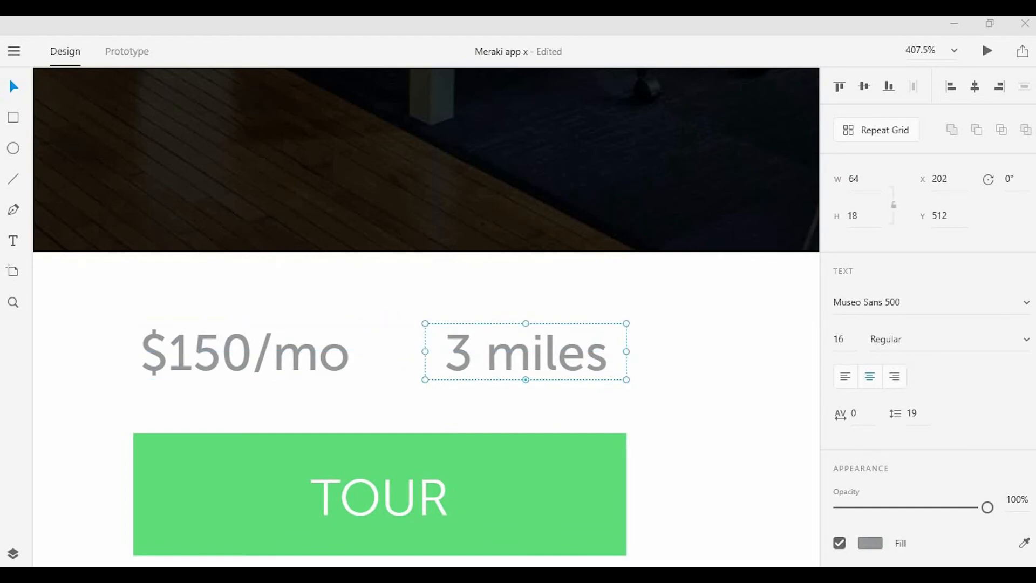
# Place the map pin icon between the price and distance texts, narrow the "3 miles" box, and nudge the pin 3 px right.
pyautogui.moveTo(127, 332); pyautogui.dragTo(408, 362)
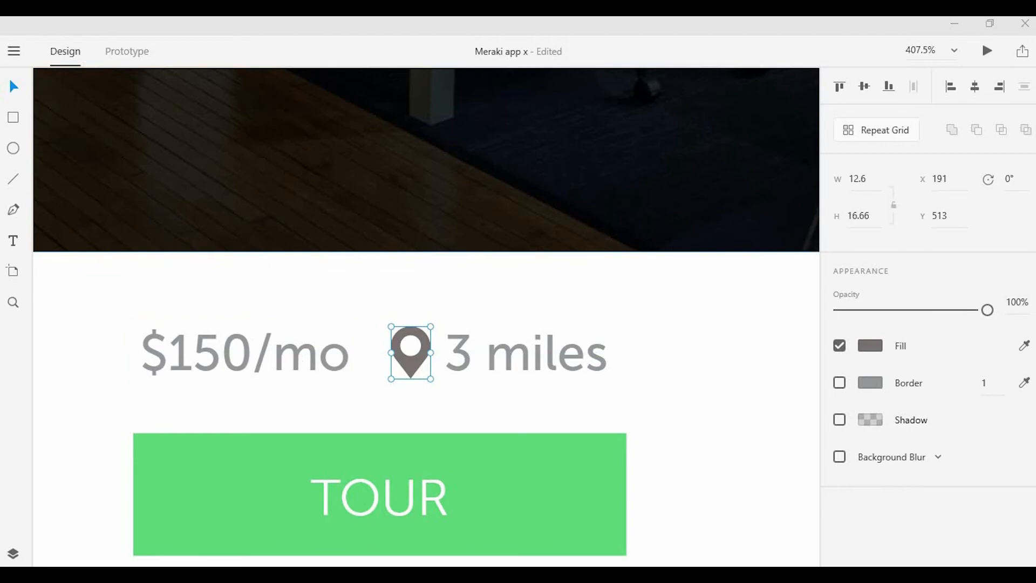
pyautogui.click(407, 411)
pyautogui.click(478, 373)
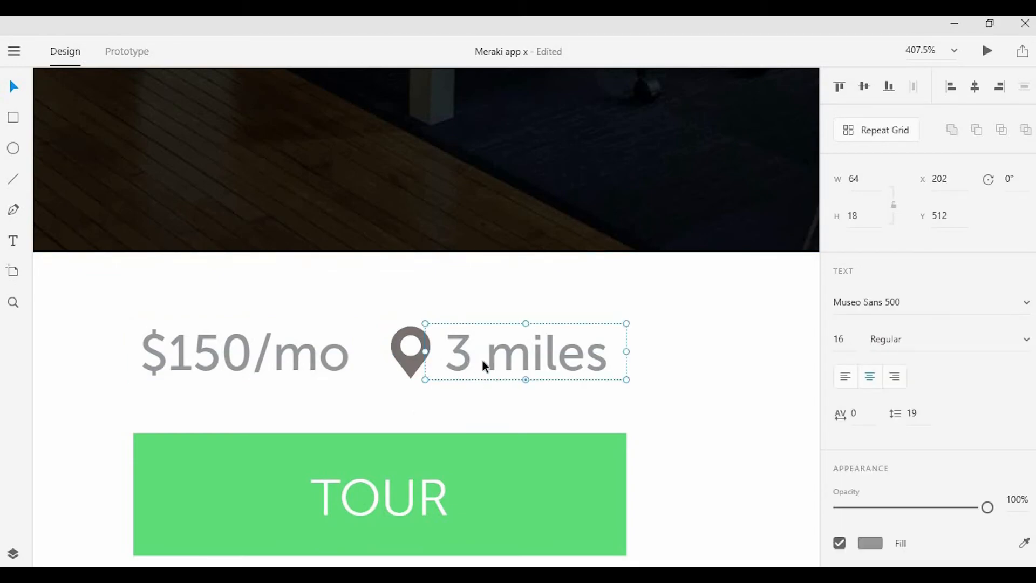
pyautogui.moveTo(426, 351); pyautogui.dragTo(451, 352)
pyautogui.click(417, 357)
pyautogui.press('Right')
pyautogui.press('Right')
pyautogui.press('Right')
pyautogui.click(413, 294)
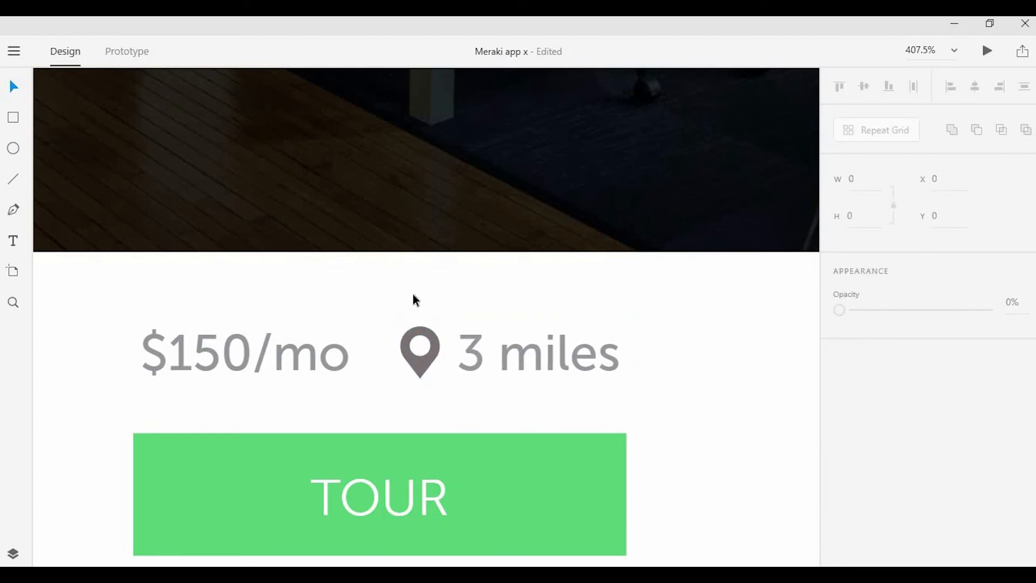
# Draw a 375 by 58 rectangle along the artboard's lower edge at Y 609, with light grey #EBEAEA fill and no border.
pyautogui.scroll(-4, 413, 293)
pyautogui.scroll(-2, 415, 293)
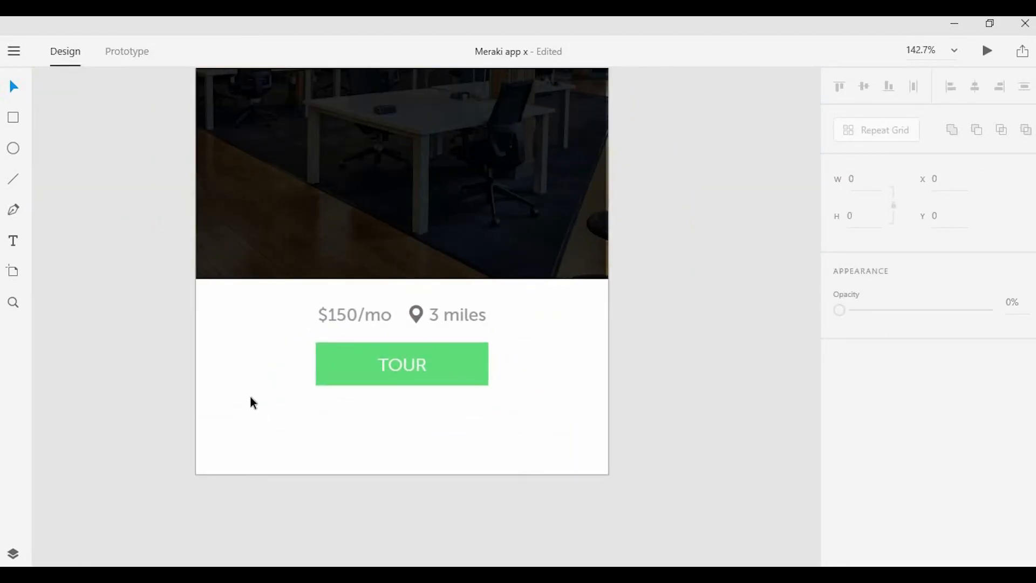
pyautogui.click(13, 117)
pyautogui.moveTo(198, 414)
pyautogui.mouseDown()
pyautogui.moveTo(532, 488)
pyautogui.moveTo(611, 473)
pyautogui.mouseUp()
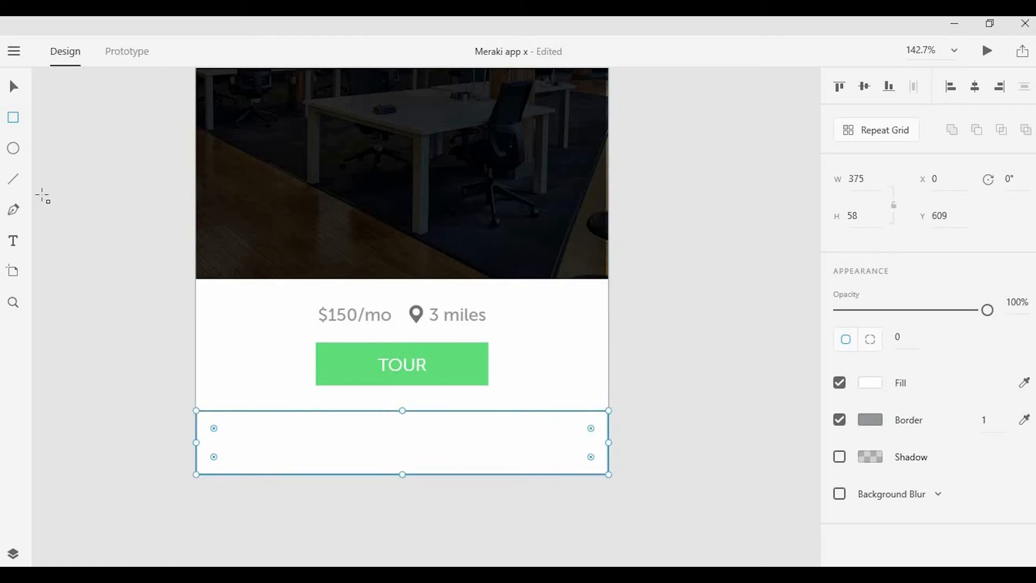
pyautogui.scroll(-2, 621, 402)
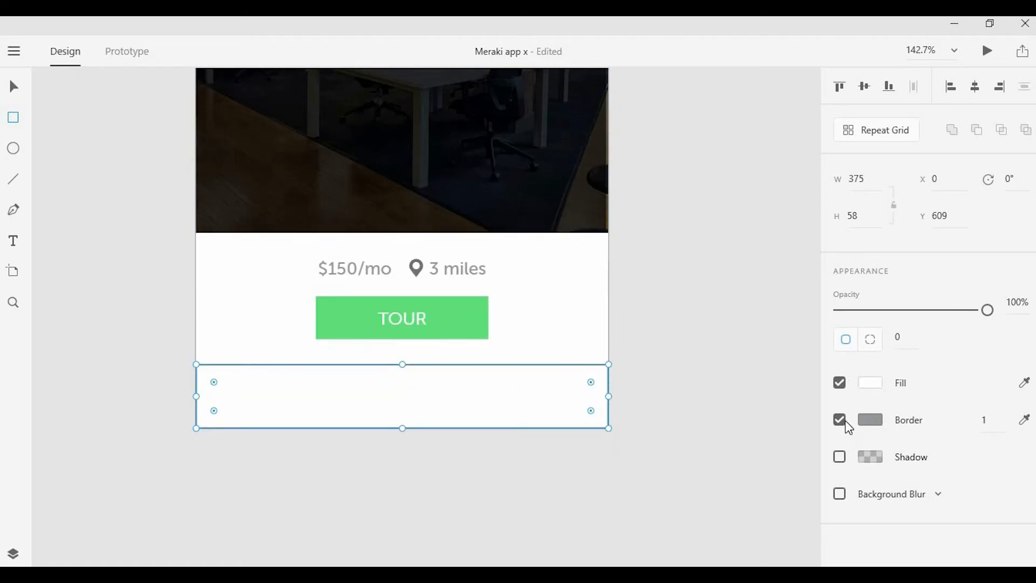
pyautogui.click(870, 384)
pyautogui.click(715, 491)
pyautogui.click(694, 501)
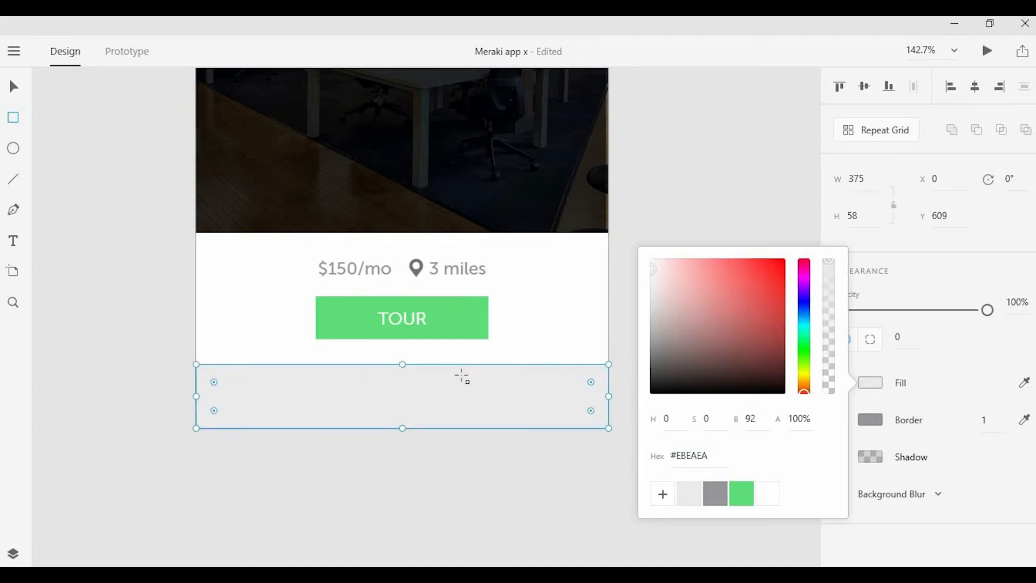
pyautogui.click(490, 342)
# Extend the Home artboard well downward and stretch the light grey rectangle to a height of about 430.
pyautogui.scroll(-5, 477, 350)
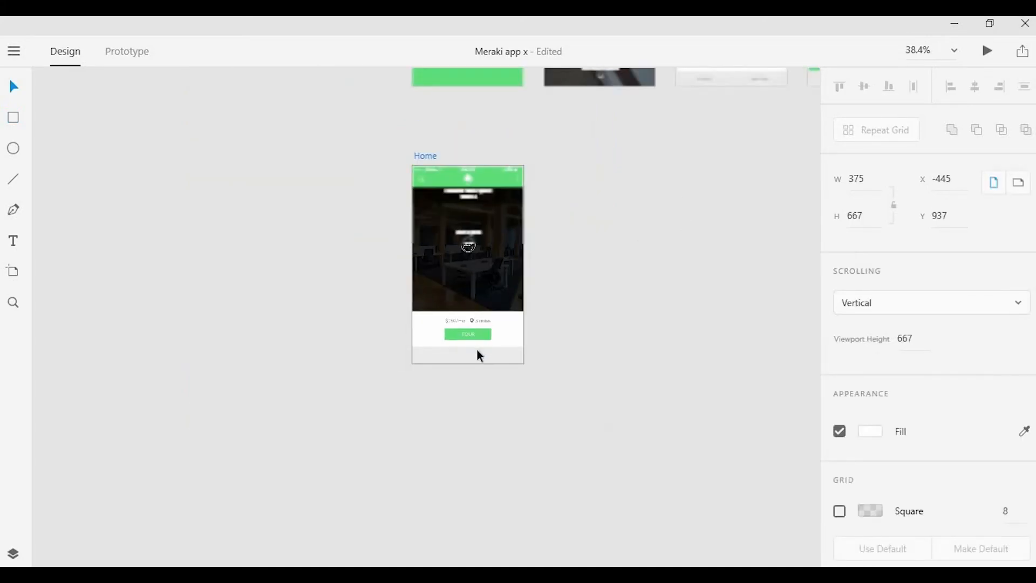
pyautogui.moveTo(473, 350); pyautogui.dragTo(508, 564)
pyautogui.click(466, 342)
pyautogui.scroll(3, 473, 349)
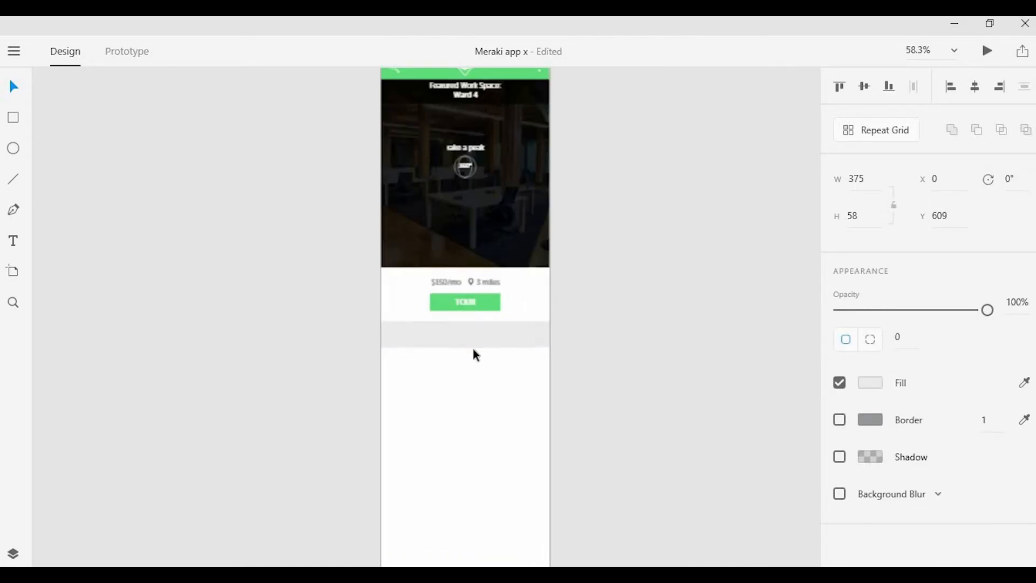
pyautogui.moveTo(465, 346); pyautogui.dragTo(494, 494)
pyautogui.moveTo(494, 536); pyautogui.dragTo(495, 537)
pyautogui.scroll(-5, 512, 415)
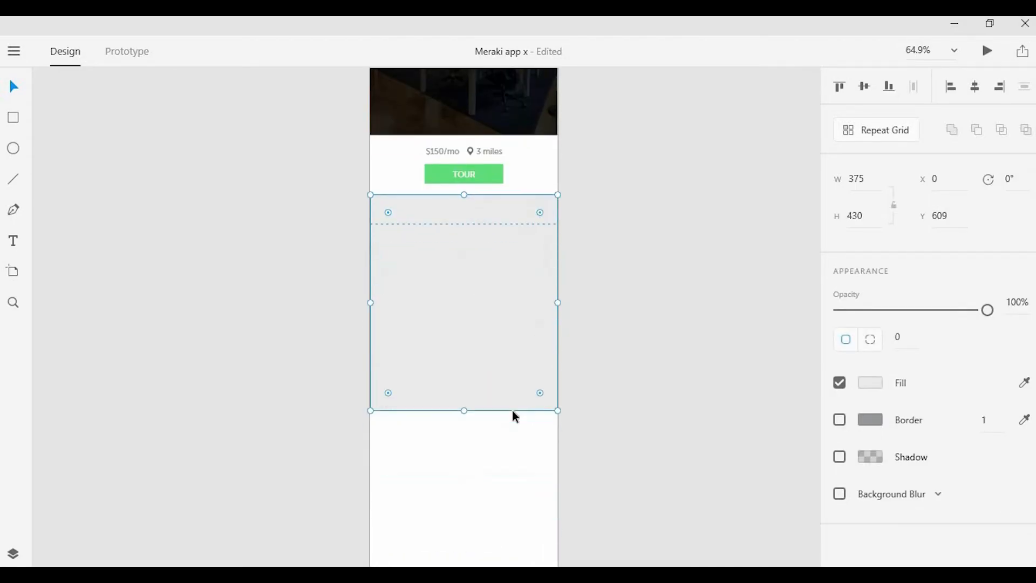
# Stretch the light grey rectangle further down the artboard to a height of about 762.
pyautogui.moveTo(464, 317); pyautogui.dragTo(486, 484)
pyautogui.click(597, 280)
pyautogui.scroll(3, 527, 251)
pyautogui.scroll(5, 380, 222)
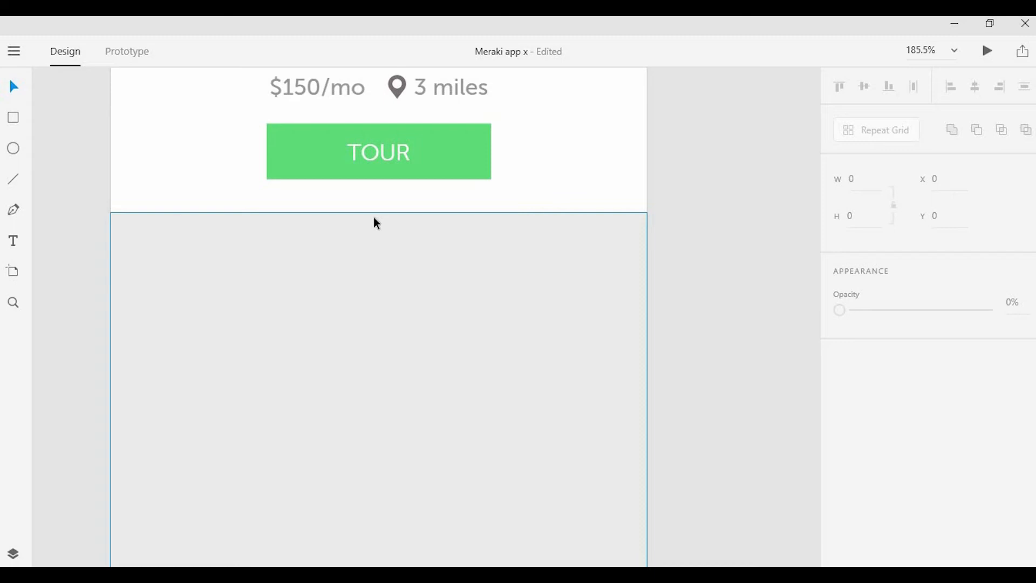
# Duplicate the "$150/mo" text into the upper part of the light grey section, centred horizontally at X 152, Y 633.
pyautogui.scroll(2, 367, 170)
pyautogui.click(345, 156)
pyautogui.click(355, 182)
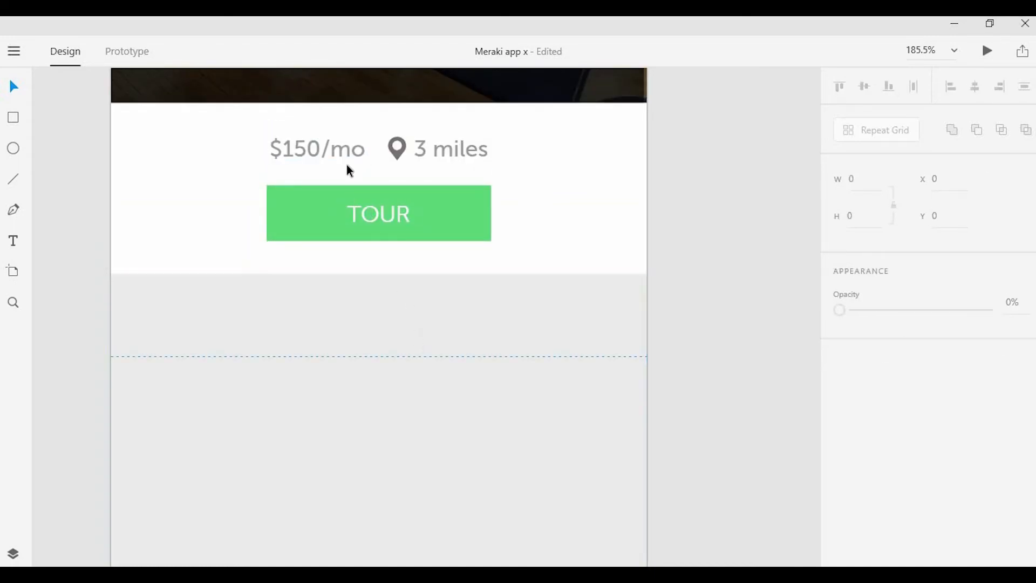
pyautogui.scroll(-3, 341, 160)
pyautogui.scroll(1, 341, 173)
pyautogui.click(332, 168)
pyautogui.click(276, 179)
pyautogui.moveTo(337, 182); pyautogui.dragTo(375, 279)
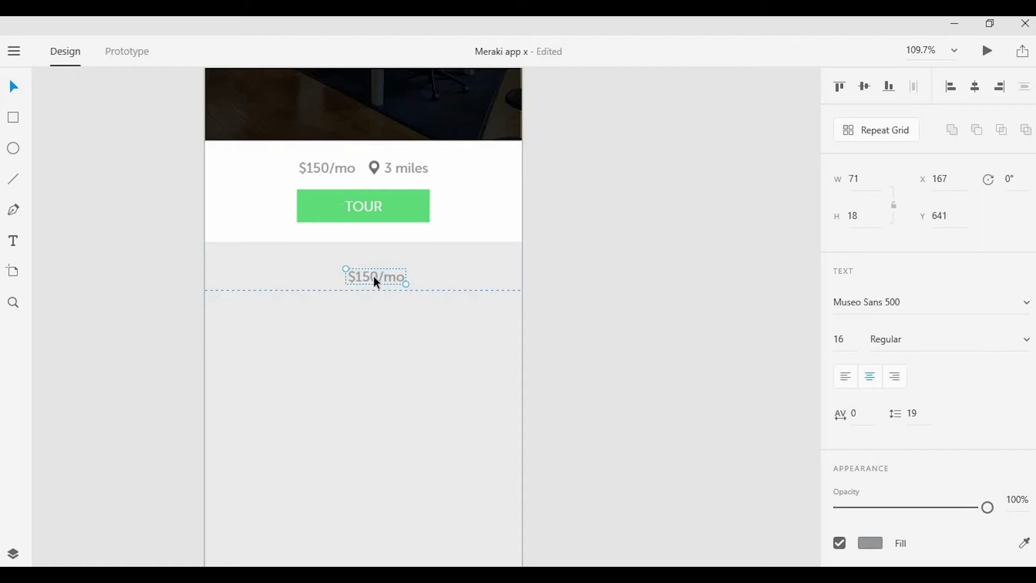
pyautogui.moveTo(373, 276); pyautogui.dragTo(373, 270)
# Change the duplicated text to "Recommended Open Spaces" and widen its box to about 223 so it fits one centred line.
pyautogui.doubleClick(374, 270)
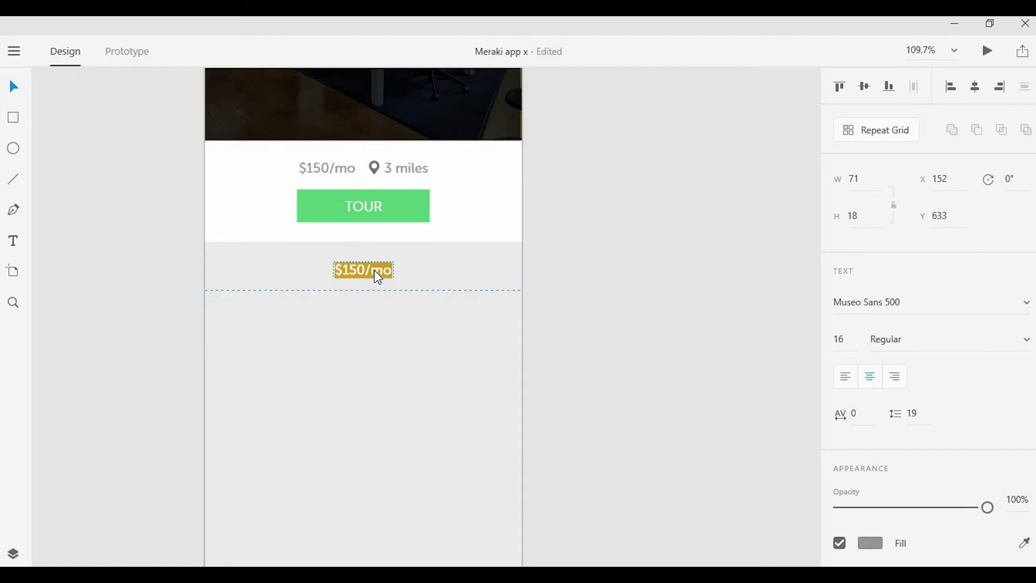
pyautogui.write('r')
pyautogui.write('ecomm')
pyautogui.write('ended')
pyautogui.write(' Open ')
pyautogui.write('Spaces')
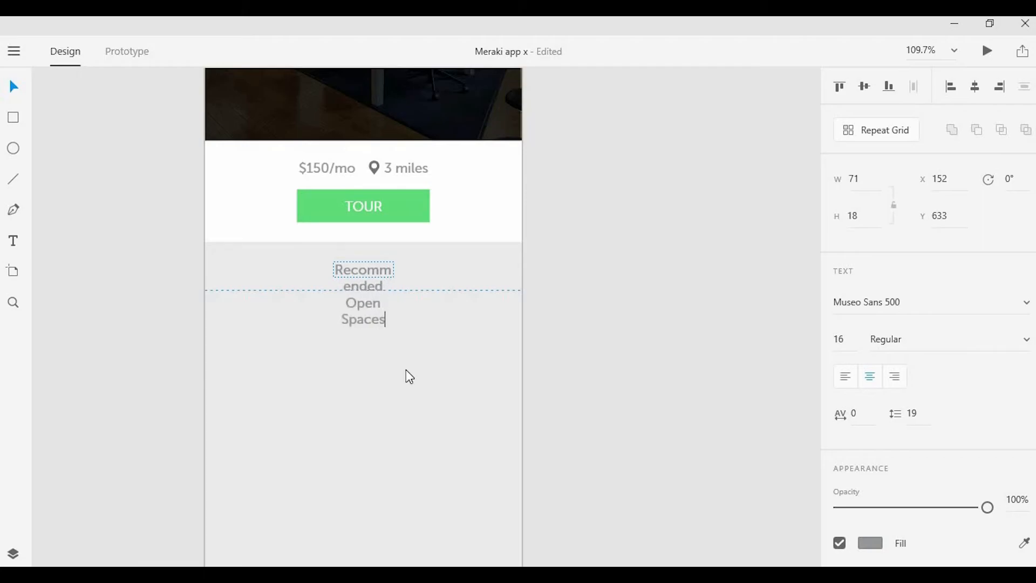
pyautogui.press('Escape')
pyautogui.moveTo(448, 283); pyautogui.dragTo(525, 279)
pyautogui.hotkey('shift', 'c')
pyautogui.click(555, 257)
pyautogui.click(413, 262)
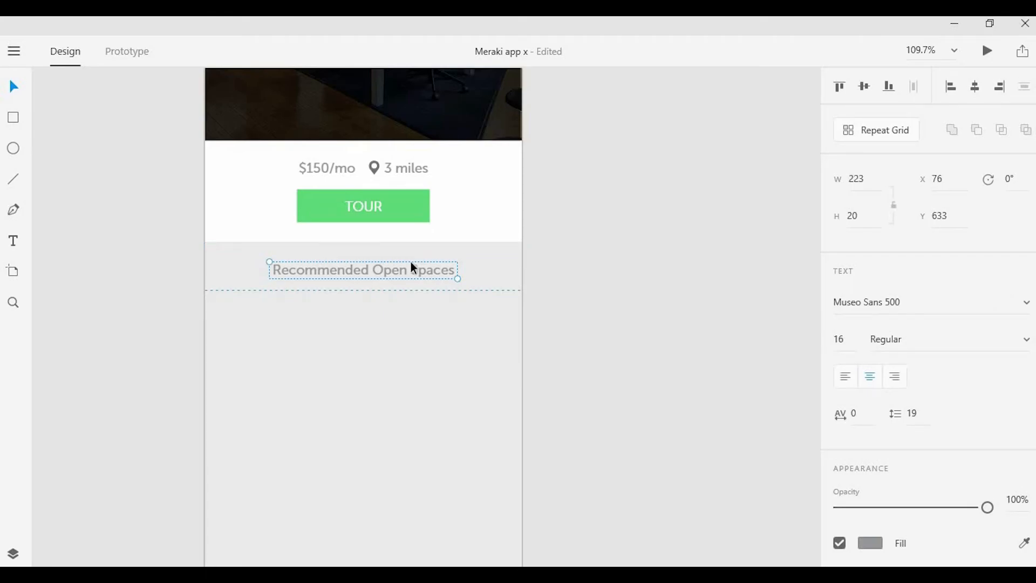
pyautogui.click(430, 247)
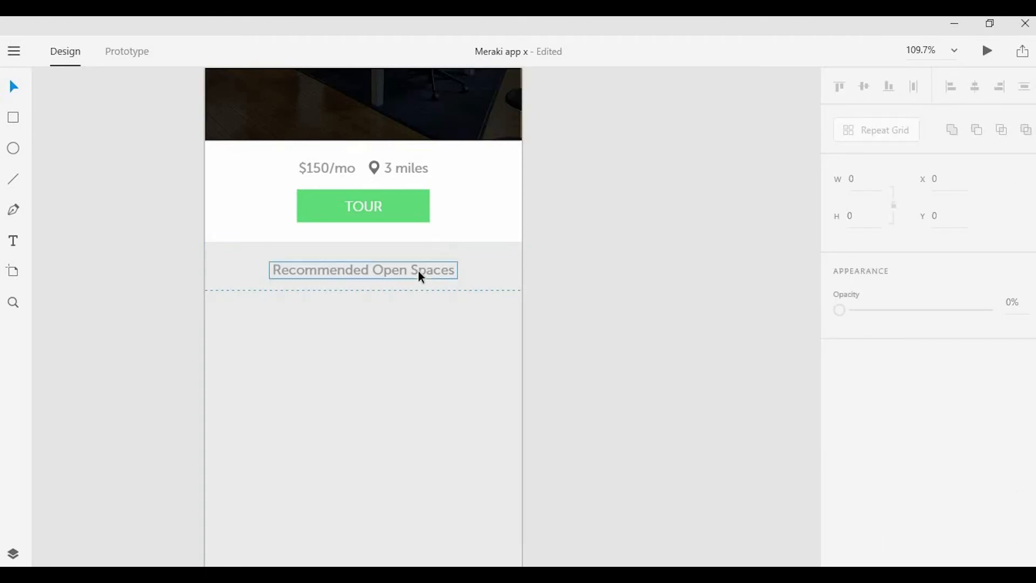
# Draw a full-width white rectangle, 375 by about 181, below the "Recommended Open Spaces" heading at Y 686 with no border.
pyautogui.click(335, 290)
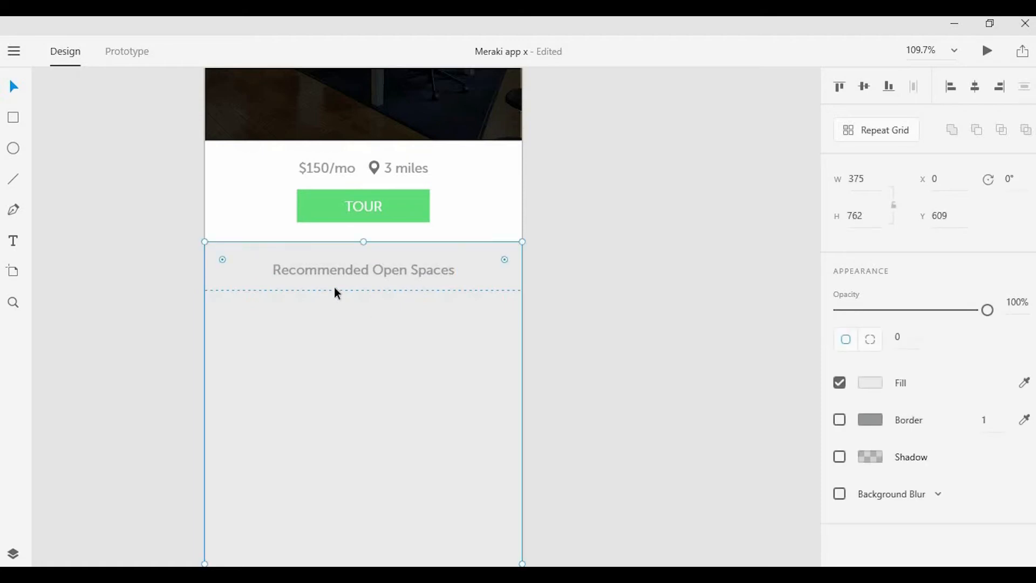
pyautogui.click(178, 290)
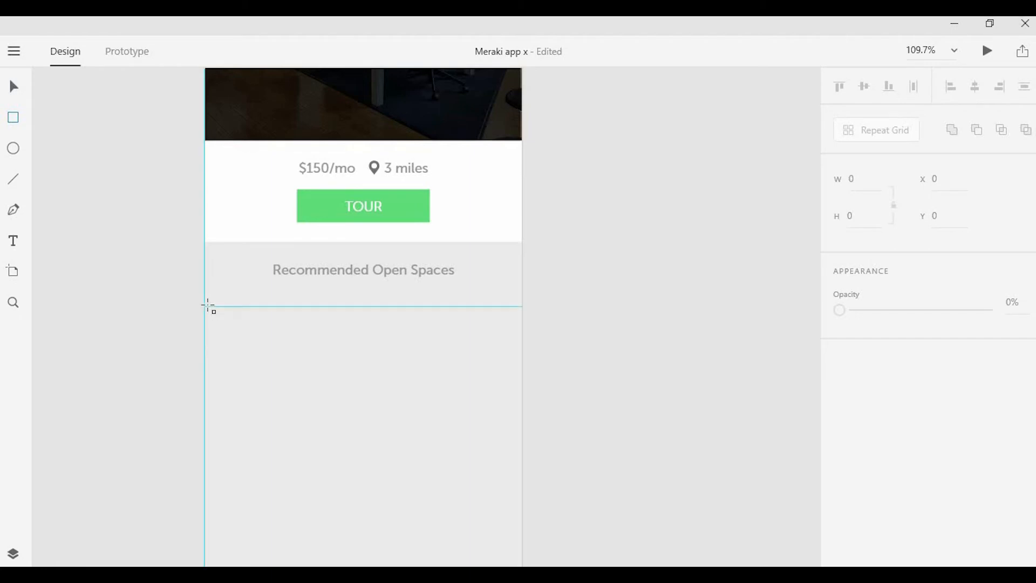
pyautogui.moveTo(205, 307); pyautogui.dragTo(524, 419)
pyautogui.press('v')
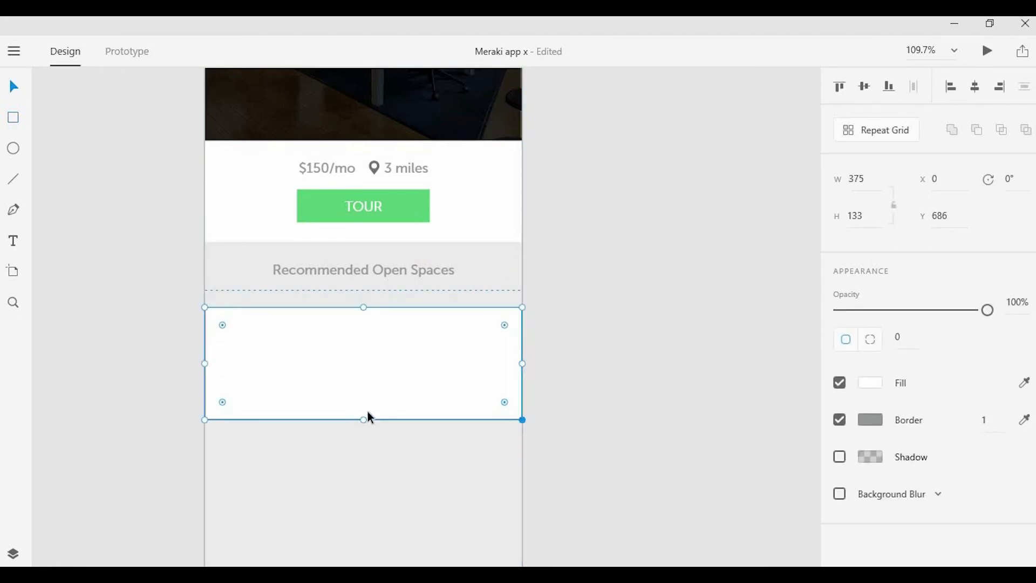
pyautogui.scroll(1, 361, 411)
pyautogui.scroll(3, 367, 430)
pyautogui.moveTo(367, 427); pyautogui.dragTo(372, 495)
pyautogui.press('Escape')
pyautogui.click(432, 329)
pyautogui.click(841, 425)
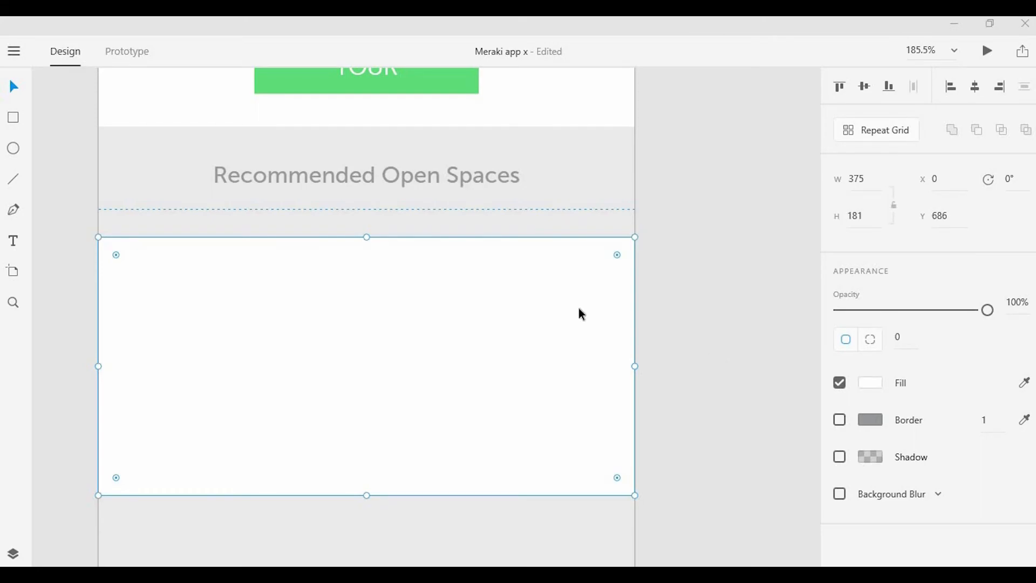
# Draw a 375 by 119 rectangle over the upper part of the white rectangle at Y 686, with no border.
pyautogui.click(13, 117)
pyautogui.click(58, 237)
pyautogui.press('r')
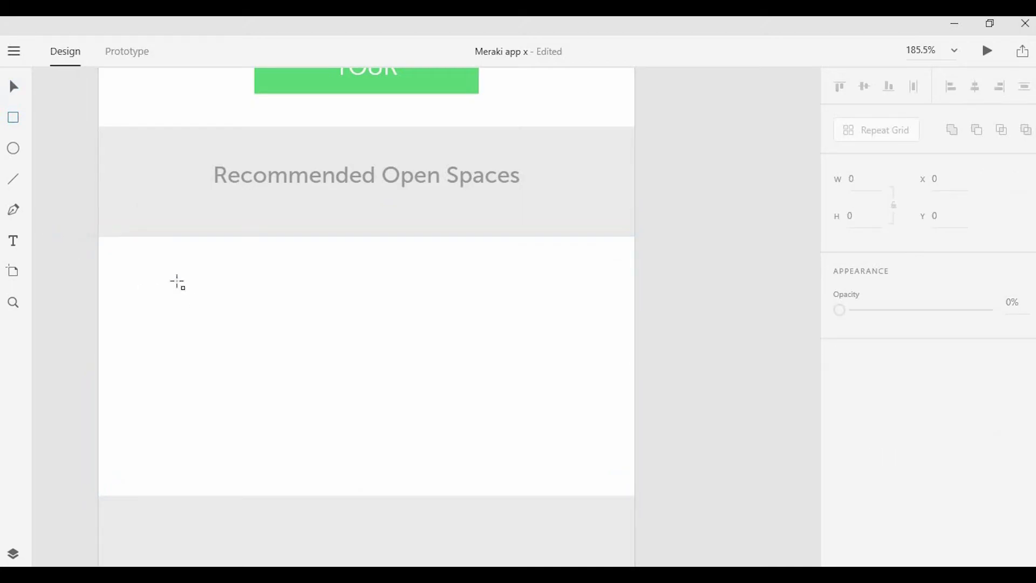
pyautogui.moveTo(97, 236)
pyautogui.mouseDown()
pyautogui.moveTo(509, 344)
pyautogui.moveTo(655, 354)
pyautogui.moveTo(637, 376)
pyautogui.mouseUp()
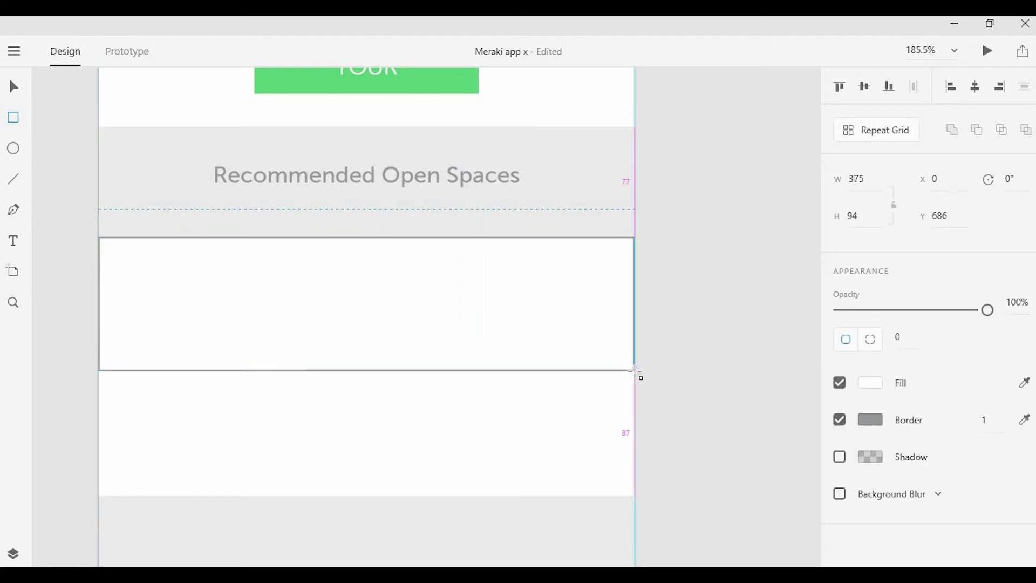
pyautogui.moveTo(636, 372); pyautogui.dragTo(635, 406)
pyautogui.press('v')
pyautogui.click(839, 419)
# Fill the new 375 by 119 rectangle with the saved medium grey colour swatch.
pyautogui.click(870, 382)
pyautogui.click(692, 492)
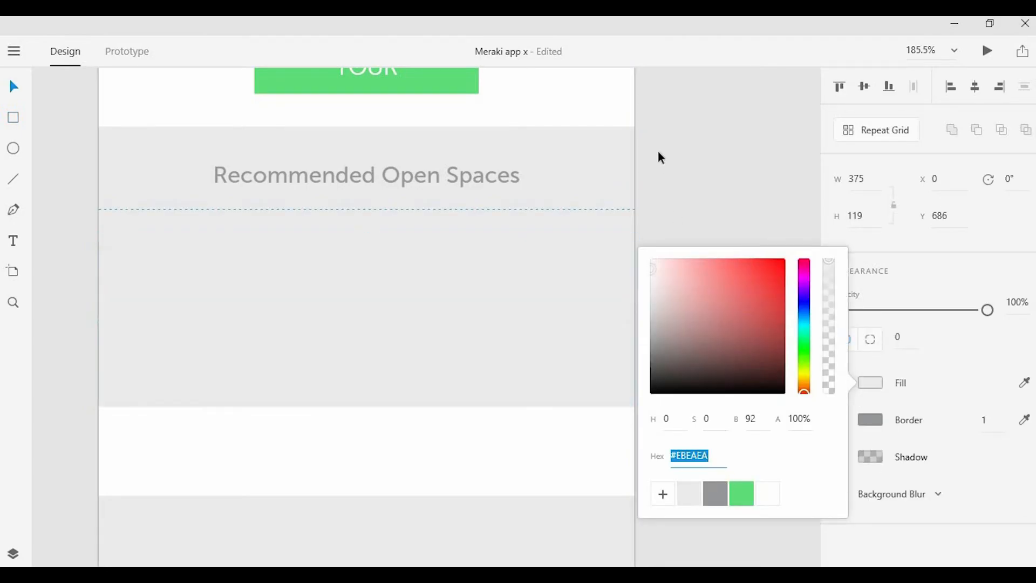
pyautogui.click(660, 159)
pyautogui.click(619, 268)
pyautogui.click(869, 385)
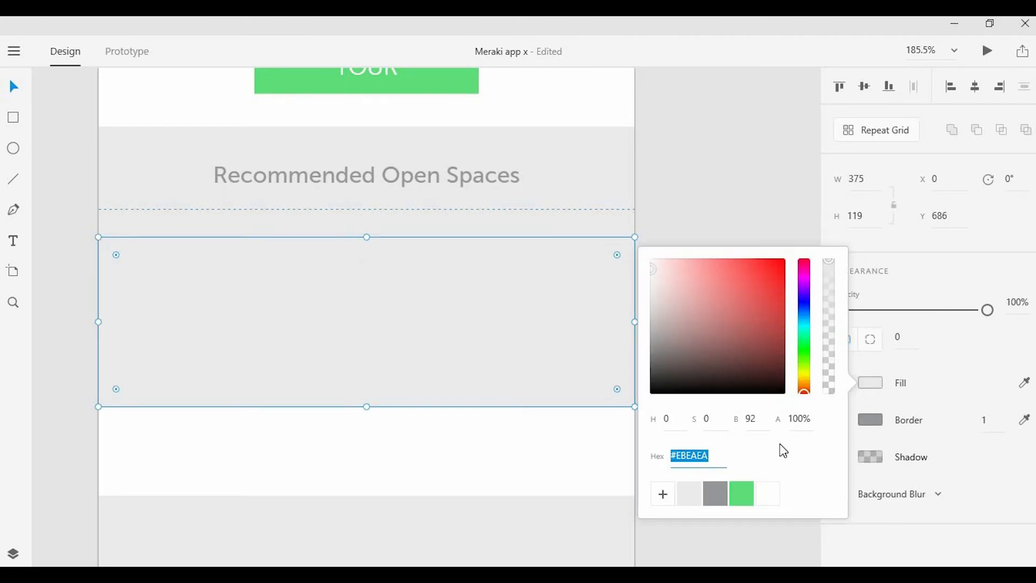
pyautogui.click(723, 496)
pyautogui.click(733, 216)
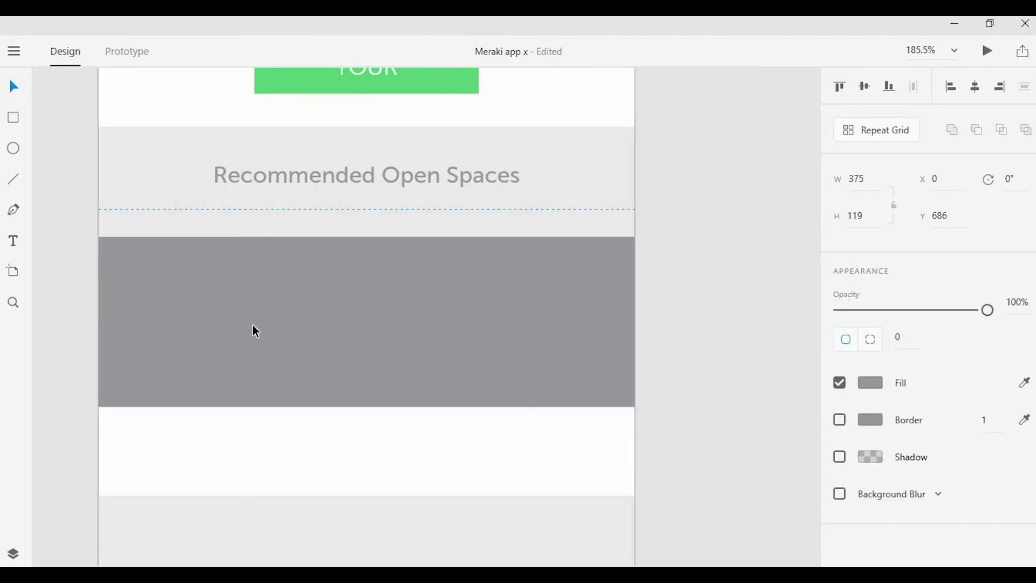
# Duplicate the TOUR button into the white strip below the medium grey rectangle, at about X 202, Y 820.
pyautogui.click(177, 457)
pyautogui.click(350, 86)
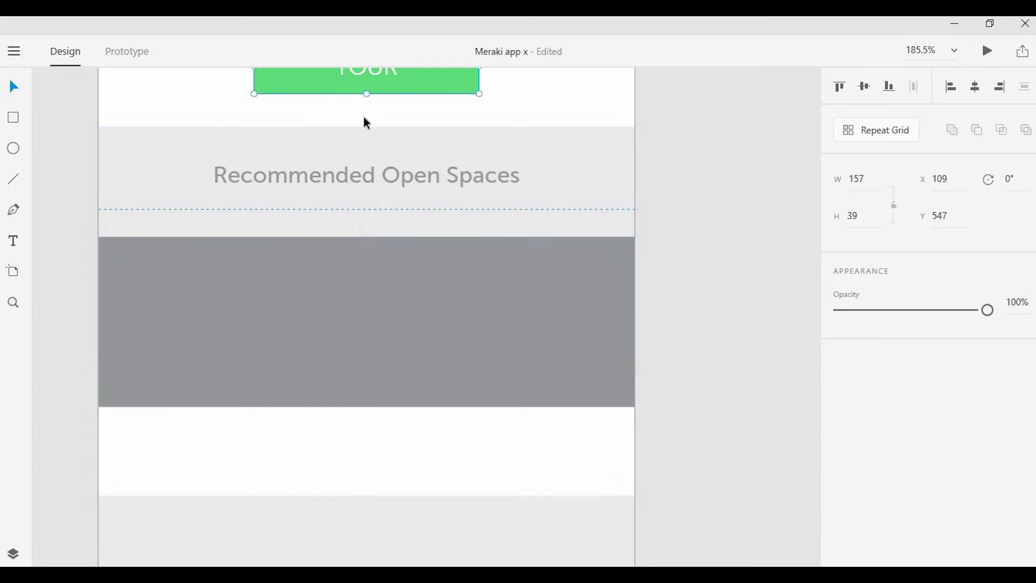
pyautogui.scroll(2, 443, 120)
pyautogui.moveTo(446, 92); pyautogui.dragTo(578, 479)
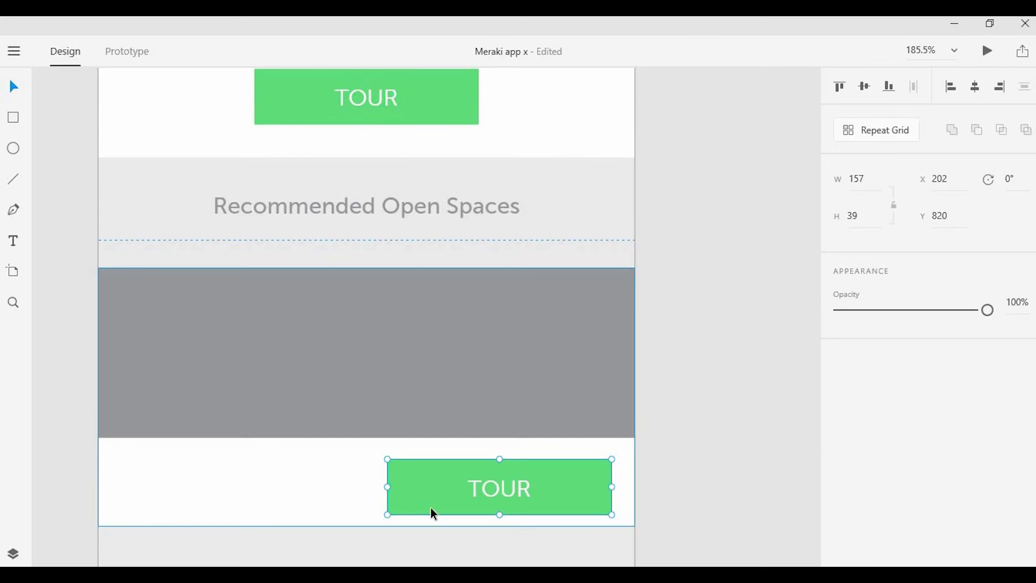
pyautogui.doubleClick(521, 490)
pyautogui.click(674, 475)
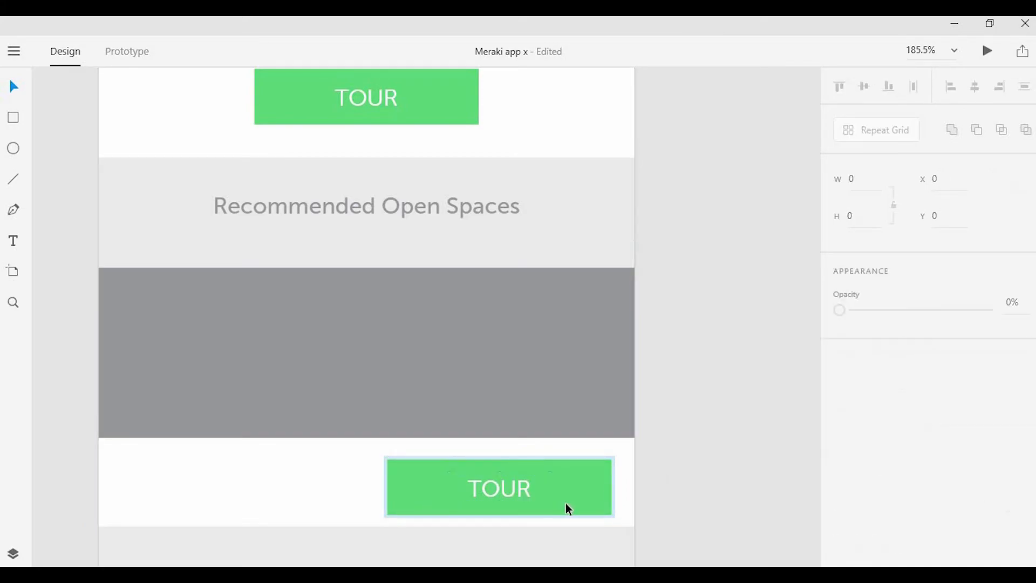
# Set the font size of the duplicated button's TOUR label to 12.
pyautogui.scroll(3, 569, 503)
pyautogui.moveTo(543, 404); pyautogui.dragTo(572, 329)
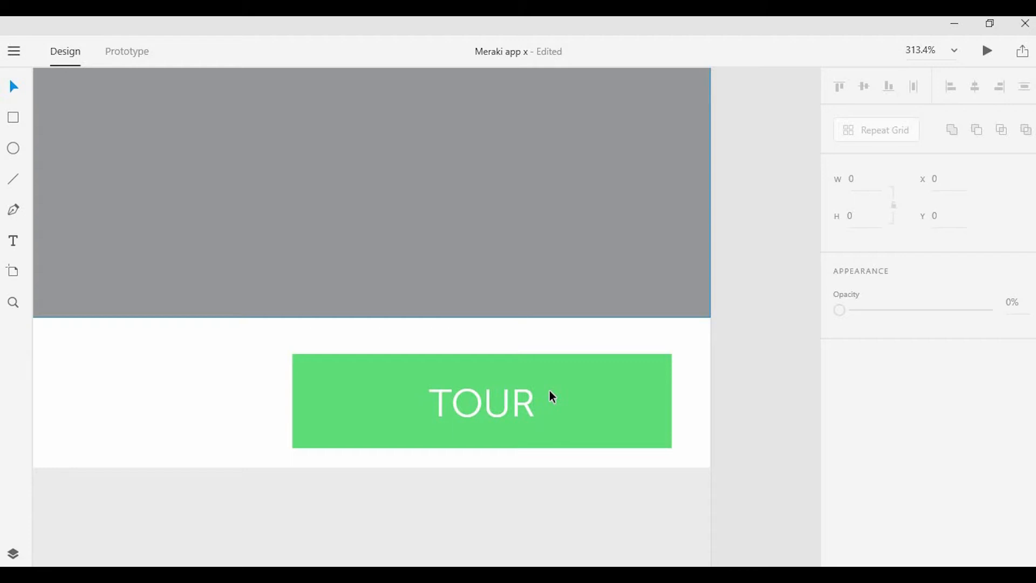
pyautogui.click(492, 398)
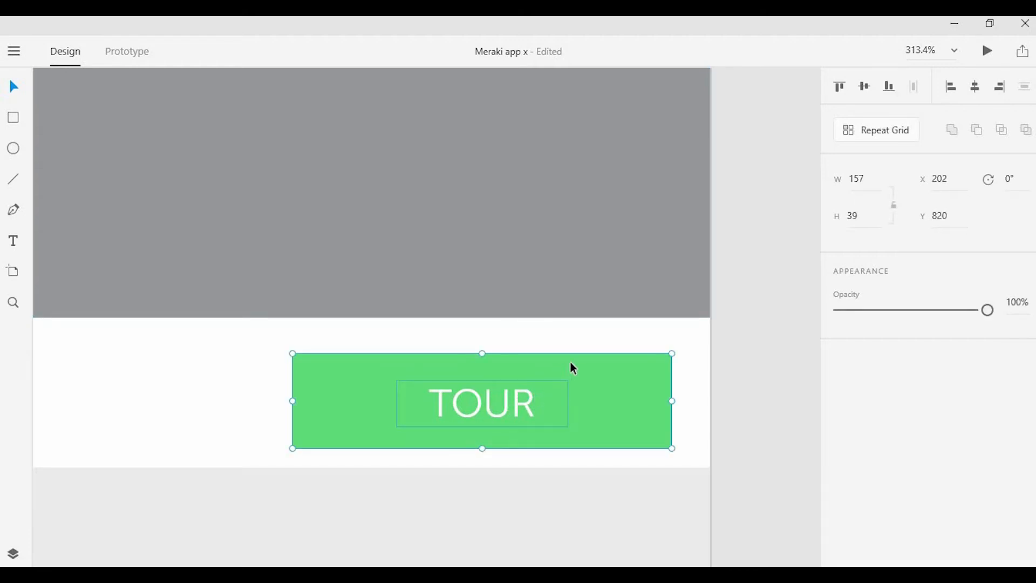
pyautogui.doubleClick(523, 412)
pyautogui.click(856, 338)
pyautogui.write('12')
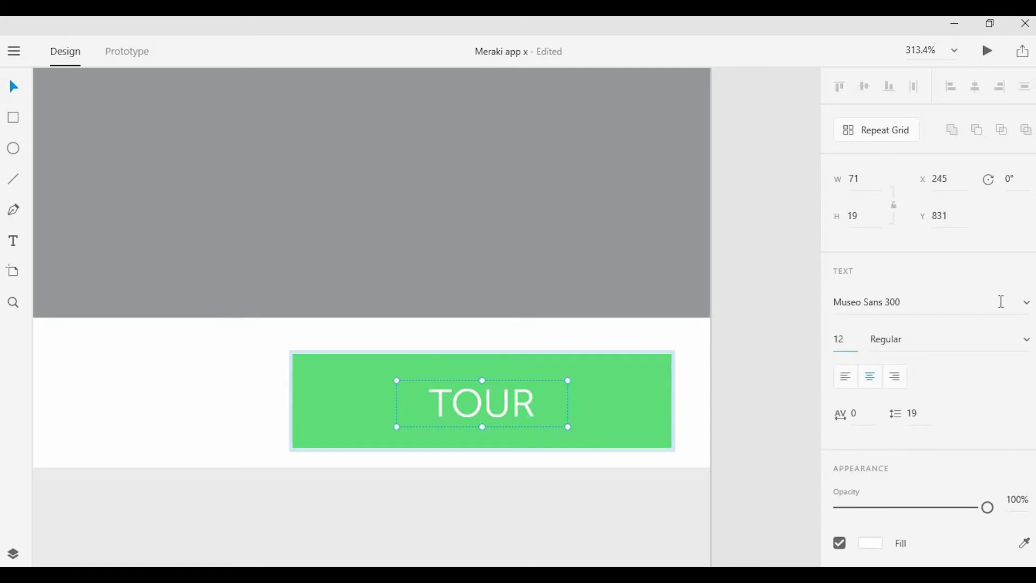
pyautogui.click(505, 390)
# Shrink the duplicated button's green rectangle to about 64 by 30 around its label and nudge it to Y 820.
pyautogui.click(633, 412)
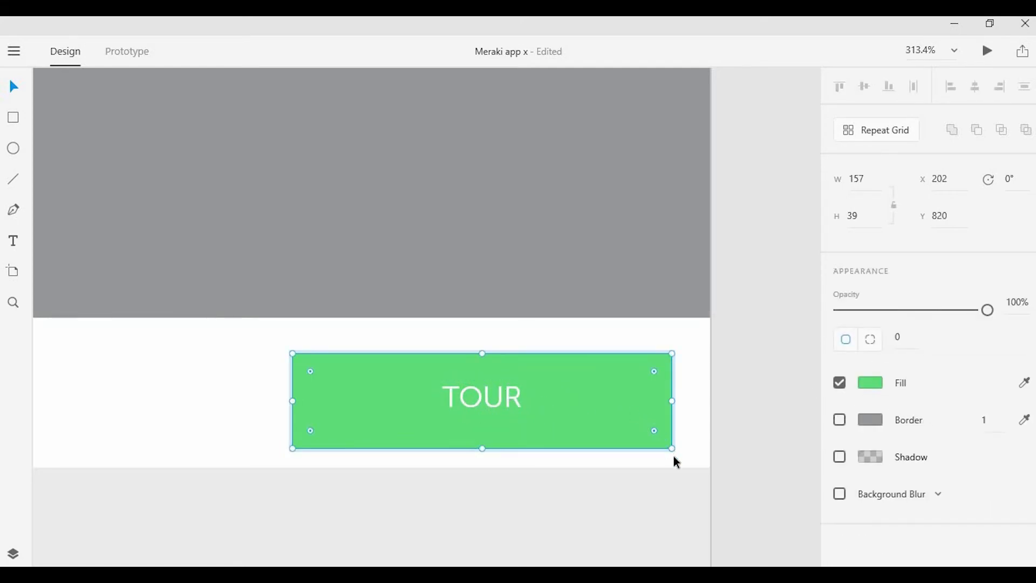
pyautogui.moveTo(673, 449); pyautogui.dragTo(616, 427)
pyautogui.moveTo(617, 390); pyautogui.dragTo(447, 378)
pyautogui.moveTo(376, 371); pyautogui.dragTo(487, 398)
pyautogui.press('Down')
pyautogui.press('Down')
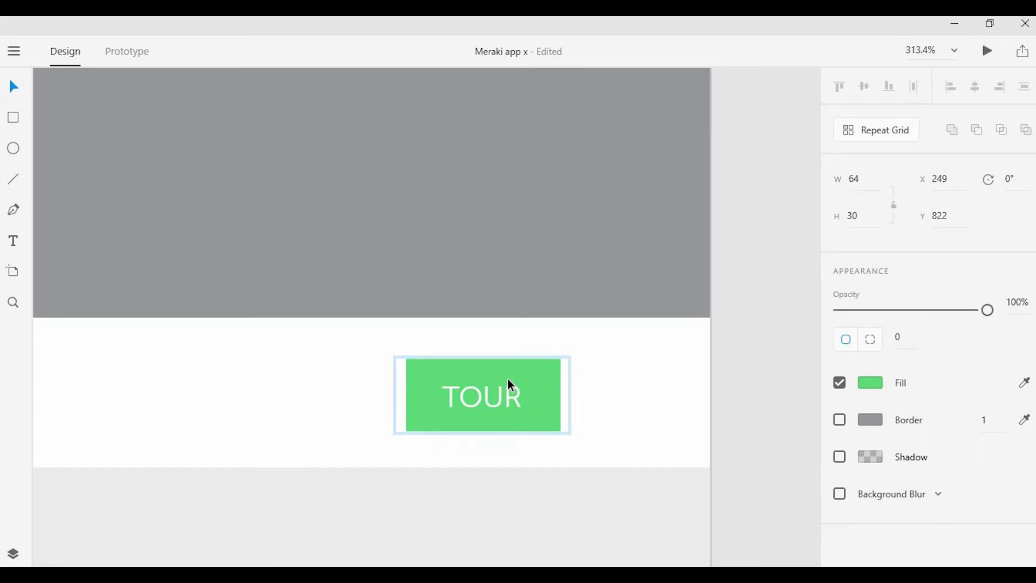
pyautogui.press('Left')
pyautogui.press('Left')
pyautogui.press('Up')
pyautogui.press('Up')
# Centre the small green rectangle and its TOUR label horizontally on each other, and raise the label to the rectangle's vertical middle.
pyautogui.keyDown('shift'); pyautogui.click(504, 379); pyautogui.keyUp('shift')
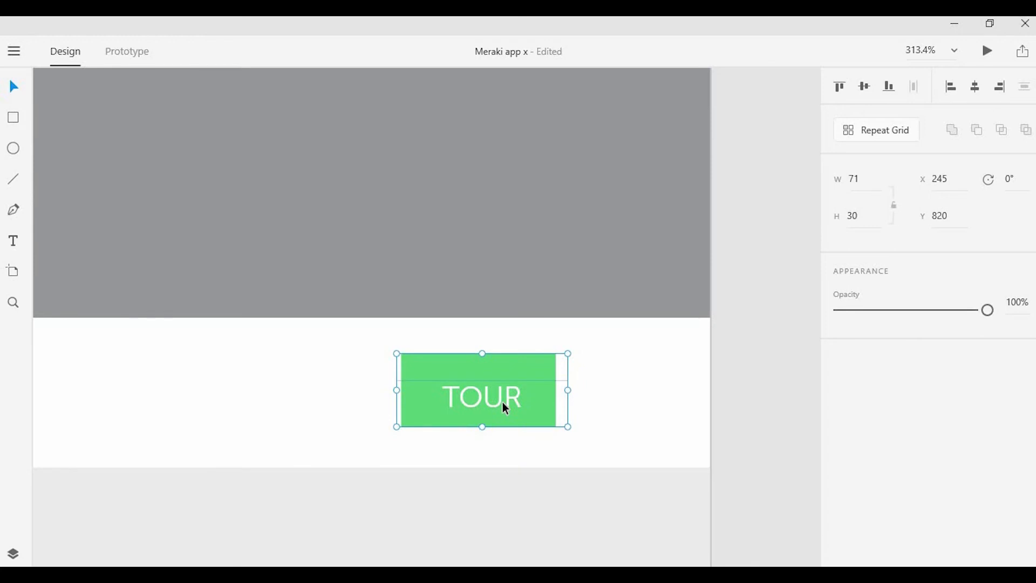
pyautogui.click(584, 385)
pyautogui.click(534, 394)
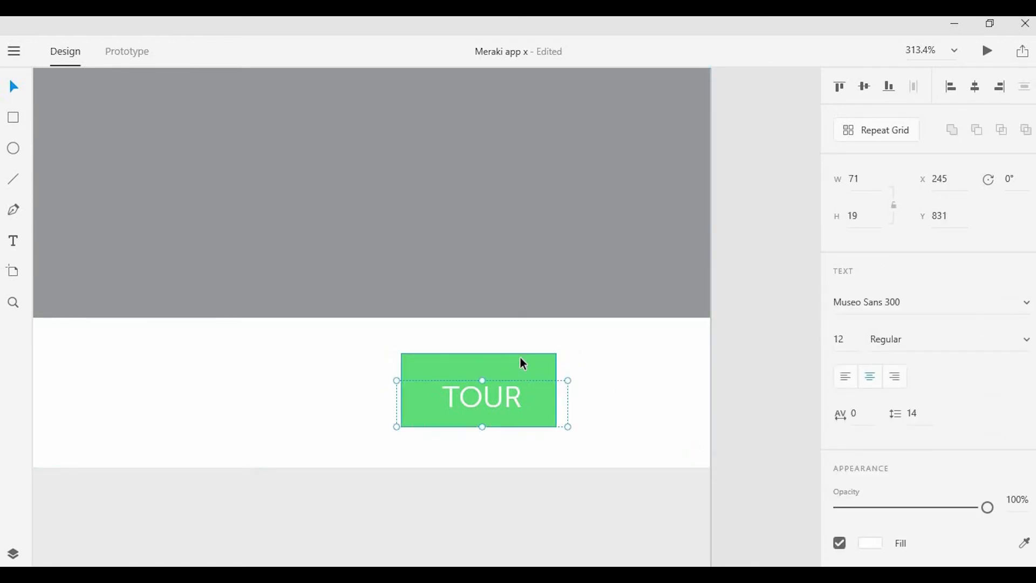
pyautogui.keyDown('shift'); pyautogui.click(522, 363); pyautogui.keyUp('shift')
pyautogui.hotkey('shift', 'c')
pyautogui.click(556, 334)
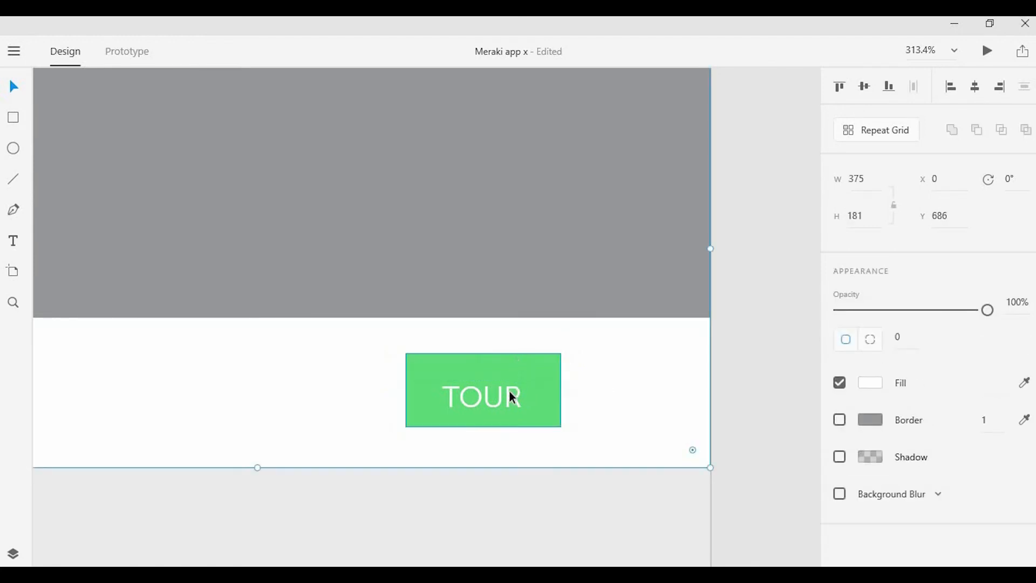
pyautogui.moveTo(510, 391); pyautogui.dragTo(507, 385)
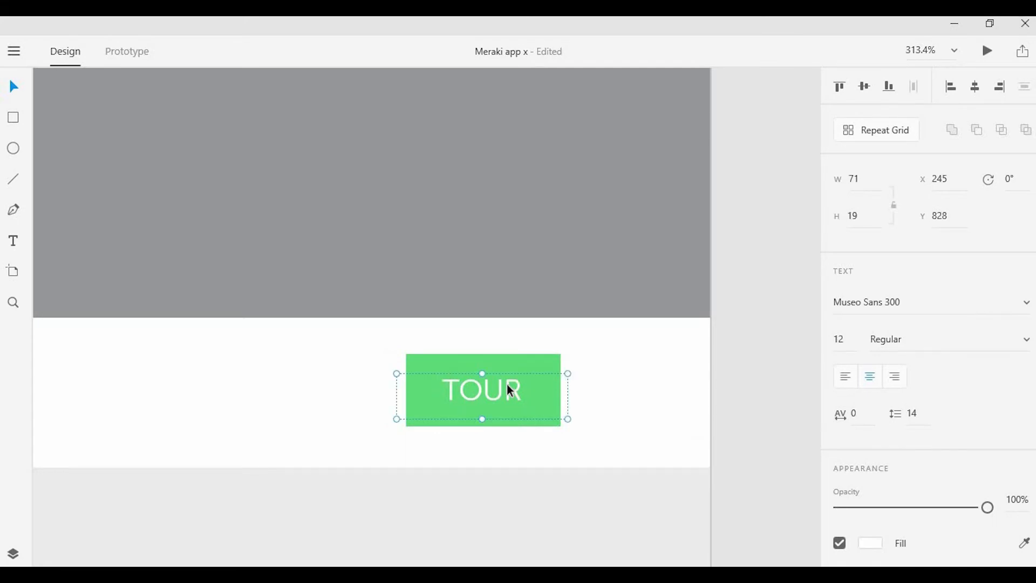
pyautogui.click(604, 371)
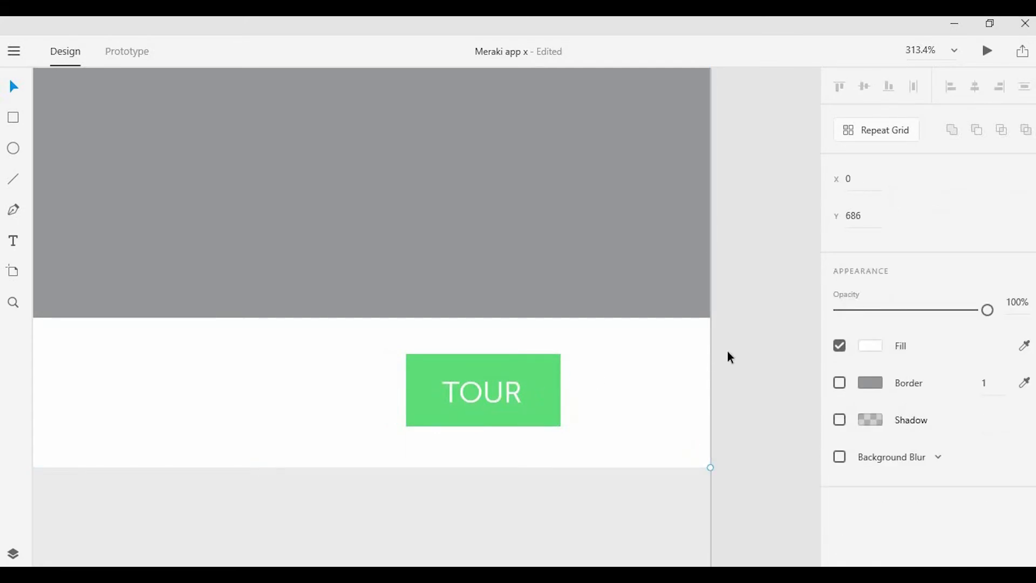
# Group the small green rectangle with its TOUR label and move the group to the white strip's right end at X 282, Y 822.
pyautogui.click(607, 366)
pyautogui.click(561, 374)
pyautogui.keyDown('shift'); pyautogui.click(504, 366); pyautogui.keyUp('shift')
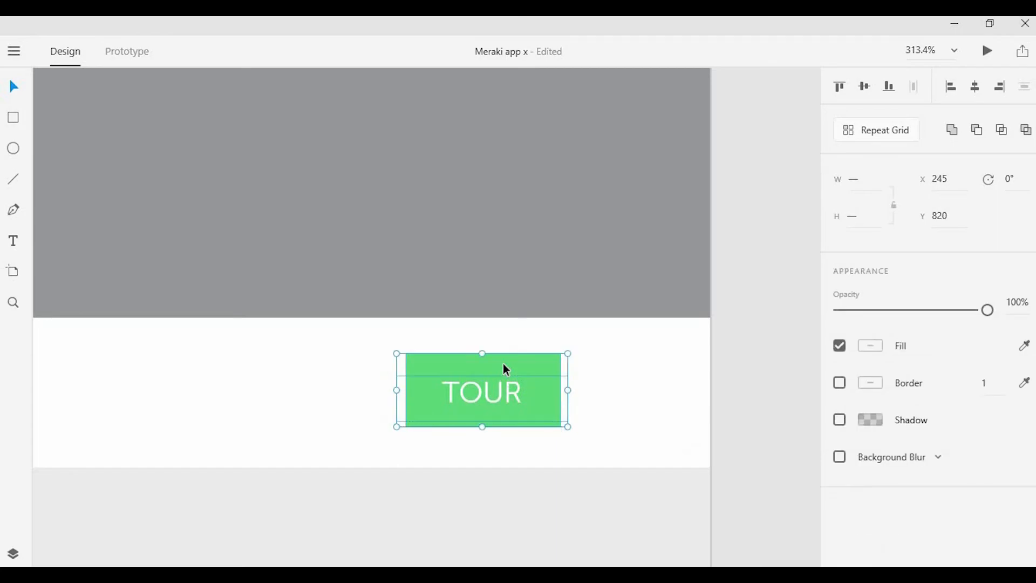
pyautogui.hotkey('ctrl', 'g')
pyautogui.moveTo(548, 408); pyautogui.dragTo(587, 395)
pyautogui.scroll(-2, 423, 384)
pyautogui.moveTo(295, 366); pyautogui.dragTo(459, 371)
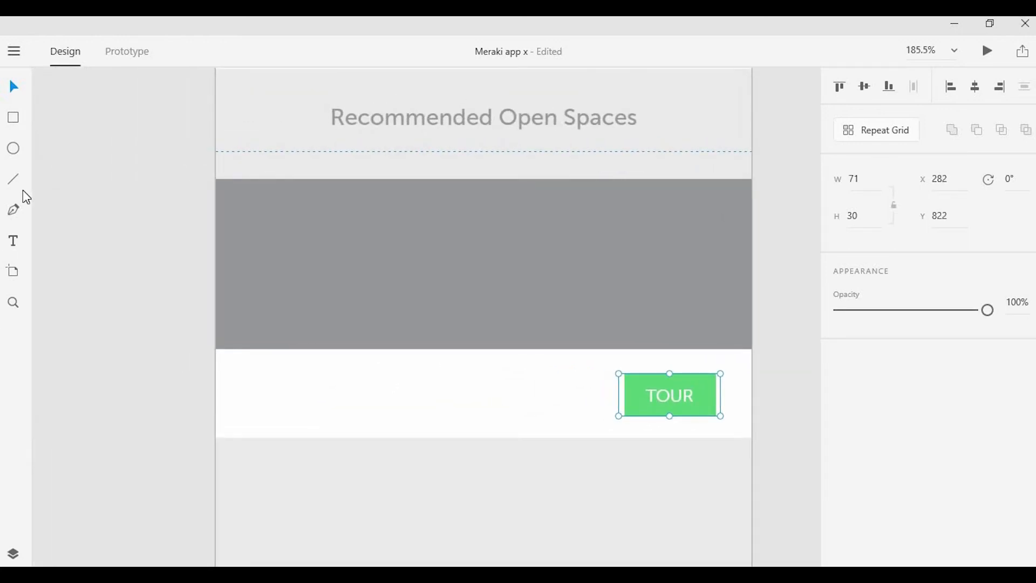
# Set the fill of the "3 miles" text above the large TOUR button to light grey #EBEAEA.
pyautogui.scroll(5, 599, 135)
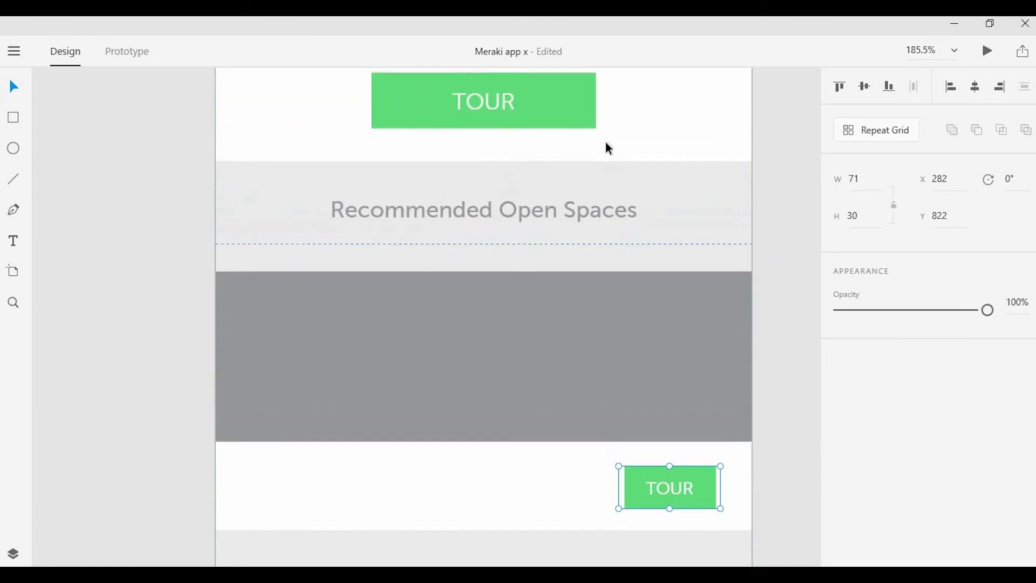
pyautogui.click(508, 99)
pyautogui.click(567, 124)
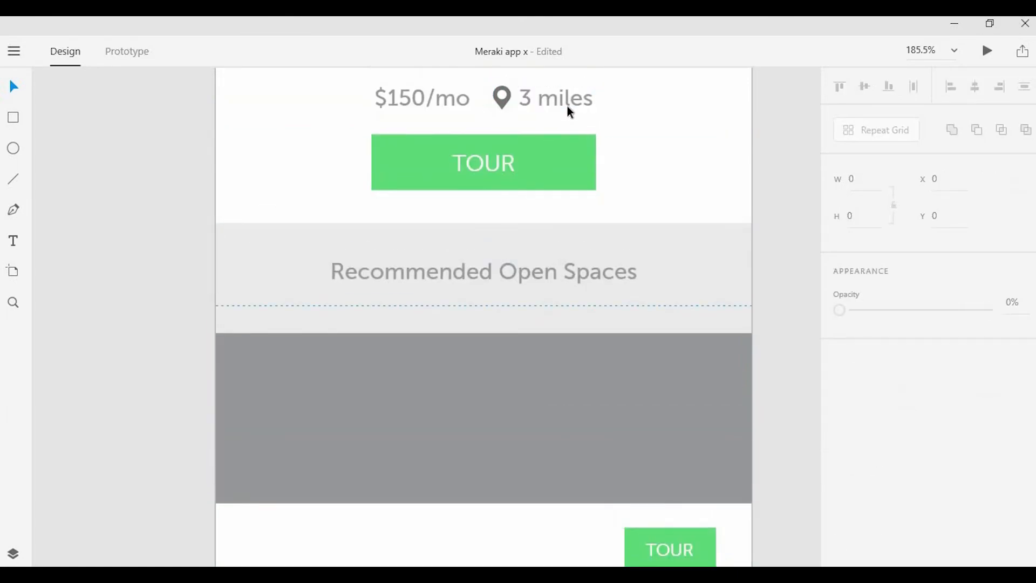
pyautogui.doubleClick(568, 106)
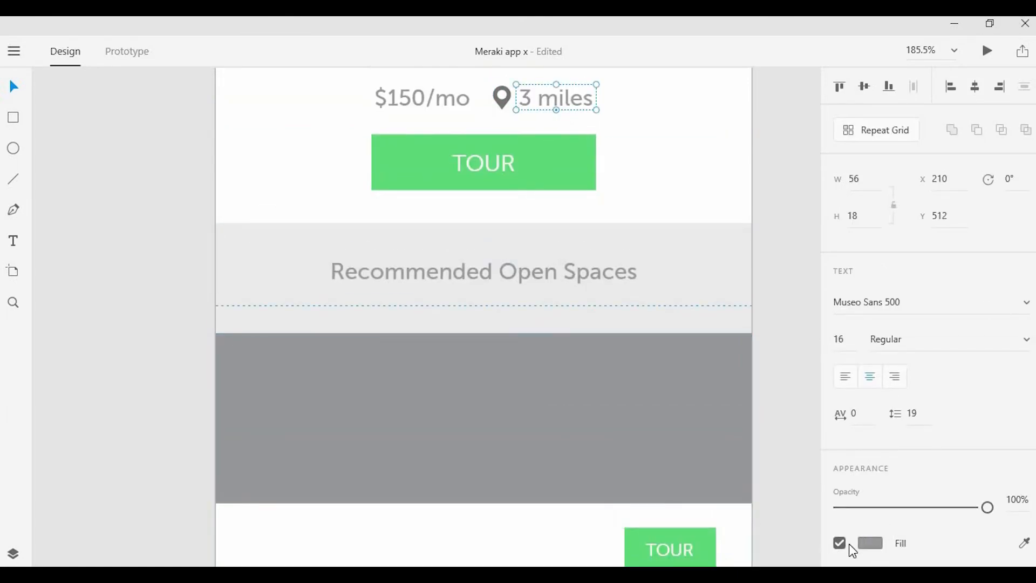
pyautogui.click(880, 543)
pyautogui.click(695, 553)
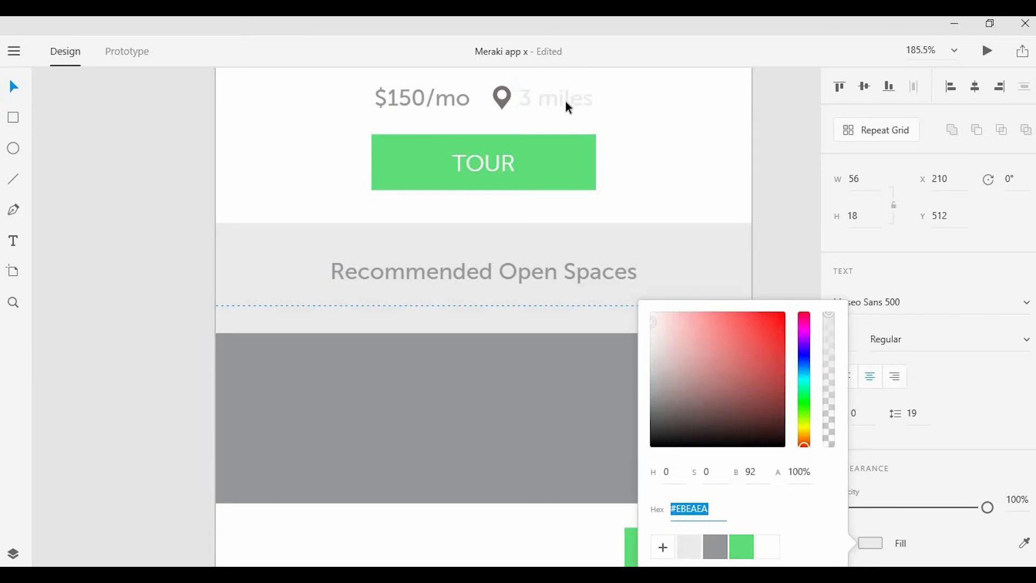
# Try light grey #EBEAEA on the location pin, and undo the light grey fills of the pin and the "3 miles" text.
pyautogui.click(503, 102)
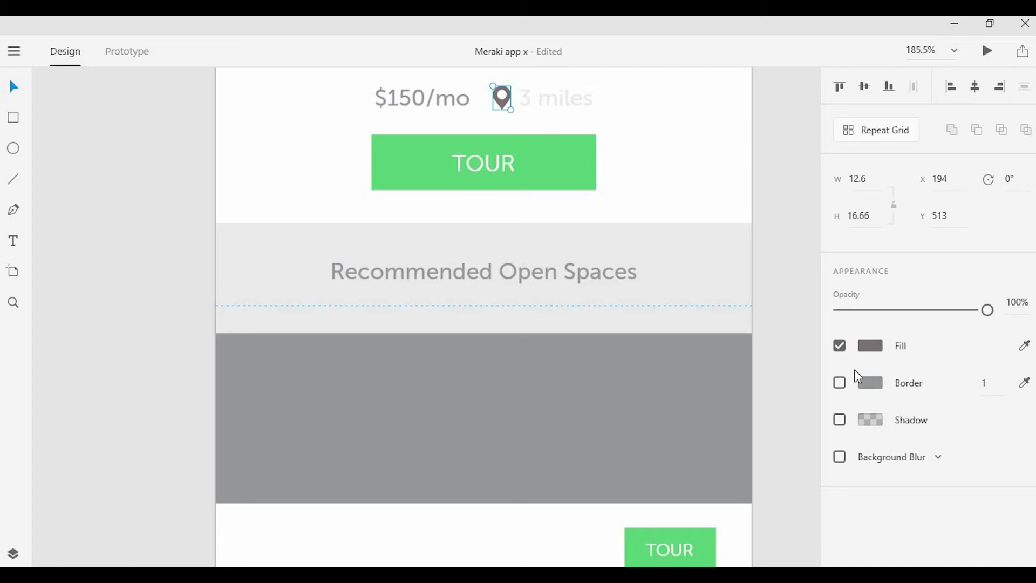
pyautogui.click(862, 349)
pyautogui.click(690, 459)
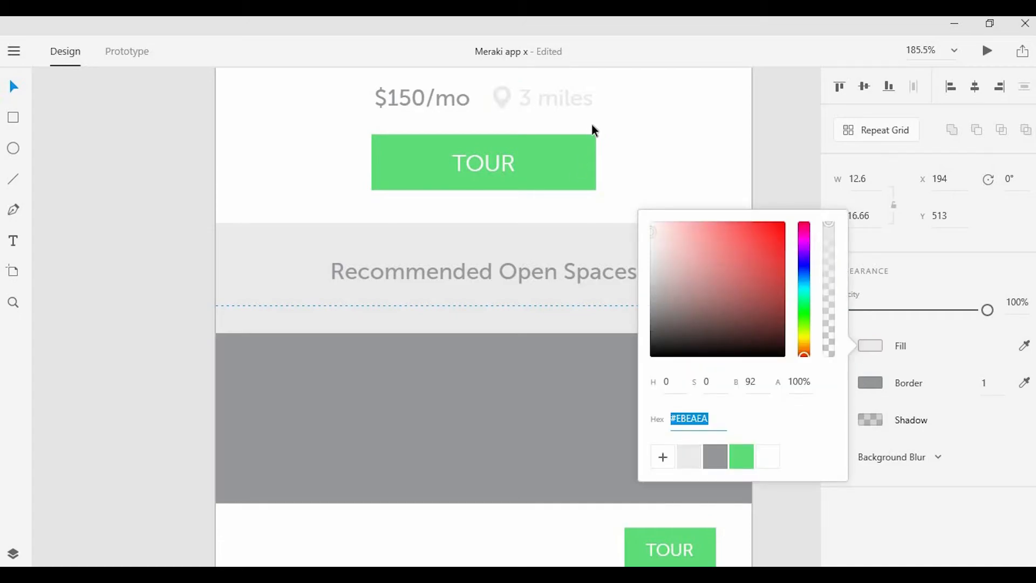
pyautogui.click(591, 124)
pyautogui.hotkey('ctrl', 'z')
pyautogui.hotkey('ctrl', 'z')
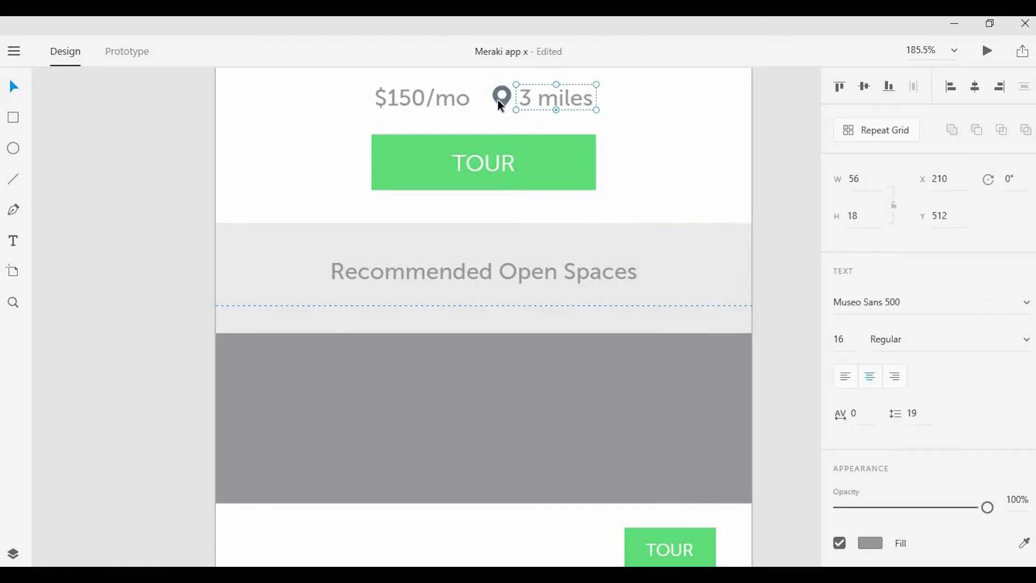
# Give the location pin and "3 miles" text one shared fill, starting from grey #95989A and lightening it slightly.
pyautogui.keyDown('shift'); pyautogui.click(501, 106); pyautogui.keyUp('shift')
pyautogui.click(870, 347)
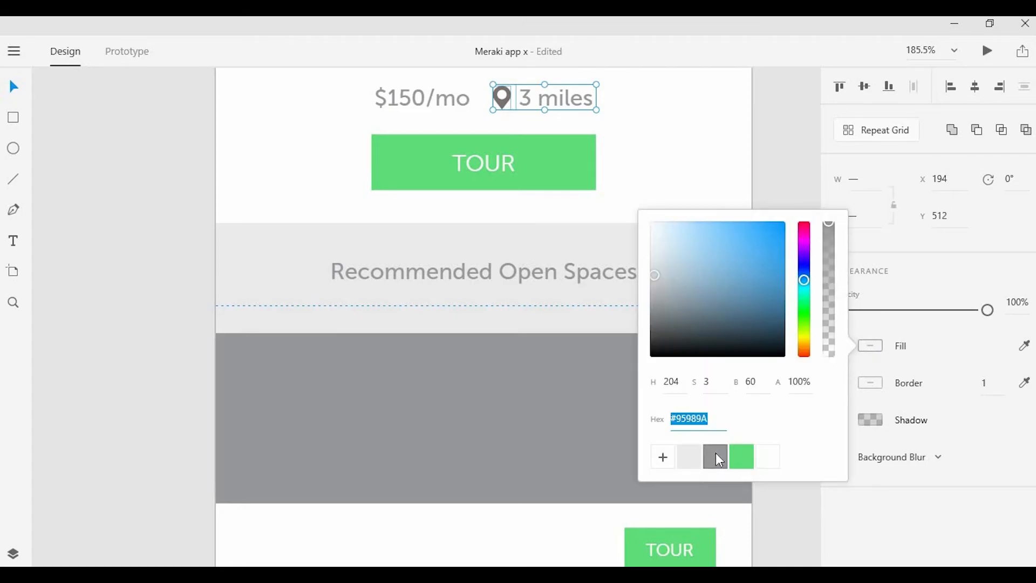
pyautogui.click(716, 457)
pyautogui.moveTo(653, 284); pyautogui.dragTo(653, 258)
pyautogui.click(682, 52)
pyautogui.click(568, 109)
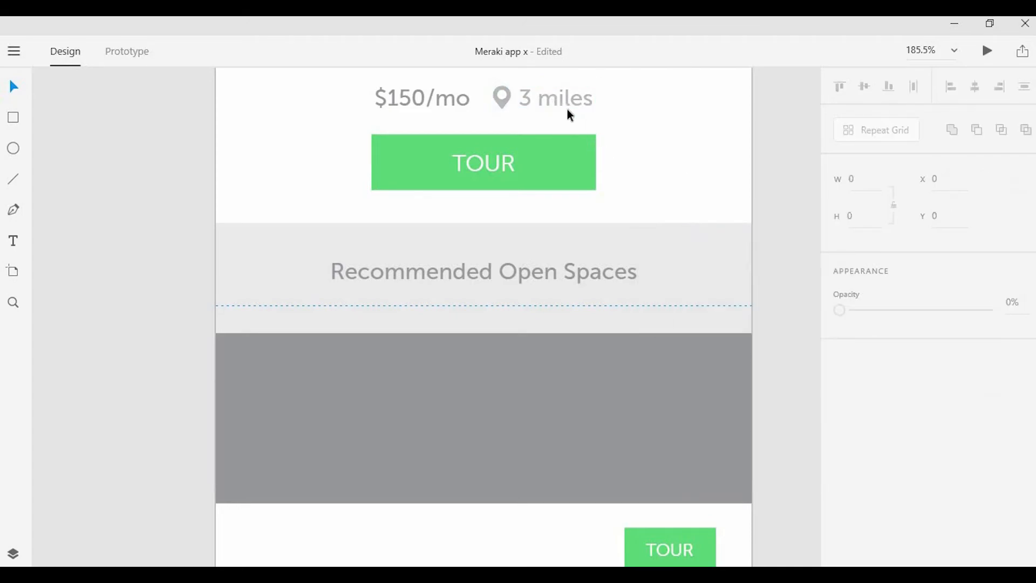
# Place a copy of the location pin and "3 miles" text in the white strip, just left of the small TOUR button.
pyautogui.click(558, 100)
pyautogui.keyDown('shift'); pyautogui.click(503, 101); pyautogui.keyUp('shift')
pyautogui.moveTo(548, 98); pyautogui.dragTo(584, 537)
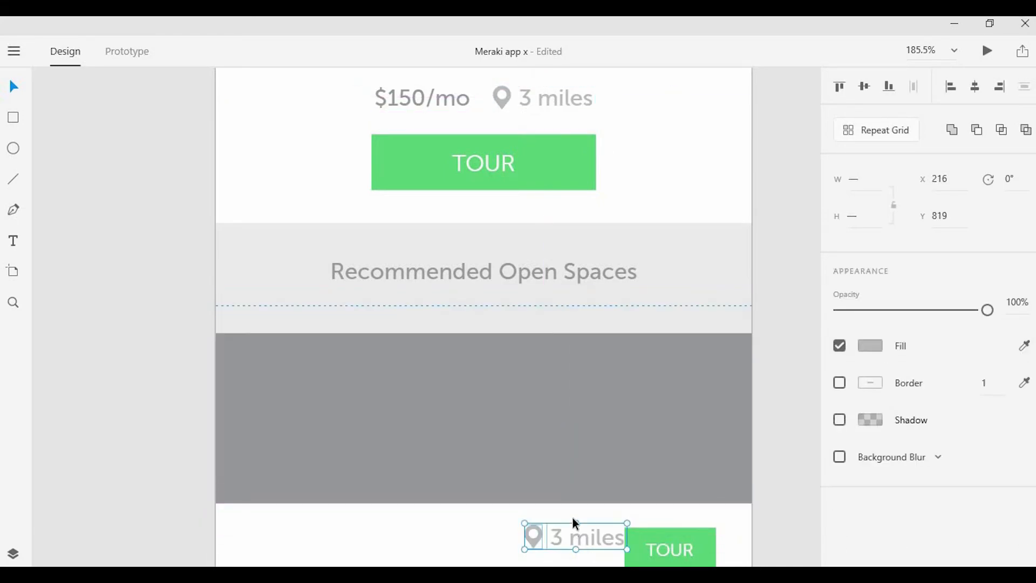
pyautogui.scroll(-2, 572, 517)
pyautogui.scroll(2, 568, 510)
pyautogui.moveTo(579, 408); pyautogui.dragTo(532, 412)
# Set the copied "3 miles" text to size 12 and move its pin closer to the text, at X 203, Y 817.
pyautogui.click(579, 414)
pyautogui.doubleClick(582, 418)
pyautogui.click(848, 344)
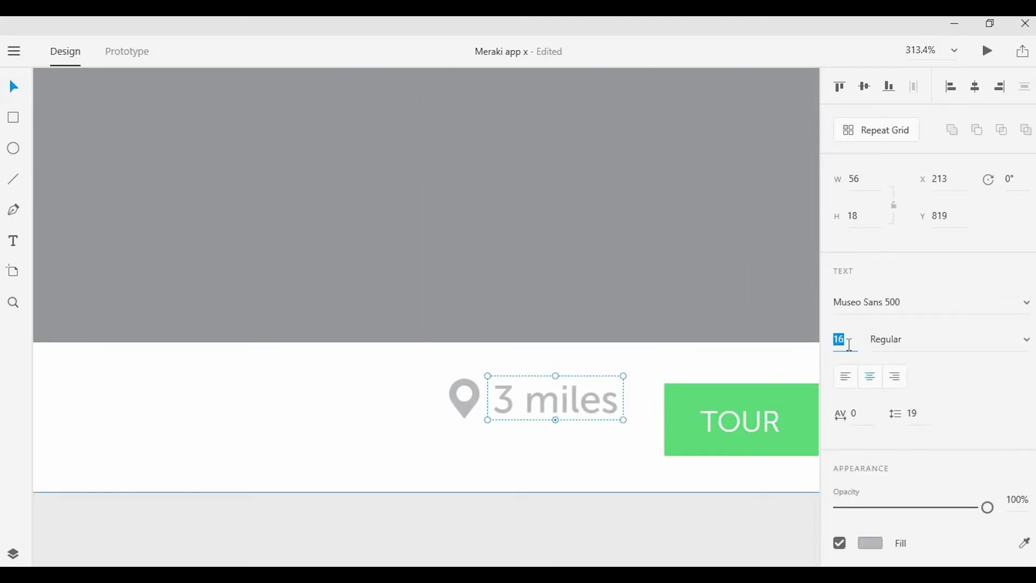
pyautogui.write('12')
pyautogui.click(688, 330)
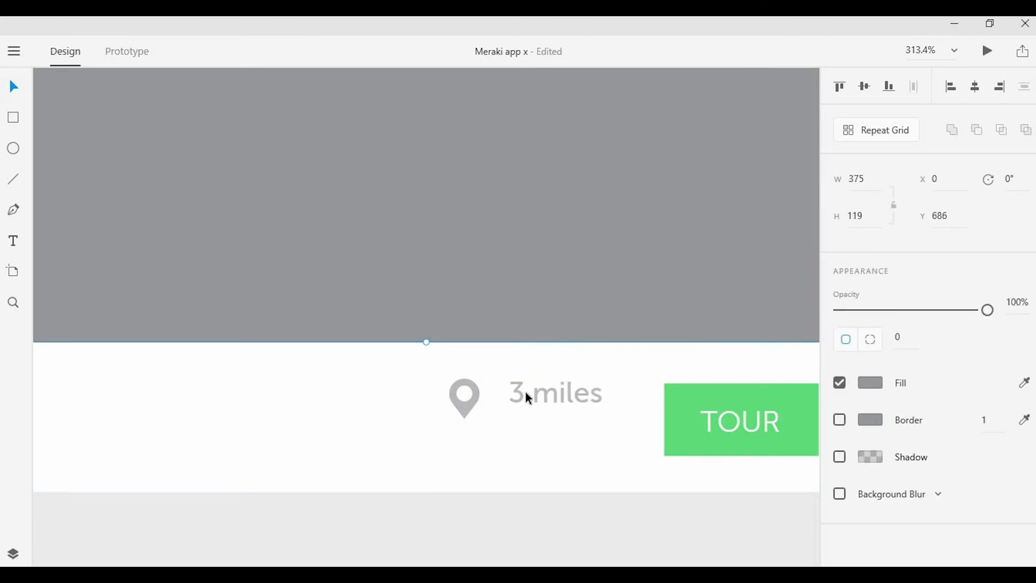
pyautogui.click(465, 401)
pyautogui.moveTo(485, 401)
pyautogui.mouseDown()
pyautogui.moveTo(484, 413)
pyautogui.moveTo(497, 408)
pyautogui.mouseUp()
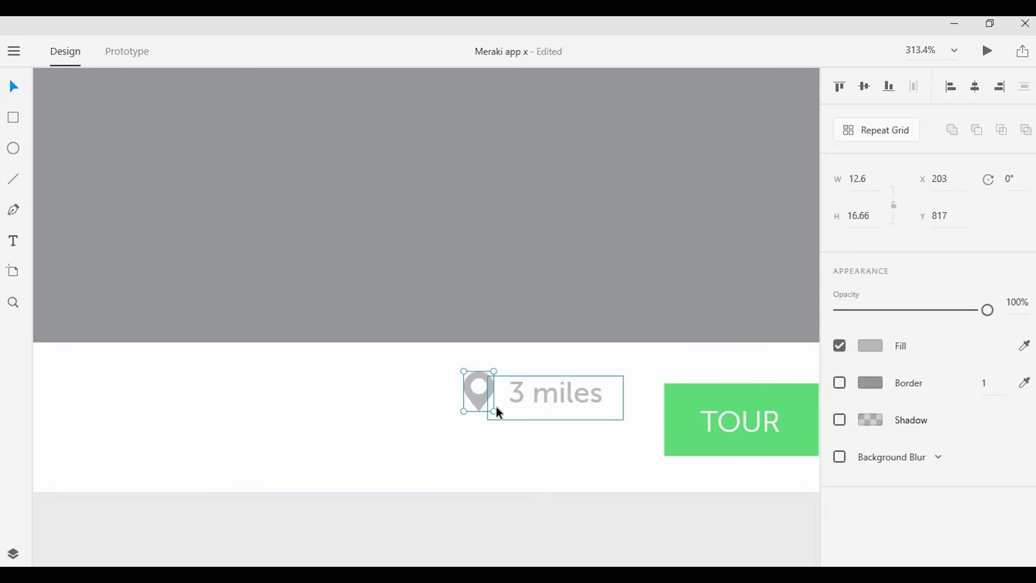
pyautogui.click(547, 413)
# Move the copied pin and "3 miles" text together to X 197, Y 822.
pyautogui.scroll(4, 540, 400)
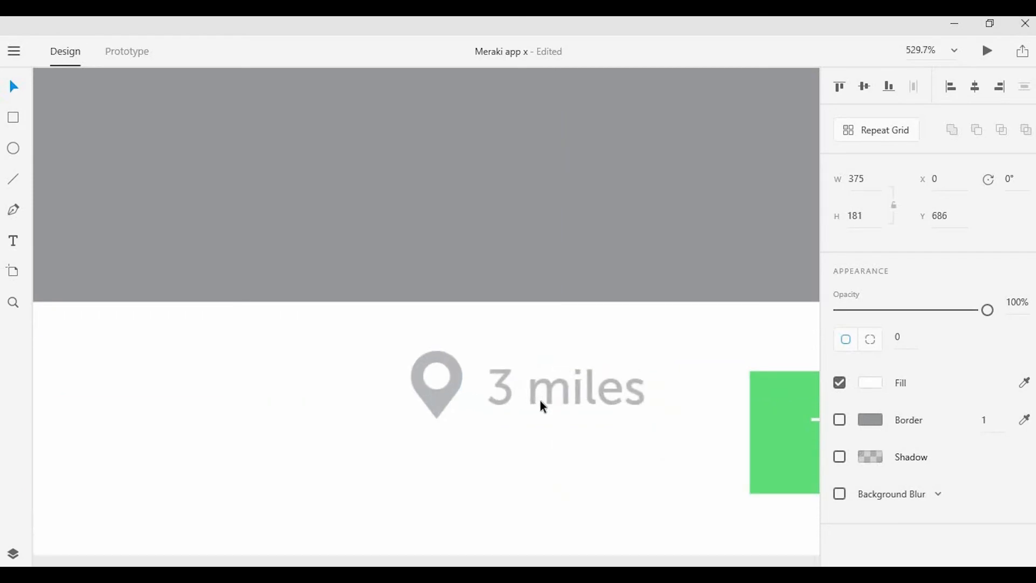
pyautogui.click(540, 400)
pyautogui.keyDown('shift'); pyautogui.click(438, 402); pyautogui.keyUp('shift')
pyautogui.moveTo(579, 426); pyautogui.dragTo(546, 421)
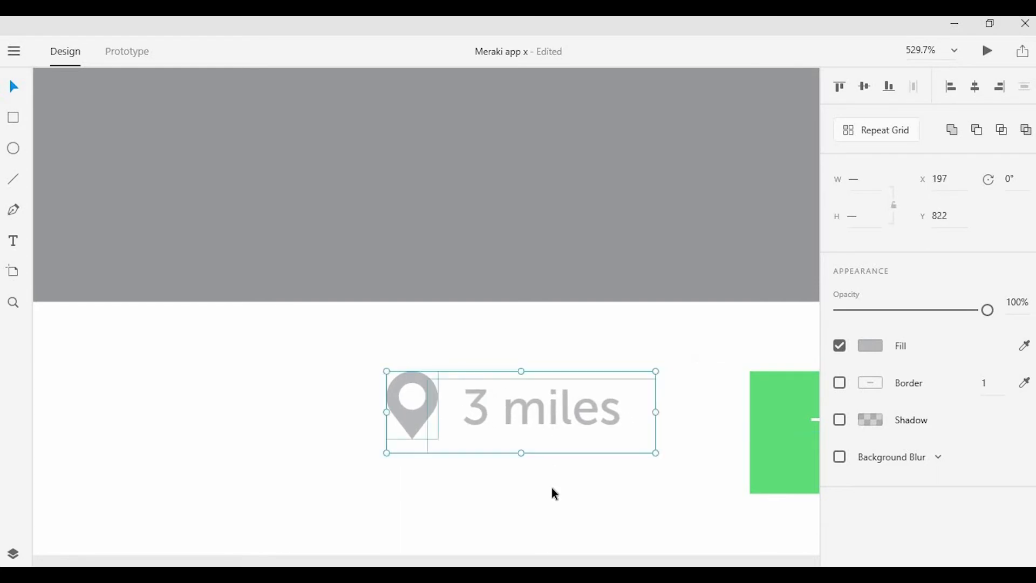
pyautogui.click(552, 487)
# Shrink the copied location pin to about 9.57 by 12.66 to suit the smaller text.
pyautogui.scroll(-5, 565, 463)
pyautogui.scroll(-1, 562, 432)
pyautogui.scroll(5, 559, 412)
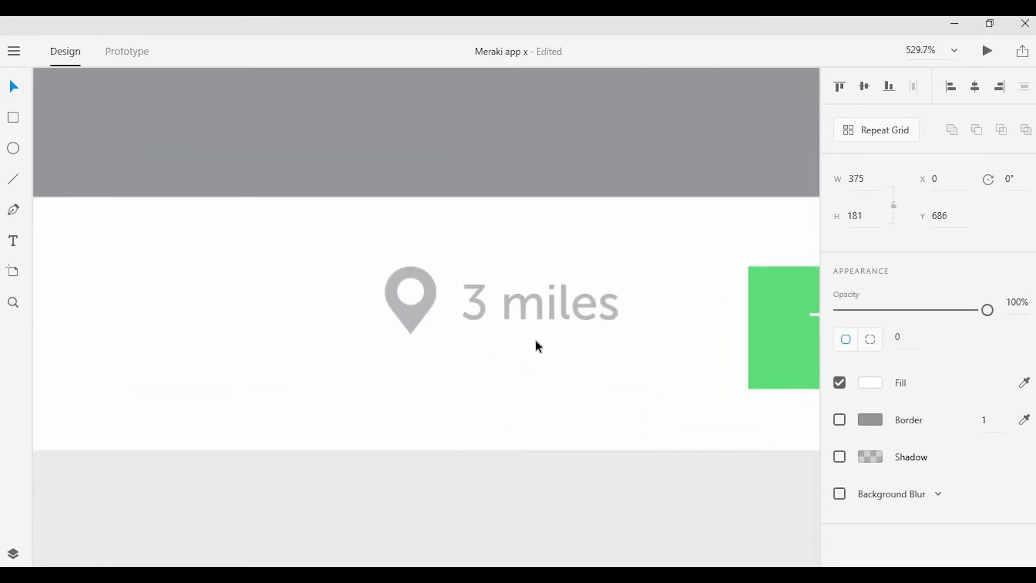
pyautogui.click(522, 314)
pyautogui.keyDown('shift'); pyautogui.click(414, 325); pyautogui.keyUp('shift')
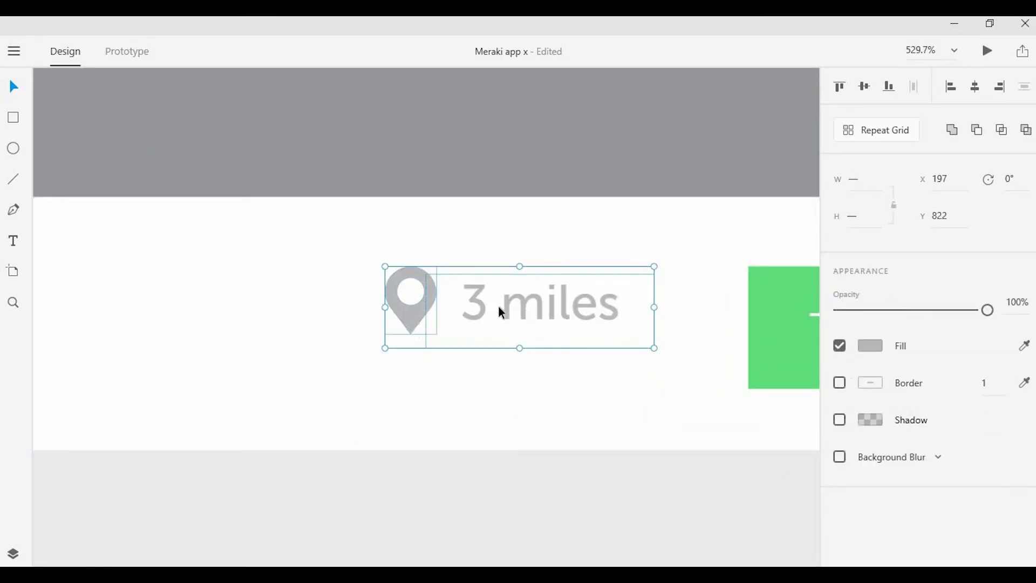
pyautogui.click(530, 351)
pyautogui.click(428, 310)
pyautogui.click(401, 310)
pyautogui.moveTo(385, 300); pyautogui.dragTo(398, 303)
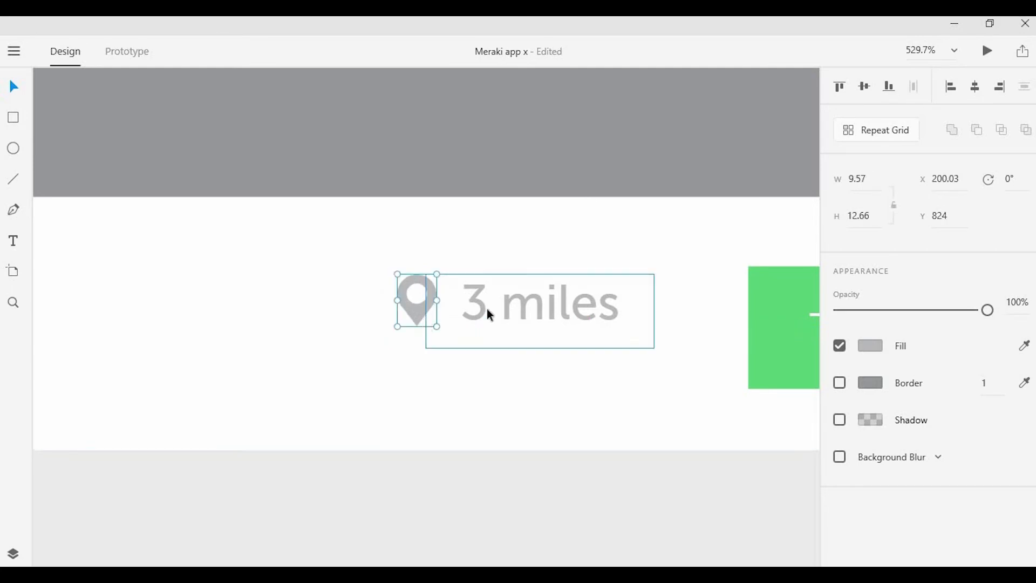
# Fit the small "3 miles" text box to 42 by 13 beside its pin and put a copy of the text above at X 227, Y 819.
pyautogui.click(518, 348)
pyautogui.moveTo(451, 343); pyautogui.dragTo(468, 309)
pyautogui.keyDown('shift'); pyautogui.click(414, 317); pyautogui.keyUp('shift')
pyautogui.click(611, 360)
pyautogui.click(474, 291)
pyautogui.scroll(1, 367, 318)
pyautogui.click(355, 326)
pyautogui.doubleClick(480, 388)
# Replace the upper "3 miles" copy's text with "$150/mo".
pyautogui.doubleClick(469, 309)
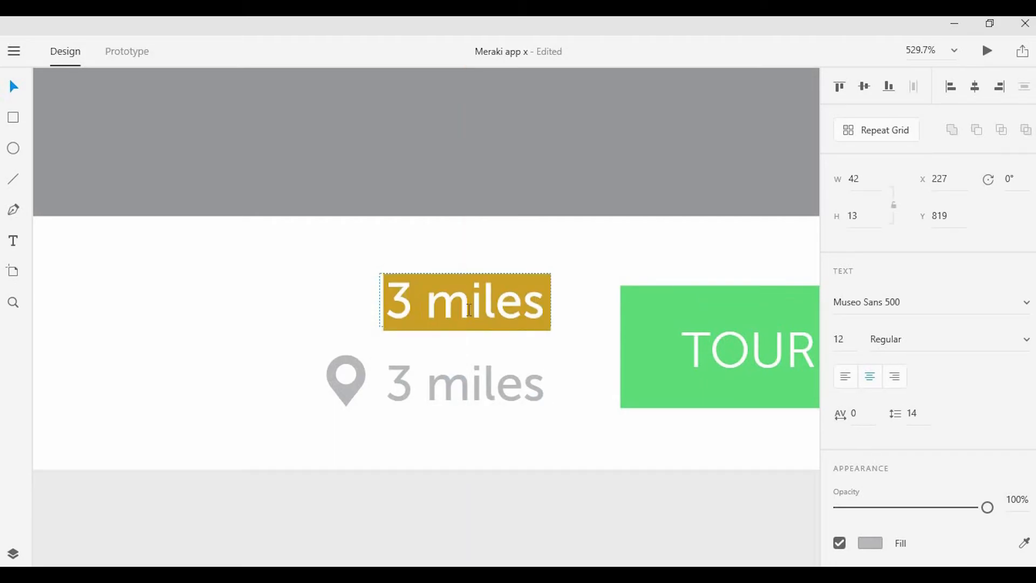
pyautogui.write('$')
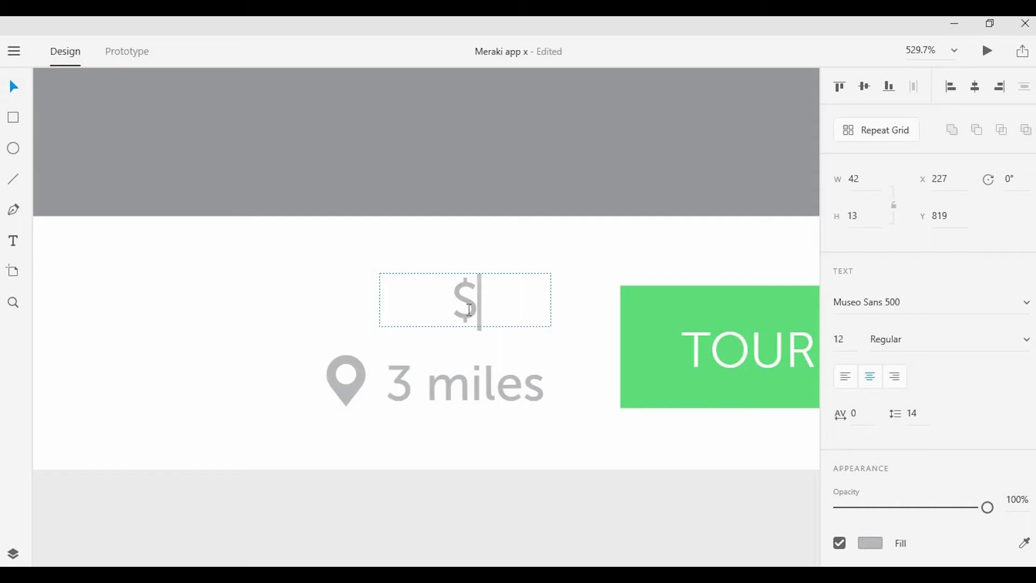
pyautogui.write('150')
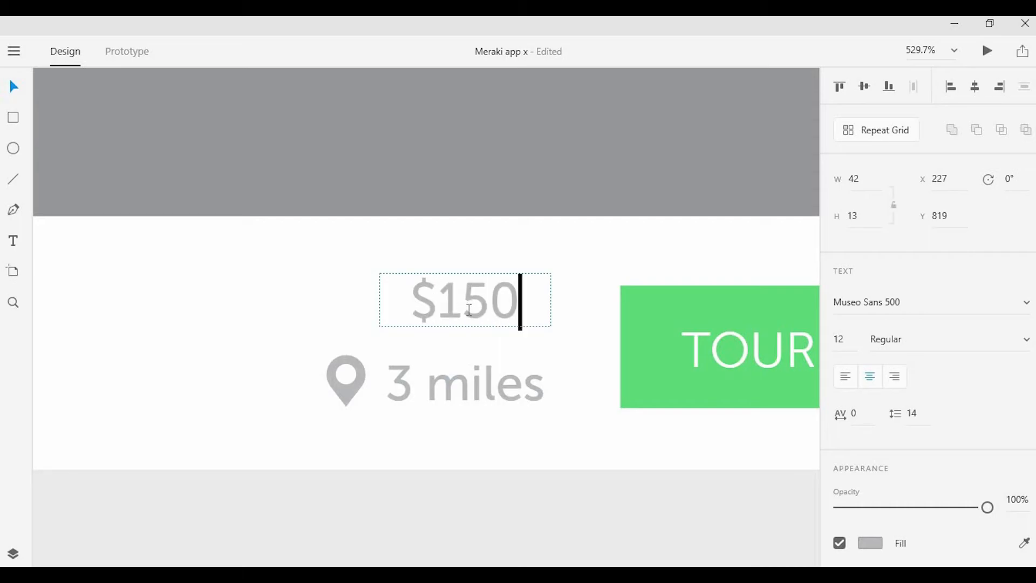
pyautogui.write('/mo')
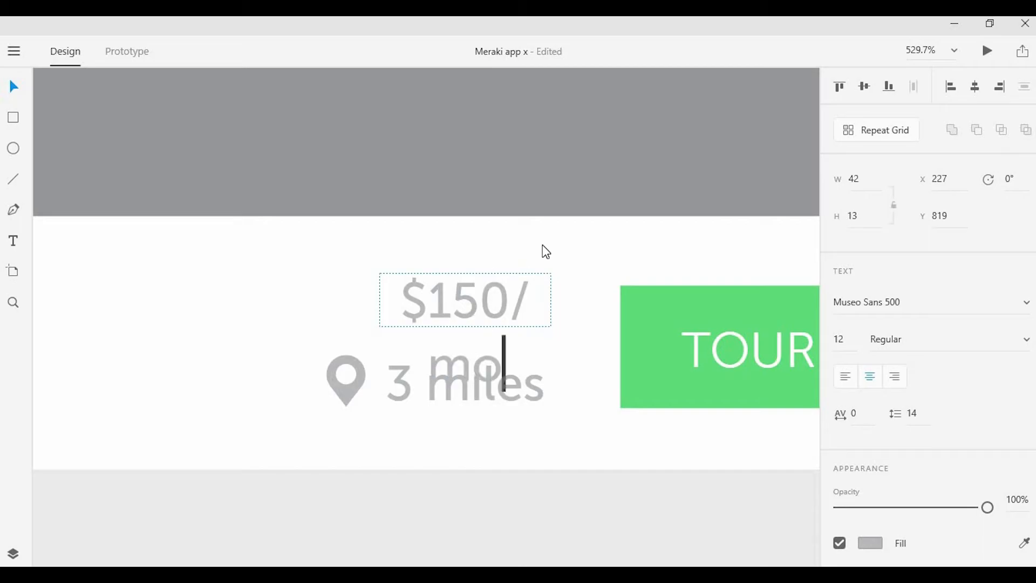
pyautogui.press('Escape')
# Widen the small "$150/mo" text box to 53 and move it to X 216, ending flush with "3 miles" below.
pyautogui.scroll(5, 550, 330)
pyautogui.moveTo(549, 262); pyautogui.dragTo(655, 271)
pyautogui.scroll(-5, 513, 374)
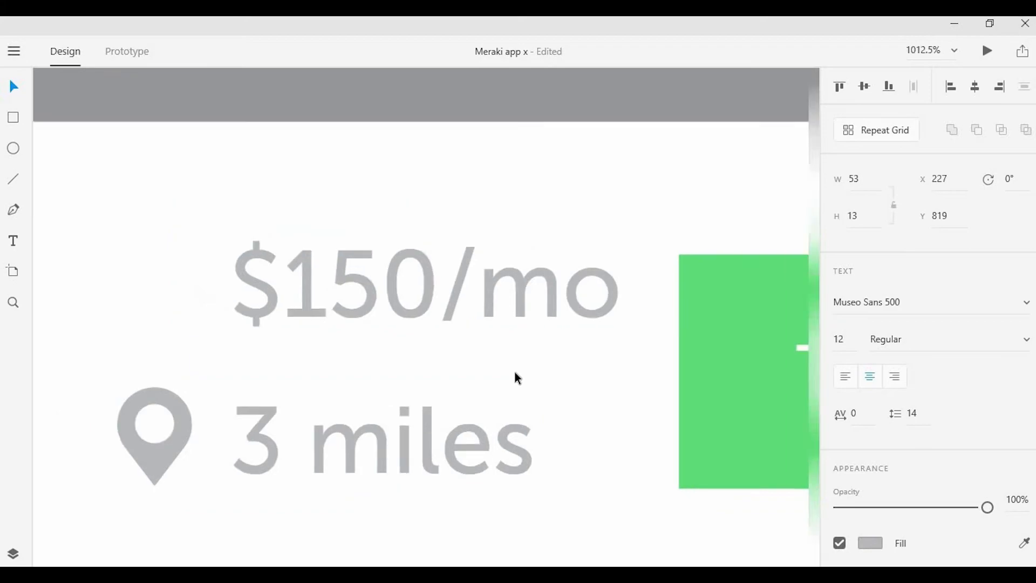
pyautogui.click(507, 351)
pyautogui.moveTo(507, 350); pyautogui.dragTo(452, 355)
pyautogui.click(497, 294)
# Set the fill of the small "$150/mo" text to green #60DD7A.
pyautogui.scroll(-3, 493, 293)
pyautogui.click(423, 317)
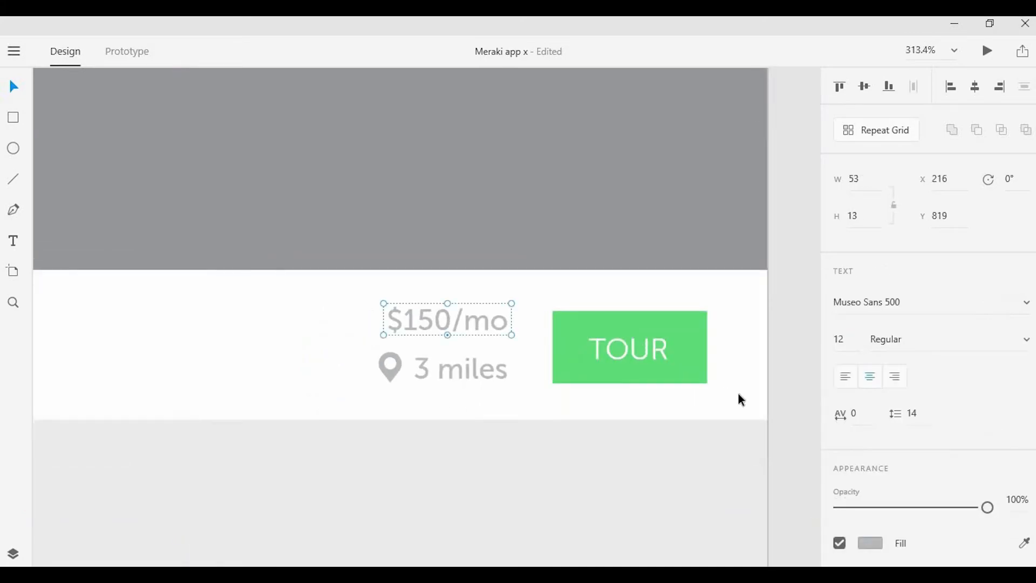
pyautogui.click(872, 543)
pyautogui.click(741, 546)
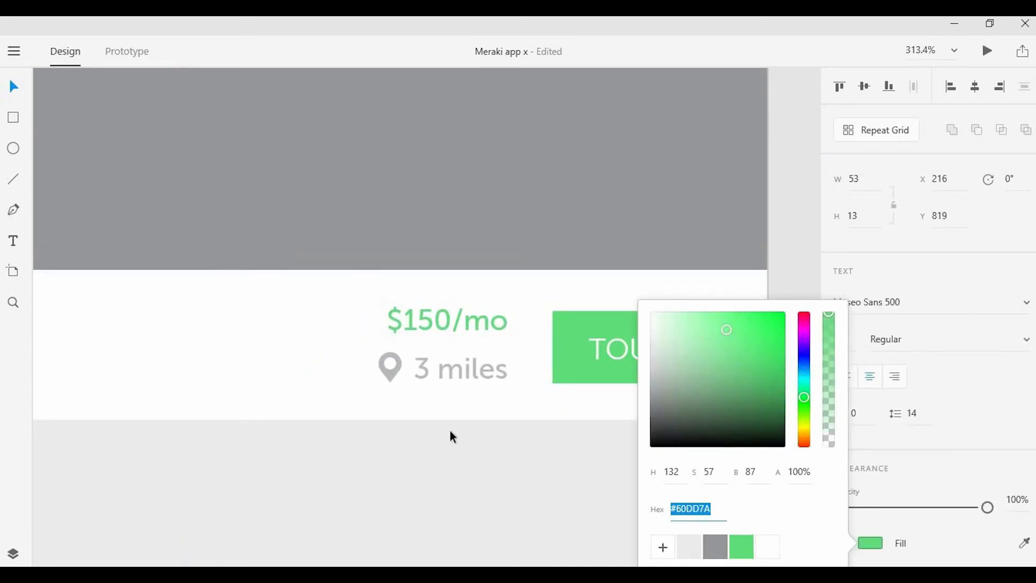
pyautogui.click(277, 363)
pyautogui.scroll(-3, 302, 387)
pyautogui.click(302, 386)
pyautogui.scroll(4, 334, 405)
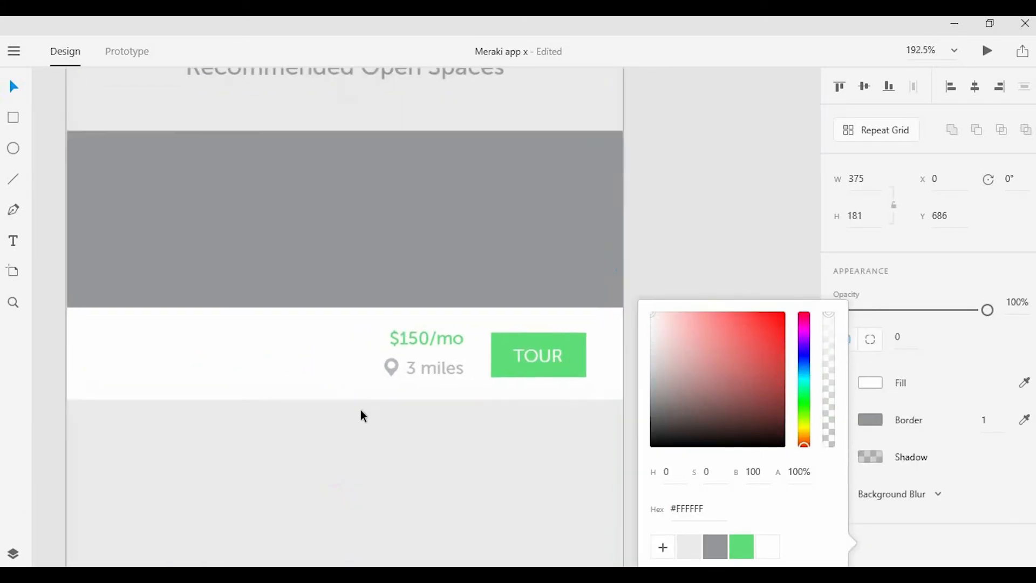
pyautogui.click(450, 437)
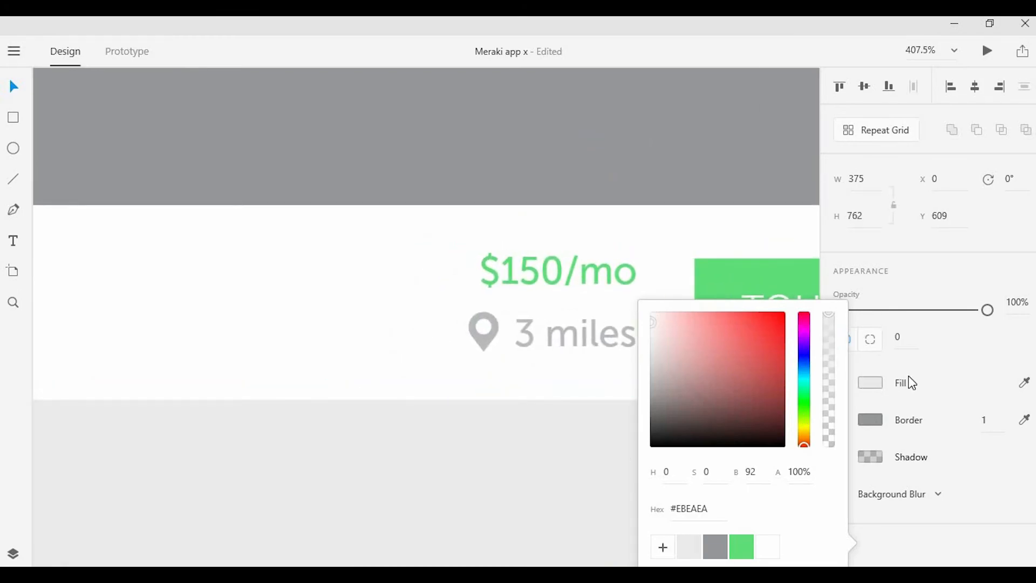
pyautogui.click(569, 412)
# Draw a vertical divider line about 49 high at X 187.5, in the middle of the white strip.
pyautogui.scroll(-3, 423, 417)
pyautogui.click(14, 179)
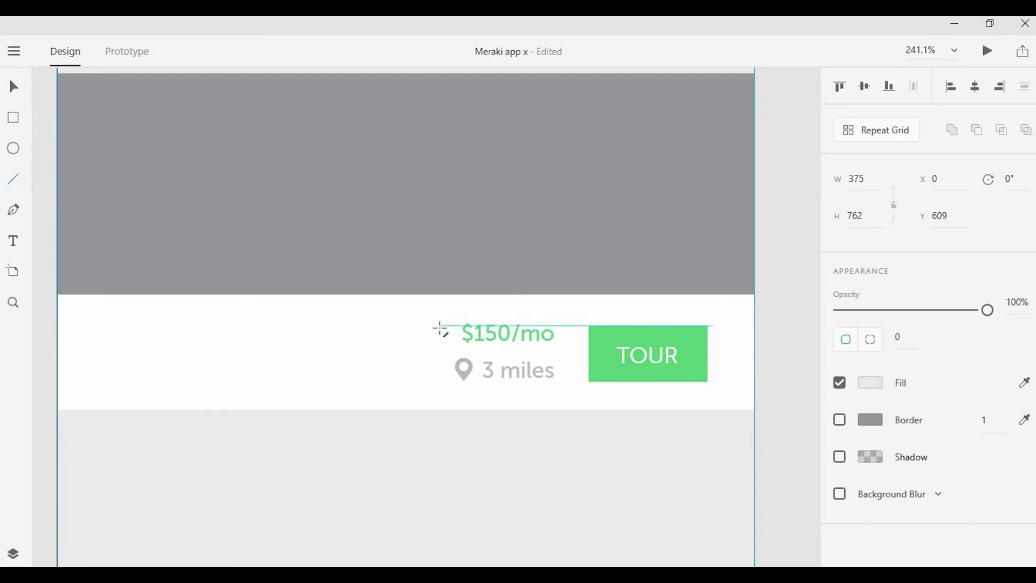
pyautogui.moveTo(406, 297); pyautogui.dragTo(425, 394)
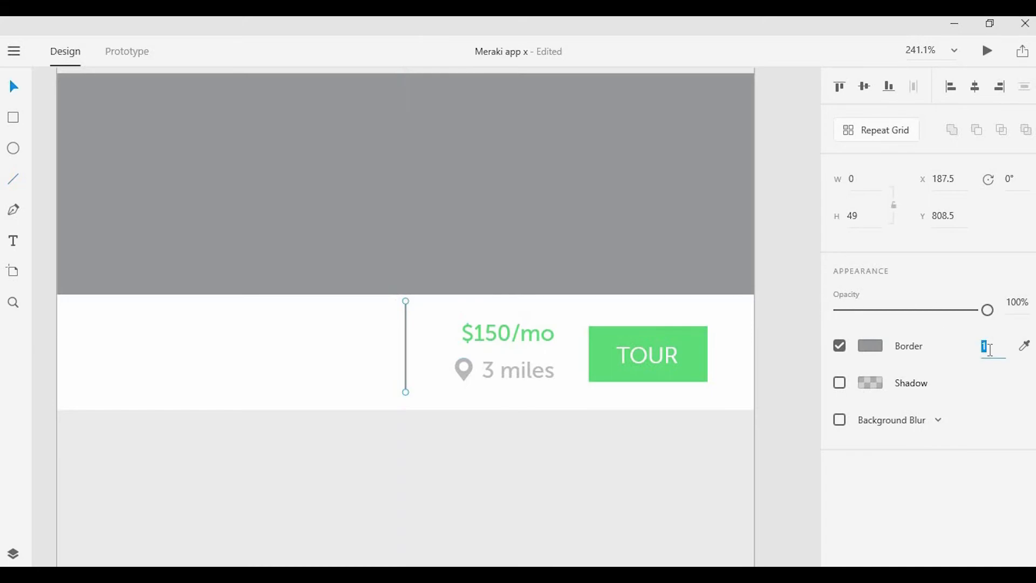
# Set the divider line's border width to 0.5 and lower the line to the white strip's vertical middle.
pyautogui.write('.5')
pyautogui.click(456, 402)
pyautogui.moveTo(406, 362); pyautogui.dragTo(406, 368)
pyautogui.click(379, 418)
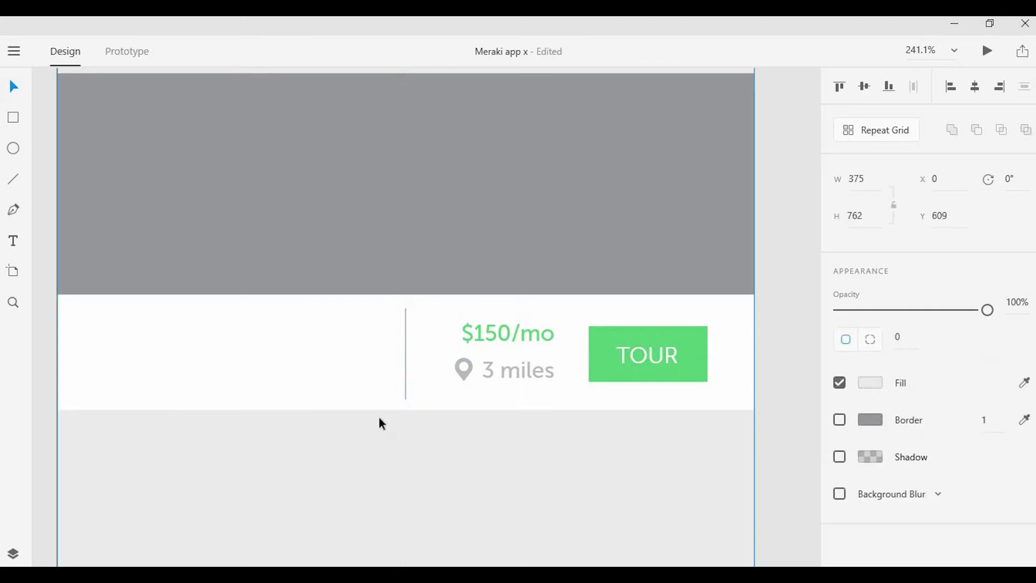
# Place a copy of the small "3 miles" text in the empty area left of the divider, at X 23, Y 831.
pyautogui.scroll(-3, 299, 422)
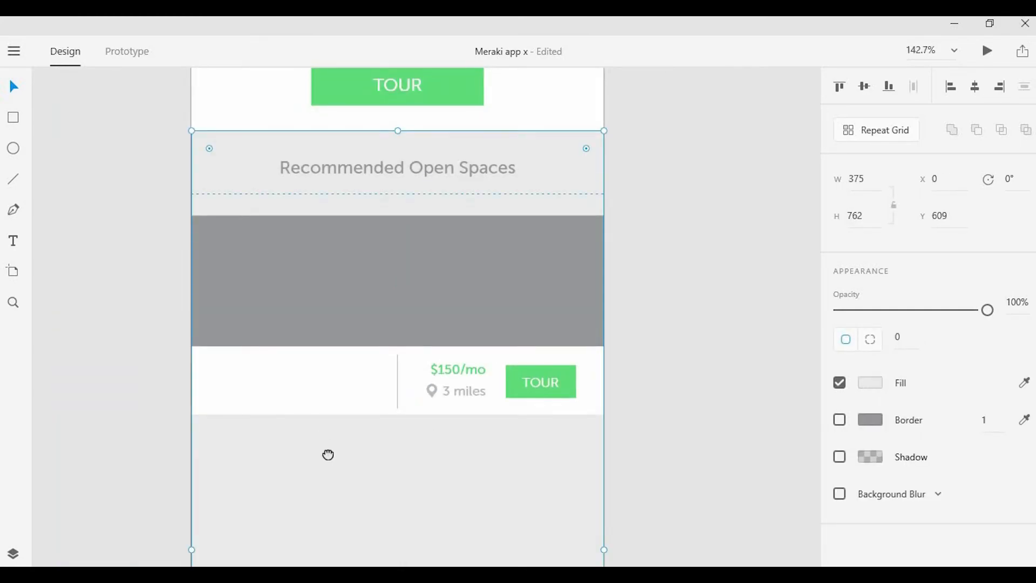
pyautogui.moveTo(329, 454); pyautogui.dragTo(398, 439)
pyautogui.scroll(3, 393, 465)
pyautogui.click(603, 316)
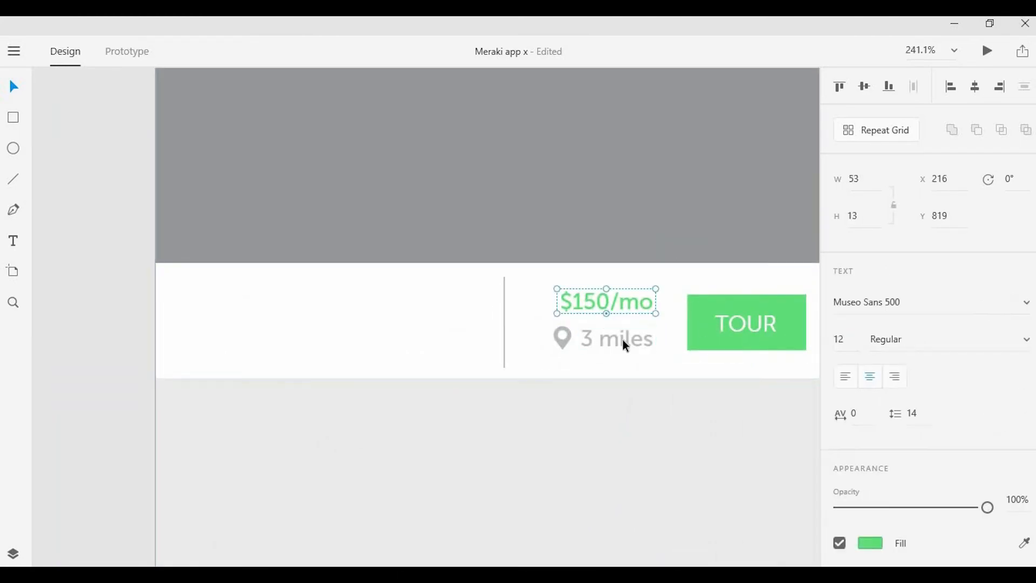
pyautogui.click(626, 342)
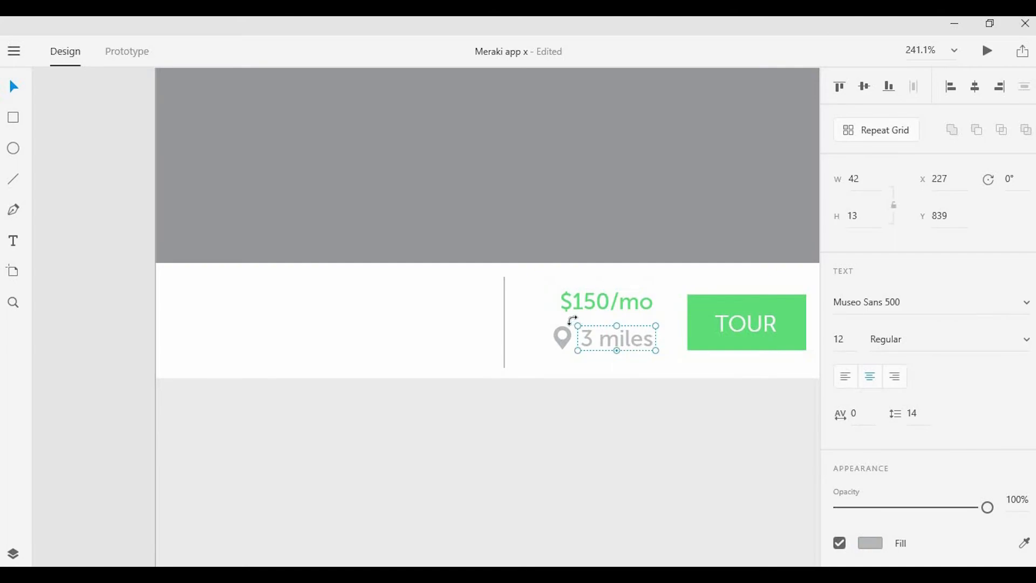
pyautogui.moveTo(626, 340); pyautogui.dragTo(246, 326)
# Replace the text of the copy left of the divider with "Name of creative space".
pyautogui.doubleClick(245, 326)
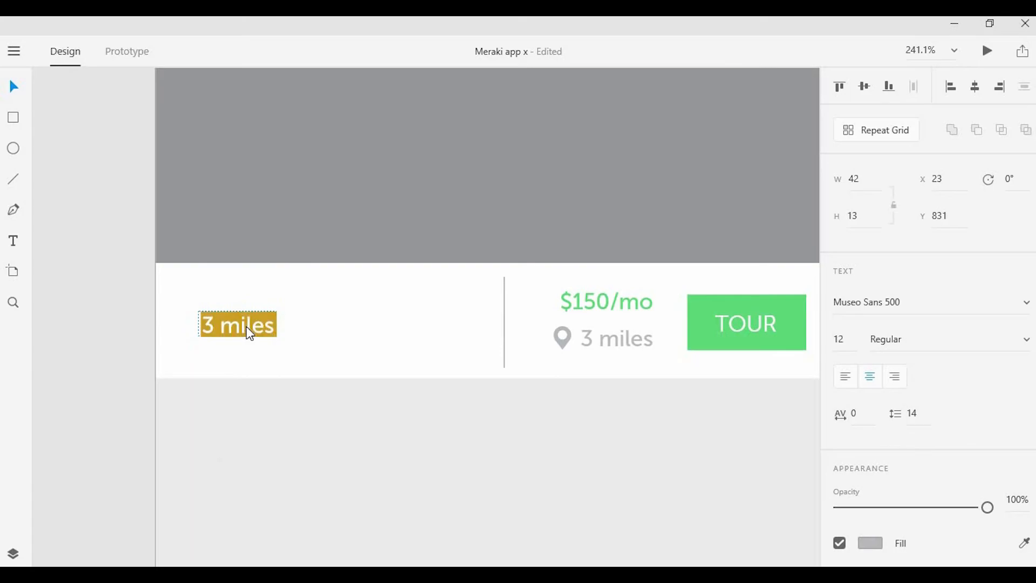
pyautogui.write('C')
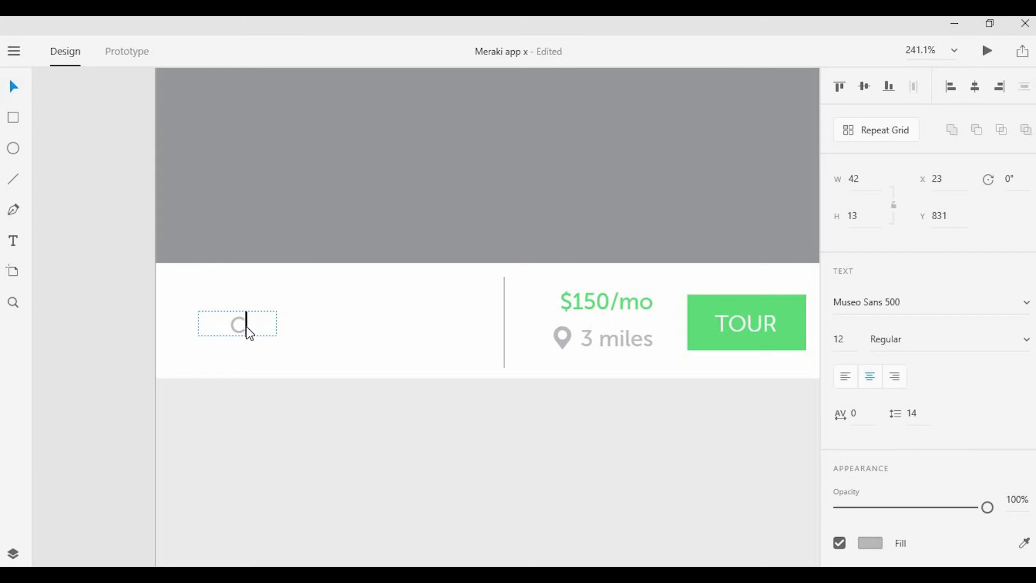
pyautogui.write('a')
pyautogui.press('BackSpace')
pyautogui.press('BackSpace')
pyautogui.write('Name of creativ')
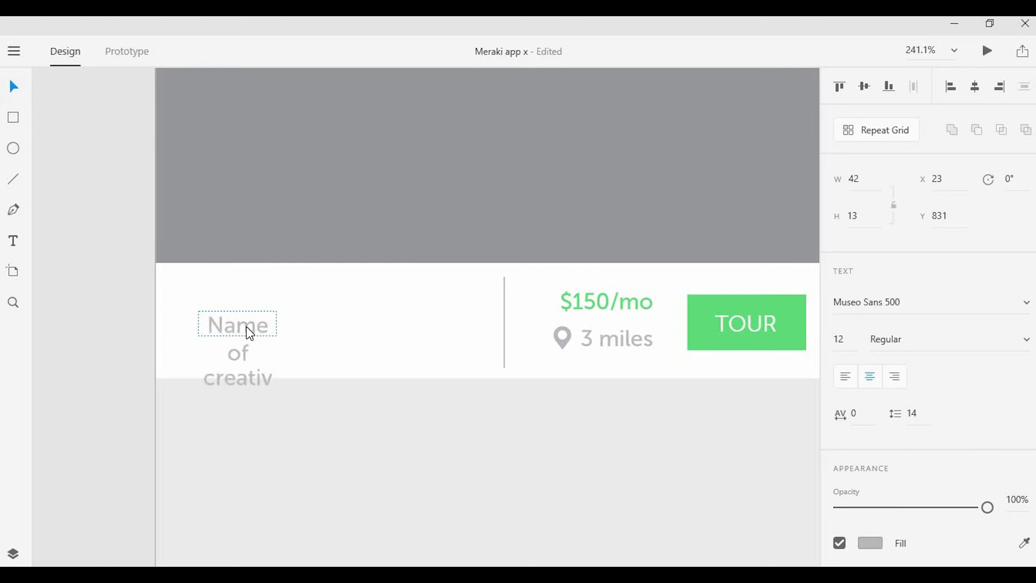
pyautogui.write('e space')
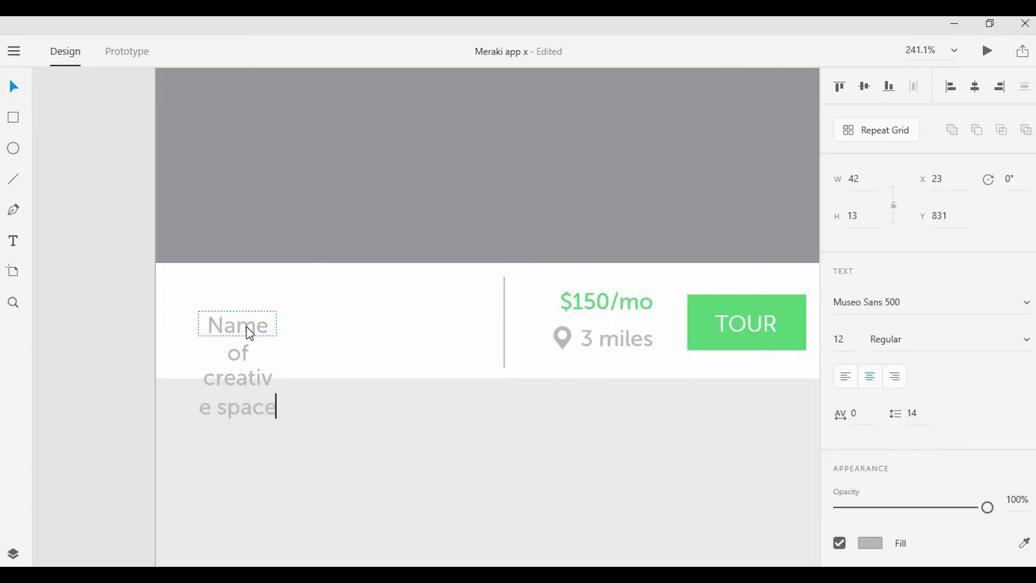
pyautogui.press('Escape')
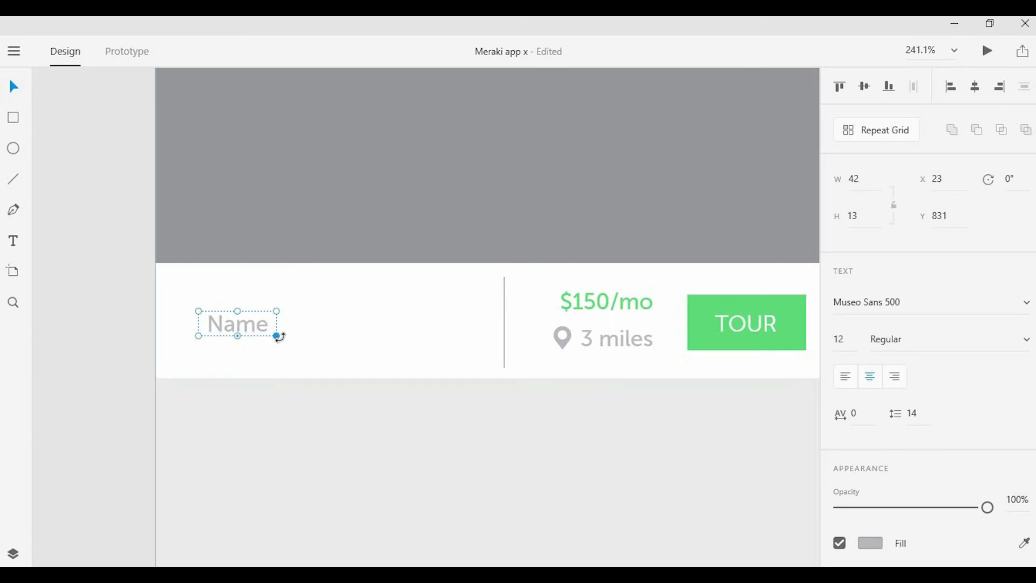
# Widen the "Name of creative space" text box to about 119 and set its text to Museo Sans 700 at size 14.
pyautogui.scroll(3, 277, 342)
pyautogui.moveTo(271, 308); pyautogui.dragTo(588, 323)
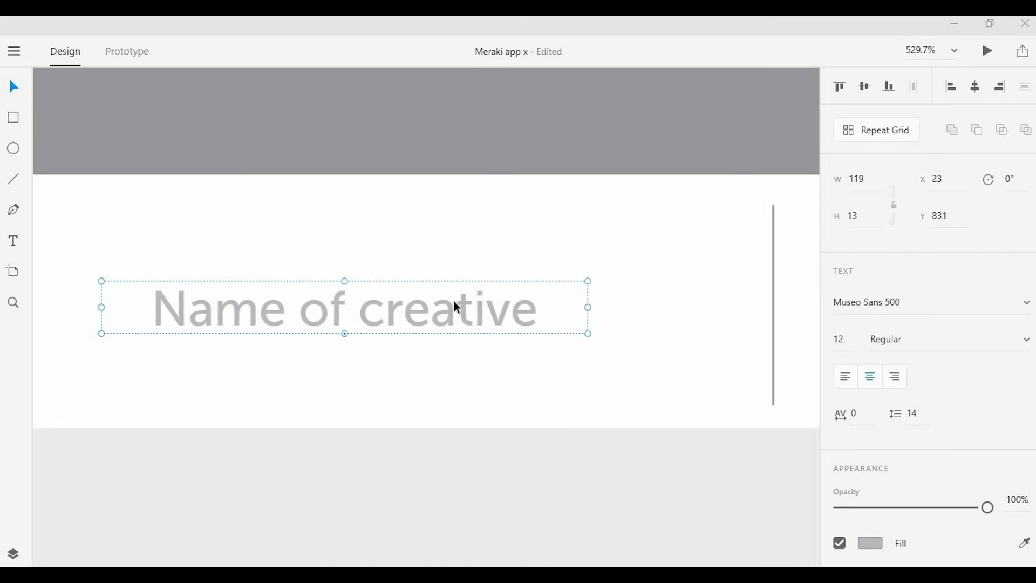
pyautogui.write('1')
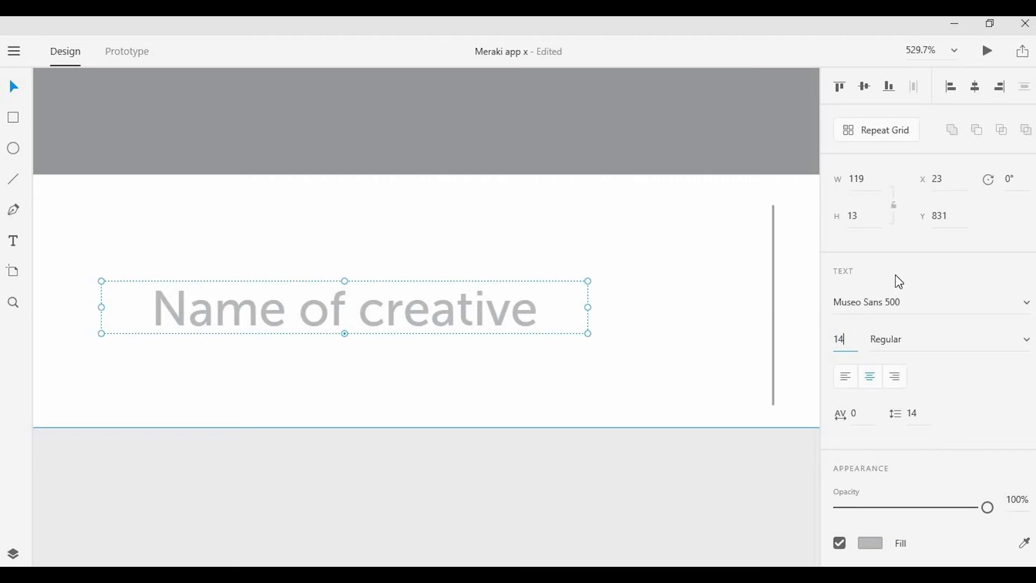
pyautogui.press('Return')
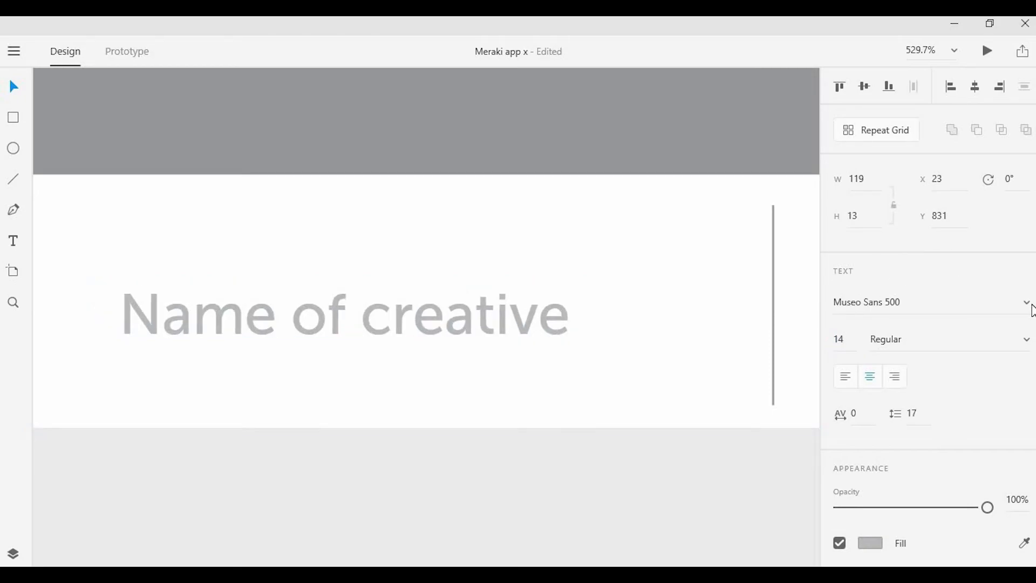
pyautogui.click(1027, 304)
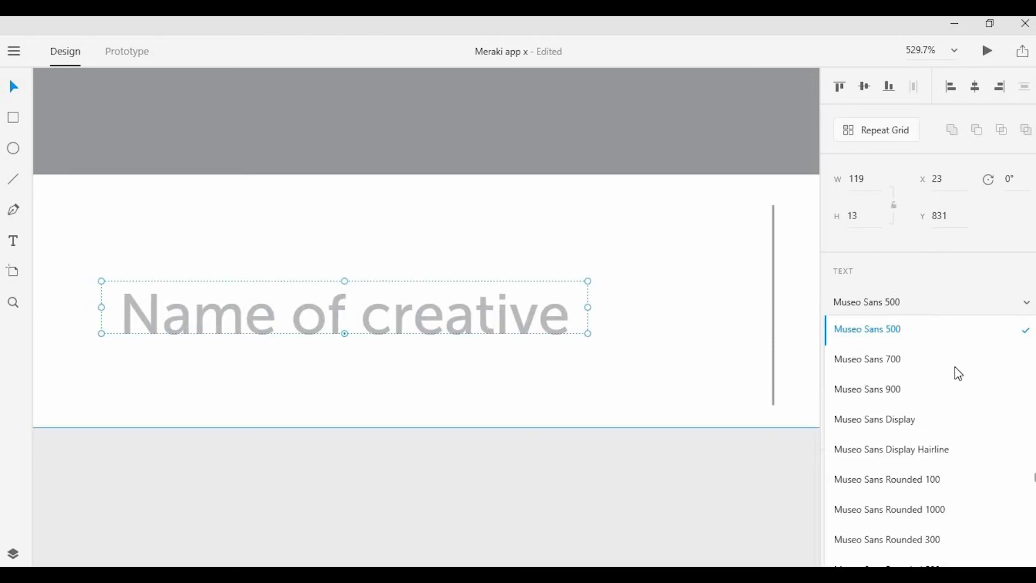
pyautogui.click(849, 357)
pyautogui.click(529, 319)
pyautogui.click(529, 319)
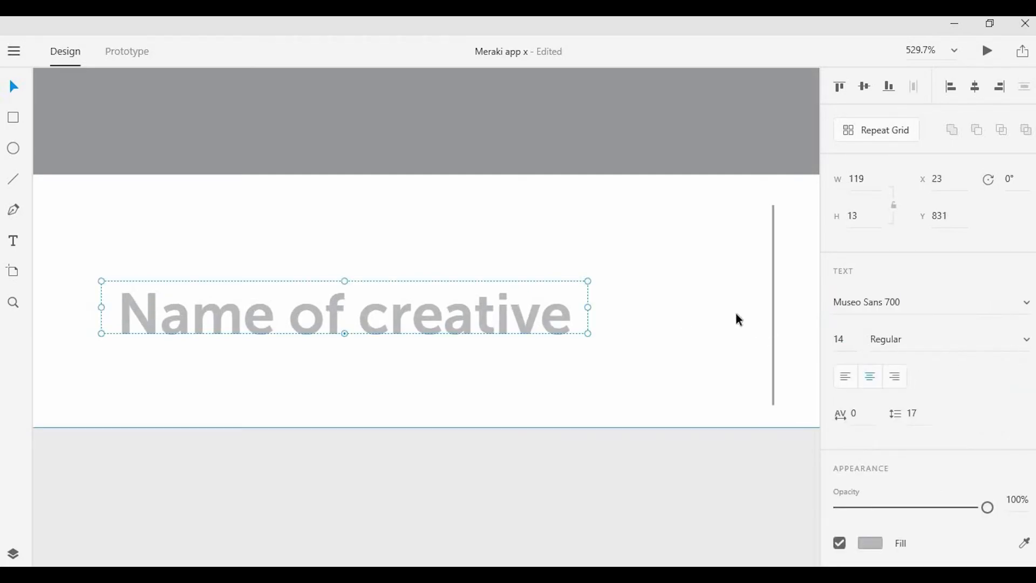
# Widen the creative space name's text box to about 168, left-align the text, and move it to X 14.
pyautogui.moveTo(590, 307); pyautogui.dragTo(788, 308)
pyautogui.click(845, 376)
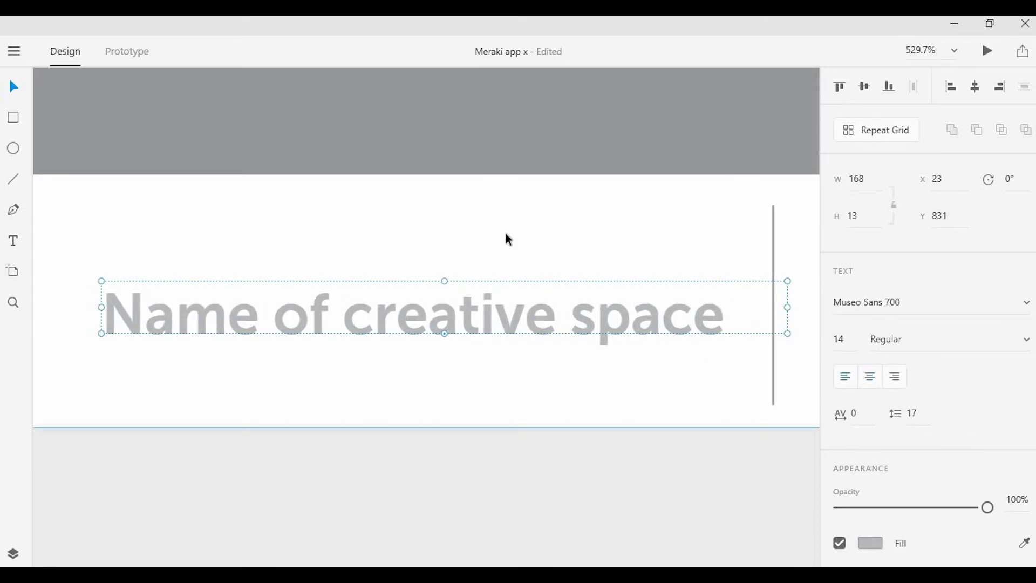
pyautogui.click(505, 232)
pyautogui.scroll(-3, 505, 233)
pyautogui.moveTo(493, 282); pyautogui.dragTo(471, 281)
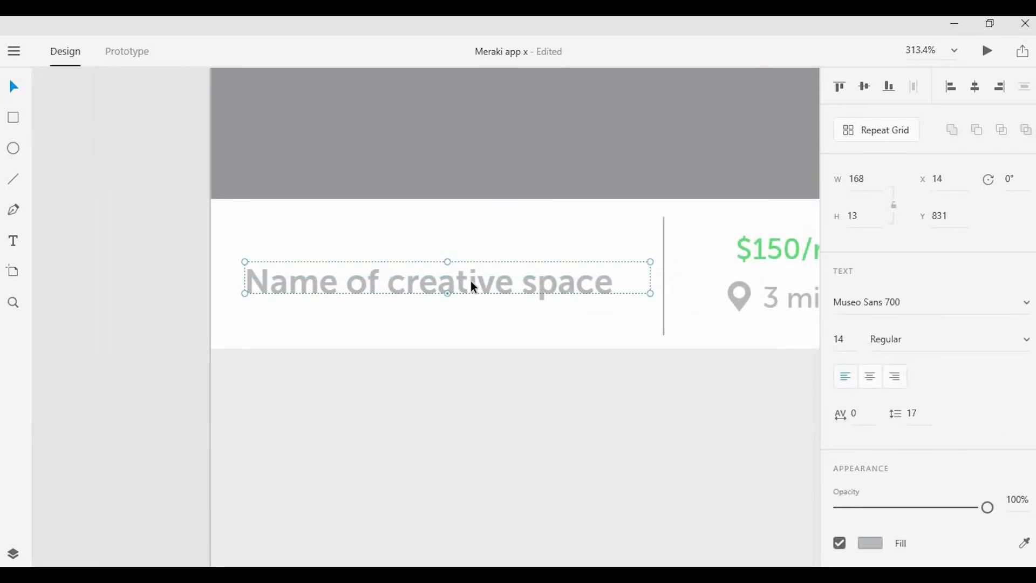
pyautogui.click(524, 345)
# Lock the light grey background rectangle behind the "Recommended Open Spaces" section.
pyautogui.scroll(-3, 526, 342)
pyautogui.click(353, 312)
pyautogui.moveTo(312, 299); pyautogui.dragTo(118, 352)
pyautogui.scroll(-1, 672, 227)
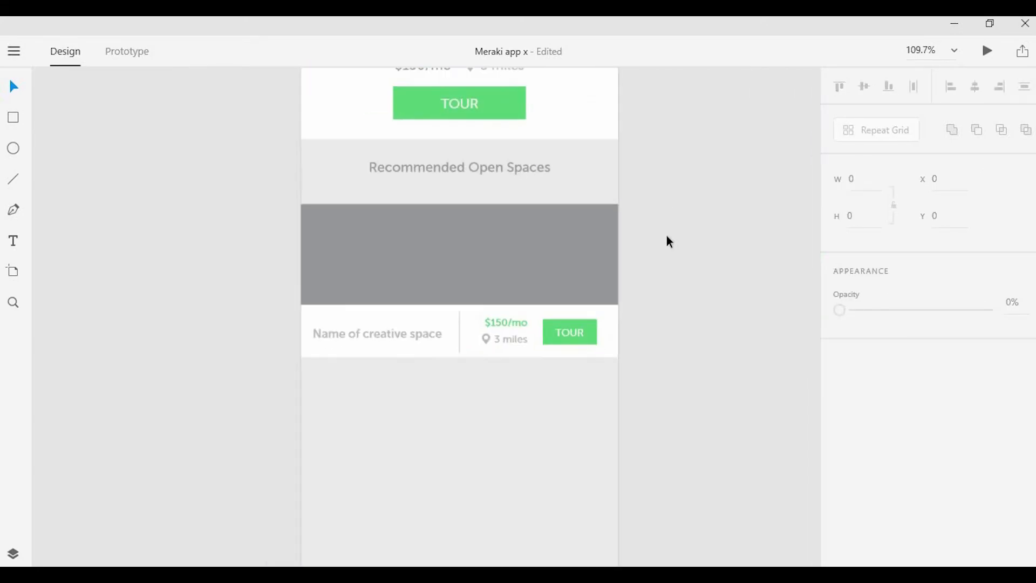
pyautogui.scroll(-3, 676, 223)
pyautogui.scroll(1, 626, 227)
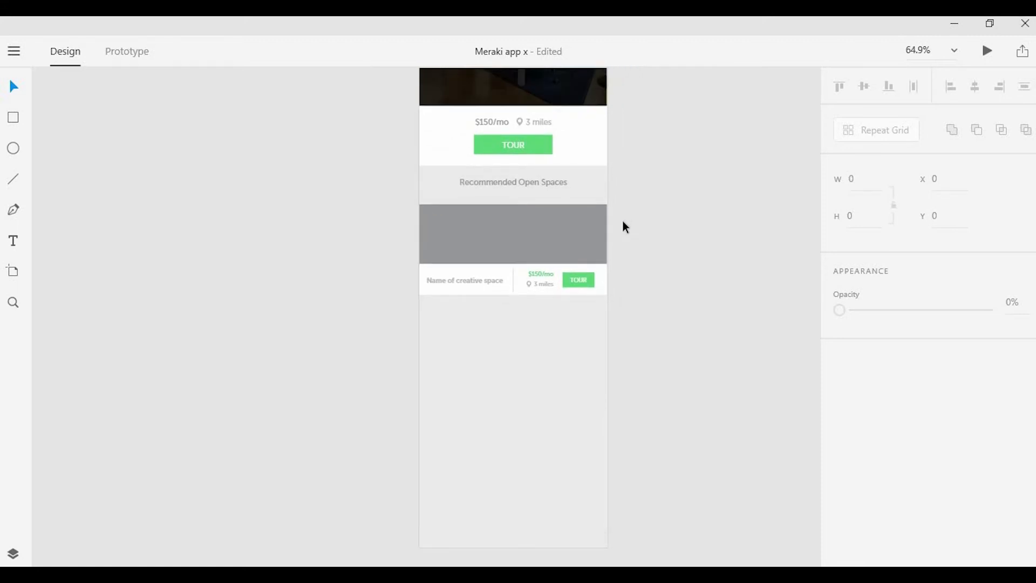
pyautogui.moveTo(626, 224); pyautogui.dragTo(440, 289)
pyautogui.click(635, 347)
pyautogui.click(572, 356)
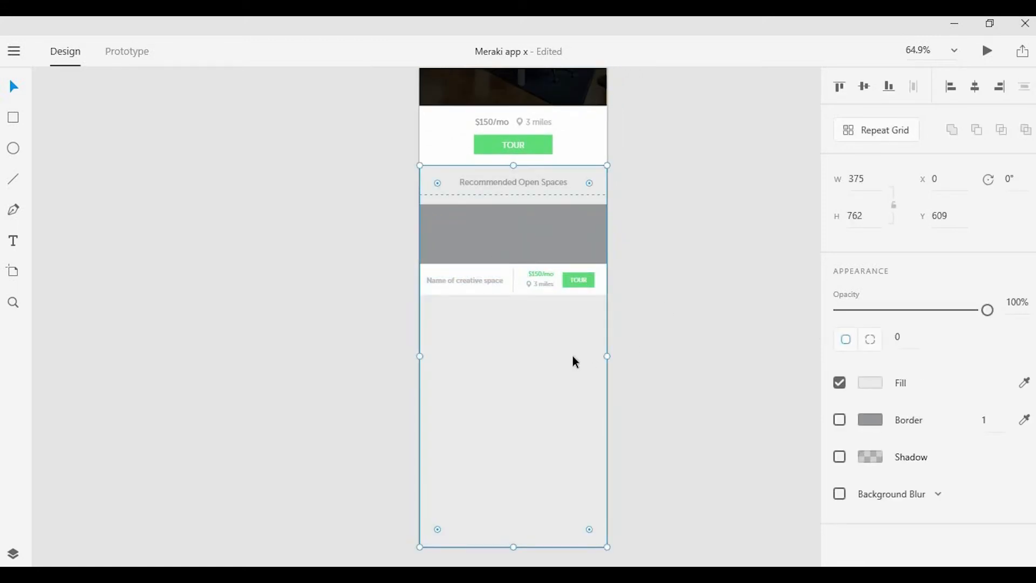
pyautogui.rightClick(572, 355)
pyautogui.click(658, 186)
# Turn the whole creative space card into a vertical repeat grid of three cards with a total height of 583.
pyautogui.moveTo(644, 216); pyautogui.dragTo(388, 300)
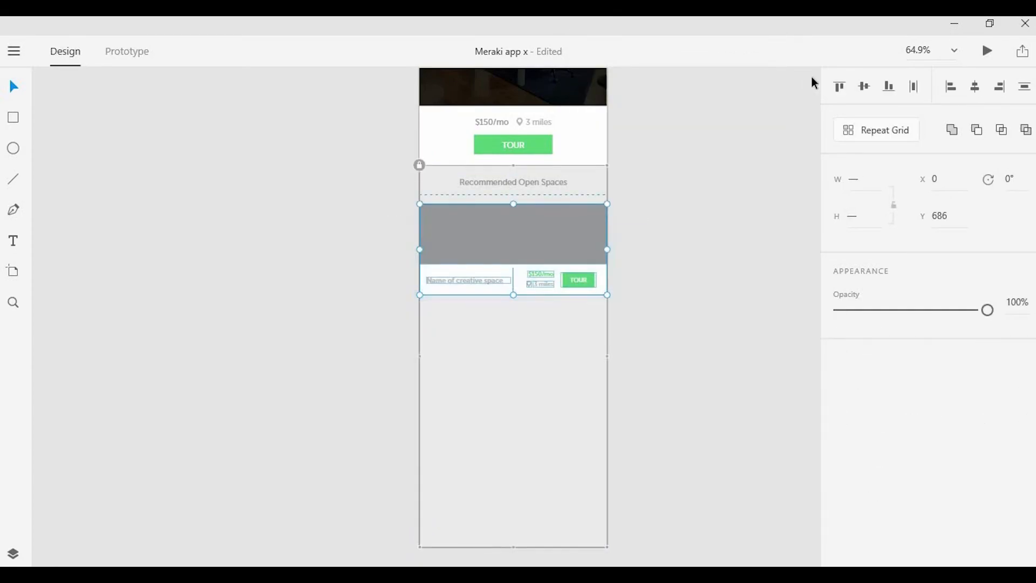
pyautogui.click(883, 141)
pyautogui.moveTo(501, 294); pyautogui.dragTo(535, 499)
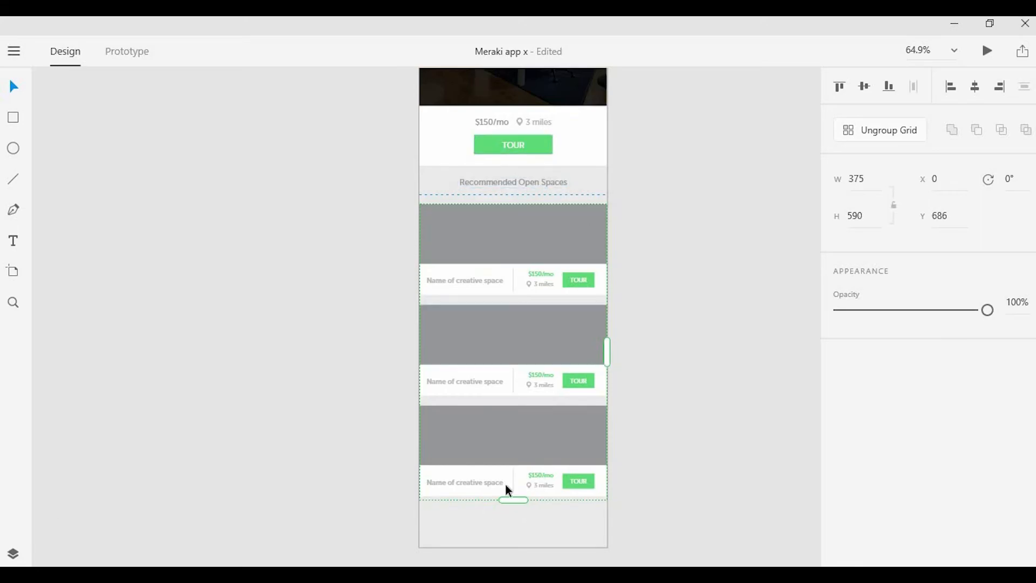
pyautogui.scroll(5, 518, 497)
pyautogui.moveTo(517, 507); pyautogui.dragTo(519, 496)
pyautogui.scroll(-4, 661, 382)
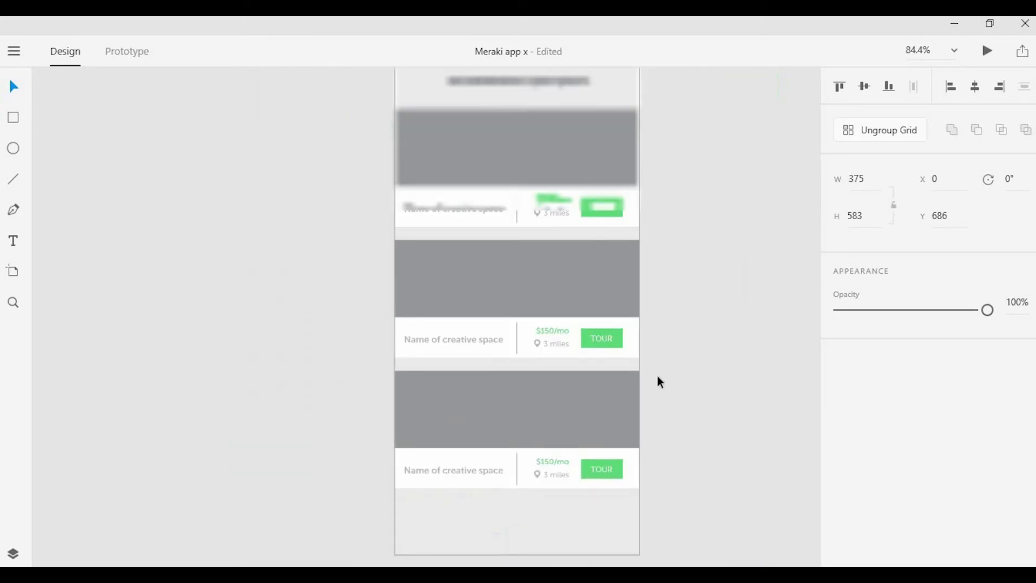
# Shorten the artboard to a height of 1269 so it ends at the bottom edge of the last card.
pyautogui.click(873, 132)
pyautogui.scroll(-2, 597, 451)
pyautogui.click(601, 449)
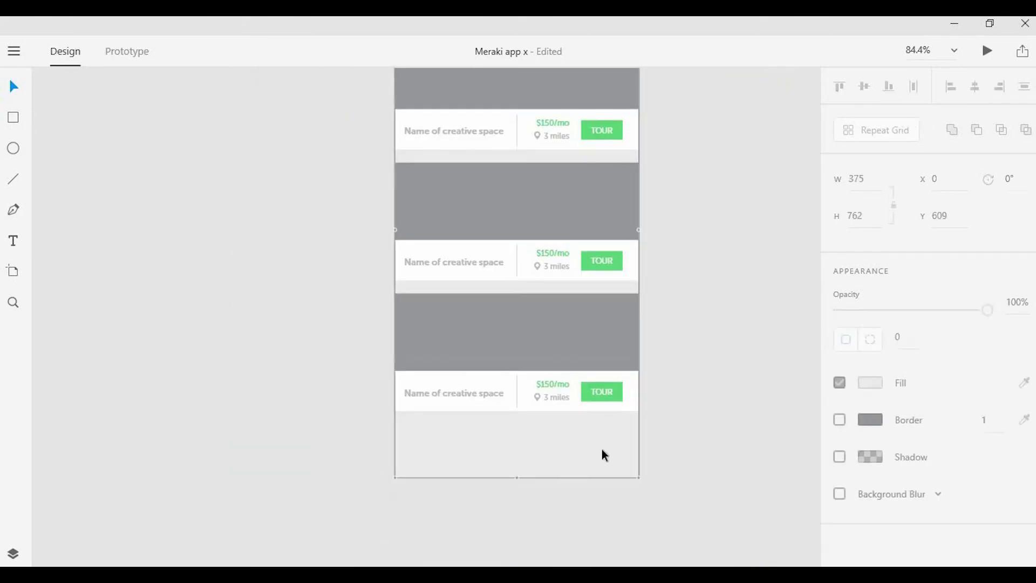
pyautogui.scroll(-4, 549, 444)
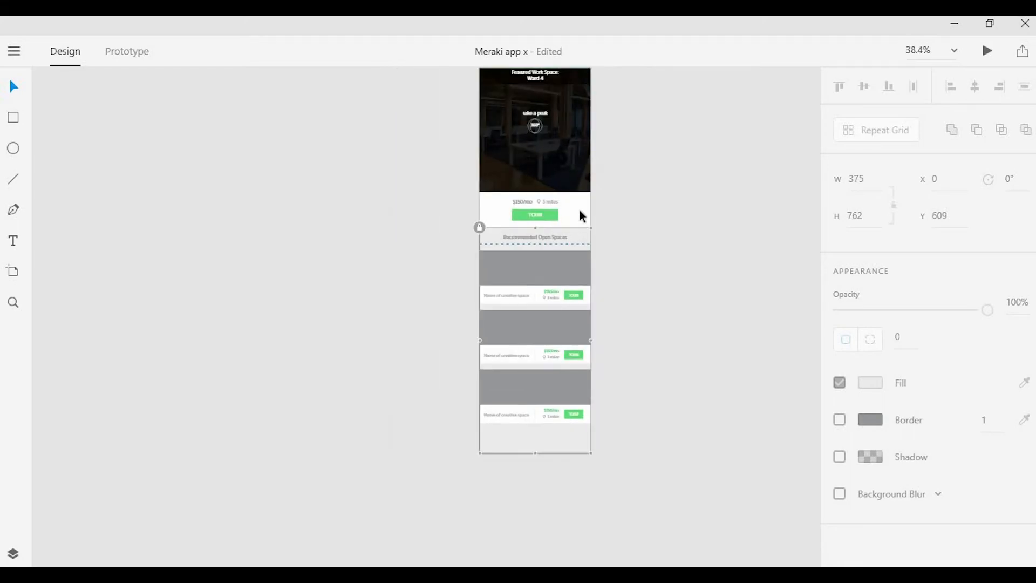
pyautogui.click(580, 210)
pyautogui.scroll(1, 533, 493)
pyautogui.moveTo(536, 467); pyautogui.dragTo(522, 404)
pyautogui.scroll(6, 538, 450)
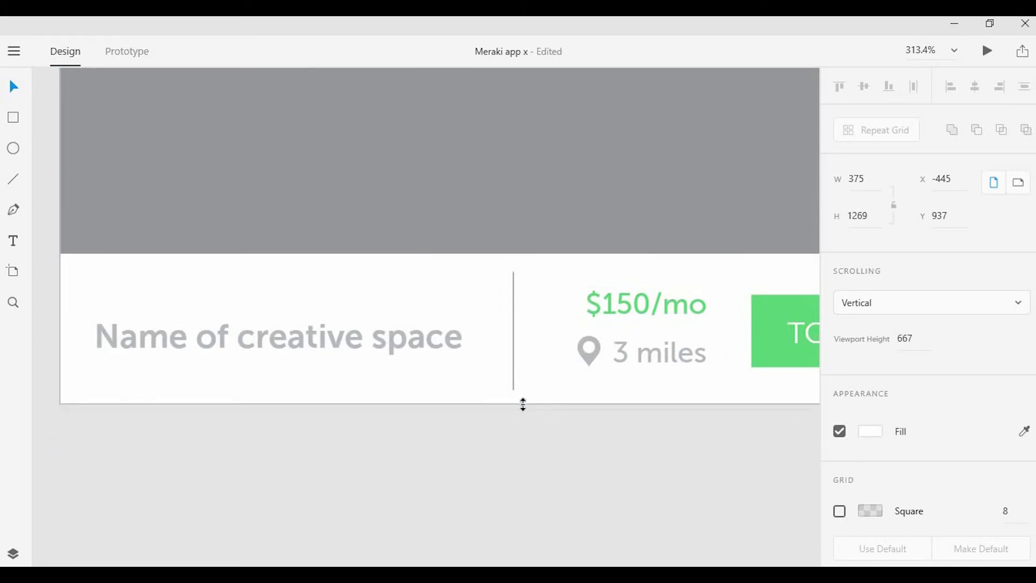
pyautogui.scroll(-8, 523, 403)
pyautogui.click(655, 278)
pyautogui.scroll(2, 656, 277)
pyautogui.scroll(1, 647, 285)
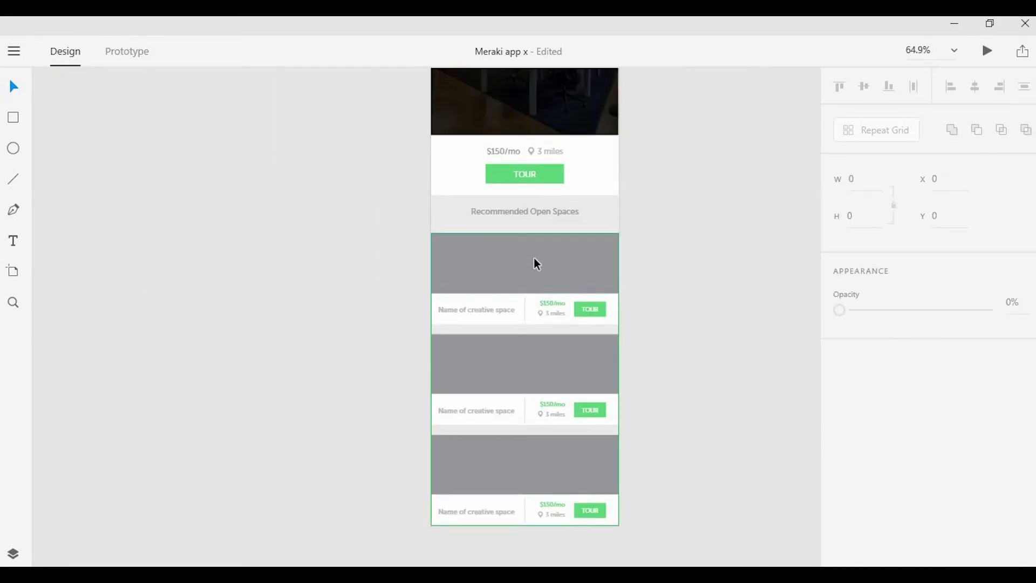
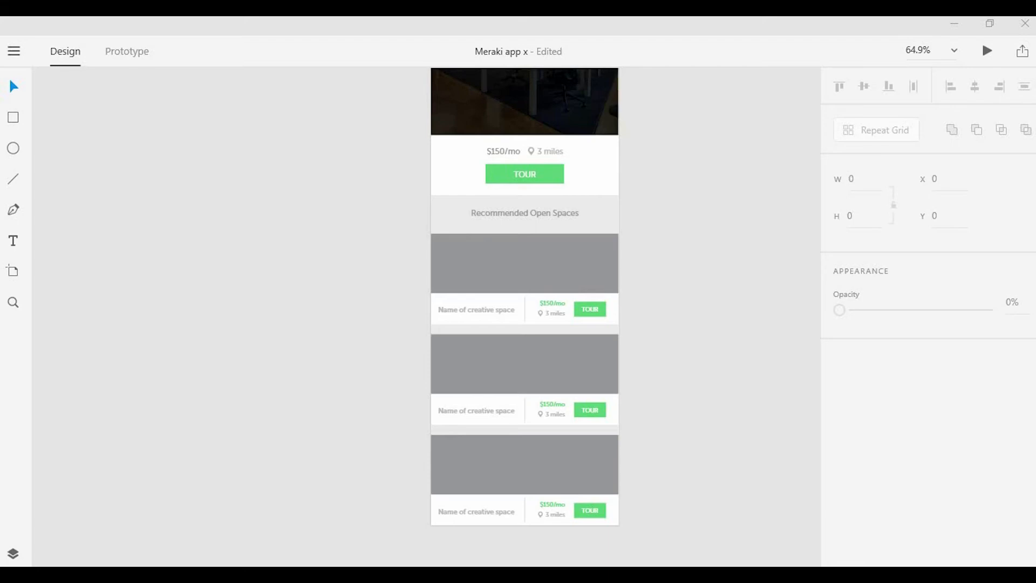
pyautogui.moveTo(291, 223); pyautogui.dragTo(622, 277)
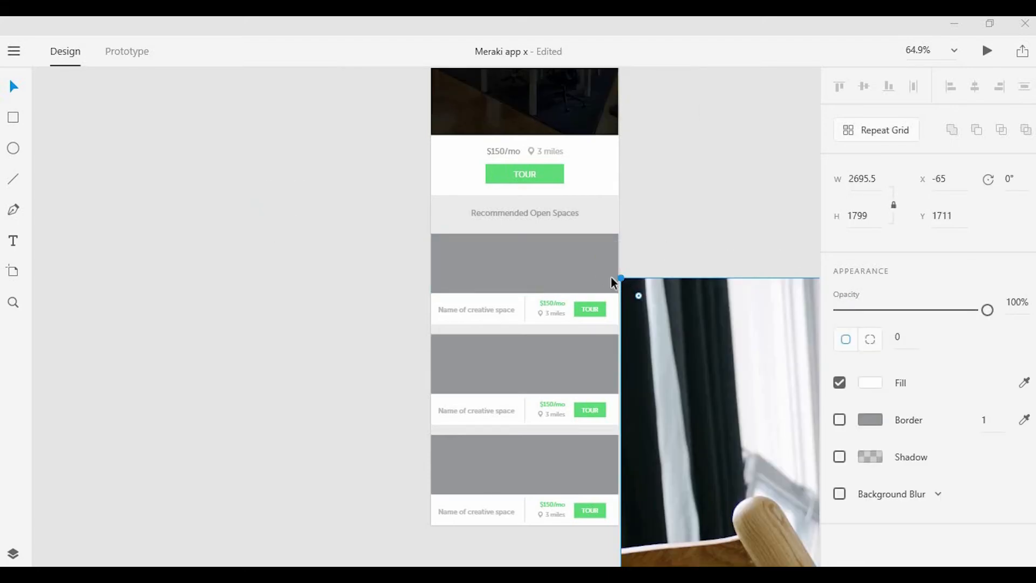
pyautogui.click(657, 246)
pyautogui.hotkey('ctrl', 'z')
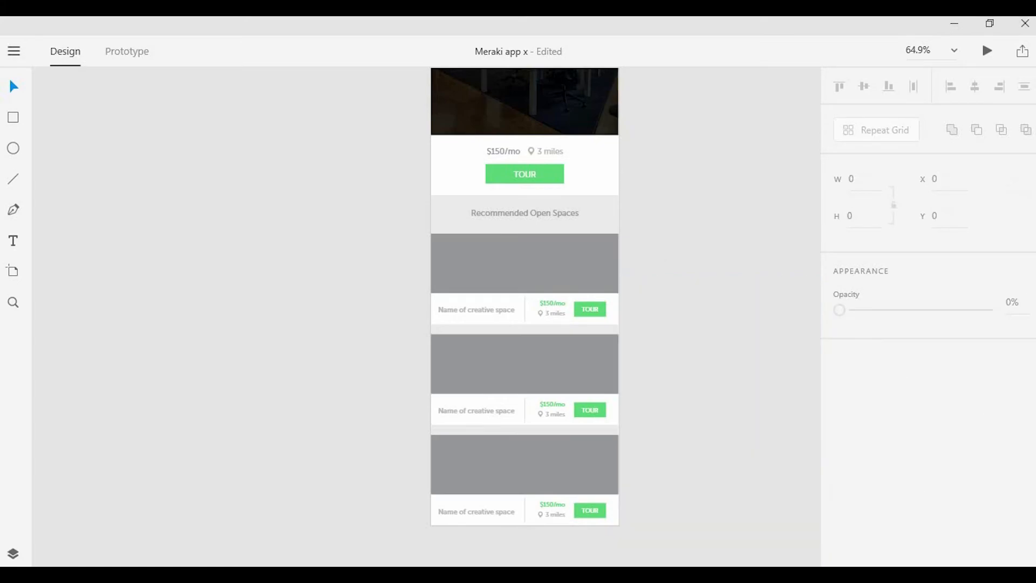
# Fill the grey image areas of the three repeated cards with the three interior photos.
pyautogui.moveTo(488, 245)
pyautogui.mouseDown()
pyautogui.moveTo(482, 218)
pyautogui.moveTo(493, 248)
pyautogui.mouseUp()
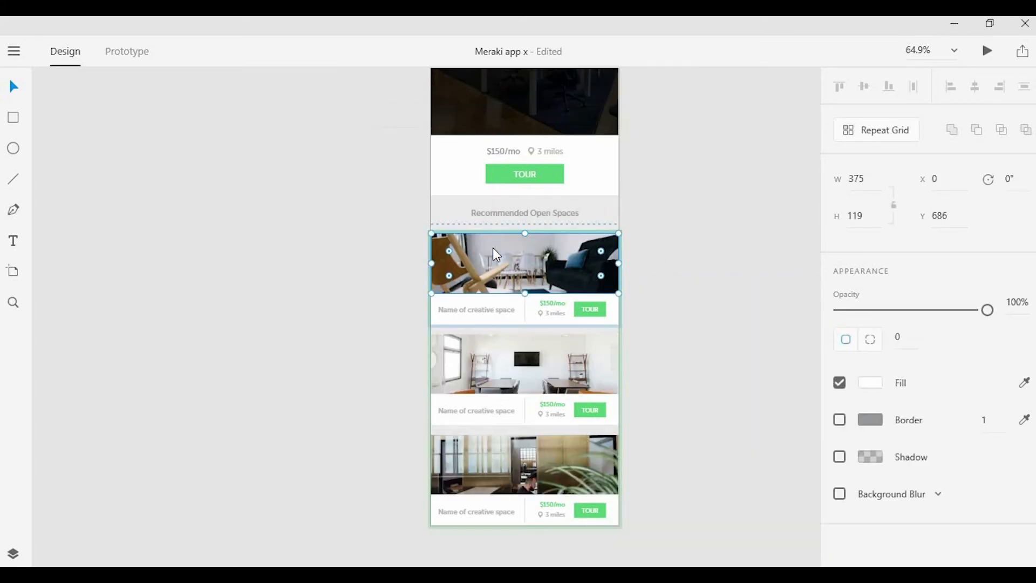
pyautogui.click(413, 260)
# Import the space names into the repeated cards: "The Grind Cowork Space", "WurkHub Digital" and "The Underground".
pyautogui.scroll(5, 492, 313)
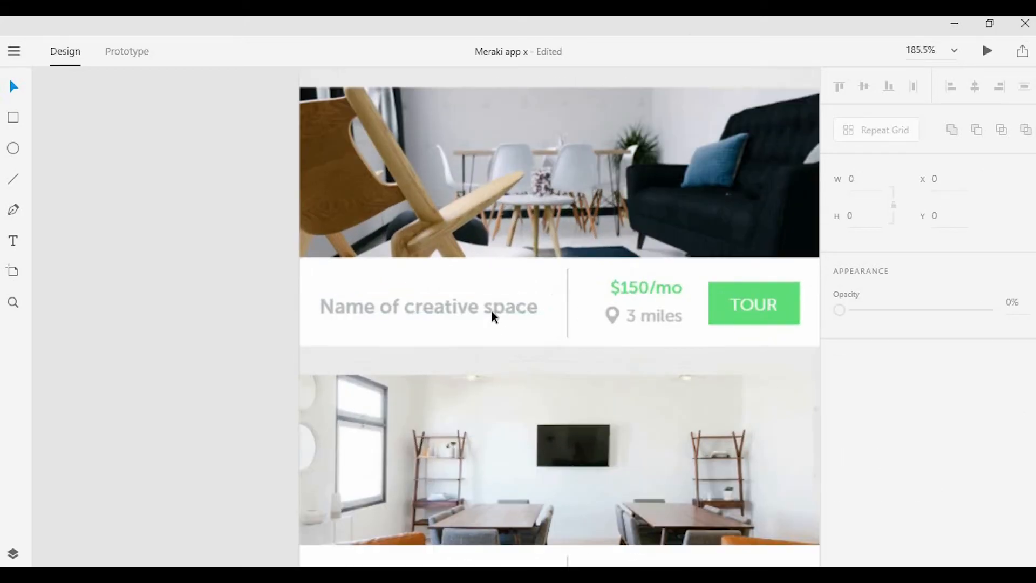
pyautogui.click(492, 312)
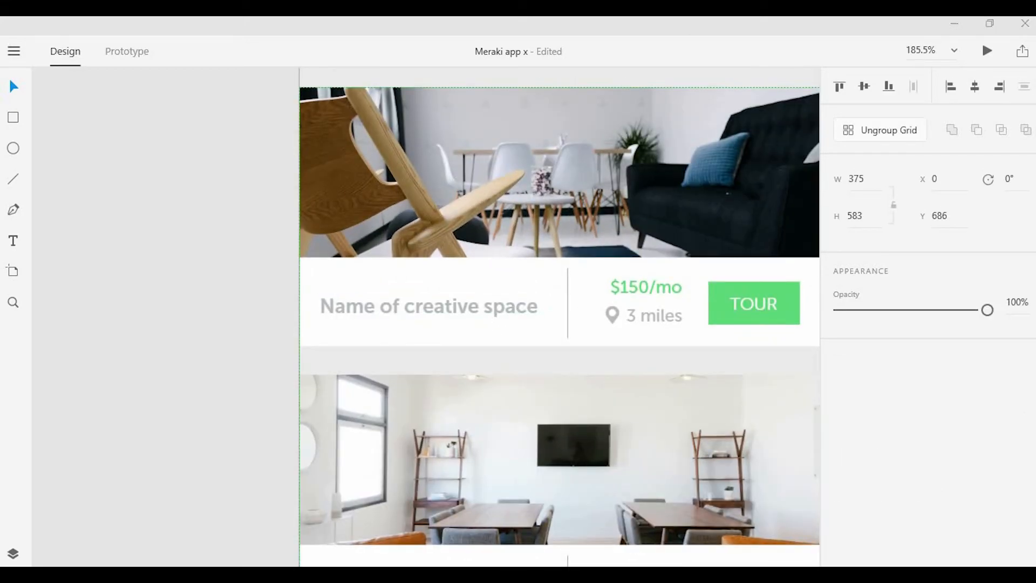
pyautogui.moveTo(194, 240); pyautogui.dragTo(407, 312)
pyautogui.scroll(-1, 408, 313)
pyautogui.scroll(-2, 406, 313)
pyautogui.scroll(-4, 300, 359)
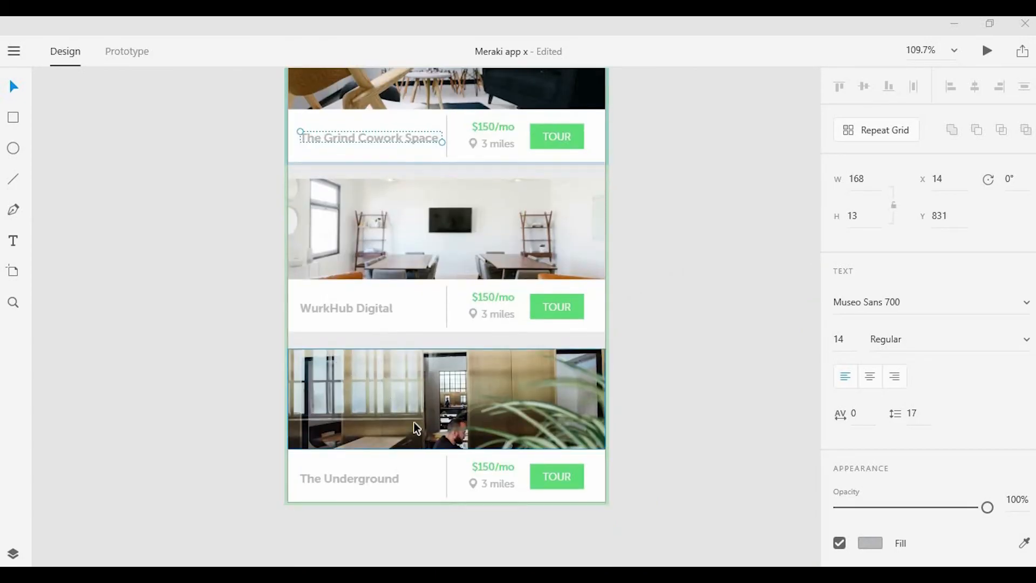
# Center-align the space names in the repeated cards.
pyautogui.scroll(2, 413, 422)
pyautogui.scroll(2, 385, 259)
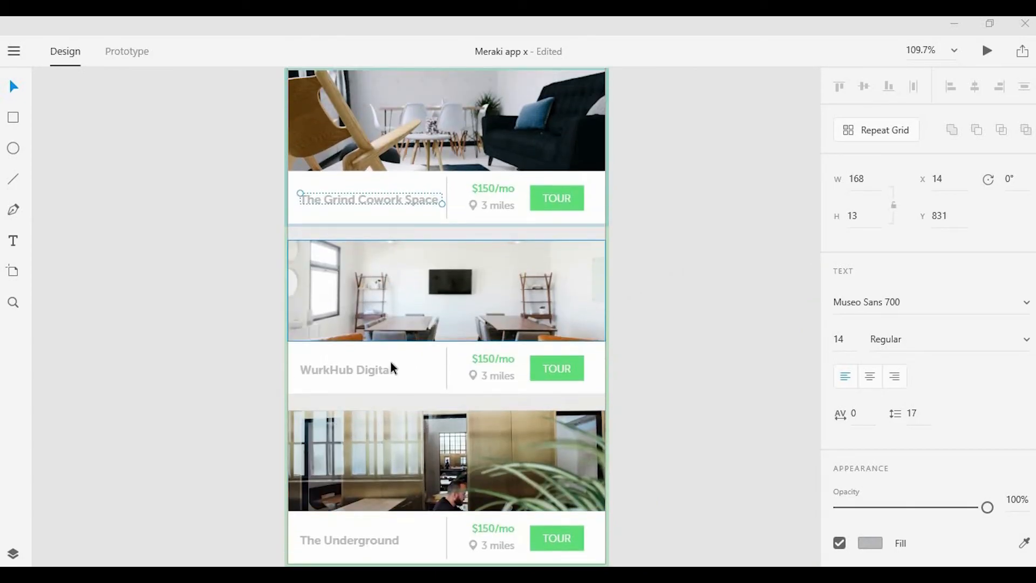
pyautogui.scroll(1, 370, 215)
pyautogui.click(870, 376)
pyautogui.click(225, 222)
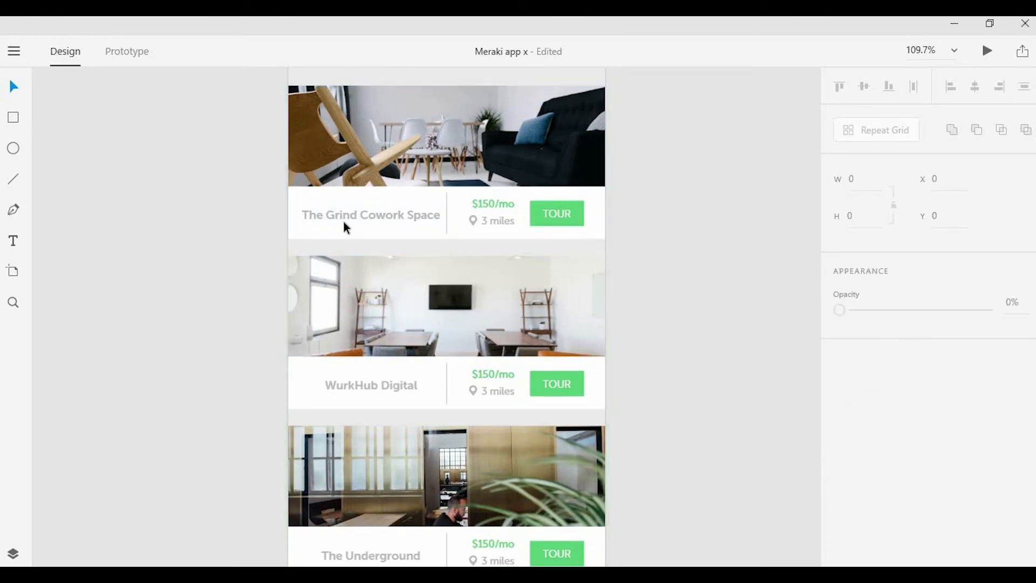
# Shift the space name text in the repeated cards slightly left to X 11.
pyautogui.click(405, 218)
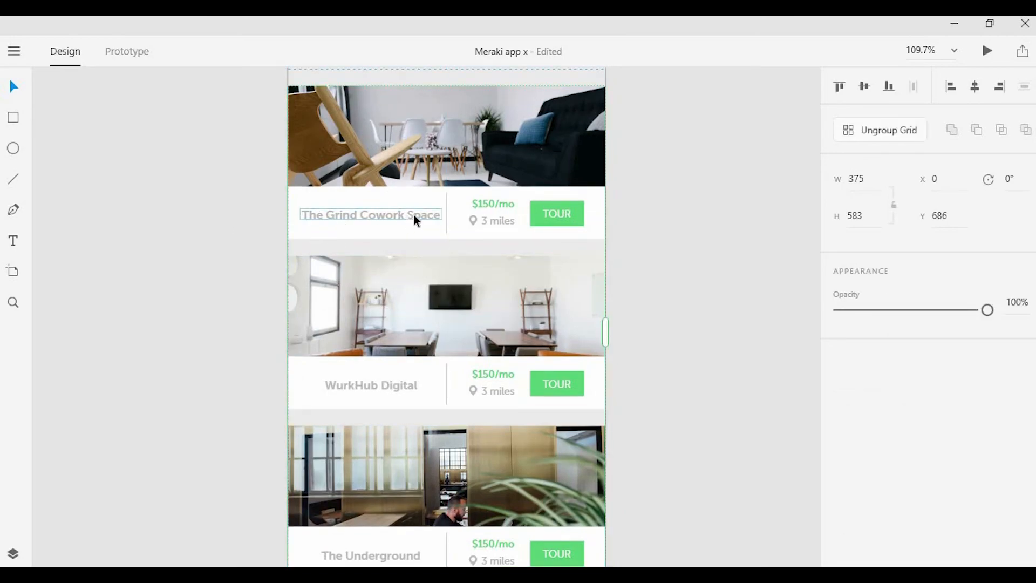
pyautogui.doubleClick(414, 215)
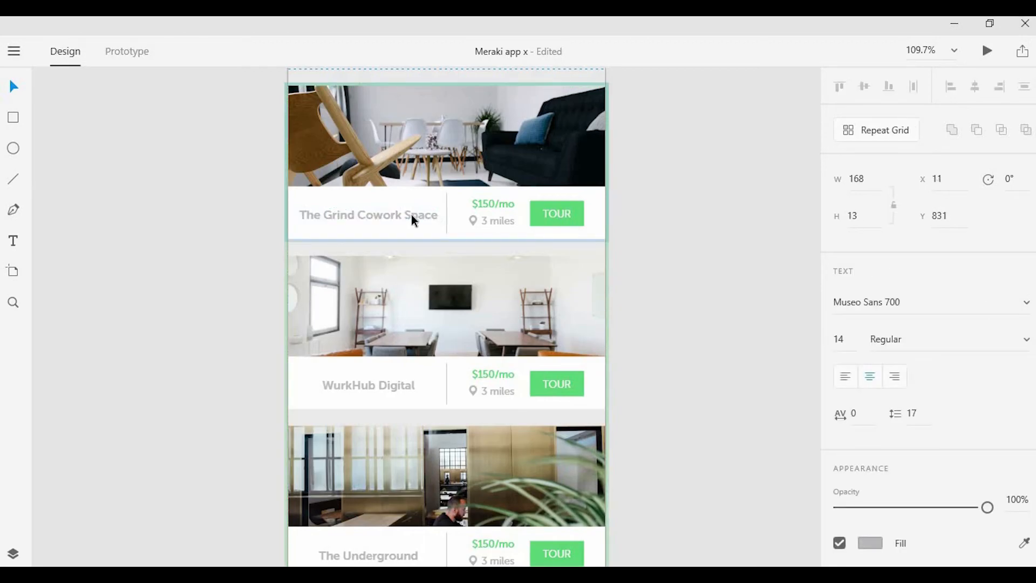
pyautogui.click(235, 261)
pyautogui.scroll(-2, 236, 262)
pyautogui.scroll(-2, 235, 265)
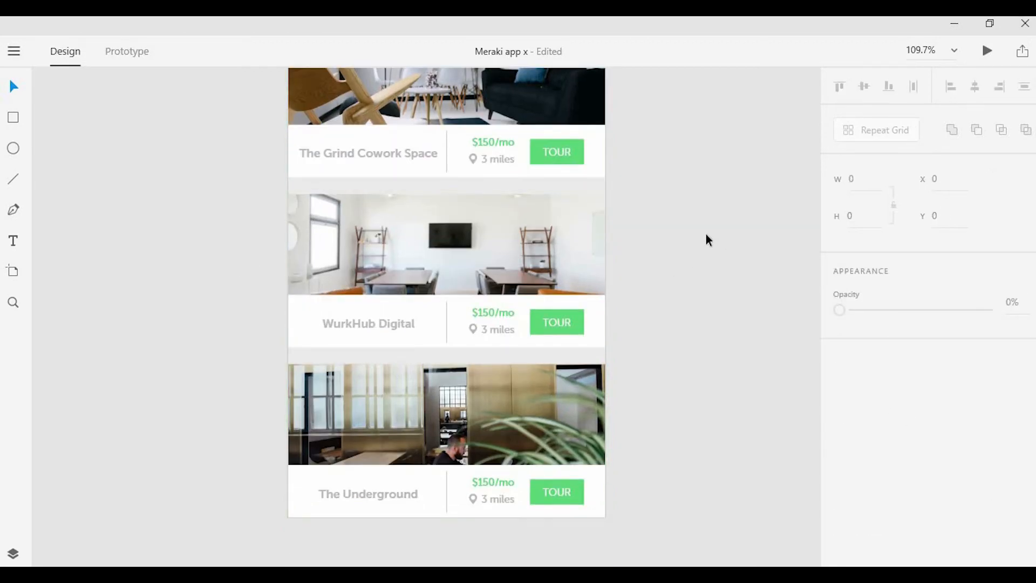
# Save the "Meraki app x" document.
pyautogui.click(527, 237)
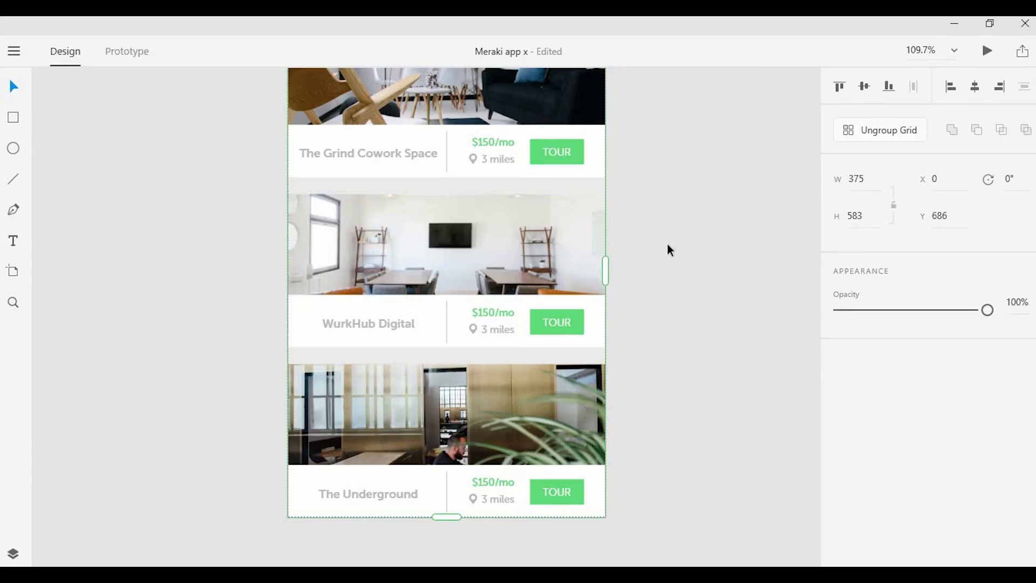
pyautogui.click(669, 249)
pyautogui.hotkey('ctrl', 's')
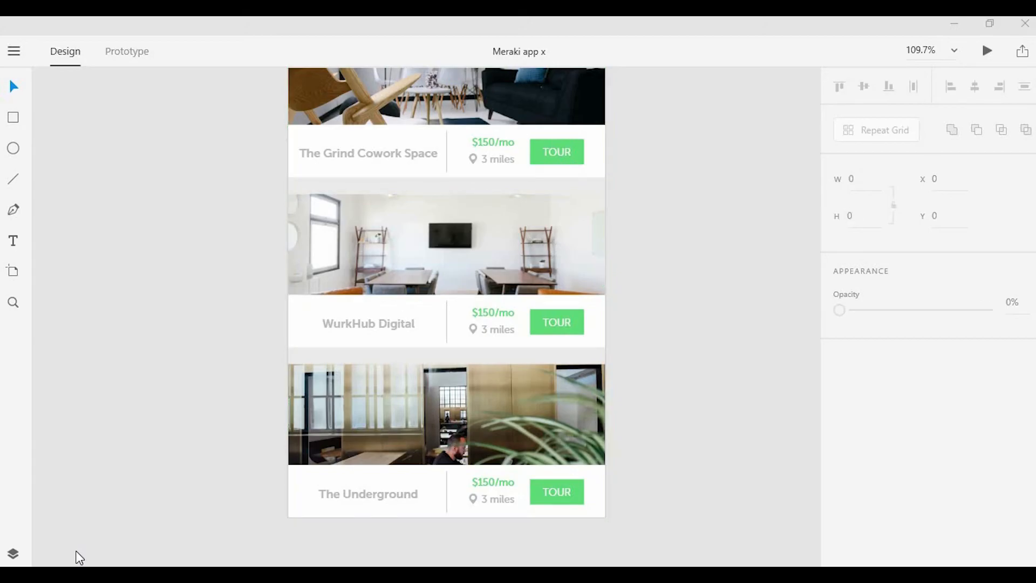
# Change the fill of the space names in the repeated cards to the saved medium grey swatch.
pyautogui.click(391, 323)
pyautogui.scroll(5, 394, 327)
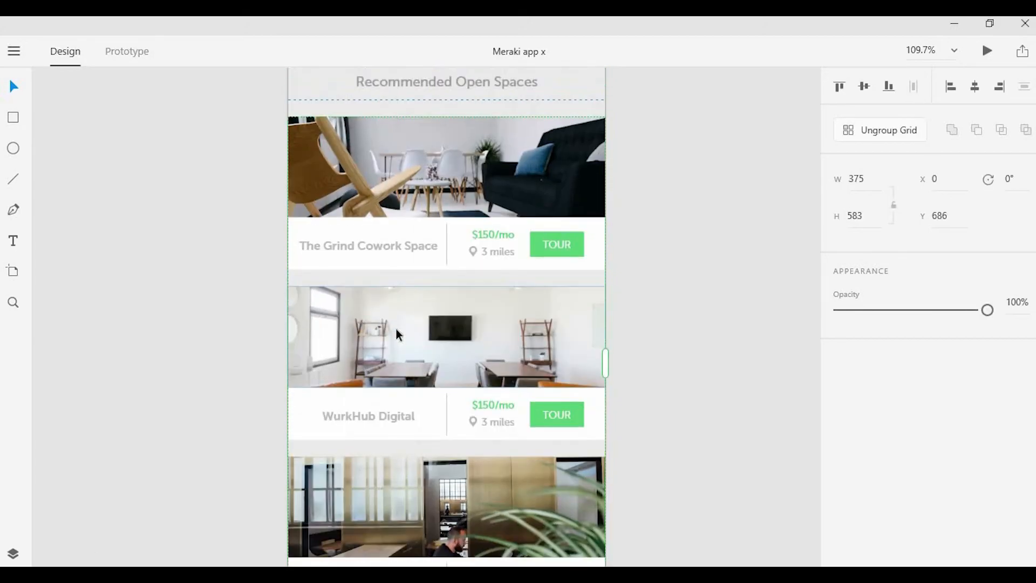
pyautogui.scroll(5, 389, 324)
pyautogui.doubleClick(381, 274)
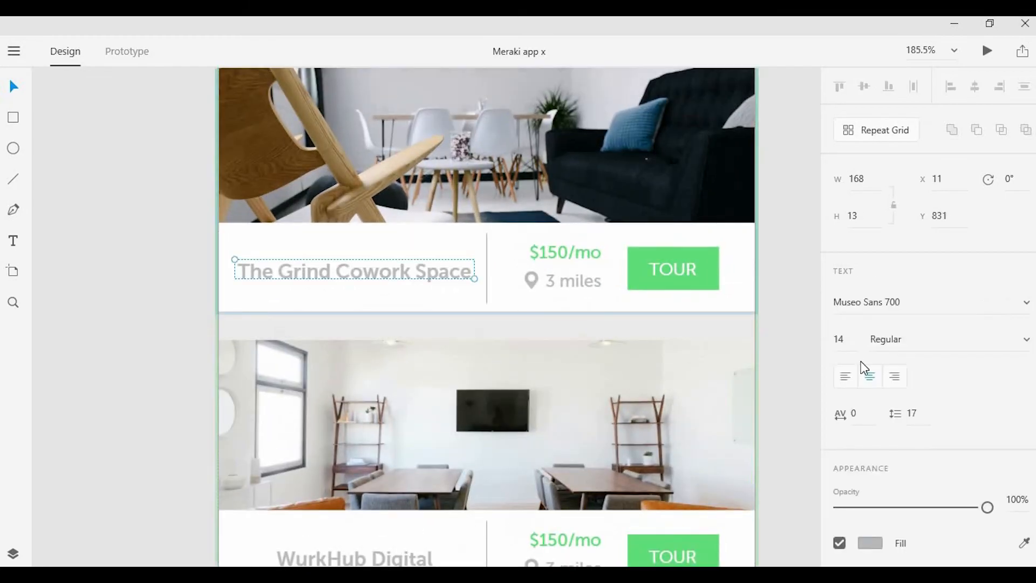
pyautogui.click(870, 543)
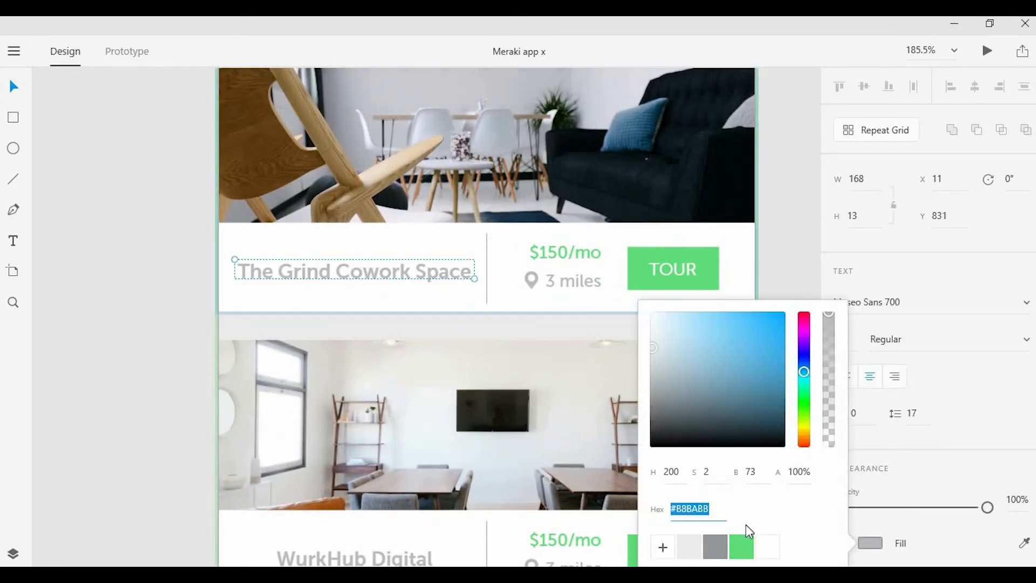
pyautogui.click(713, 551)
pyautogui.click(146, 298)
pyautogui.scroll(-4, 443, 252)
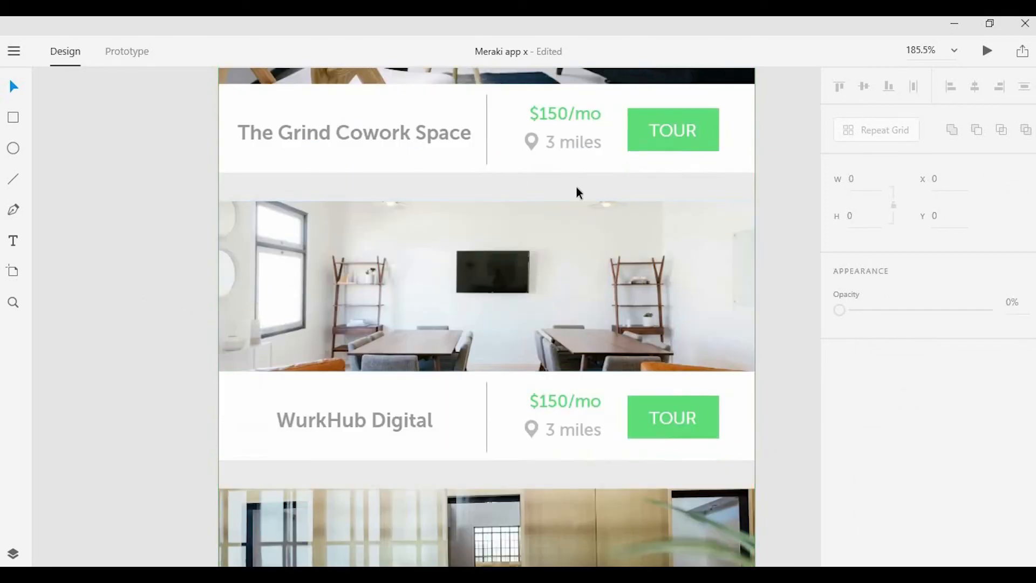
# Change the distance on the WurkHub Digital card to 5 miles.
pyautogui.scroll(-3, 593, 286)
pyautogui.scroll(5, 544, 308)
pyautogui.click(541, 303)
pyautogui.doubleClick(542, 308)
pyautogui.doubleClick(544, 310)
pyautogui.moveTo(525, 300); pyautogui.dragTo(489, 298)
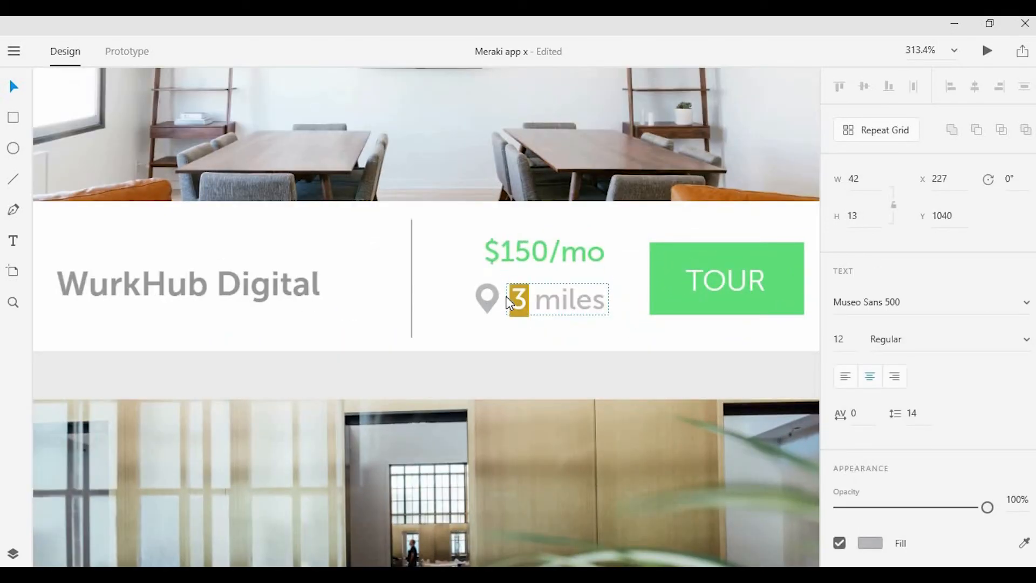
pyautogui.write('5')
pyautogui.press('Escape')
# Change the distance on The Underground card to 6 miles.
pyautogui.scroll(-3, 588, 367)
pyautogui.scroll(-3, 590, 363)
pyautogui.doubleClick(528, 369)
pyautogui.moveTo(529, 369); pyautogui.dragTo(510, 369)
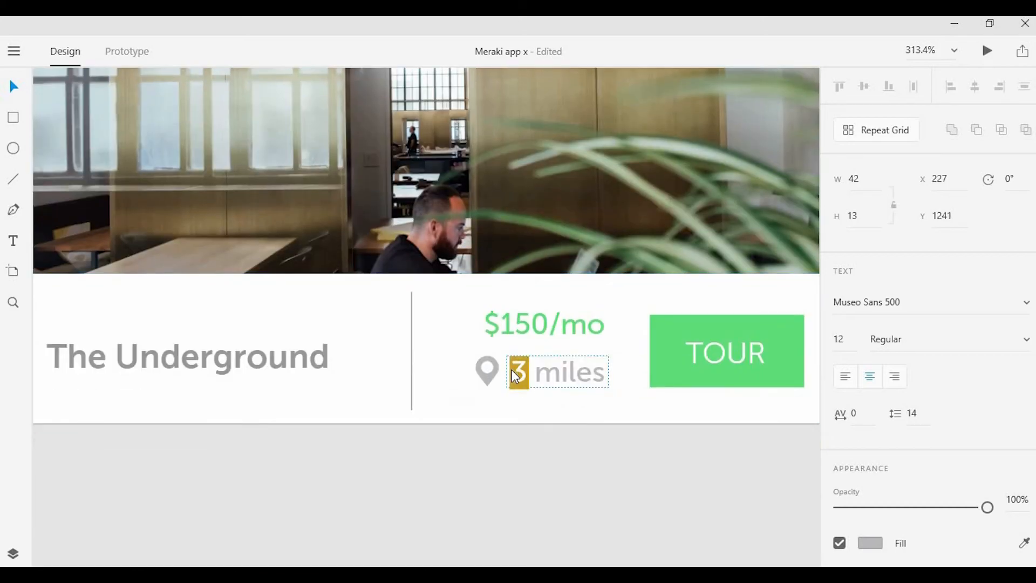
pyautogui.write('6')
pyautogui.press('Escape')
# Duplicate the Home artboard and place the copy beside the original.
pyautogui.scroll(-5, 504, 294)
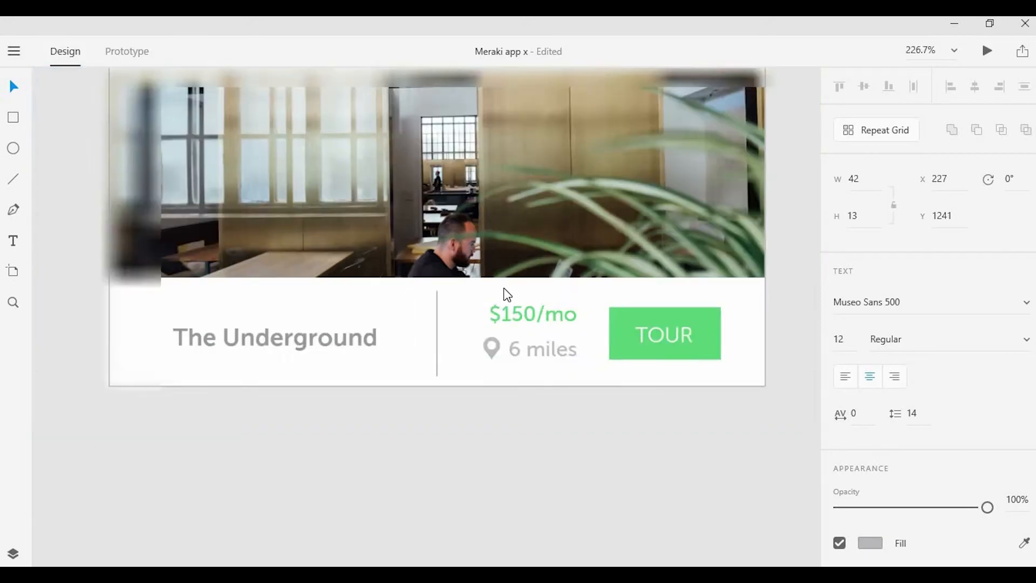
pyautogui.scroll(5, 582, 251)
pyautogui.press('Escape')
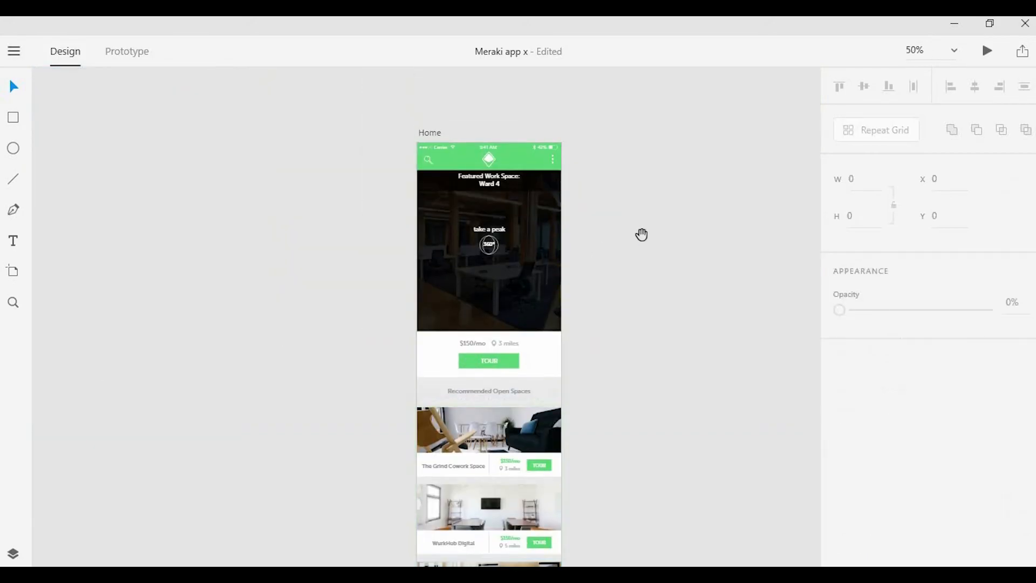
pyautogui.scroll(-1, 648, 237)
pyautogui.moveTo(653, 243); pyautogui.dragTo(500, 203)
pyautogui.moveTo(327, 116); pyautogui.dragTo(475, 138)
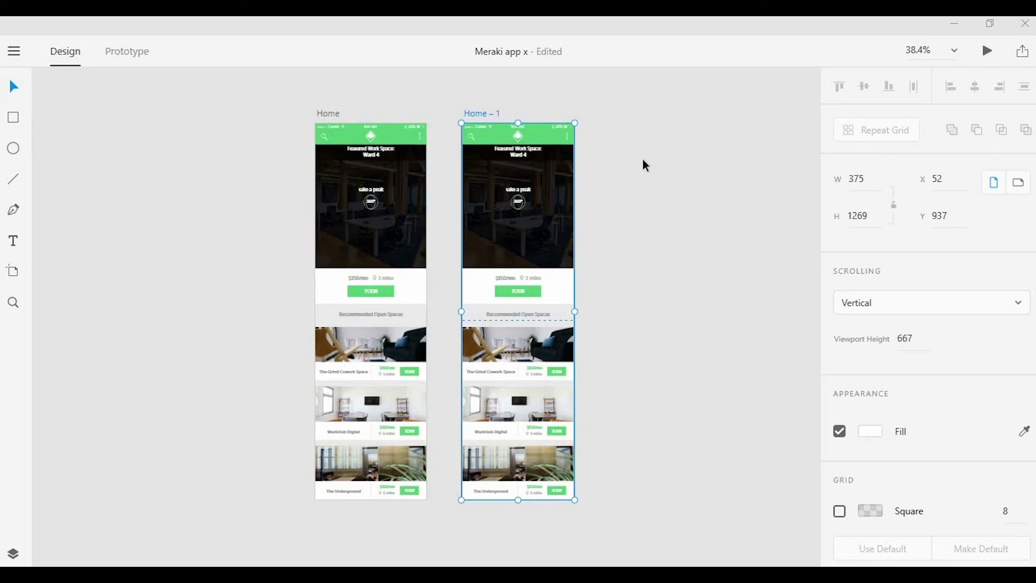
pyautogui.click(628, 171)
# Delete the "Recommended Open Spaces" heading and the repeated space cards from the copied artboard.
pyautogui.scroll(3, 597, 189)
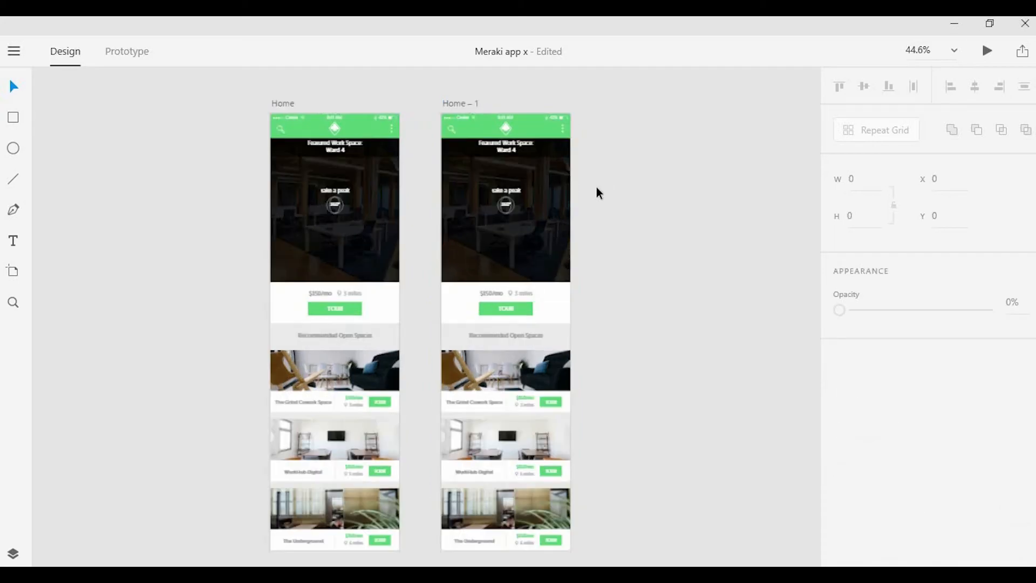
pyautogui.scroll(-2, 581, 256)
pyautogui.moveTo(568, 244); pyautogui.dragTo(377, 520)
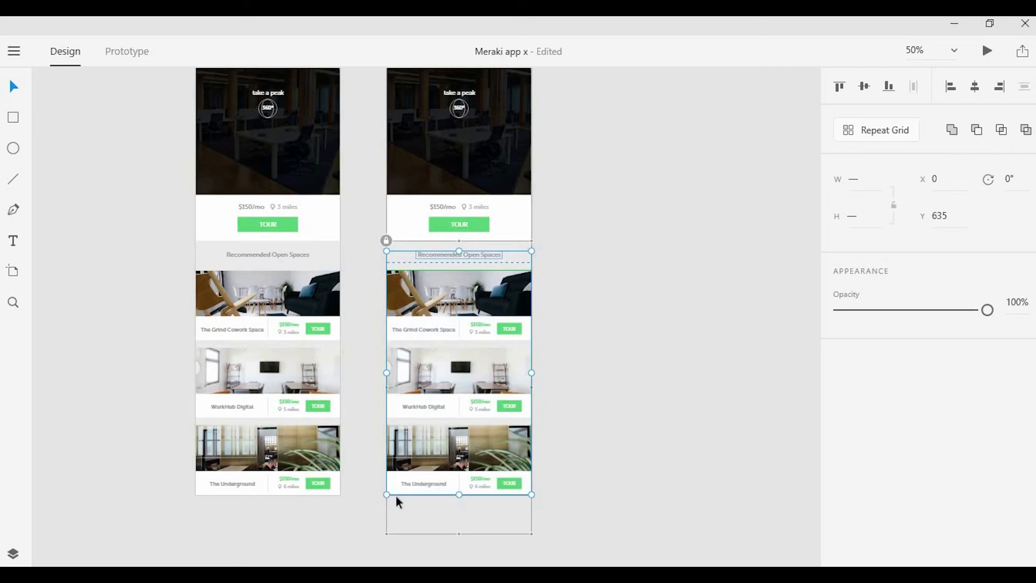
pyautogui.press('Delete')
pyautogui.click(609, 281)
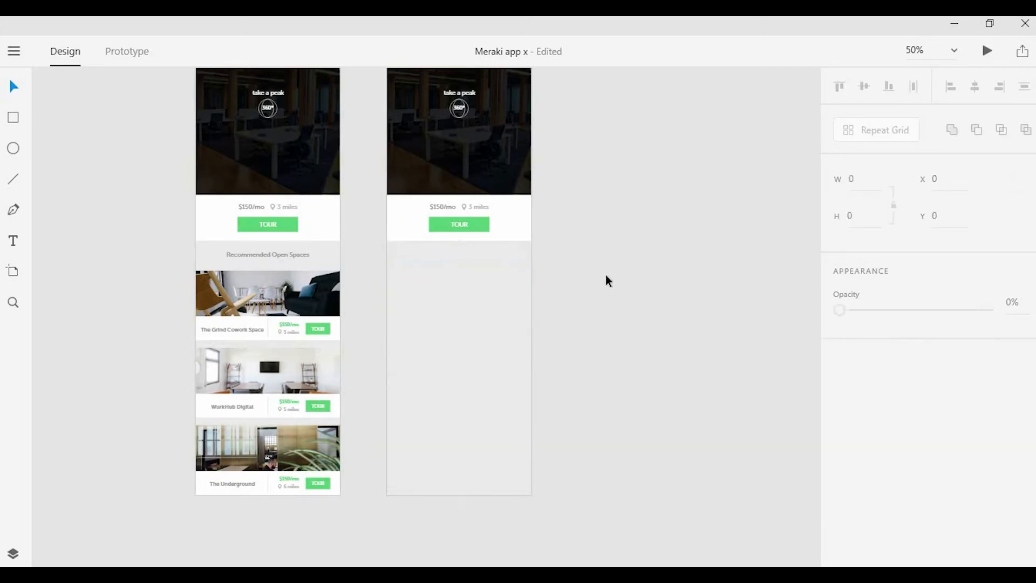
# Delete the light grey background rectangle below the TOUR button section on the copied artboard.
pyautogui.click(475, 296)
pyautogui.scroll(3, 475, 297)
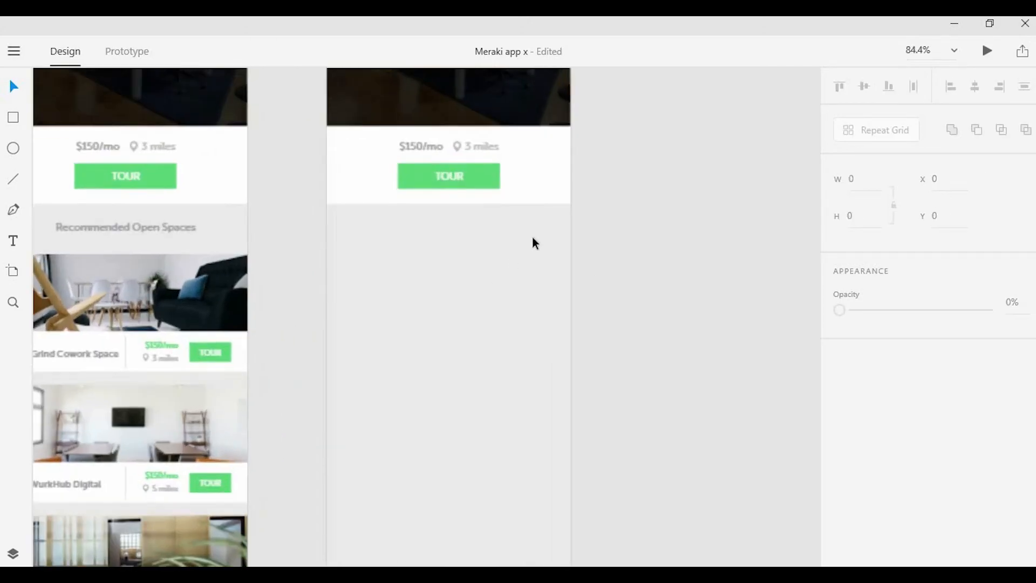
pyautogui.click(327, 204)
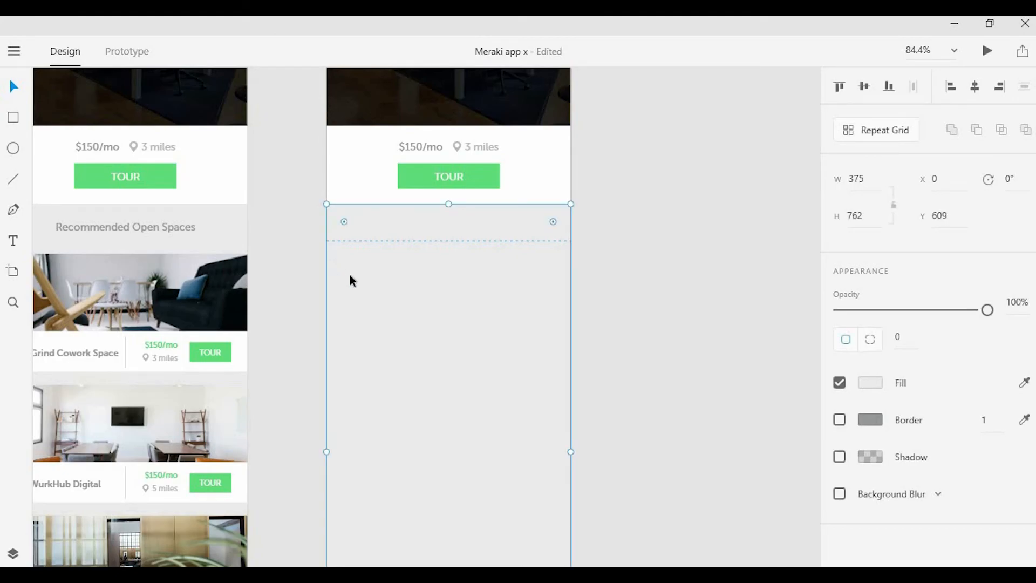
pyautogui.press('Delete')
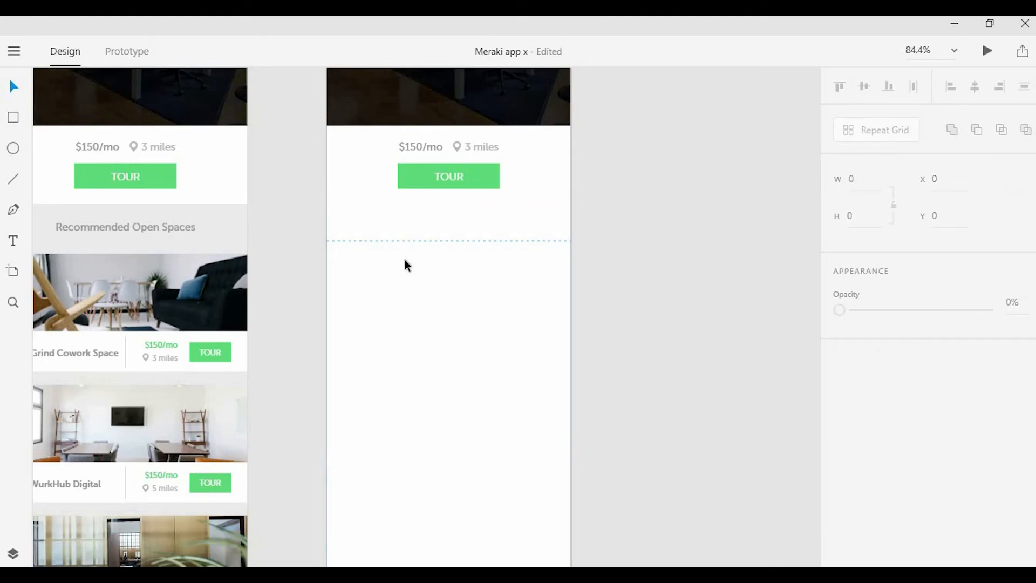
# Shorten the featured photo and its dark overlay on the copied artboard to a height of about 366.
pyautogui.scroll(5, 410, 259)
pyautogui.moveTo(612, 299); pyautogui.dragTo(562, 334)
pyautogui.moveTo(448, 323); pyautogui.dragTo(447, 289)
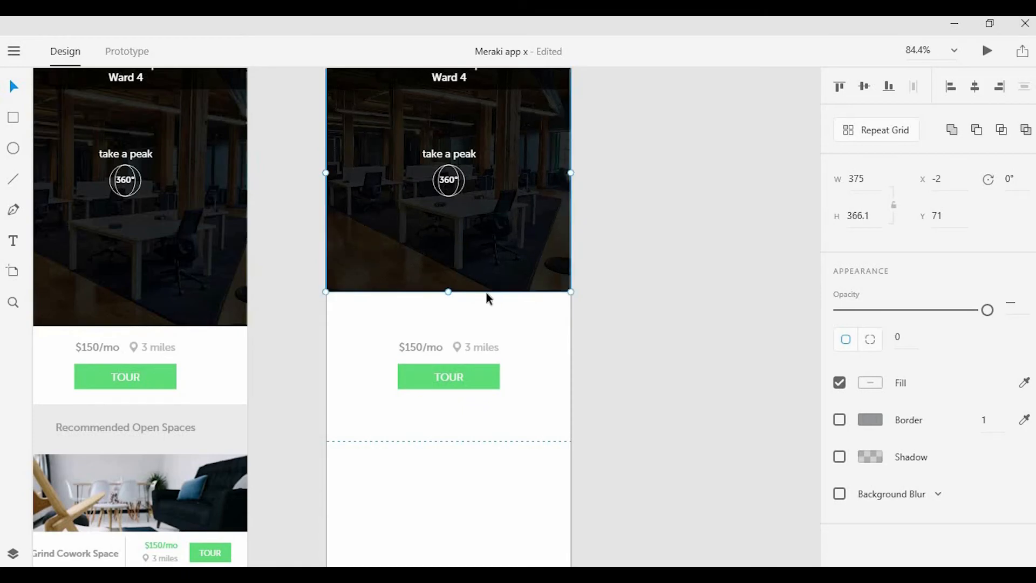
# Try moving the dark overlay off the featured photo on the copied artboard, and undo the move.
pyautogui.scroll(3, 532, 274)
pyautogui.moveTo(535, 227); pyautogui.dragTo(708, 237)
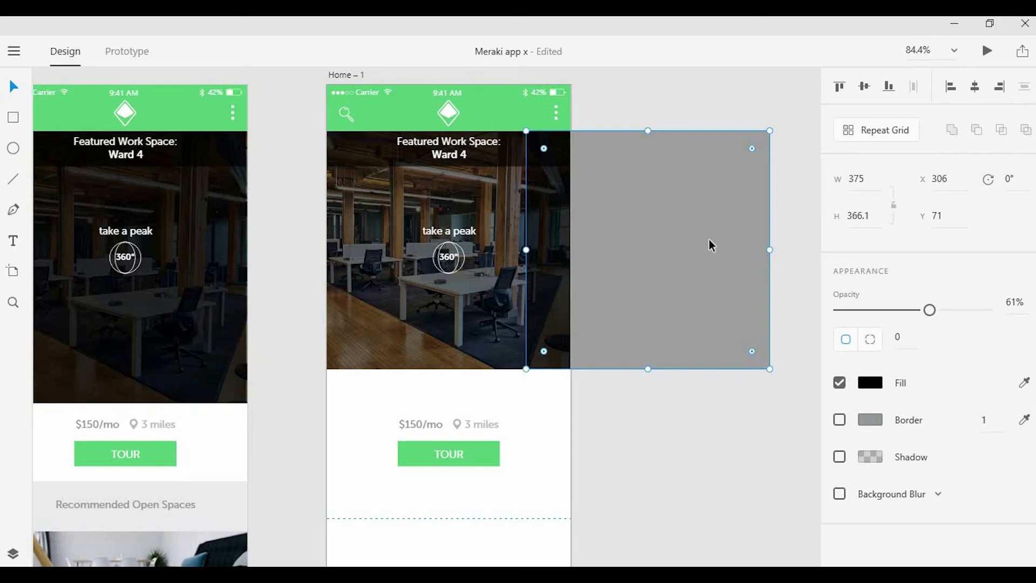
pyautogui.hotkey('ctrl', 'z')
pyautogui.click(709, 240)
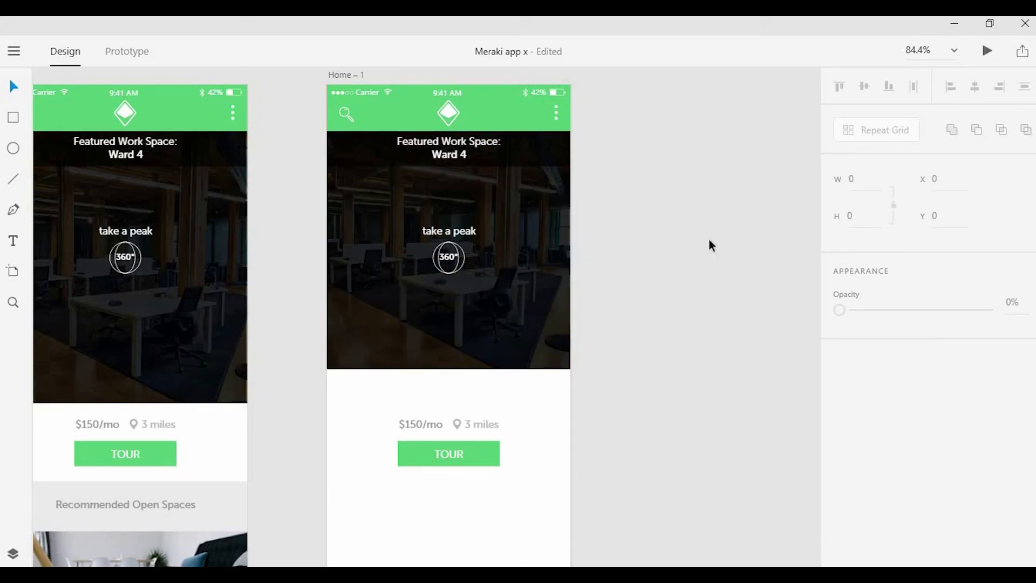
# Examine the 360° icon and TOUR button on the Home artboard and compare the layout with the copied artboard.
pyautogui.scroll(-2, 484, 265)
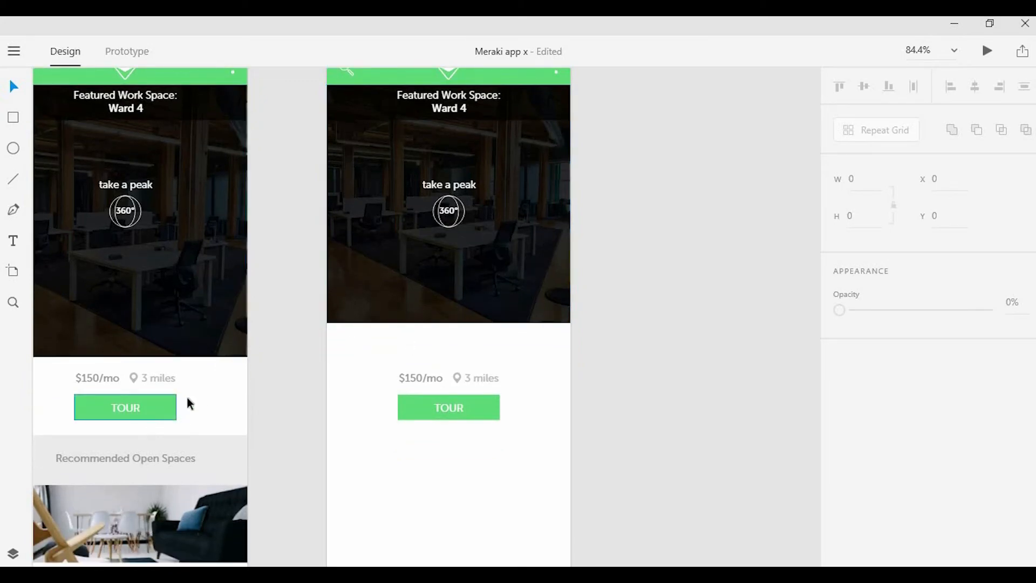
pyautogui.click(138, 212)
pyautogui.click(269, 188)
pyautogui.scroll(-2, 334, 400)
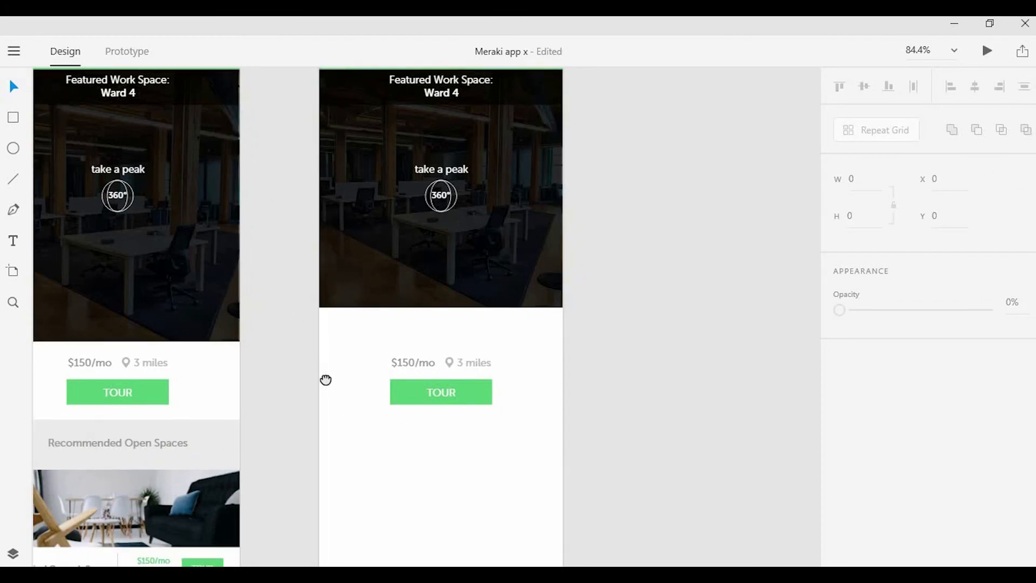
pyautogui.click(185, 361)
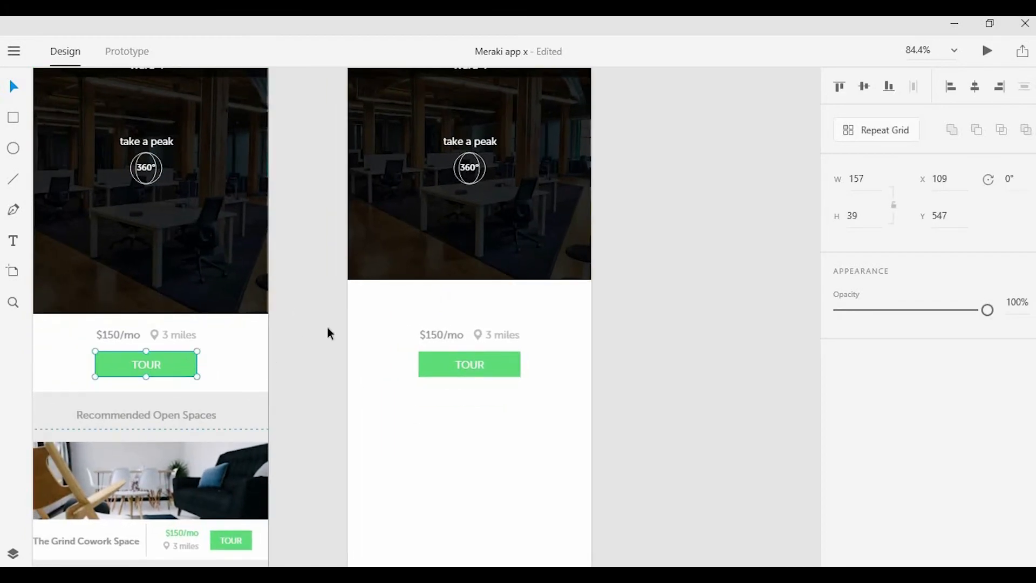
pyautogui.scroll(-6, 258, 427)
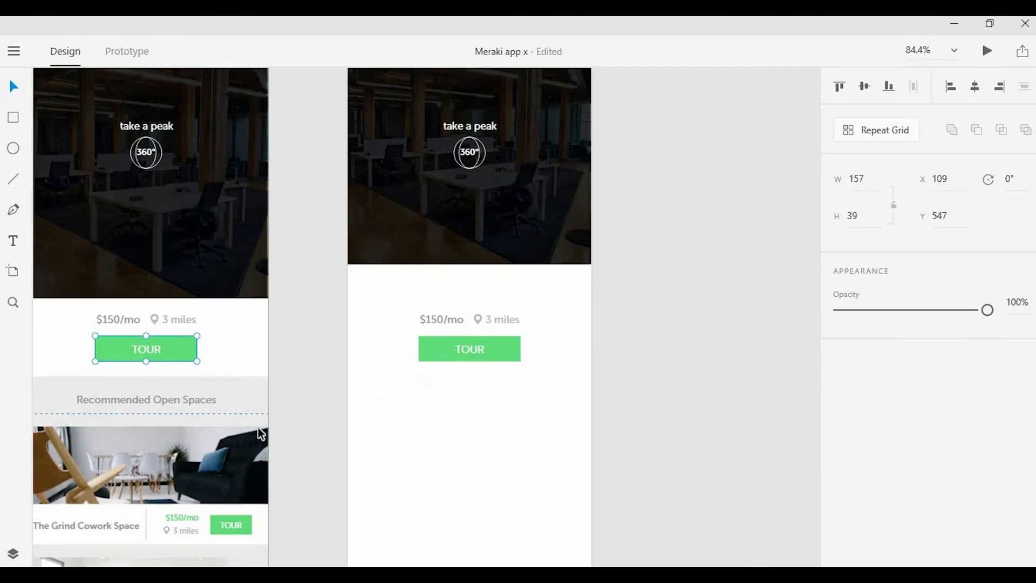
pyautogui.scroll(-5, 279, 442)
pyautogui.scroll(12, 274, 463)
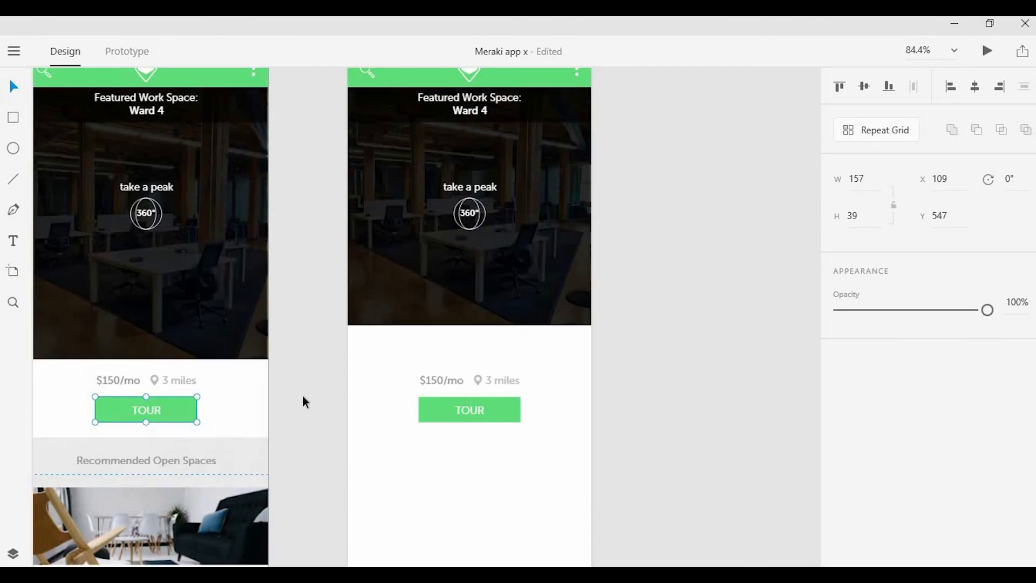
pyautogui.click(330, 240)
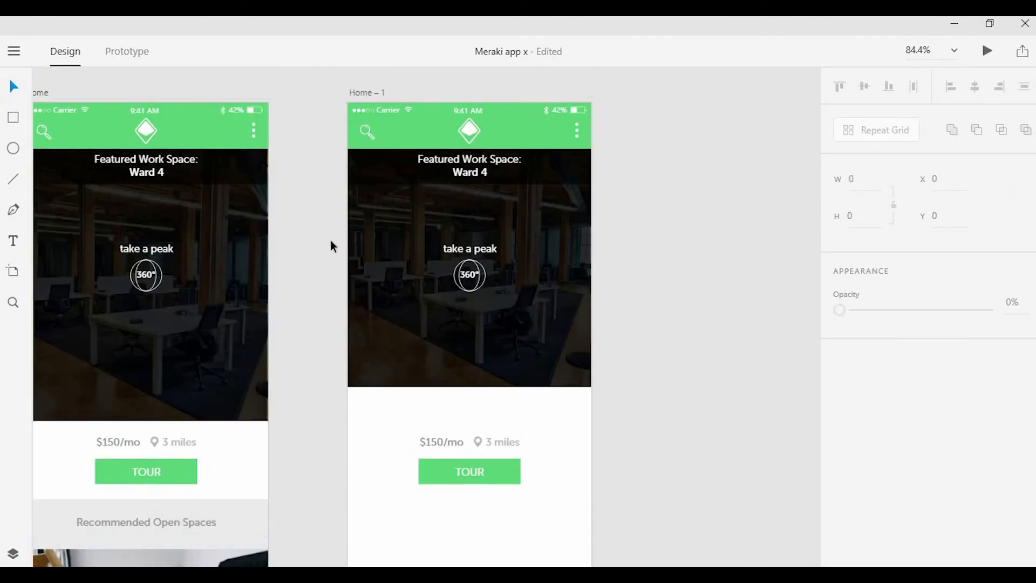
pyautogui.scroll(-4, 333, 240)
pyautogui.scroll(3, 335, 246)
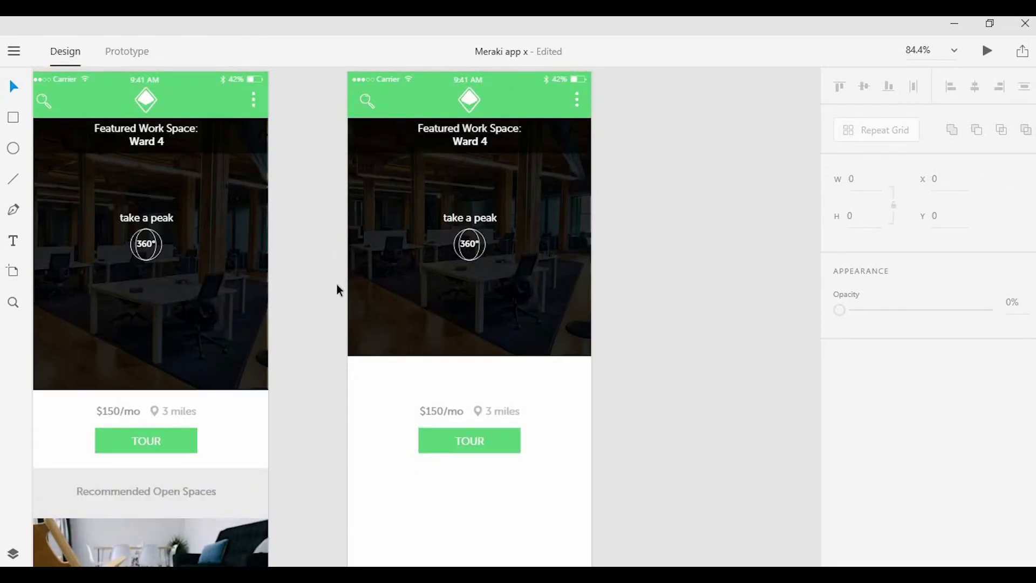
# Copy the "take a peak" text into the white area just below the featured photo, at about Y 448.
pyautogui.scroll(5, 458, 409)
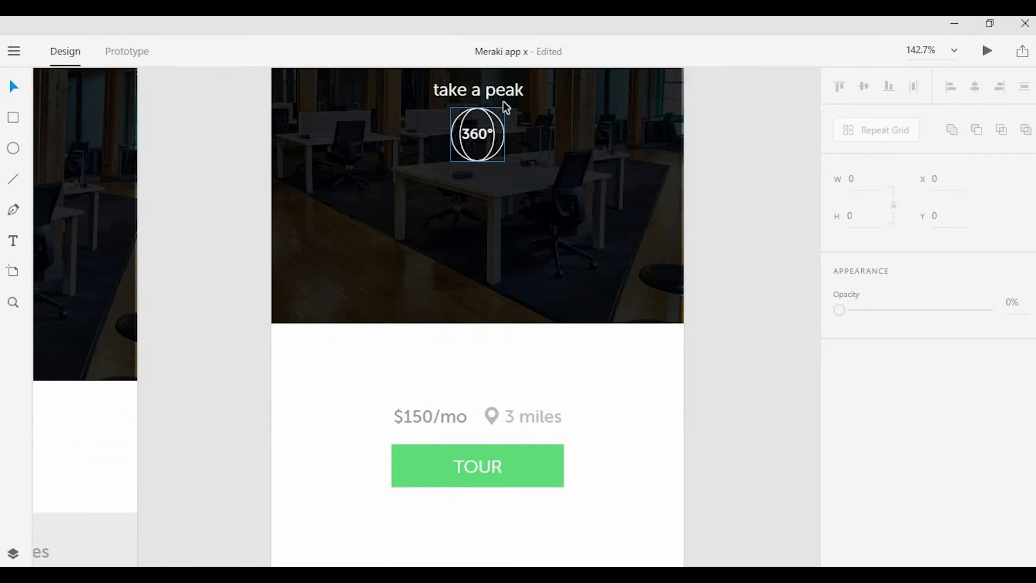
pyautogui.click(504, 99)
pyautogui.click(511, 104)
pyautogui.click(513, 98)
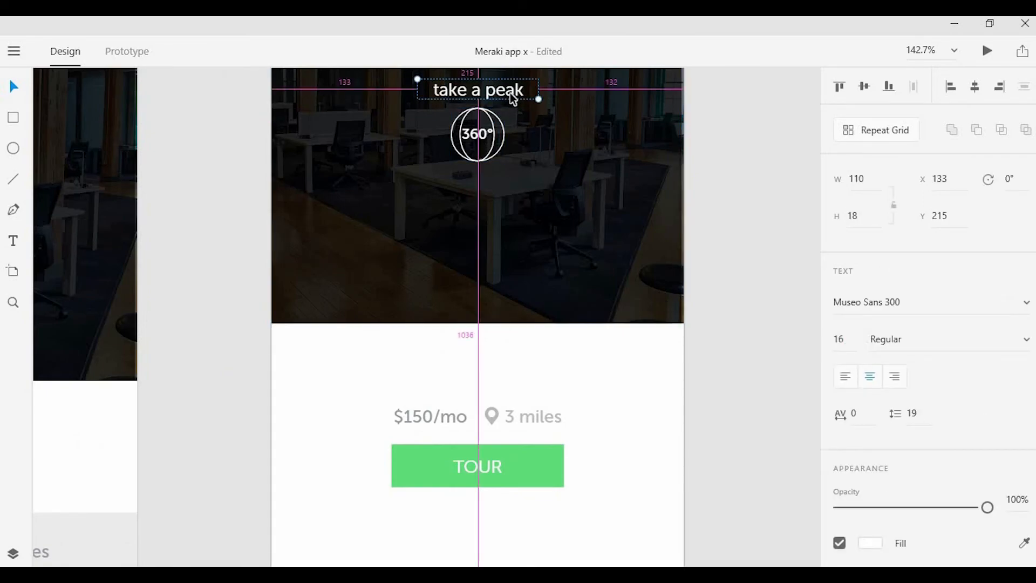
pyautogui.moveTo(503, 85); pyautogui.dragTo(522, 352)
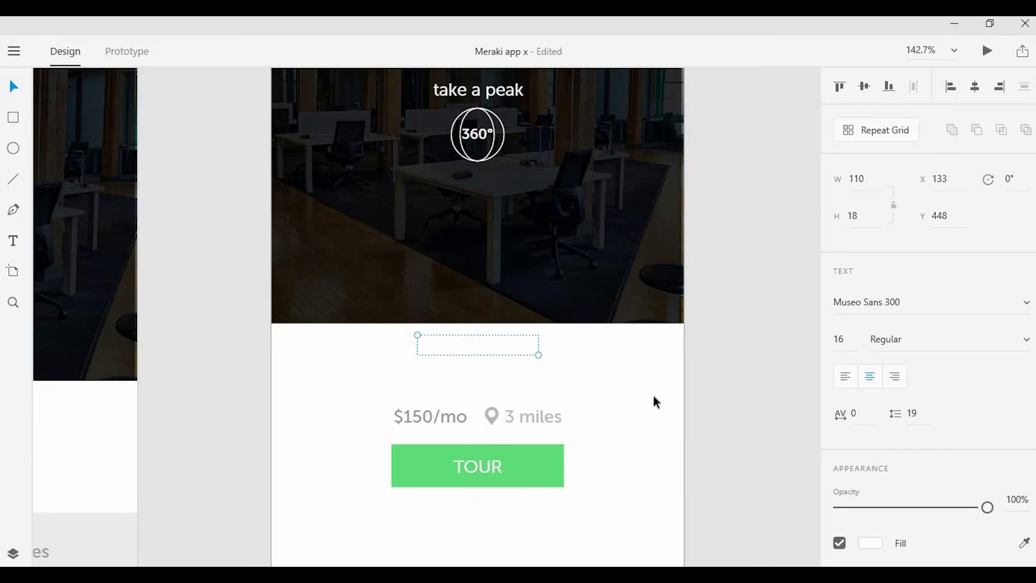
# Set the fill of the copied "take a peak" text below the photo to the saved medium grey swatch.
pyautogui.click(878, 544)
pyautogui.click(684, 546)
pyautogui.click(598, 426)
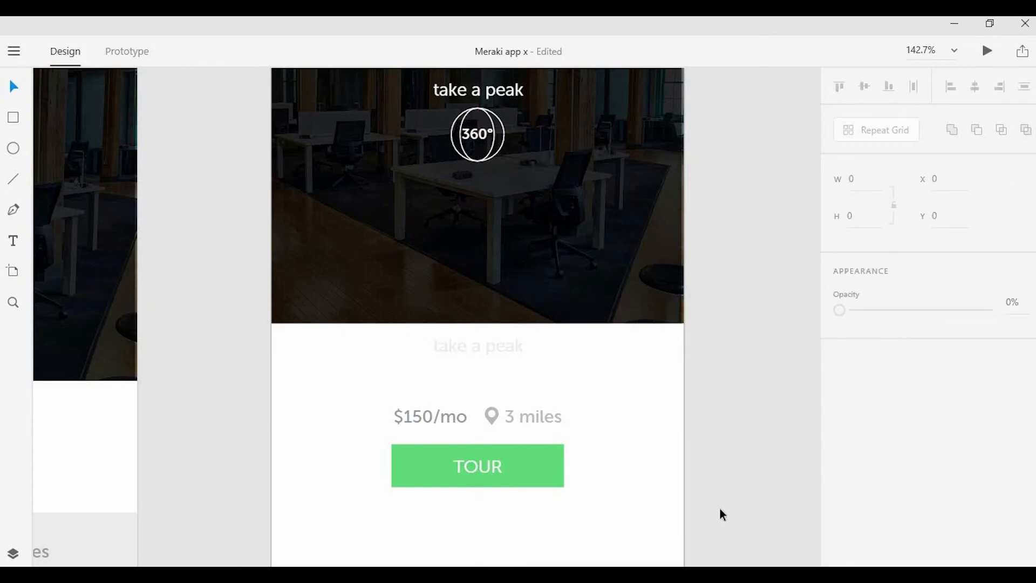
pyautogui.click(496, 355)
pyautogui.click(871, 543)
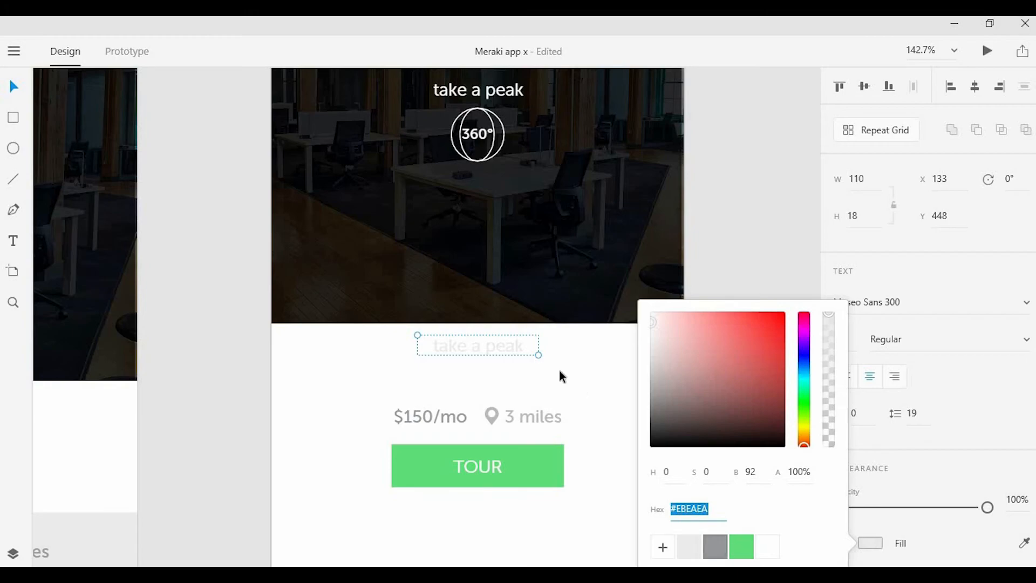
pyautogui.click(580, 386)
pyautogui.click(494, 343)
# Delete the price, location pin, distance and TOUR button from the copied artboard.
pyautogui.moveTo(566, 402); pyautogui.dragTo(332, 530)
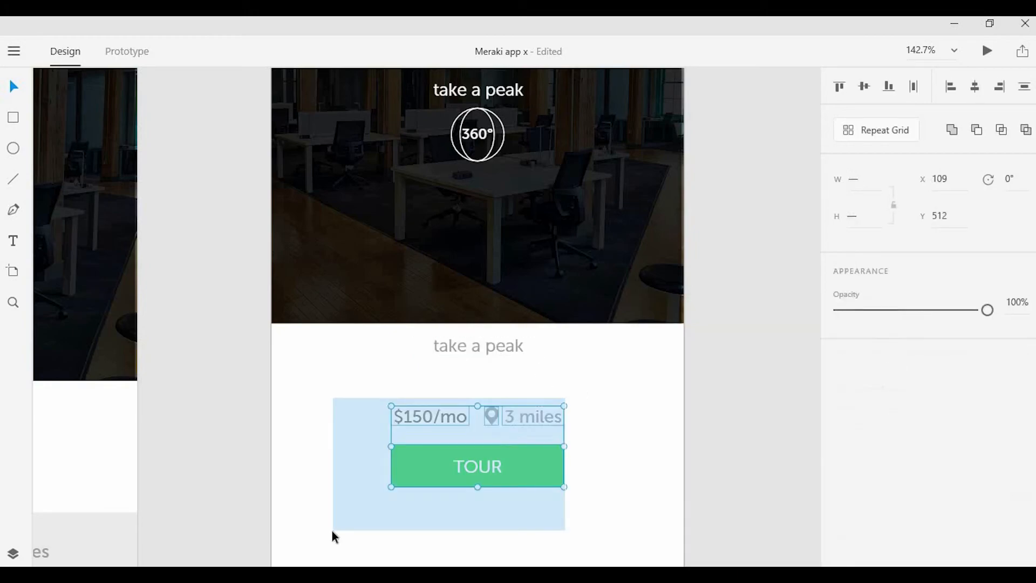
pyautogui.press('Delete')
# Replace the copied "take a peak" text below the photo with the work space's street address.
pyautogui.scroll(4, 472, 436)
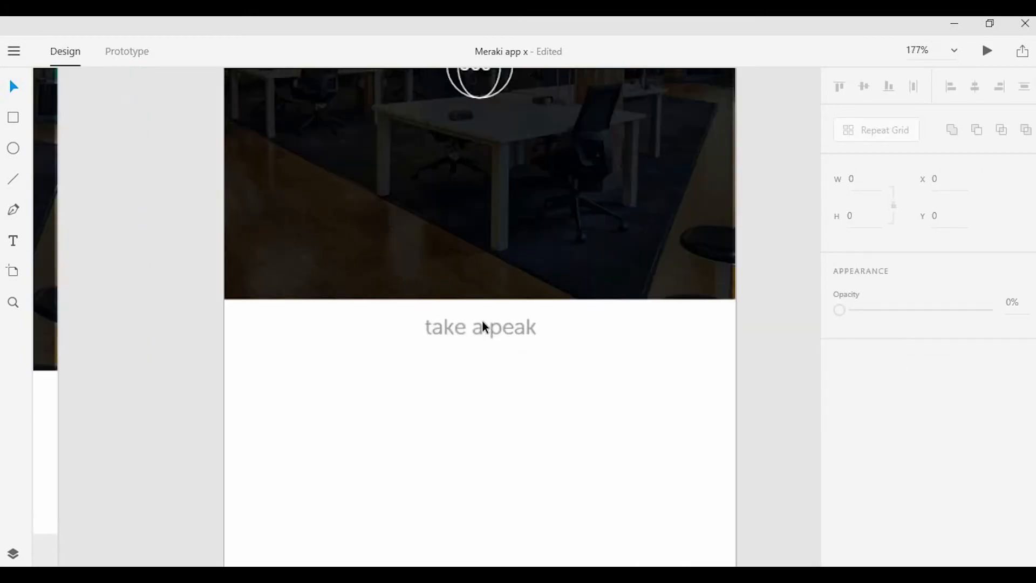
pyautogui.click(497, 298)
pyautogui.doubleClick(502, 296)
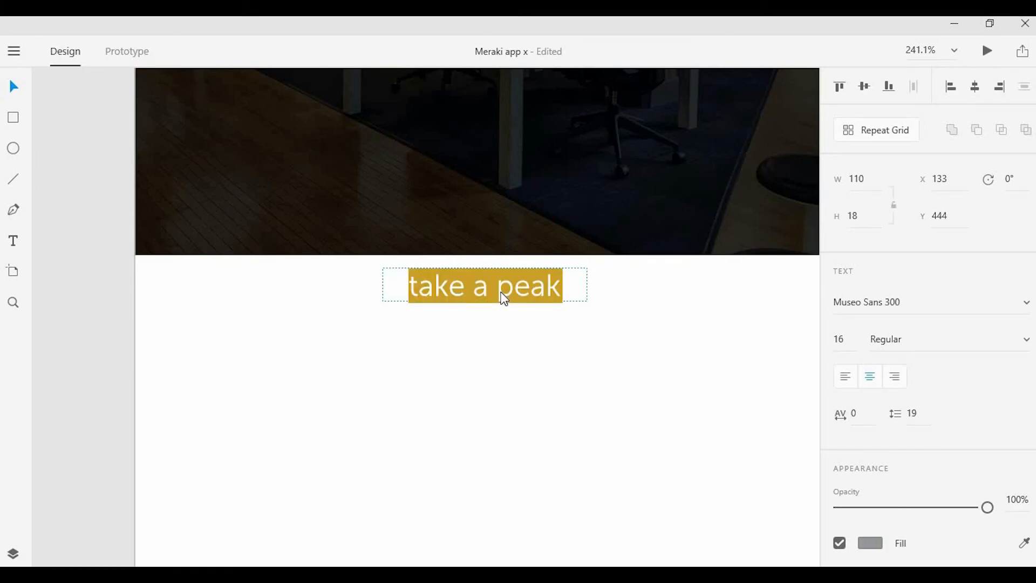
pyautogui.write('333')
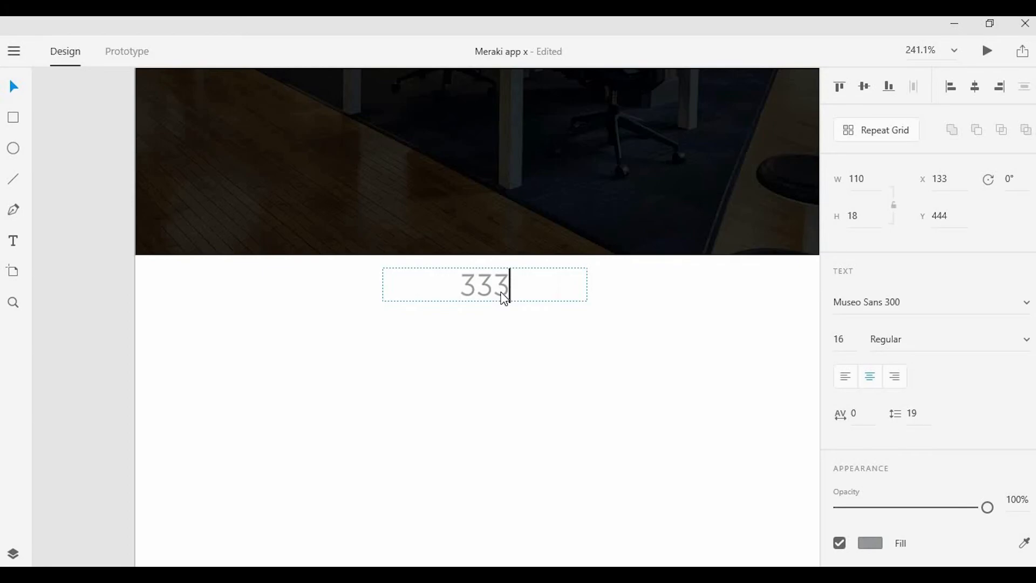
pyautogui.write(' N. Ok')
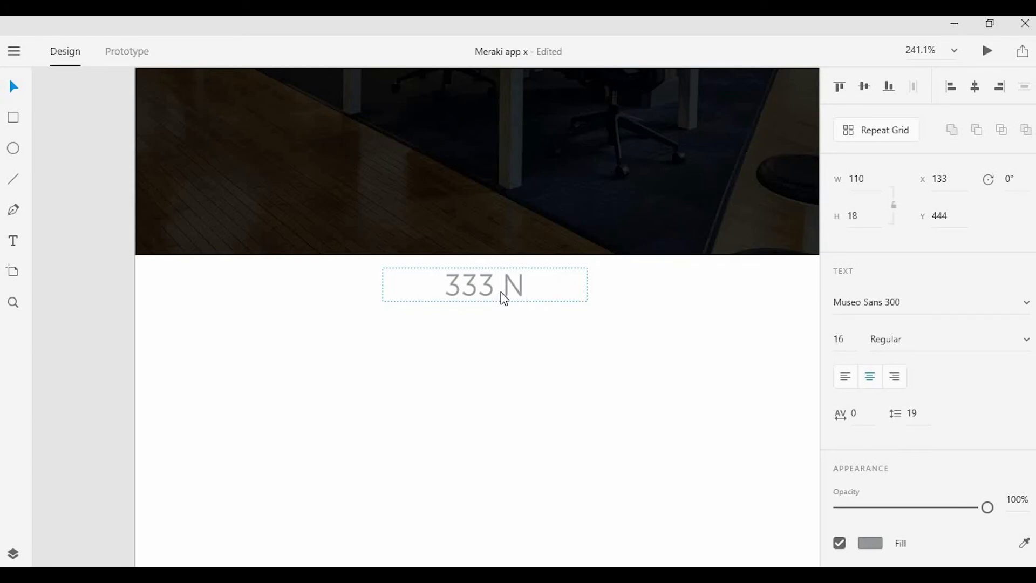
pyautogui.press('BackSpace')
pyautogui.press('BackSpace')
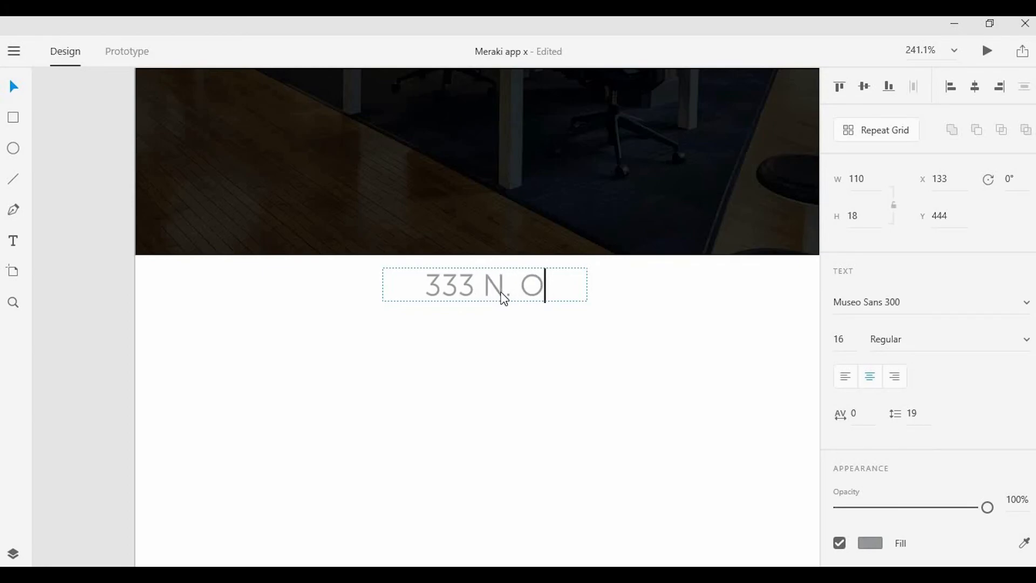
pyautogui.write('Plank')
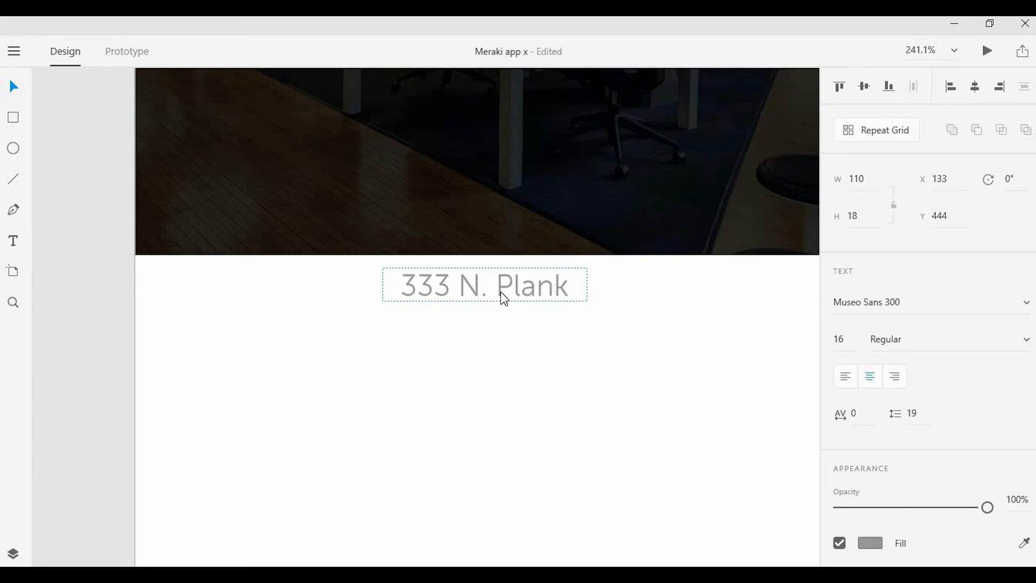
pyautogui.write('inton')
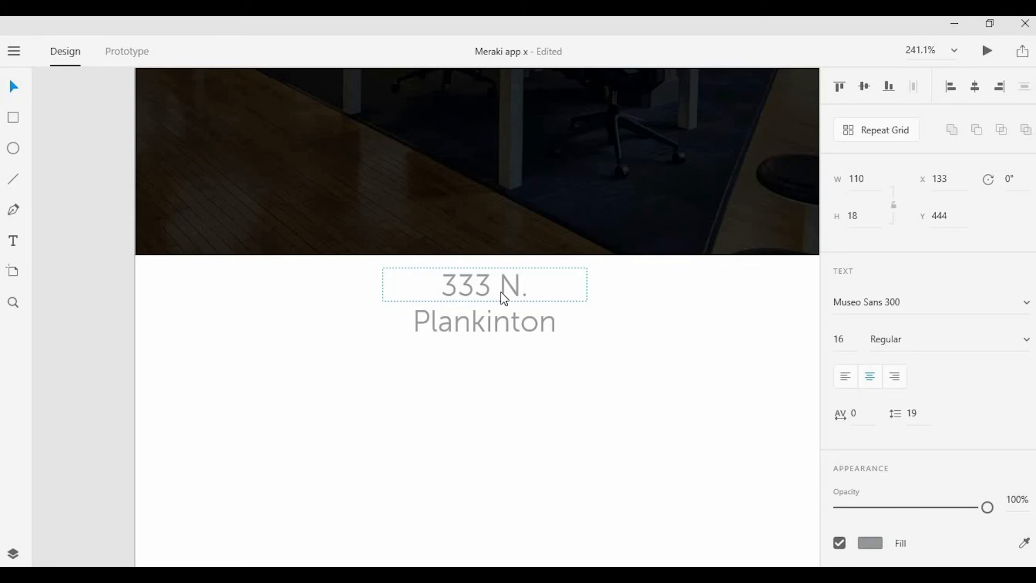
pyautogui.write(' Ave')
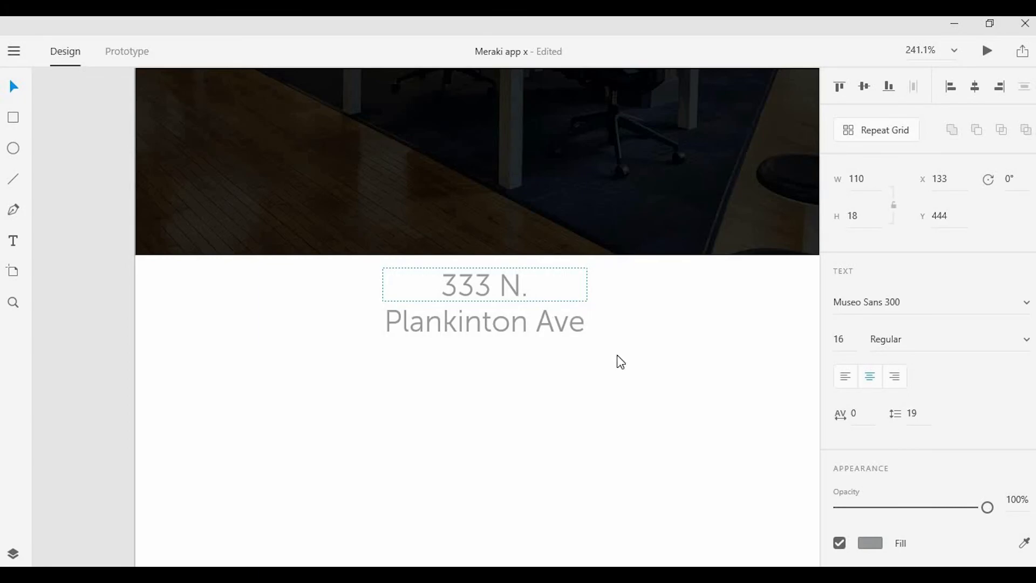
# End the street address with a period and fit it on one line in a centred text box about 169 wide below the photo.
pyautogui.write(',')
pyautogui.press('BackSpace')
pyautogui.write('.')
pyautogui.press('Escape')
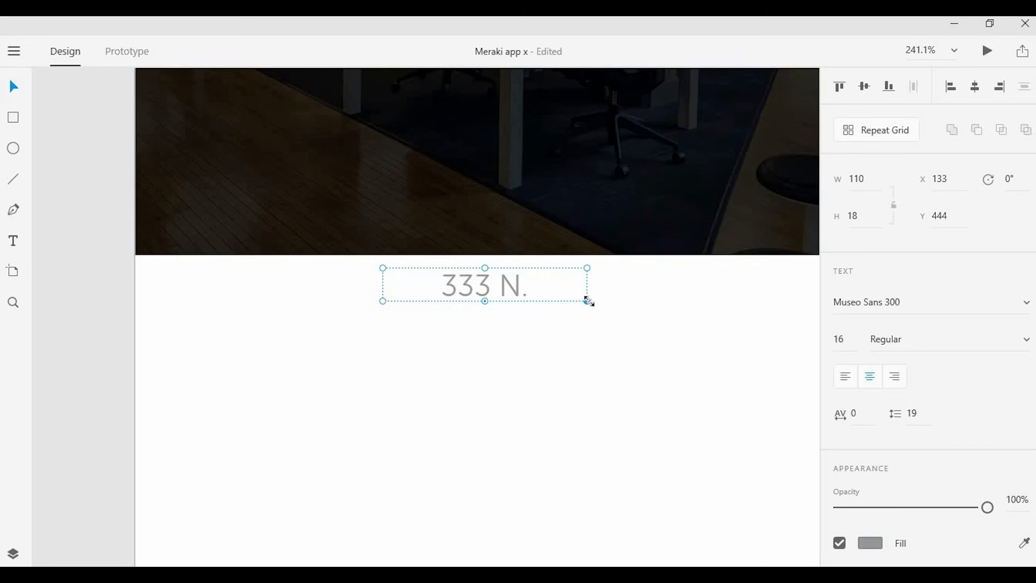
pyautogui.moveTo(587, 299); pyautogui.dragTo(734, 301)
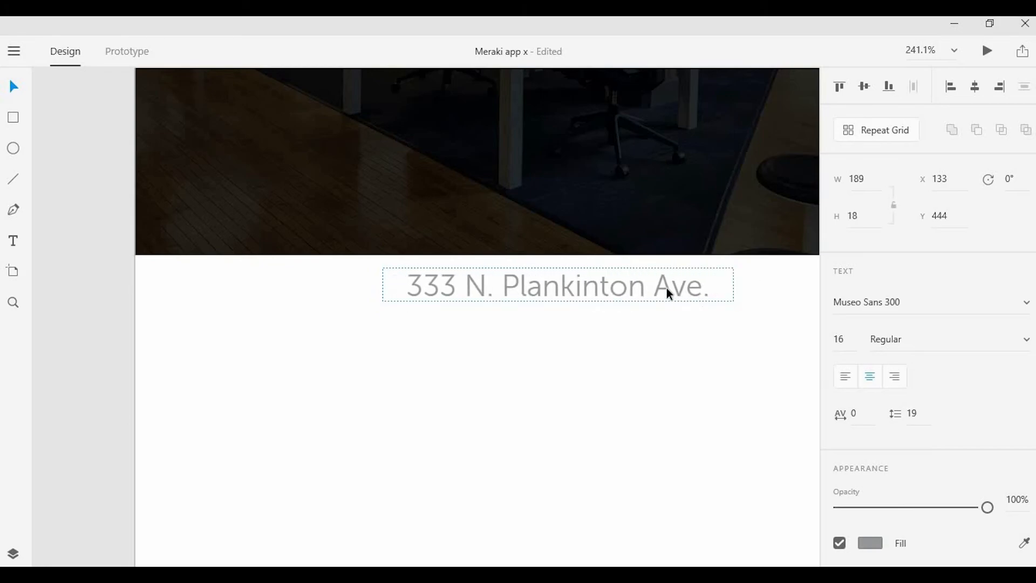
pyautogui.moveTo(655, 285); pyautogui.dragTo(581, 286)
pyautogui.click(633, 348)
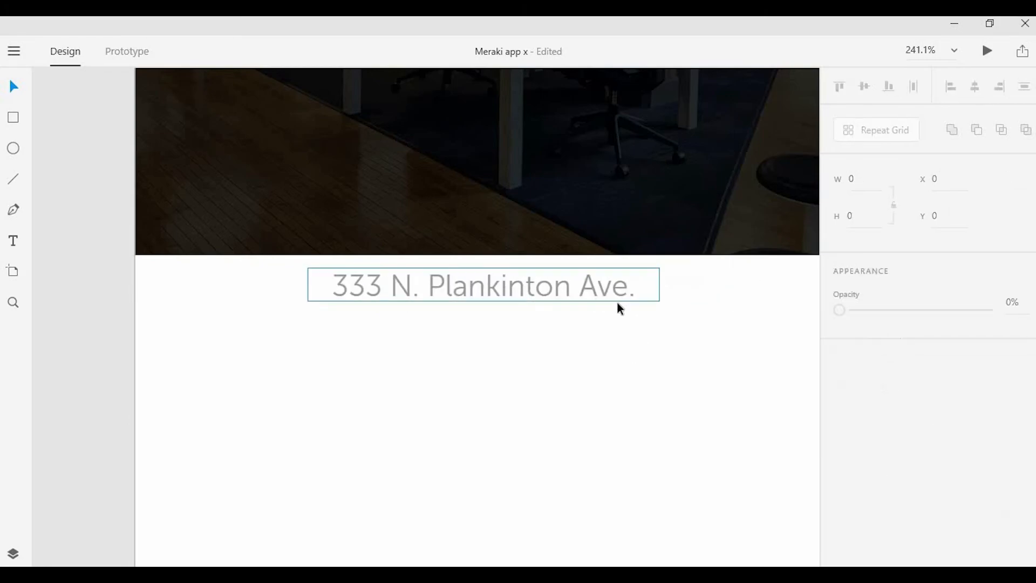
pyautogui.scroll(-1, 617, 302)
pyautogui.click(634, 295)
pyautogui.moveTo(650, 301); pyautogui.dragTo(615, 299)
# Copy the street address text to its left, replace the copy with "$150/mo" and narrow its text box to about 79.
pyautogui.moveTo(534, 292); pyautogui.dragTo(367, 289)
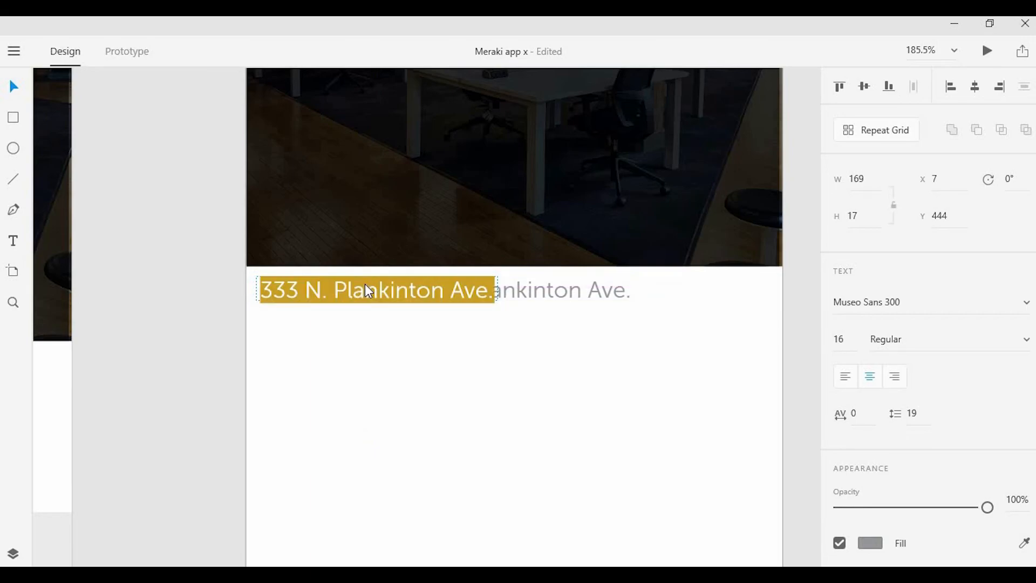
pyautogui.press('Home')
pyautogui.write('$150')
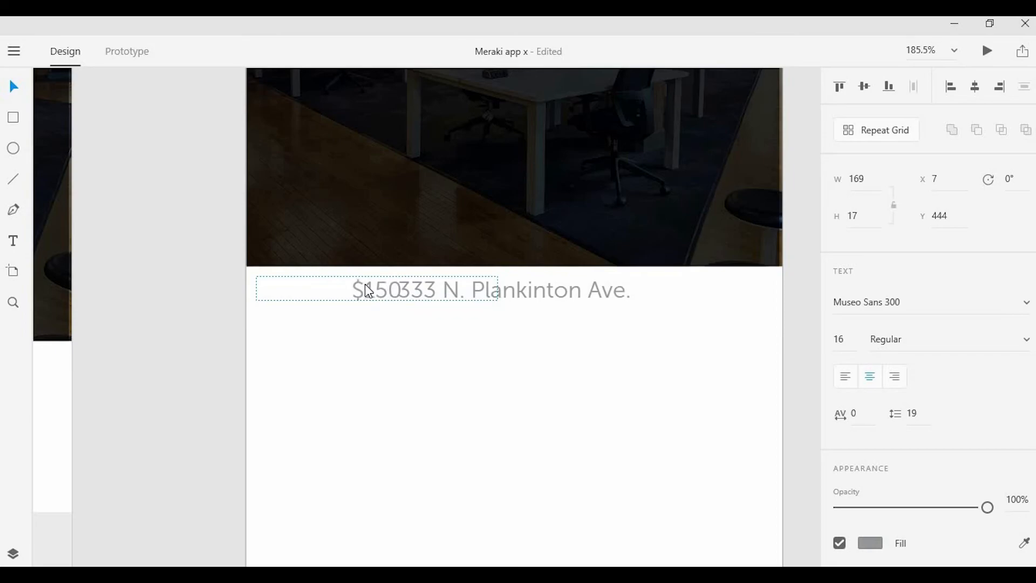
pyautogui.write('/mo')
pyautogui.press('Escape')
pyautogui.moveTo(497, 298); pyautogui.dragTo(356, 292)
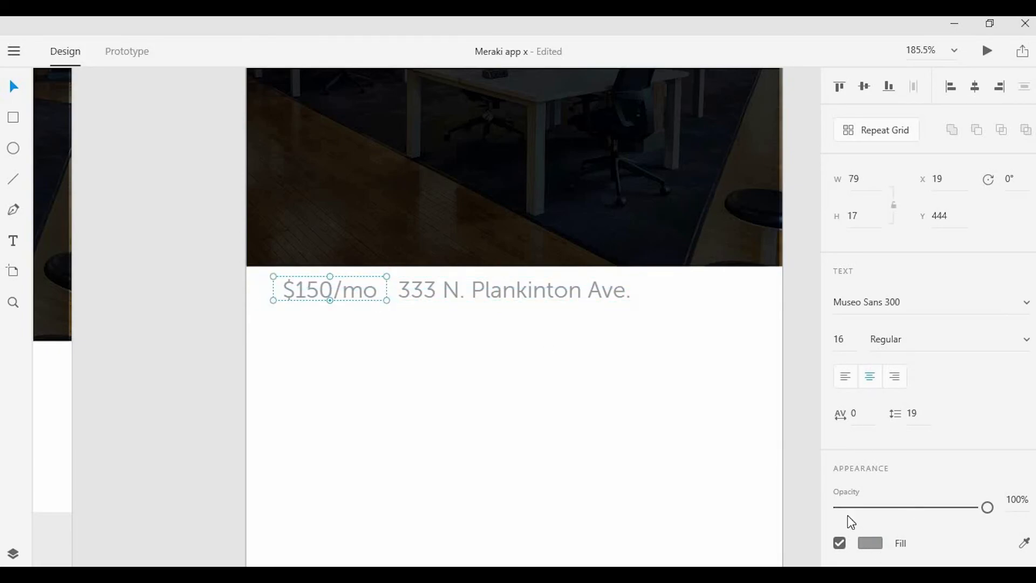
# Give the $150/mo text the saved green fill #60DD7A and set its font to Museo Sans 500.
pyautogui.click(868, 542)
pyautogui.click(767, 546)
pyautogui.click(742, 545)
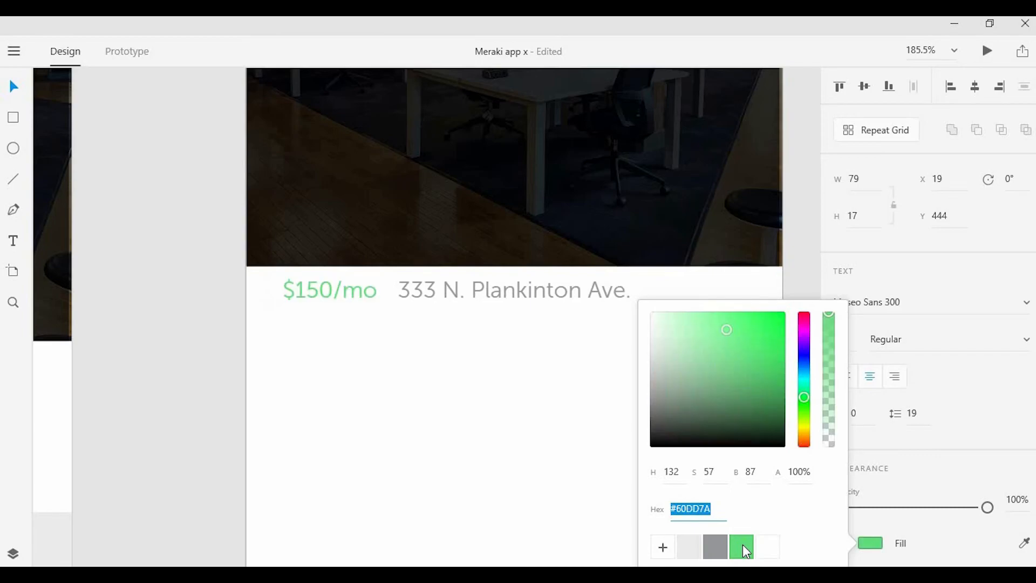
pyautogui.click(383, 333)
pyautogui.click(355, 295)
pyautogui.click(1025, 305)
pyautogui.click(816, 360)
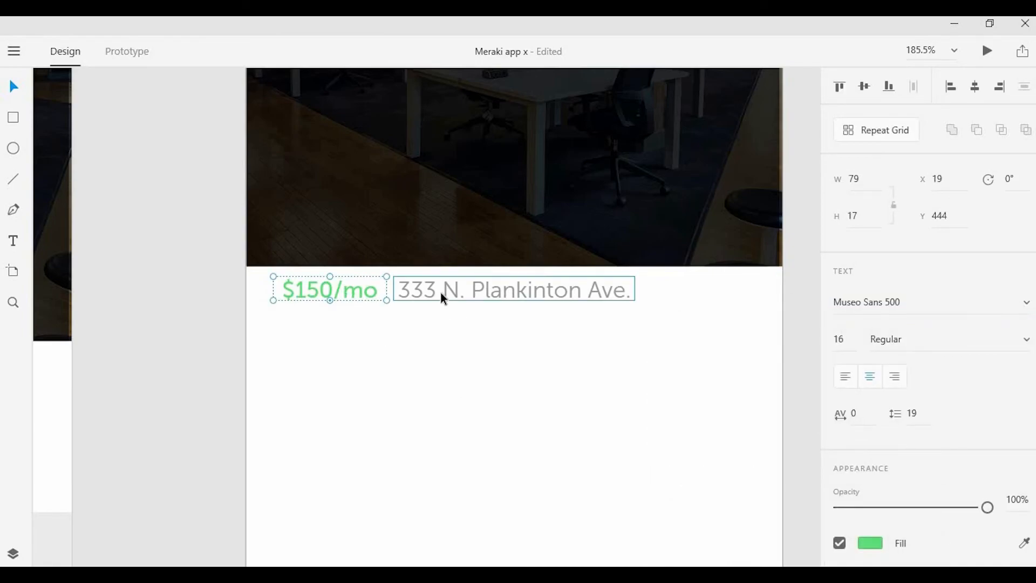
pyautogui.click(416, 341)
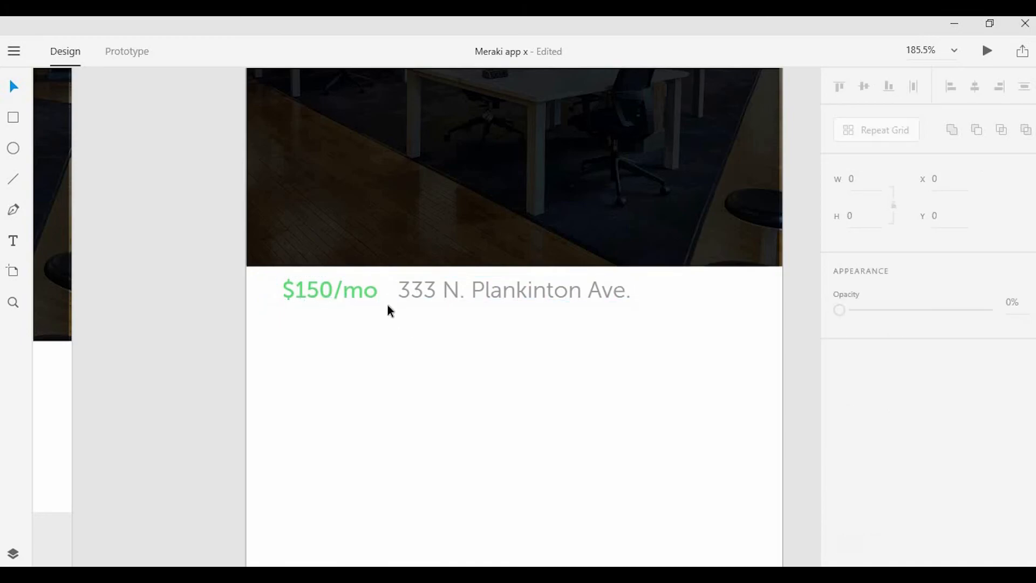
pyautogui.click(360, 294)
pyautogui.click(345, 348)
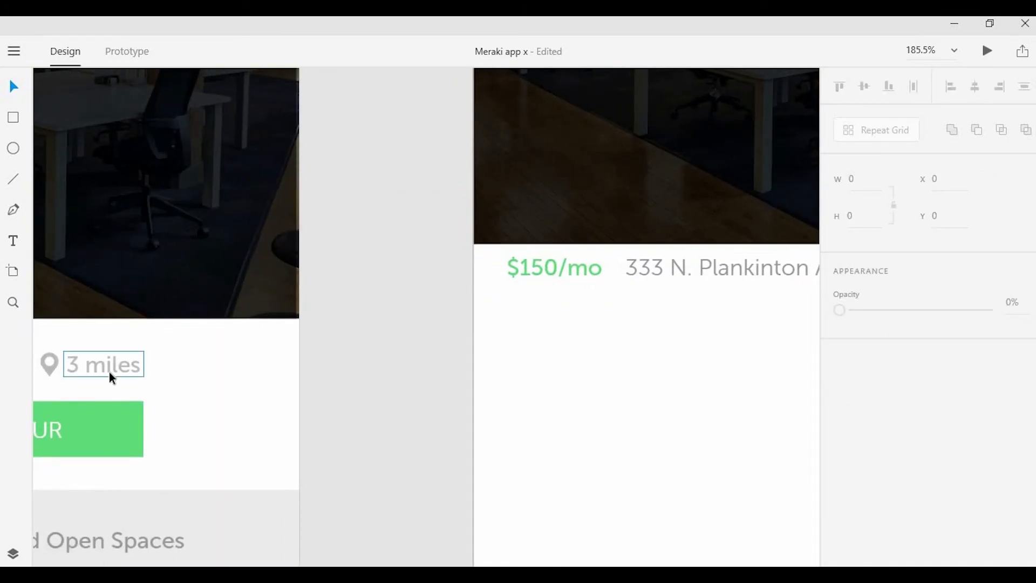
# Copy the location pin and "3 miles" text from Home and place them right of the street address at about Y 444.
pyautogui.click(102, 372)
pyautogui.keyDown('shift'); pyautogui.click(53, 367); pyautogui.keyUp('shift')
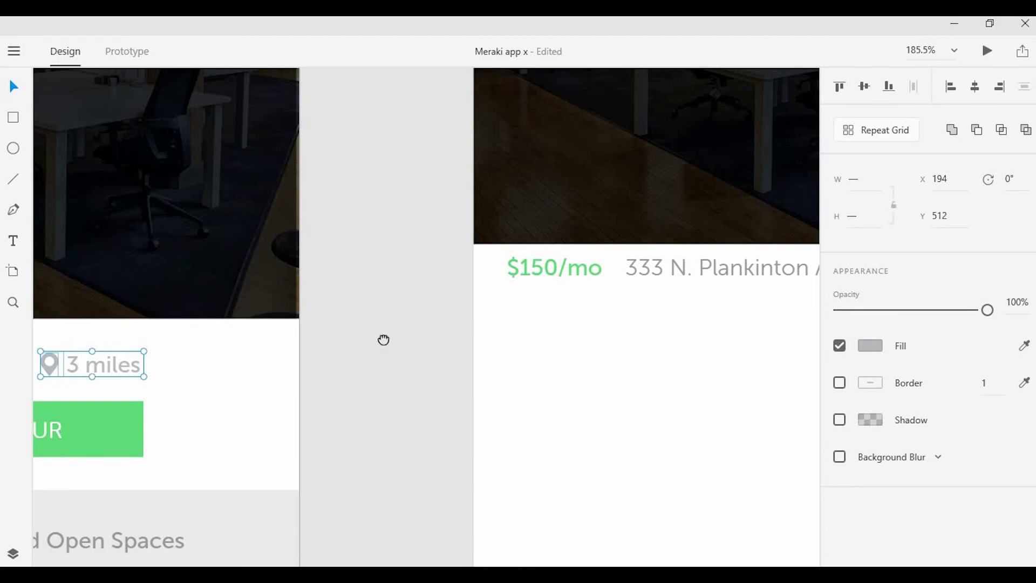
pyautogui.moveTo(383, 339); pyautogui.dragTo(180, 343)
pyautogui.moveTo(438, 369); pyautogui.dragTo(216, 379)
pyautogui.hotkey('ctrl', 'v')
pyautogui.moveTo(470, 330); pyautogui.dragTo(550, 282)
pyautogui.click(551, 290)
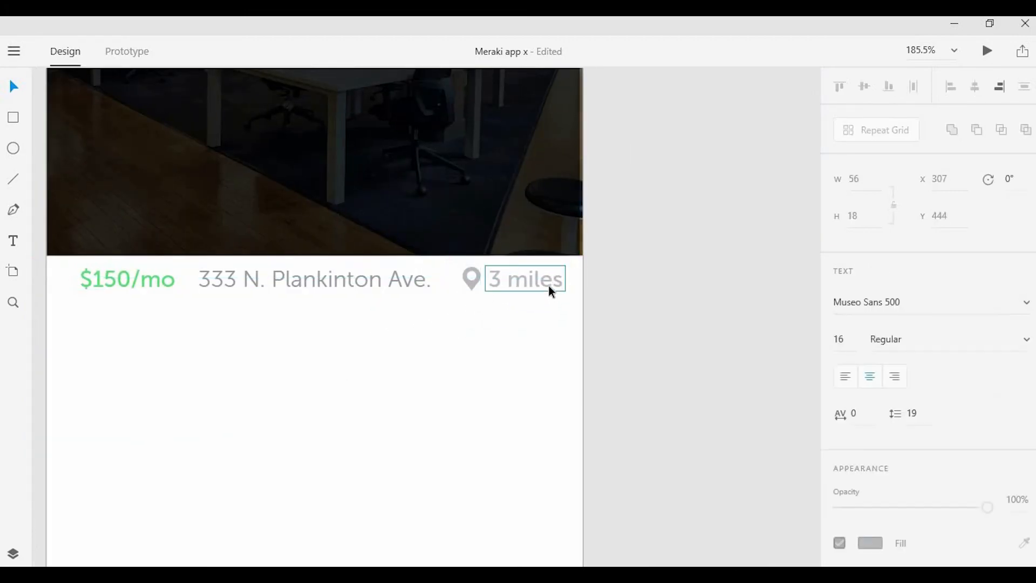
# Shift the $150/mo text slightly left so its outer margin matches that of the distance text.
pyautogui.click(374, 283)
pyautogui.click(542, 287)
pyautogui.click(539, 338)
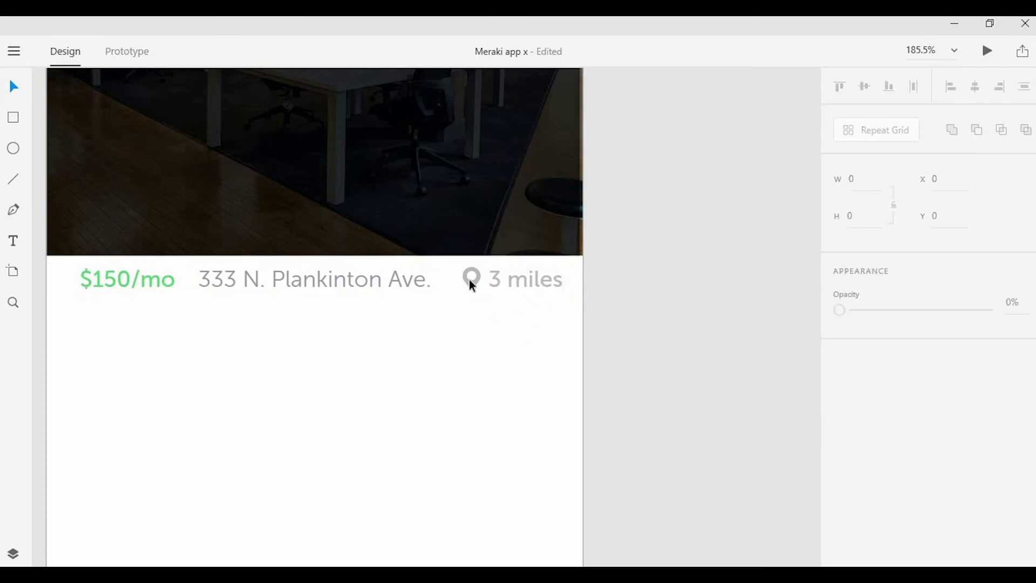
pyautogui.click(515, 284)
pyautogui.moveTo(485, 317); pyautogui.dragTo(495, 273)
pyautogui.moveTo(593, 359); pyautogui.dragTo(451, 286)
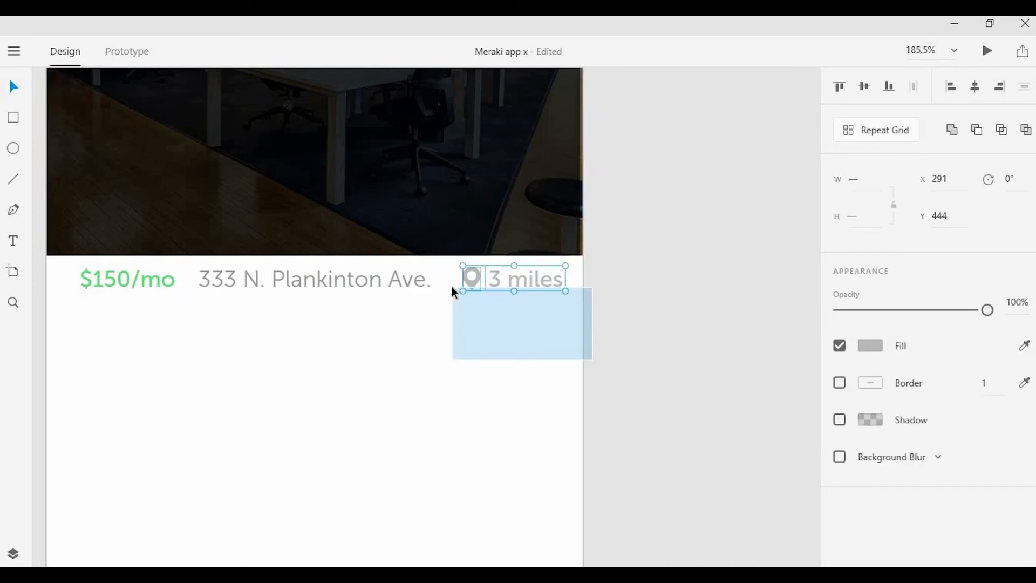
pyautogui.click(523, 299)
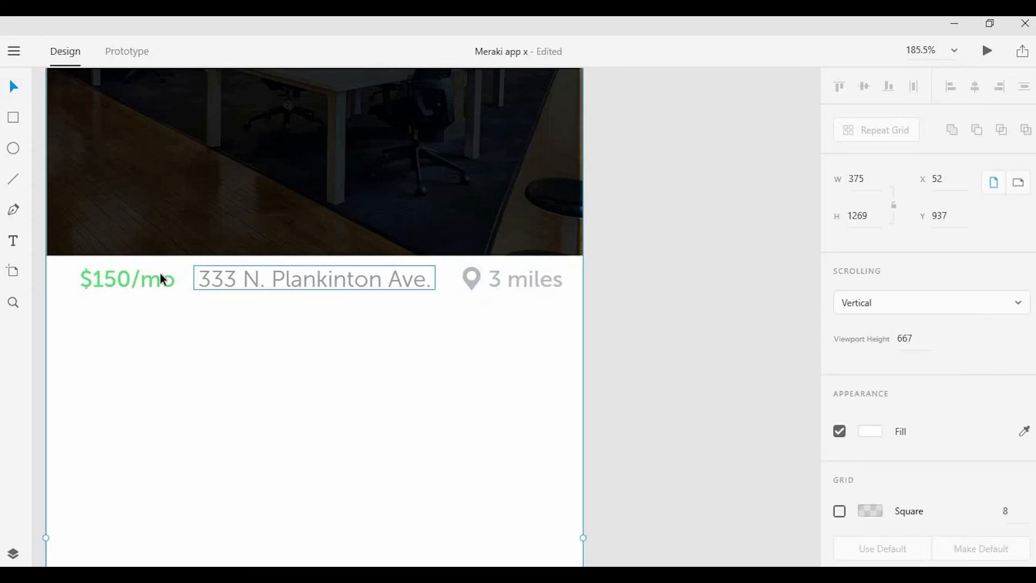
pyautogui.moveTo(144, 271); pyautogui.dragTo(134, 271)
pyautogui.click(206, 339)
pyautogui.click(372, 285)
pyautogui.click(452, 361)
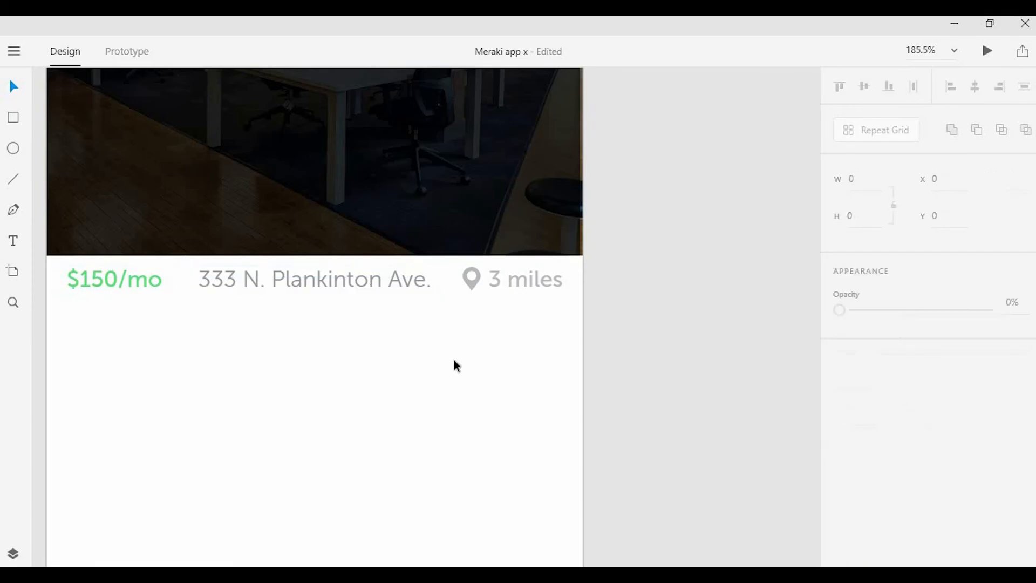
# Examine the empty space below the price, address and distance row, comparing the detail artboard with Home.
pyautogui.scroll(-5, 454, 360)
pyautogui.scroll(-1, 458, 373)
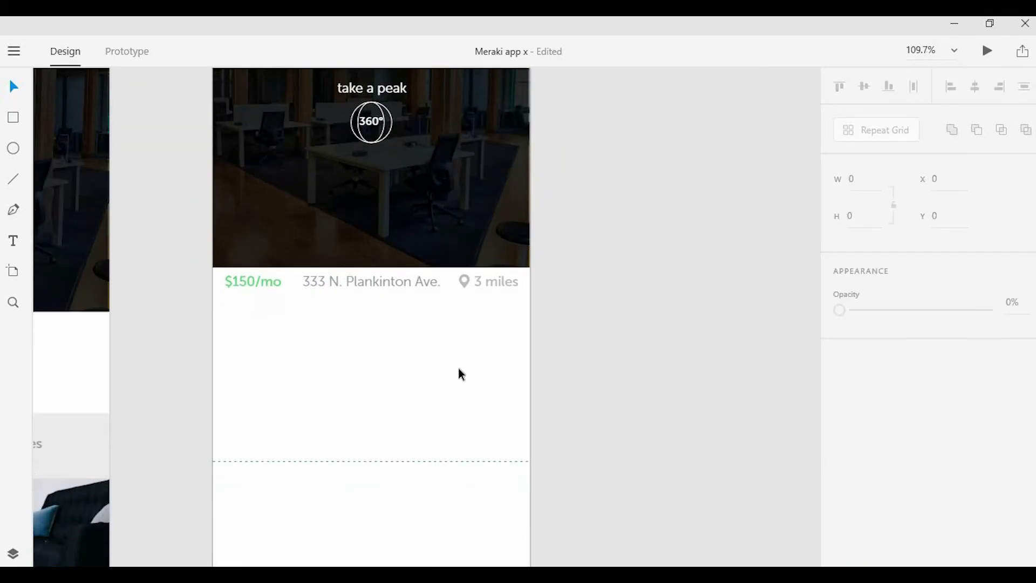
pyautogui.scroll(-4, 451, 371)
pyautogui.scroll(-2, 431, 270)
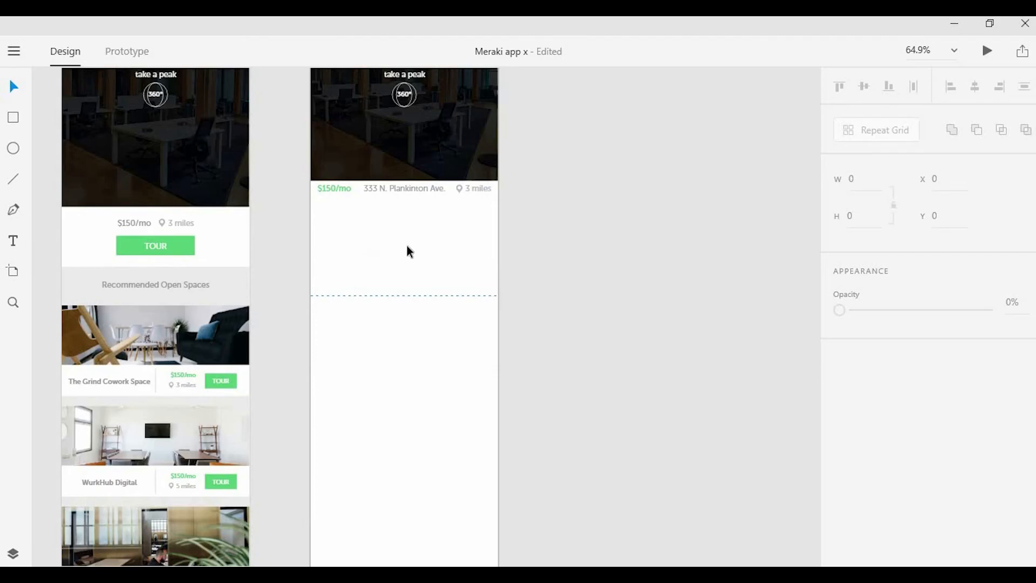
pyautogui.scroll(4, 409, 251)
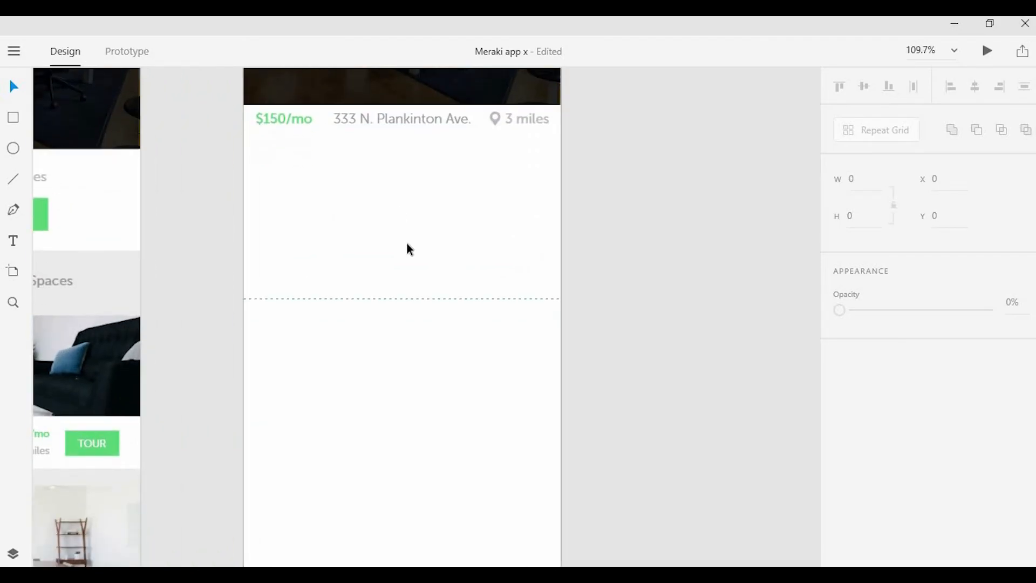
pyautogui.scroll(-2, 408, 245)
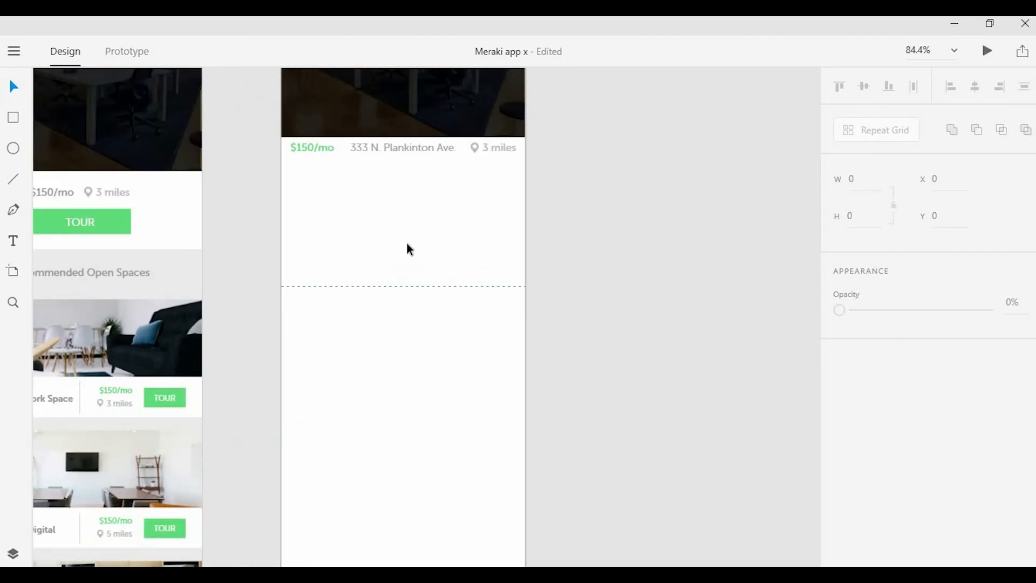
pyautogui.scroll(-1, 407, 244)
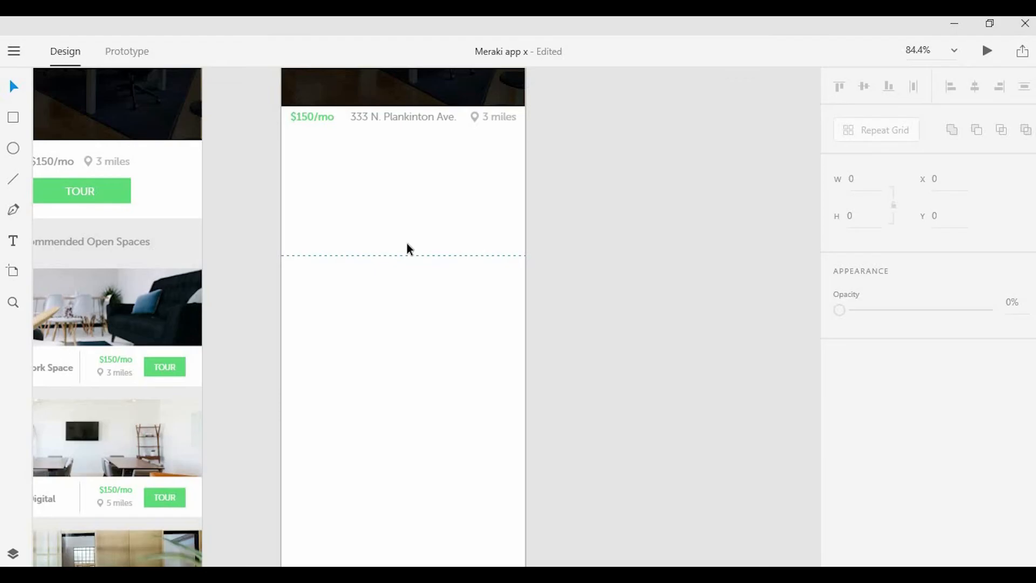
pyautogui.keyDown('ctrl'); pyautogui.scroll(-3, 429, 229); pyautogui.keyUp('ctrl')
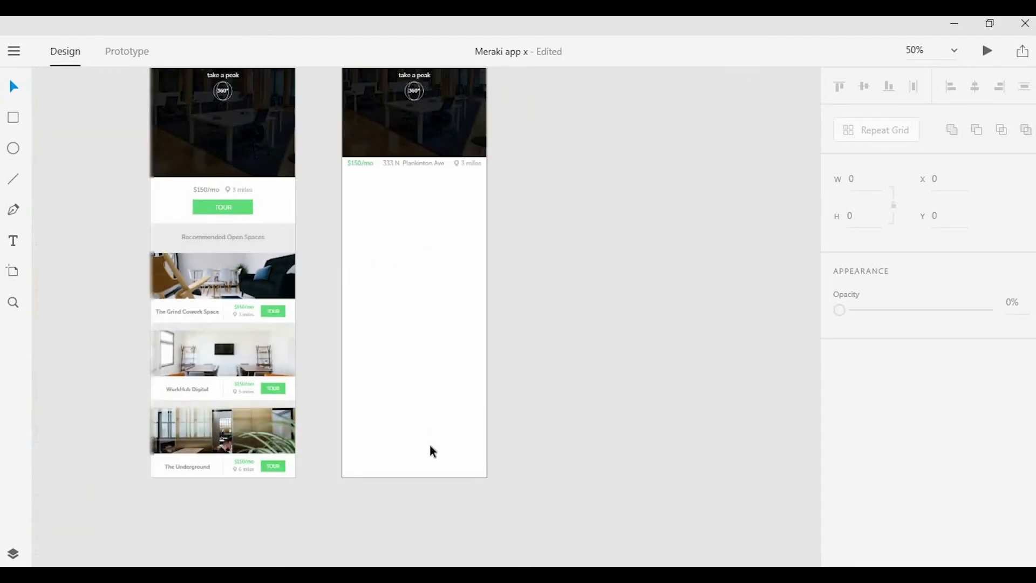
pyautogui.keyDown('ctrl'); pyautogui.scroll(3, 440, 257); pyautogui.keyUp('ctrl')
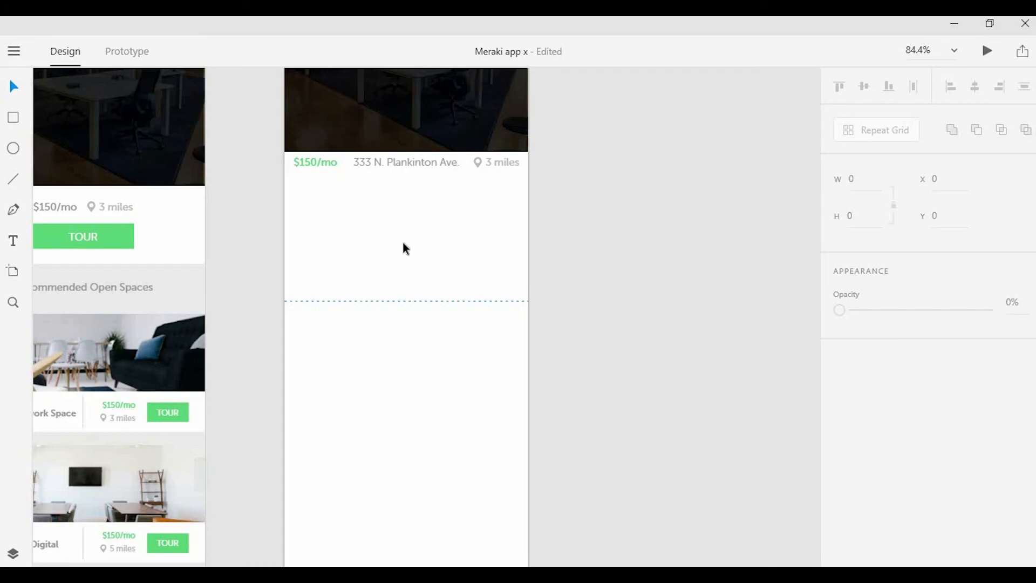
pyautogui.keyDown('ctrl'); pyautogui.scroll(3, 424, 270); pyautogui.keyUp('ctrl')
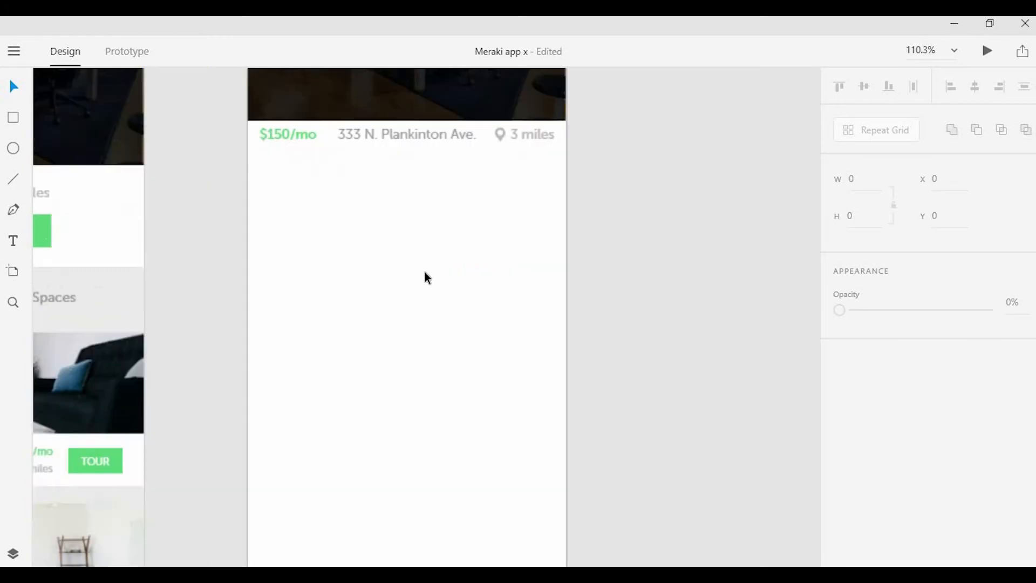
# Copy the street address text below the row at Y 476 and turn it into a left-aligned lorem ipsum paragraph about 292 wide and 77 high.
pyautogui.click(429, 150)
pyautogui.keyDown('alt'); pyautogui.moveTo(429, 150); pyautogui.dragTo(439, 184); pyautogui.keyUp('alt')
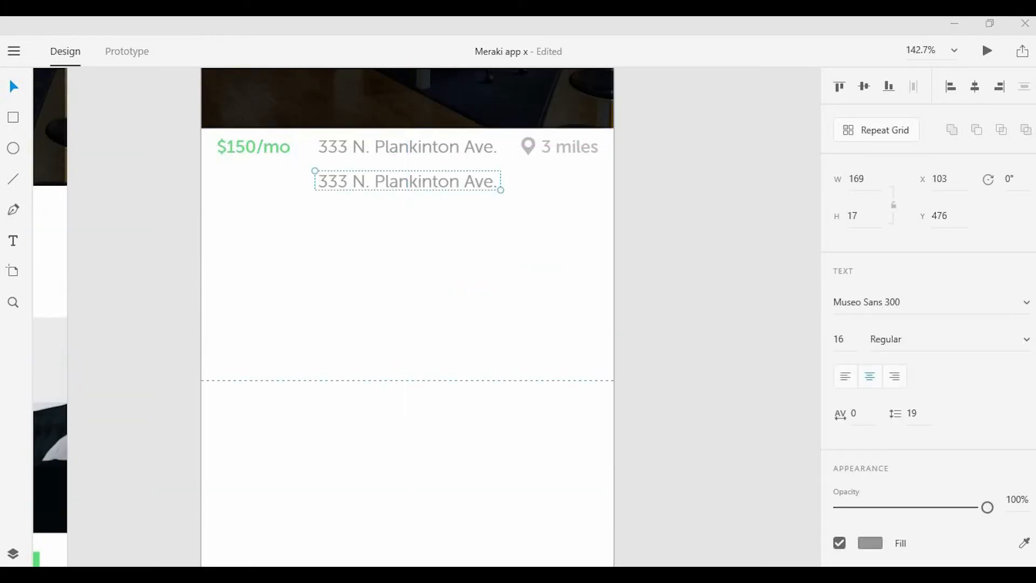
pyautogui.doubleClick(397, 183)
pyautogui.hotkey('ctrl', 'v')
pyautogui.moveTo(501, 190); pyautogui.dragTo(636, 256)
pyautogui.click(845, 376)
pyautogui.moveTo(390, 184); pyautogui.dragTo(305, 225)
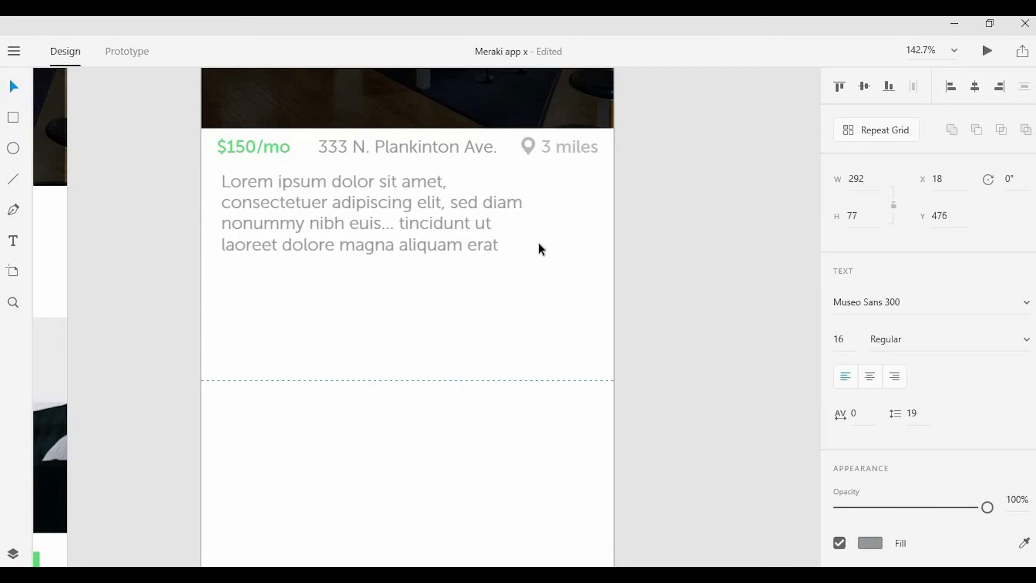
# Widen the lorem ipsum paragraph to nearly the artboard's width and move it down slightly below the address row.
pyautogui.moveTo(543, 213); pyautogui.dragTo(592, 212)
pyautogui.click(621, 302)
pyautogui.moveTo(468, 231); pyautogui.dragTo(470, 238)
pyautogui.click(419, 344)
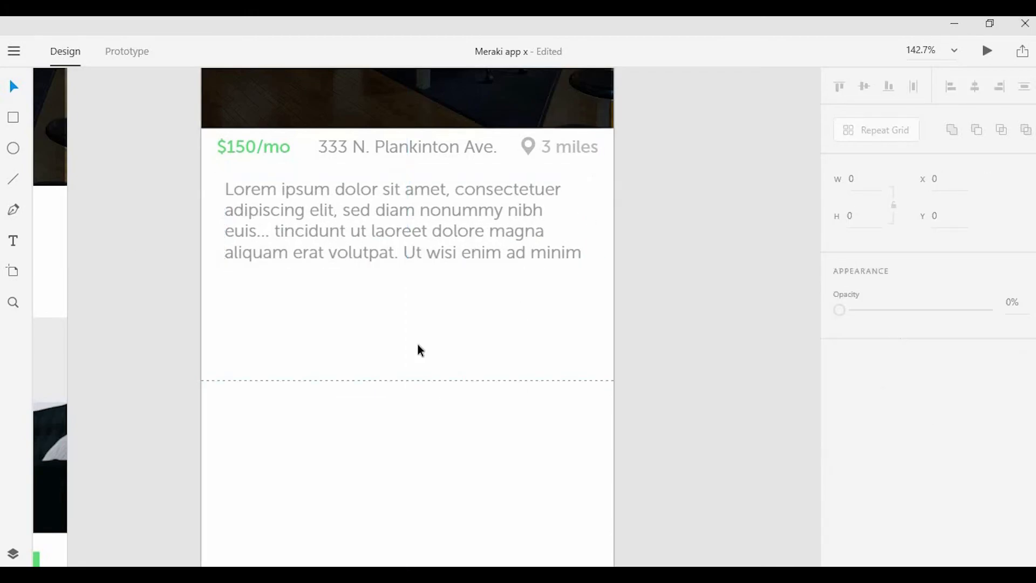
# Paste the green down chevron centred below the paragraph and place a thin full-width divider line just beneath it.
pyautogui.hotkey('ctrl', 'v')
pyautogui.moveTo(406, 270); pyautogui.dragTo(412, 291)
pyautogui.click(444, 320)
pyautogui.scroll(-2, 445, 319)
pyautogui.scroll(2, 442, 334)
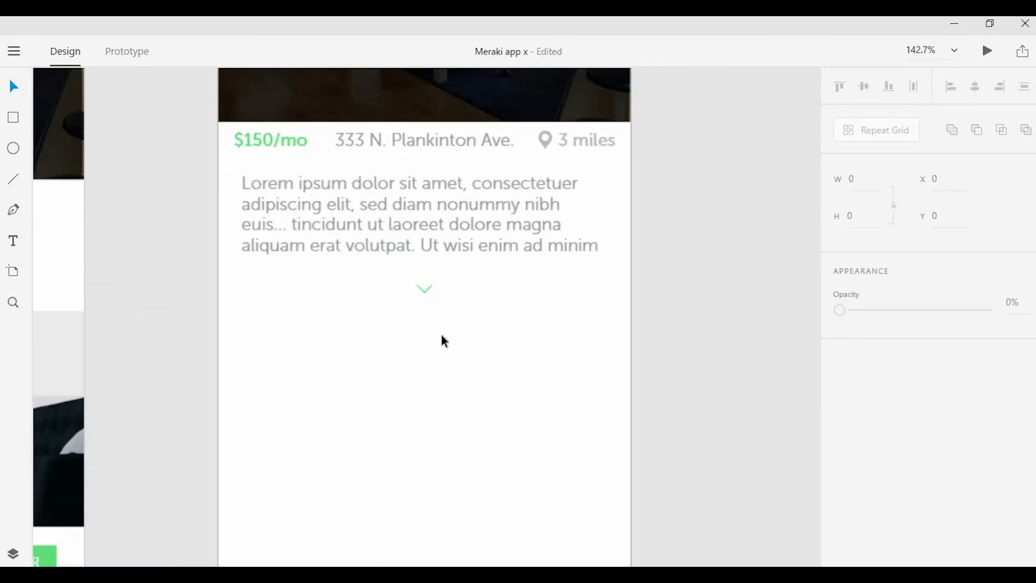
pyautogui.moveTo(461, 278); pyautogui.dragTo(469, 307)
# Copy the street address text below the divider line, replace it with "Amentities" and centre it in a box about 108 wide.
pyautogui.moveTo(457, 143); pyautogui.dragTo(464, 325)
pyautogui.doubleClick(464, 325)
pyautogui.write('Amentities')
pyautogui.press('Escape')
pyautogui.moveTo(518, 331); pyautogui.dragTo(451, 331)
pyautogui.hotkey('shift', 'c')
# Set the "Amentities" heading's font size to 15.
pyautogui.click(849, 347)
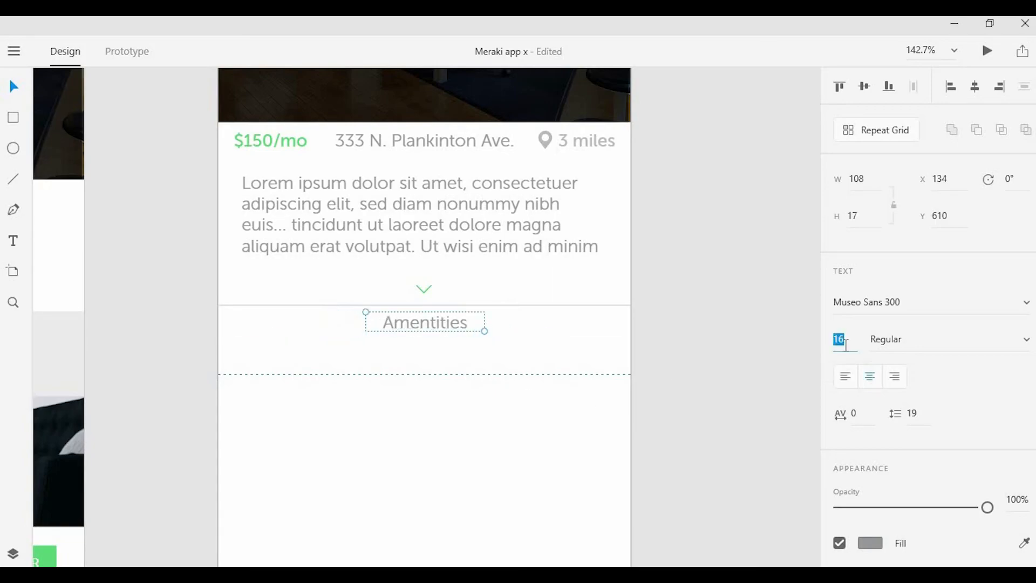
pyautogui.write('15')
pyautogui.click(464, 340)
pyautogui.click(457, 325)
pyautogui.click(454, 334)
pyautogui.click(454, 331)
pyautogui.click(484, 374)
# Place the coffee cup, headphones, monitor and whiteboard icons in a two-by-two arrangement below the "Amentities" heading.
pyautogui.scroll(-4, 484, 375)
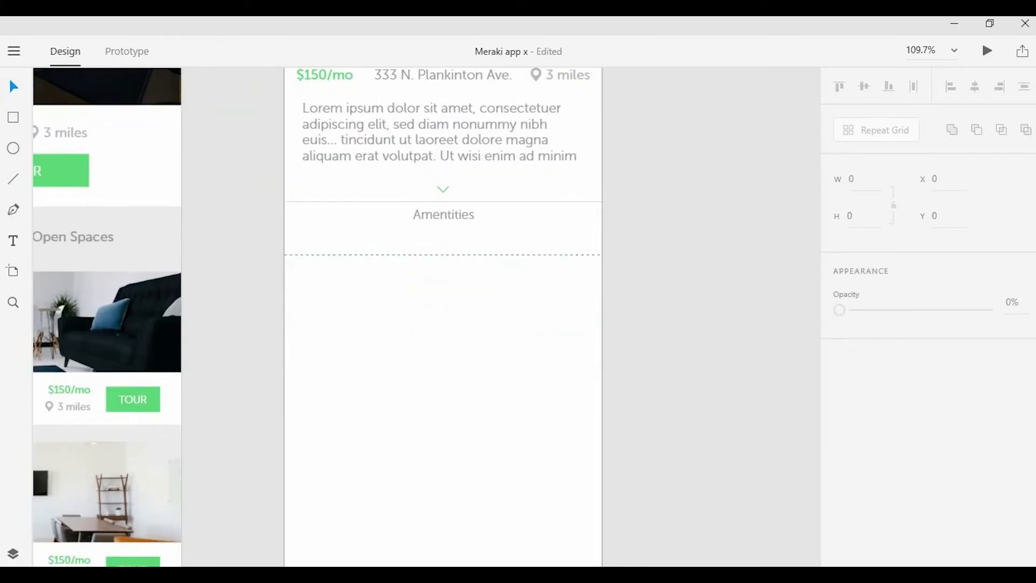
pyautogui.moveTo(0, 323); pyautogui.dragTo(378, 329)
pyautogui.moveTo(193, 417); pyautogui.dragTo(381, 403)
pyautogui.moveTo(0, 351); pyautogui.dragTo(514, 341)
pyautogui.moveTo(0, 388); pyautogui.dragTo(527, 416)
# Move the headphones and whiteboard icons down to Y 824 and place the potted plant icon centred below them.
pyautogui.moveTo(566, 381); pyautogui.dragTo(389, 419)
pyautogui.press('Down')
pyautogui.press('Down')
pyautogui.press('Down')
pyautogui.press('Down')
pyautogui.press('Down')
pyautogui.press('Down')
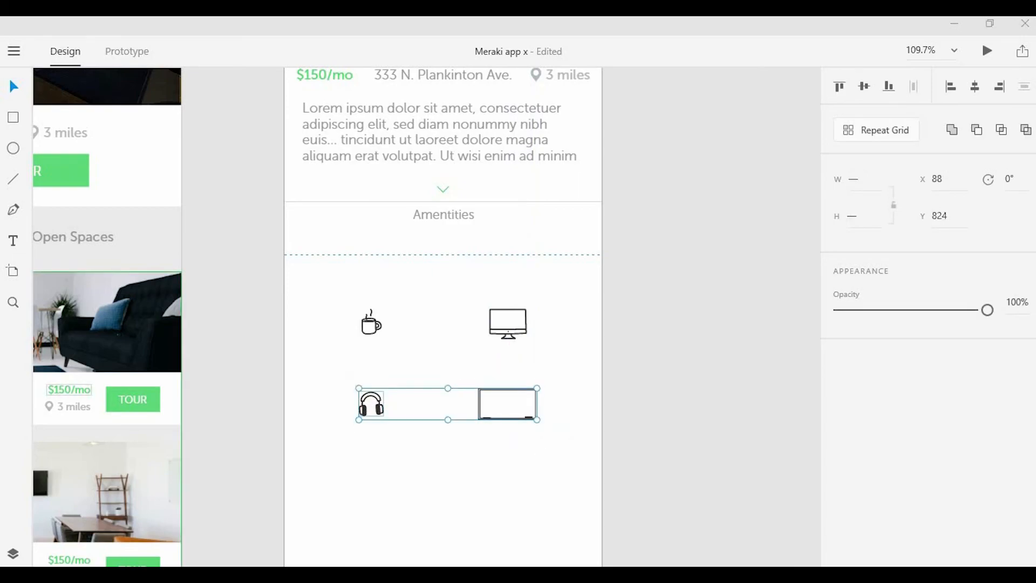
pyautogui.press('Escape')
pyautogui.moveTo(135, 475); pyautogui.dragTo(443, 471)
pyautogui.click(395, 353)
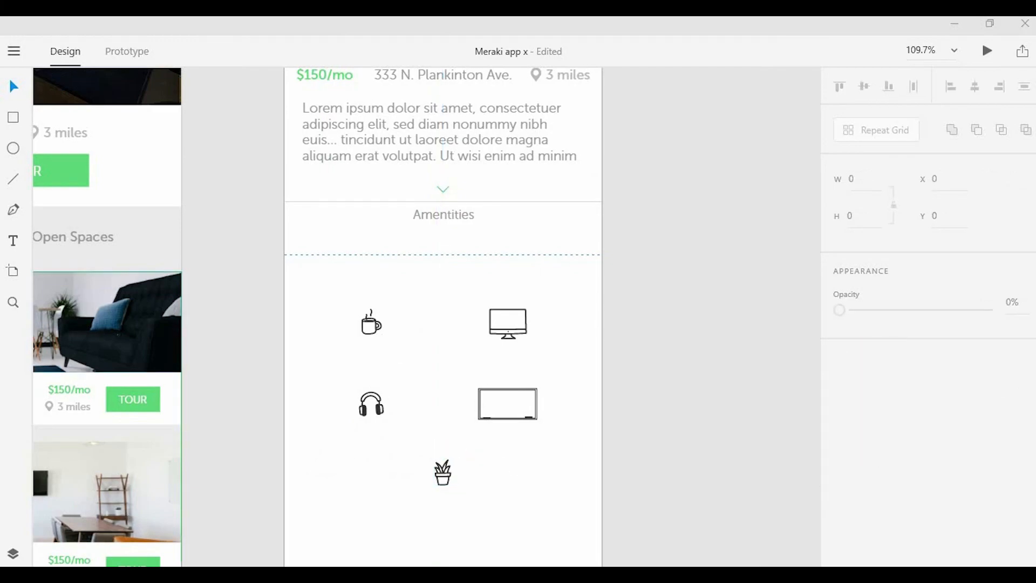
# Place a copy of the Amentities label beneath the coffee icon and change its text to "free coffee".
pyautogui.moveTo(440, 219); pyautogui.dragTo(381, 345)
pyautogui.scroll(5, 381, 351)
pyautogui.doubleClick(381, 344)
pyautogui.hotkey('ctrl', 'a')
pyautogui.press('BackSpace')
pyautogui.write('free coffee')
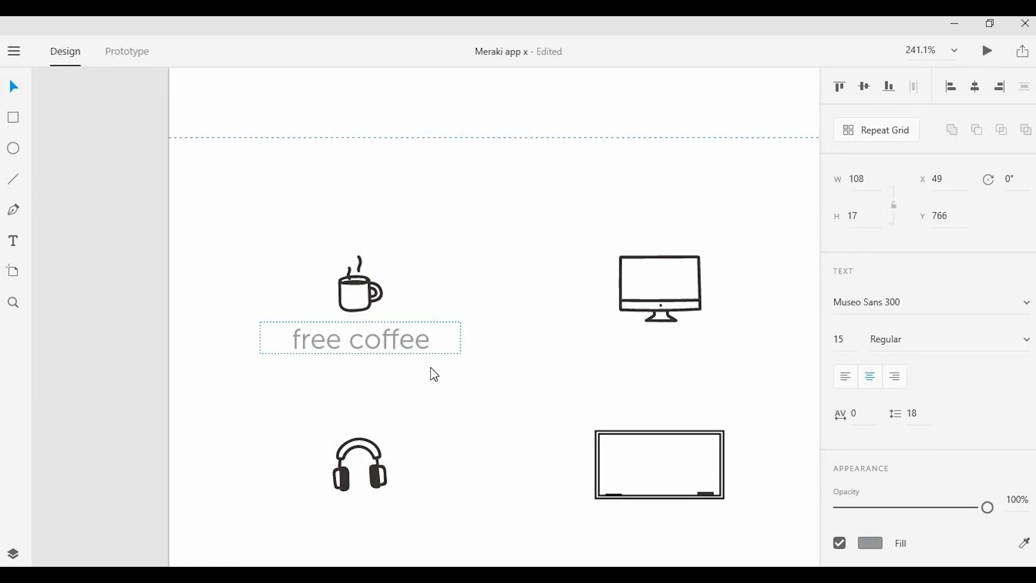
# Set the font of the "free coffee" label to Museo Sans 100.
pyautogui.click(1023, 301)
pyautogui.click(918, 353)
pyautogui.click(424, 232)
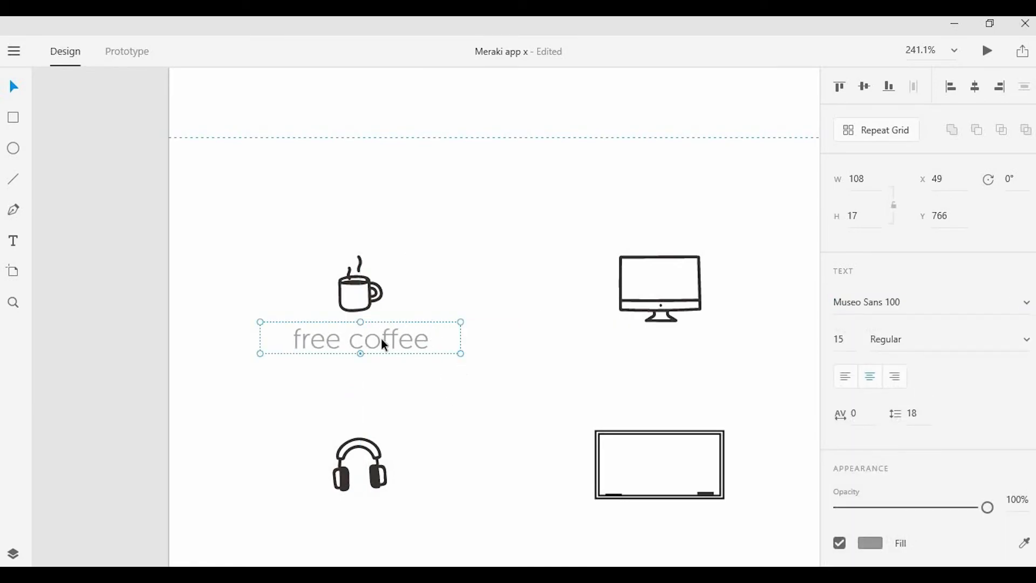
# Copy the "free coffee" label beneath the headphones icon, reword it "headphone access" and widen its text box to fit.
pyautogui.scroll(-3, 380, 302)
pyautogui.moveTo(377, 256); pyautogui.dragTo(396, 429)
pyautogui.doubleClick(397, 429)
pyautogui.write('headphone access')
pyautogui.press('Escape')
pyautogui.moveTo(462, 440); pyautogui.dragTo(506, 439)
# Label the computer icon "personal mac" using a copy of the coffee label, and nudge the labels down 3 px.
pyautogui.moveTo(368, 251); pyautogui.dragTo(671, 250)
pyautogui.keyDown('shift'); pyautogui.click(424, 251); pyautogui.keyUp('shift')
pyautogui.keyDown('shift'); pyautogui.click(440, 432); pyautogui.keyUp('shift')
pyautogui.press('Down')
pyautogui.press('Down')
pyautogui.press('Down')
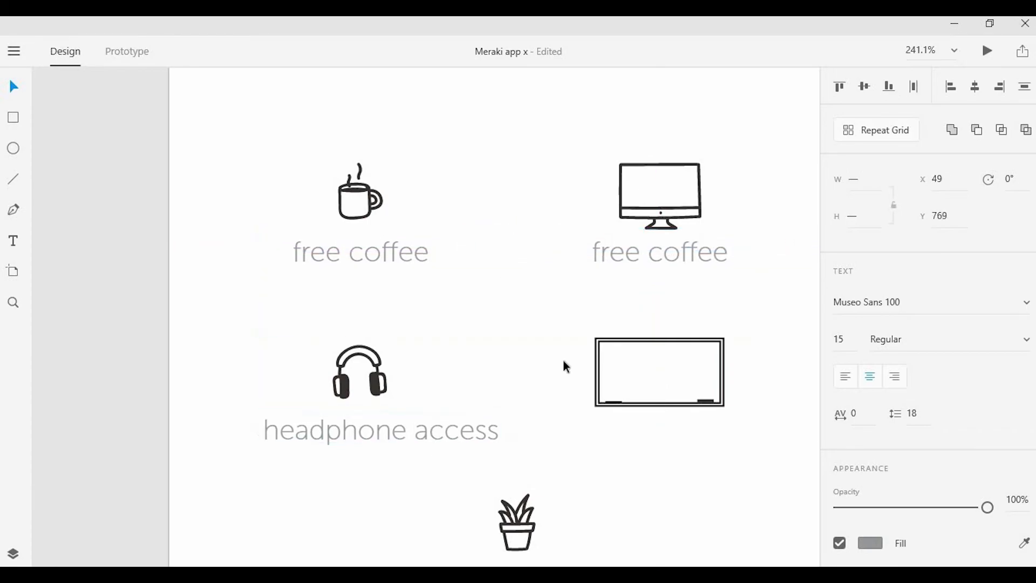
pyautogui.doubleClick(682, 258)
pyautogui.write('personal mac')
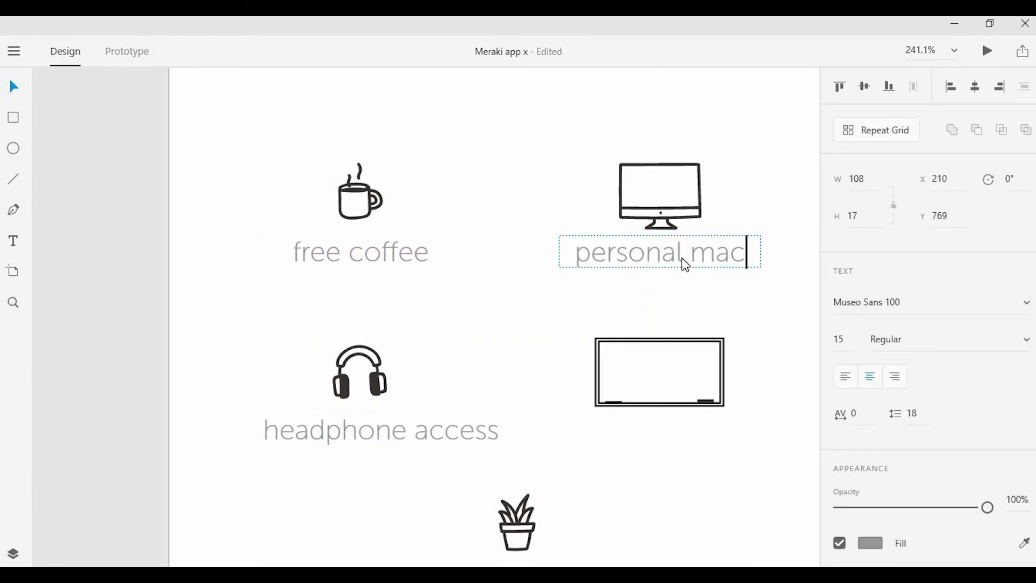
# Copy the "personal mac" label beneath the whiteboard icon, reword it "personal whiteboard" and fit its text box under the icon.
pyautogui.moveTo(705, 268); pyautogui.dragTo(710, 434)
pyautogui.doubleClick(710, 434)
pyautogui.write('personal whiteboard')
pyautogui.press('Escape')
pyautogui.moveTo(760, 444); pyautogui.dragTo(825, 445)
pyautogui.moveTo(745, 433); pyautogui.dragTo(710, 431)
pyautogui.click(709, 469)
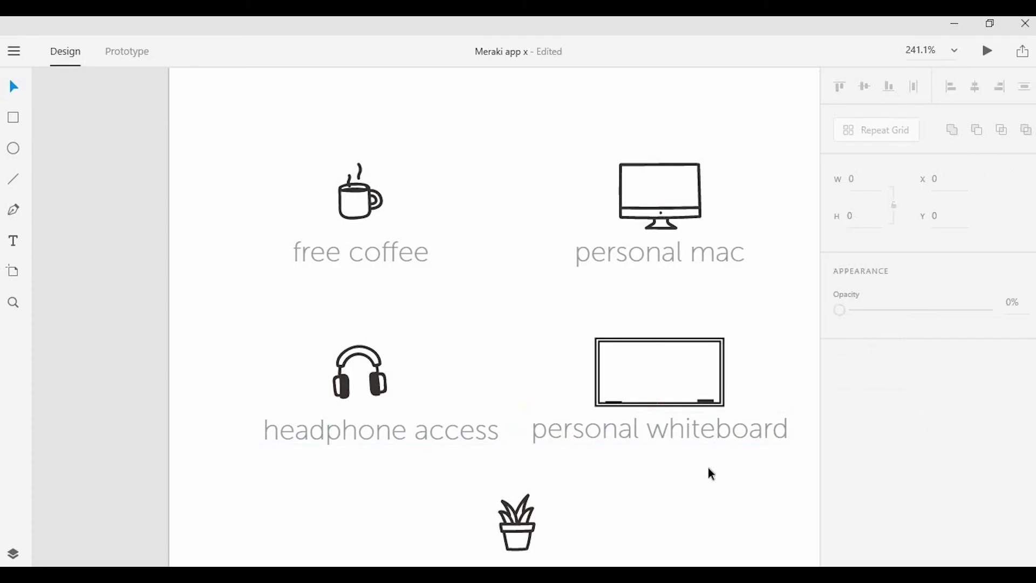
# Place a copy of an amenity label beneath the potted plant icon and change its text to "lively flora".
pyautogui.scroll(-4, 710, 469)
pyautogui.scroll(6, 604, 388)
pyautogui.scroll(-4, 605, 388)
pyautogui.moveTo(454, 313); pyautogui.dragTo(633, 494)
pyautogui.doubleClick(608, 491)
pyautogui.write('lively flora')
pyautogui.press('Escape')
pyautogui.scroll(-5, 673, 433)
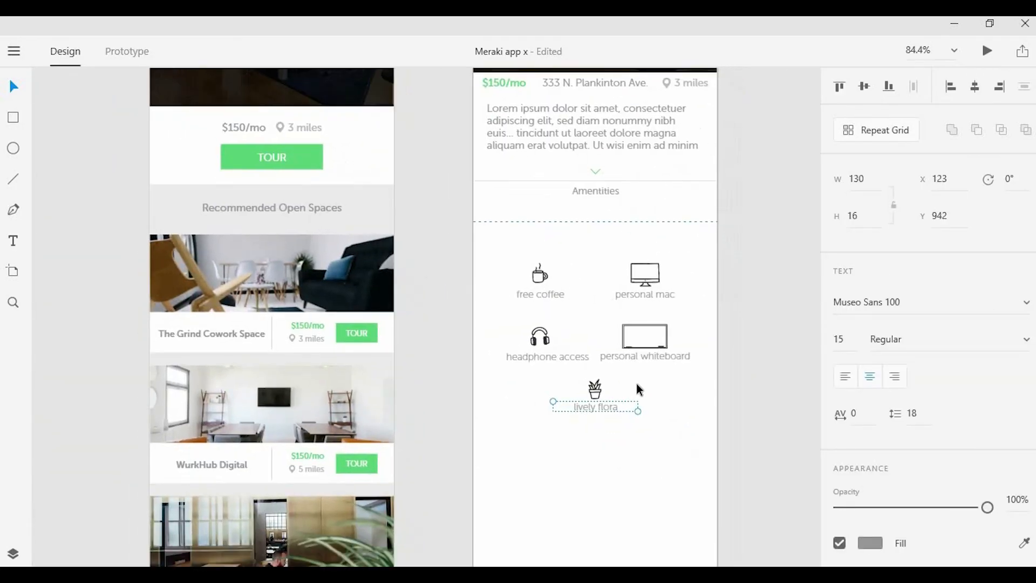
# Draw a rectangle about 376 × 276 at the lower end of the artboard and place the street map image over it.
pyautogui.scroll(-2, 636, 385)
pyautogui.press('r')
pyautogui.moveTo(450, 318)
pyautogui.mouseDown()
pyautogui.moveTo(703, 440)
pyautogui.moveTo(695, 504)
pyautogui.mouseUp()
pyautogui.press('v')
pyautogui.moveTo(572, 317); pyautogui.dragTo(618, 424)
pyautogui.click(637, 309)
pyautogui.hotkey('ctrl', 'v')
pyautogui.click(624, 328)
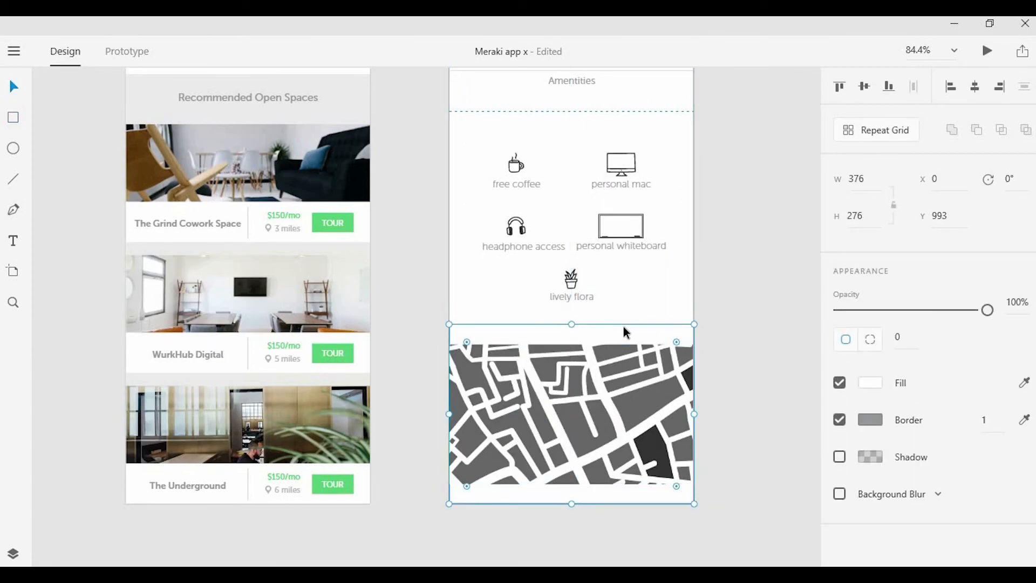
# Delete the rectangle behind the street map and move the map up beneath the "lively flora" label.
pyautogui.press('Delete')
pyautogui.moveTo(621, 367); pyautogui.dragTo(620, 348)
pyautogui.doubleClick(581, 491)
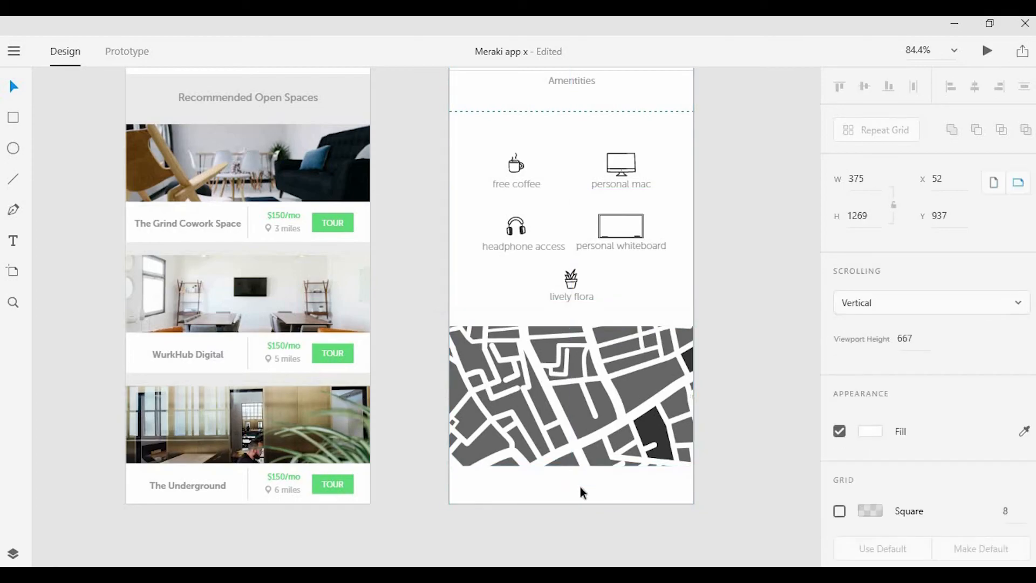
# Paste a copy of the lowest TOUR button's green rectangle onto the artboard with the street map.
pyautogui.click(541, 480)
pyautogui.scroll(3, 487, 452)
pyautogui.click(125, 360)
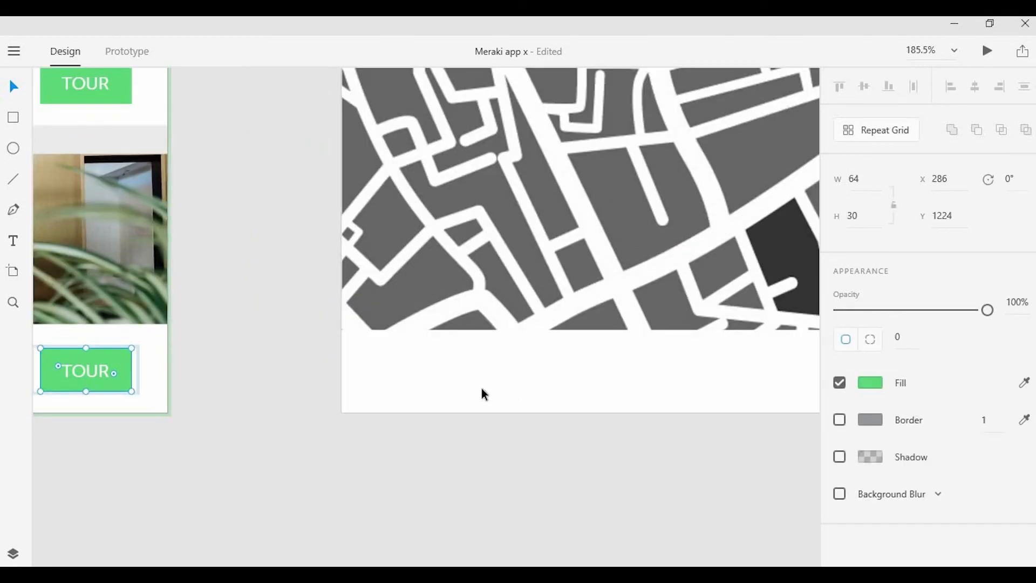
pyautogui.hotkey('ctrl', 'c')
pyautogui.hotkey('ctrl', 'v')
pyautogui.hotkey('ctrl', 'z')
pyautogui.moveTo(129, 360); pyautogui.dragTo(678, 358)
pyautogui.click(264, 342)
pyautogui.hotkey('ctrl', 'v')
# Position and stretch the green rectangle to fill the full-width strip between the map and the artboard's lower edge.
pyautogui.moveTo(484, 421); pyautogui.dragTo(290, 405)
pyautogui.moveTo(456, 350); pyautogui.dragTo(539, 326)
pyautogui.moveTo(537, 363); pyautogui.dragTo(148, 367)
pyautogui.scroll(3, 602, 286)
pyautogui.scroll(-3, 627, 247)
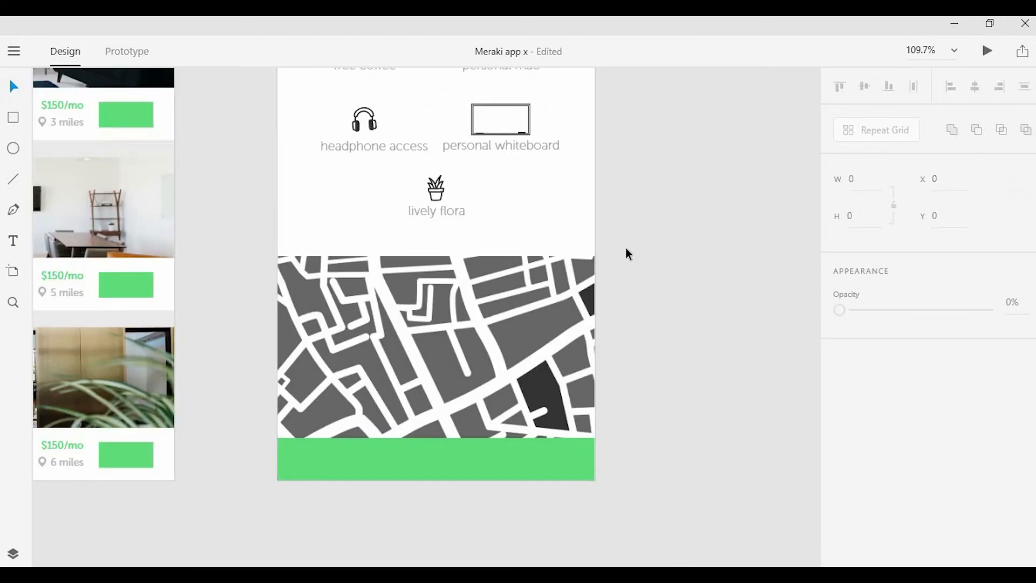
# Copy the "lively flora" label onto the green bar and change its text to "Meet the Creatives".
pyautogui.scroll(3, 426, 405)
pyautogui.scroll(-3, 435, 371)
pyautogui.moveTo(455, 212); pyautogui.dragTo(454, 465)
pyautogui.scroll(5, 454, 468)
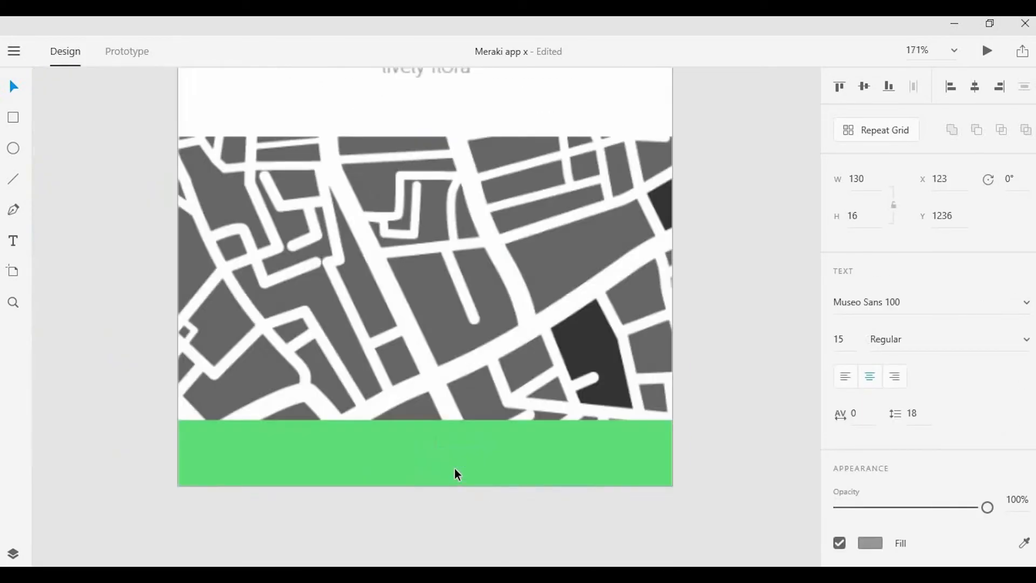
pyautogui.doubleClick(458, 454)
pyautogui.write('Meet the ')
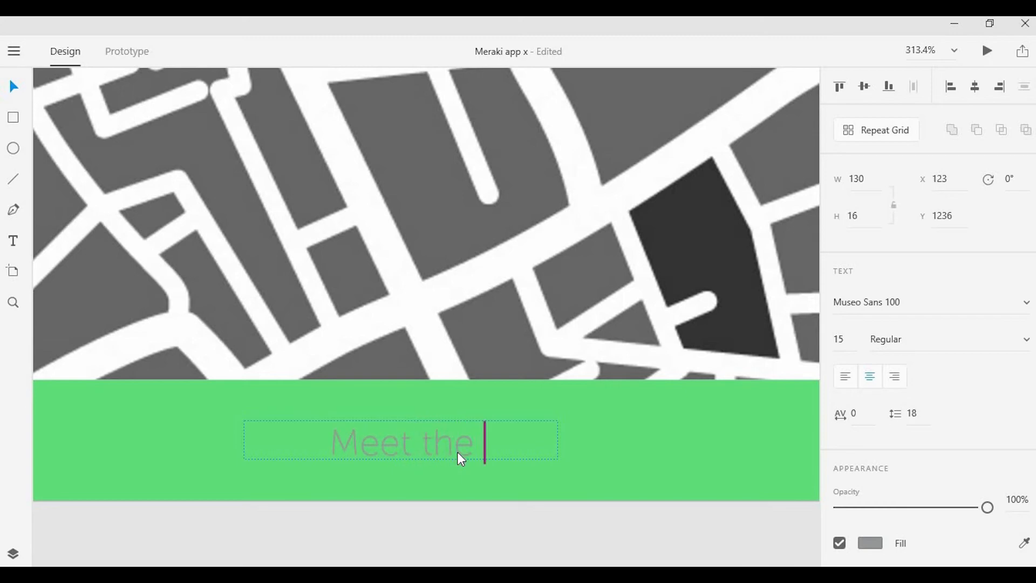
pyautogui.write('Creatives')
pyautogui.press('Escape')
# Set the fill of the "Meet the Creatives" text to white.
pyautogui.click(871, 543)
pyautogui.moveTo(696, 351); pyautogui.dragTo(451, 385)
pyautogui.click(941, 467)
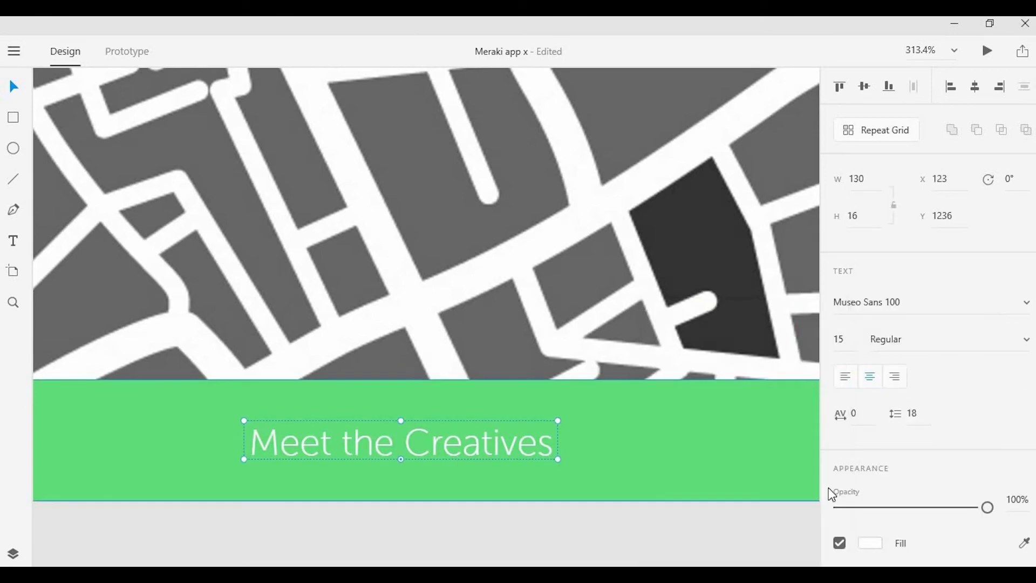
# Set the "Meet the Creatives" text to size 13 in a heavier Museo Sans weight.
pyautogui.scroll(-2, 875, 469)
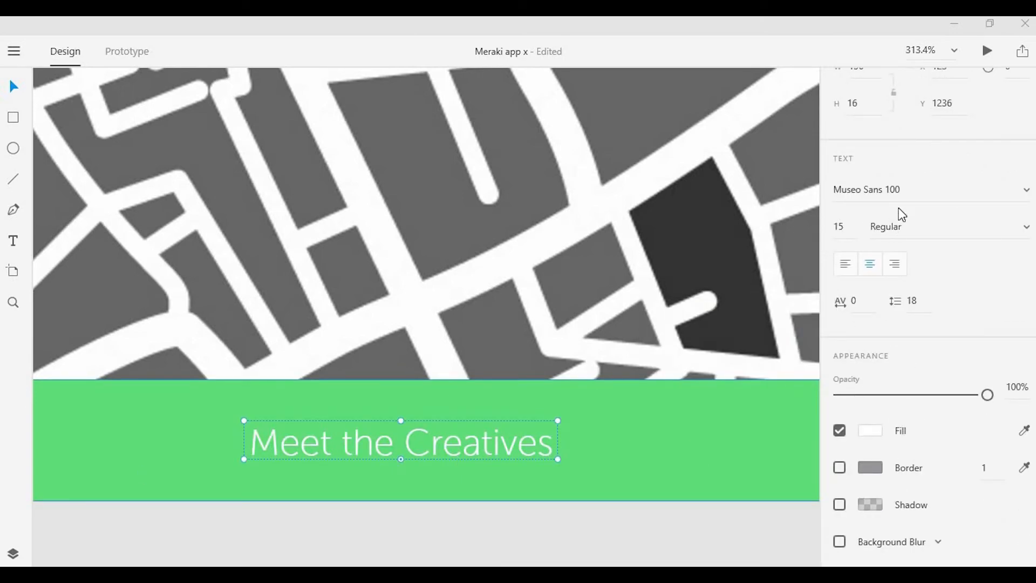
pyautogui.click(856, 226)
pyautogui.write('13')
pyautogui.click(1027, 193)
pyautogui.click(945, 278)
pyautogui.click(621, 345)
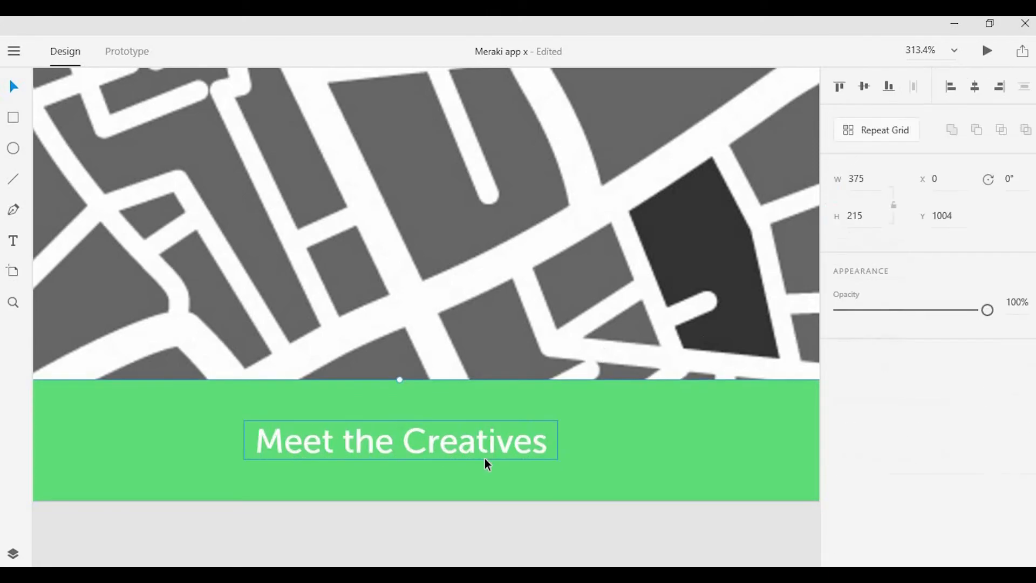
# Compare the Home – 1 artboard with the neighbouring Home artboard.
pyautogui.click(488, 461)
pyautogui.scroll(-6, 545, 428)
pyautogui.scroll(8, 685, 323)
pyautogui.click(685, 322)
pyautogui.scroll(-4, 643, 294)
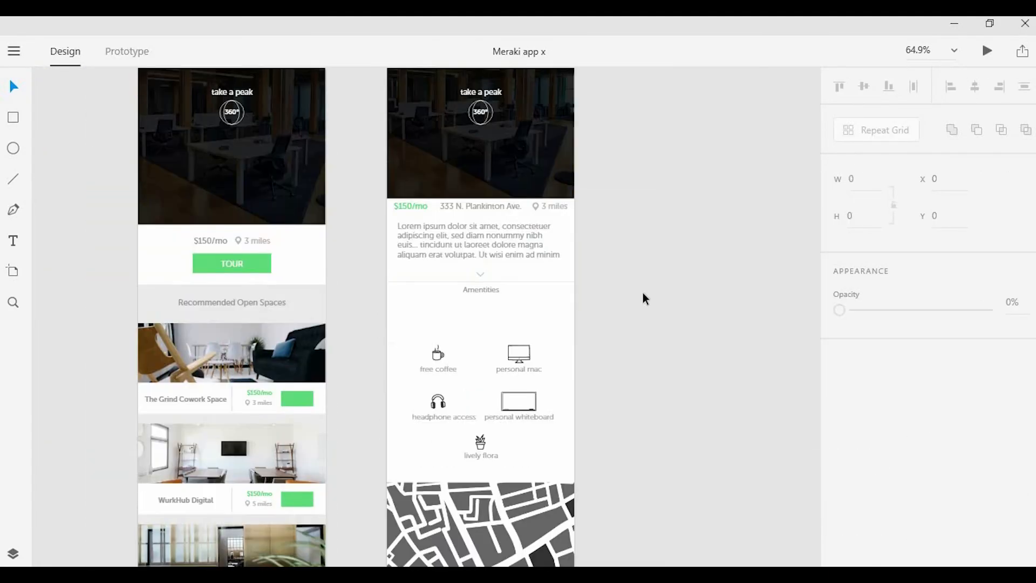
pyautogui.scroll(-2, 558, 296)
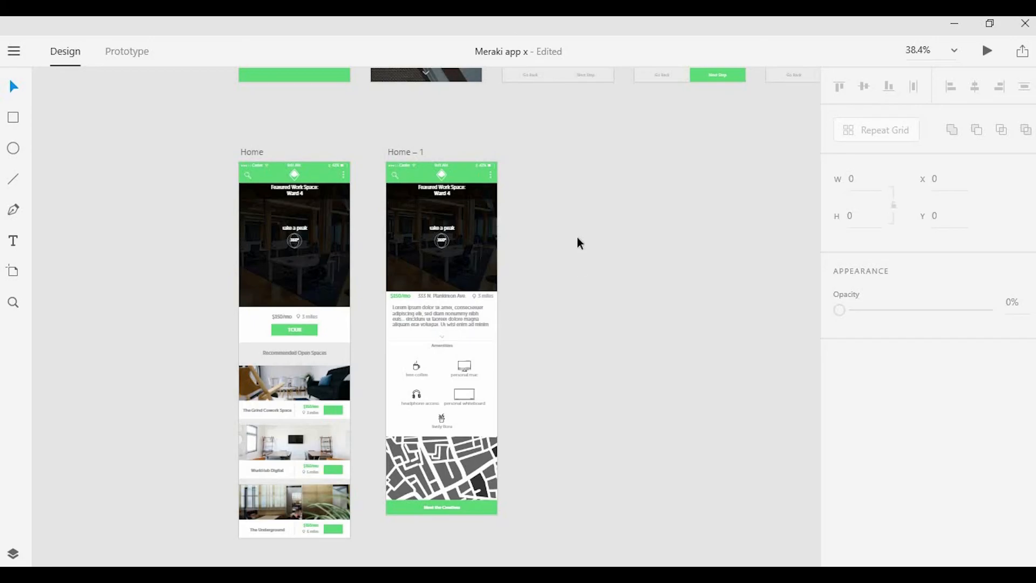
pyautogui.moveTo(587, 226); pyautogui.dragTo(523, 254)
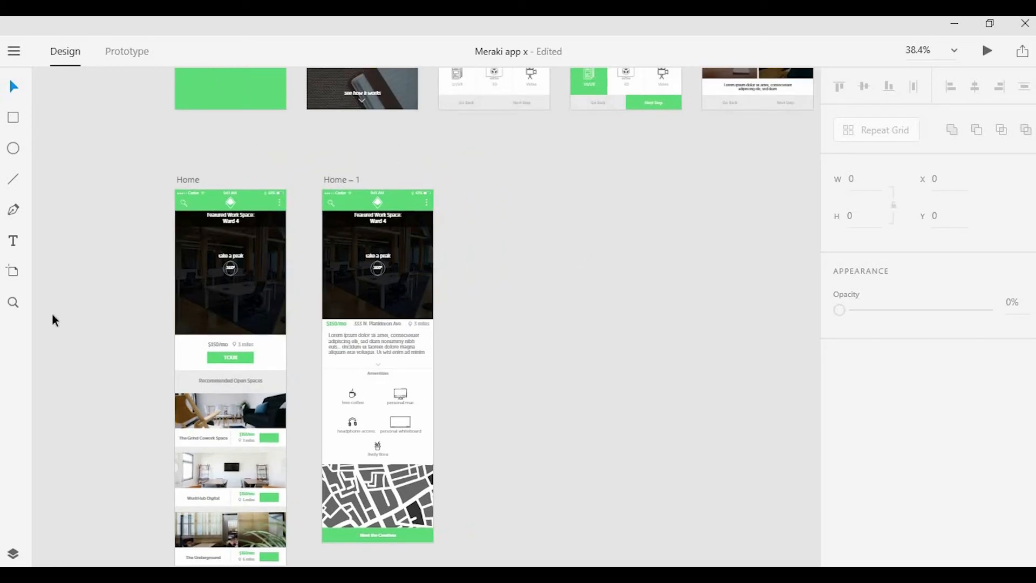
pyautogui.scroll(3, 366, 330)
pyautogui.moveTo(520, 407); pyautogui.dragTo(531, 280)
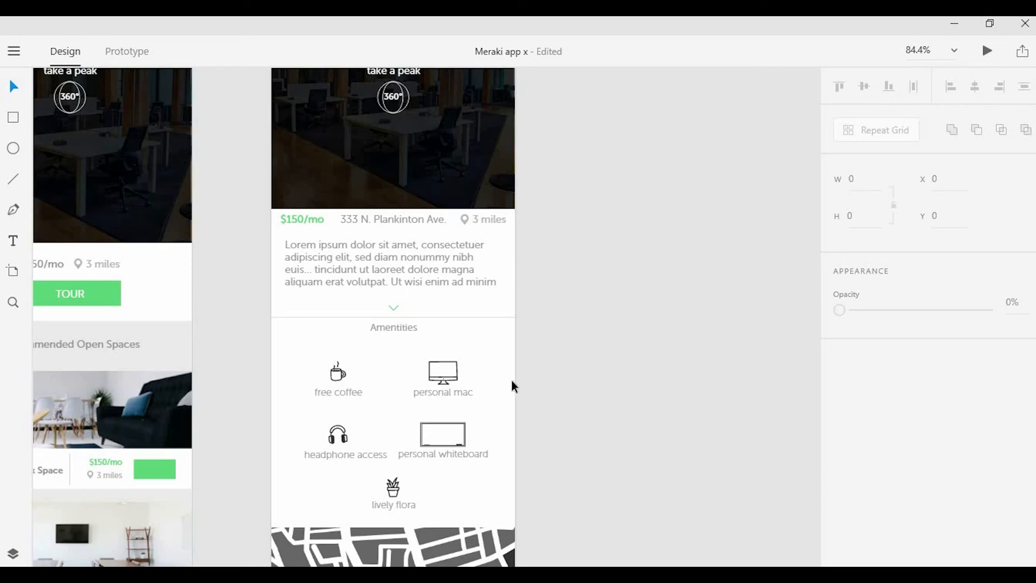
# Review the Home – 1 screen from the amenities and map up to the 360° preview image and header.
pyautogui.scroll(-5, 513, 381)
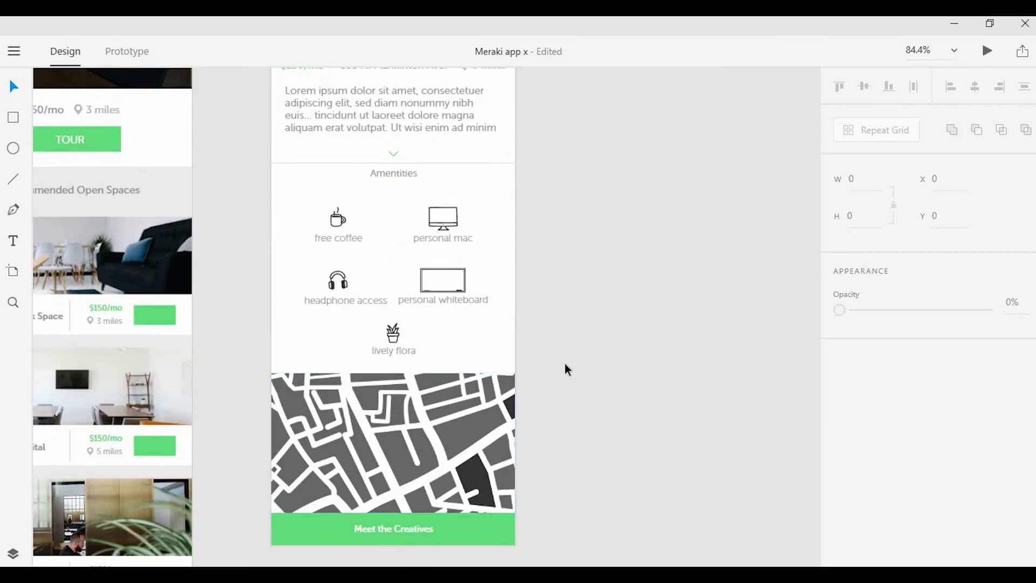
pyautogui.scroll(3, 565, 367)
pyautogui.scroll(6, 571, 374)
pyautogui.scroll(1, 571, 371)
pyautogui.click(395, 244)
pyautogui.click(561, 183)
pyautogui.scroll(1, 576, 229)
pyautogui.hscroll(1, 576, 229)
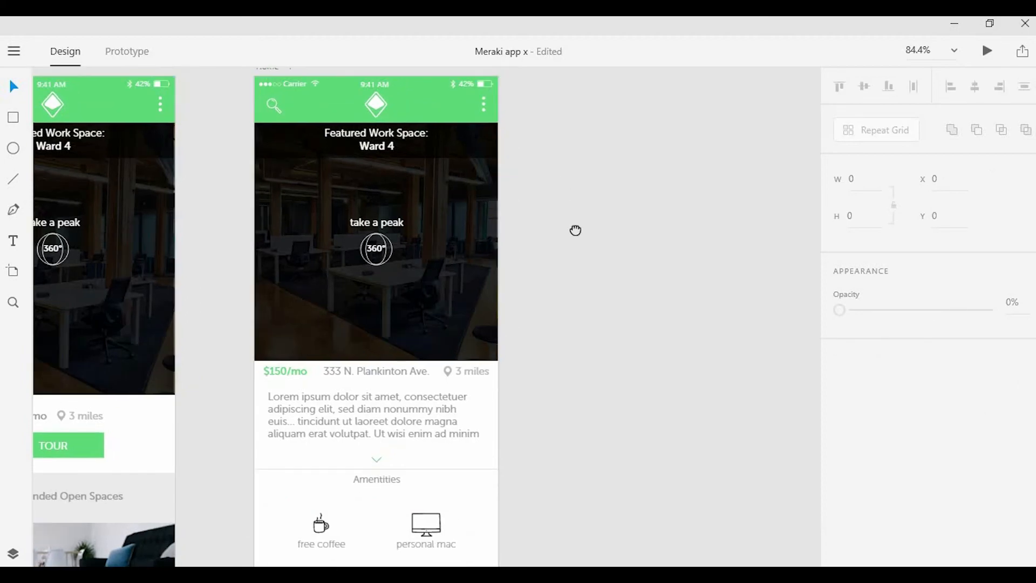
pyautogui.click(382, 274)
pyautogui.click(532, 218)
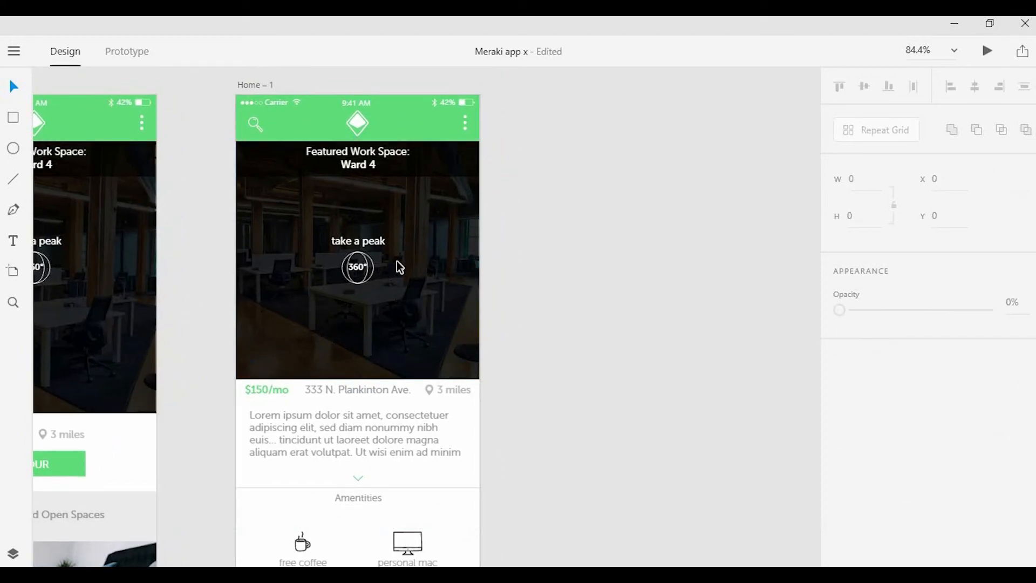
# Add an iPhone 6/7 artboard beside Home – 1, set it to landscape at 667 × 375, and move it to X 549.
pyautogui.moveTo(514, 256); pyautogui.dragTo(440, 240)
pyautogui.scroll(-2, 479, 265)
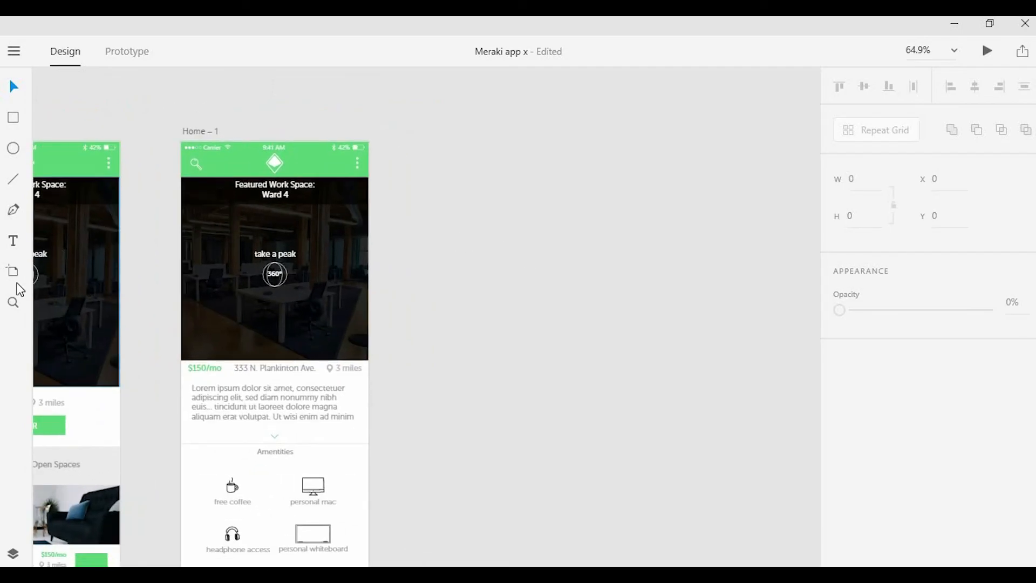
pyautogui.click(13, 271)
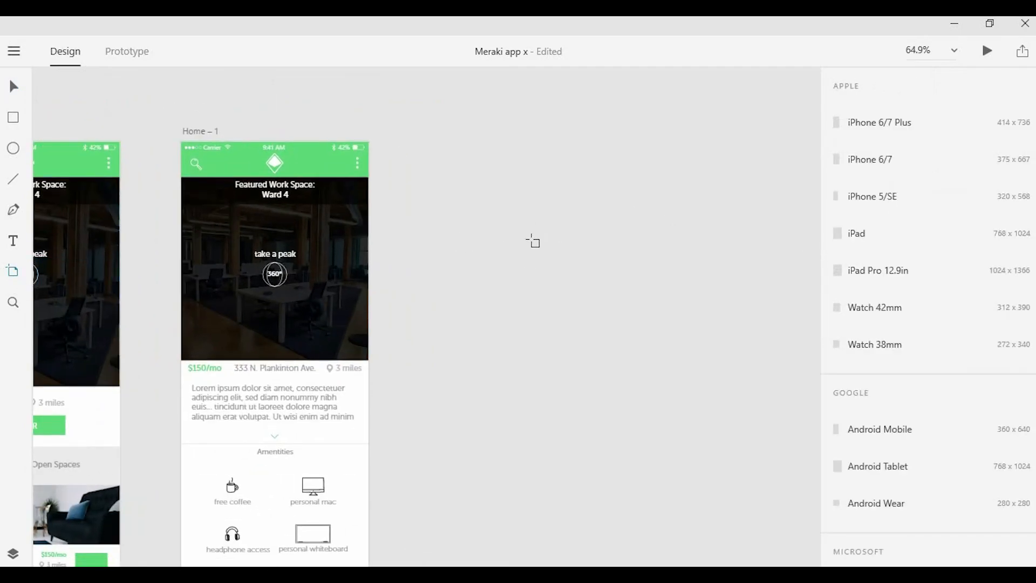
pyautogui.click(534, 241)
pyautogui.click(1019, 184)
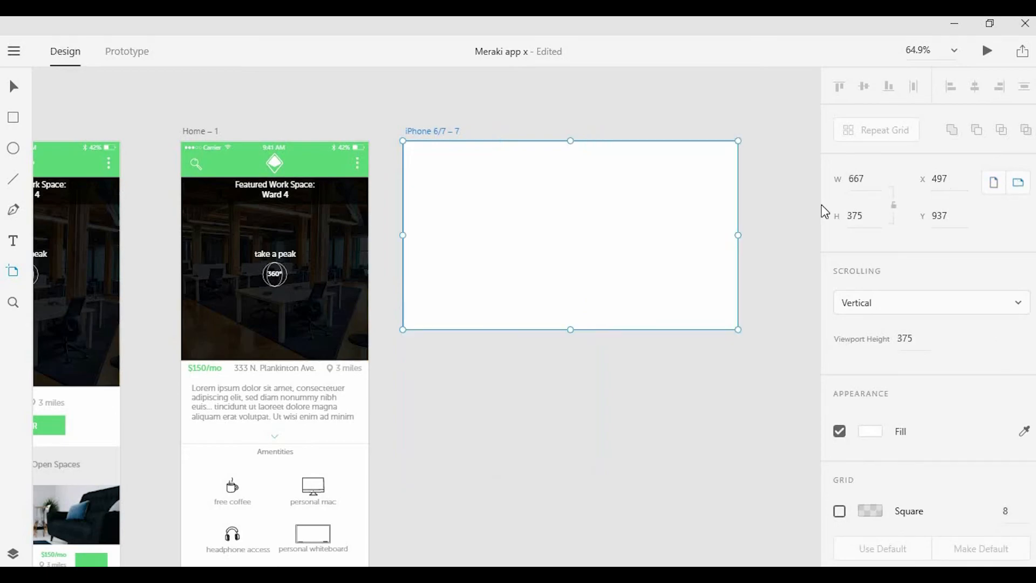
pyautogui.moveTo(495, 204); pyautogui.dragTo(518, 206)
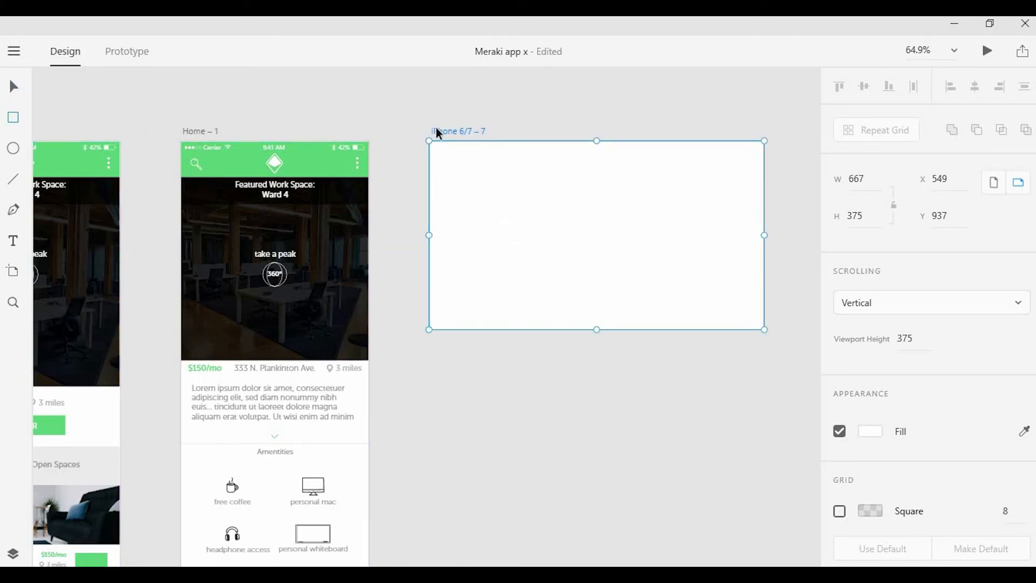
# Cover the landscape artboard with a borderless 667 × 375 rectangle and fill it with the office photo.
pyautogui.press('v')
pyautogui.click(474, 106)
pyautogui.moveTo(429, 141); pyautogui.dragTo(758, 330)
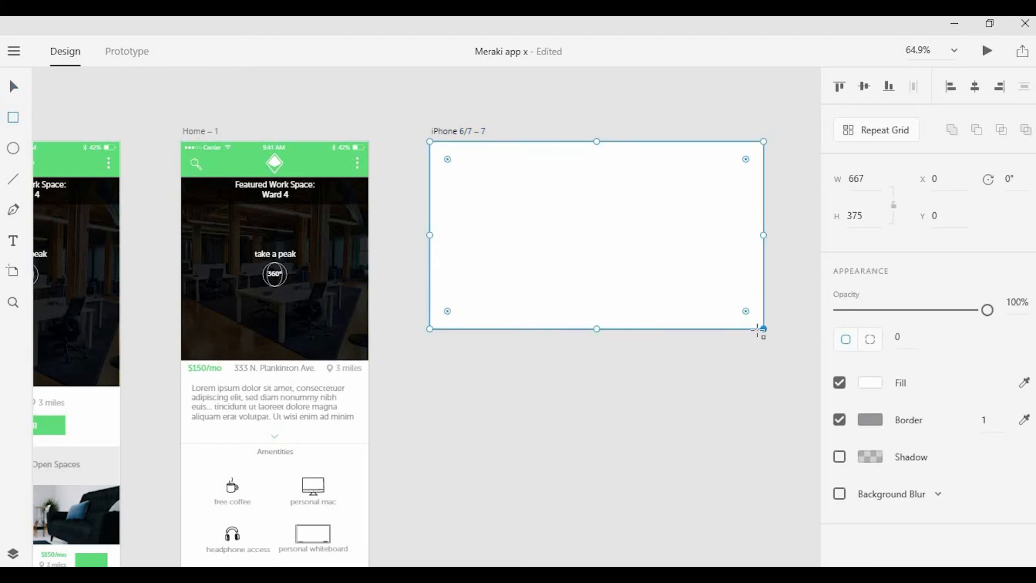
pyautogui.click(840, 422)
pyautogui.moveTo(63, 192); pyautogui.dragTo(693, 188)
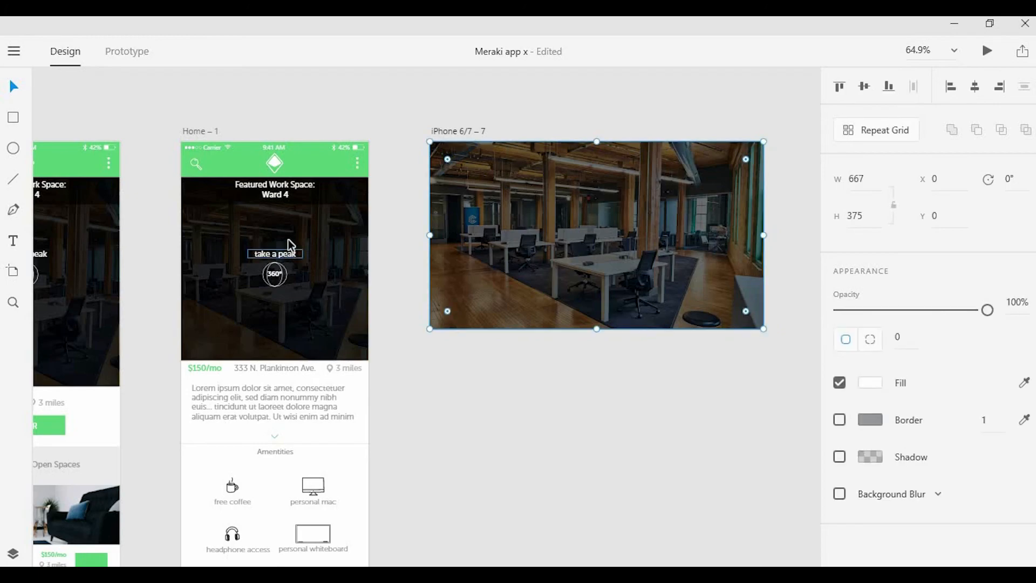
# Copy the 360° icon from Home – 1 onto the landscape artboard and centre it at X 309, Y 163.
pyautogui.click(286, 261)
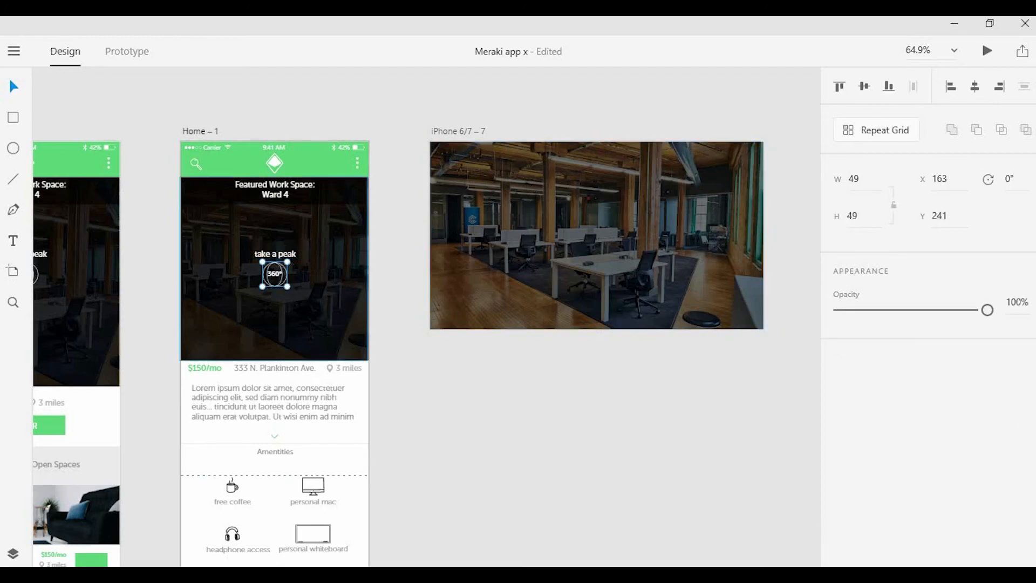
pyautogui.click(750, 222)
pyautogui.click(283, 273)
pyautogui.hotkey('ctrl', 'c')
pyautogui.click(526, 225)
pyautogui.hotkey('ctrl', 'v')
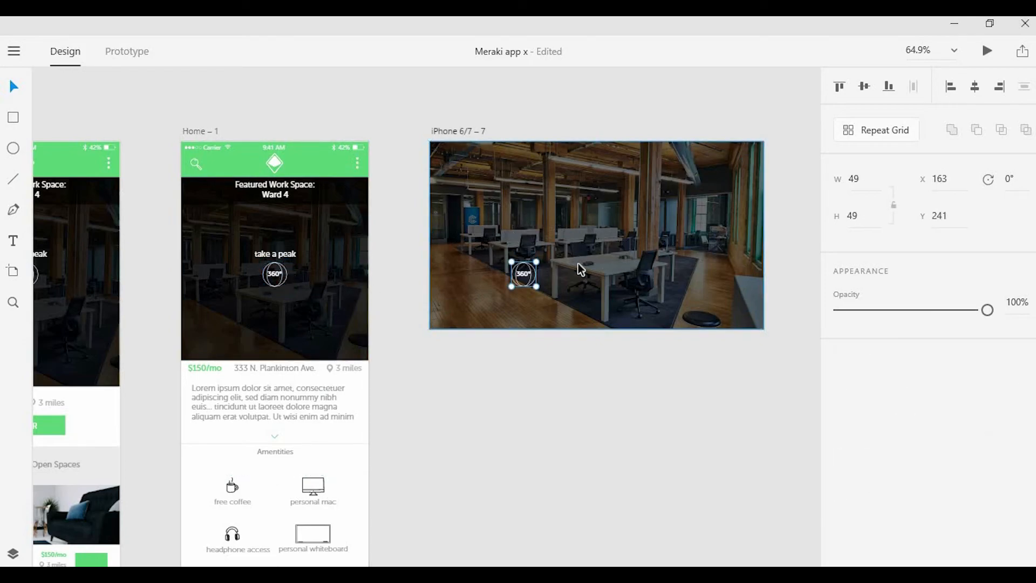
pyautogui.moveTo(527, 277); pyautogui.dragTo(599, 278)
pyautogui.moveTo(595, 249); pyautogui.dragTo(600, 238)
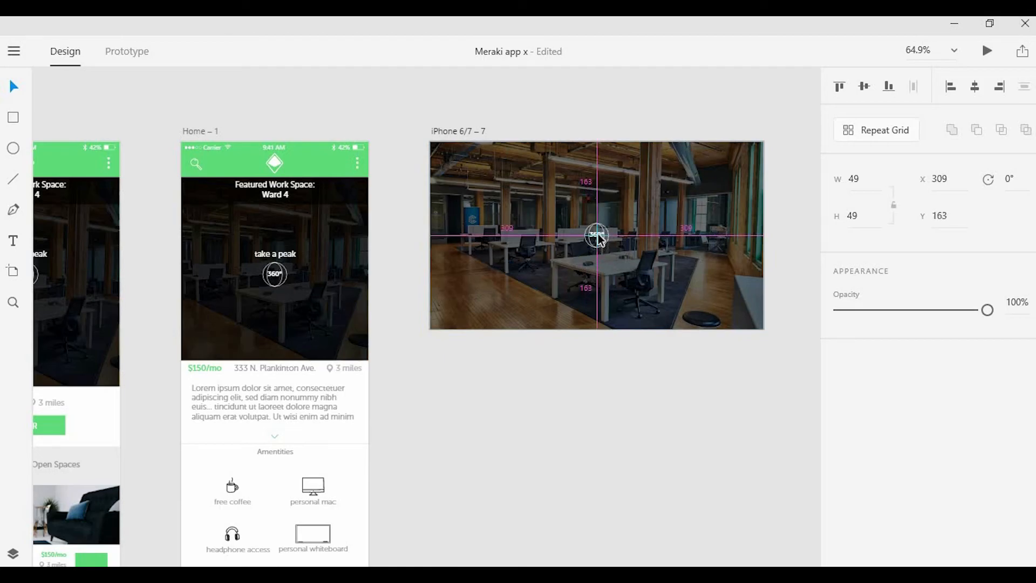
# Copy the dark overlay rectangle from the Home – 1 photo onto the landscape artboard's office photo.
pyautogui.click(588, 105)
pyautogui.scroll(3, 615, 170)
pyautogui.click(456, 211)
pyautogui.hscroll(1, 556, 198)
pyautogui.moveTo(128, 297); pyautogui.dragTo(648, 229)
pyautogui.moveTo(558, 170); pyautogui.dragTo(495, 204)
# Make the overlay solid black at 100% opacity and reshape it into a 667 × 72 bar along the artboard's upper edge.
pyautogui.click(871, 383)
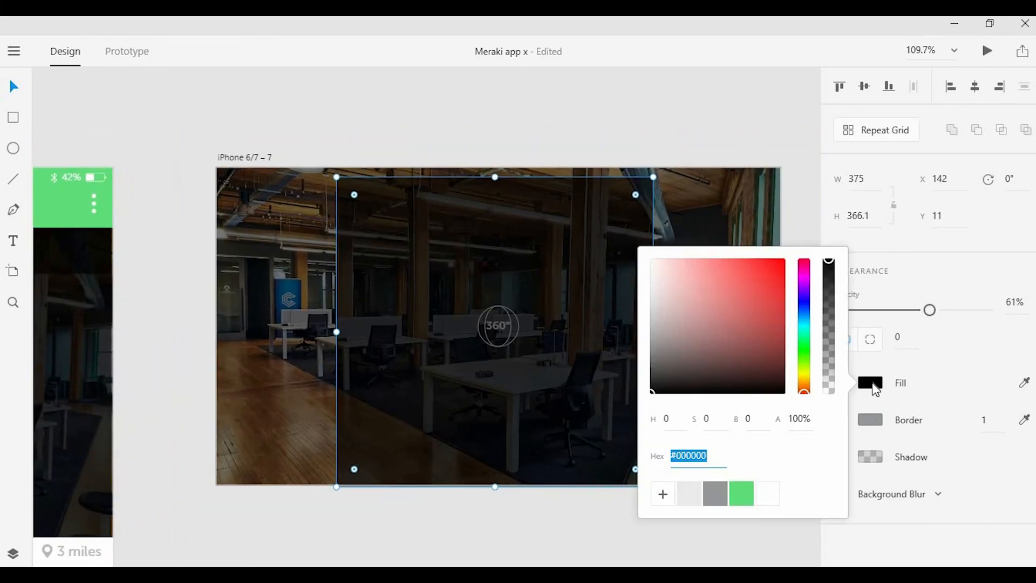
pyautogui.moveTo(736, 373); pyautogui.dragTo(680, 410)
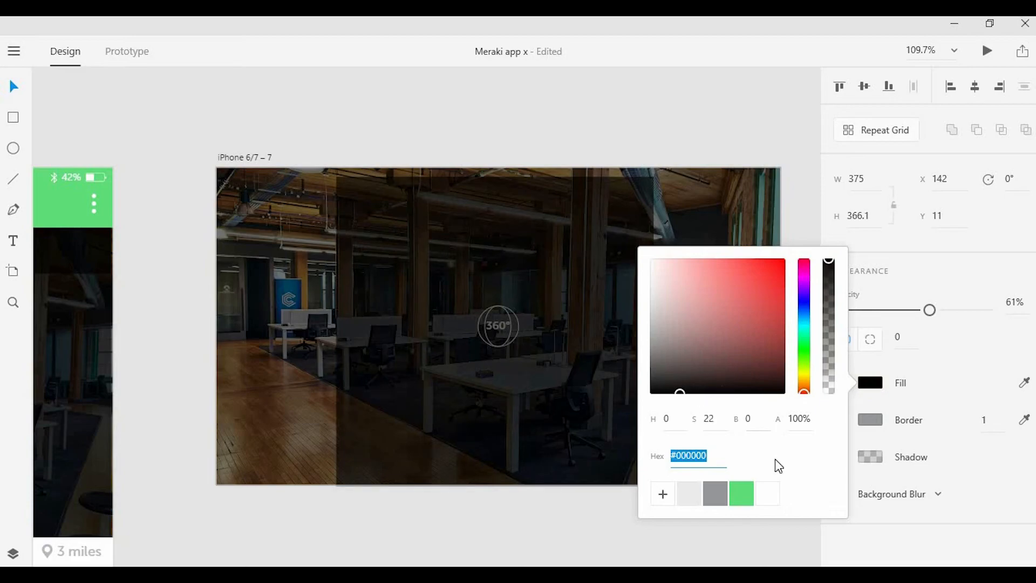
pyautogui.moveTo(929, 309); pyautogui.dragTo(987, 309)
pyautogui.click(712, 300)
pyautogui.moveTo(351, 359); pyautogui.dragTo(259, 354)
pyautogui.moveTo(534, 478); pyautogui.dragTo(778, 229)
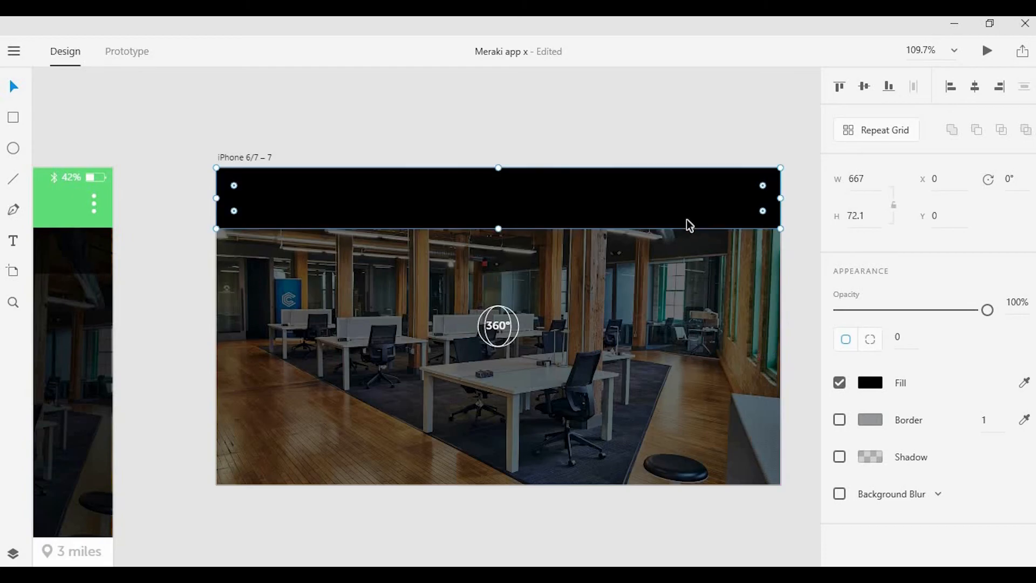
# Duplicate the black bar along the photo's lower edge, extend the upper bar to Y -57, and select both bars.
pyautogui.moveTo(578, 206); pyautogui.dragTo(502, 549)
pyautogui.click(527, 203)
pyautogui.moveTo(498, 168); pyautogui.dragTo(502, 119)
pyautogui.keyDown('shift'); pyautogui.click(512, 465); pyautogui.keyUp('shift')
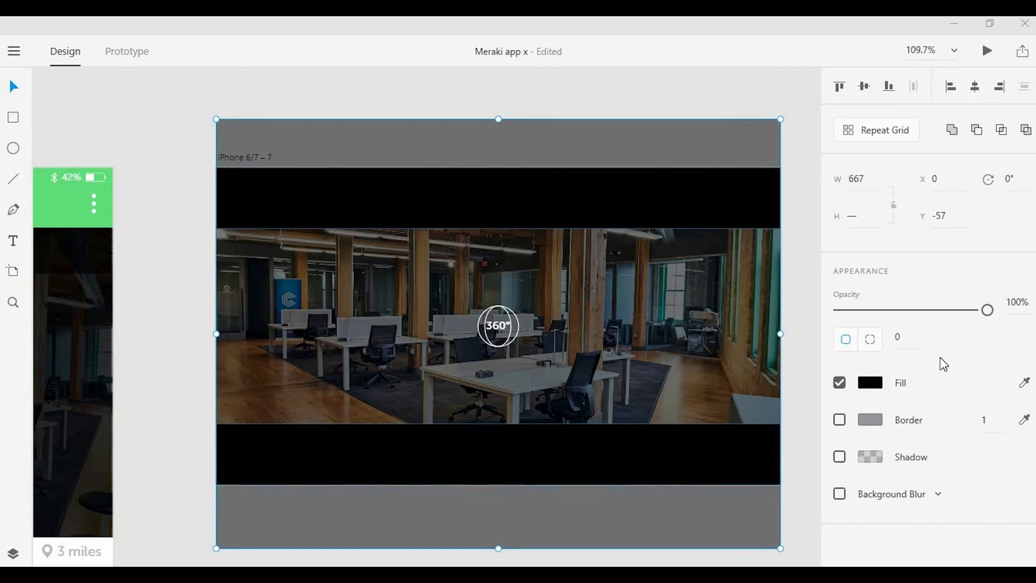
# Lower both black bars to 73% opacity and apply an Object Blur of 29 to them.
pyautogui.moveTo(986, 316); pyautogui.dragTo(951, 316)
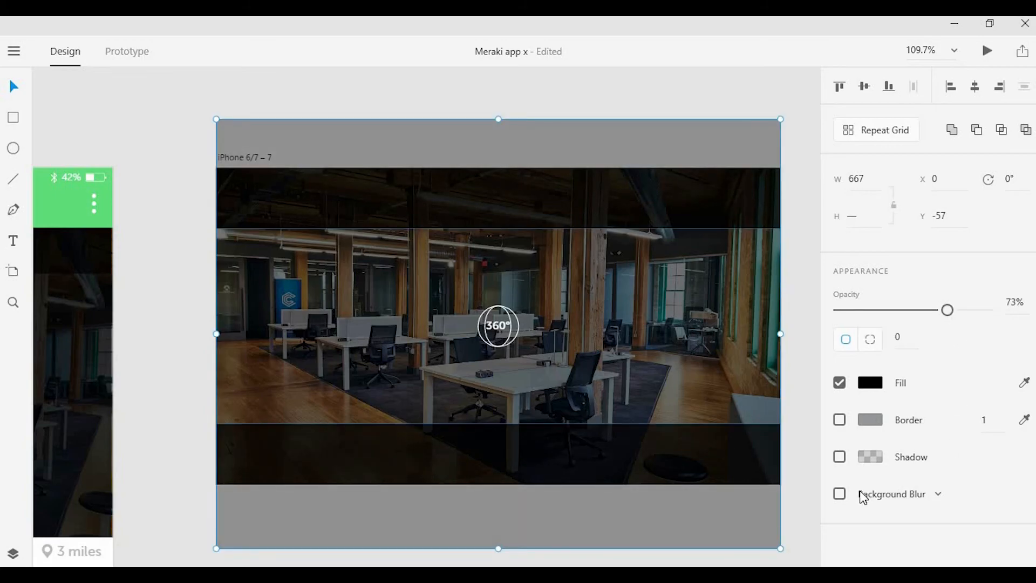
pyautogui.click(938, 494)
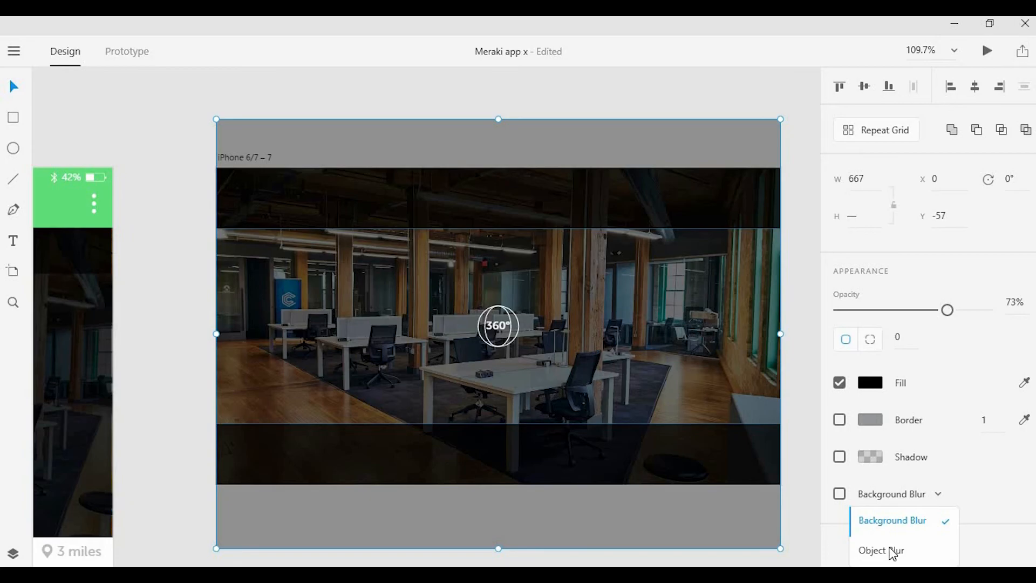
pyautogui.click(892, 548)
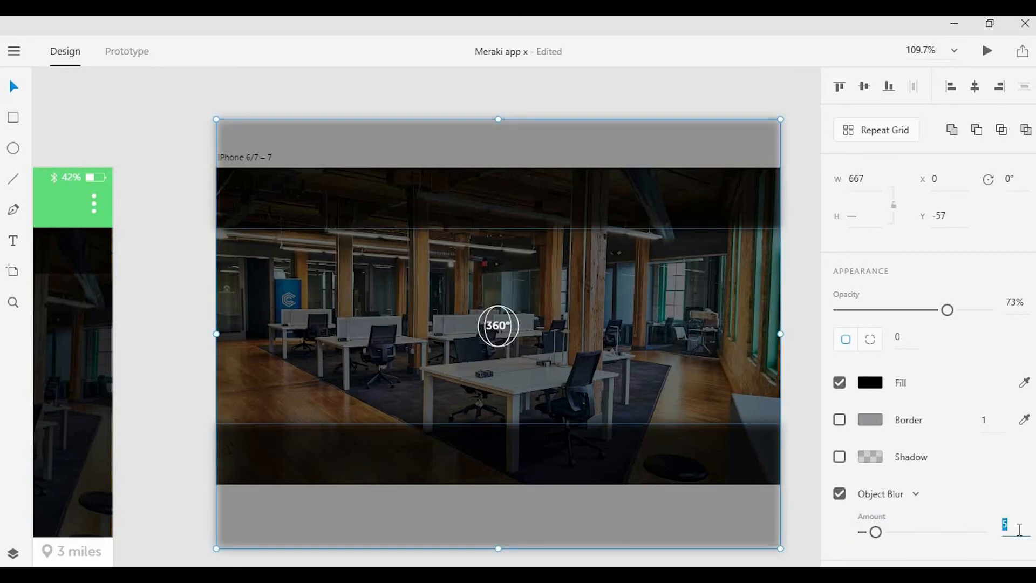
pyautogui.write('29')
pyautogui.press('Return')
pyautogui.click(801, 323)
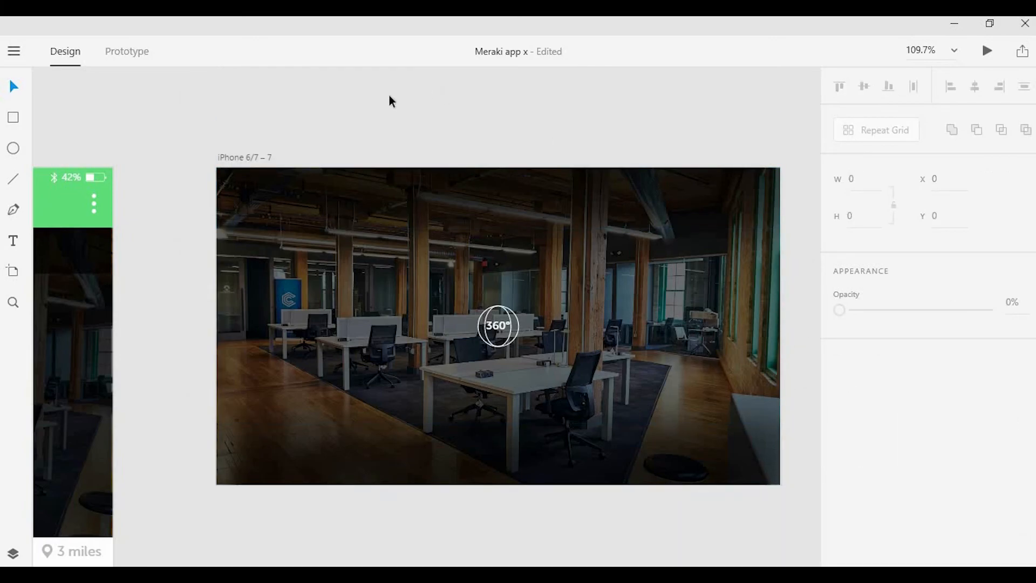
# Copy the white three-dot menu icon from Home – 1 into the landscape artboard's upper-right corner.
pyautogui.click(91, 203)
pyautogui.click(514, 224)
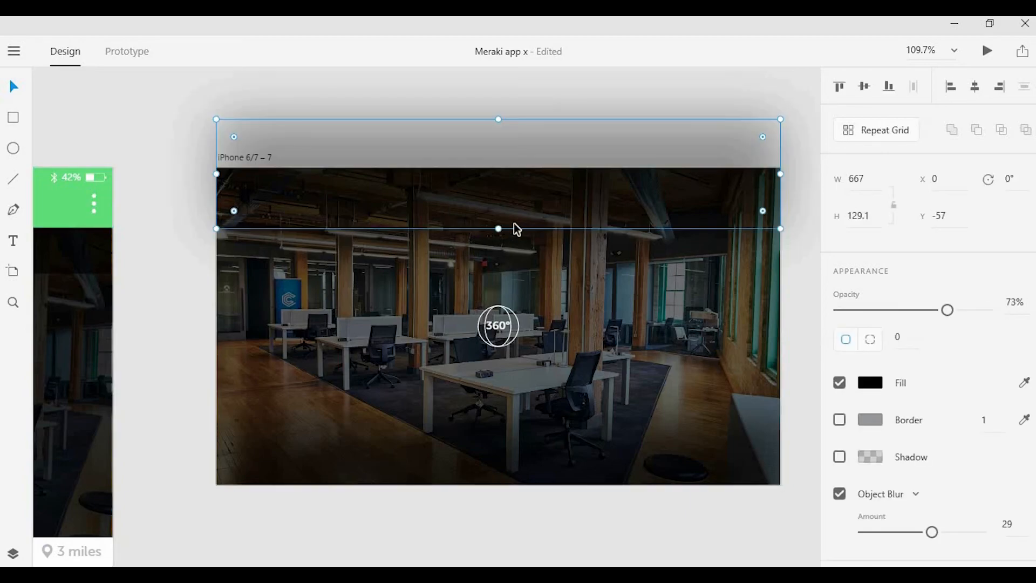
pyautogui.hotkey('ctrl', 'v')
pyautogui.click(527, 141)
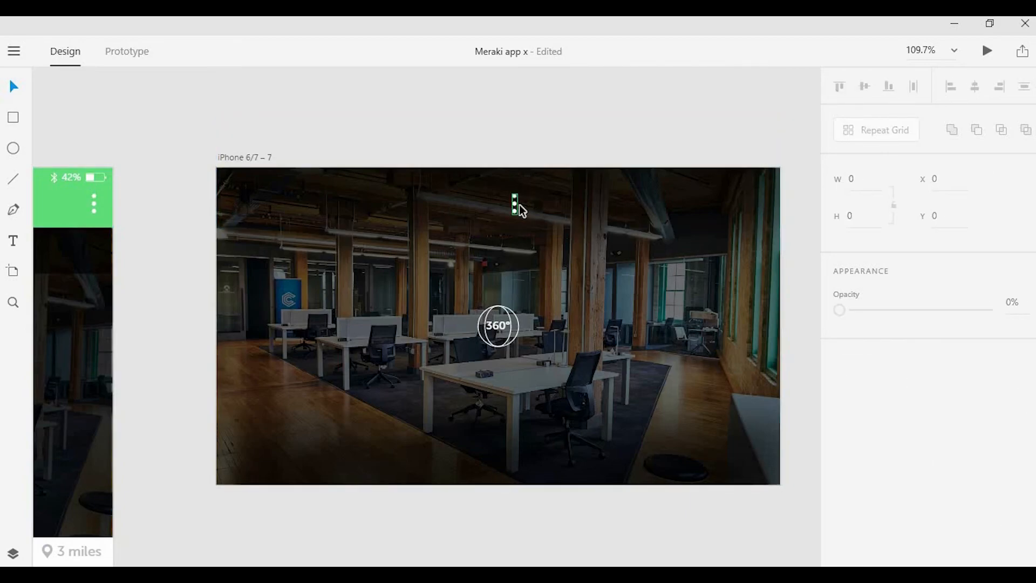
pyautogui.moveTo(516, 206); pyautogui.dragTo(756, 199)
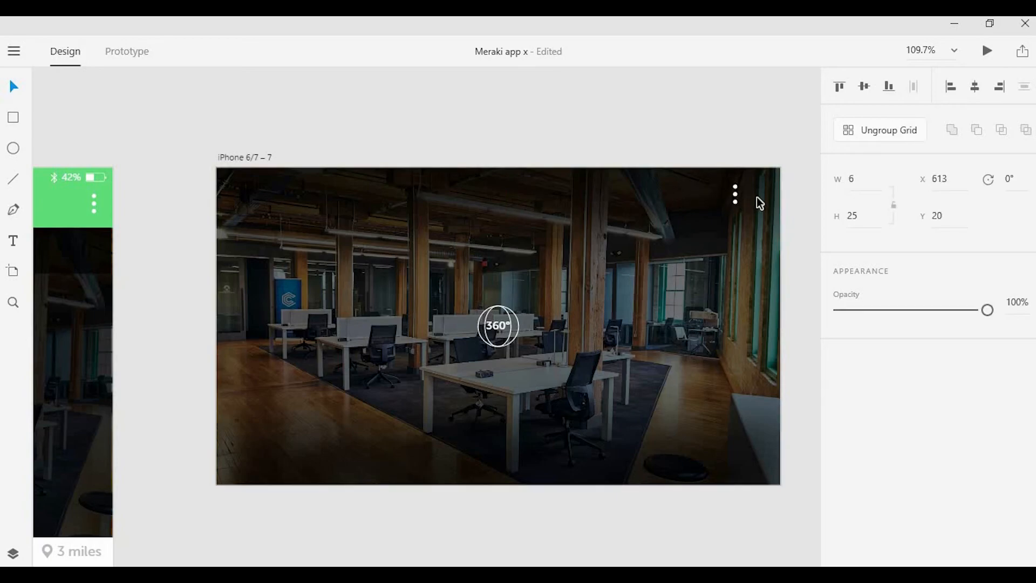
pyautogui.moveTo(757, 194); pyautogui.dragTo(756, 193)
pyautogui.click(171, 182)
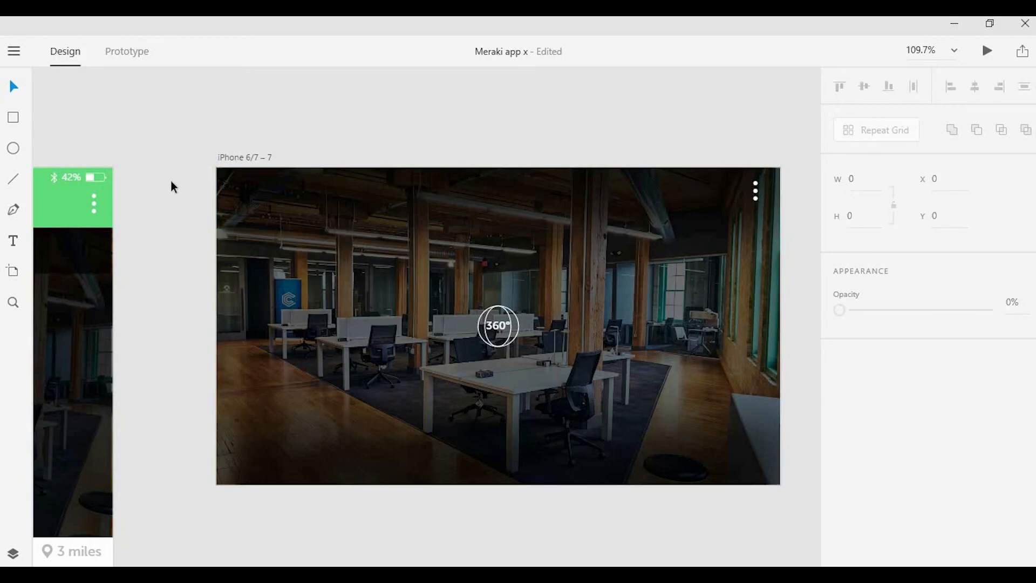
# Copy the white phone status bar from Home – 1 onto the landscape artboard and centre it horizontally along the upper edge.
pyautogui.click(64, 180)
pyautogui.click(400, 210)
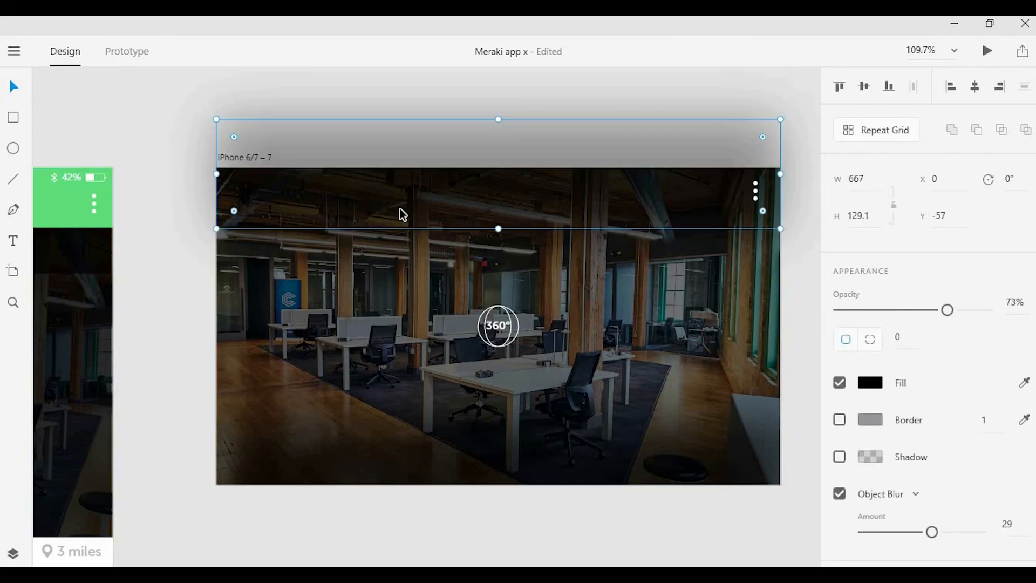
pyautogui.hotkey('ctrl', 'v')
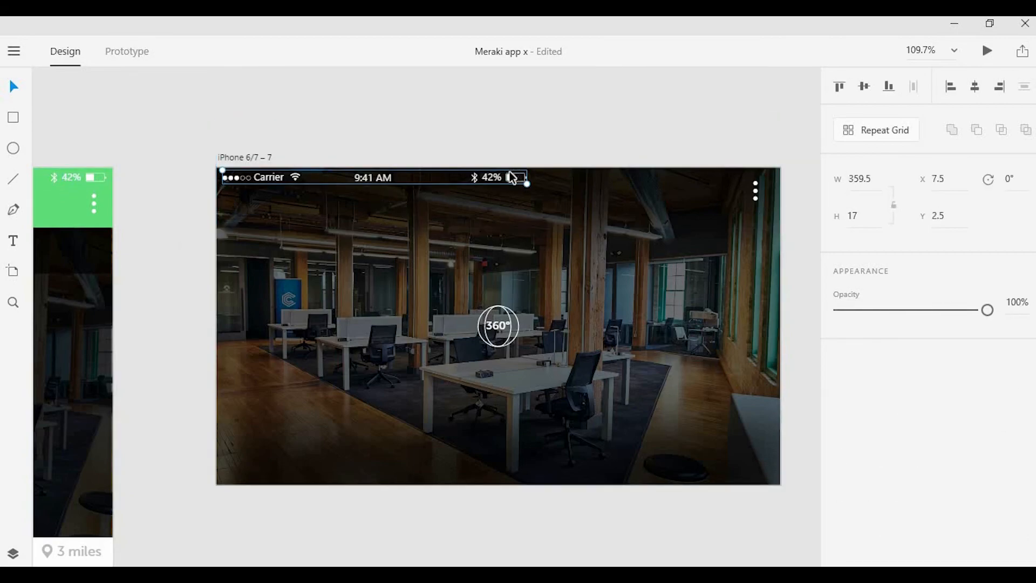
pyautogui.hotkey('shift', 'c')
pyautogui.click(551, 144)
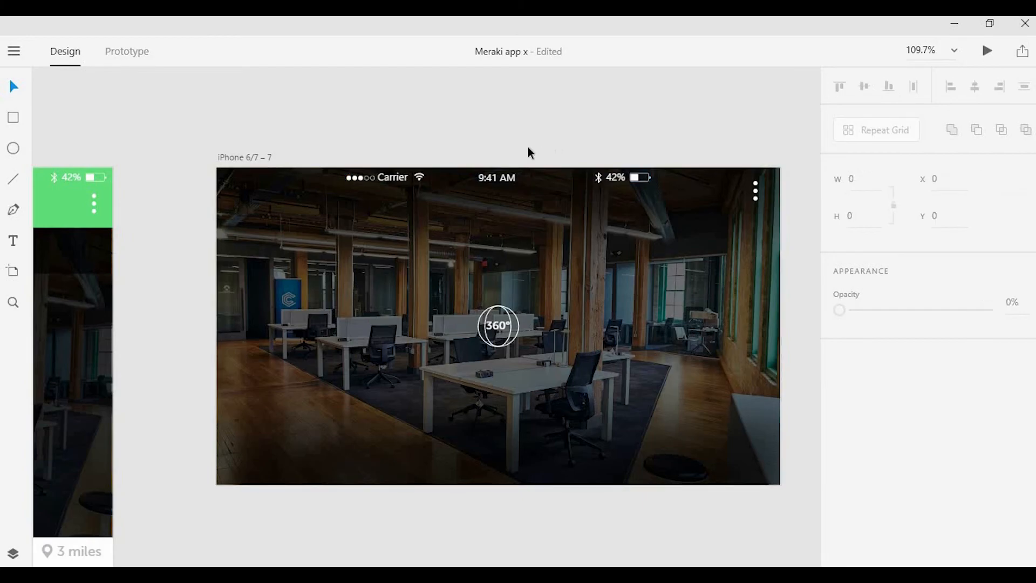
pyautogui.moveTo(386, 148); pyautogui.dragTo(492, 144)
# Copy the green chevron above Amentities on Home – 1 to the landscape artboard, rotate it to 180° and fill it with #FFFFFF.
pyautogui.moveTo(421, 209); pyautogui.dragTo(390, 116)
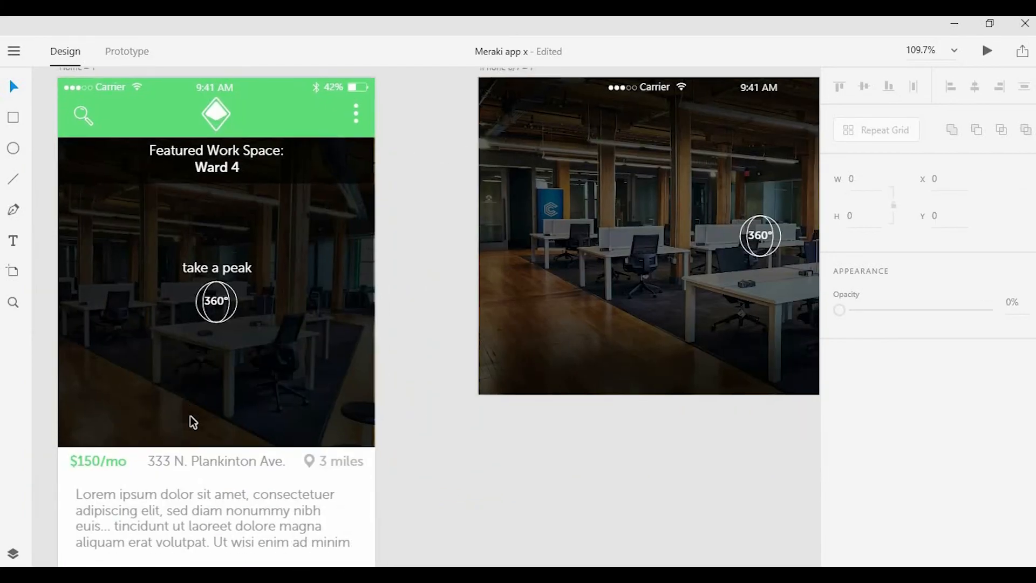
pyautogui.scroll(-5, 250, 430)
pyautogui.click(215, 405)
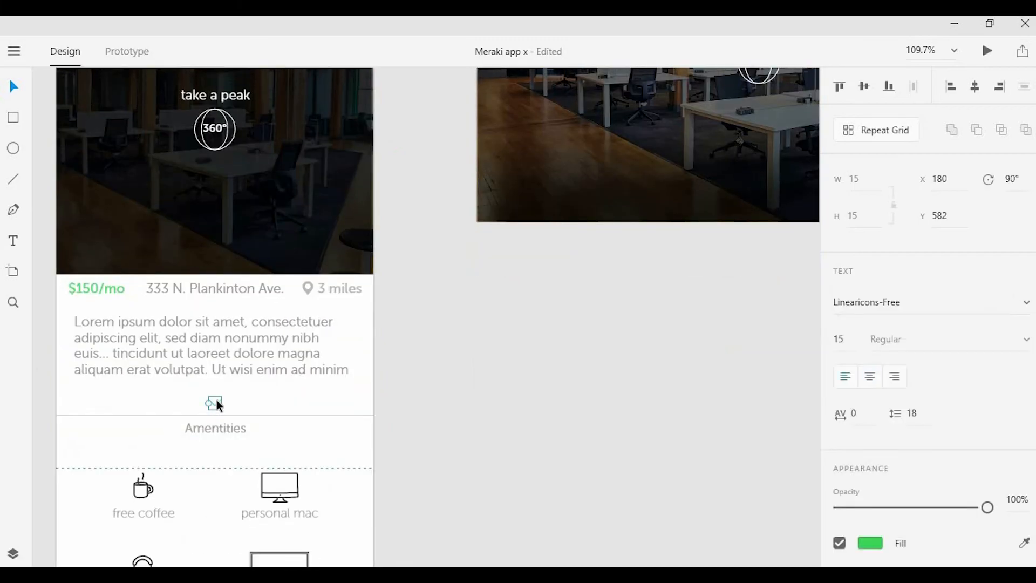
pyautogui.moveTo(224, 368); pyautogui.dragTo(405, 305)
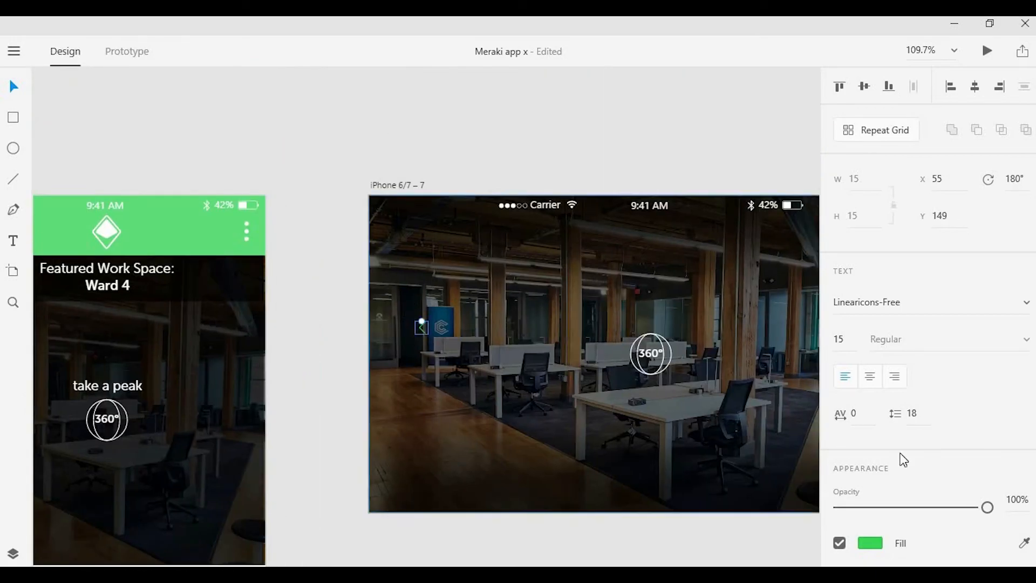
pyautogui.click(870, 543)
pyautogui.click(619, 262)
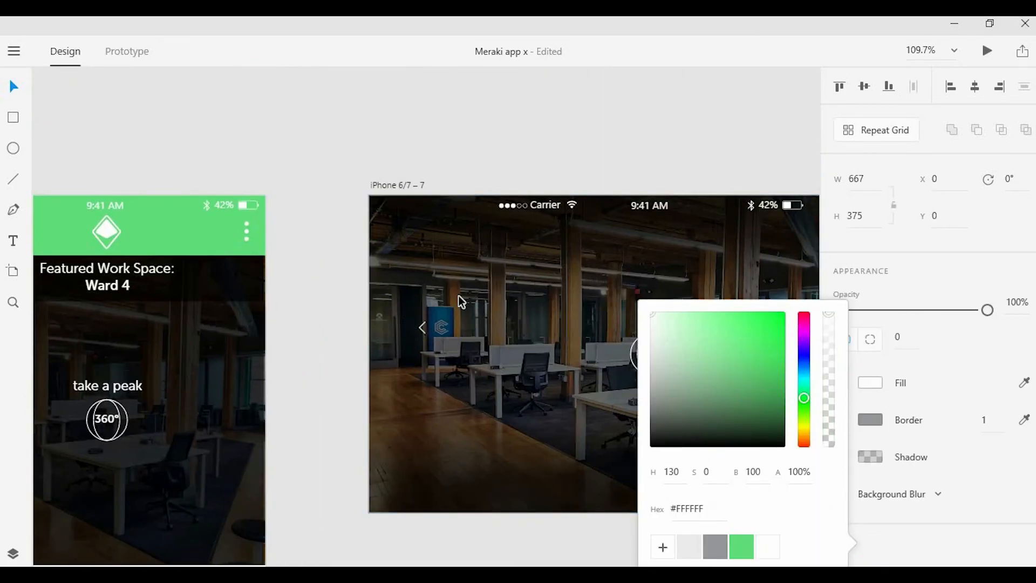
# Place the white back arrow in the landscape artboard's upper-left corner at X 25, Y 18 and enlarge it to size 20.
pyautogui.moveTo(423, 326); pyautogui.dragTo(244, 230)
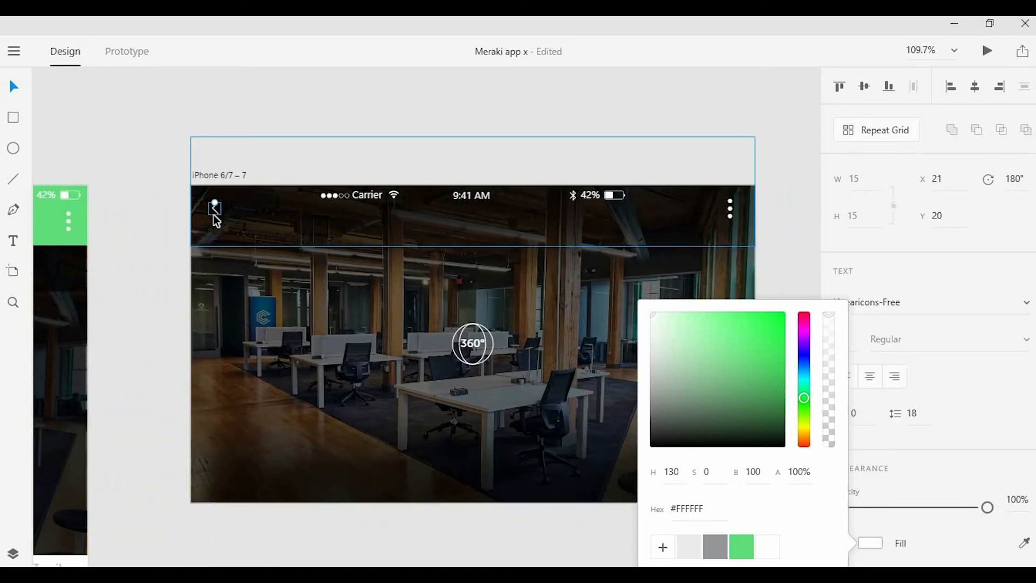
pyautogui.scroll(5, 216, 201)
pyautogui.moveTo(210, 197); pyautogui.dragTo(212, 189)
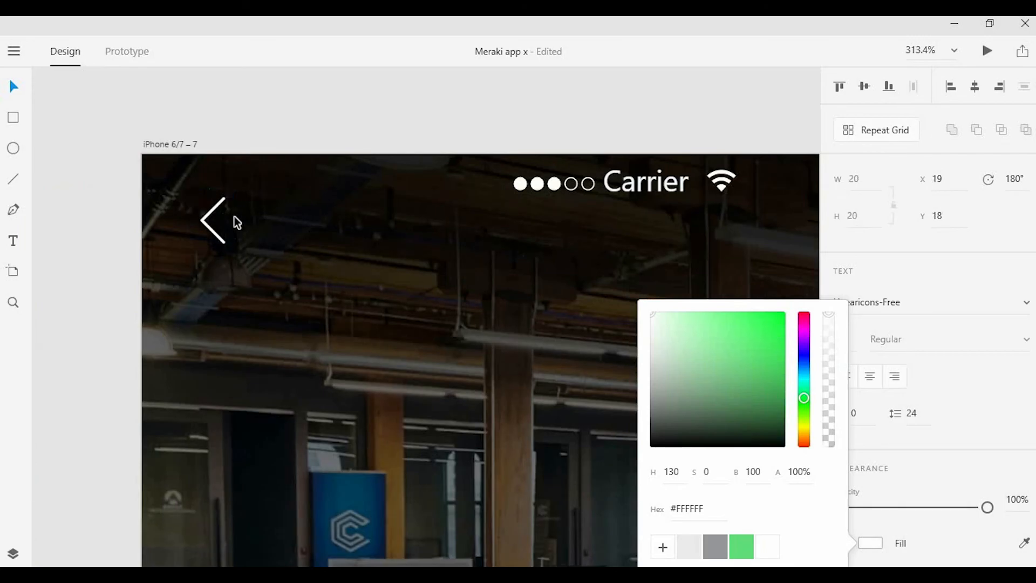
pyautogui.scroll(-5, 302, 227)
pyautogui.hscroll(2, 302, 232)
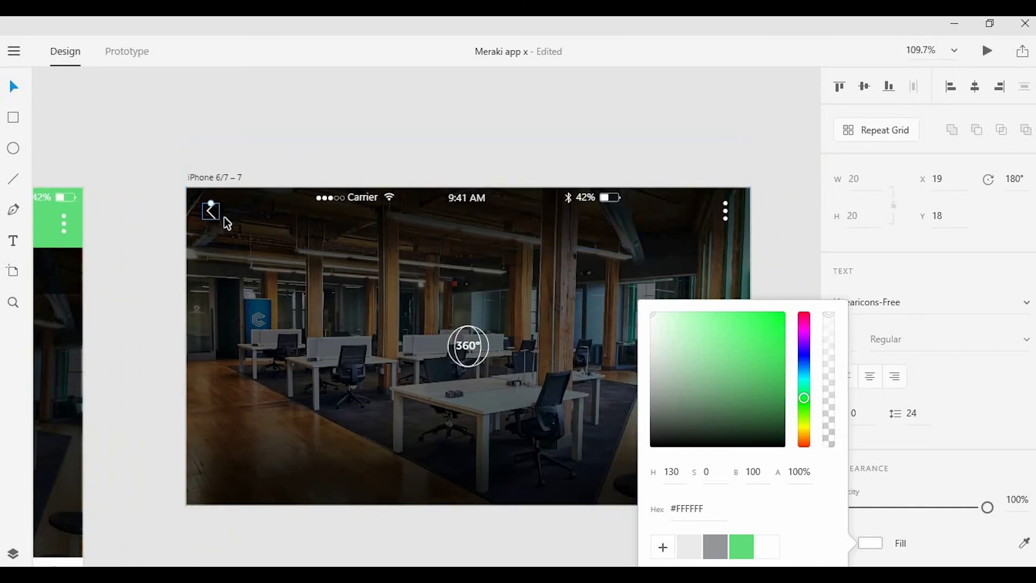
pyautogui.click(217, 212)
pyautogui.click(219, 213)
pyautogui.click(284, 142)
pyautogui.scroll(-3, 380, 196)
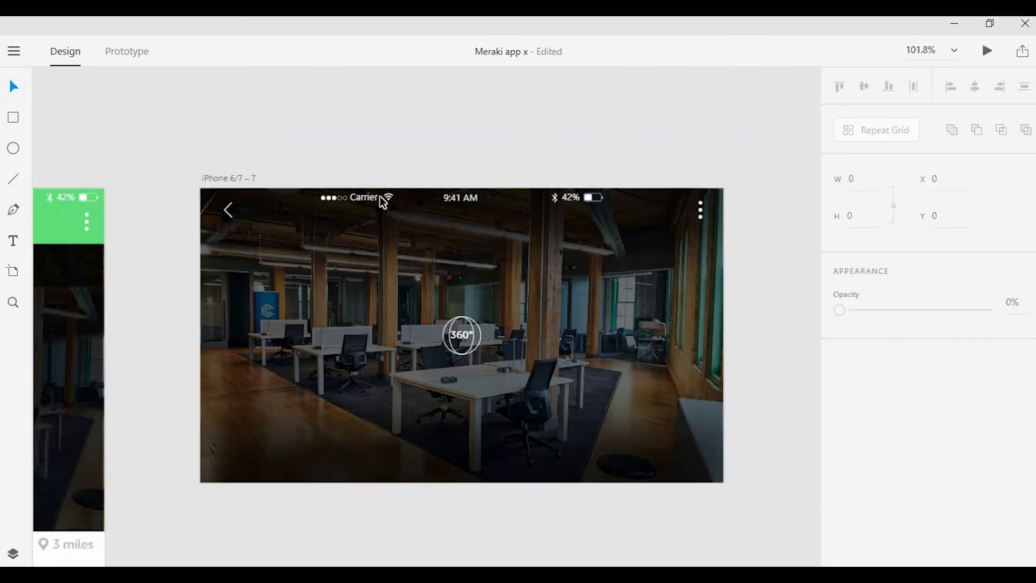
pyautogui.moveTo(461, 276); pyautogui.dragTo(438, 255)
pyautogui.click(226, 187)
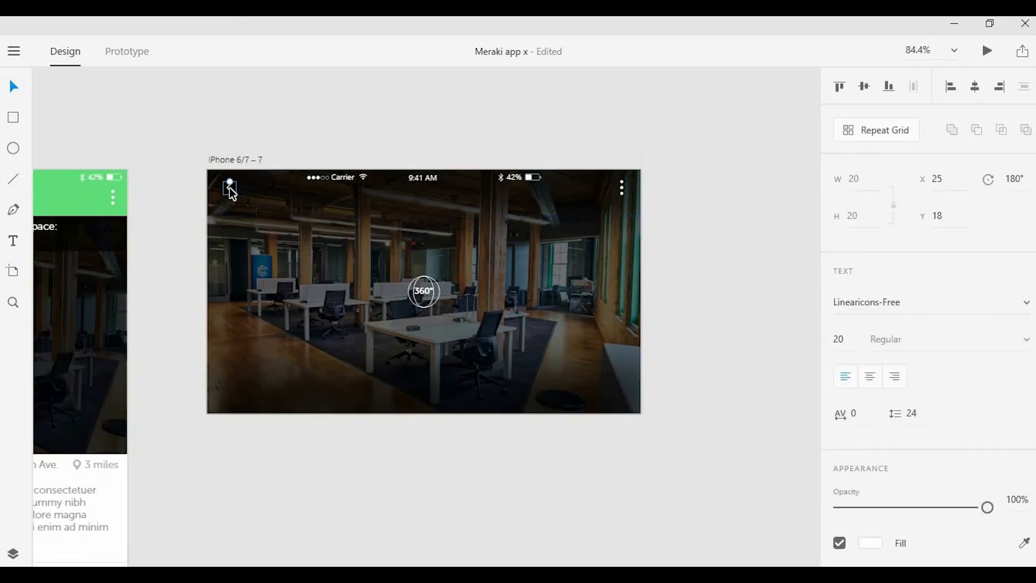
pyautogui.click(193, 211)
pyautogui.moveTo(287, 232); pyautogui.dragTo(564, 221)
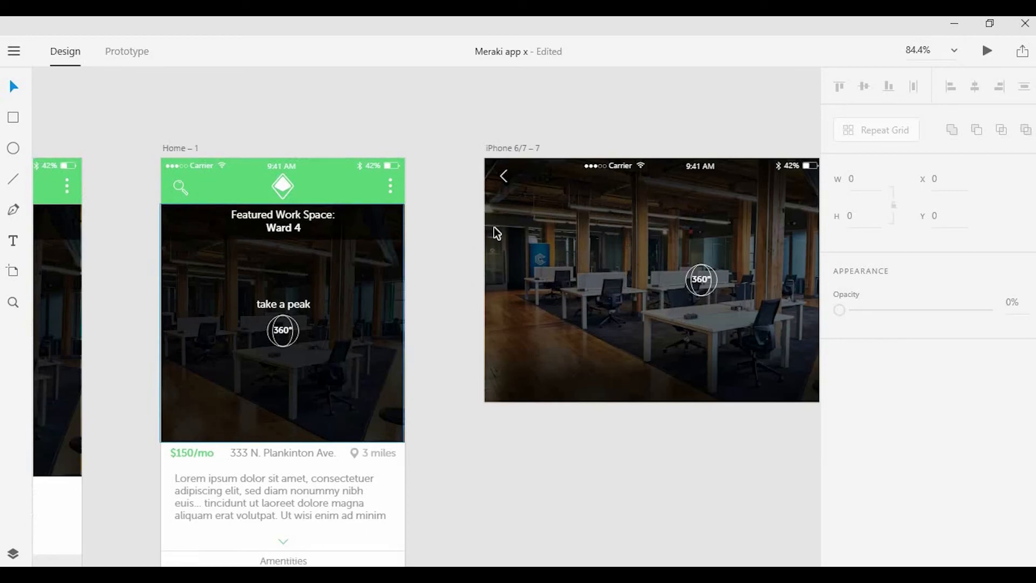
pyautogui.moveTo(447, 222); pyautogui.dragTo(300, 179)
pyautogui.click(373, 223)
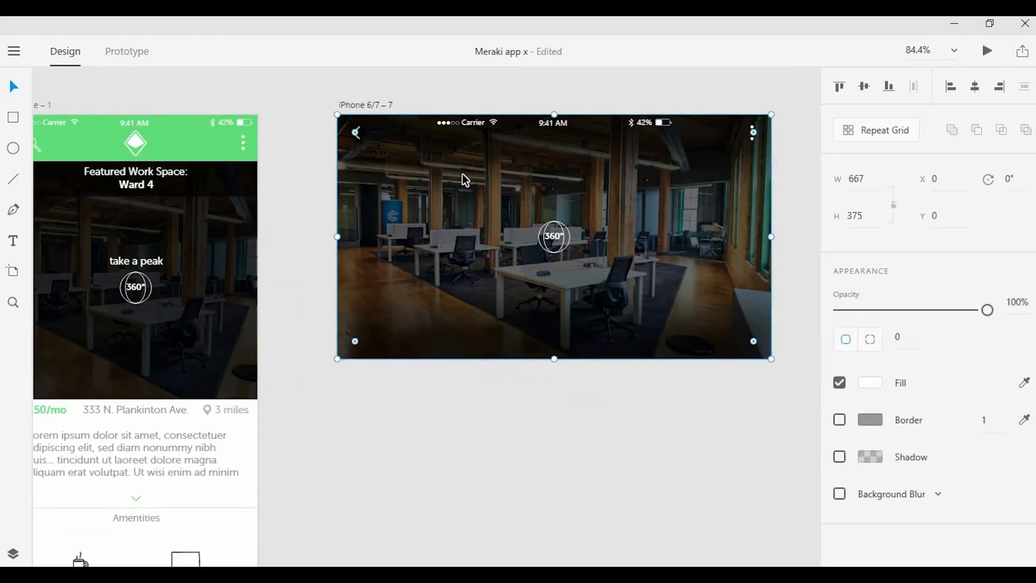
pyautogui.click(581, 419)
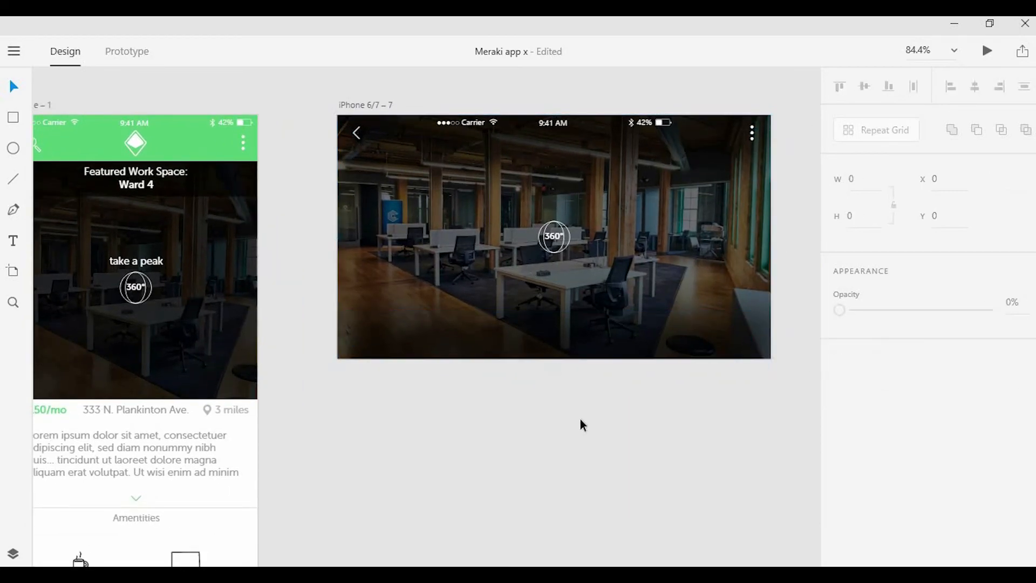
# Draw a 35 × 35 square over the dark lower area of the office photo.
pyautogui.scroll(1, 566, 343)
pyautogui.scroll(3, 567, 344)
pyautogui.click(14, 118)
pyautogui.moveTo(355, 328); pyautogui.dragTo(377, 414)
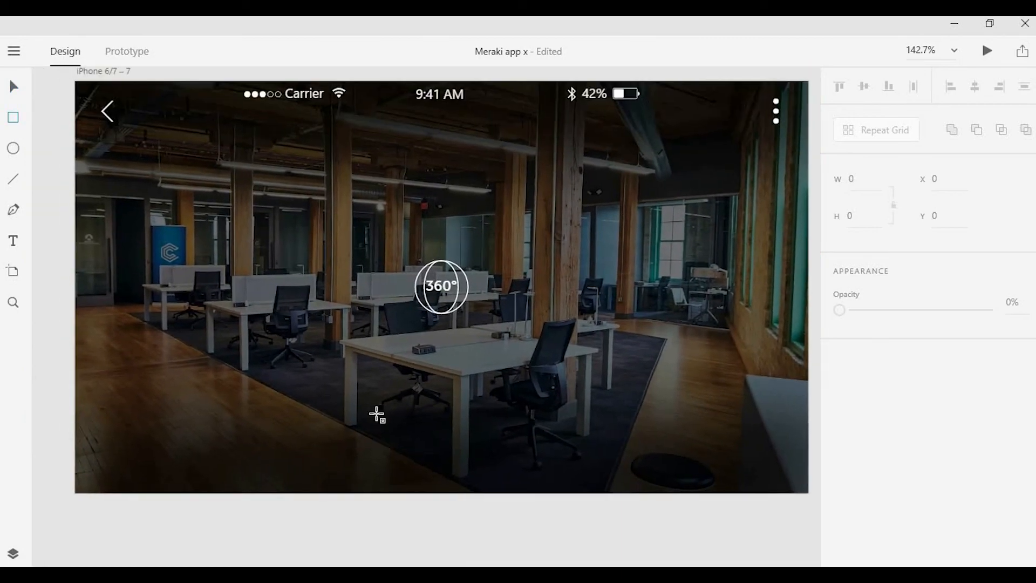
pyautogui.moveTo(369, 423)
pyautogui.mouseDown()
pyautogui.moveTo(412, 450)
pyautogui.moveTo(407, 462)
pyautogui.mouseUp()
pyautogui.press('v')
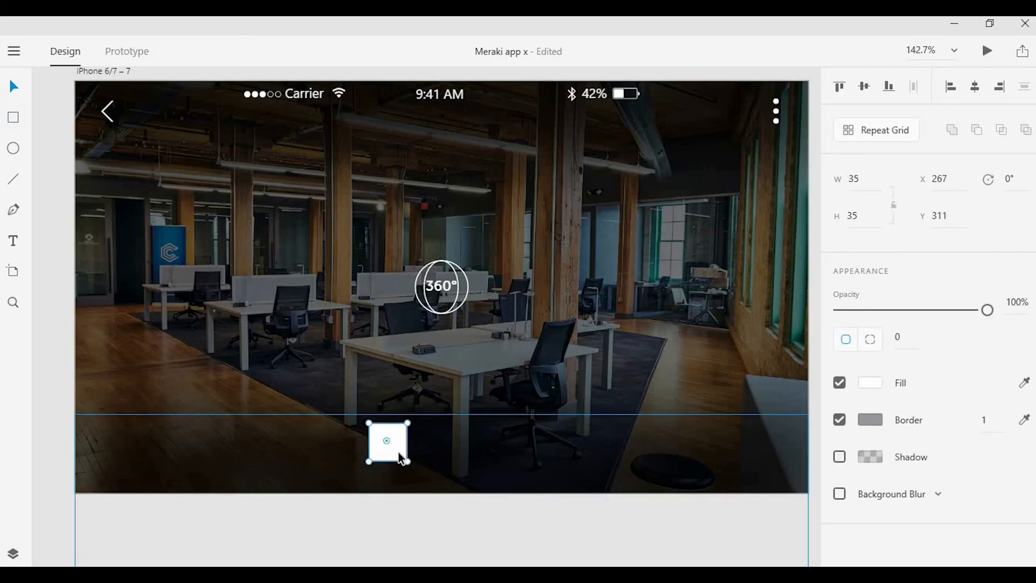
# Duplicate the square into an evenly spaced row of three, group them and centre the group at X 256, Y 317.
pyautogui.moveTo(394, 458); pyautogui.dragTo(525, 456)
pyautogui.keyDown('shift'); pyautogui.click(451, 460); pyautogui.keyUp('shift')
pyautogui.keyDown('shift'); pyautogui.click(402, 458); pyautogui.keyUp('shift')
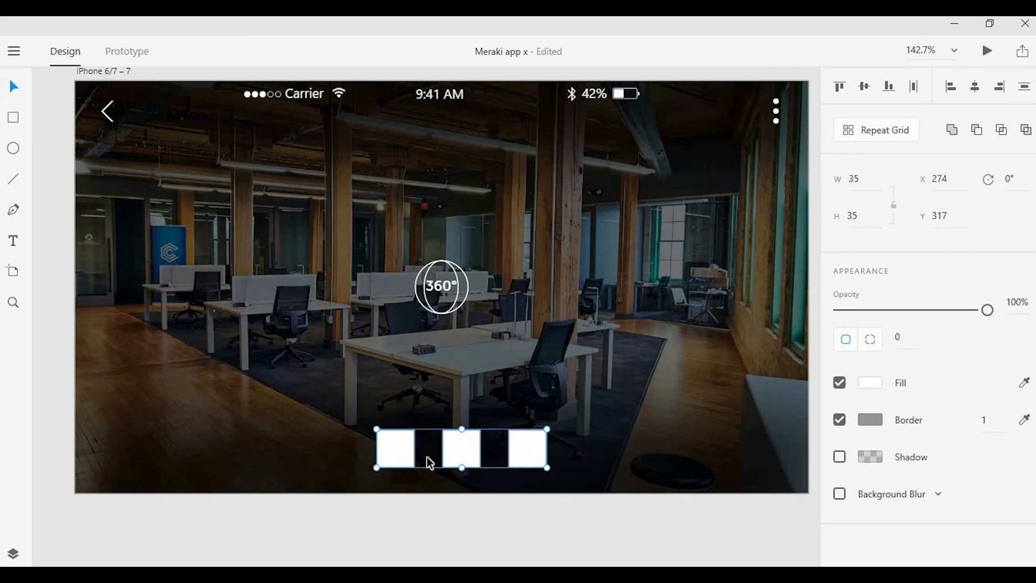
pyautogui.hotkey('ctrl', 'g')
pyautogui.hotkey('shift', 'c')
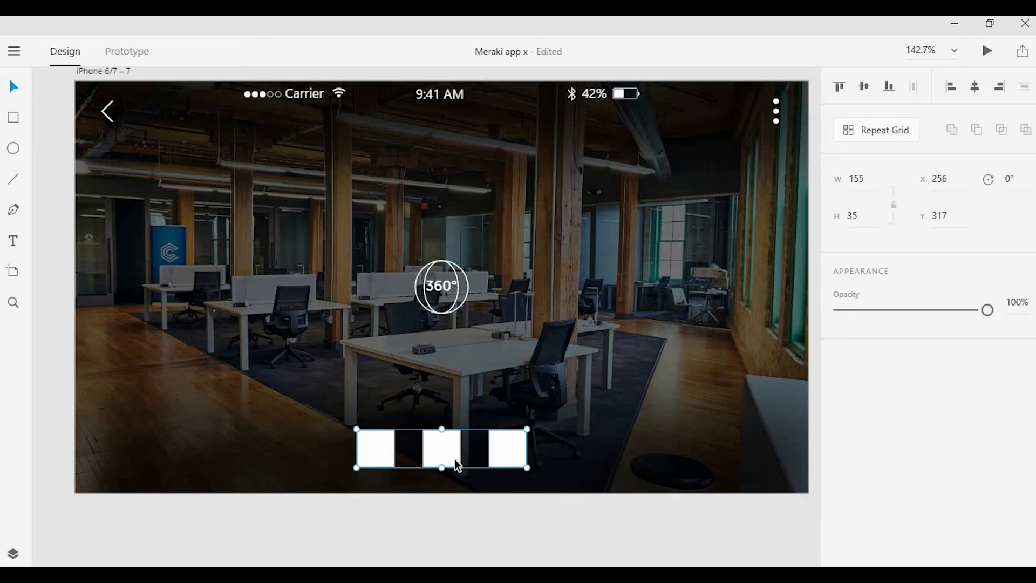
# Remove the border from the three white squares inside the group.
pyautogui.doubleClick(458, 464)
pyautogui.click(375, 458)
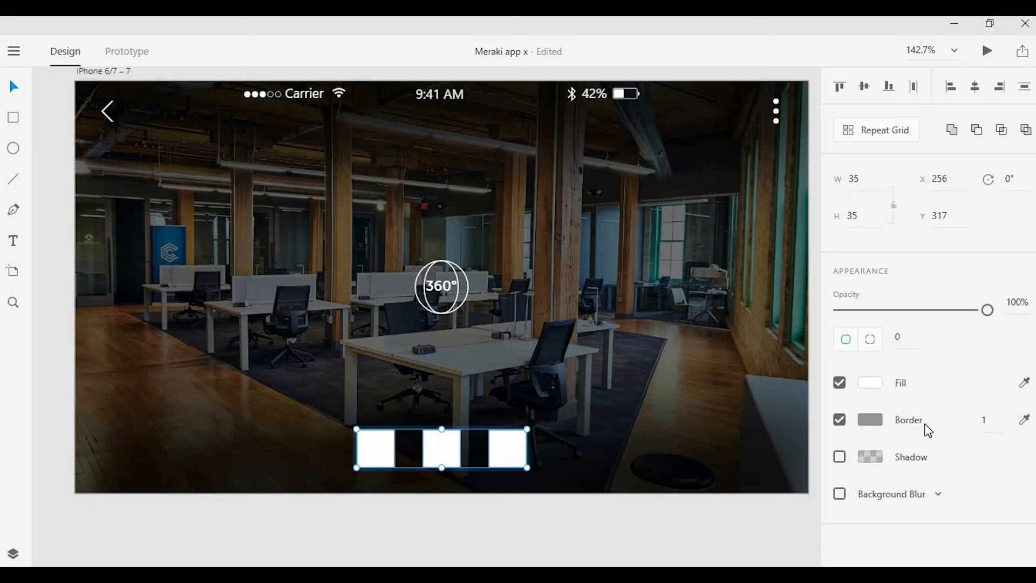
pyautogui.click(840, 420)
pyautogui.click(471, 439)
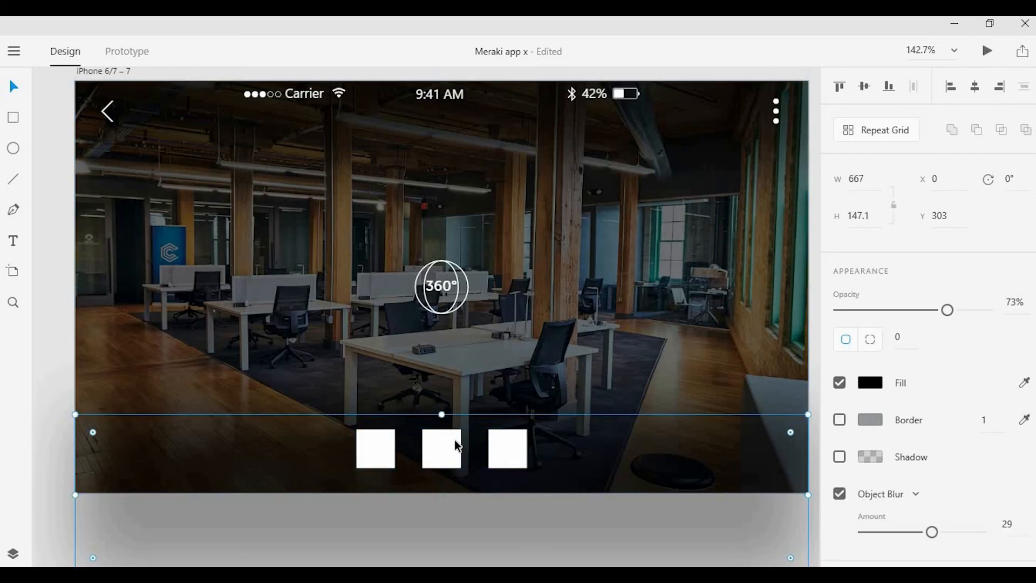
# Fill the three thumbnail squares with workspace photos, using a different image for each.
pyautogui.click(454, 444)
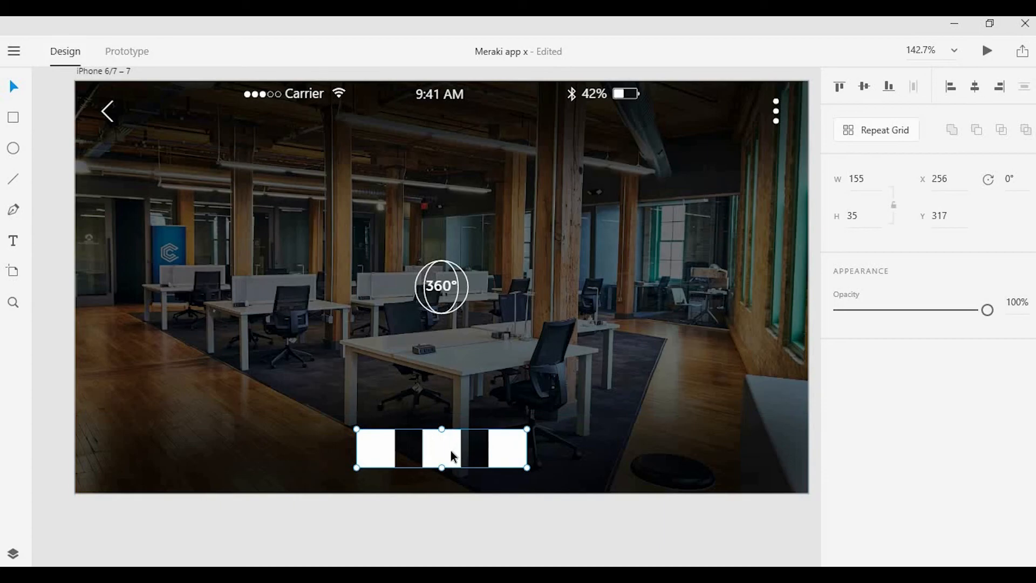
pyautogui.moveTo(340, 343); pyautogui.dragTo(371, 448)
pyautogui.click(387, 398)
pyautogui.click(367, 439)
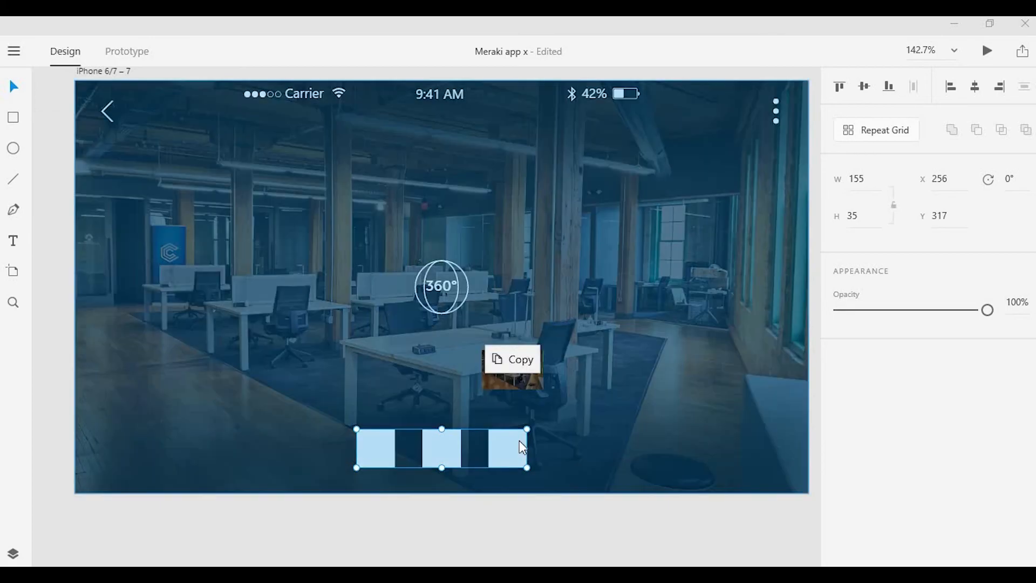
pyautogui.moveTo(520, 442); pyautogui.dragTo(381, 447)
pyautogui.click(438, 390)
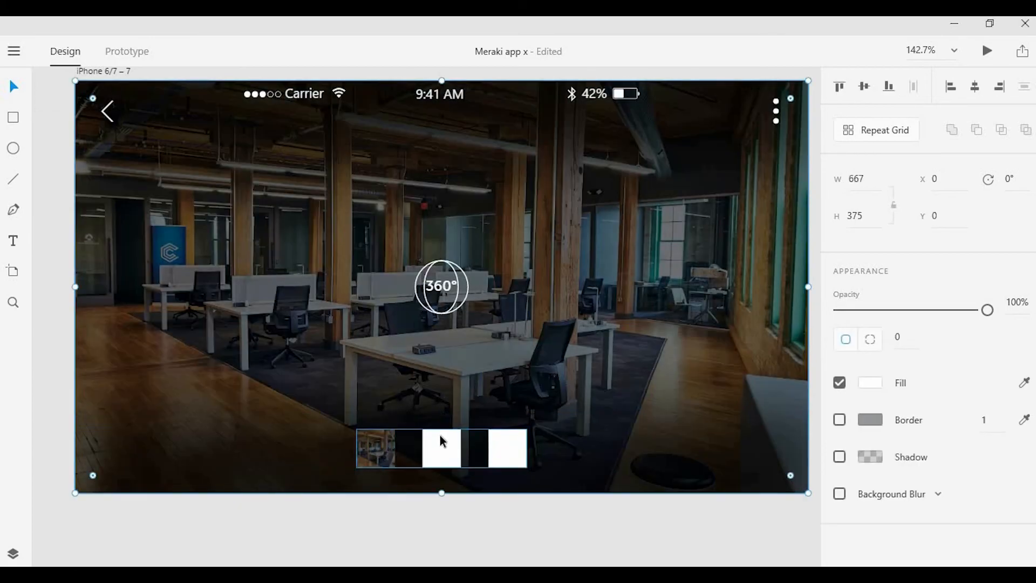
pyautogui.click(440, 435)
pyautogui.moveTo(423, 349); pyautogui.dragTo(442, 448)
pyautogui.moveTo(377, 264); pyautogui.dragTo(494, 434)
pyautogui.click(495, 344)
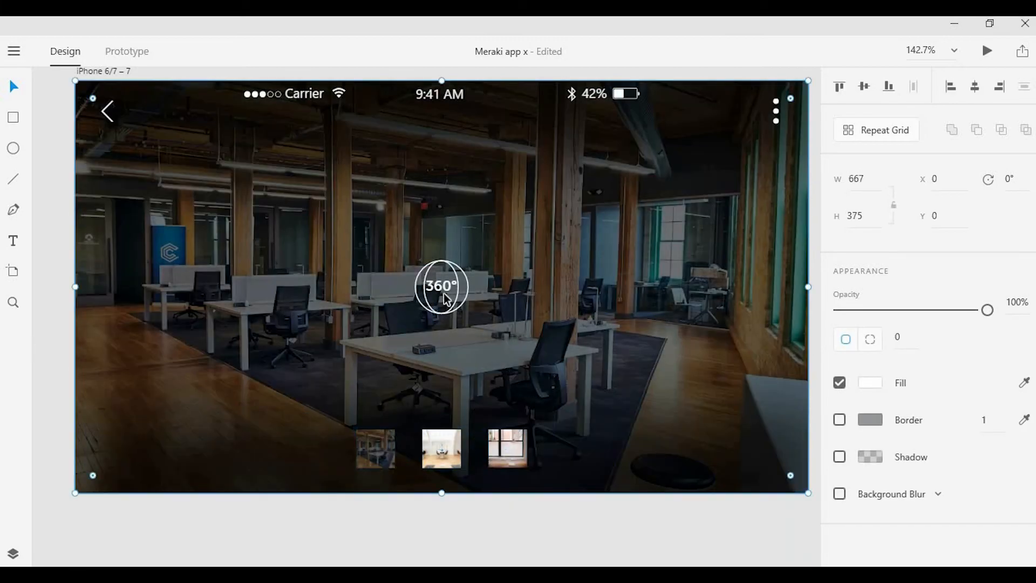
pyautogui.click(444, 293)
pyautogui.click(468, 347)
pyautogui.scroll(-1, 457, 497)
pyautogui.click(458, 498)
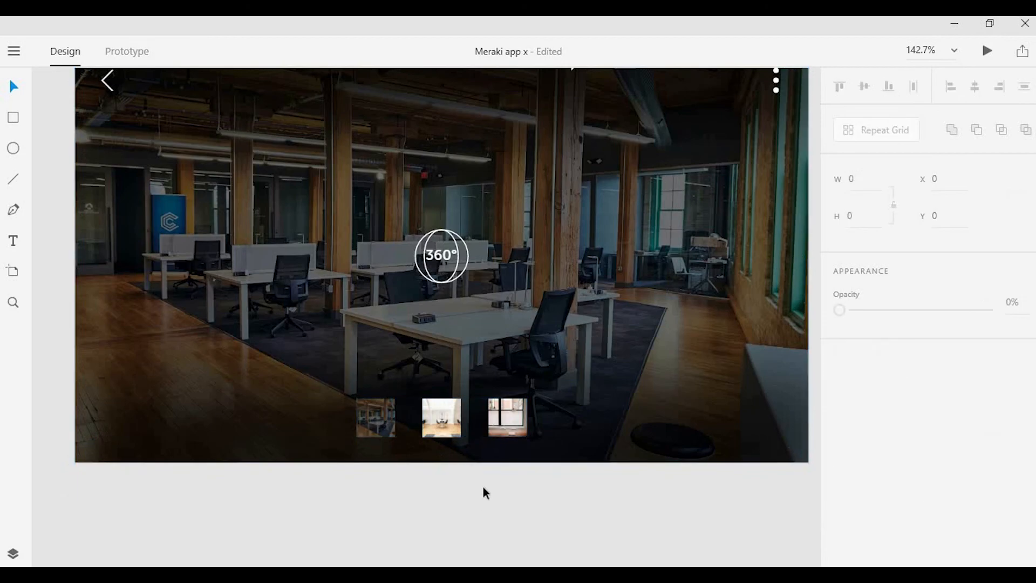
pyautogui.scroll(1, 485, 484)
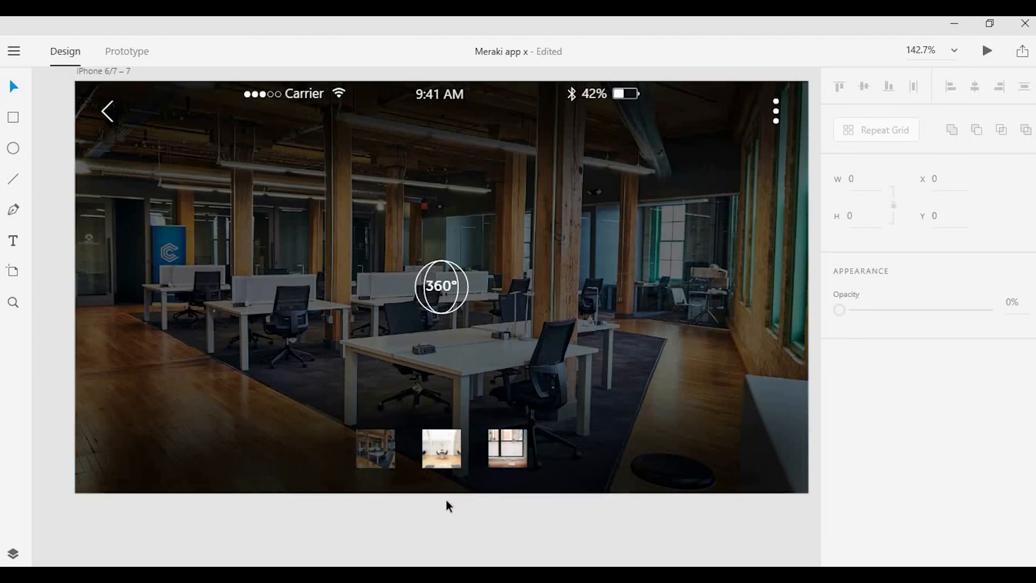
# Ungroup the row of three photo thumbnails and select the first one on its own.
pyautogui.scroll(4, 444, 492)
pyautogui.scroll(-2, 496, 456)
pyautogui.scroll(-1, 497, 456)
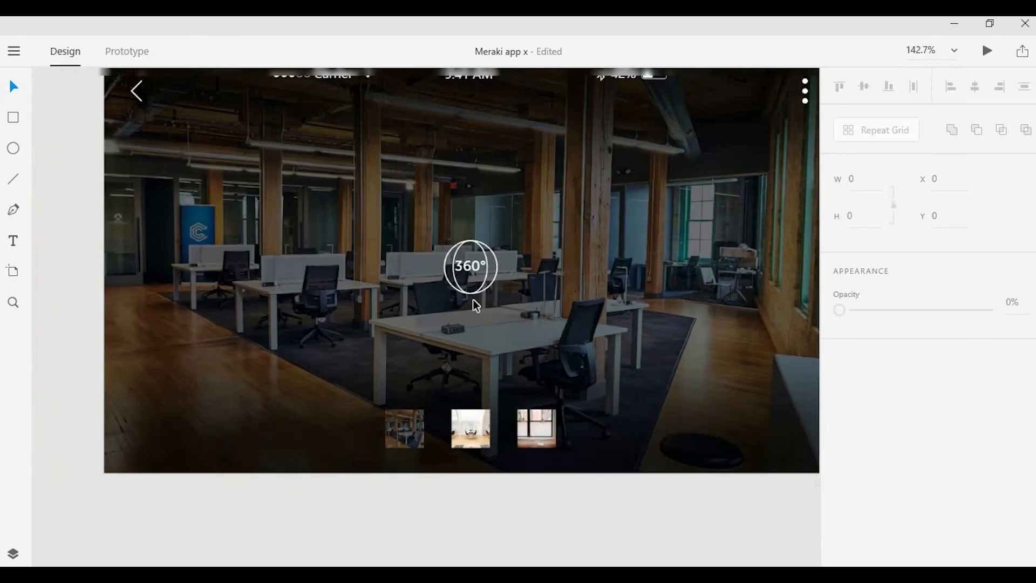
pyautogui.moveTo(551, 270); pyautogui.dragTo(510, 303)
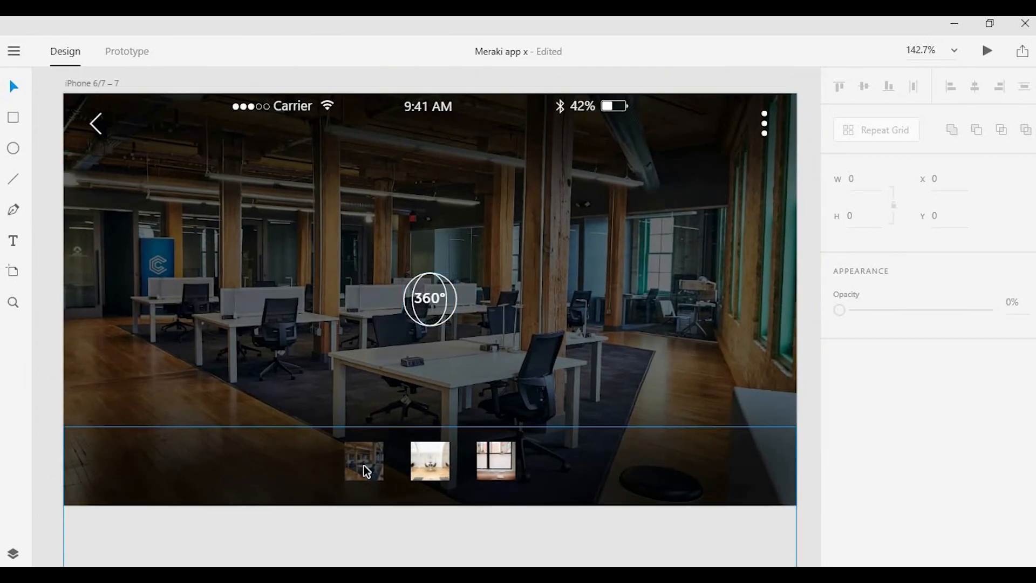
pyautogui.click(379, 476)
pyautogui.scroll(5, 378, 476)
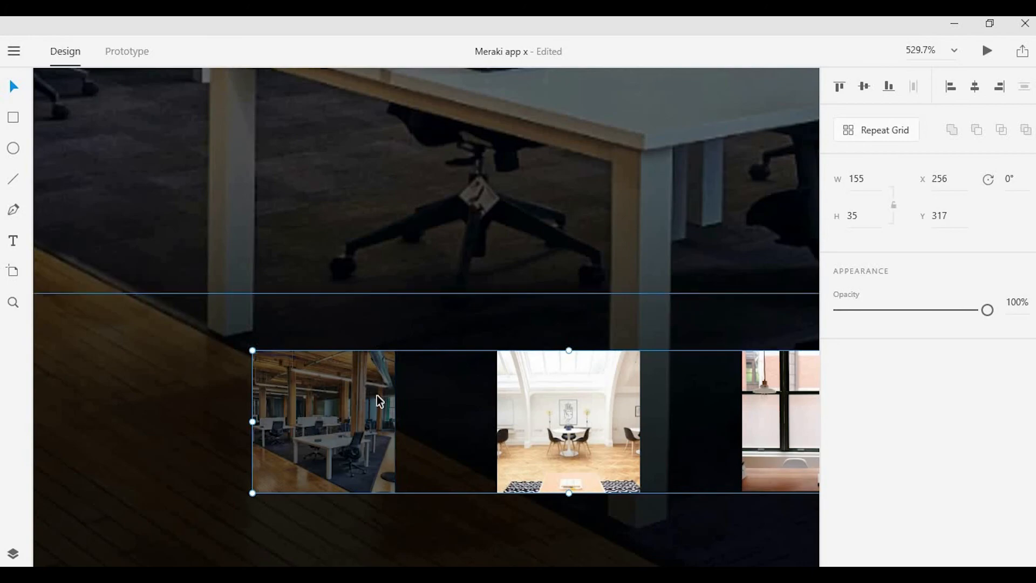
pyautogui.hotkey('ctrl', 'shift', 'g')
pyautogui.click(419, 312)
pyautogui.click(380, 406)
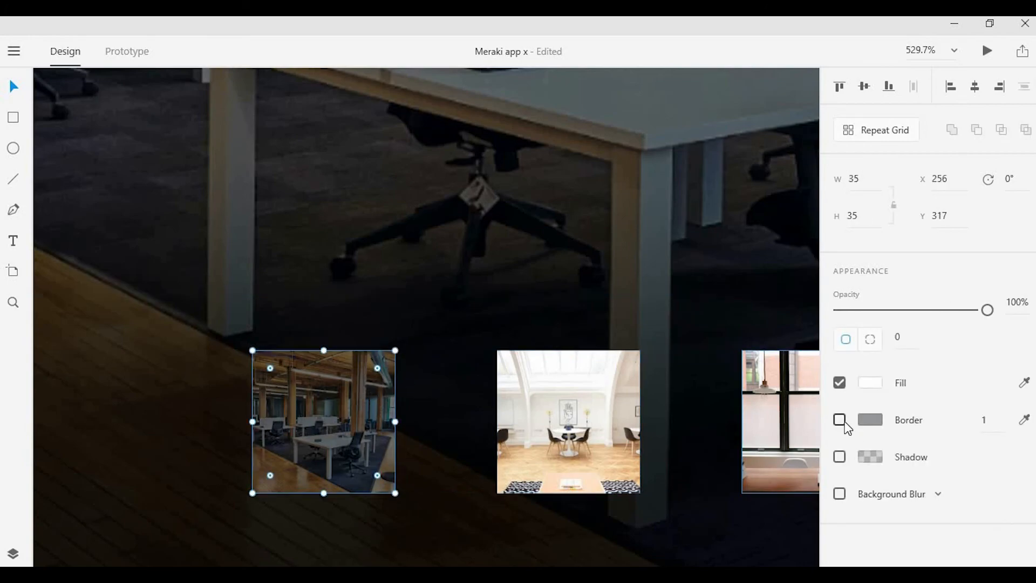
# Add a white border to the second and third photo thumbnails.
pyautogui.click(621, 432)
pyautogui.keyDown('shift'); pyautogui.click(783, 426); pyautogui.keyUp('shift')
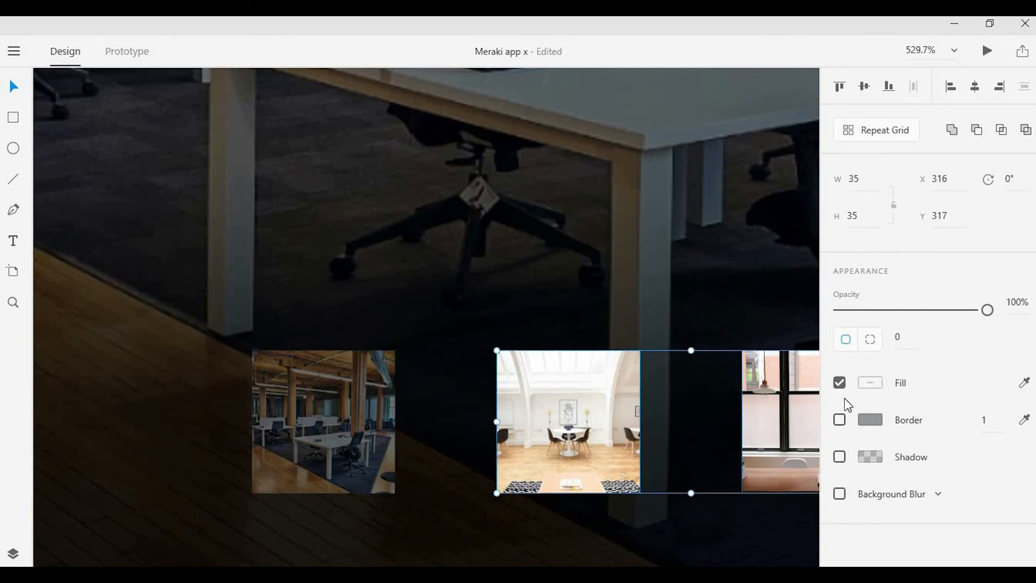
pyautogui.click(839, 421)
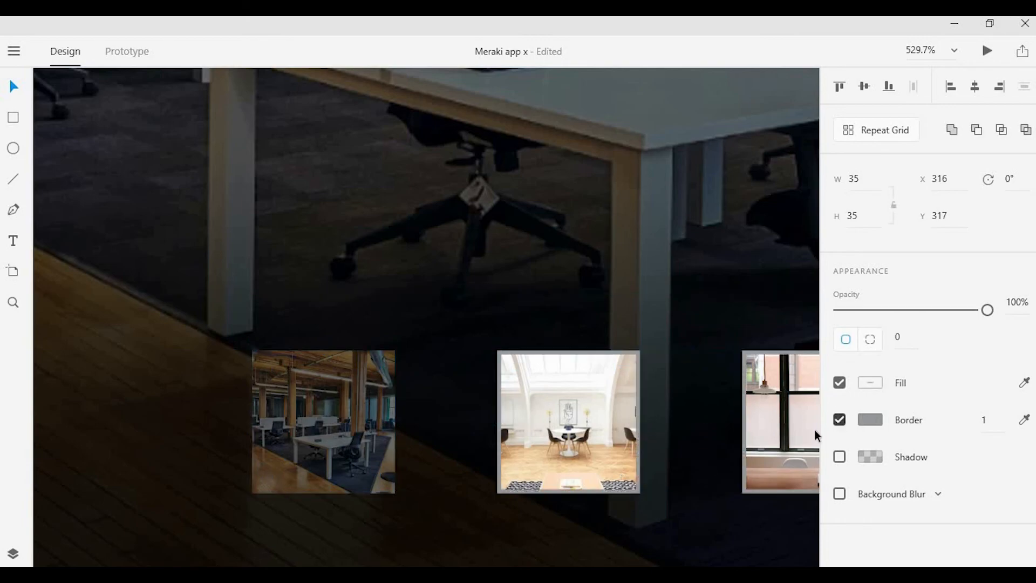
pyautogui.click(870, 420)
pyautogui.moveTo(696, 354); pyautogui.dragTo(479, 290)
pyautogui.click(479, 289)
# Give the first thumbnail a border in the saved green to mark it as the active photo.
pyautogui.click(373, 397)
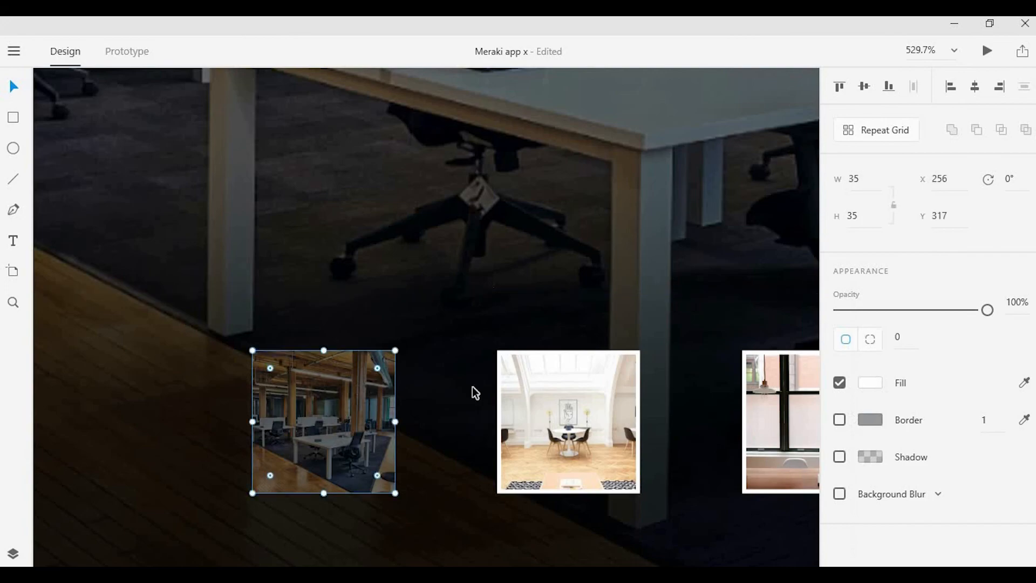
pyautogui.click(870, 384)
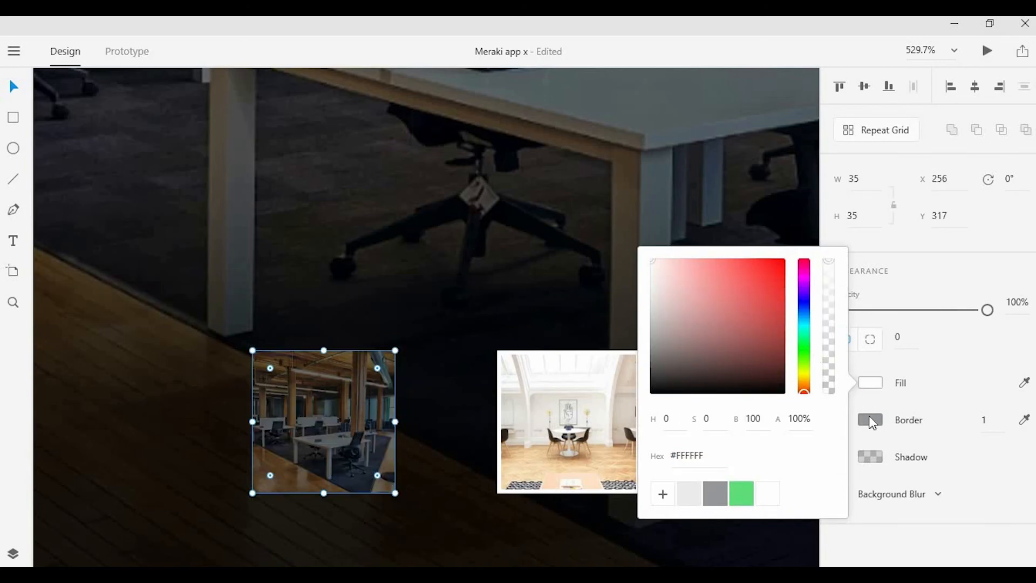
pyautogui.click(871, 420)
pyautogui.click(743, 531)
pyautogui.click(520, 284)
pyautogui.scroll(-1, 519, 281)
pyautogui.scroll(-5, 519, 282)
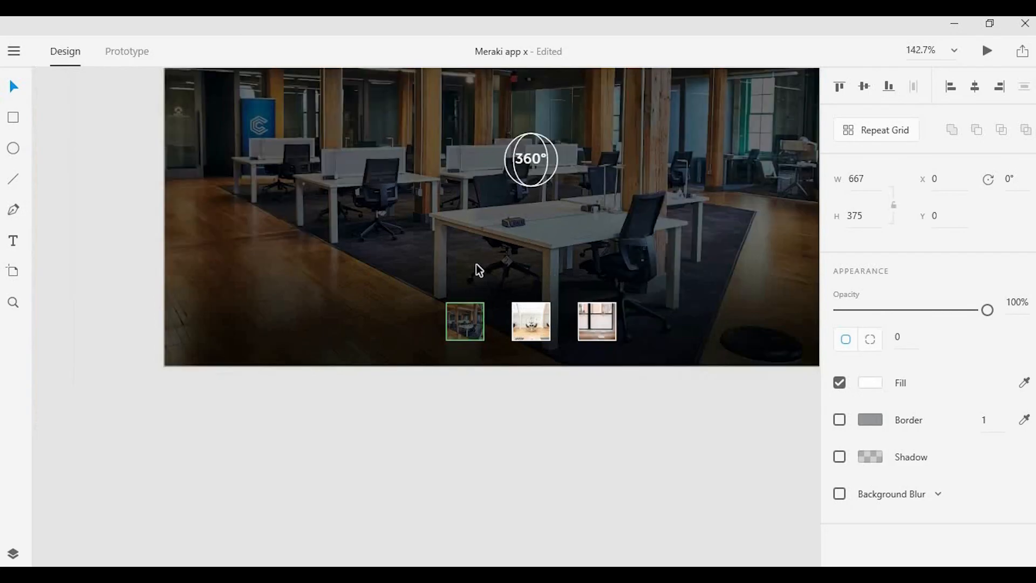
# Copy the "Featured Work Space:" text from the Home – 1 artboard onto the lower-left floor area of the landscape office view.
pyautogui.moveTo(476, 264); pyautogui.dragTo(527, 377)
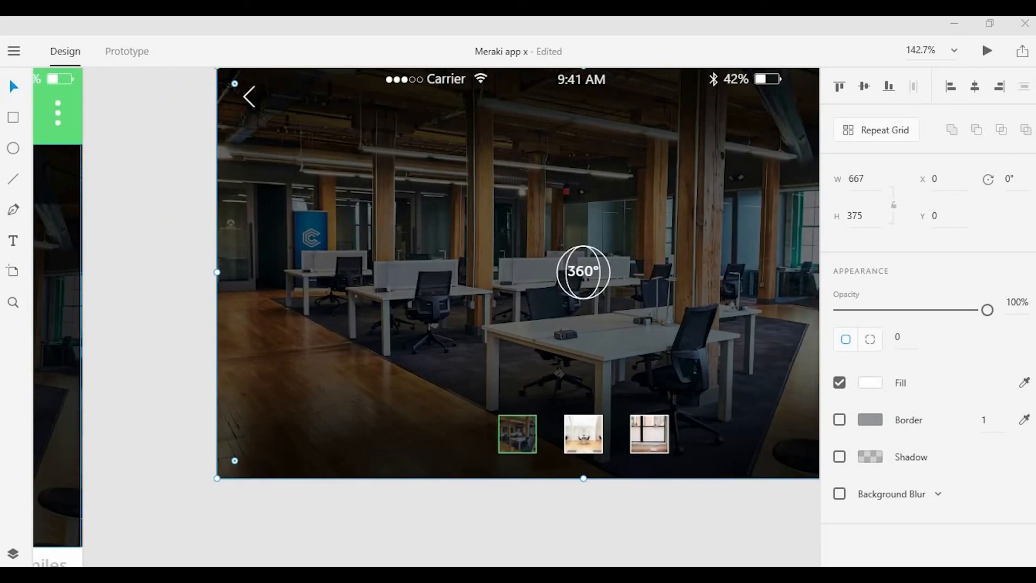
pyautogui.click(275, 459)
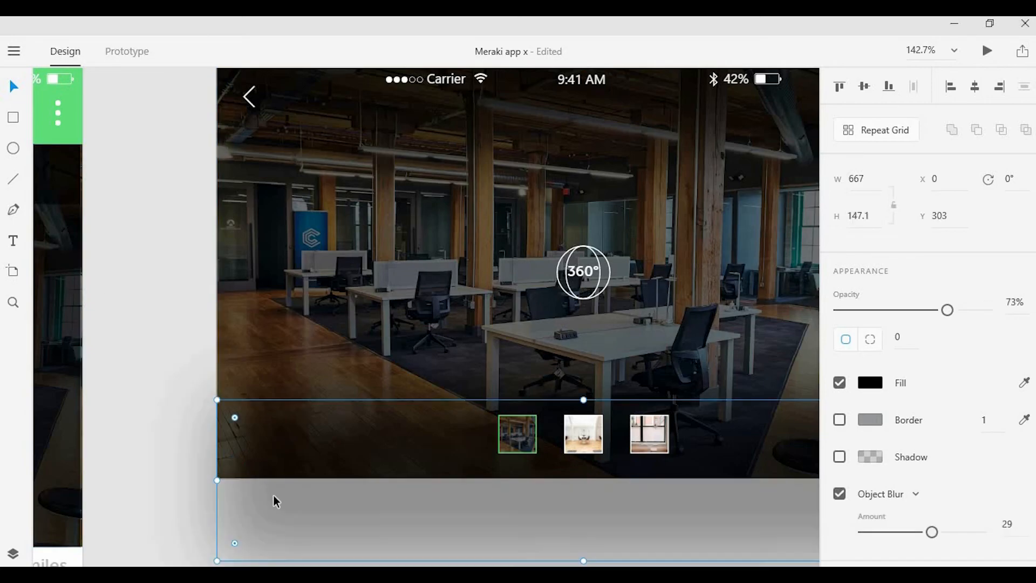
pyautogui.press('Delete')
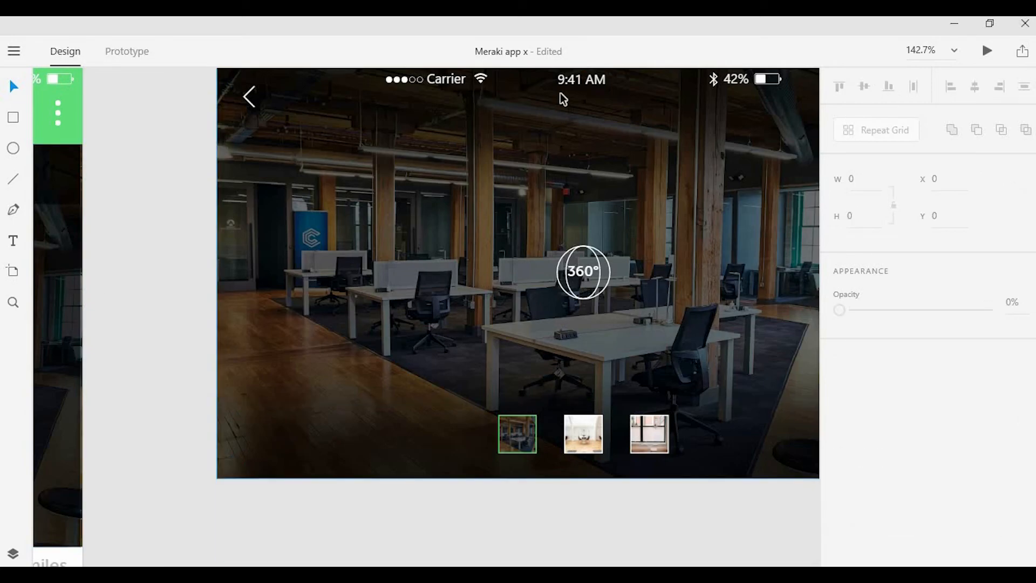
pyautogui.hscroll(-4, 400, 276)
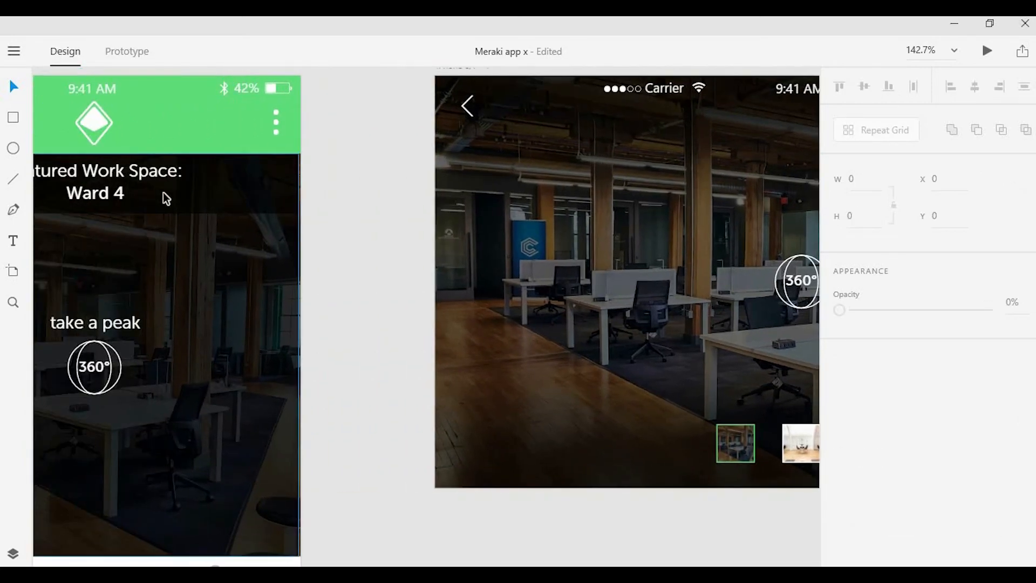
pyautogui.click(131, 176)
pyautogui.moveTo(131, 176); pyautogui.dragTo(568, 406)
# Change the copied heading text on the office photo to "Main Floor".
pyautogui.scroll(3, 594, 455)
pyautogui.doubleClick(569, 407)
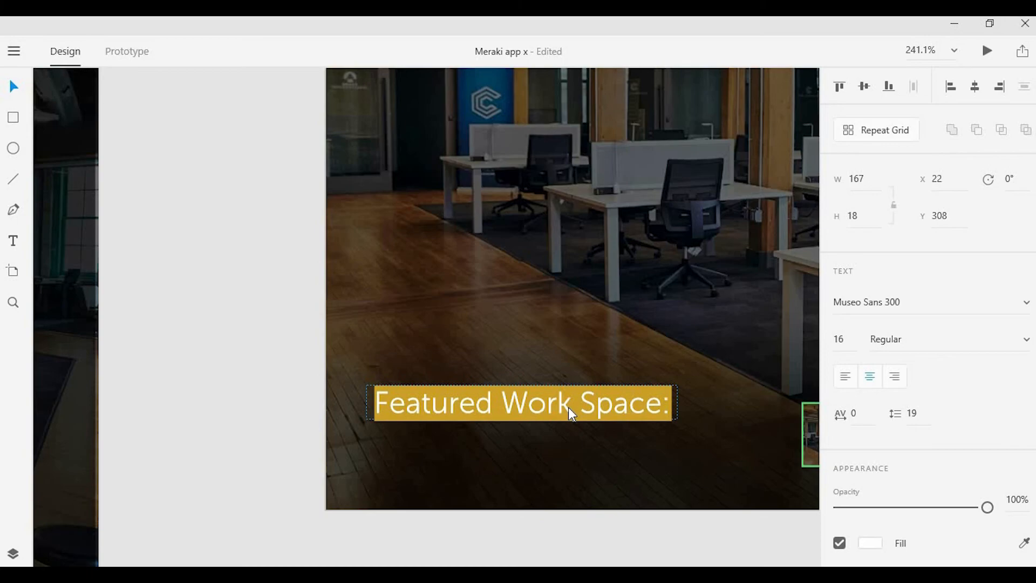
pyautogui.write('M')
pyautogui.press('BackSpace')
pyautogui.press('BackSpace')
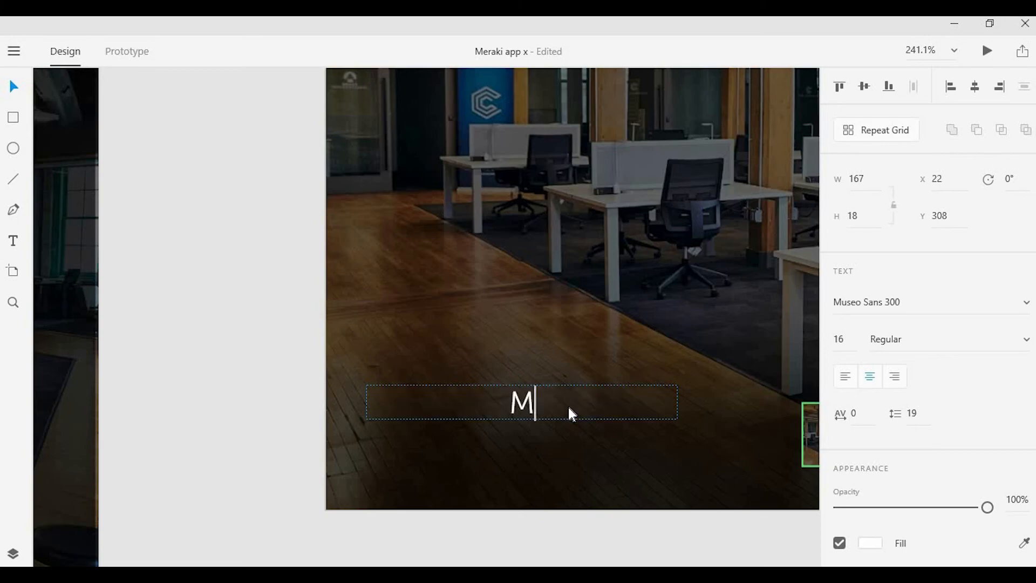
pyautogui.write('ain')
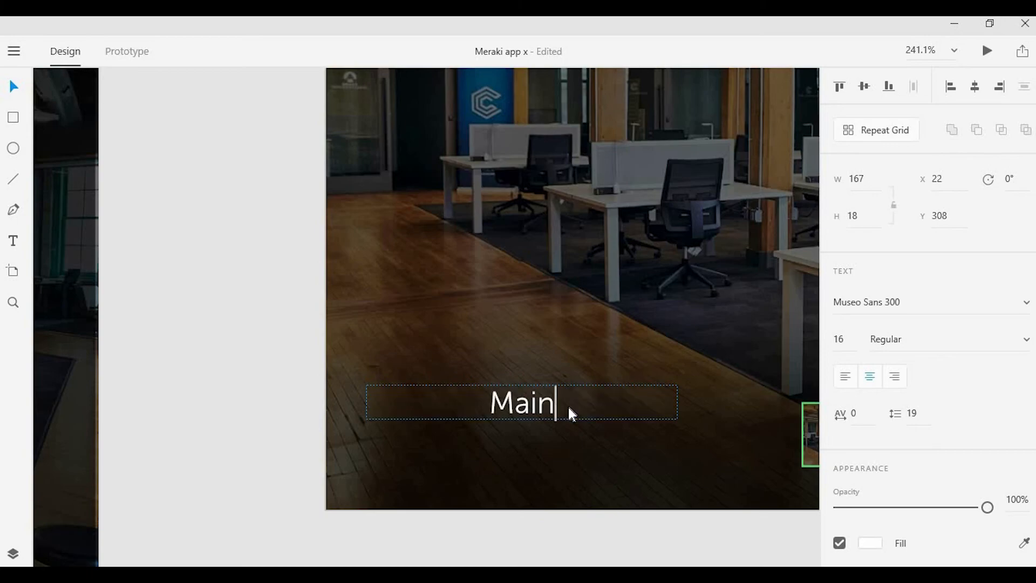
pyautogui.write(' Floor')
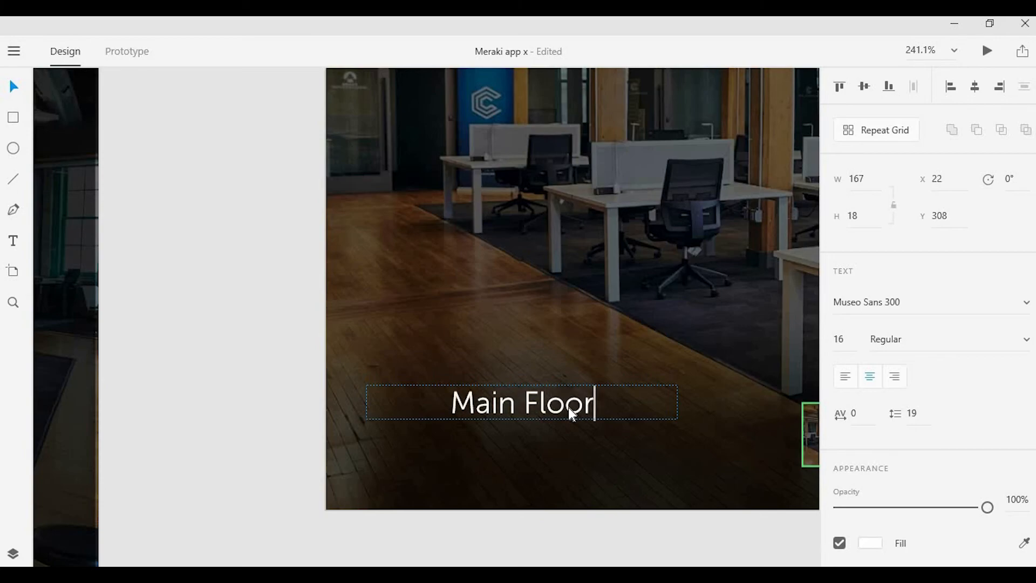
pyautogui.press('Escape')
# Narrow the "Main Floor" text box to fit its words and reposition the label near the photo's lower-left corner.
pyautogui.scroll(4, 676, 418)
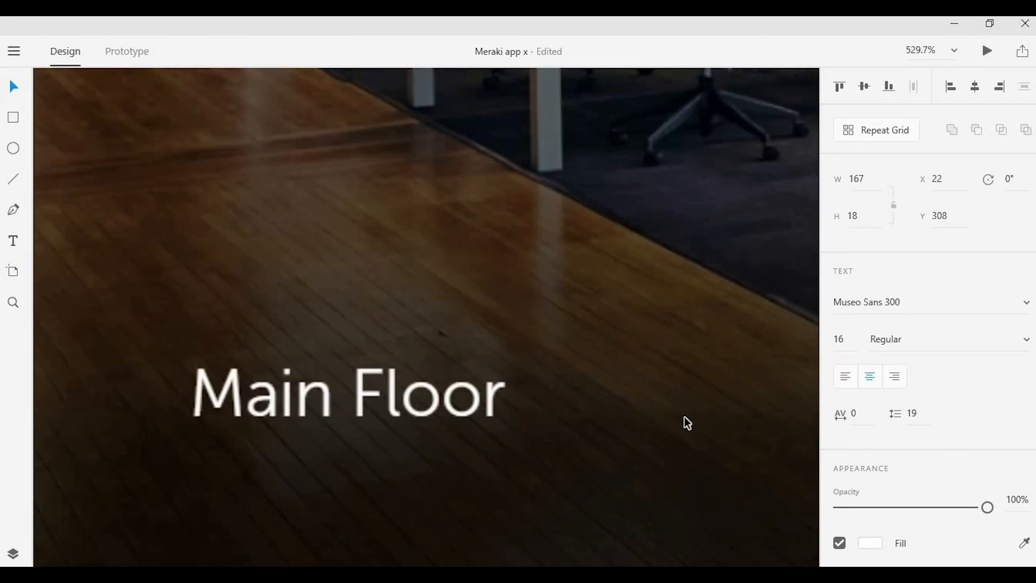
pyautogui.moveTo(690, 391); pyautogui.dragTo(355, 408)
pyautogui.moveTo(252, 414); pyautogui.dragTo(406, 409)
# Place a copy of the back arrow centred beneath the "Main Floor" label and rotate it to 90° so it points down.
pyautogui.scroll(-2, 400, 412)
pyautogui.scroll(-3, 400, 412)
pyautogui.scroll(3, 286, 153)
pyautogui.moveTo(273, 97); pyautogui.dragTo(348, 500)
pyautogui.scroll(-3, 345, 320)
pyautogui.scroll(5, 345, 321)
pyautogui.moveTo(376, 281); pyautogui.dragTo(404, 505)
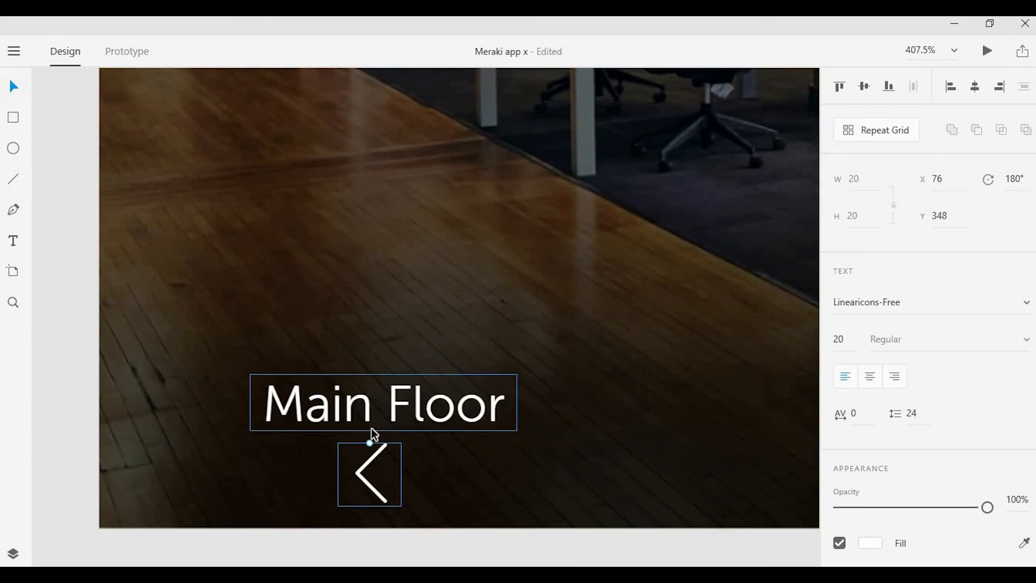
pyautogui.moveTo(370, 440); pyautogui.dragTo(389, 485)
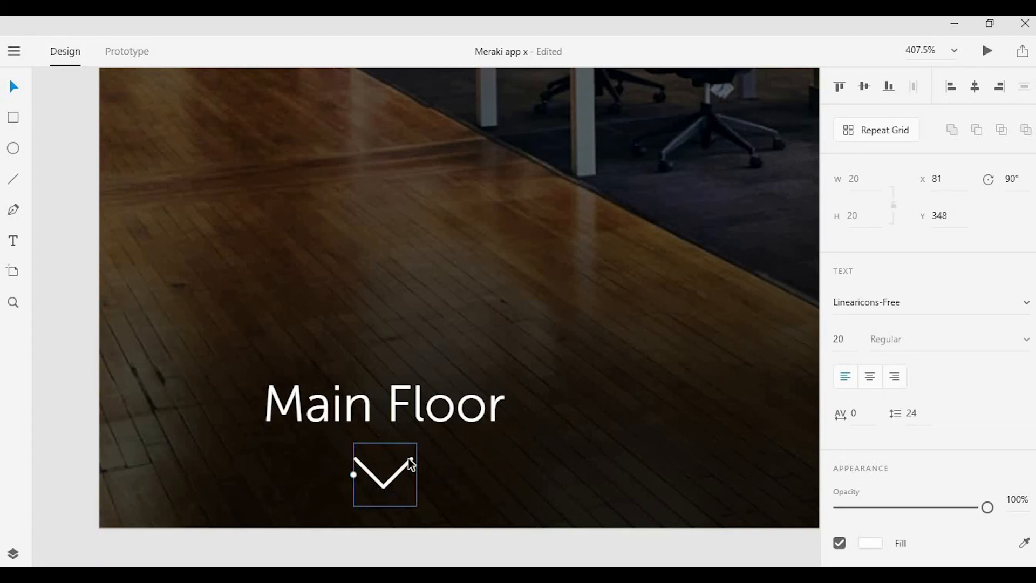
pyautogui.click(456, 357)
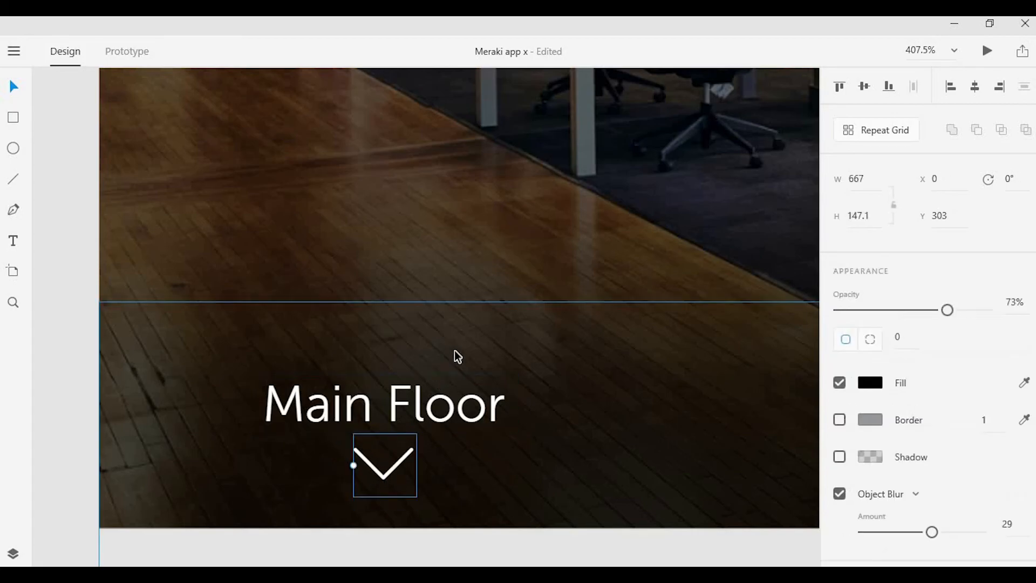
# Examine the landscape 360° office view up close and alongside the app's other artboards.
pyautogui.scroll(-6, 479, 374)
pyautogui.scroll(3, 534, 366)
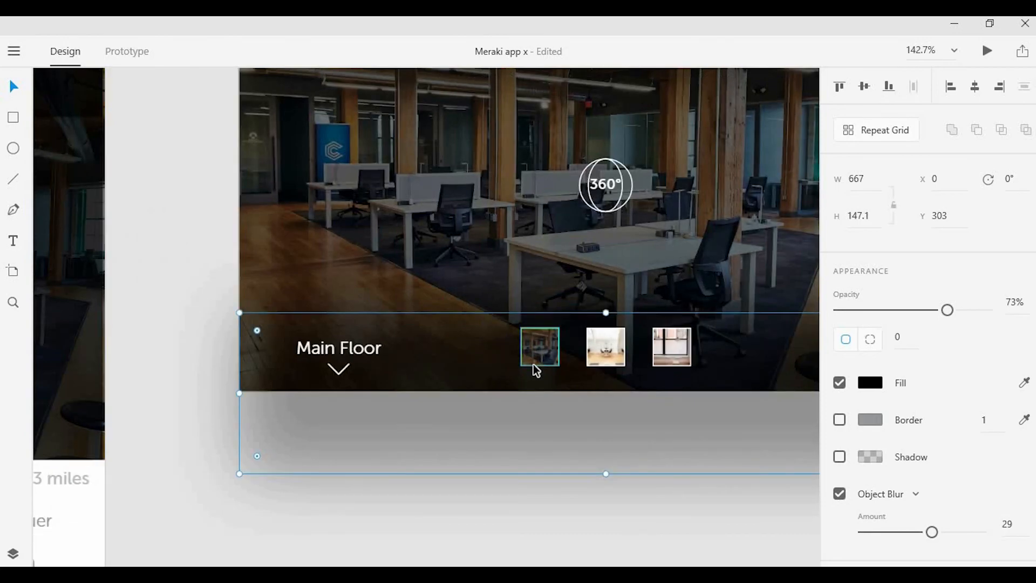
pyautogui.scroll(-2, 532, 370)
pyautogui.scroll(4, 535, 446)
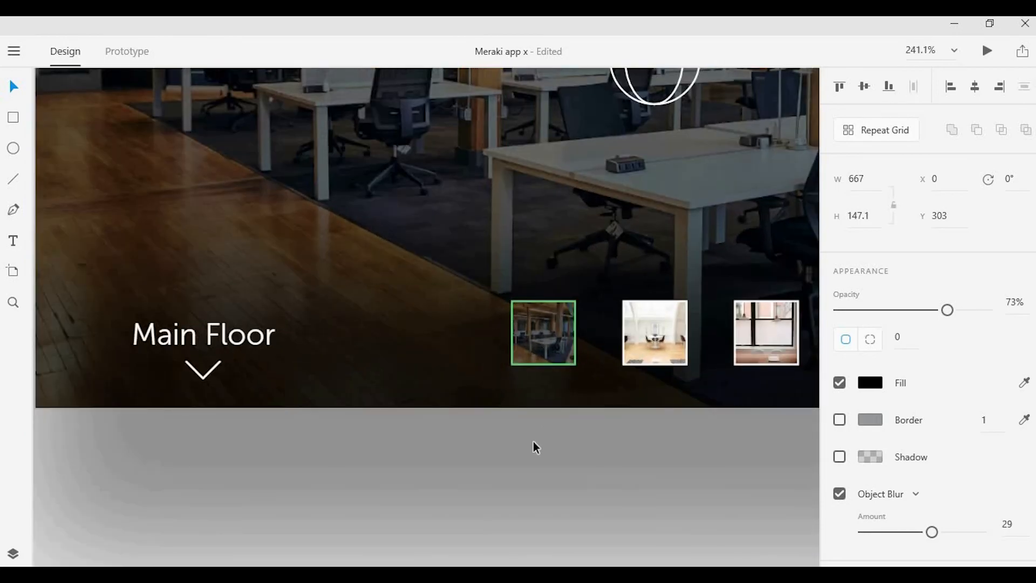
pyautogui.scroll(-2, 530, 465)
pyautogui.moveTo(477, 484); pyautogui.dragTo(368, 493)
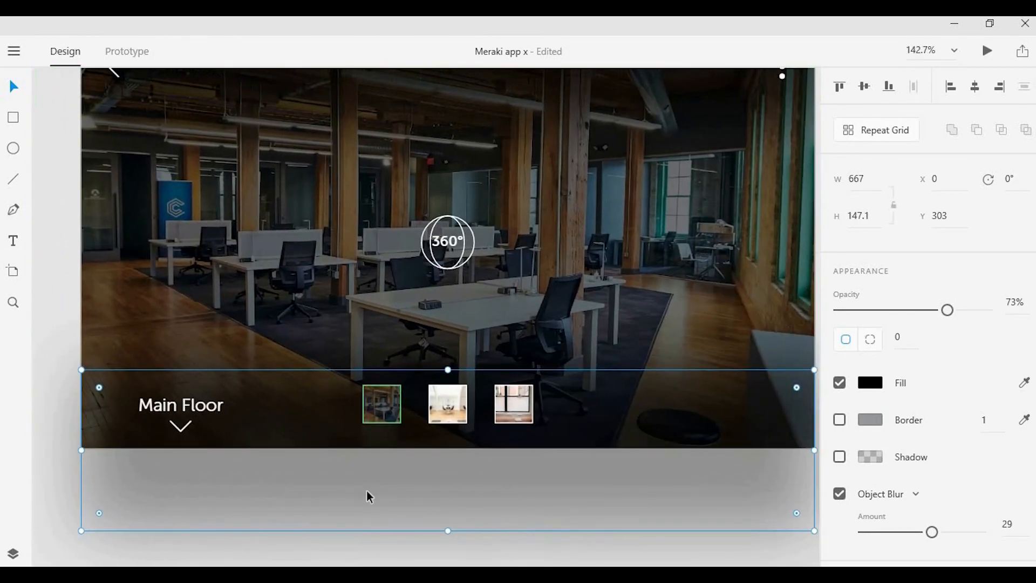
pyautogui.scroll(-3, 368, 487)
pyautogui.scroll(1, 377, 477)
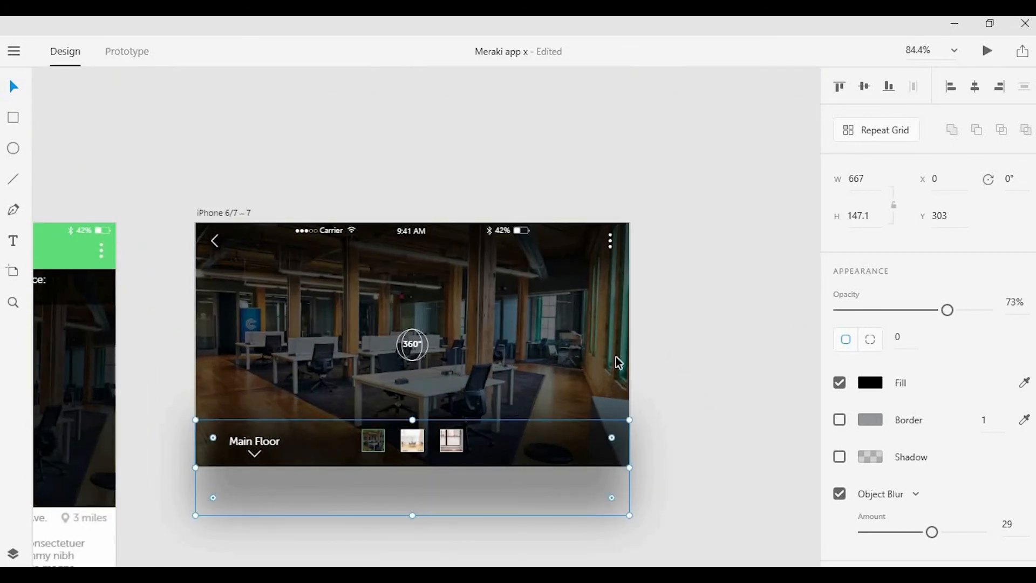
pyautogui.click(659, 325)
pyautogui.scroll(-4, 659, 324)
pyautogui.moveTo(469, 474); pyautogui.dragTo(457, 379)
pyautogui.moveTo(568, 306); pyautogui.dragTo(403, 375)
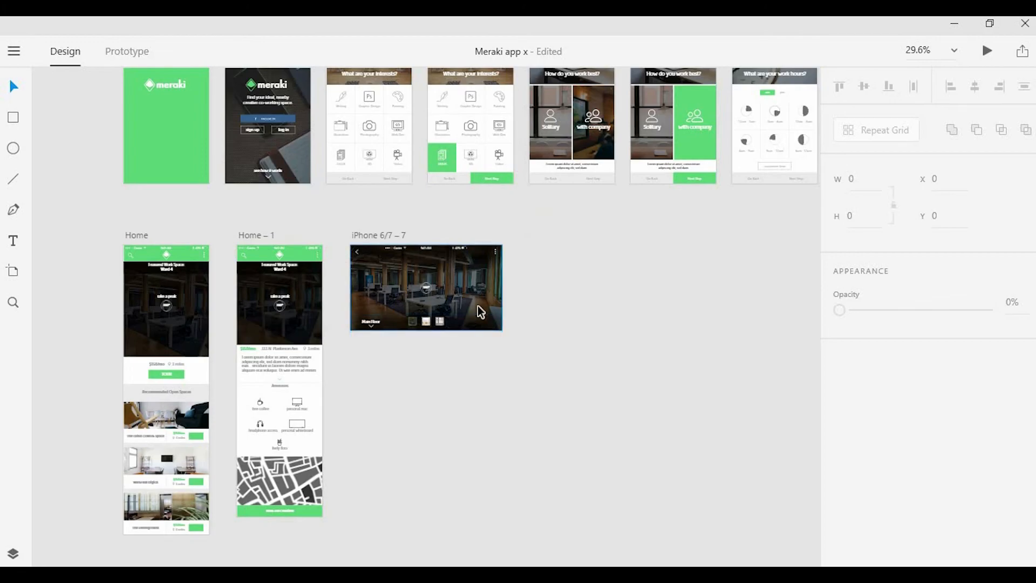
# Duplicate the Home – 1 artboard and place the copy beyond the landscape office view at X 1338, Y 937.
pyautogui.scroll(1, 479, 305)
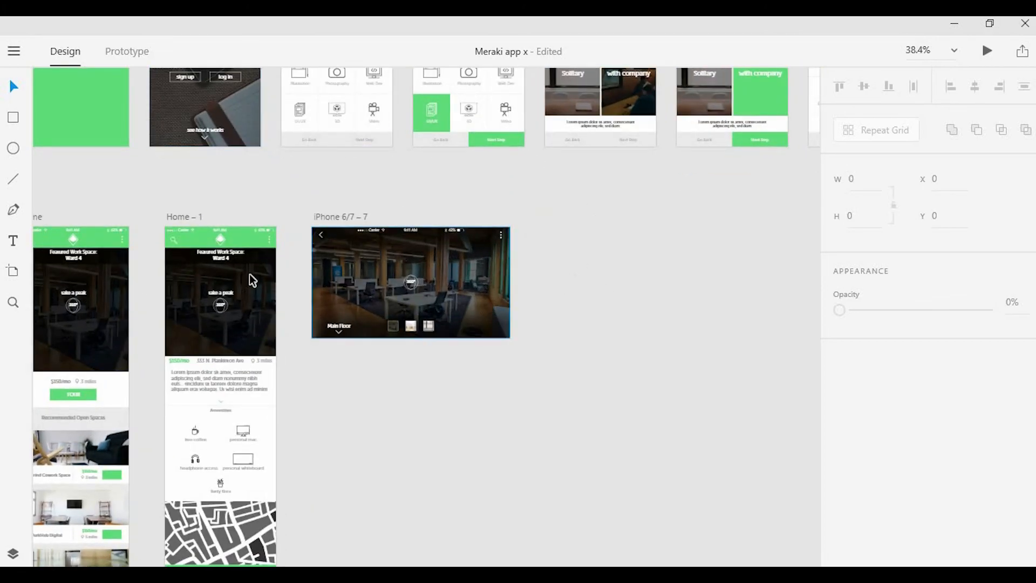
pyautogui.click(489, 260)
pyautogui.scroll(1, 540, 261)
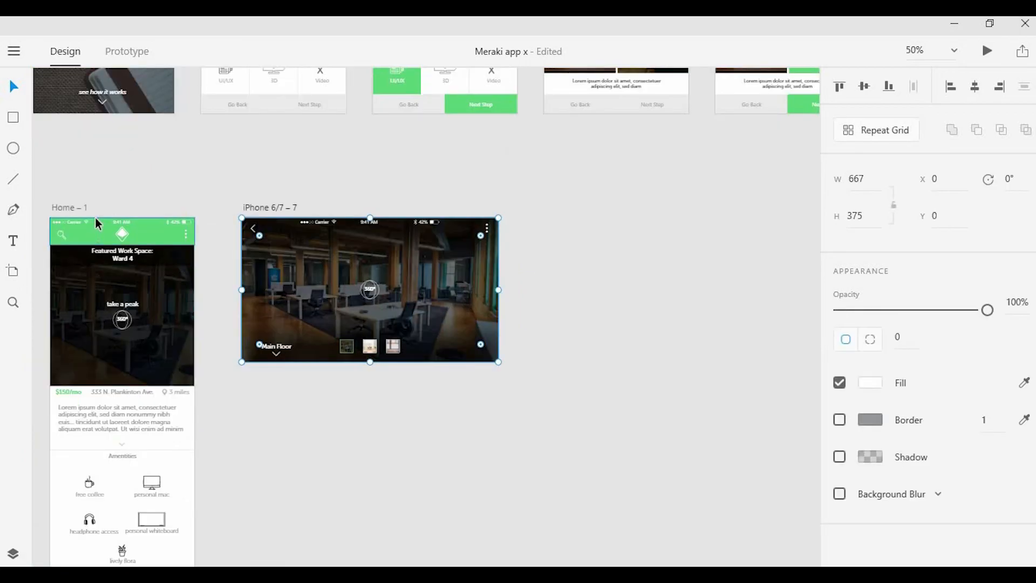
pyautogui.click(66, 206)
pyautogui.moveTo(65, 206); pyautogui.dragTo(562, 214)
pyautogui.hscroll(3, 578, 284)
pyautogui.scroll(-2, 560, 299)
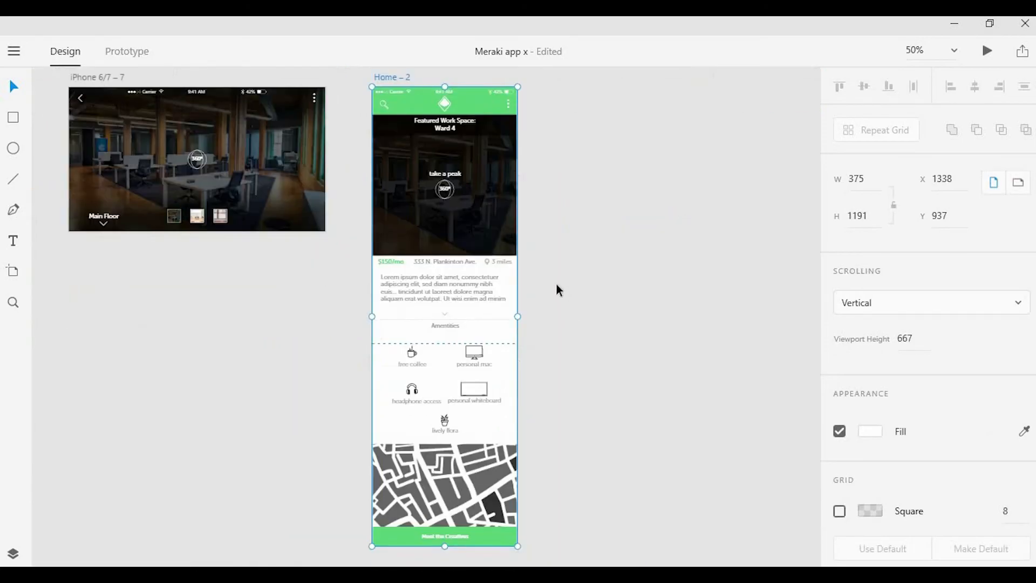
# Delete the photo, workspace details, amenities and map from the duplicated artboard, and move the "Meet the Creatives" bar outside it.
pyautogui.moveTo(566, 557); pyautogui.dragTo(330, 262)
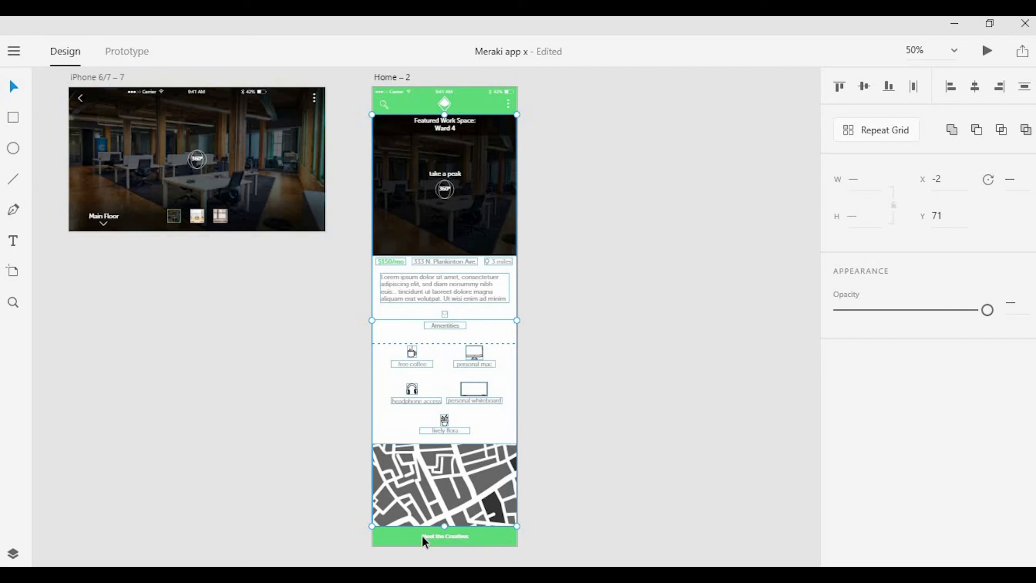
pyautogui.press('Delete')
pyautogui.moveTo(439, 540); pyautogui.dragTo(641, 414)
# Shorten the duplicated artboard to its viewport line and place the "Meet the Creatives" bar along its bottom edge.
pyautogui.click(490, 360)
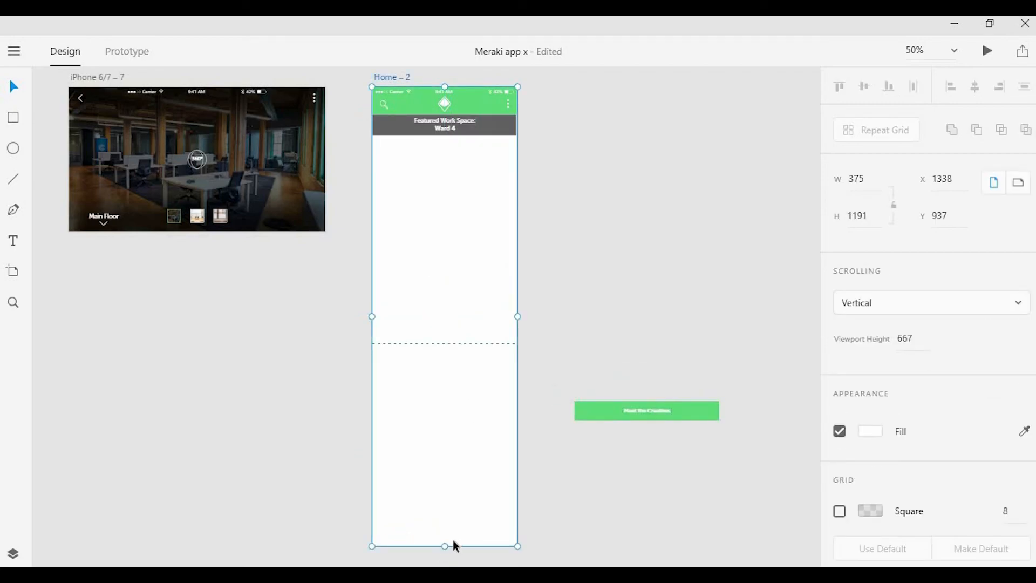
pyautogui.click(443, 551)
pyautogui.click(444, 545)
pyautogui.moveTo(444, 544); pyautogui.dragTo(457, 340)
pyautogui.click(643, 413)
pyautogui.click(678, 443)
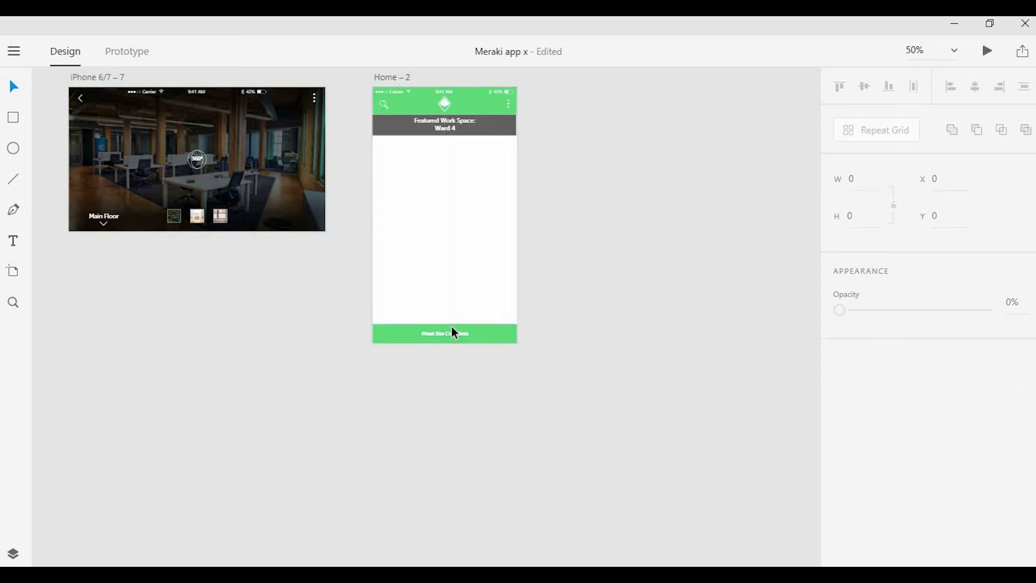
# Delete the dark gray bar behind the "Featured Work Space: Ward 4" title on the Home – 2 artboard.
pyautogui.scroll(3, 451, 326)
pyautogui.scroll(2, 457, 331)
pyautogui.scroll(1, 456, 331)
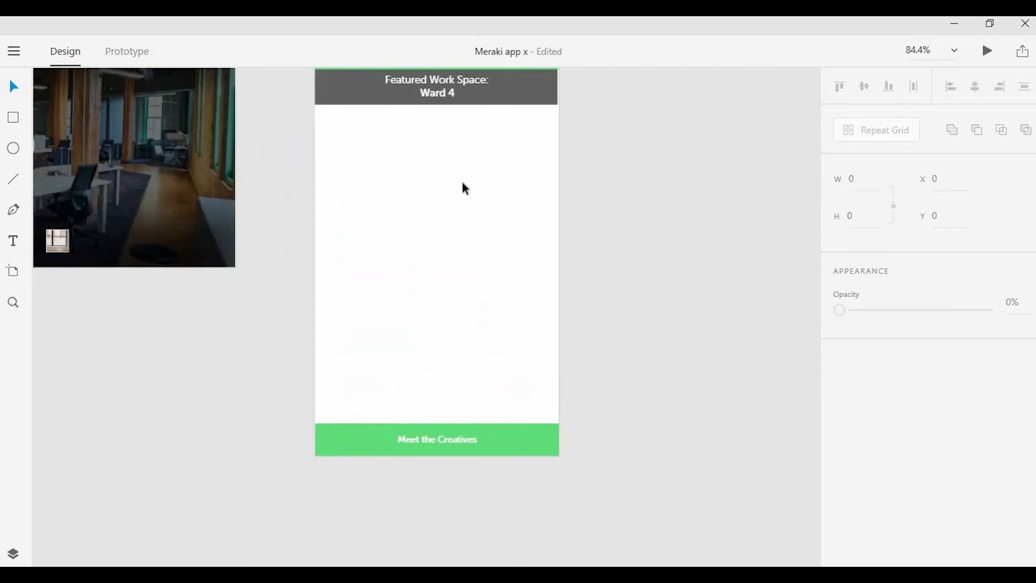
pyautogui.scroll(1, 462, 182)
pyautogui.moveTo(478, 204); pyautogui.dragTo(423, 152)
pyautogui.moveTo(496, 186); pyautogui.dragTo(424, 156)
pyautogui.press('Delete')
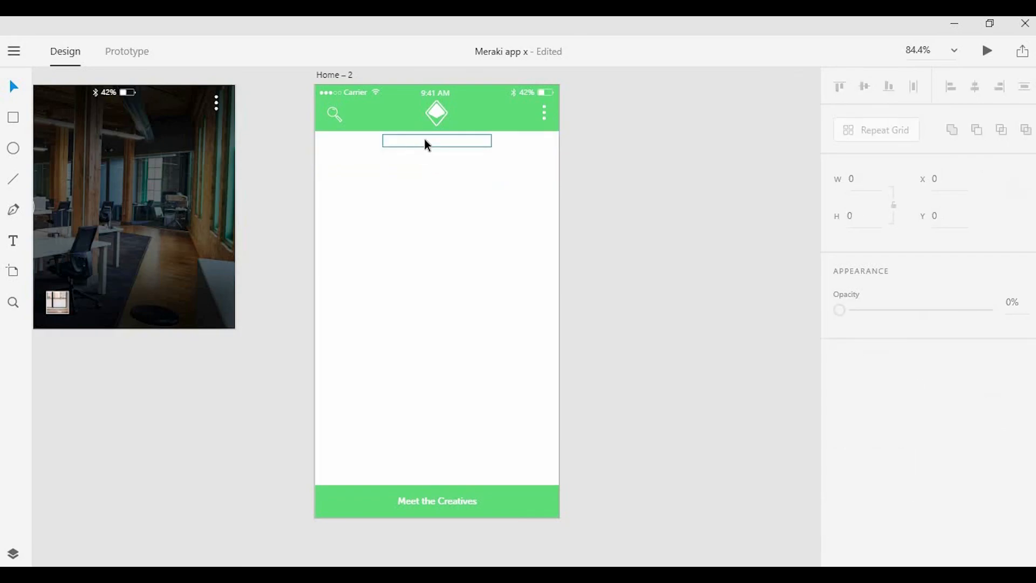
# Set the fill of the white "Featured Work Space:" title text to the saved gray swatch.
pyautogui.click(424, 138)
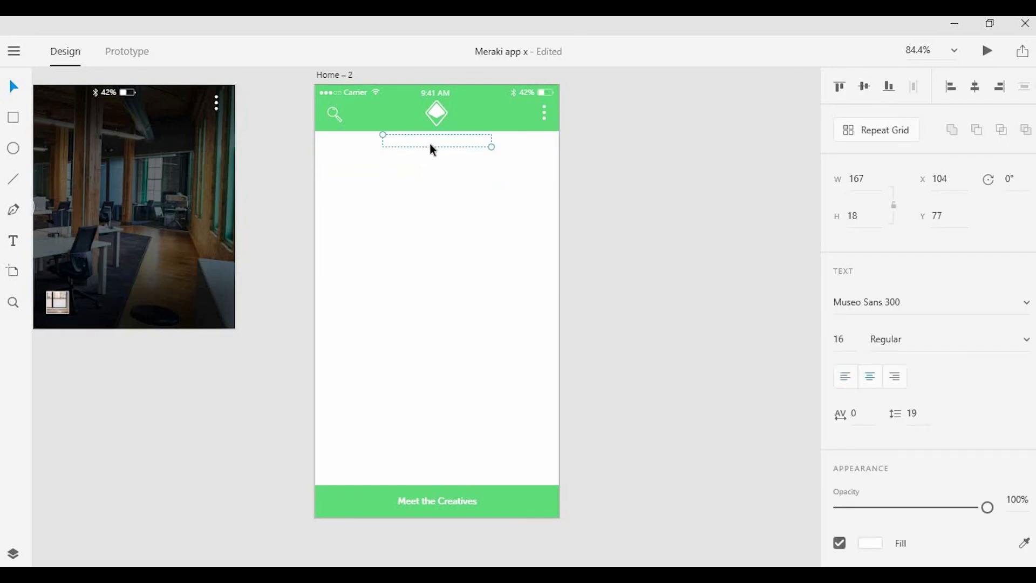
pyautogui.scroll(1, 447, 204)
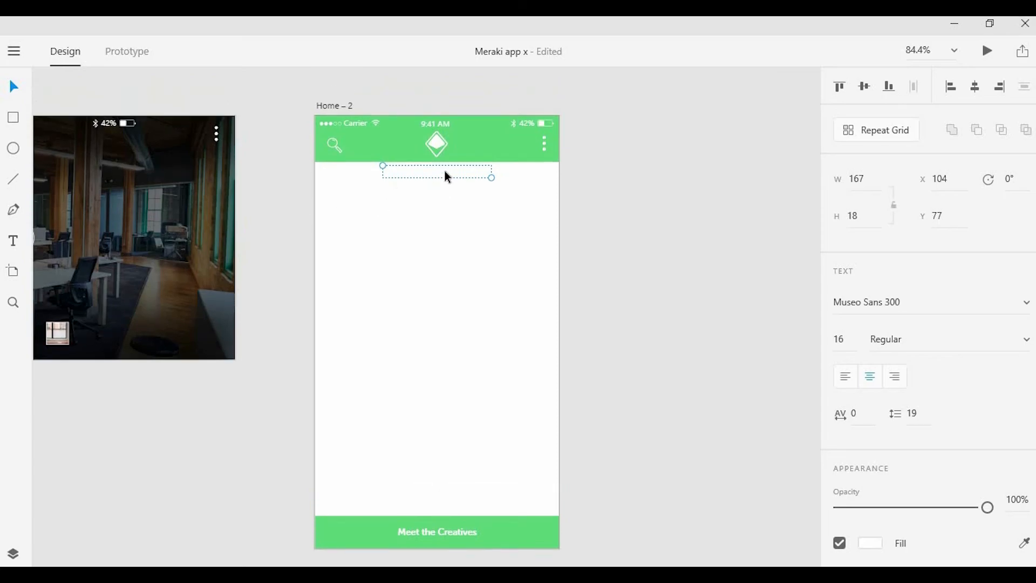
pyautogui.click(870, 544)
pyautogui.click(715, 547)
# Delete the leftover white text from the blank area below the title.
pyautogui.click(471, 261)
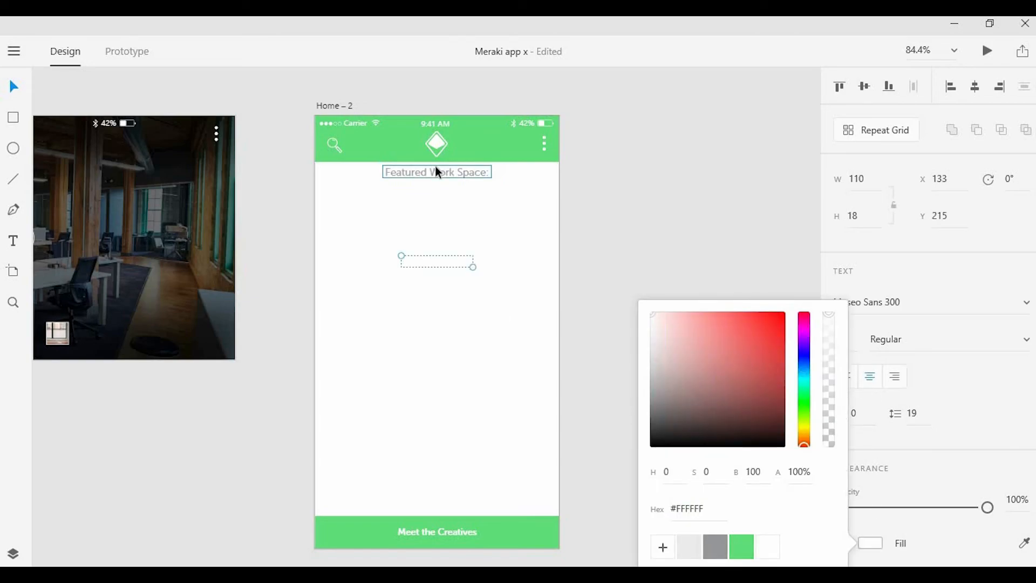
pyautogui.scroll(3, 436, 166)
pyautogui.moveTo(472, 264); pyautogui.dragTo(404, 437)
pyautogui.moveTo(578, 307); pyautogui.dragTo(254, 541)
pyautogui.scroll(-2, 308, 458)
pyautogui.press('Delete')
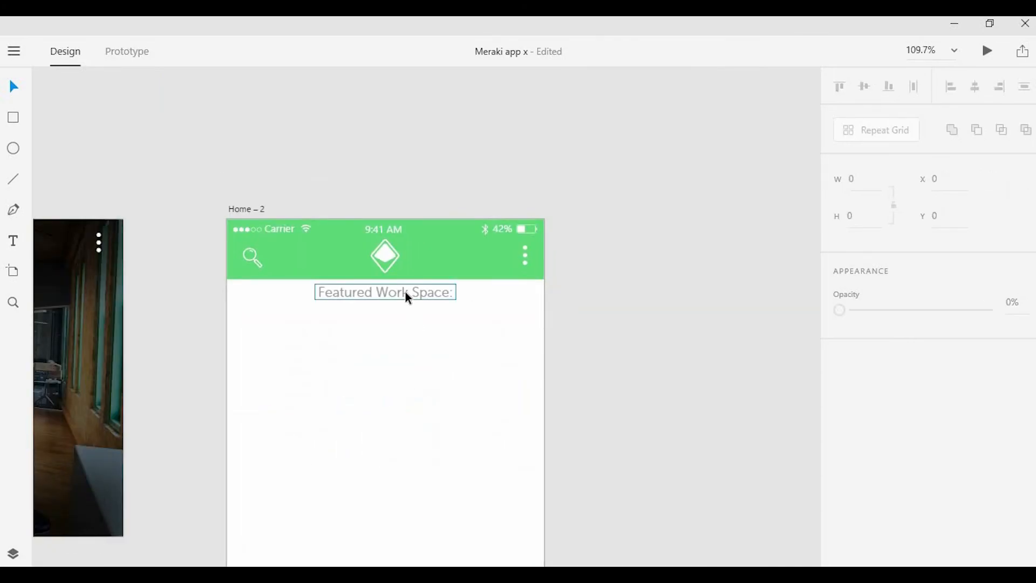
# Replace the title text "Featured Work Space:" with "Meet the Creatives".
pyautogui.click(409, 297)
pyautogui.scroll(2, 406, 296)
pyautogui.scroll(1, 442, 313)
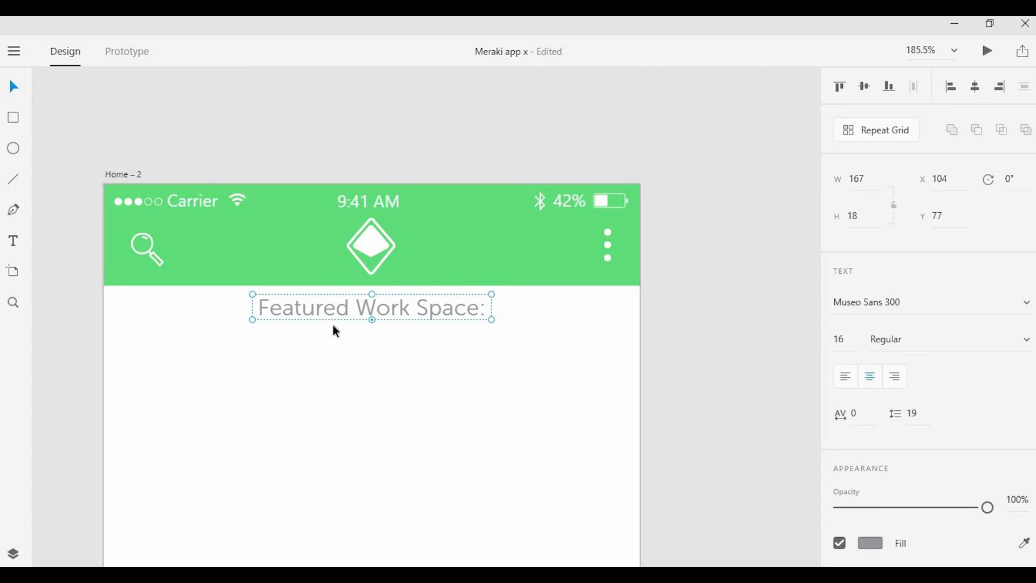
pyautogui.doubleClick(407, 314)
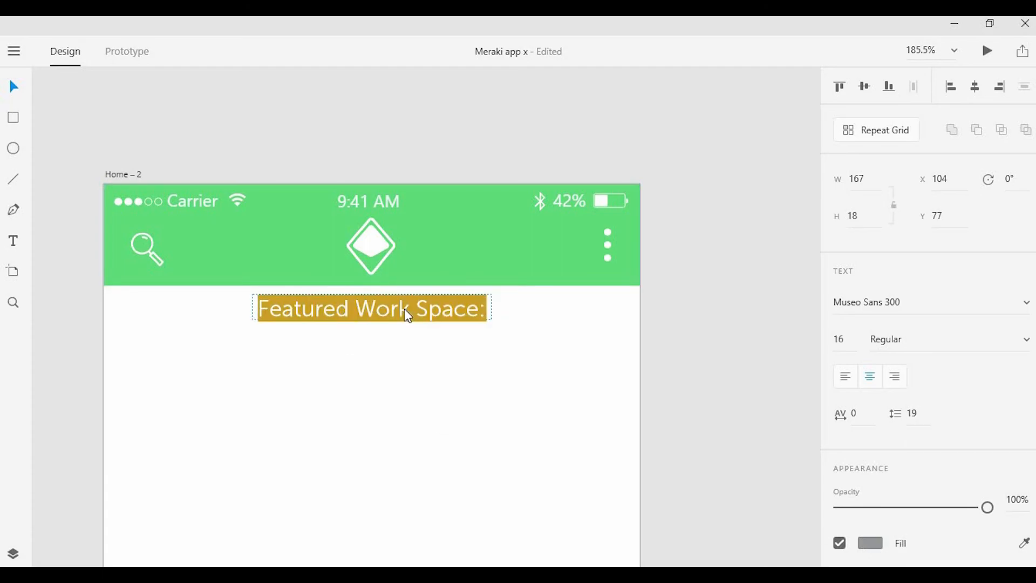
pyautogui.write('Meet')
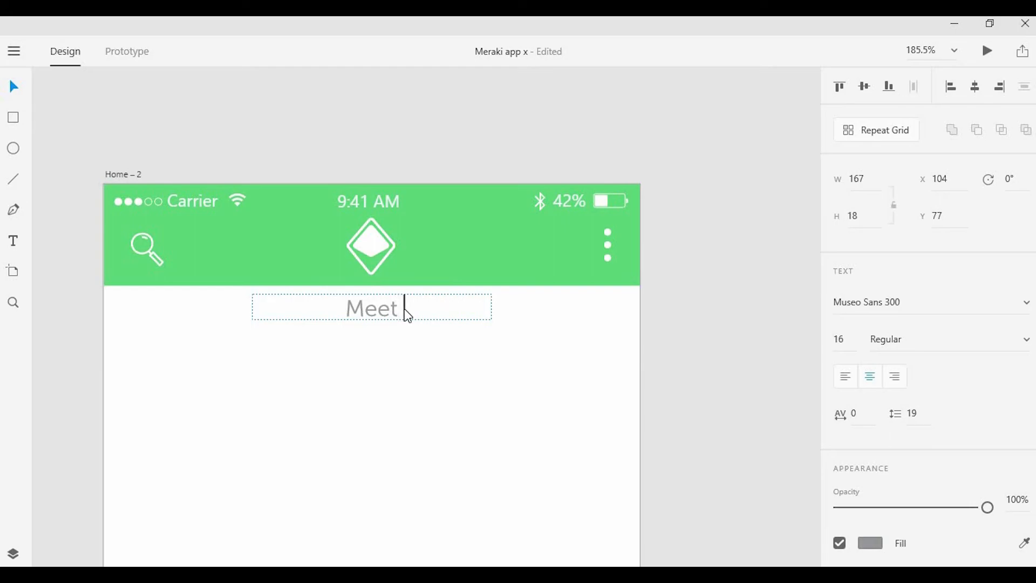
pyautogui.write(' the cre')
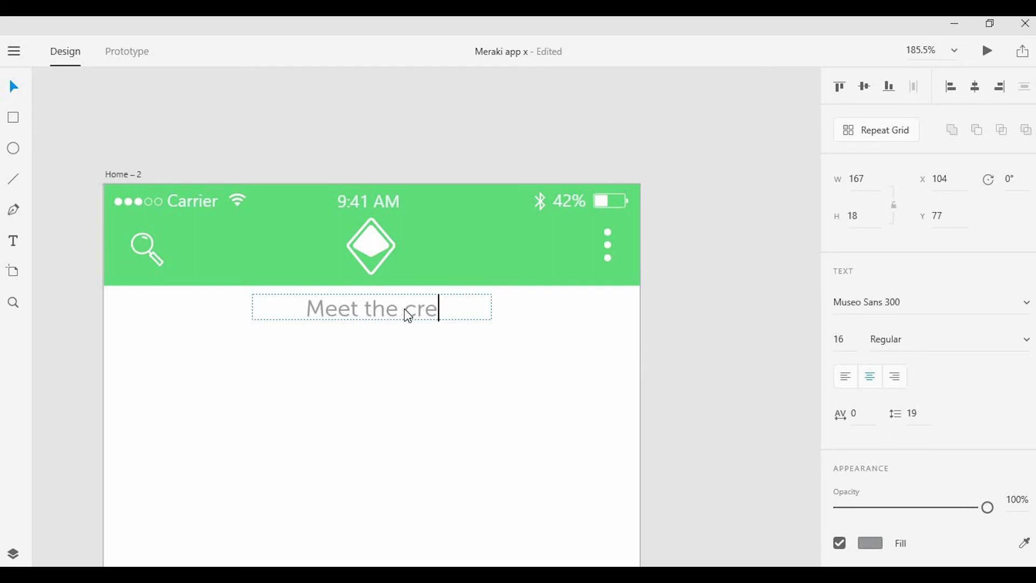
pyautogui.press('BackSpace')
pyautogui.press('BackSpace')
pyautogui.write('Creatoves')
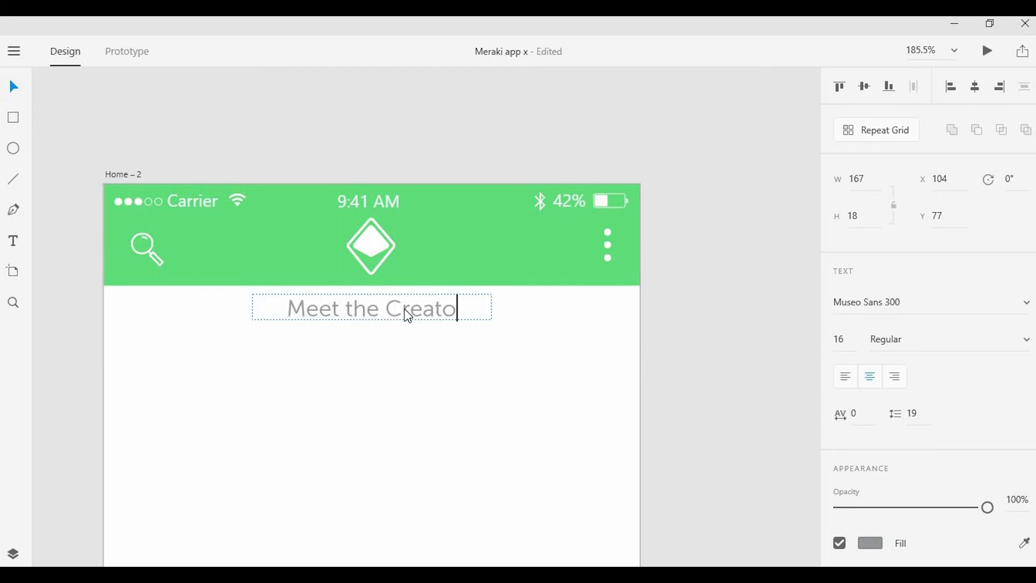
pyautogui.press('BackSpace')
pyautogui.press('BackSpace')
pyautogui.press('BackSpace')
pyautogui.press('BackSpace')
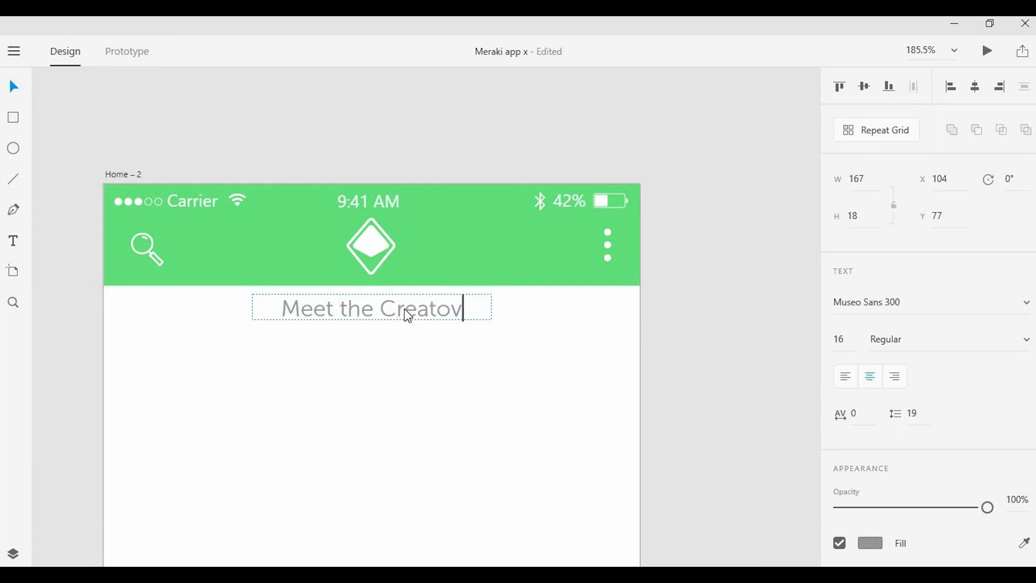
pyautogui.write('ives')
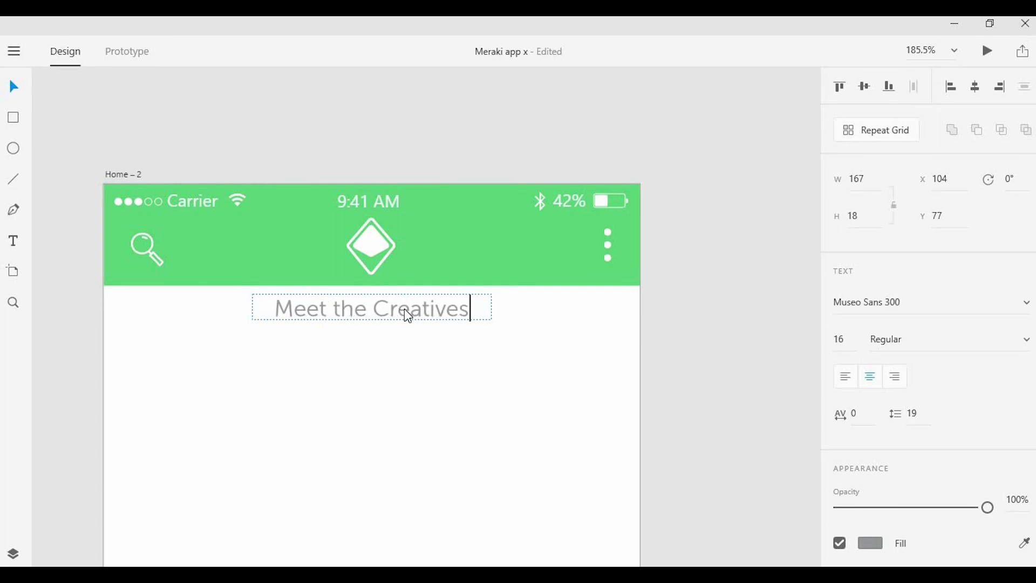
pyautogui.press('Escape')
# Move the "Meet the Creatives" heading slightly lower, away from the green header.
pyautogui.click(414, 387)
pyautogui.moveTo(419, 313); pyautogui.dragTo(422, 326)
pyautogui.click(432, 370)
pyautogui.scroll(-5, 424, 380)
pyautogui.moveTo(406, 373); pyautogui.dragTo(426, 286)
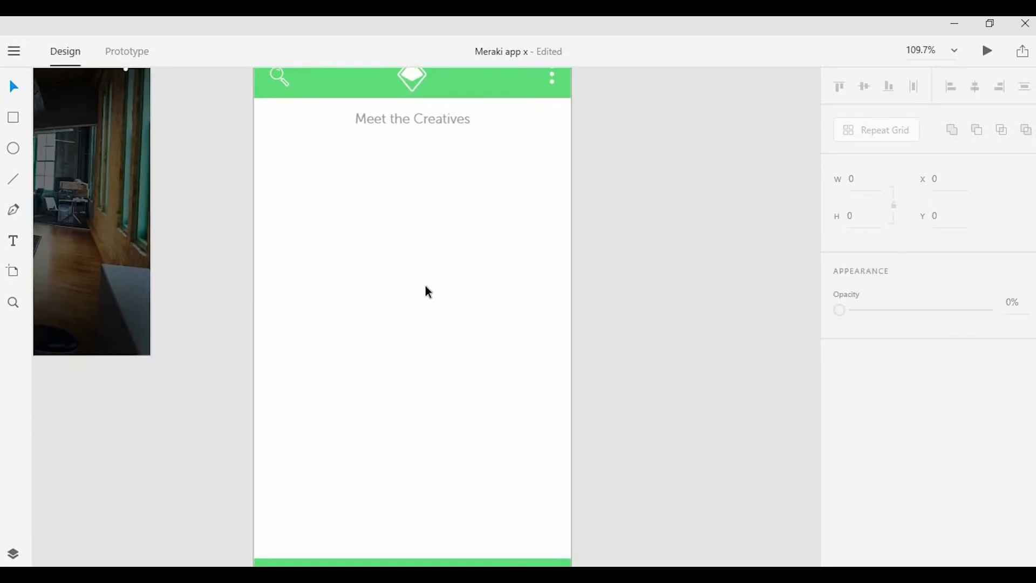
# Draw a circle about 21 px in diameter below the heading and place it at X 94, Y 132.
pyautogui.scroll(-1, 425, 286)
pyautogui.click(17, 148)
pyautogui.scroll(1, 373, 145)
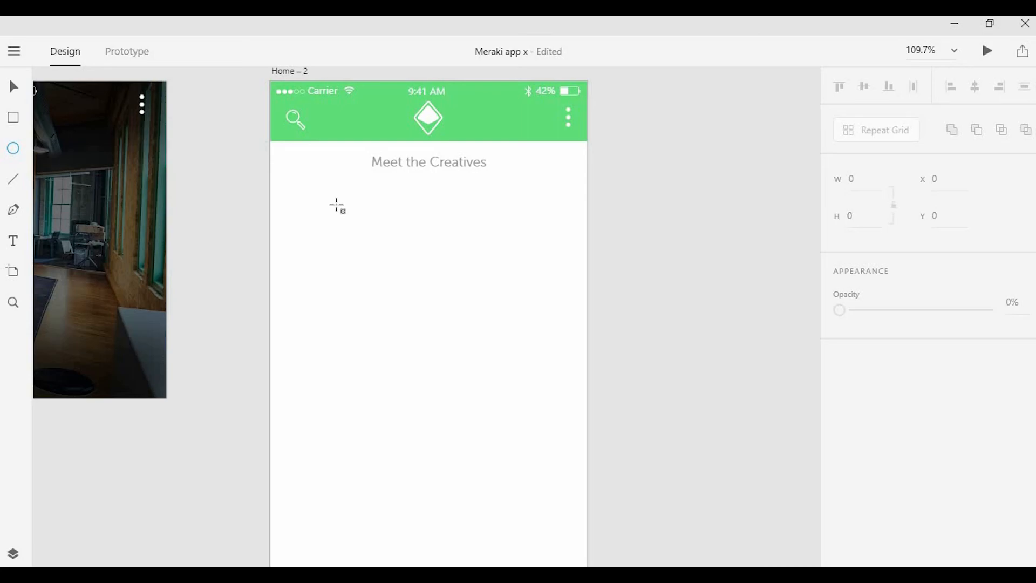
pyautogui.moveTo(345, 195); pyautogui.dragTo(375, 212)
pyautogui.scroll(5, 378, 200)
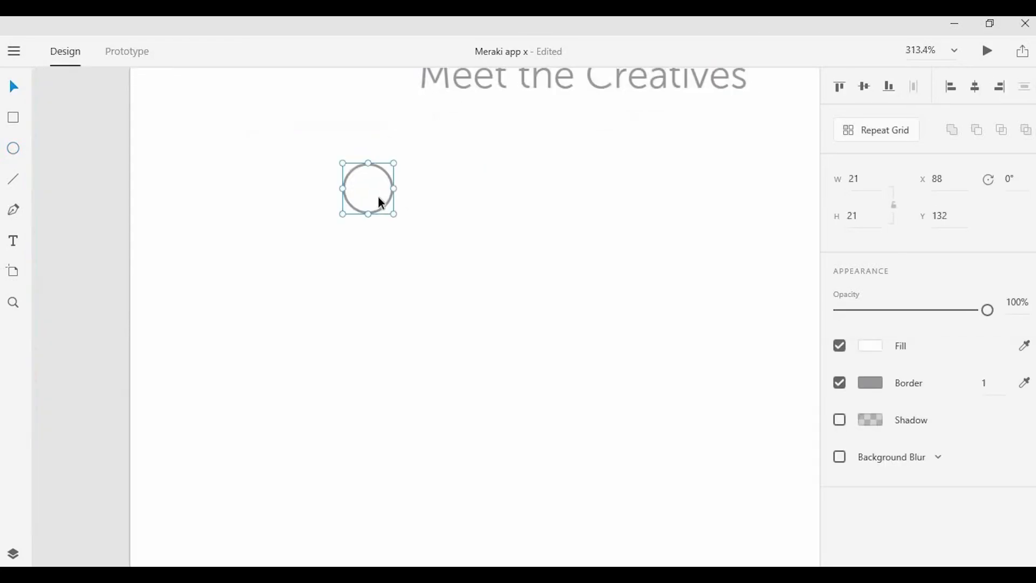
pyautogui.scroll(-5, 470, 199)
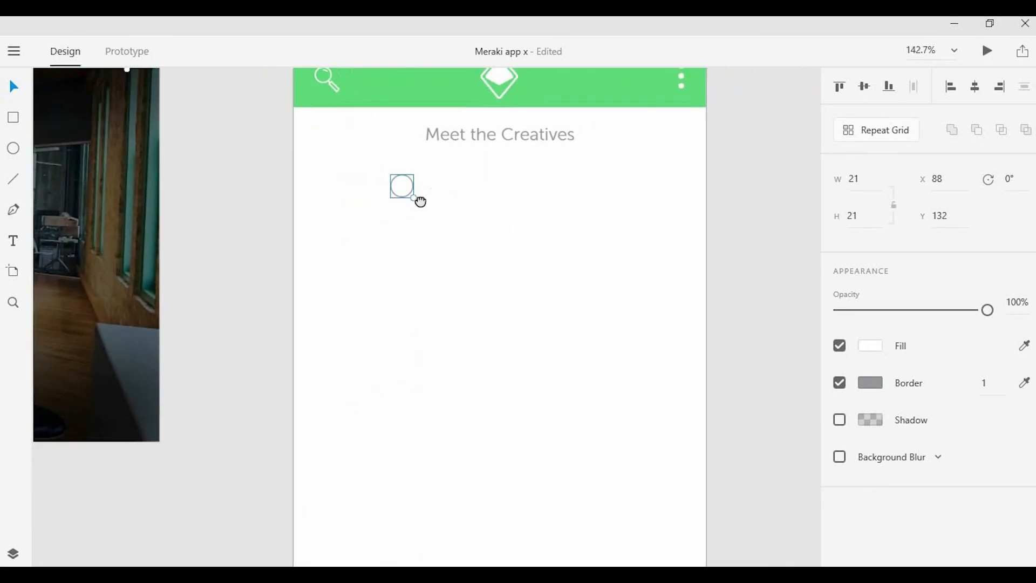
pyautogui.moveTo(378, 205); pyautogui.dragTo(395, 207)
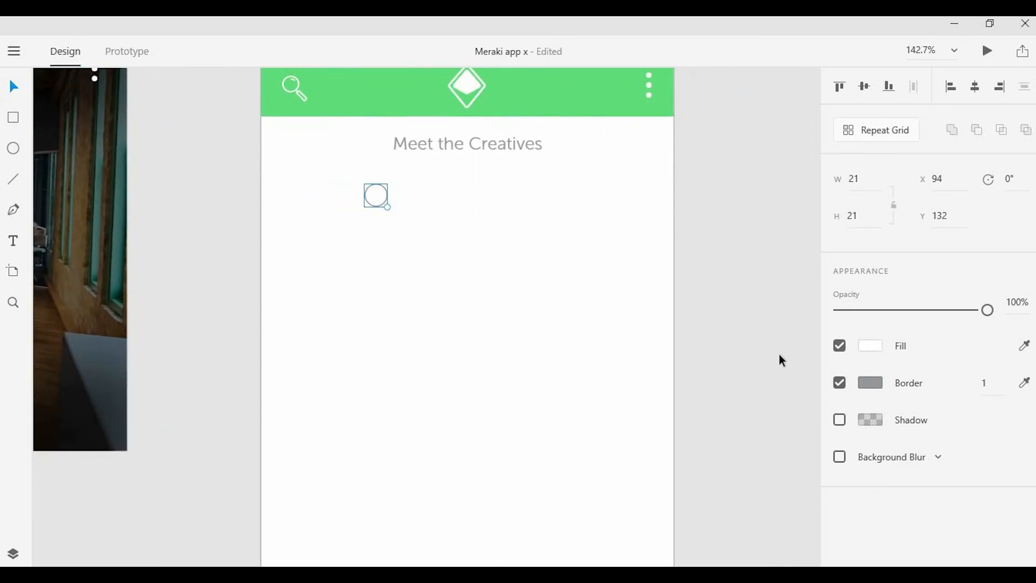
# Fill the small circle with the saved gray swatch.
pyautogui.click(843, 345)
pyautogui.click(871, 347)
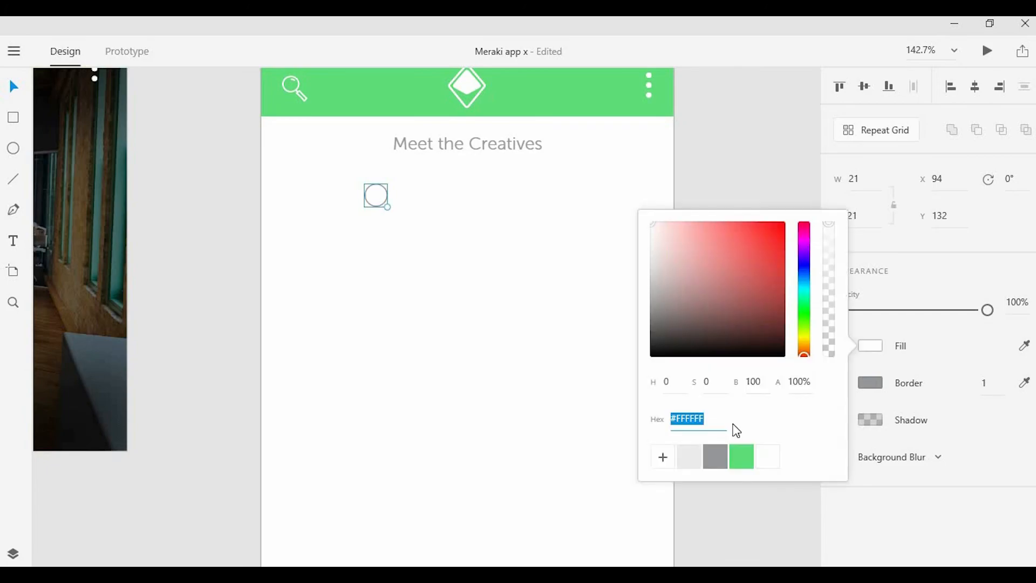
pyautogui.click(714, 456)
pyautogui.click(403, 223)
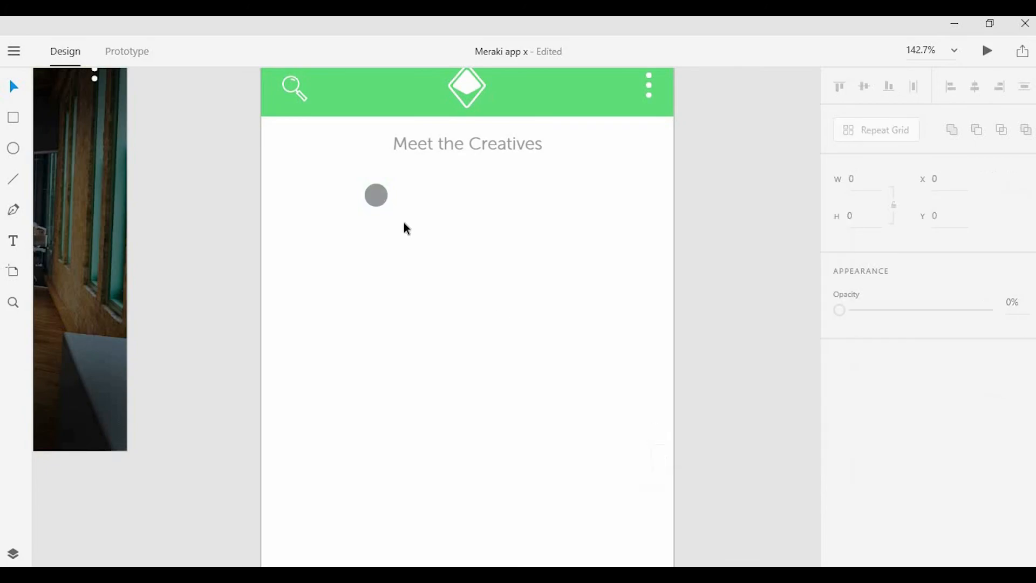
# Enlarge the circle to 25 px and use Repeat Grid to make a row of four circles 208 px wide.
pyautogui.click(375, 197)
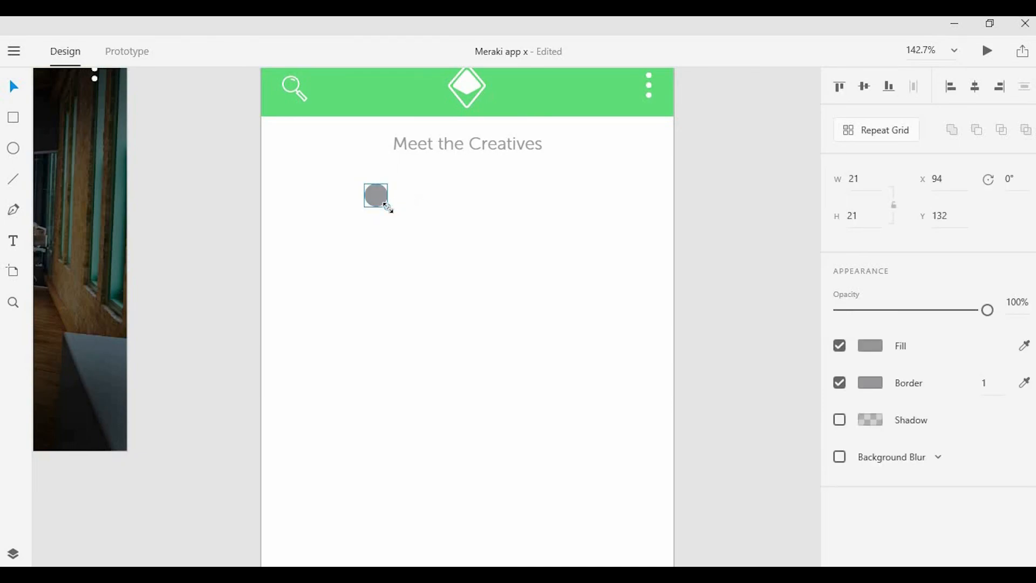
pyautogui.moveTo(394, 214); pyautogui.dragTo(548, 203)
pyautogui.click(877, 131)
pyautogui.moveTo(576, 199); pyautogui.dragTo(561, 199)
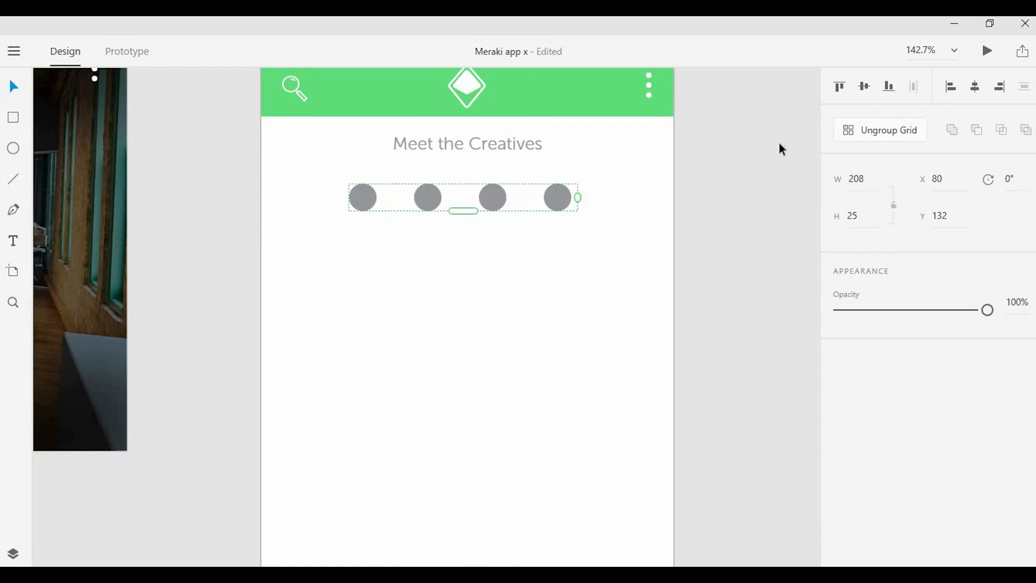
# Fill the four circles of the repeat grid with the imported portrait photos.
pyautogui.scroll(3, 356, 202)
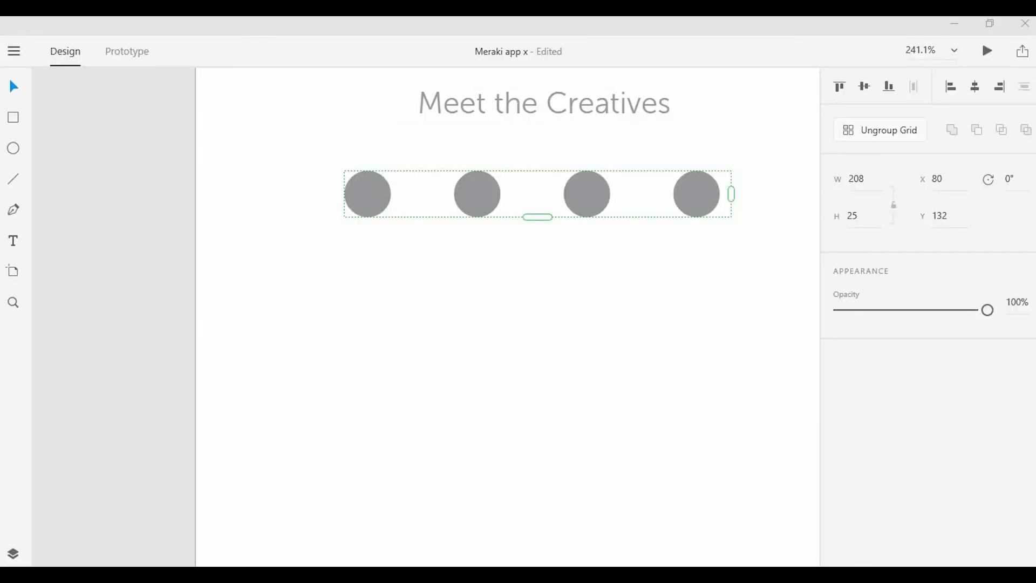
pyautogui.moveTo(367, 70); pyautogui.dragTo(363, 209)
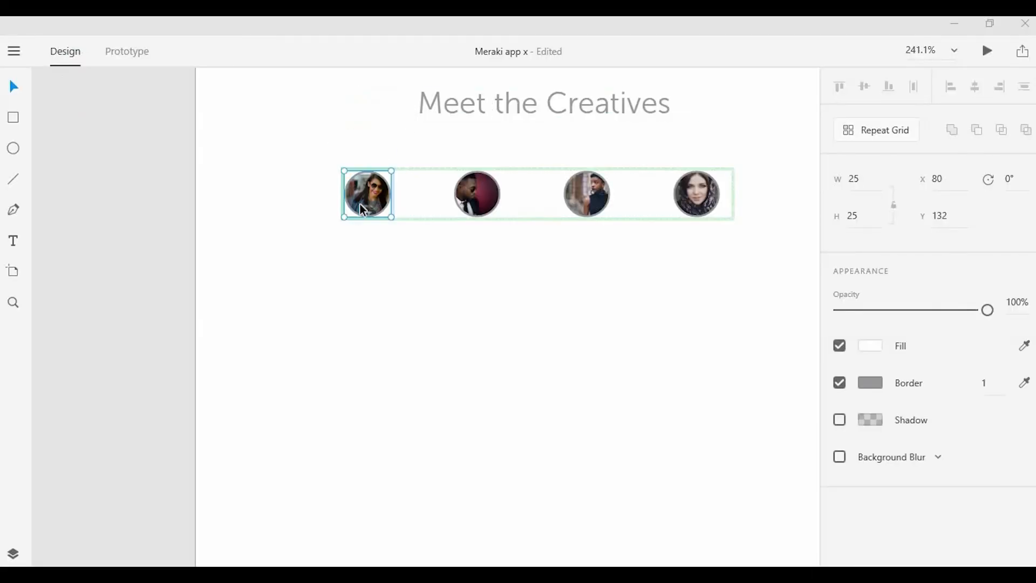
pyautogui.click(382, 242)
pyautogui.scroll(-1, 498, 212)
pyautogui.scroll(-6, 502, 216)
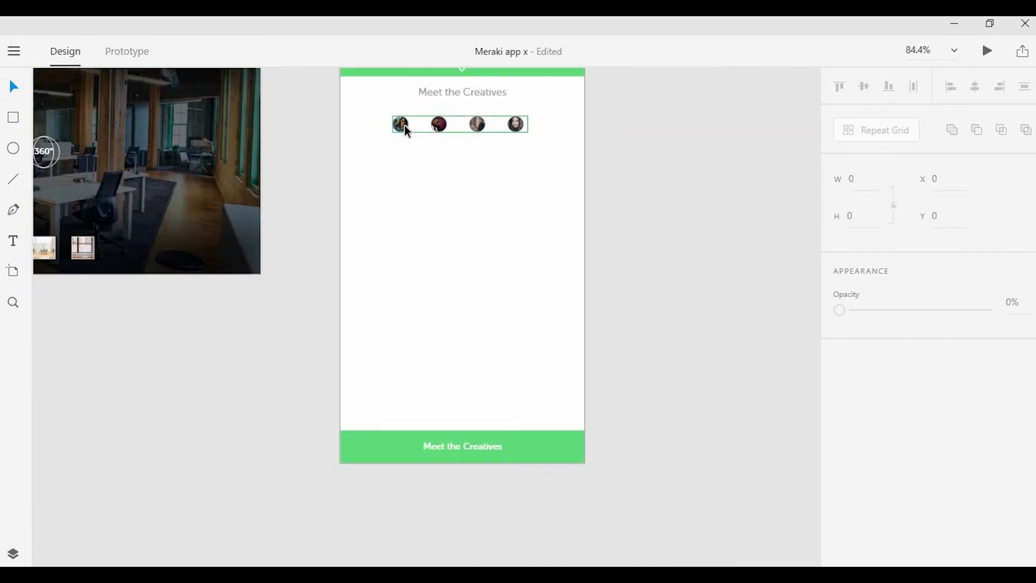
# Examine the row of small portraits up close and within the whole screen layout.
pyautogui.click(407, 124)
pyautogui.scroll(13, 407, 125)
pyautogui.scroll(5, 368, 122)
pyautogui.scroll(-11, 381, 120)
pyautogui.scroll(8, 483, 129)
pyautogui.scroll(-14, 612, 108)
pyautogui.moveTo(612, 108); pyautogui.dragTo(446, 181)
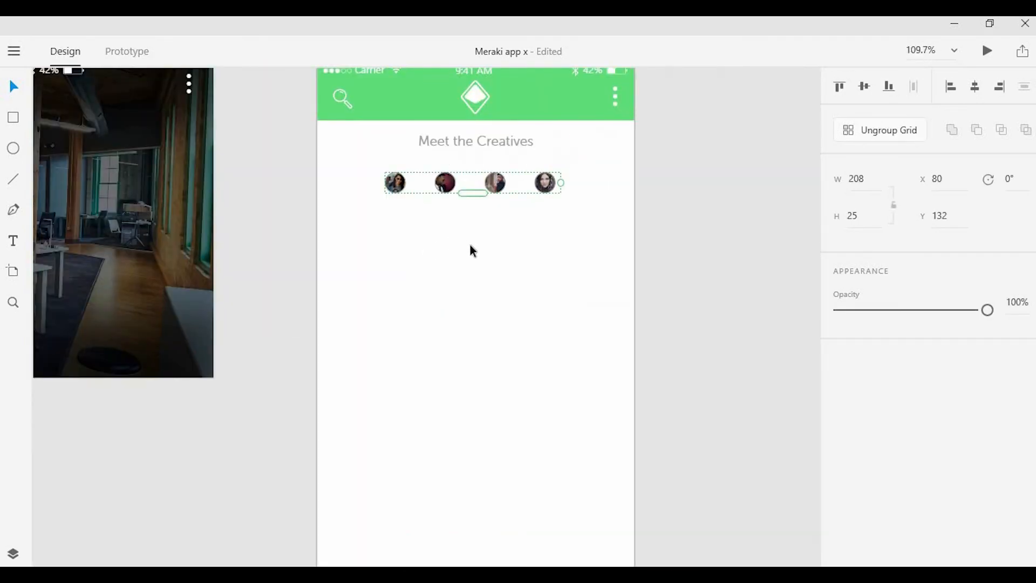
pyautogui.click(471, 244)
# Move the thin divider line up beneath the portrait row and add more space between the heading, portraits and divider.
pyautogui.scroll(-3, 426, 258)
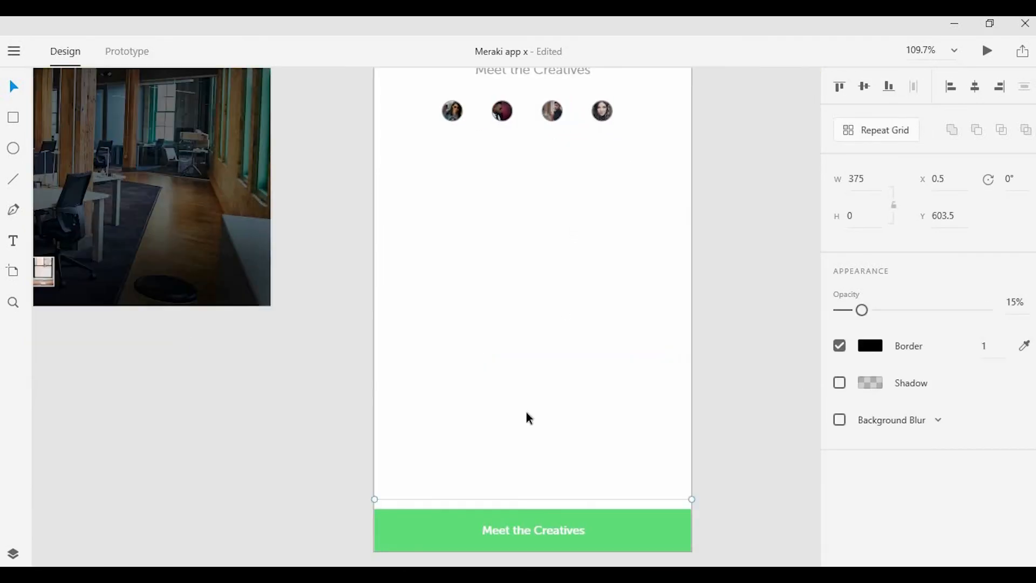
pyautogui.moveTo(528, 395); pyautogui.dragTo(550, 148)
pyautogui.click(572, 169)
pyautogui.scroll(1, 651, 170)
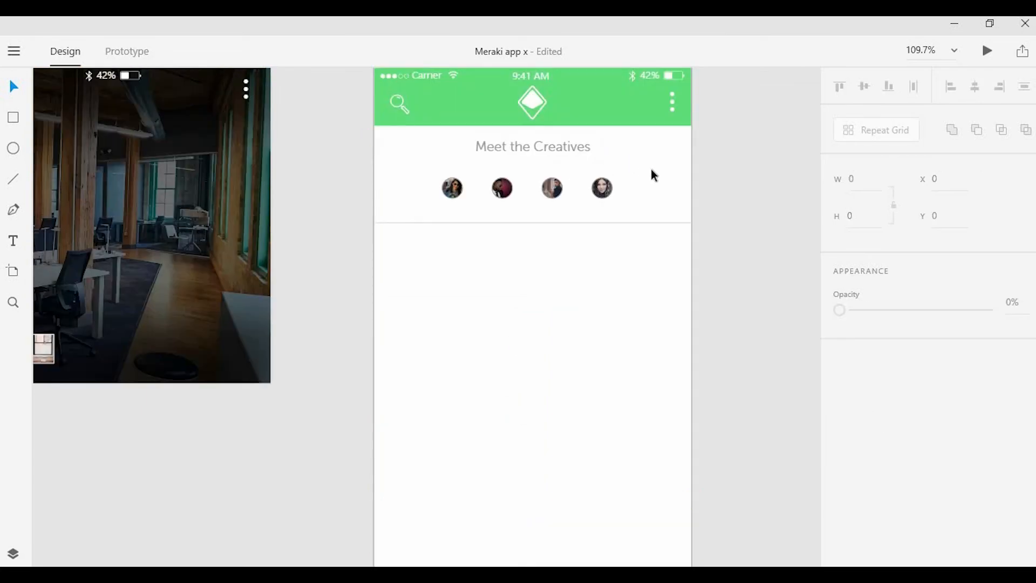
pyautogui.moveTo(654, 172); pyautogui.dragTo(447, 261)
pyautogui.click(568, 248)
pyautogui.moveTo(552, 191); pyautogui.dragTo(575, 261)
# Draw an ellipse 110 × 99 px at X 133, Y 313, and place a copy of it across the artboard's right edge.
pyautogui.press('e')
pyautogui.moveTo(505, 331); pyautogui.dragTo(586, 396)
pyautogui.scroll(3, 608, 432)
pyautogui.scroll(-2, 576, 341)
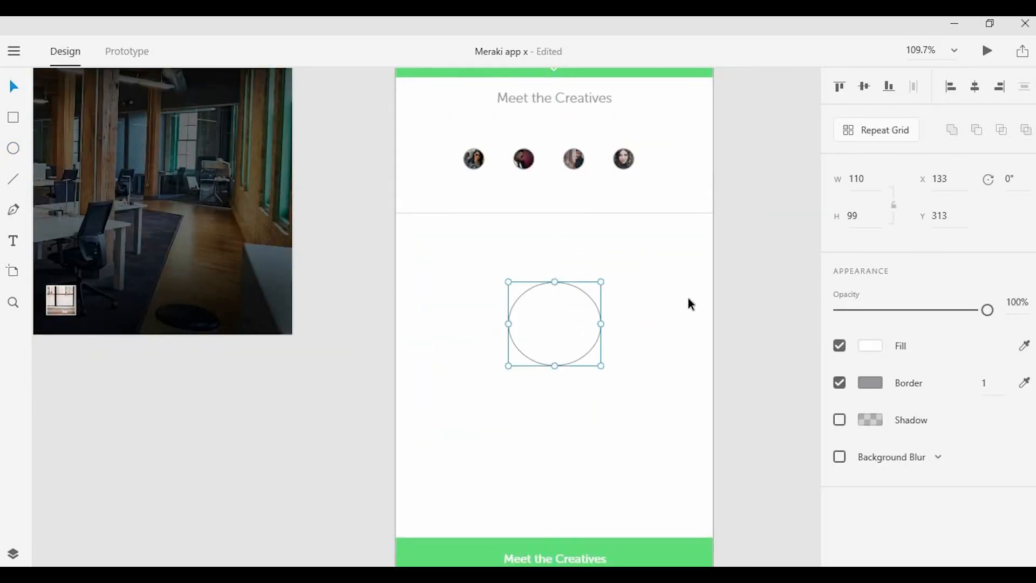
pyautogui.scroll(-2, 527, 302)
pyautogui.moveTo(482, 312); pyautogui.dragTo(605, 312)
pyautogui.click(481, 306)
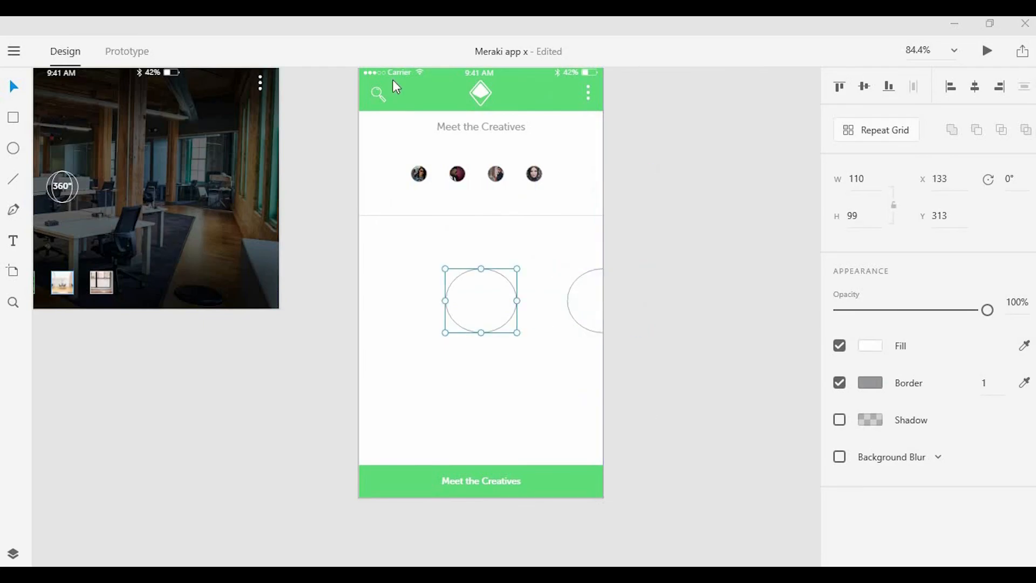
# Fill the central ellipse with the photo of the woman in sunglasses and its copy with the photo of the man.
pyautogui.moveTo(393, 79); pyautogui.dragTo(481, 287)
pyautogui.moveTo(388, 118); pyautogui.dragTo(596, 291)
pyautogui.scroll(2, 520, 365)
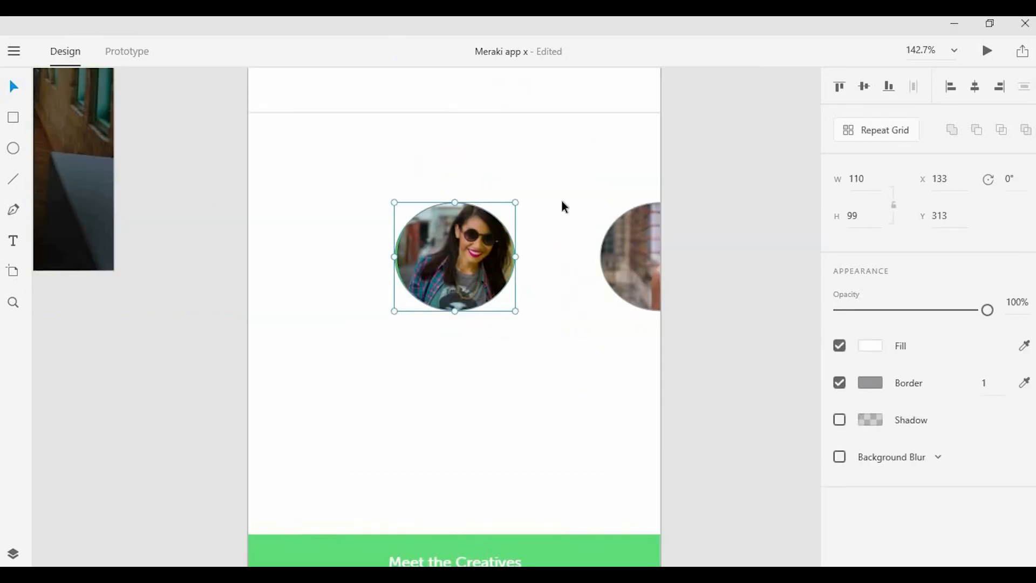
# Set the central portrait's border to the saved green swatch and remove the border from the portrait at the artboard's edge.
pyautogui.click(562, 200)
pyautogui.scroll(3, 467, 235)
pyautogui.scroll(2, 554, 229)
pyautogui.click(558, 232)
pyautogui.scroll(-5, 667, 202)
pyautogui.click(870, 383)
pyautogui.click(740, 493)
pyautogui.click(748, 223)
pyautogui.click(793, 232)
pyautogui.click(840, 384)
pyautogui.click(635, 376)
pyautogui.scroll(-2, 636, 376)
pyautogui.moveTo(635, 376); pyautogui.dragTo(567, 331)
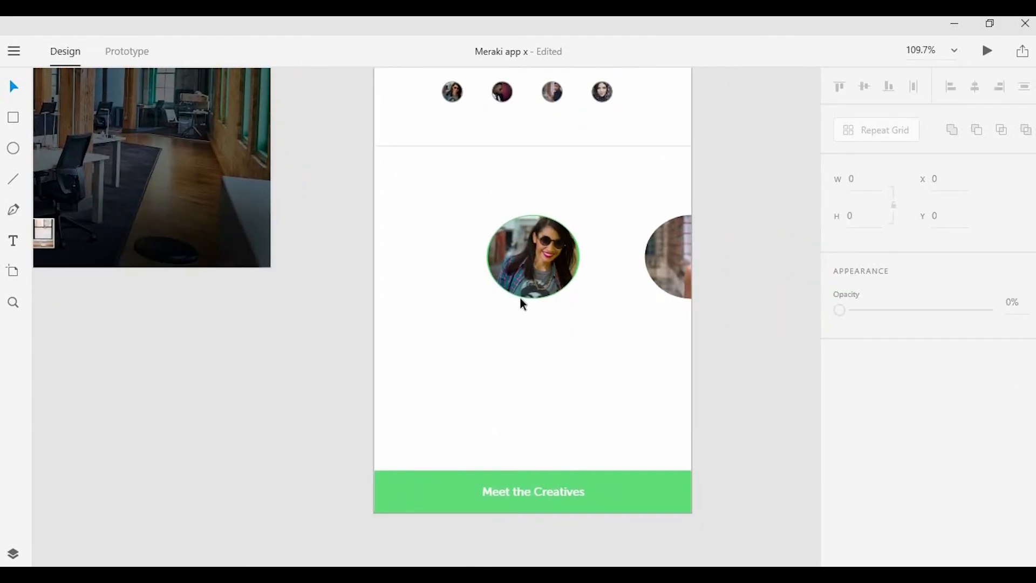
# Move the small portrait row up to Y 150 and raise the divider line slightly.
pyautogui.moveTo(520, 297); pyautogui.dragTo(496, 402)
pyautogui.moveTo(382, 168); pyautogui.dragTo(596, 238)
pyautogui.moveTo(582, 197); pyautogui.dragTo(582, 193)
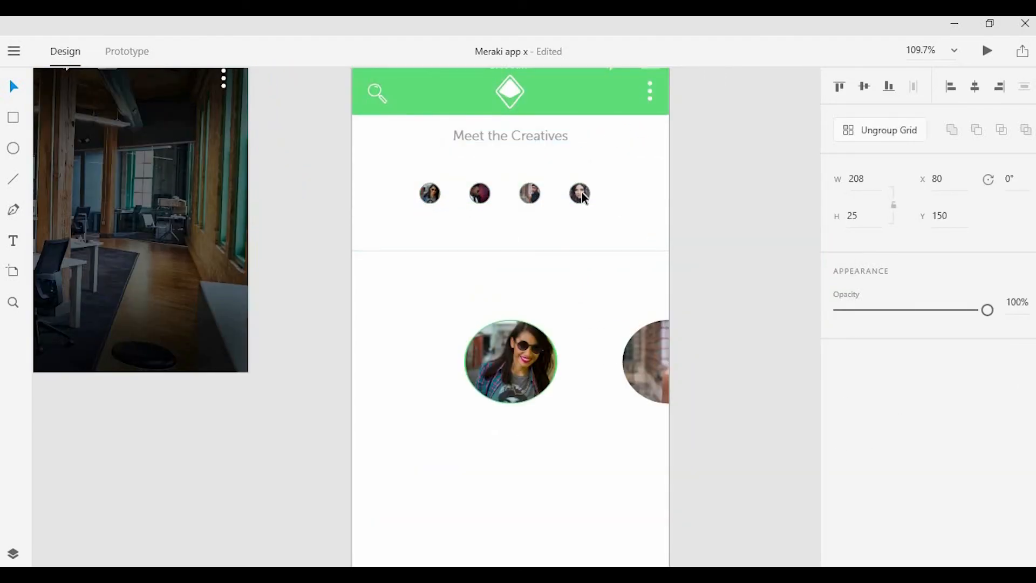
pyautogui.moveTo(576, 249); pyautogui.dragTo(576, 236)
# Shift the two large portrait ellipses slightly upward below the divider.
pyautogui.moveTo(519, 368); pyautogui.dragTo(519, 357)
pyautogui.scroll(-6, 539, 346)
pyautogui.moveTo(662, 202); pyautogui.dragTo(492, 276)
pyautogui.moveTo(494, 276); pyautogui.dragTo(495, 265)
# Copy the heading text to Y 395 below the central portrait and replace it with the creative's name.
pyautogui.scroll(7, 512, 243)
pyautogui.click(533, 133)
pyautogui.moveTo(525, 156); pyautogui.dragTo(524, 419)
pyautogui.scroll(5, 524, 419)
pyautogui.doubleClick(542, 299)
pyautogui.write('Stephanie K.')
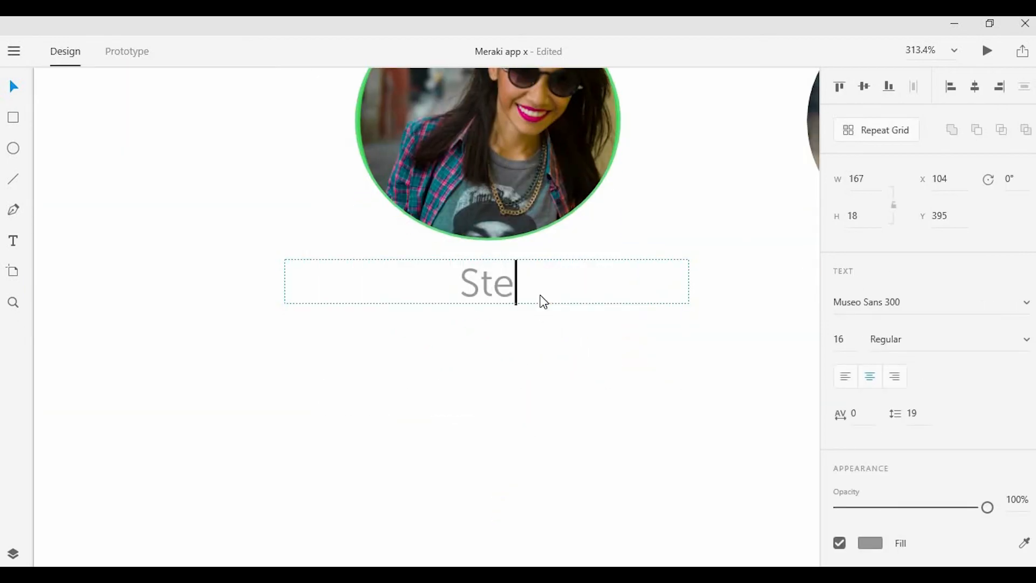
# Add a copy of the name text below it reading "User Interface Designer", widen its box and center it under the portrait.
pyautogui.moveTo(690, 303); pyautogui.dragTo(526, 335)
pyautogui.doubleClick(527, 343)
pyautogui.write('user')
pyautogui.press('BackSpace')
pyautogui.press('BackSpace')
pyautogui.press('BackSpace')
pyautogui.press('BackSpace')
pyautogui.write('User Interface Designer')
pyautogui.press('Escape')
pyautogui.moveTo(627, 358); pyautogui.dragTo(740, 365)
pyautogui.moveTo(661, 356); pyautogui.dragTo(641, 356)
# Copy the text below the job title, replace it with a "Lorem ipsum dolor sit amet" paragraph and enlarge its box to four lines.
pyautogui.click(616, 390)
pyautogui.scroll(-3, 616, 390)
pyautogui.moveTo(617, 390); pyautogui.dragTo(548, 313)
pyautogui.moveTo(462, 283); pyautogui.dragTo(462, 360)
pyautogui.doubleClick(462, 361)
pyautogui.hotkey('ctrl', 'v')
pyautogui.press('Escape')
pyautogui.moveTo(617, 392); pyautogui.dragTo(674, 480)
pyautogui.moveTo(437, 397); pyautogui.dragTo(402, 383)
pyautogui.click(472, 250)
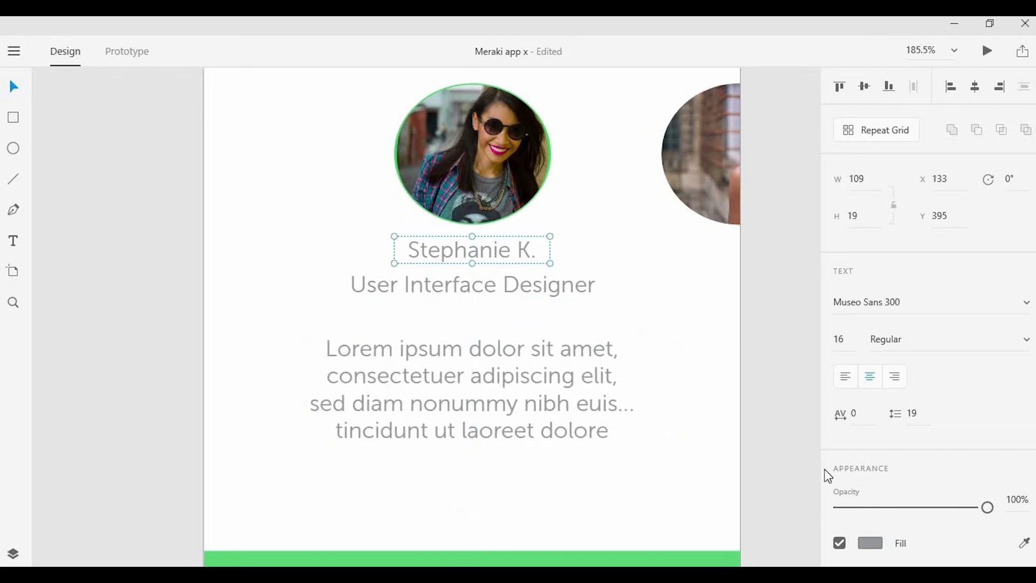
# Set the creative's name in a bolder Museo Sans weight and fill it with the app's green.
pyautogui.click(917, 302)
pyautogui.click(905, 449)
pyautogui.click(871, 543)
pyautogui.click(742, 549)
# Set the job title's font to Museo Sans 100 and shift the title and the bio paragraph slightly upward.
pyautogui.click(473, 286)
pyautogui.click(1030, 306)
pyautogui.click(902, 341)
pyautogui.moveTo(517, 286); pyautogui.dragTo(517, 283)
pyautogui.moveTo(507, 353); pyautogui.dragTo(506, 341)
pyautogui.click(531, 482)
# Duplicate the "Meet the Creatives" artboard Home – 2 beside the original.
pyautogui.scroll(-2, 541, 482)
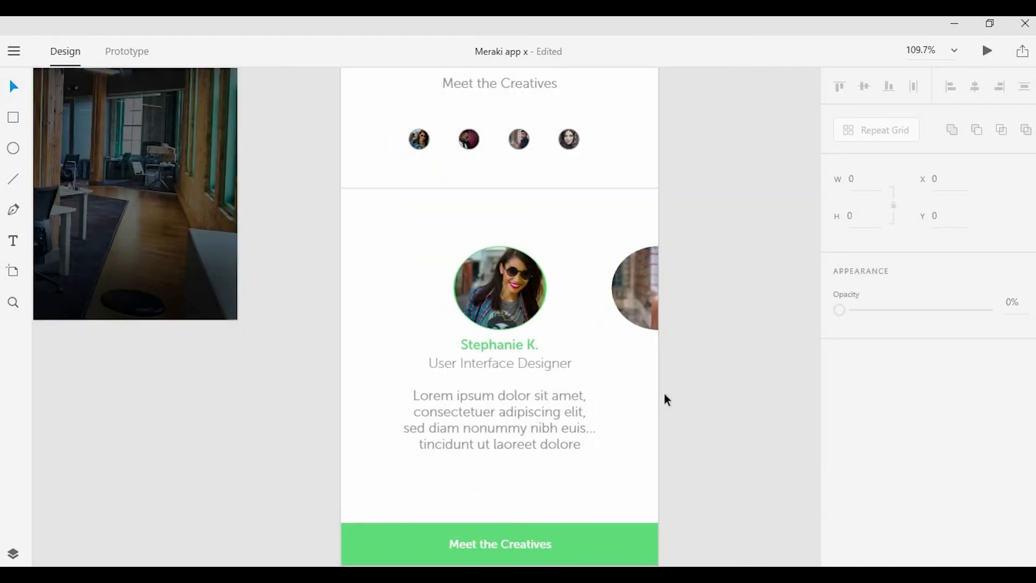
pyautogui.scroll(-3, 712, 290)
pyautogui.moveTo(741, 232); pyautogui.dragTo(533, 231)
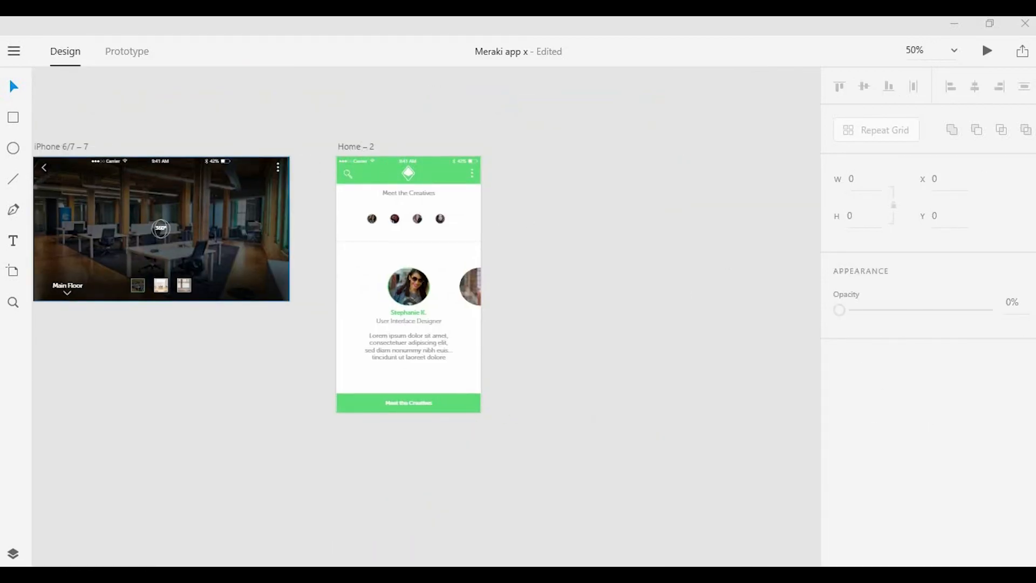
pyautogui.scroll(1, 338, 231)
pyautogui.hotkey('ctrl', 'z')
pyautogui.moveTo(359, 127); pyautogui.dragTo(608, 128)
pyautogui.click(556, 178)
pyautogui.moveTo(457, 215); pyautogui.dragTo(251, 154)
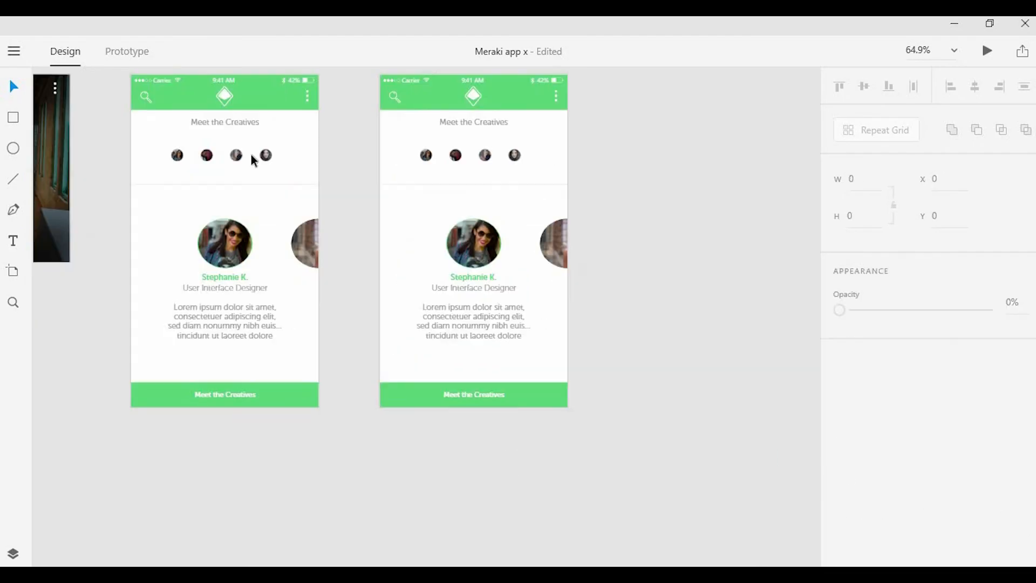
# Give the first small portrait in the original artboard's row a green border.
pyautogui.scroll(5, 173, 150)
pyautogui.doubleClick(186, 168)
pyautogui.click(216, 218)
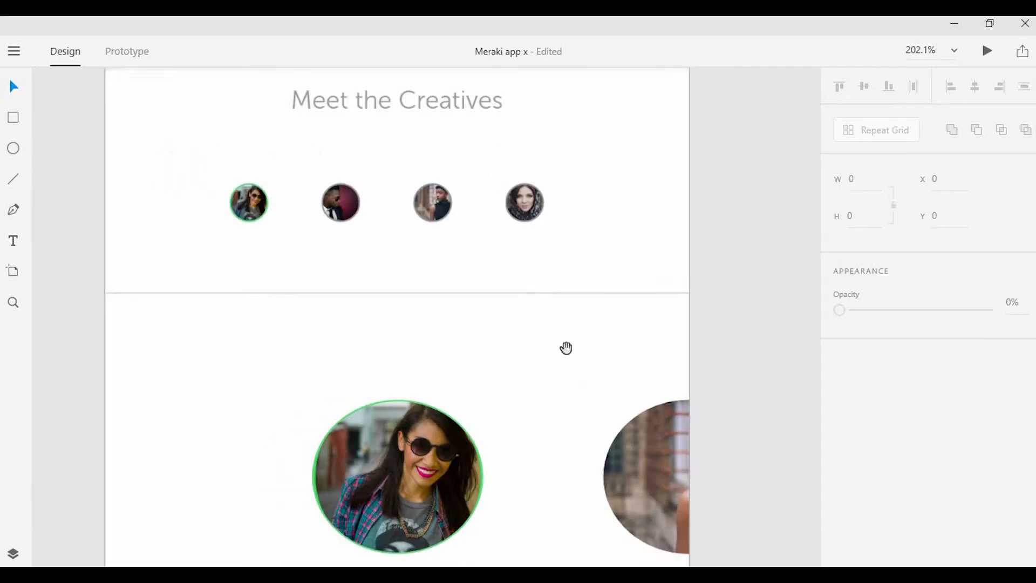
pyautogui.scroll(-2, 567, 347)
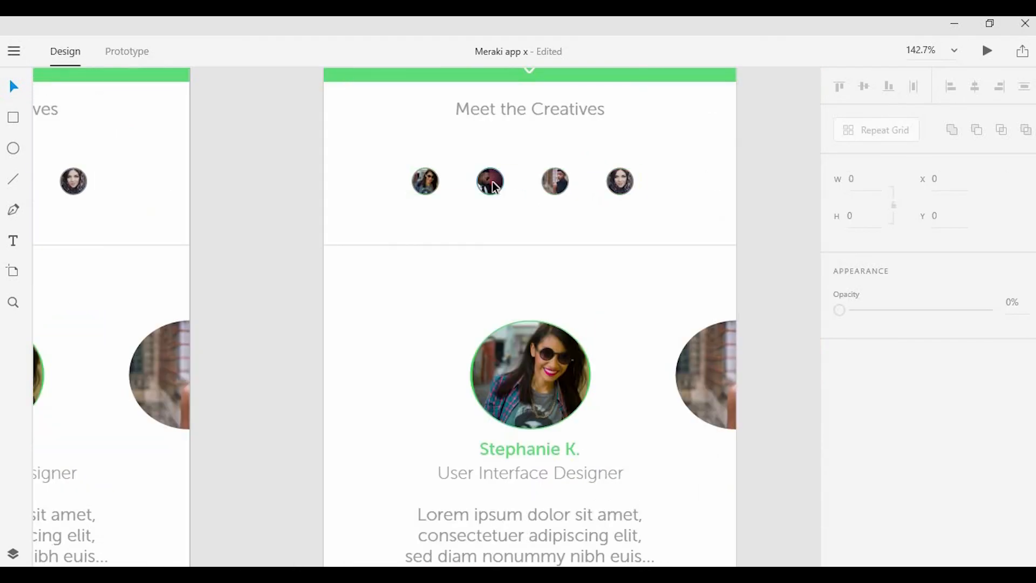
# Swap the second and third small portraits on the duplicated artboard and give the new second one a green border.
pyautogui.doubleClick(558, 185)
pyautogui.scroll(4, 569, 198)
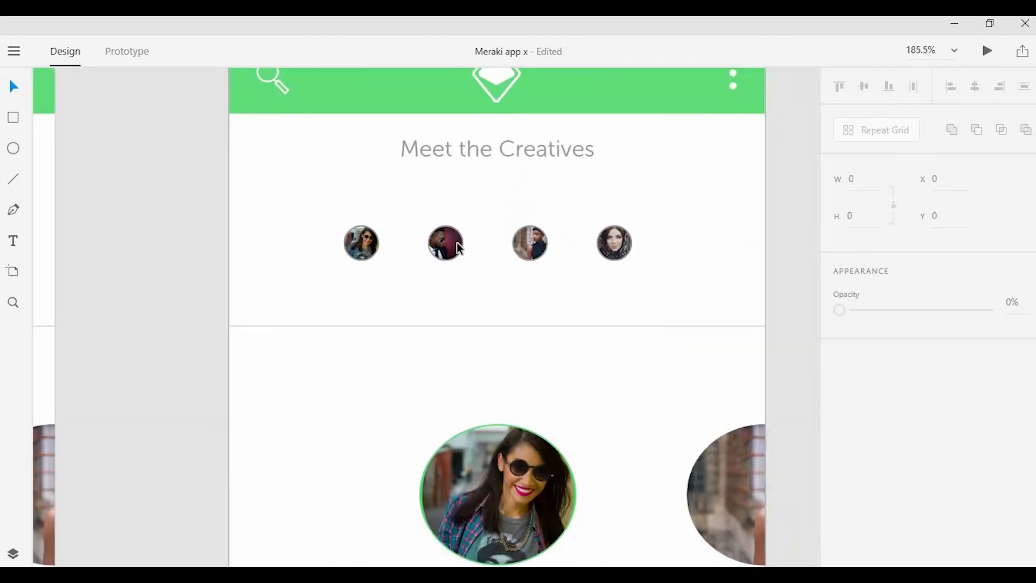
pyautogui.click(457, 241)
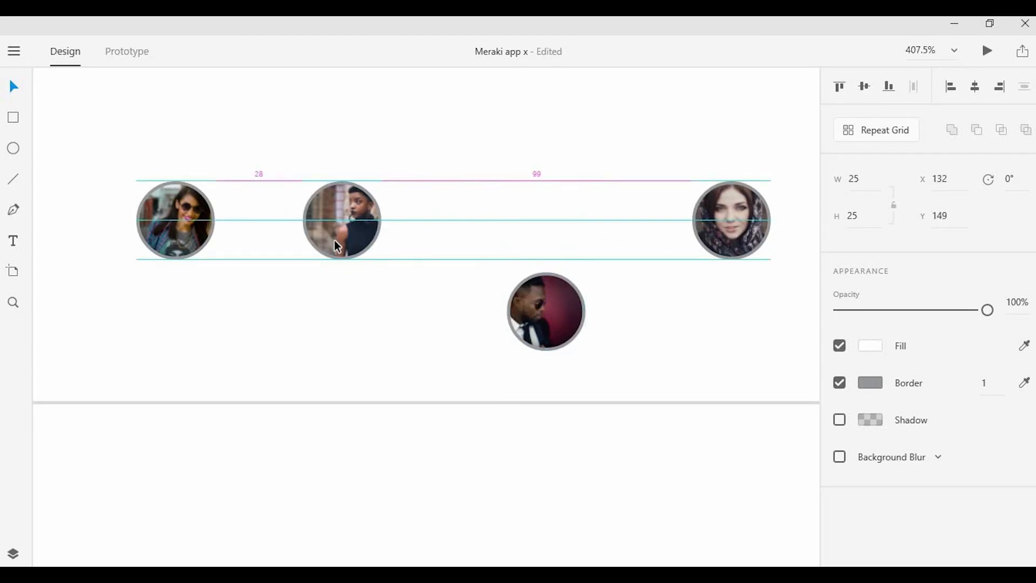
pyautogui.moveTo(335, 243); pyautogui.dragTo(539, 243)
pyautogui.moveTo(555, 282); pyautogui.dragTo(556, 231)
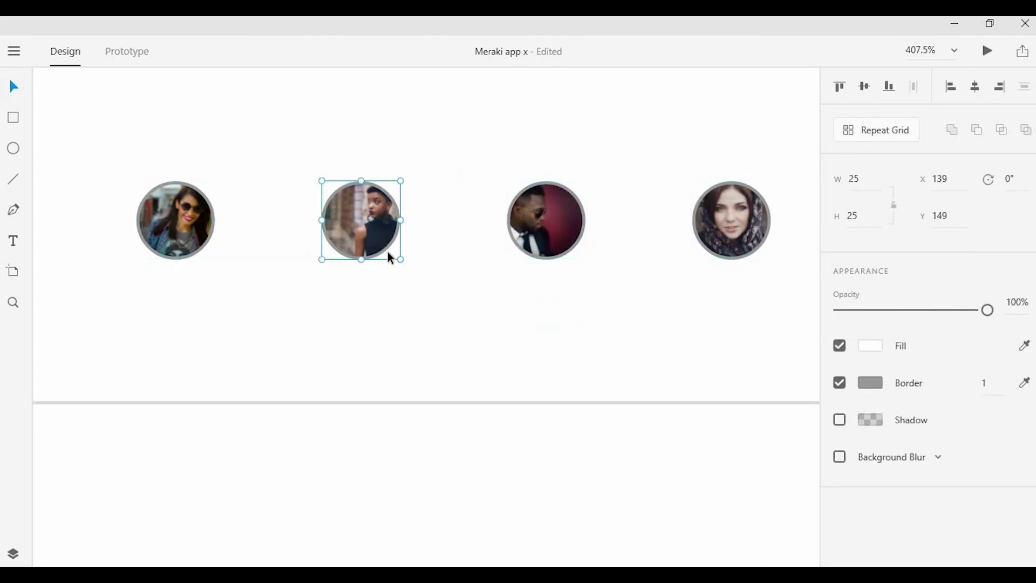
pyautogui.click(870, 383)
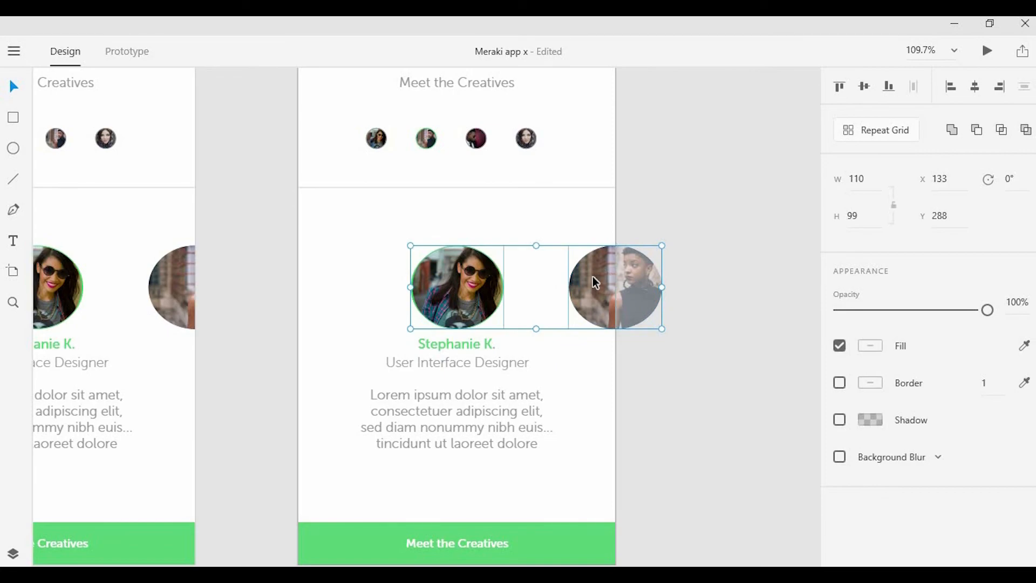
# Move the large portraits left until the second is centered on the duplicate, and copy the first one to the right edge.
pyautogui.moveTo(593, 276); pyautogui.dragTo(443, 268)
pyautogui.click(389, 292)
pyautogui.click(318, 286)
pyautogui.moveTo(318, 286); pyautogui.dragTo(636, 268)
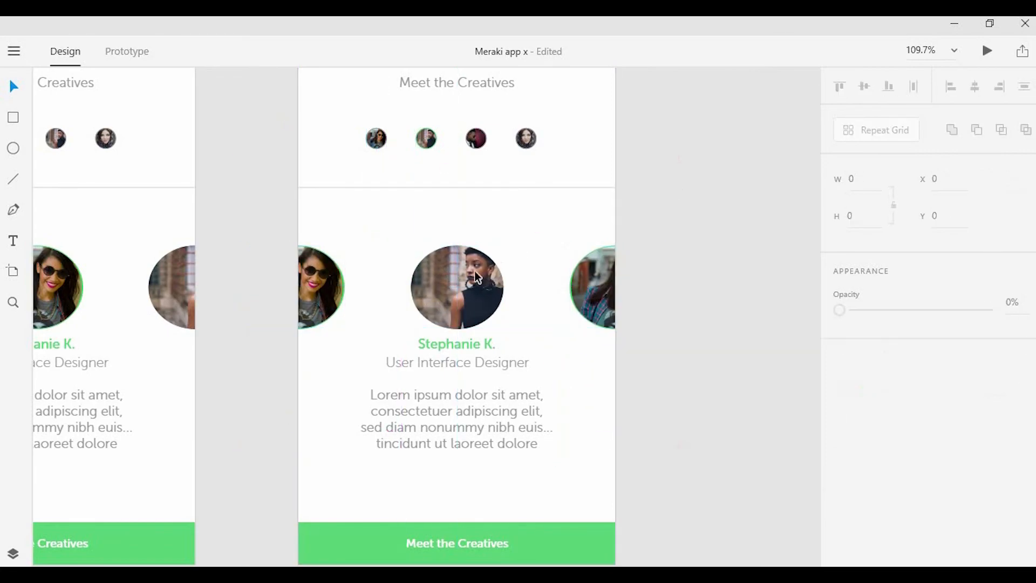
# Add a green border to the centered large portrait on the duplicated artboard.
pyautogui.keyDown('shift'); pyautogui.click(326, 286); pyautogui.keyUp('shift')
pyautogui.click(840, 383)
pyautogui.click(547, 273)
pyautogui.click(459, 286)
pyautogui.click(870, 382)
pyautogui.click(742, 503)
pyautogui.click(583, 415)
# Set the border width of the featured large portraits on both "Meet the Creatives" artboards to 2.
pyautogui.click(457, 300)
pyautogui.keyDown('shift'); pyautogui.click(74, 284); pyautogui.keyUp('shift')
pyautogui.click(988, 381)
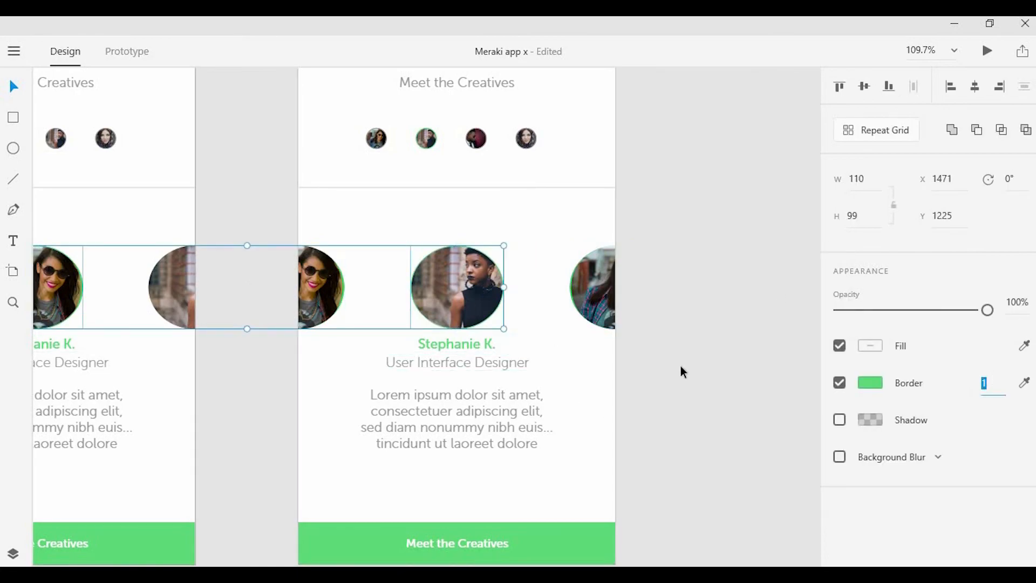
pyautogui.write('2')
pyautogui.click(681, 367)
# Replace the name below the centered portrait on the duplicate with the second creative's name.
pyautogui.click(465, 302)
pyautogui.scroll(4, 476, 334)
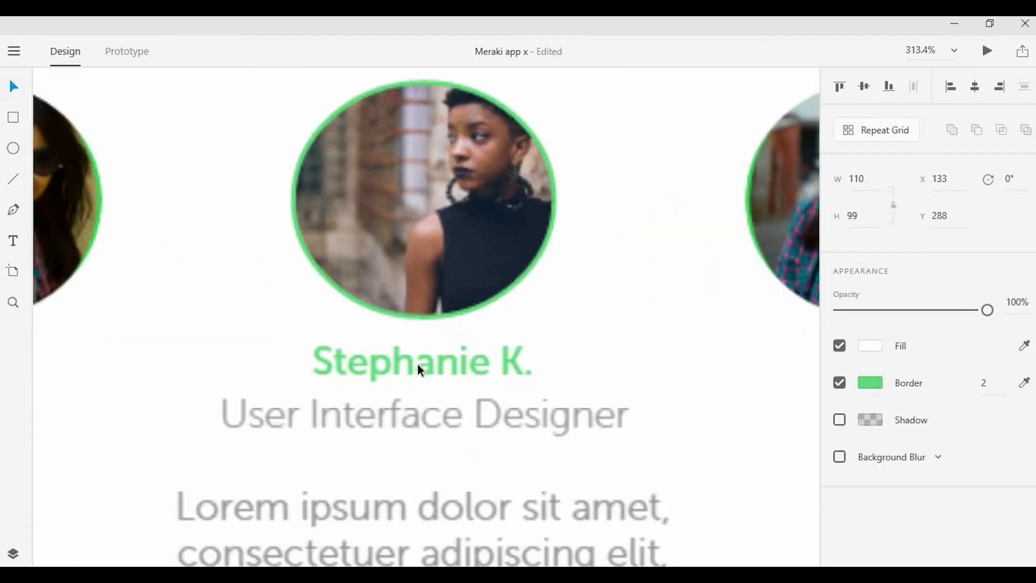
pyautogui.doubleClick(418, 365)
pyautogui.hotkey('ctrl', 'a')
pyautogui.write('Kim R.')
pyautogui.press('Escape')
# Change the second creative's job title to "Photographer" and narrow its text box.
pyautogui.doubleClick(432, 422)
pyautogui.hotkey('ctrl', 'a')
pyautogui.write('Photographer')
pyautogui.press('Escape')
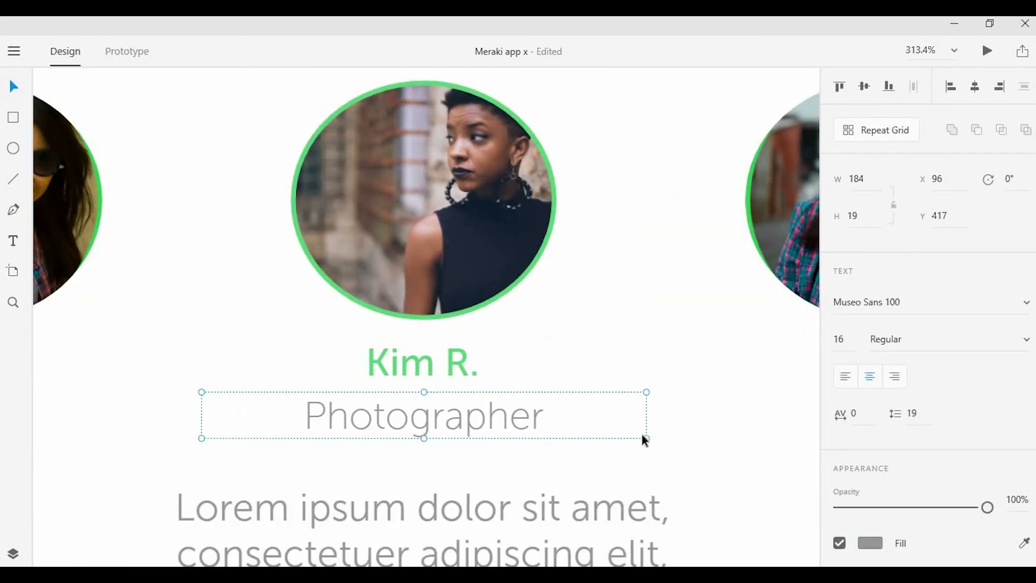
pyautogui.moveTo(645, 439); pyautogui.dragTo(516, 442)
pyautogui.click(573, 351)
pyautogui.scroll(-4, 573, 351)
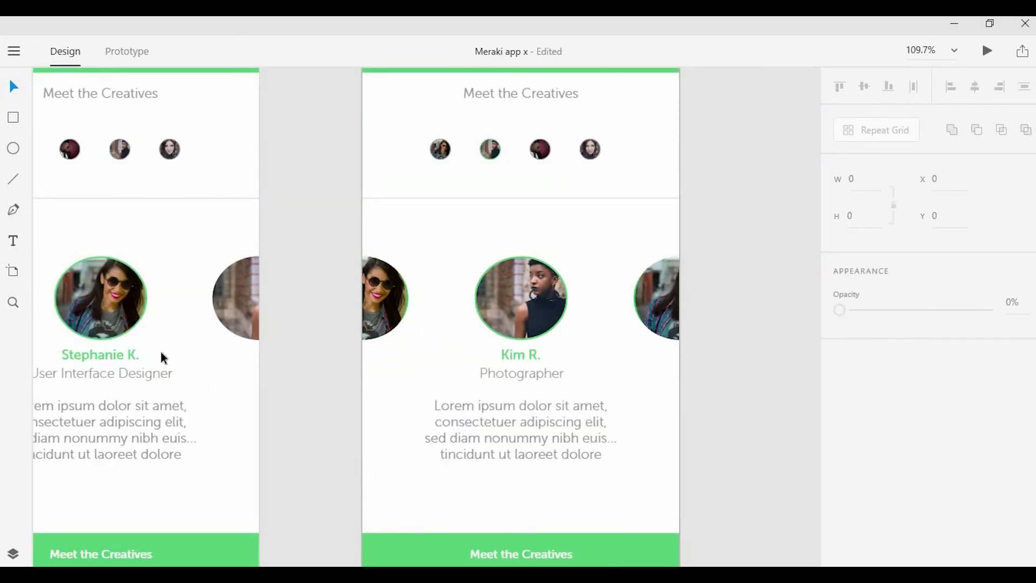
# Change the green footer button's label on Home – 2 to "Sign Up".
pyautogui.moveTo(448, 213); pyautogui.dragTo(323, 32)
pyautogui.scroll(3, 404, 371)
pyautogui.doubleClick(404, 372)
pyautogui.hotkey('ctrl', 'a')
pyautogui.write('Sign Up')
pyautogui.press('Escape')
# Replace the footer button's label on Home – 3 with a copy of the "Sign Up" label.
pyautogui.scroll(-3, 417, 418)
pyautogui.click(464, 347)
pyautogui.moveTo(465, 347); pyautogui.dragTo(285, 398)
pyautogui.click(228, 452)
pyautogui.click(613, 442)
pyautogui.press('Delete')
pyautogui.hotkey('ctrl', 'v')
pyautogui.scroll(-2, 615, 383)
pyautogui.moveTo(594, 340); pyautogui.dragTo(378, 400)
pyautogui.scroll(-2, 396, 373)
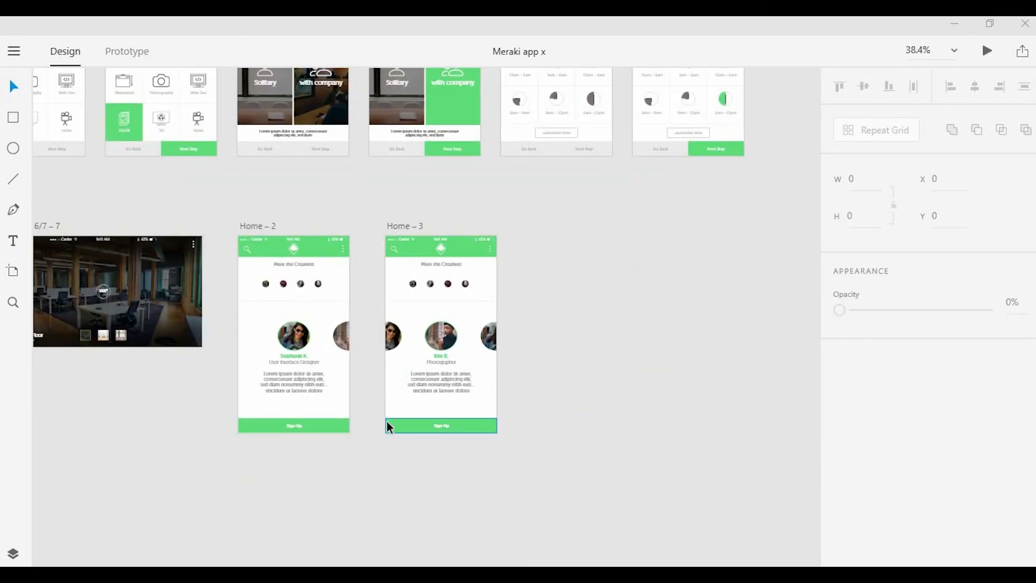
pyautogui.scroll(2, 386, 421)
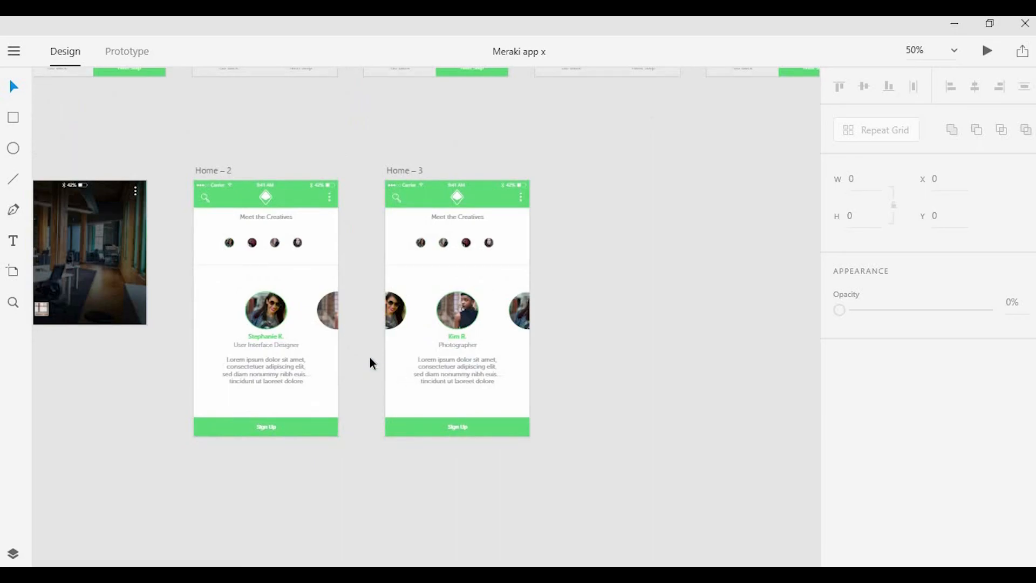
pyautogui.scroll(2, 395, 371)
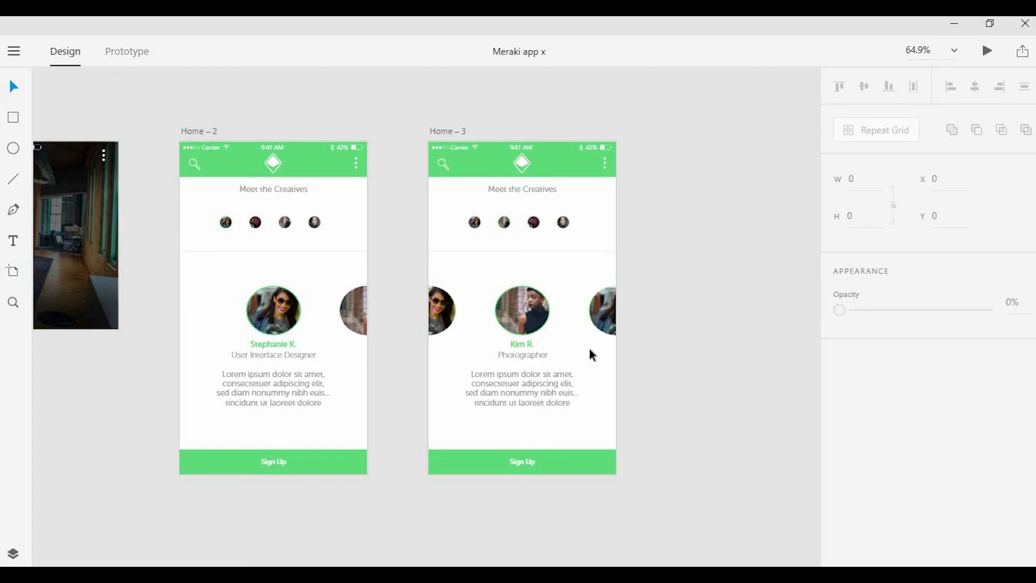
pyautogui.click(569, 390)
pyautogui.click(567, 273)
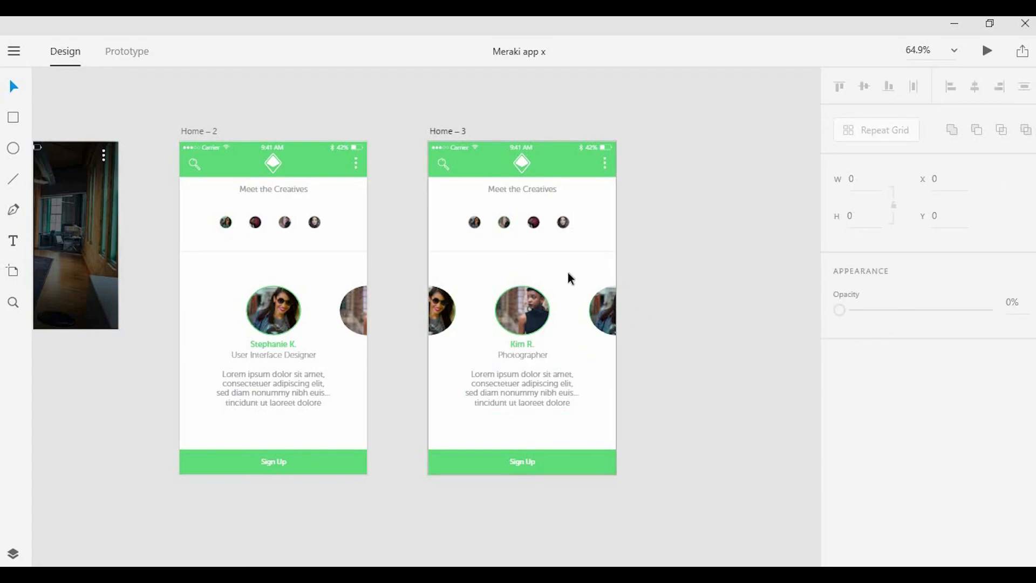
# Duplicate the Home – 3 artboard into the empty space to its right.
pyautogui.hscroll(5, 432, 281)
pyautogui.scroll(-2, 475, 265)
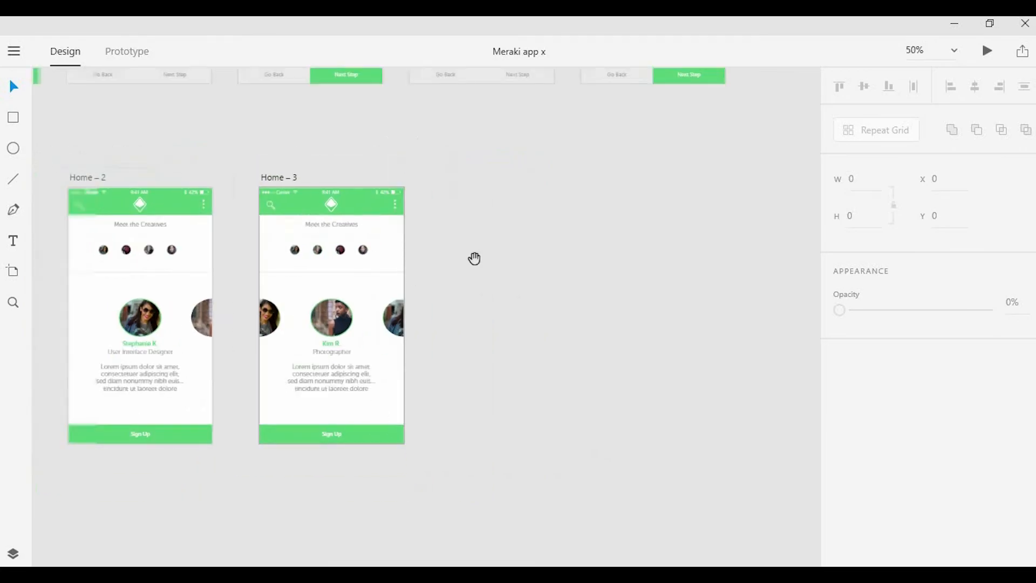
pyautogui.hscroll(3, 432, 254)
pyautogui.click(214, 168)
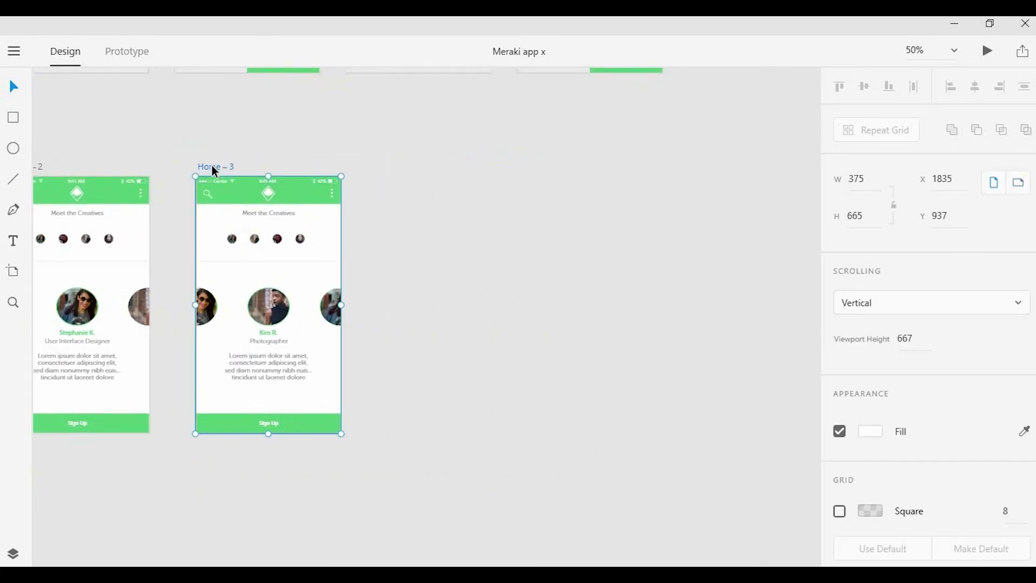
pyautogui.moveTo(211, 167); pyautogui.dragTo(408, 170)
# Delete the portraits, divider and creative's texts between the heading and the footer button on Home – 4.
pyautogui.scroll(3, 507, 366)
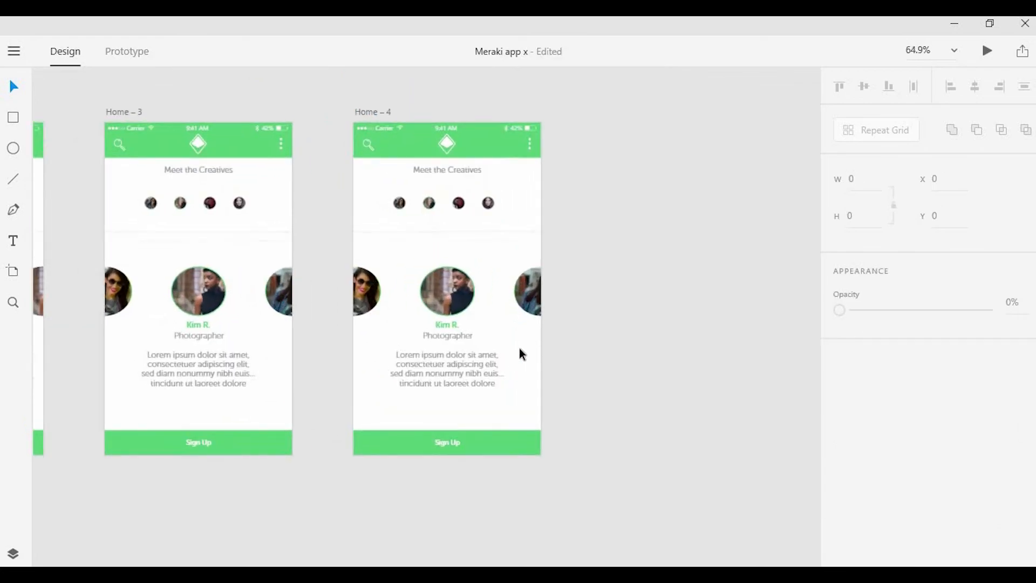
pyautogui.moveTo(583, 133); pyautogui.dragTo(287, 433)
pyautogui.press('Delete')
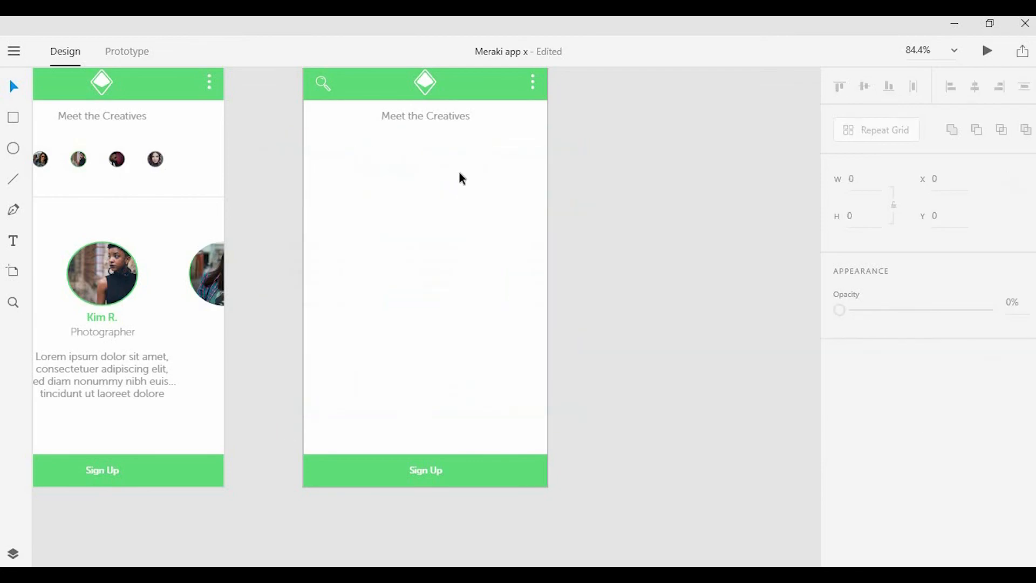
# Replace the "Meet the Creatives" heading on Home – 4 with "Registration".
pyautogui.click(452, 118)
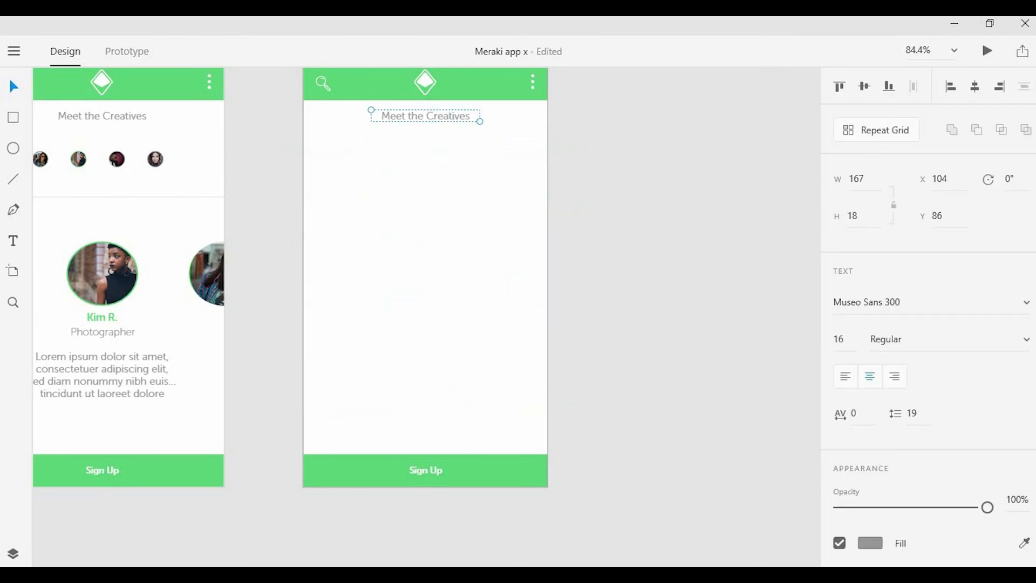
pyautogui.doubleClick(457, 114)
pyautogui.write('Registration')
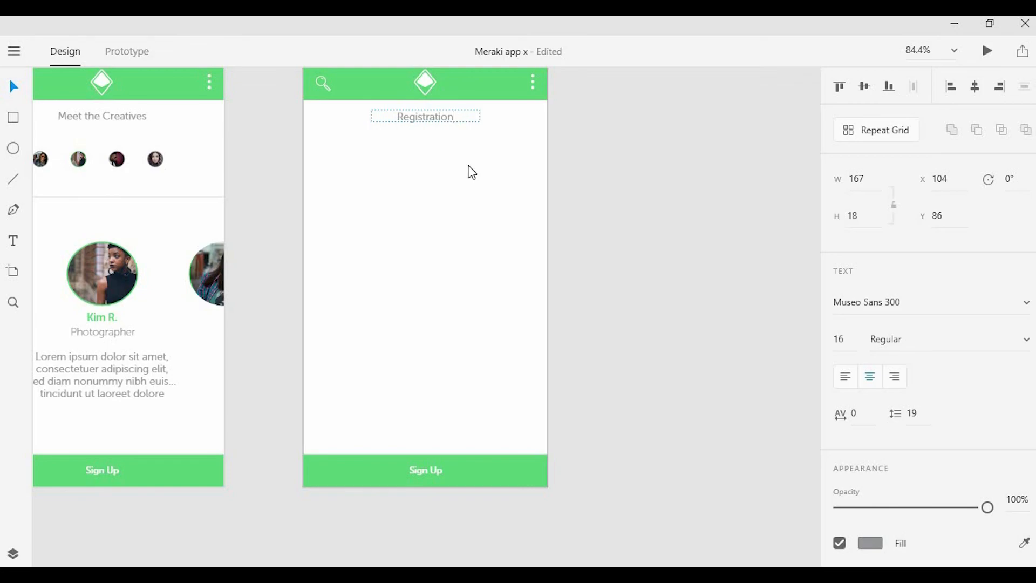
pyautogui.press('Escape')
# Try the "Registration" heading in the Museo Sans 700 font.
pyautogui.scroll(3, 453, 148)
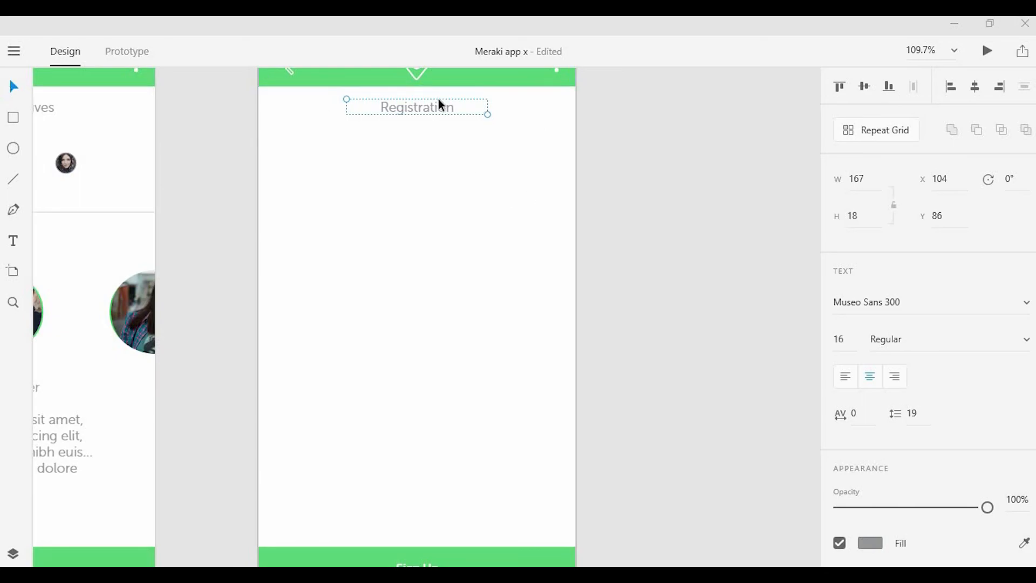
pyautogui.click(1027, 302)
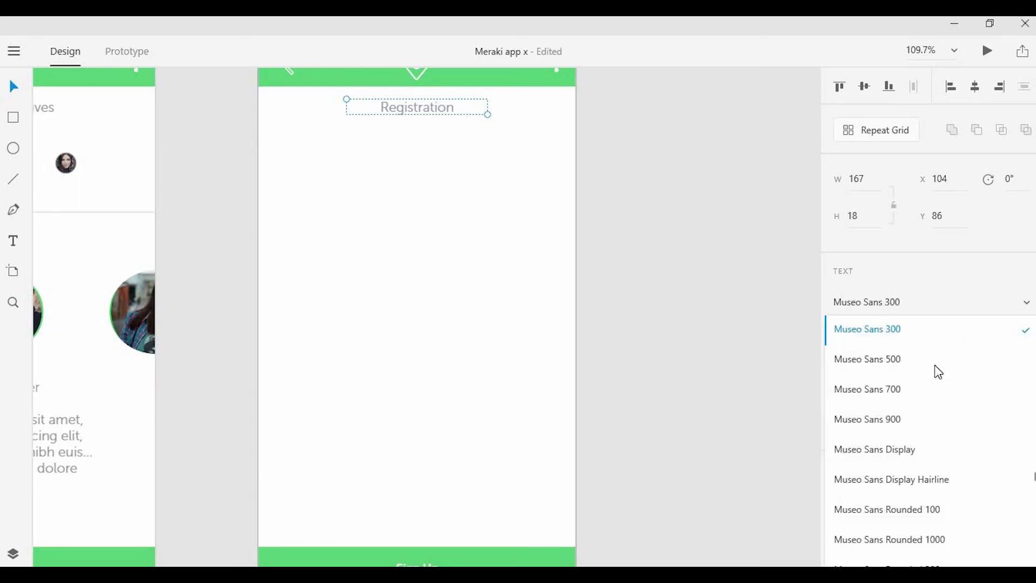
pyautogui.click(918, 388)
pyautogui.click(453, 196)
pyautogui.scroll(-3, 452, 196)
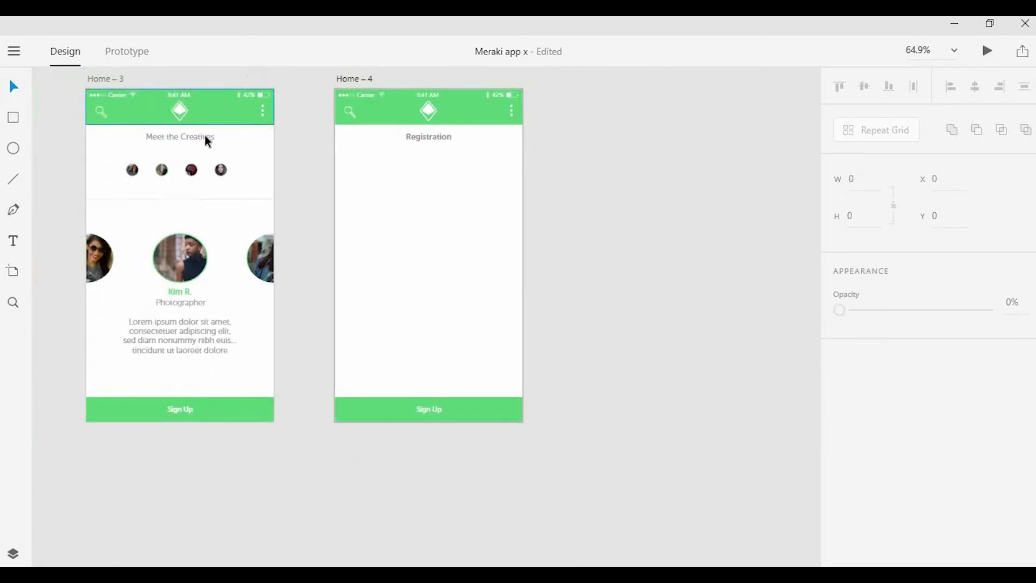
# Compare the "Registration" heading with the one on Home – 3 and undo its font change.
pyautogui.scroll(3, 205, 137)
pyautogui.click(181, 151)
pyautogui.click(595, 149)
pyautogui.click(633, 195)
pyautogui.hotkey('ctrl', 'z')
pyautogui.click(605, 165)
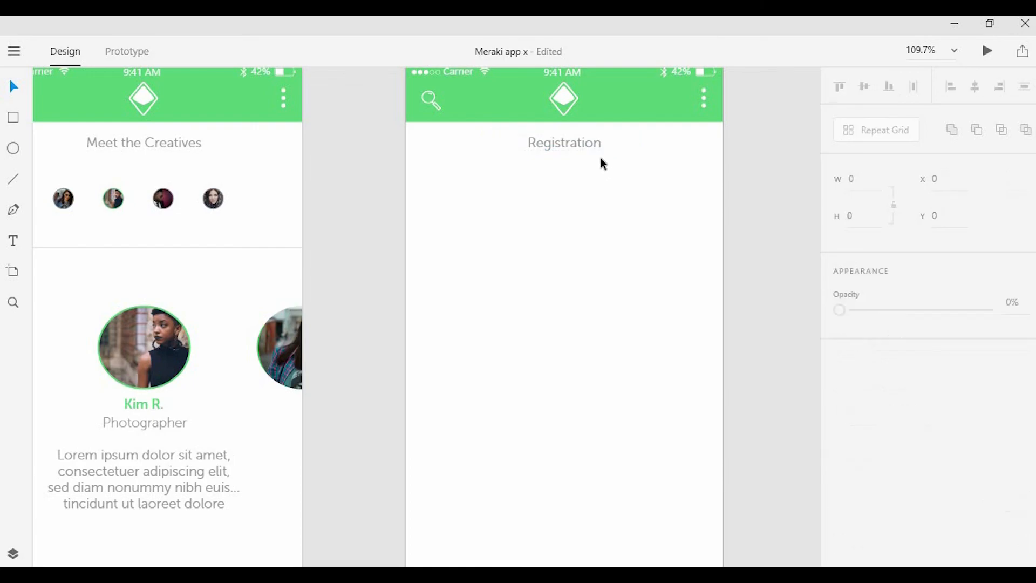
# Draw a full-width rectangle of 375 × 195 below the "Registration" heading and place it at X 0, Y 120.
pyautogui.click(13, 118)
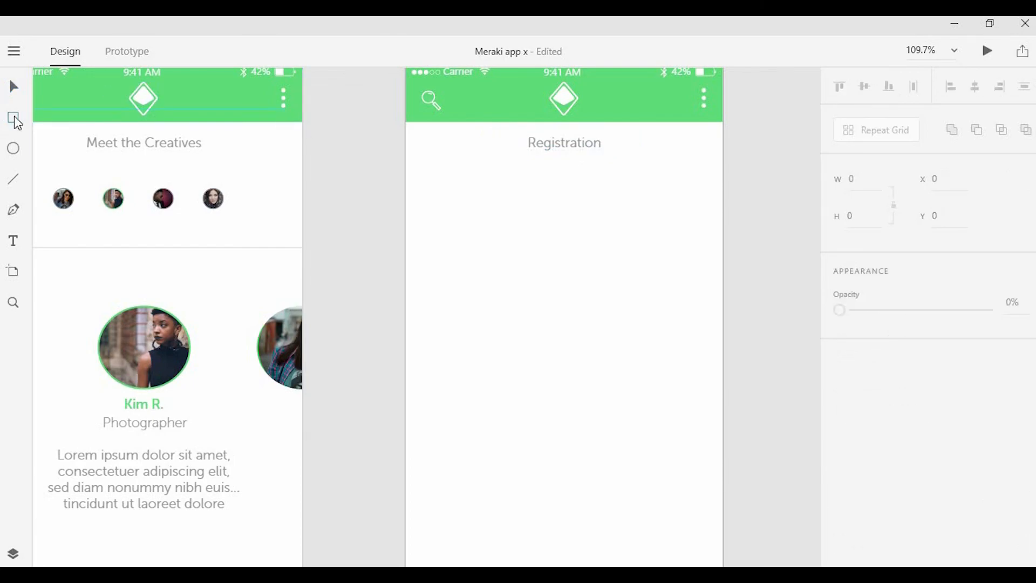
pyautogui.moveTo(407, 168); pyautogui.dragTo(662, 315)
pyautogui.moveTo(714, 350); pyautogui.dragTo(723, 341)
pyautogui.moveTo(634, 268)
pyautogui.mouseDown()
pyautogui.moveTo(627, 251)
pyautogui.moveTo(629, 261)
pyautogui.mouseUp()
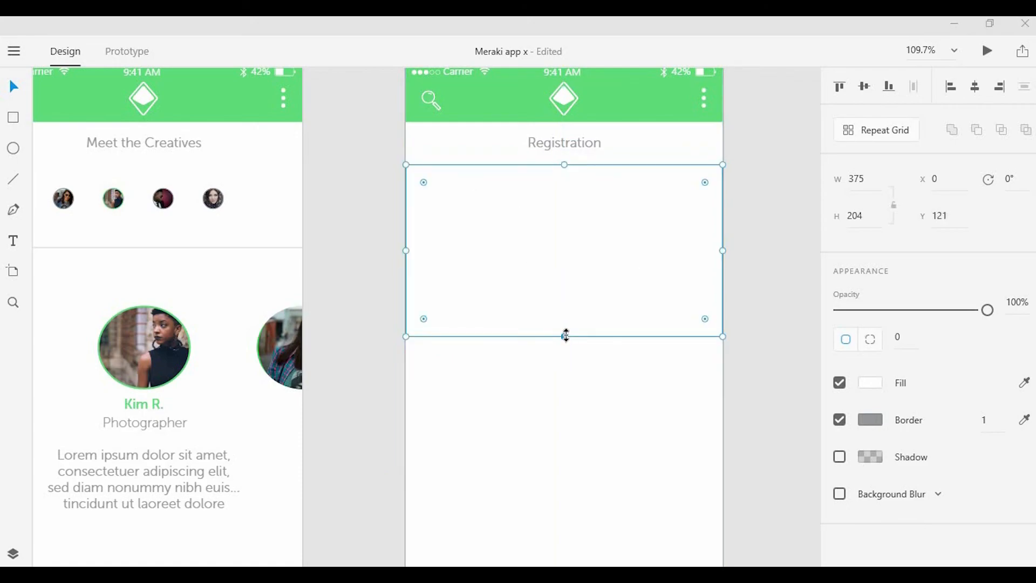
pyautogui.moveTo(566, 335); pyautogui.dragTo(566, 331)
pyautogui.moveTo(576, 288); pyautogui.dragTo(573, 282)
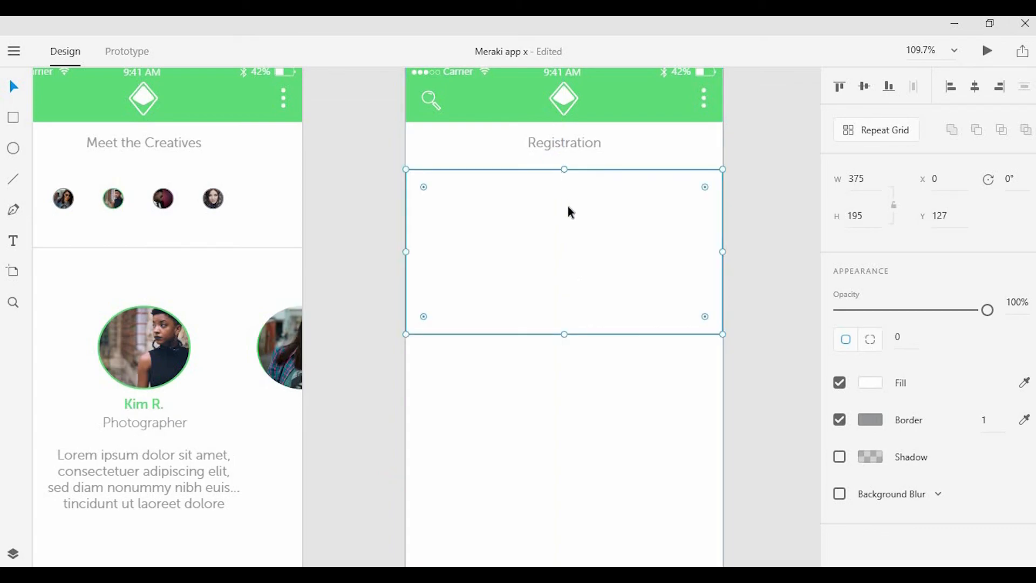
pyautogui.moveTo(568, 209); pyautogui.dragTo(568, 204)
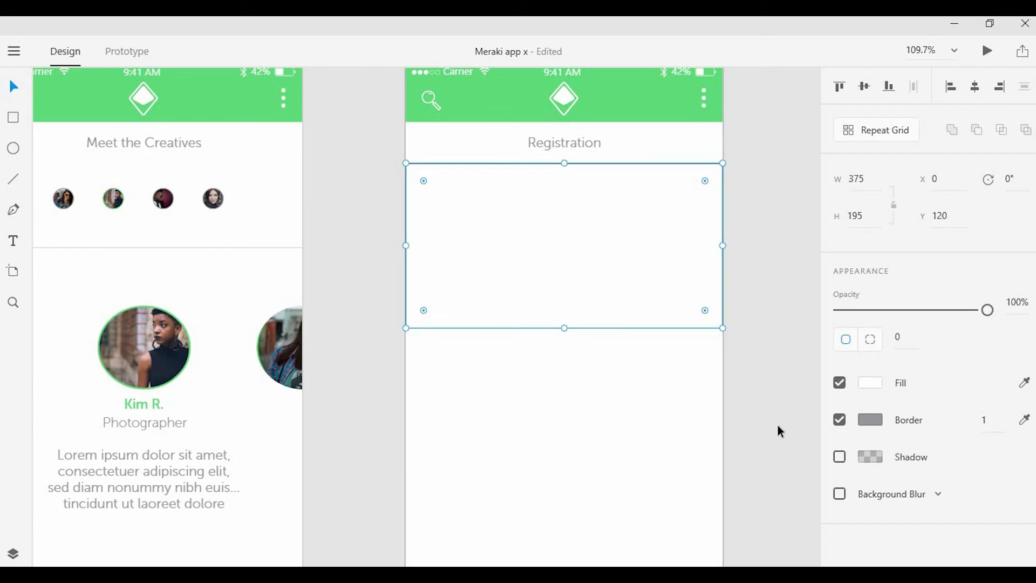
# Remove the rectangle's border and fill it with gray.
pyautogui.click(839, 421)
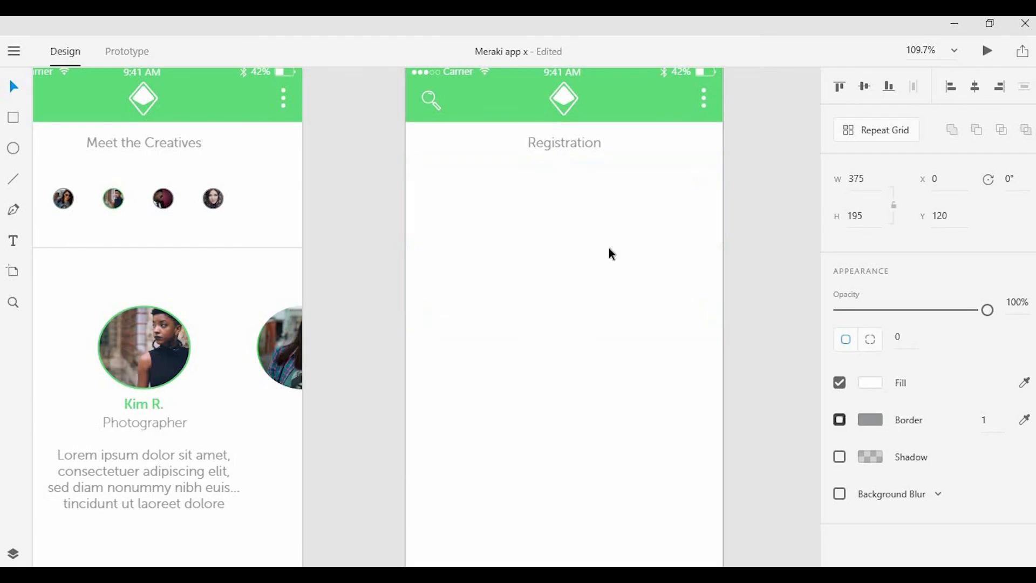
pyautogui.click(870, 383)
pyautogui.click(603, 452)
pyautogui.scroll(-2, 500, 324)
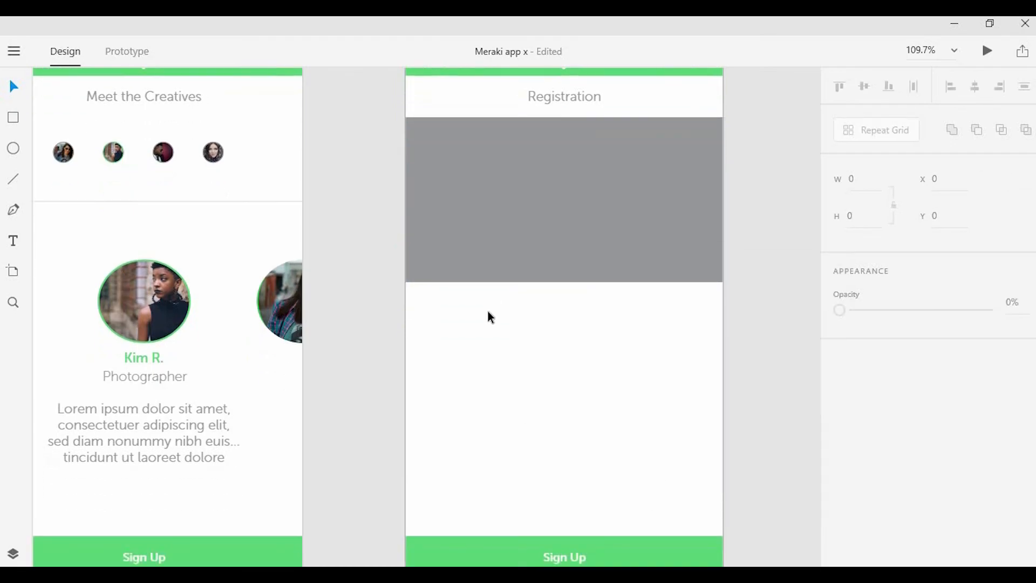
pyautogui.scroll(-4, 488, 311)
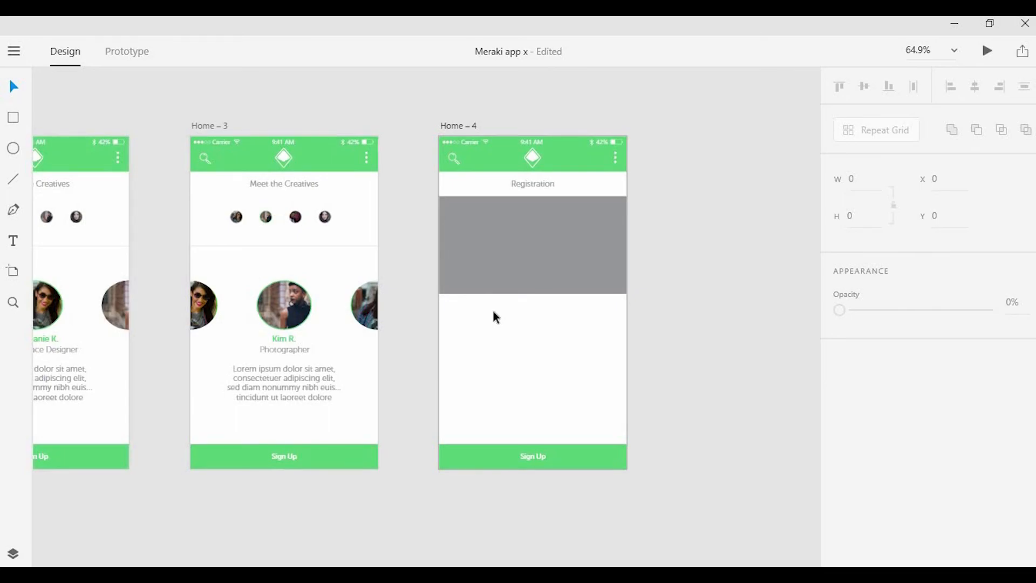
# Duplicate the "Registration" heading just below the gray rectangle, change its text to "Ward 4" and narrow its text box to a width of 80.
pyautogui.scroll(2, 493, 311)
pyautogui.moveTo(532, 137); pyautogui.dragTo(518, 290)
pyautogui.scroll(5, 543, 307)
pyautogui.doubleClick(518, 290)
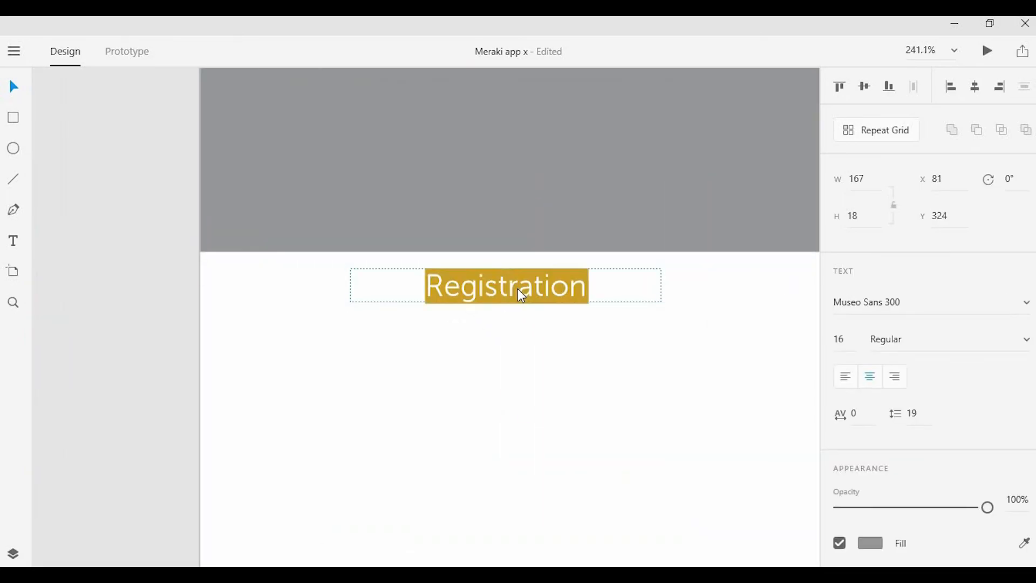
pyautogui.write('Wa')
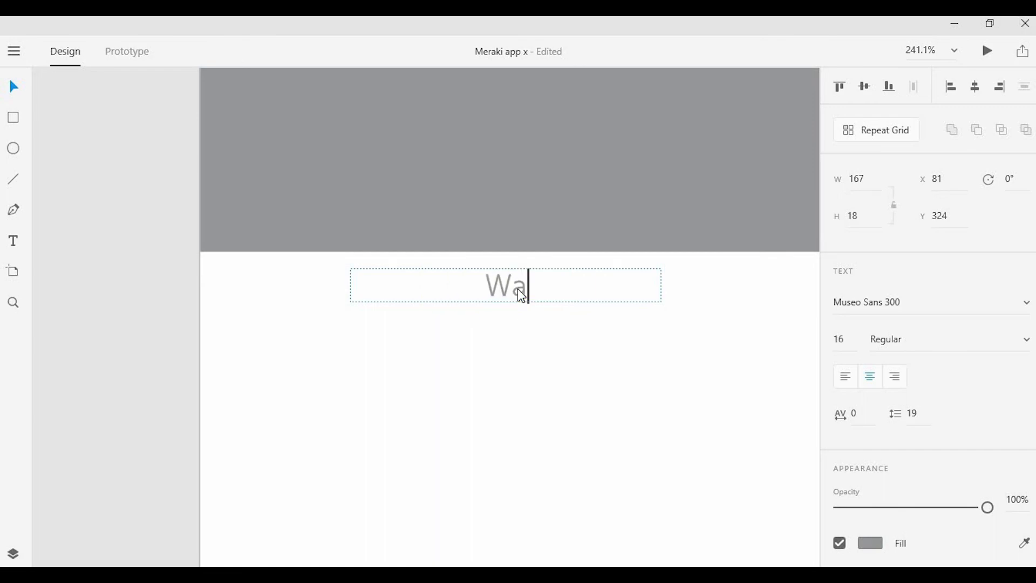
pyautogui.write('rd')
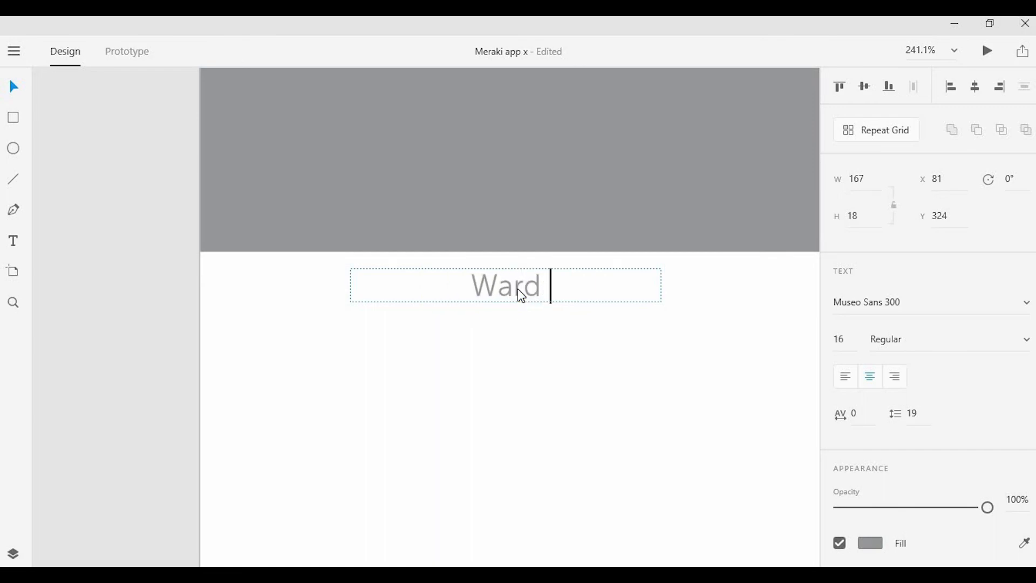
pyautogui.write(' 4')
pyautogui.press('Escape')
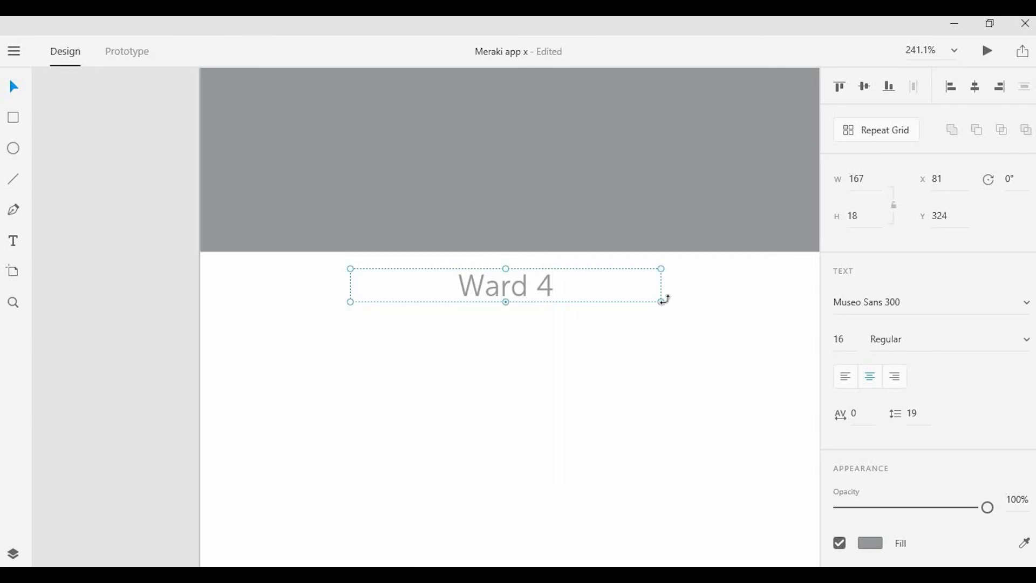
pyautogui.scroll(3, 657, 302)
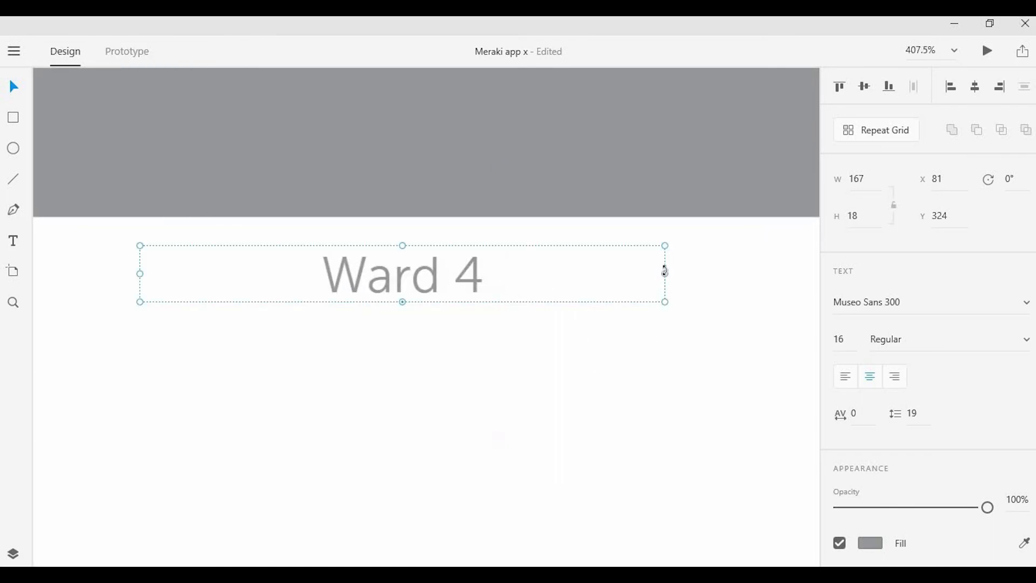
pyautogui.moveTo(665, 276); pyautogui.dragTo(398, 287)
# Duplicate the "Ward 4" text to its right on the same line and change the copy to "$150/mo".
pyautogui.scroll(-2, 462, 282)
pyautogui.scroll(-3, 463, 278)
pyautogui.moveTo(410, 274); pyautogui.dragTo(564, 277)
pyautogui.click(495, 295)
pyautogui.doubleClick(566, 273)
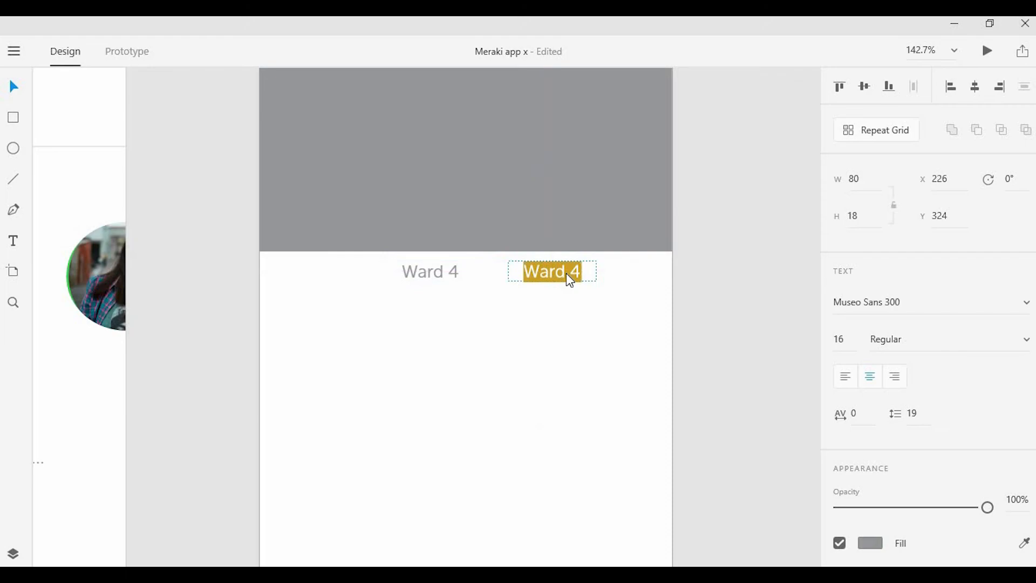
pyautogui.write('$')
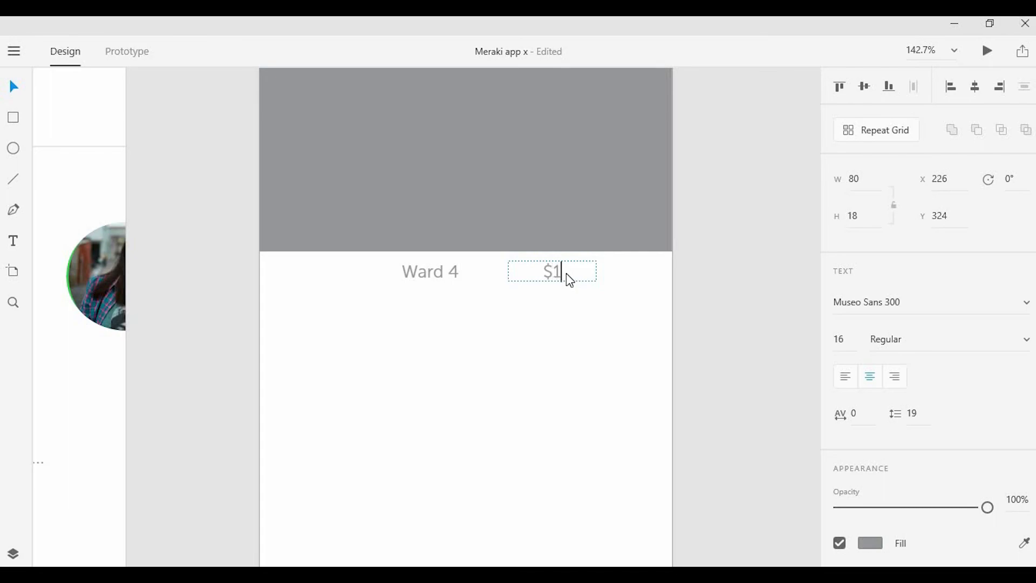
pyautogui.write('150/o')
pyautogui.press('BackSpace')
pyautogui.write('mo')
pyautogui.press('Escape')
# Fill the "$150/mo" text with the saved green and set its font to Museo Sans 500.
pyautogui.click(870, 543)
pyautogui.click(743, 530)
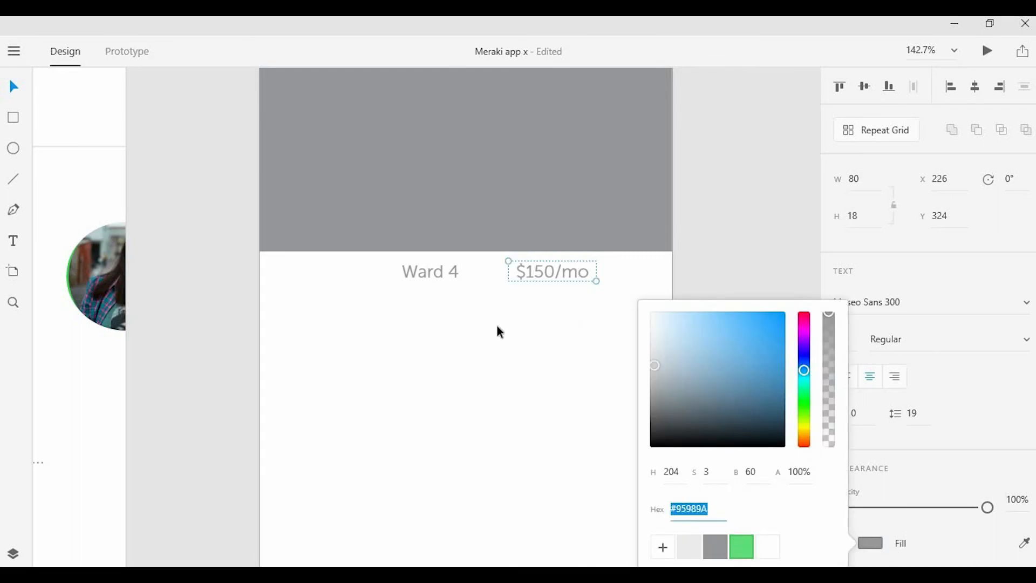
pyautogui.click(497, 331)
pyautogui.click(543, 281)
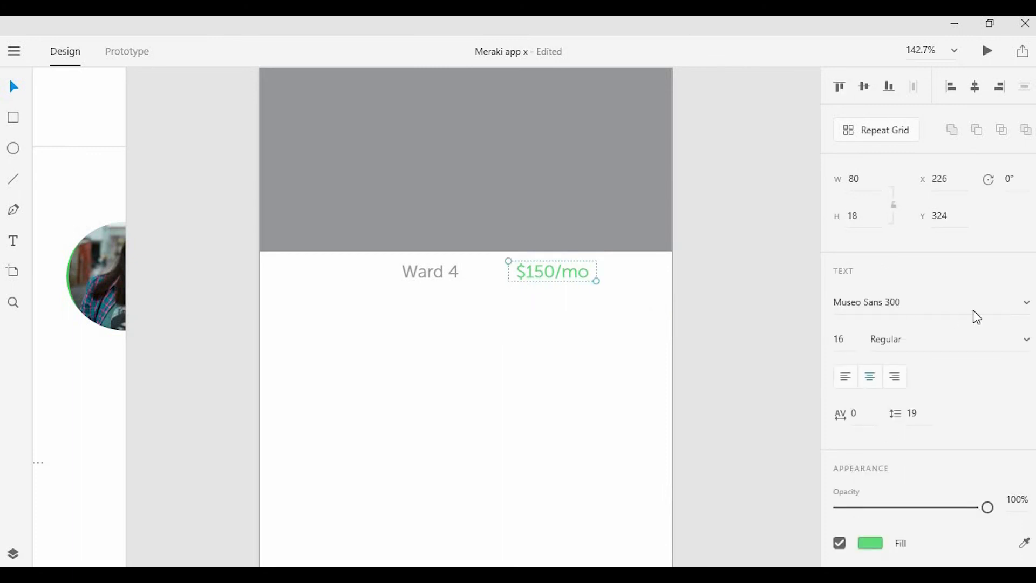
pyautogui.click(1025, 301)
pyautogui.click(914, 362)
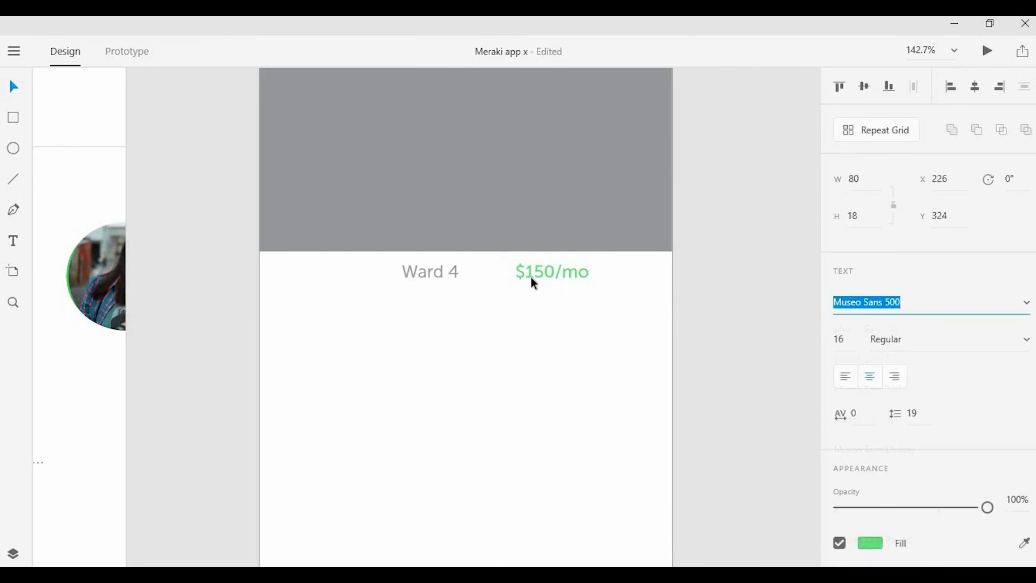
# Group the "Ward 4" and "$150/mo" texts and center them horizontally on the artboard.
pyautogui.keyDown('shift'); pyautogui.click(447, 269); pyautogui.keyUp('shift')
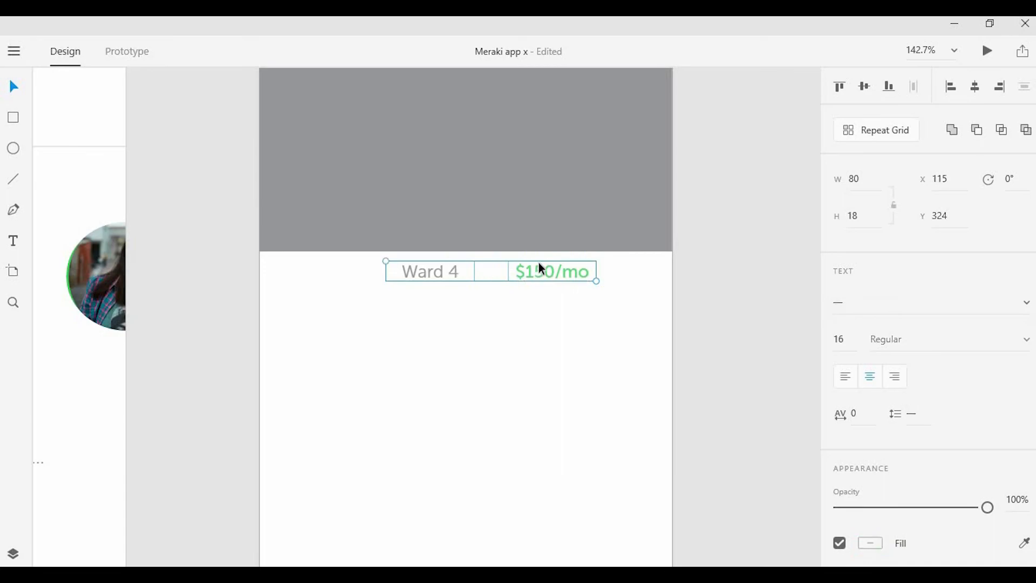
pyautogui.hotkey('ctrl', 'g')
pyautogui.click(502, 285)
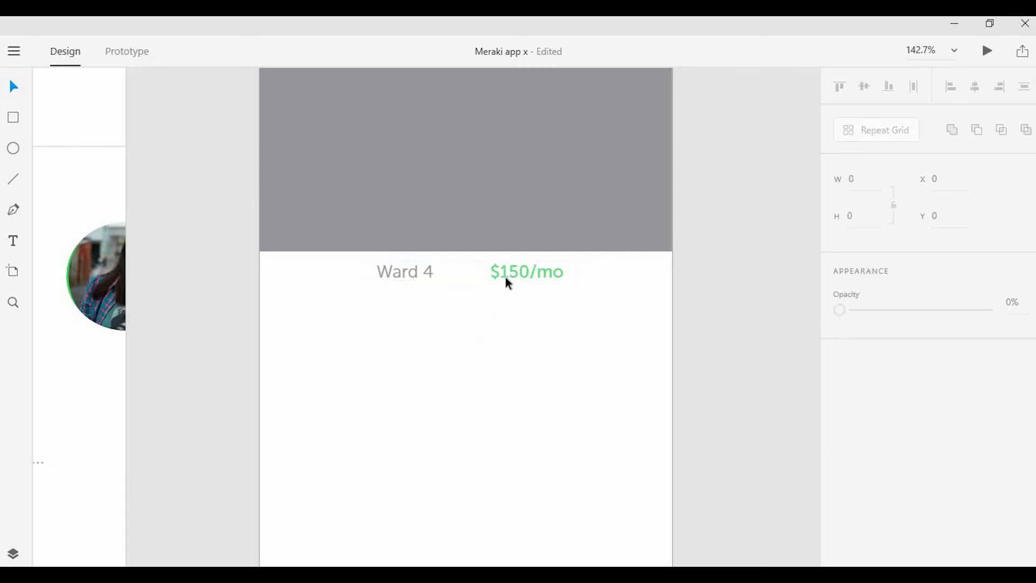
# Copy the divider line from Home – 3 onto the Registration screen and place it just below the "Ward 4" and price texts.
pyautogui.scroll(-1, 517, 294)
pyautogui.scroll(-3, 519, 297)
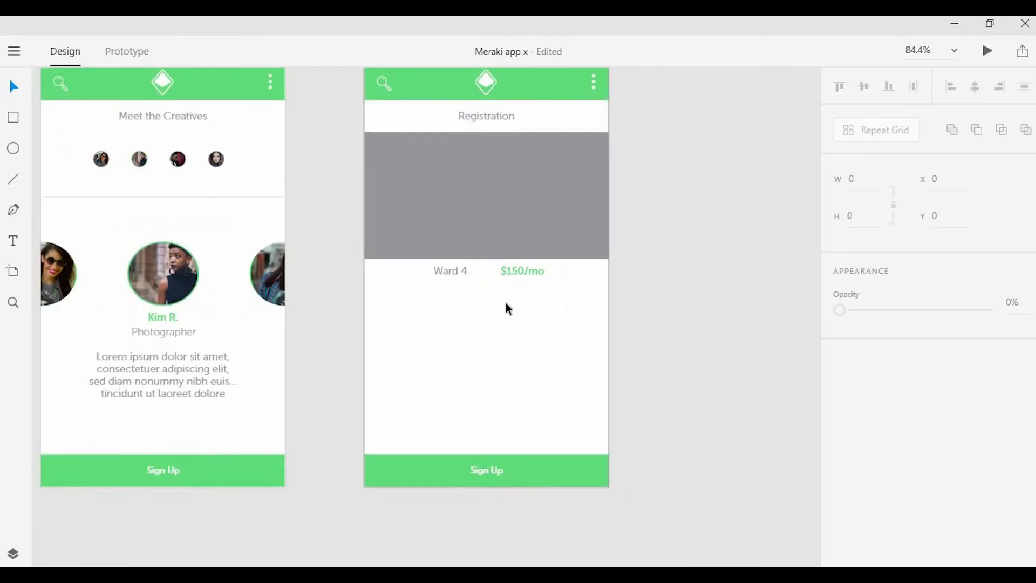
pyautogui.click(275, 199)
pyautogui.hotkey('ctrl', 'c')
pyautogui.click(504, 341)
pyautogui.hotkey('ctrl', 'v')
pyautogui.moveTo(514, 198); pyautogui.dragTo(517, 298)
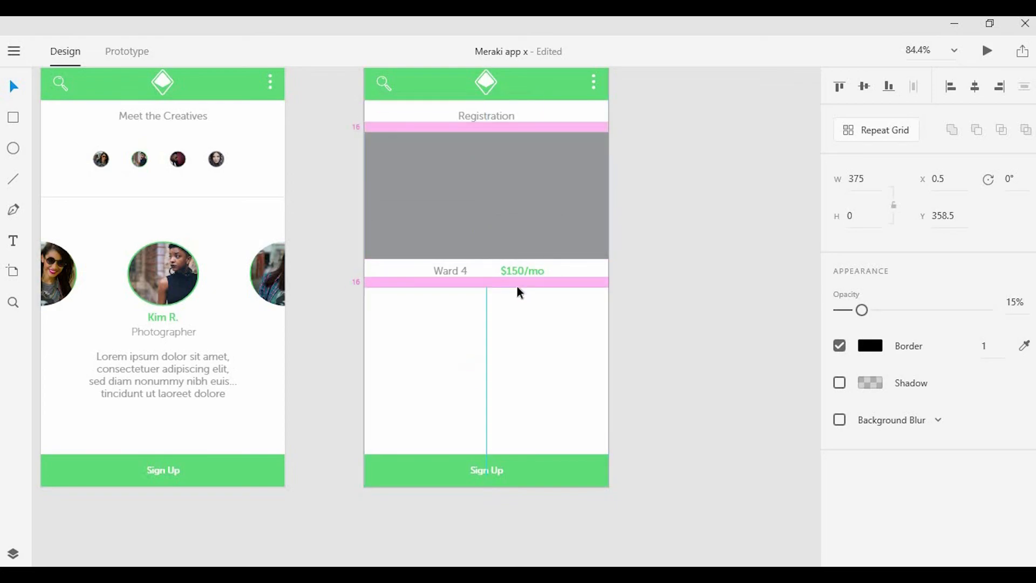
pyautogui.click(504, 293)
pyautogui.scroll(5, 504, 293)
pyautogui.scroll(-2, 429, 290)
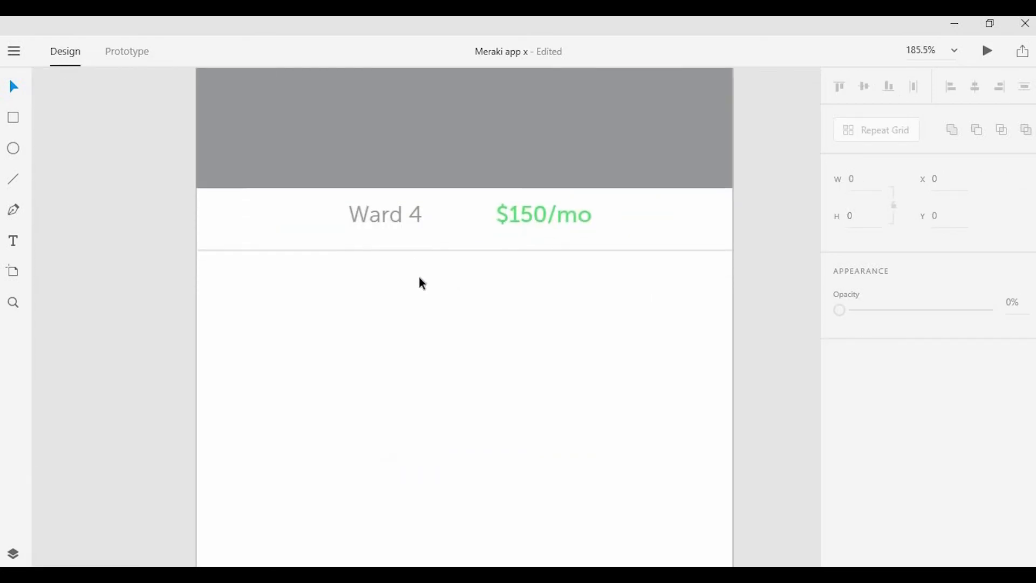
pyautogui.moveTo(411, 235); pyautogui.dragTo(415, 243)
# Draw a rectangle below the divider line for the first form field and size it to 154 × 34.
pyautogui.click(37, 182)
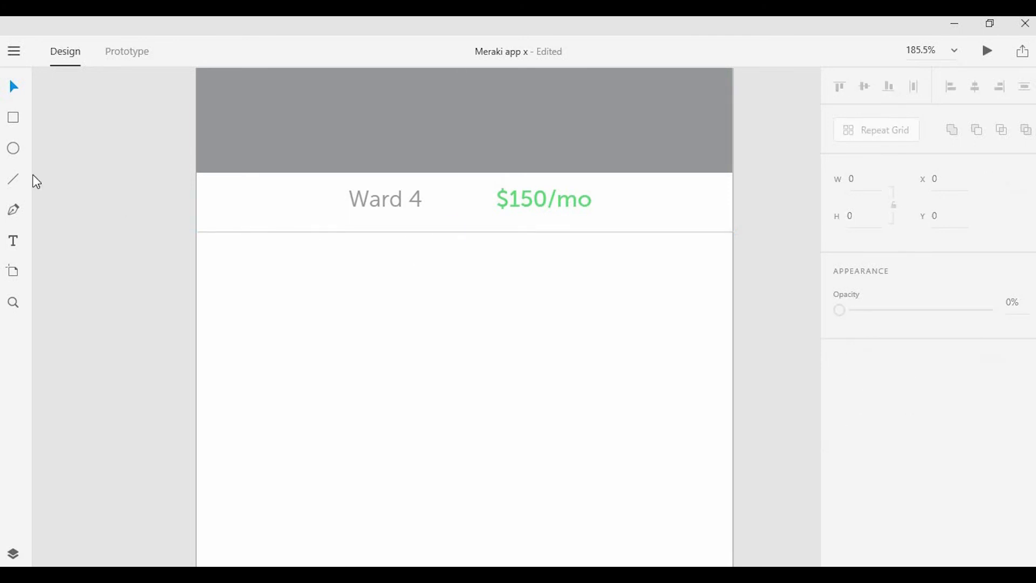
pyautogui.scroll(-5, 319, 238)
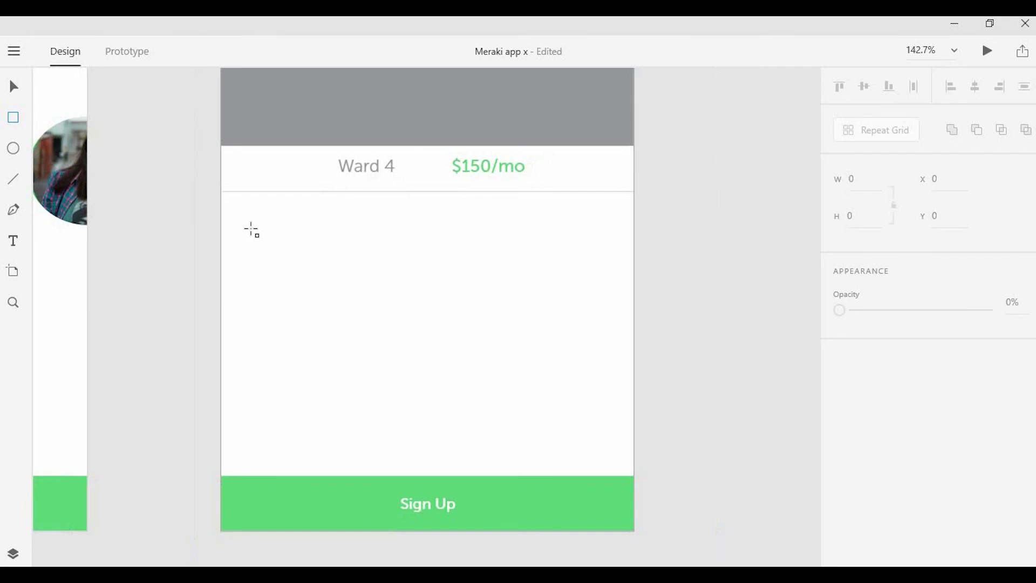
pyautogui.moveTo(260, 215); pyautogui.dragTo(356, 254)
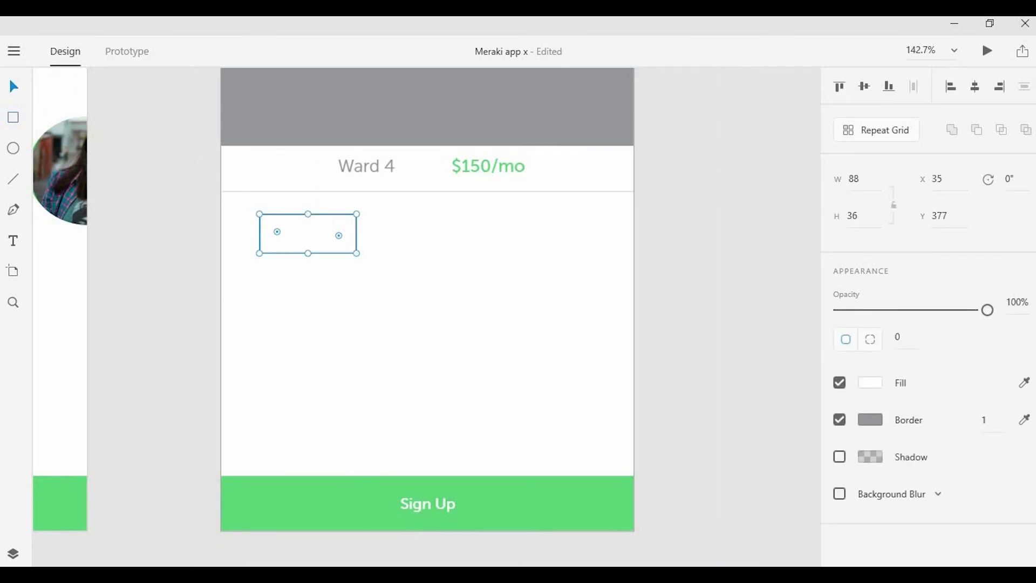
pyautogui.click(319, 295)
pyautogui.click(352, 253)
pyautogui.moveTo(354, 258); pyautogui.dragTo(358, 262)
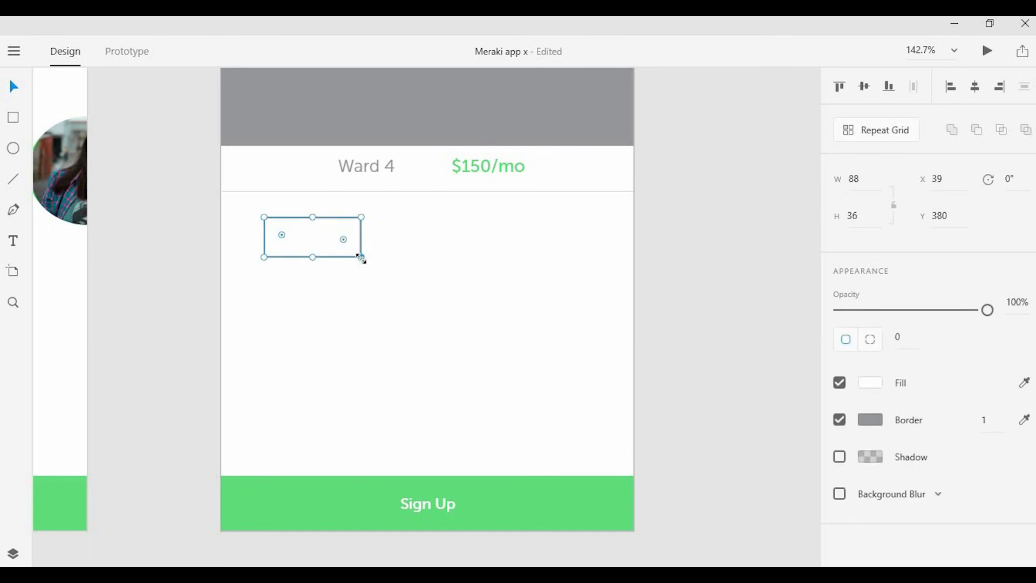
pyautogui.moveTo(361, 259); pyautogui.dragTo(407, 253)
pyautogui.scroll(3, 384, 256)
pyautogui.moveTo(407, 211); pyautogui.dragTo(600, 225)
pyautogui.click(859, 179)
pyautogui.write('154')
pyautogui.press('Return')
# Position the form field rectangle at X 27, Y 406.
pyautogui.click(951, 179)
pyautogui.write('2')
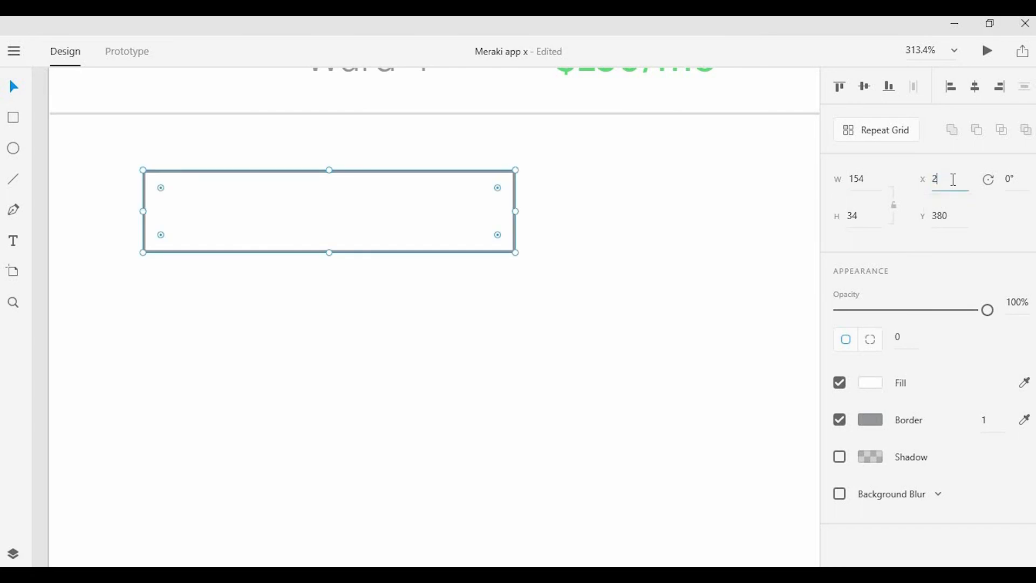
pyautogui.write('7')
pyautogui.press('Return')
pyautogui.click(950, 212)
pyautogui.write('406')
pyautogui.click(400, 212)
# Duplicate the form field to its right so that two equal fields stand side by side with matching side margins.
pyautogui.scroll(-5, 399, 212)
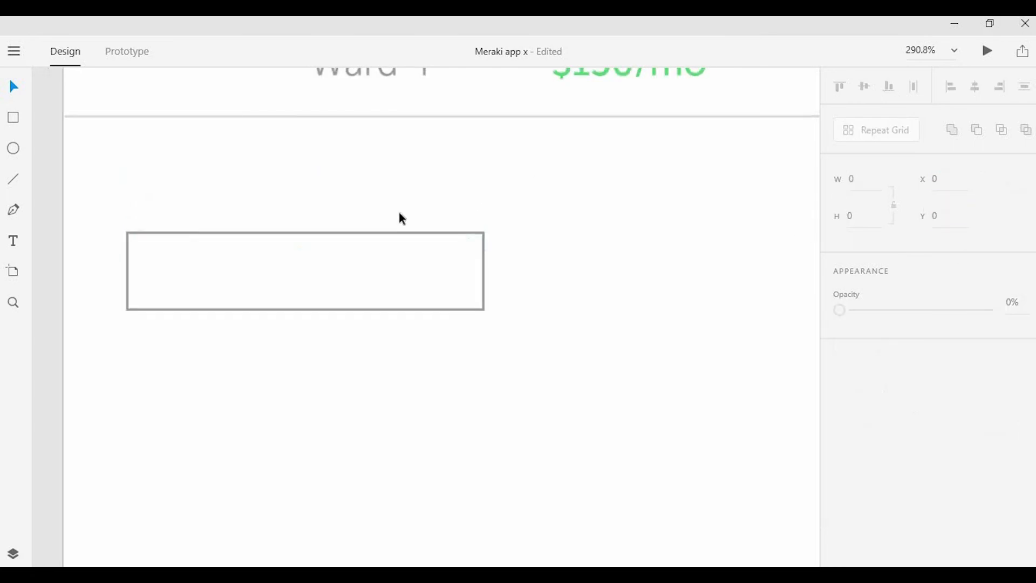
pyautogui.moveTo(327, 221); pyautogui.dragTo(558, 222)
pyautogui.keyDown('shift'); pyautogui.click(459, 225); pyautogui.keyUp('shift')
pyautogui.press('Left')
pyautogui.click(535, 182)
# Duplicate the two fields as a second row at Y 486, widening the first and narrowing the second to 61.
pyautogui.moveTo(427, 218); pyautogui.dragTo(609, 348)
pyautogui.moveTo(543, 238); pyautogui.dragTo(679, 356)
pyautogui.hscroll(3, 702, 340)
pyautogui.moveTo(727, 330); pyautogui.dragTo(594, 321)
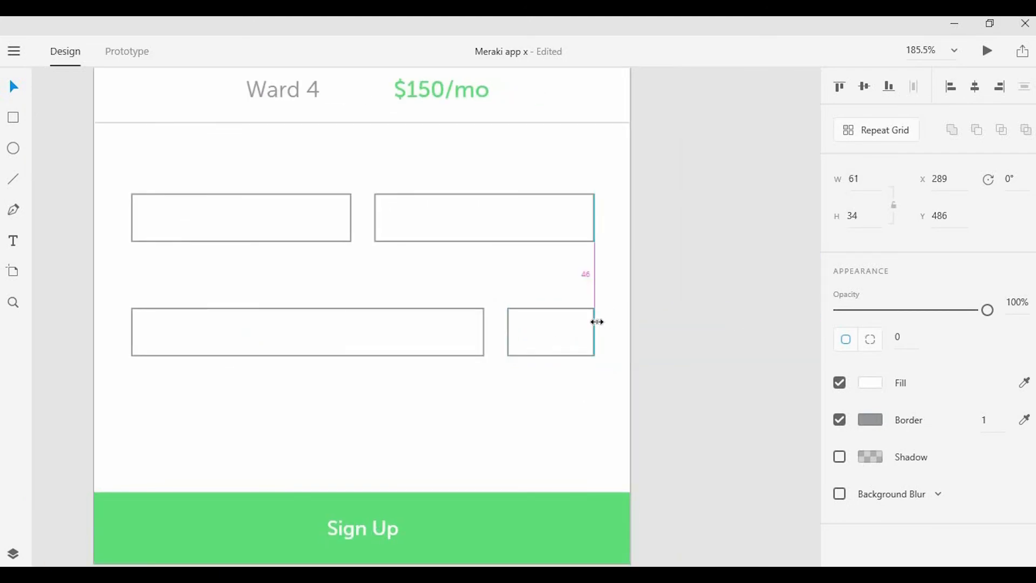
pyautogui.click(483, 299)
# Add a third row of three fields at Y 532, about 154, 77 and 61 wide, from copies of the existing fields.
pyautogui.click(459, 351)
pyautogui.scroll(-1, 539, 324)
pyautogui.moveTo(558, 298); pyautogui.dragTo(349, 335)
pyautogui.moveTo(266, 351); pyautogui.dragTo(509, 351)
pyautogui.moveTo(592, 352); pyautogui.dragTo(571, 363)
pyautogui.click(604, 312)
# Copy the "Ward 4" text to a spot above the first form field and change the copy's font.
pyautogui.scroll(3, 203, 238)
pyautogui.moveTo(311, 199); pyautogui.dragTo(165, 278)
pyautogui.hotkey('ctrl', 'z')
pyautogui.doubleClick(313, 207)
pyautogui.hotkey('ctrl', 'c')
pyautogui.click(244, 264)
pyautogui.hotkey('ctrl', 'v')
pyautogui.click(891, 302)
pyautogui.click(874, 449)
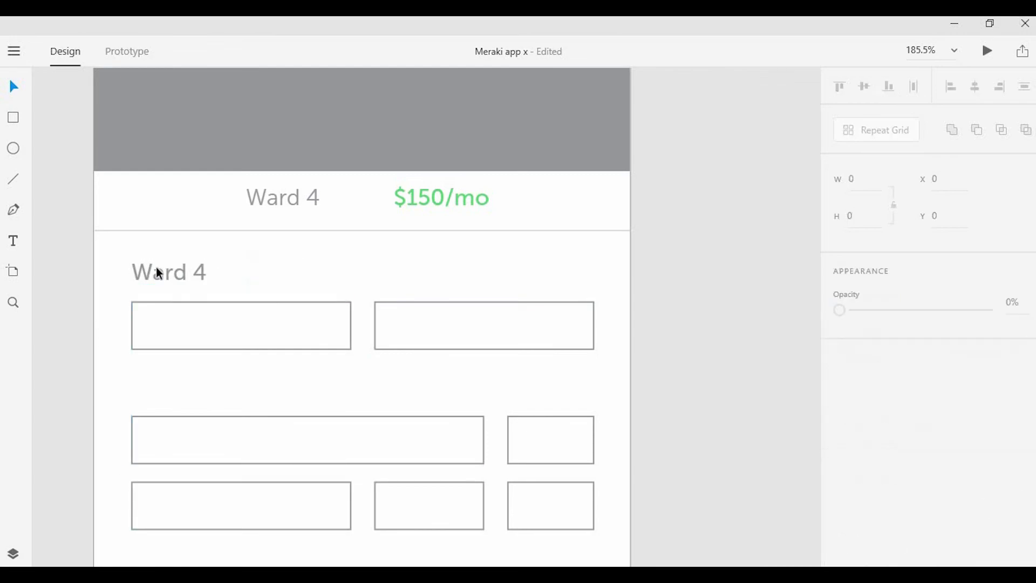
# Change the label above the first field to "Name" and align it with the field's left edge.
pyautogui.doubleClick(165, 279)
pyautogui.write('Name')
pyautogui.press('Escape')
pyautogui.scroll(5, 181, 279)
pyautogui.moveTo(142, 263); pyautogui.dragTo(134, 269)
# Duplicate the "Name" label as "Address" above the second row of fields and as "Card Info" below the third row.
pyautogui.scroll(-5, 134, 270)
pyautogui.moveTo(131, 183); pyautogui.dragTo(173, 295)
pyautogui.doubleClick(130, 286)
pyautogui.write('Address')
pyautogui.press('Escape')
pyautogui.moveTo(157, 284); pyautogui.dragTo(156, 461)
pyautogui.doubleClick(157, 461)
pyautogui.write('Card If')
pyautogui.press('Escape')
# Duplicate the "Name" label into the first form field and set the copy's font to Museo Sans 100.
pyautogui.moveTo(139, 178); pyautogui.dragTo(159, 231)
pyautogui.click(1026, 302)
pyautogui.scroll(1, 907, 354)
pyautogui.click(903, 341)
pyautogui.click(1026, 302)
pyautogui.scroll(1, 907, 351)
pyautogui.click(903, 341)
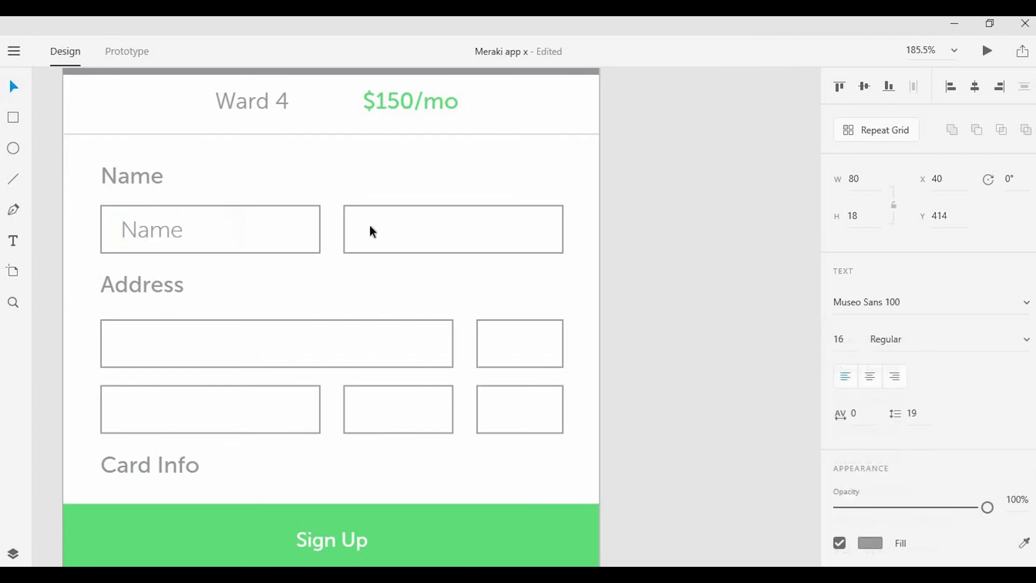
# Enter a sample first name in the first Name field and a copy of that text with a last name in the second.
pyautogui.doubleClick(151, 235)
pyautogui.write('Rick')
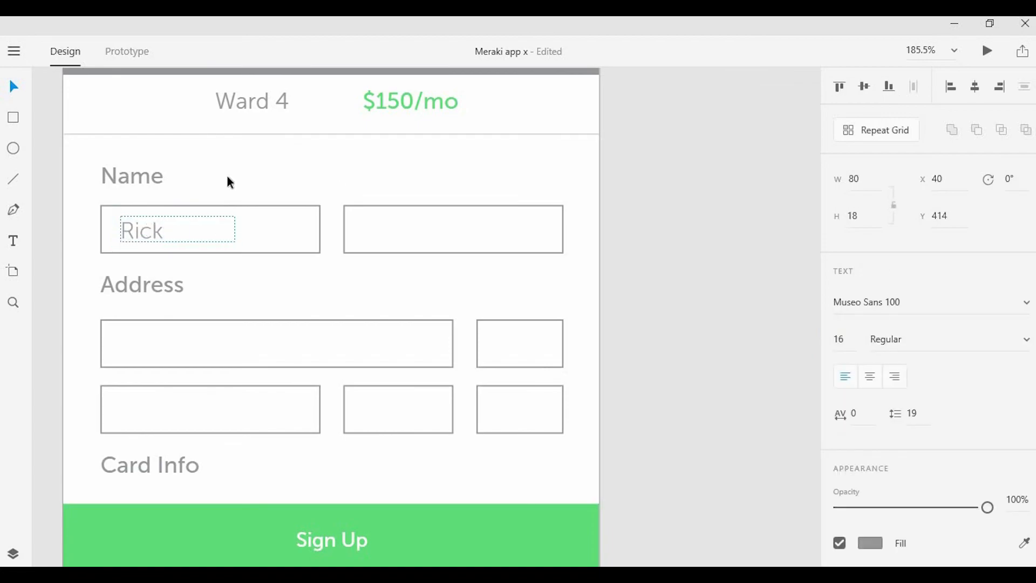
pyautogui.moveTo(140, 235); pyautogui.dragTo(384, 232)
pyautogui.doubleClick(384, 231)
pyautogui.write('Johnson')
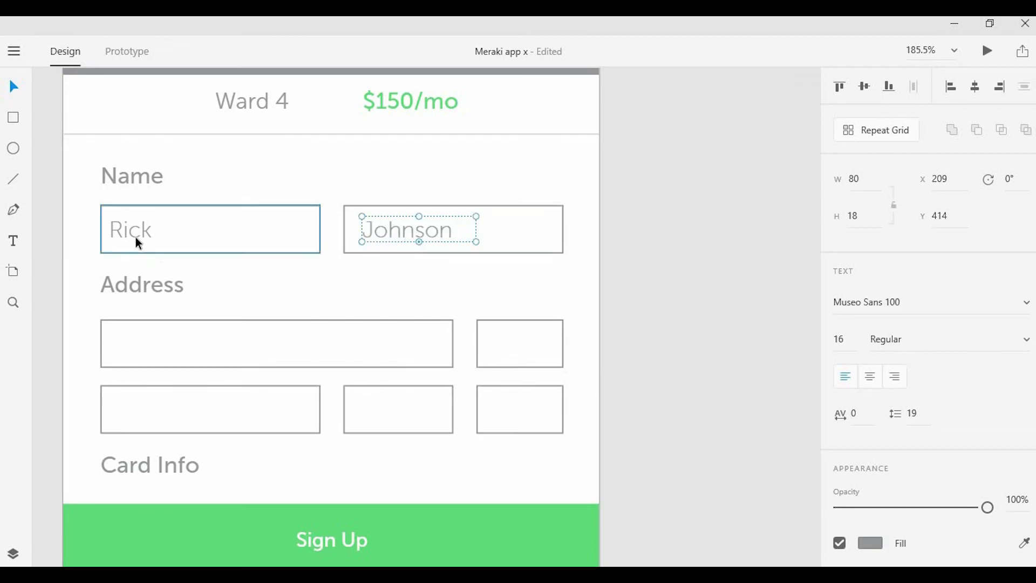
# Copy the sample text into the second-row Address fields and enter a street address and a unit number.
pyautogui.moveTo(388, 229); pyautogui.dragTo(138, 407)
pyautogui.click(131, 347)
pyautogui.doubleClick(133, 348)
pyautogui.write('1 square st.')
pyautogui.moveTo(180, 348); pyautogui.dragTo(518, 346)
pyautogui.doubleClick(529, 345)
pyautogui.write('103')
pyautogui.press('Escape')
# Enter the sample city in the first third-row field and a copy of that text with the state abbreviation in the middle field.
pyautogui.click(171, 412)
pyautogui.doubleClick(180, 410)
pyautogui.write('Chicago')
pyautogui.click(174, 418)
pyautogui.moveTo(174, 418); pyautogui.dragTo(426, 417)
pyautogui.doubleClick(428, 415)
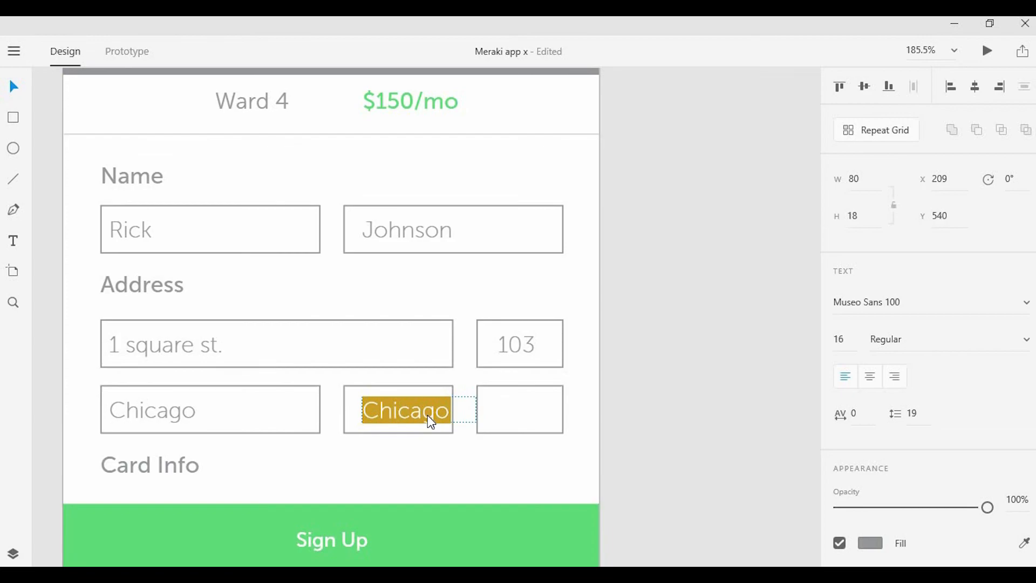
pyautogui.write('IL')
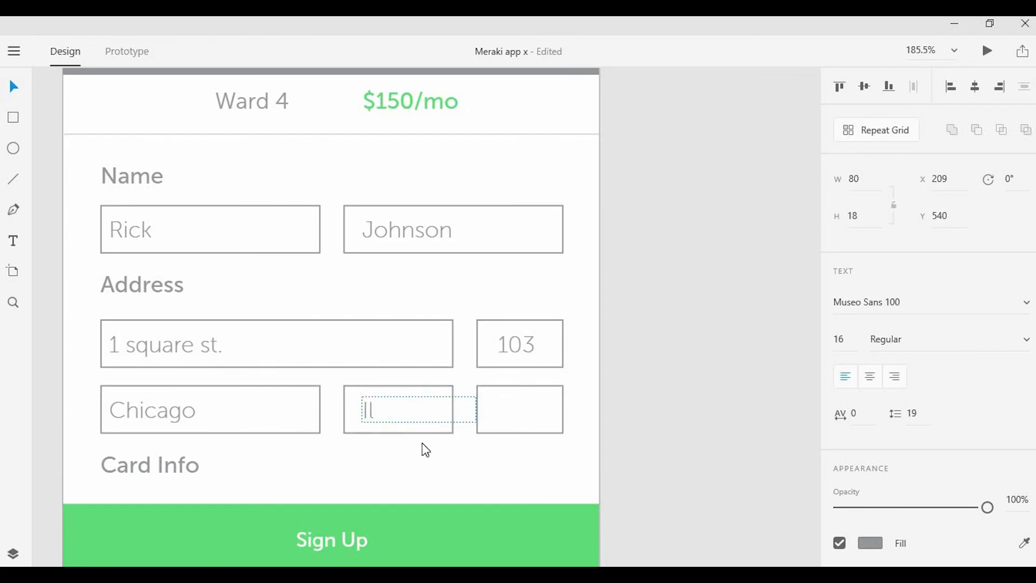
pyautogui.click(396, 428)
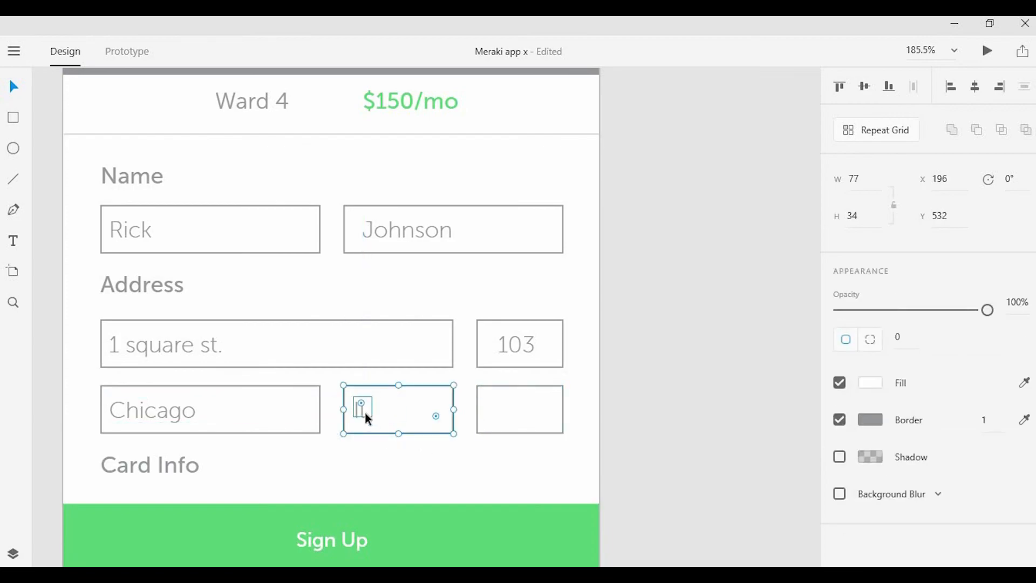
pyautogui.press('Escape')
# Copy the back arrow icon from the iPhone 6/7 – 7 artboard and paste it near the Registration screen.
pyautogui.scroll(-3, 371, 410)
pyautogui.scroll(3, 334, 325)
pyautogui.moveTo(128, 181); pyautogui.dragTo(783, 222)
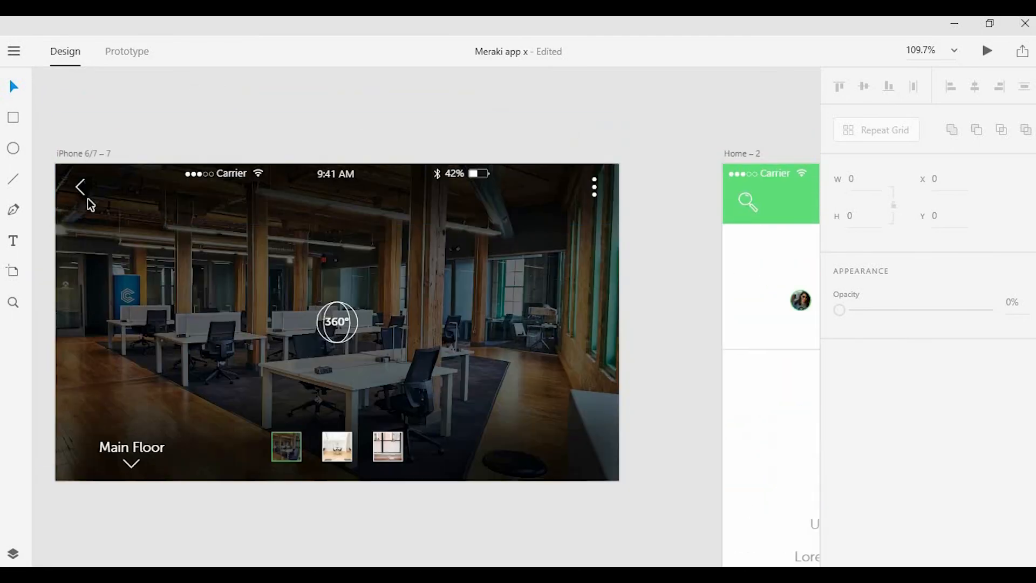
pyautogui.doubleClick(81, 188)
pyautogui.moveTo(648, 421); pyautogui.dragTo(241, 290)
pyautogui.moveTo(777, 442); pyautogui.dragTo(427, 401)
pyautogui.moveTo(316, 403); pyautogui.dragTo(349, 564)
pyautogui.hotkey('ctrl', 'v')
# Rotate the pasted arrow icon to point downward and place it inside the state field of the Registration form.
pyautogui.moveTo(566, 409); pyautogui.dragTo(617, 119)
pyautogui.scroll(3, 672, 185)
pyautogui.moveTo(672, 186); pyautogui.dragTo(628, 204)
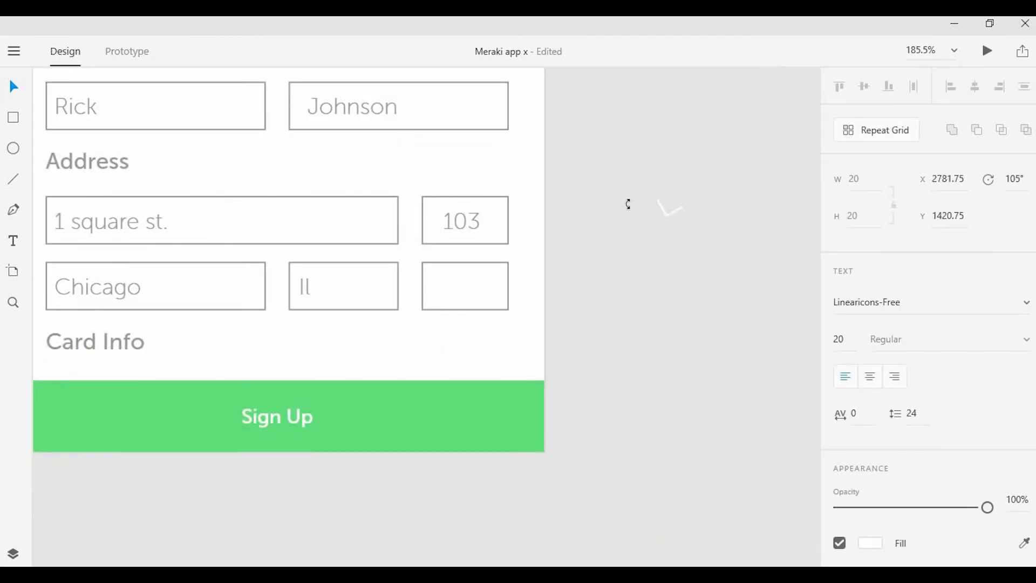
pyautogui.moveTo(356, 290); pyautogui.dragTo(375, 258)
# Change the dropdown arrow's fill to the gray used for the form.
pyautogui.click(870, 543)
pyautogui.click(715, 549)
pyautogui.click(599, 475)
pyautogui.scroll(3, 358, 304)
# Add a period after the state abbreviation in the middle third-row field.
pyautogui.click(374, 271)
pyautogui.click(245, 270)
pyautogui.click(492, 388)
pyautogui.doubleClick(245, 276)
pyautogui.write('.')
pyautogui.press('Escape')
# Enter a sample ZIP code in the last third-row field and nudge it into line within its box.
pyautogui.click(271, 353)
pyautogui.scroll(-4, 271, 353)
pyautogui.scroll(2, 383, 312)
pyautogui.moveTo(381, 244)
pyautogui.mouseDown()
pyautogui.moveTo(385, 341)
pyautogui.moveTo(375, 249)
pyautogui.mouseUp()
pyautogui.doubleClick(385, 331)
pyautogui.write('43345')
pyautogui.press('Escape')
pyautogui.keyDown('shift'); pyautogui.click(372, 337); pyautogui.keyUp('shift')
pyautogui.press('Right')
# Place copies of a wide and a small field below the Card Info heading and send them behind the Sign Up bar.
pyautogui.click(488, 339)
pyautogui.scroll(-2, 453, 341)
pyautogui.moveTo(454, 341); pyautogui.dragTo(721, 263)
pyautogui.moveTo(416, 252); pyautogui.dragTo(398, 361)
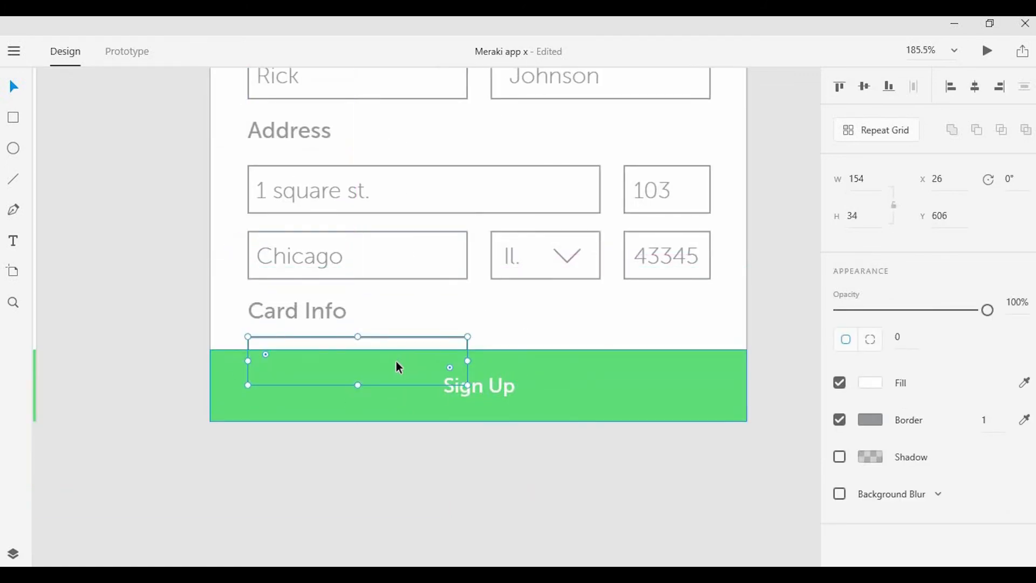
pyautogui.moveTo(469, 361); pyautogui.dragTo(587, 306)
pyautogui.click(592, 304)
pyautogui.moveTo(642, 277); pyautogui.dragTo(660, 384)
pyautogui.hotkey('ctrl', 'shift', '[')
pyautogui.click(650, 330)
# Fill the gray placeholder rectangle below the Registration heading with the office interior photo.
pyautogui.scroll(-3, 567, 351)
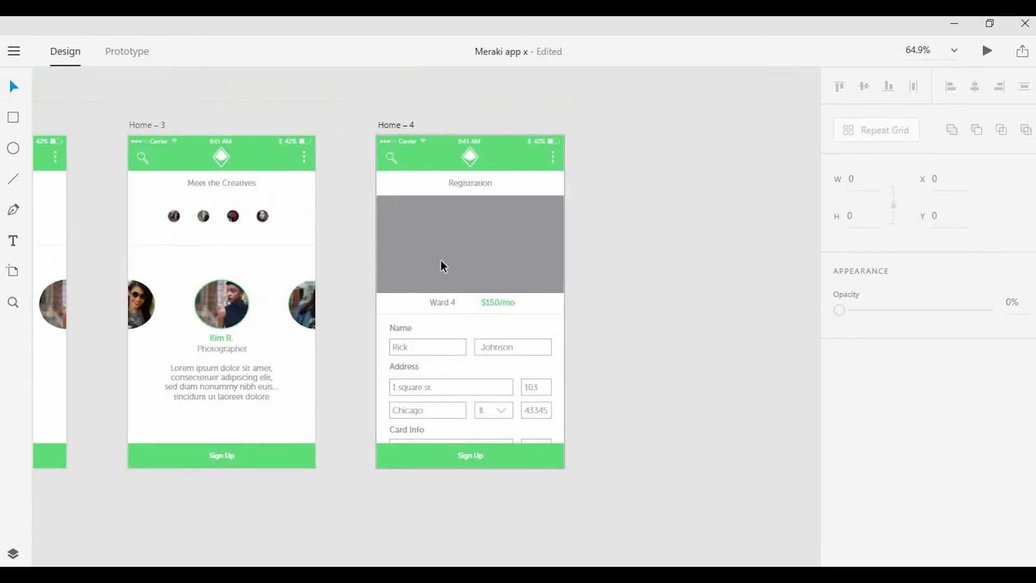
pyautogui.click(441, 260)
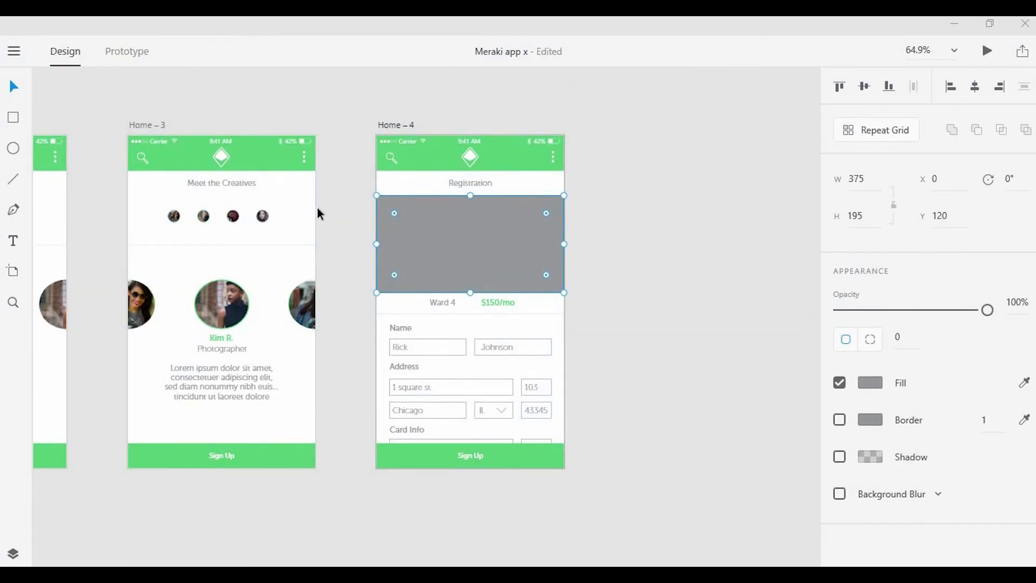
pyautogui.moveTo(318, 214); pyautogui.dragTo(459, 237)
pyautogui.click(635, 199)
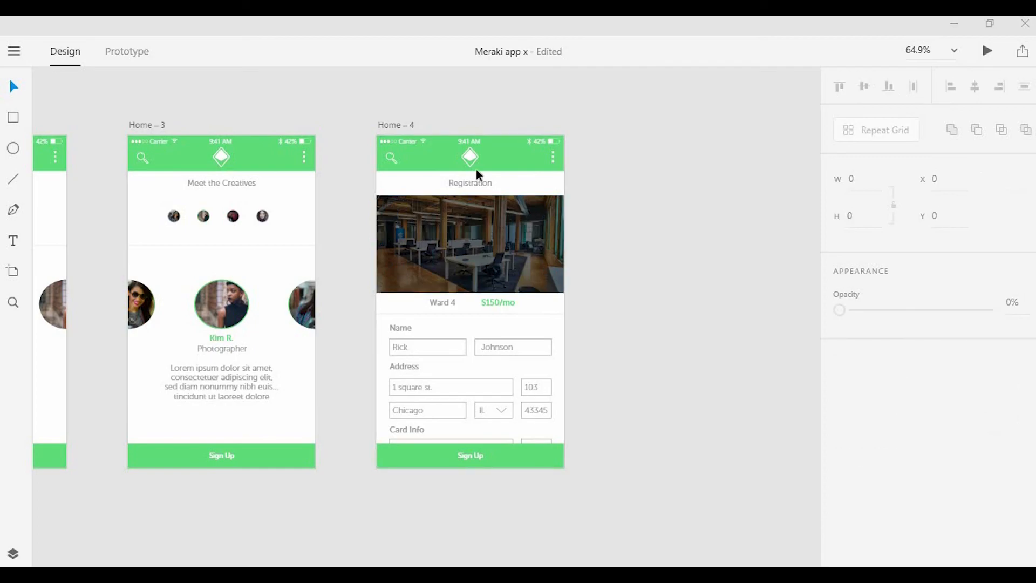
# Duplicate the Home – 4 artboard beside the original and delete the price row, form and Sign Up bar from the copy.
pyautogui.moveTo(600, 154); pyautogui.dragTo(481, 130)
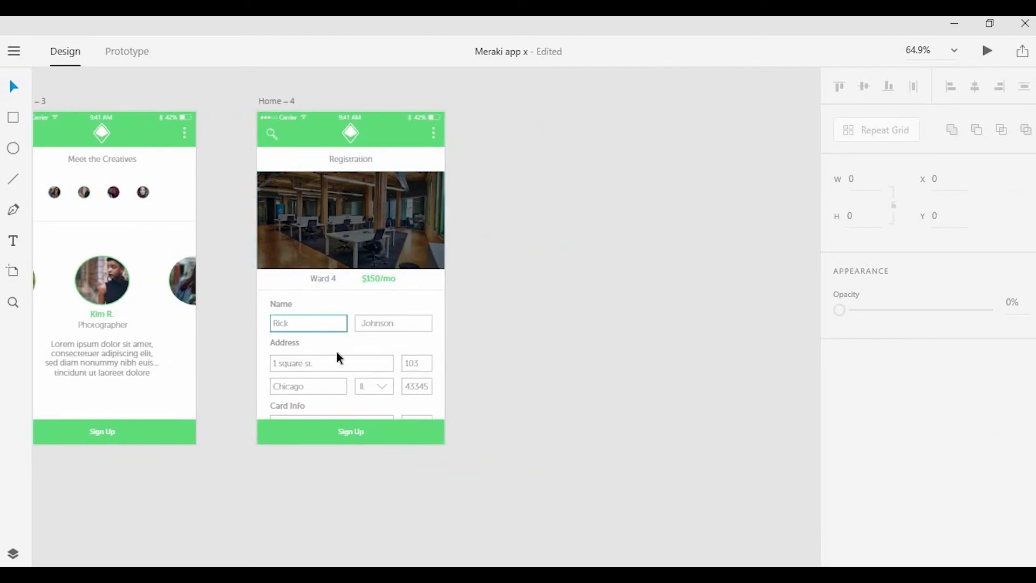
pyautogui.moveTo(278, 102); pyautogui.dragTo(528, 108)
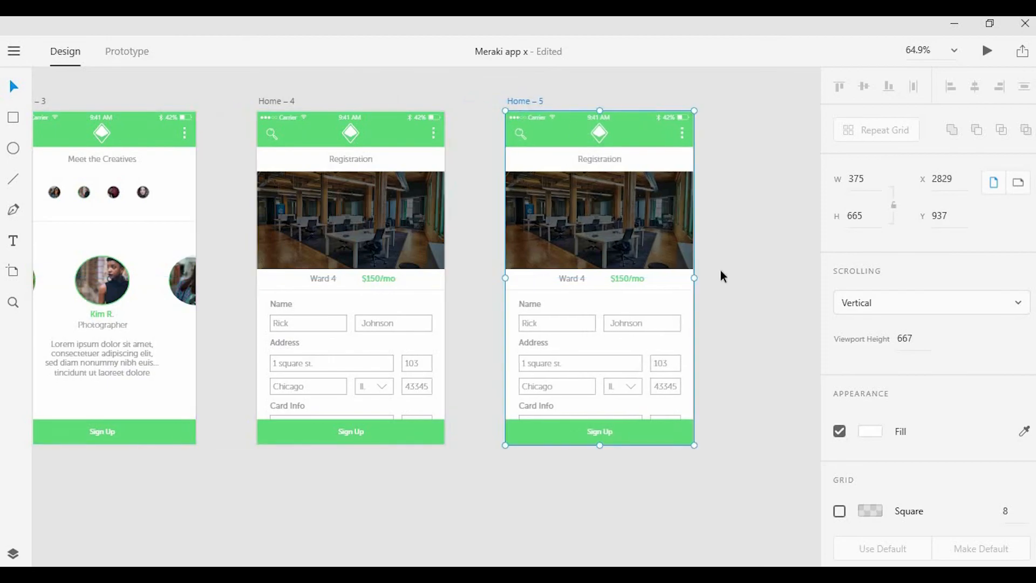
pyautogui.click(708, 292)
pyautogui.scroll(2, 707, 293)
pyautogui.moveTo(703, 272); pyautogui.dragTo(425, 541)
pyautogui.press('Delete')
# Change the duplicated screen's heading to "Welcome to Ward 4!" and widen its text box, keeping it centered.
pyautogui.scroll(4, 576, 178)
pyautogui.doubleClick(569, 152)
pyautogui.write('Welcome to Ward 4!')
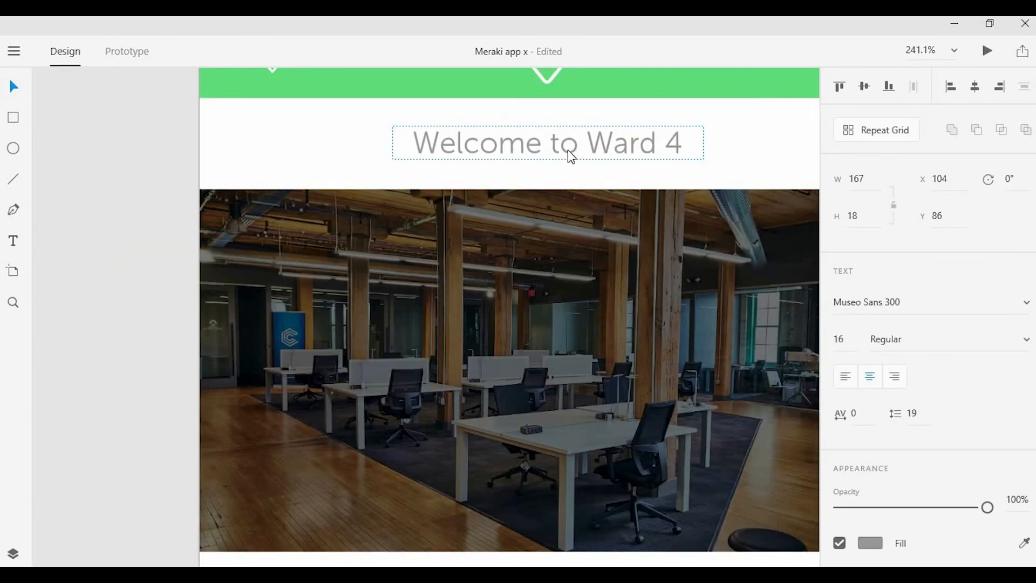
pyautogui.click(591, 190)
pyautogui.moveTo(703, 160); pyautogui.dragTo(737, 162)
pyautogui.hotkey('shift', 'c')
pyautogui.scroll(-4, 616, 155)
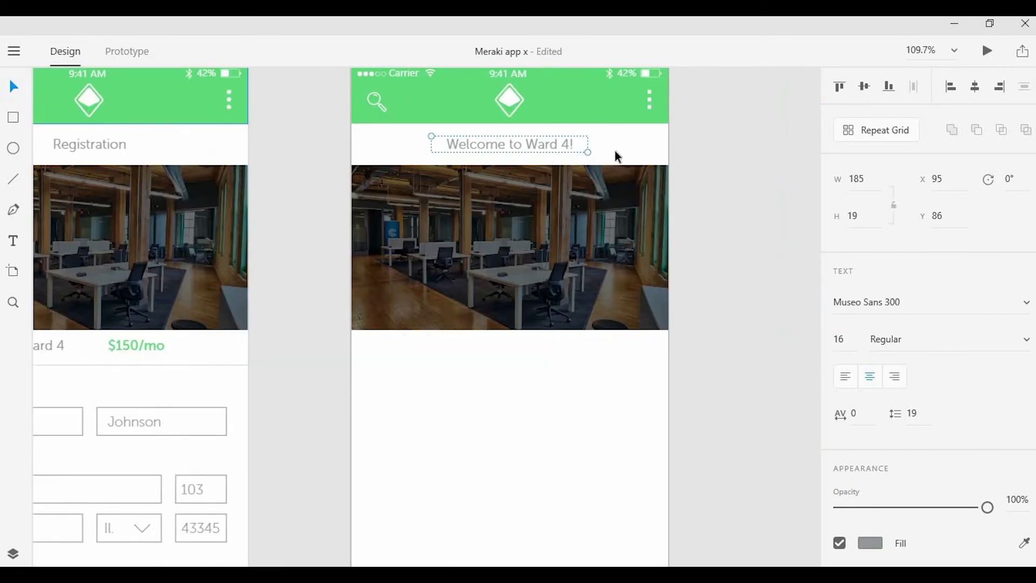
pyautogui.scroll(-1, 594, 216)
# Paste the blue Facebook icon onto the welcome screen, centered below the photo.
pyautogui.click(542, 361)
pyautogui.scroll(-2, 535, 362)
pyautogui.scroll(3, 535, 361)
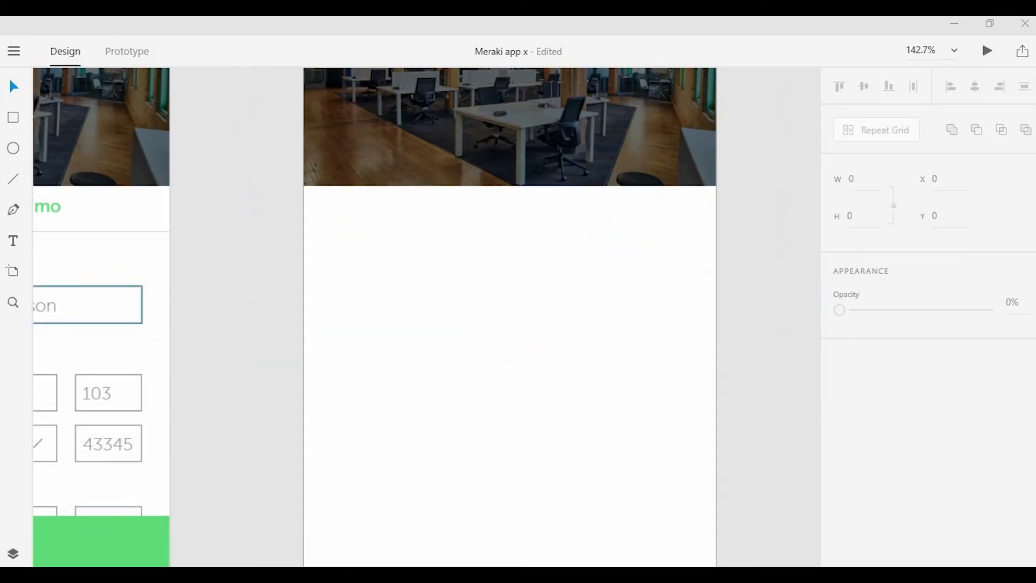
pyautogui.hotkey('ctrl', 'v')
pyautogui.moveTo(511, 316); pyautogui.dragTo(510, 309)
# Draw a circle about 95 px in diameter, centered over the lower edge of the office photo.
pyautogui.click(243, 226)
pyautogui.click(13, 148)
pyautogui.moveTo(468, 165); pyautogui.dragTo(575, 270)
pyautogui.press('v')
pyautogui.moveTo(547, 248)
pyautogui.mouseDown()
pyautogui.moveTo(547, 228)
pyautogui.moveTo(538, 228)
pyautogui.mouseUp()
pyautogui.press('Escape')
# Give the circle a green border with a width of 2.
pyautogui.click(497, 196)
pyautogui.click(841, 382)
pyautogui.click(868, 383)
pyautogui.click(747, 494)
pyautogui.click(985, 384)
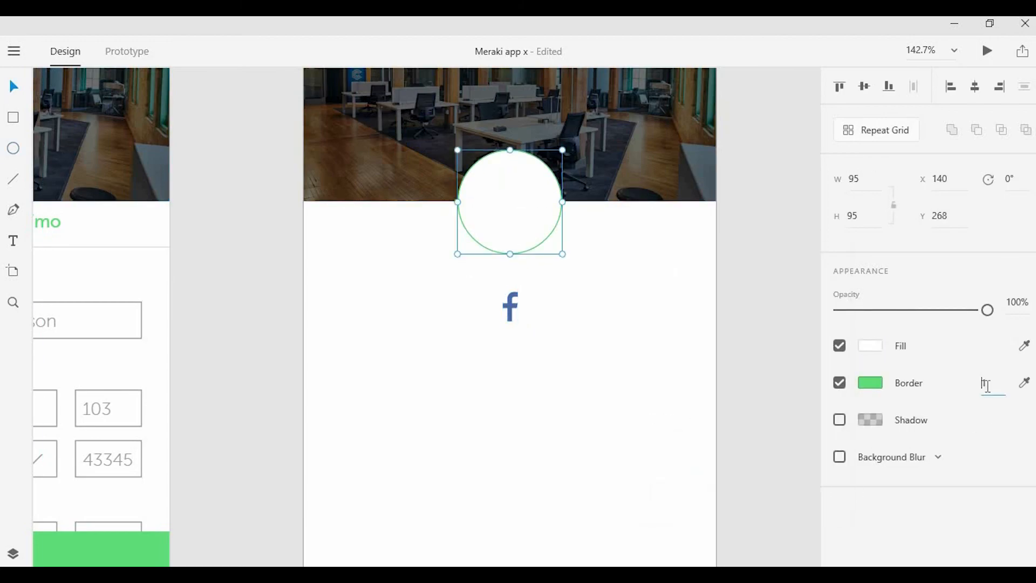
pyautogui.write('2')
pyautogui.click(500, 335)
# Paste the last-name text below the Facebook icon and style it with the icon's blue and the Museo Sans 300 font.
pyautogui.click(503, 232)
pyautogui.click(510, 308)
pyautogui.scroll(-1, 502, 313)
pyautogui.hotkey('ctrl', 'v')
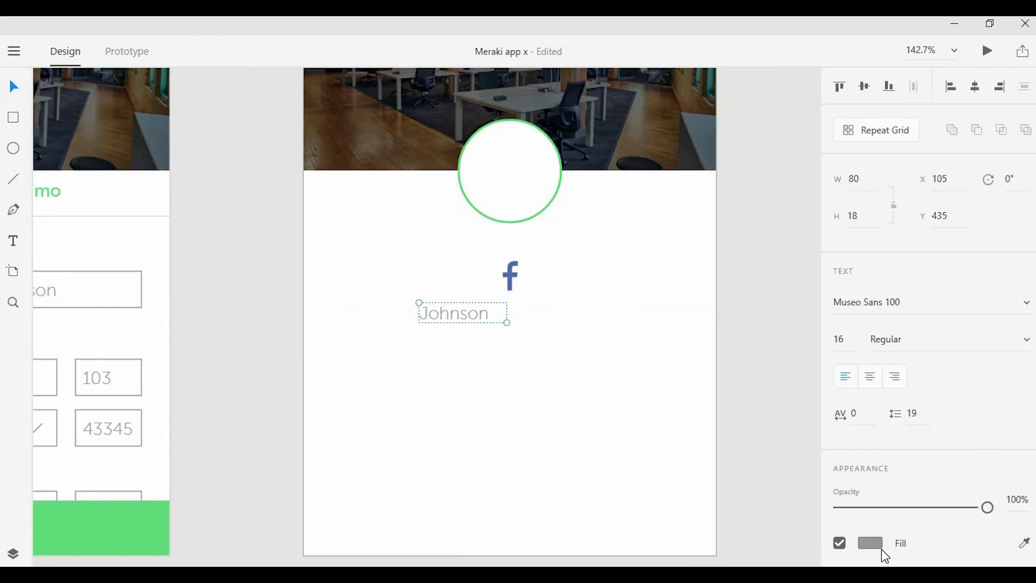
pyautogui.click(1025, 544)
pyautogui.click(507, 273)
pyautogui.click(1026, 306)
pyautogui.click(857, 449)
# Replace the pasted text with "Tell your creative friends" and position it beneath the Facebook icon.
pyautogui.doubleClick(424, 313)
pyautogui.write('Let uou')
pyautogui.press('BackSpace')
pyautogui.press('BackSpace')
pyautogui.press('BackSpace')
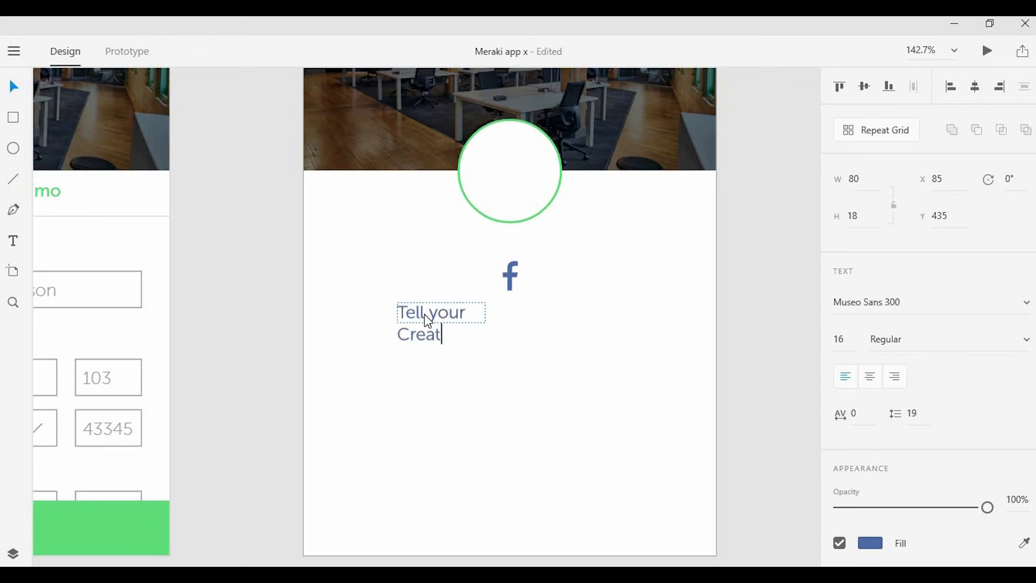
pyautogui.write('your creatove')
pyautogui.write('ive friends')
pyautogui.press('Escape')
pyautogui.moveTo(543, 331)
pyautogui.mouseDown()
pyautogui.moveTo(596, 326)
pyautogui.moveTo(501, 313)
pyautogui.moveTo(540, 318)
pyautogui.mouseUp()
# Draw a rectangle about 76 by 35 px beside the "Tell your creative friends" text.
pyautogui.click(13, 117)
pyautogui.click(14, 87)
pyautogui.click(870, 543)
pyautogui.click(585, 370)
pyautogui.press('r')
pyautogui.moveTo(588, 295)
pyautogui.mouseDown()
pyautogui.moveTo(620, 322)
pyautogui.moveTo(661, 325)
pyautogui.moveTo(641, 326)
pyautogui.moveTo(702, 306)
pyautogui.mouseUp()
pyautogui.scroll(4, 665, 324)
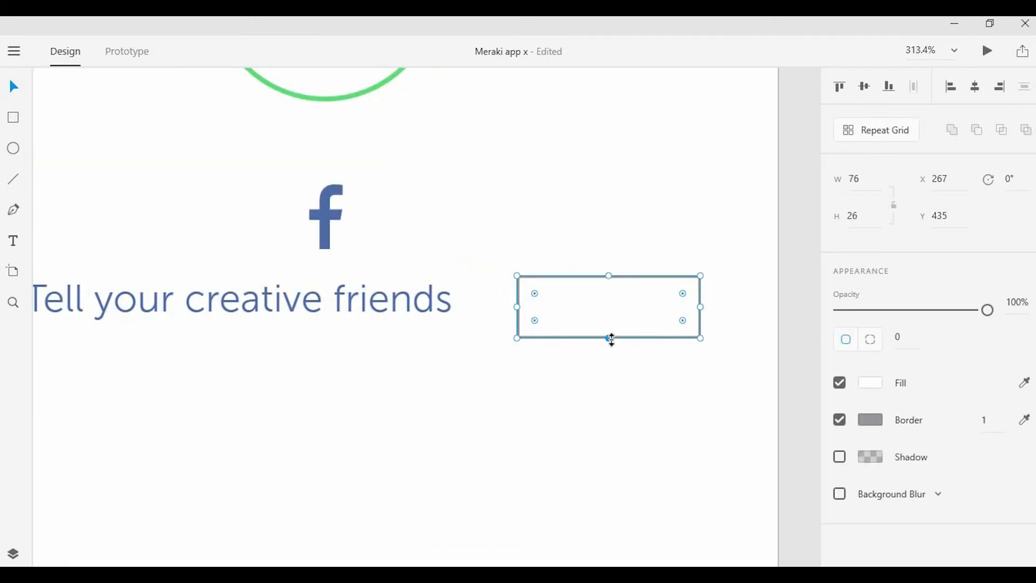
pyautogui.moveTo(611, 341); pyautogui.dragTo(616, 363)
pyautogui.moveTo(629, 334); pyautogui.dragTo(630, 316)
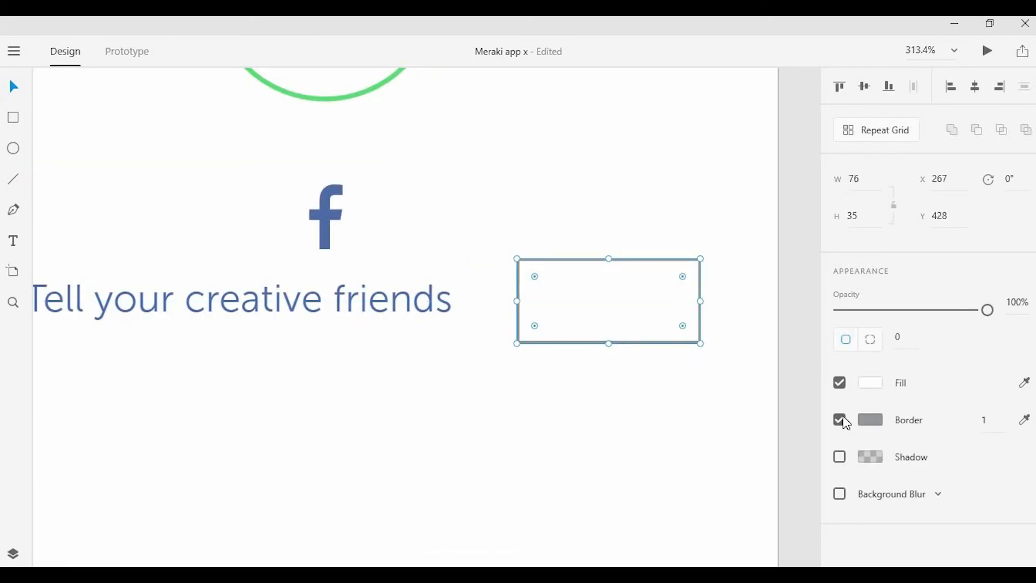
# Remove the rectangle's border and fill it with the Facebook blue.
pyautogui.click(843, 419)
pyautogui.click(876, 384)
pyautogui.click(689, 494)
pyautogui.click(396, 336)
# Duplicate the Facebook icon into the blue rectangle and make the copy white.
pyautogui.click(306, 313)
pyautogui.keyDown('alt'); pyautogui.moveTo(324, 217); pyautogui.dragTo(659, 305); pyautogui.keyUp('alt')
pyautogui.click(866, 346)
pyautogui.moveTo(688, 259); pyautogui.dragTo(637, 218)
pyautogui.click(627, 230)
pyautogui.moveTo(654, 332); pyautogui.dragTo(654, 327)
# Duplicate the creative friends caption below the blue rectangle and change its text to "Share".
pyautogui.scroll(1, 658, 332)
pyautogui.keyDown('alt'); pyautogui.moveTo(180, 297); pyautogui.dragTo(437, 418); pyautogui.keyUp('alt')
pyautogui.press('Return')
pyautogui.write('Share')
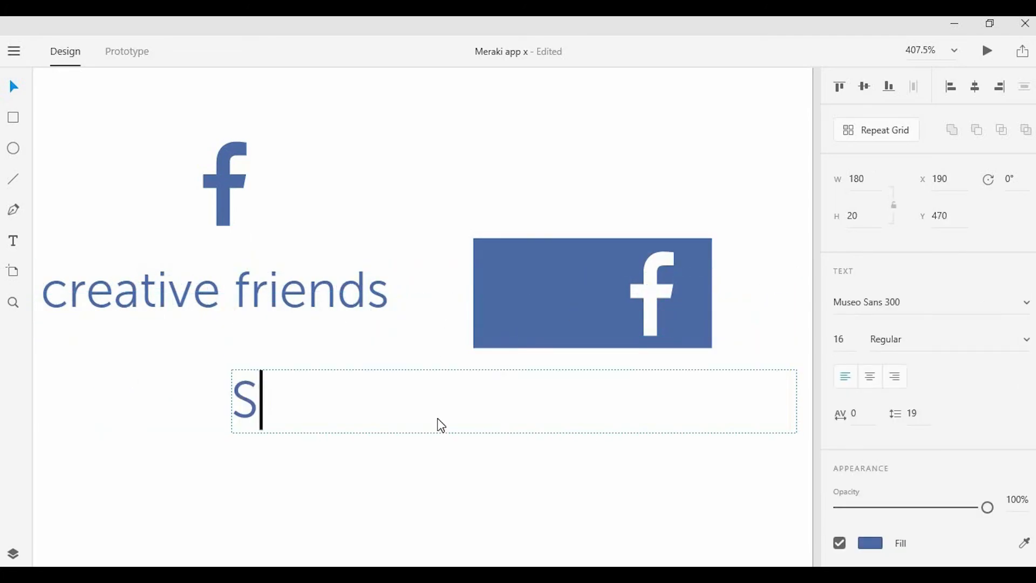
pyautogui.click(569, 531)
# Shrink the "Share" text box, make the text white and place it on the blue rectangle beside the icon.
pyautogui.moveTo(797, 401); pyautogui.dragTo(358, 435)
pyautogui.click(870, 543)
pyautogui.moveTo(688, 346); pyautogui.dragTo(638, 302)
pyautogui.moveTo(317, 408); pyautogui.dragTo(591, 308)
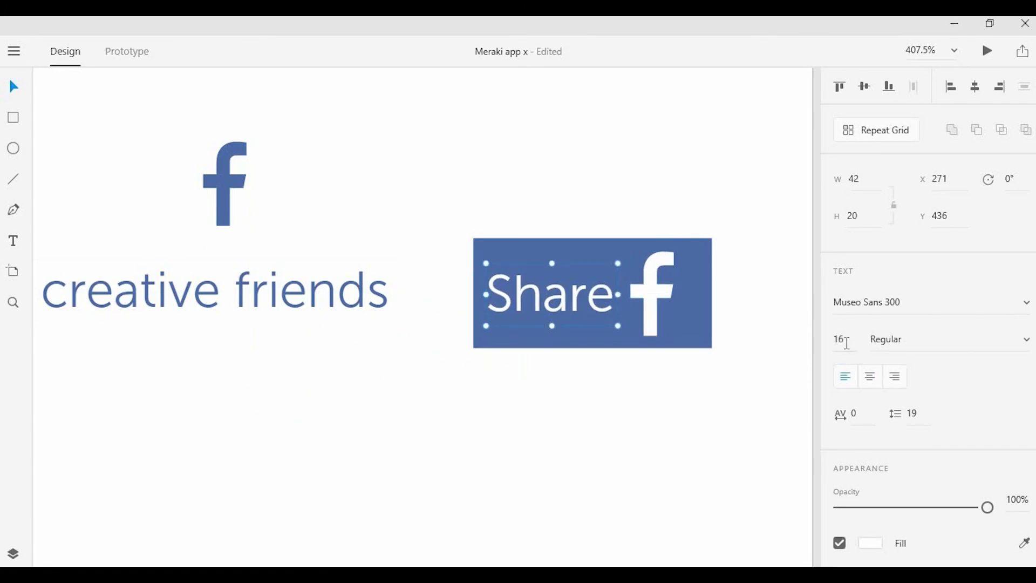
# Set the "Share" text size to 14 and adjust the spacing between the text and the white icon.
pyautogui.write('14')
pyautogui.moveTo(560, 290); pyautogui.dragTo(571, 298)
pyautogui.moveTo(649, 293); pyautogui.dragTo(656, 293)
# Reposition the creative friends caption and the Share button closer together under the Facebook icon.
pyautogui.scroll(-5, 636, 162)
pyautogui.click(482, 225)
pyautogui.moveTo(482, 225); pyautogui.dragTo(500, 225)
pyautogui.moveTo(710, 215); pyautogui.dragTo(551, 232)
pyautogui.click(623, 290)
# Copy the green Sign Up bar with its label from the Home – 4 artboard and paste it onto the welcome screen.
pyautogui.scroll(-3, 621, 291)
pyautogui.scroll(3, 597, 319)
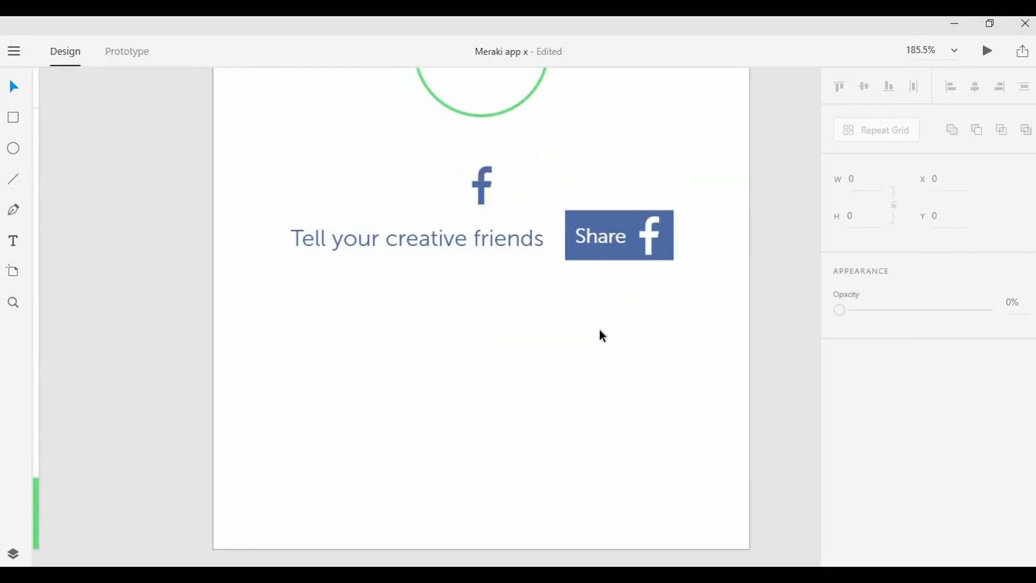
pyautogui.scroll(-3, 587, 339)
pyautogui.scroll(3, 562, 343)
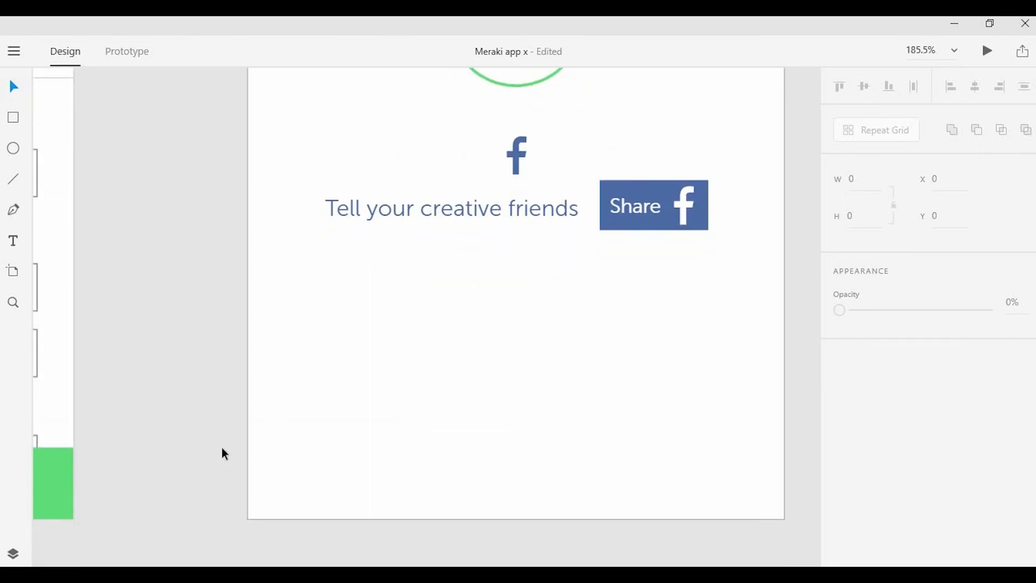
pyautogui.hscroll(-5, 188, 458)
pyautogui.scroll(-1, 158, 470)
pyautogui.moveTo(108, 464); pyautogui.dragTo(283, 424)
pyautogui.click(196, 398)
pyautogui.keyDown('shift'); pyautogui.click(358, 400); pyautogui.keyUp('shift')
pyautogui.hotkey('ctrl', 'c')
pyautogui.moveTo(620, 399); pyautogui.dragTo(152, 458)
pyautogui.hotkey('ctrl', 'v')
# Change the pasted bar's label to "Go to Workspace Dashboard", widen its text box and center it on the bar.
pyautogui.click(422, 456)
pyautogui.doubleClick(422, 457)
pyautogui.write('Go to W')
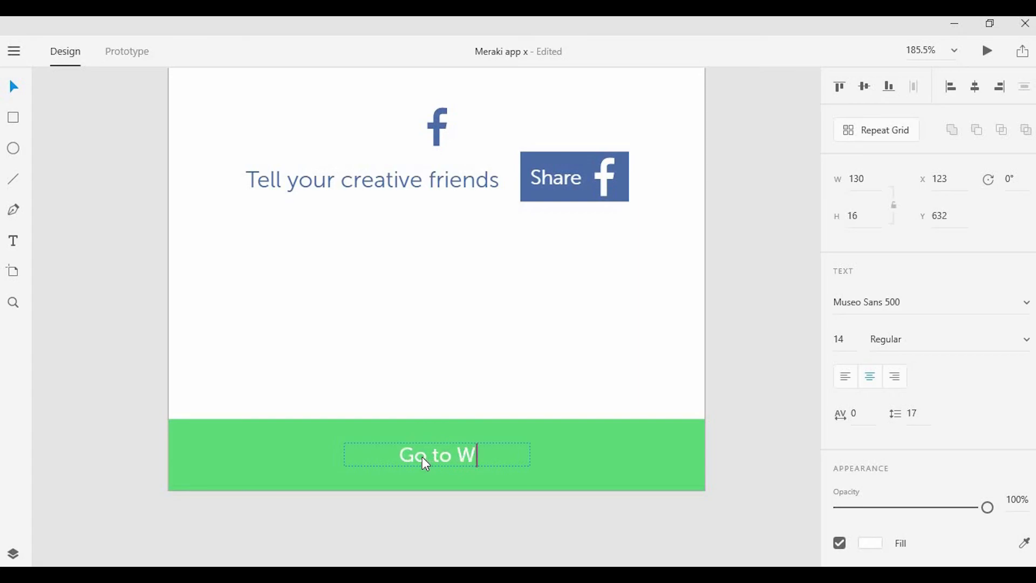
pyautogui.write('orkspace Dashboa')
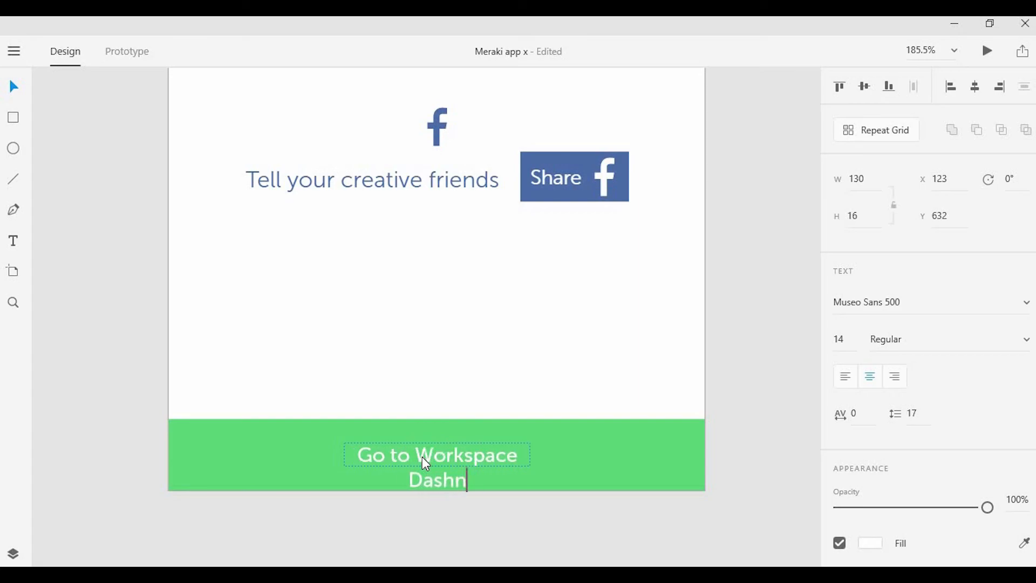
pyautogui.write('rd')
pyautogui.press('Escape')
pyautogui.moveTo(530, 466); pyautogui.dragTo(644, 469)
pyautogui.moveTo(575, 457); pyautogui.dragTo(517, 456)
# Add the green "hi" speech bubble icon below the Facebook section and place a copy of the creative friends caption beneath it.
pyautogui.click(519, 404)
pyautogui.scroll(-2, 517, 389)
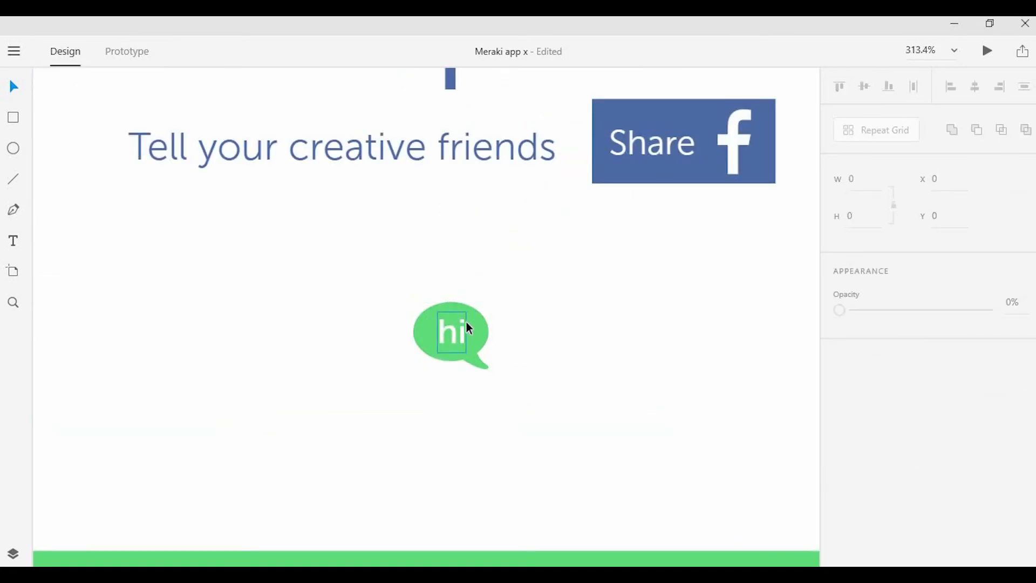
pyautogui.scroll(-3, 467, 322)
pyautogui.click(498, 198)
pyautogui.moveTo(498, 198); pyautogui.dragTo(508, 359)
# Change the caption below the speech bubble to "Say HELLO".
pyautogui.doubleClick(506, 354)
pyautogui.write('Say Hello')
pyautogui.press('BackSpace')
pyautogui.press('BackSpace')
pyautogui.press('BackSpace')
pyautogui.press('BackSpace')
pyautogui.write('ELLO')
pyautogui.press('Escape')
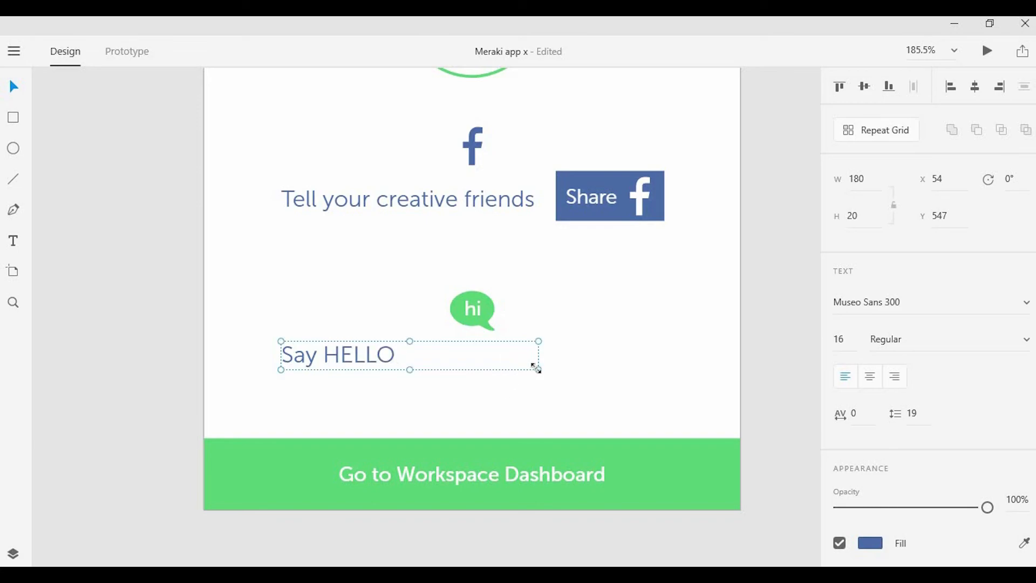
# Narrow the "Say HELLO" text box and draw a borderless green rectangle about 101 by 31 behind it.
pyautogui.scroll(5, 536, 369)
pyautogui.moveTo(543, 333); pyautogui.dragTo(136, 333)
pyautogui.scroll(-1, 186, 335)
pyautogui.scroll(1, 241, 232)
pyautogui.press('r')
pyautogui.moveTo(104, 278)
pyautogui.mouseDown()
pyautogui.moveTo(241, 232)
pyautogui.moveTo(395, 386)
pyautogui.moveTo(417, 390)
pyautogui.mouseUp()
pyautogui.press('v')
pyautogui.click(840, 419)
pyautogui.click(870, 383)
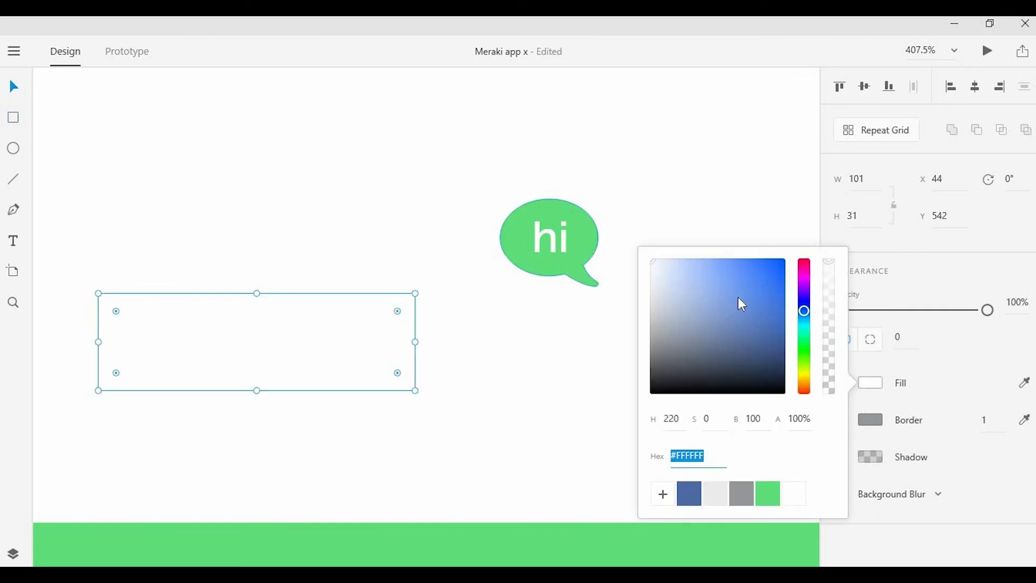
pyautogui.click(768, 492)
pyautogui.click(384, 368)
pyautogui.hotkey('ctrl', '[')
# Set the "Say HELLO" label to Museo Sans 500 with a white fill.
pyautogui.click(348, 348)
pyautogui.click(1028, 304)
pyautogui.click(904, 360)
pyautogui.click(871, 543)
pyautogui.moveTo(701, 350); pyautogui.dragTo(650, 311)
# Reduce the "Say HELLO" label to size 14 and fit its text box and the green rectangle closely together.
pyautogui.doubleClick(197, 338)
pyautogui.press('Escape')
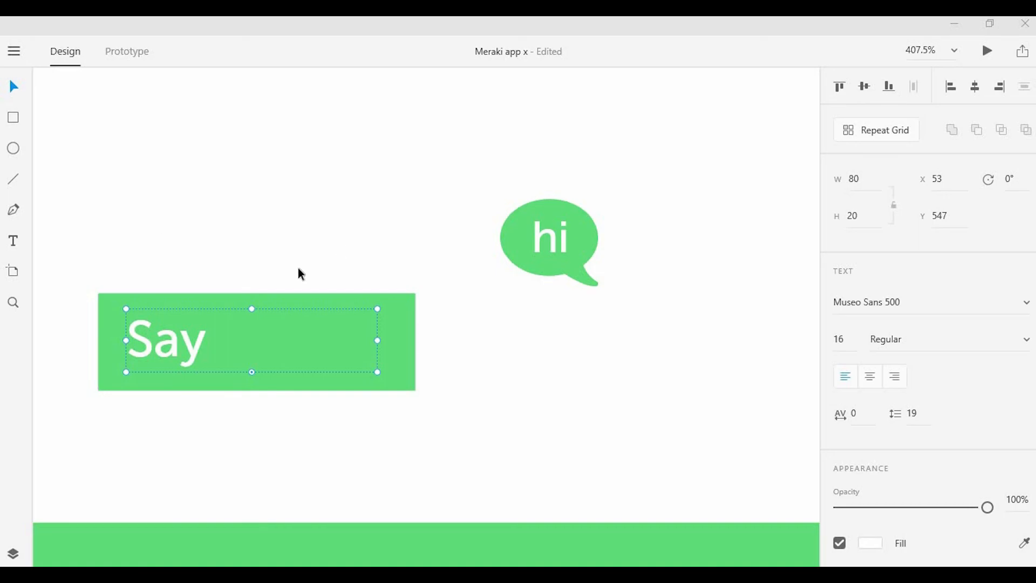
pyautogui.press('Return')
pyautogui.moveTo(287, 353); pyautogui.dragTo(308, 355)
pyautogui.moveTo(264, 382); pyautogui.dragTo(265, 354)
pyautogui.click(317, 274)
pyautogui.click(326, 256)
pyautogui.scroll(-3, 326, 262)
# Duplicate the "Say HELLO" label beside the green button and fill the copy with the saved green.
pyautogui.click(369, 309)
pyautogui.moveTo(379, 305); pyautogui.dragTo(564, 302)
pyautogui.click(340, 310)
pyautogui.scroll(7, 354, 317)
pyautogui.scroll(-4, 367, 315)
pyautogui.hscroll(-1, 287, 266)
pyautogui.click(444, 268)
pyautogui.click(870, 543)
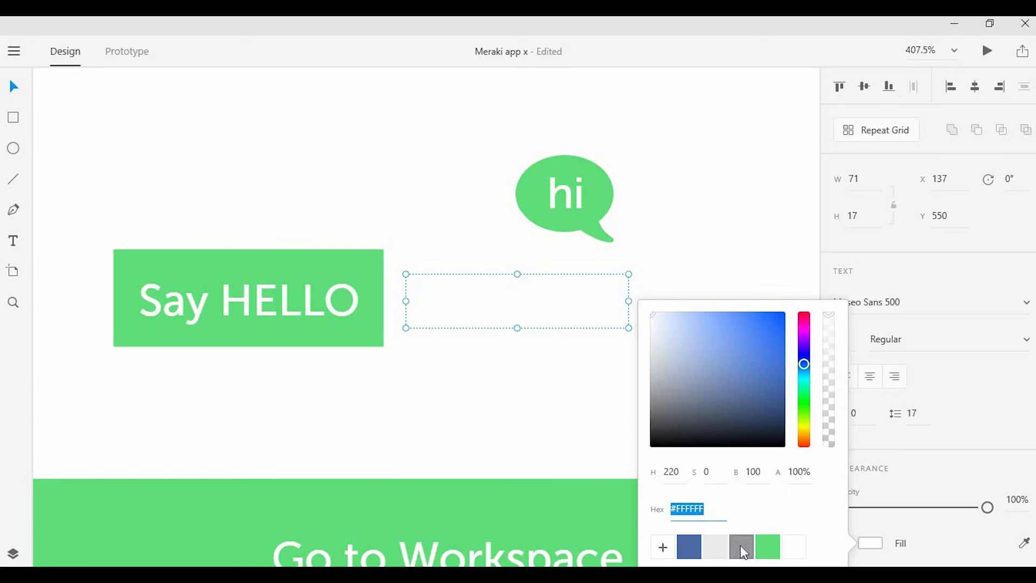
pyautogui.click(766, 545)
pyautogui.click(773, 379)
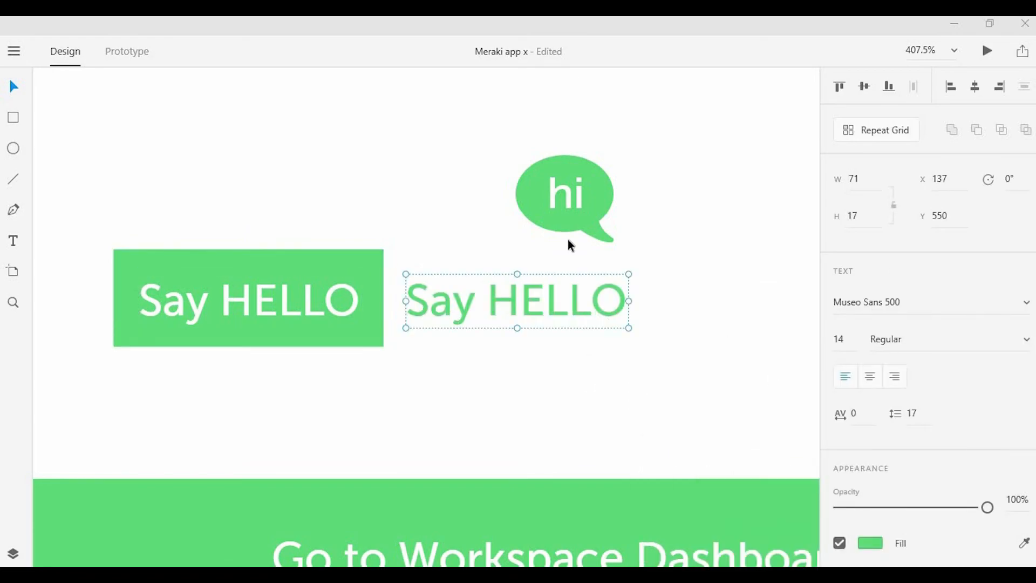
# Change the copied label to "to your creative mates" and widen its text box to 147 so it fits one line.
pyautogui.doubleClick(530, 312)
pyautogui.write('to your')
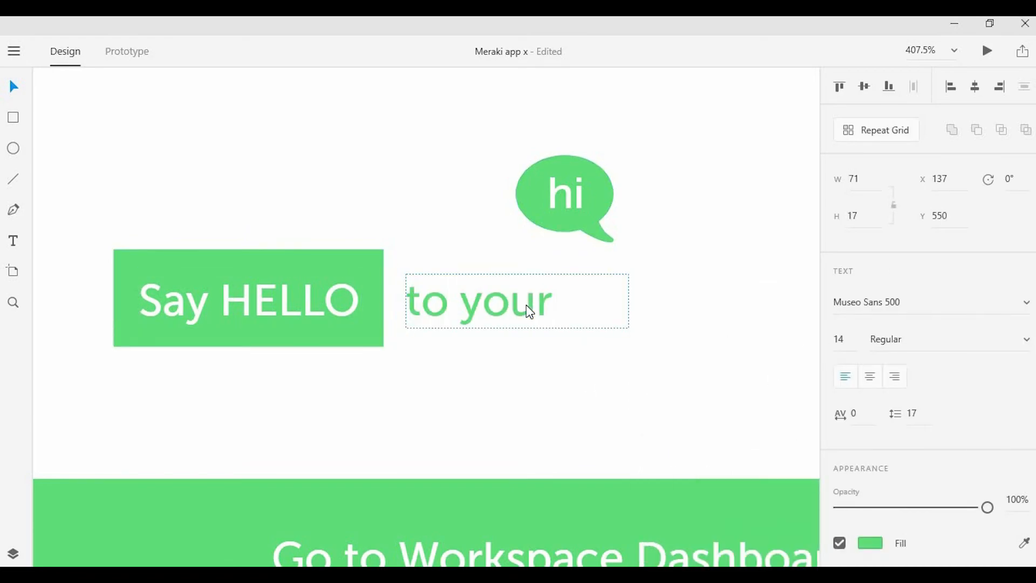
pyautogui.write(' creative mates')
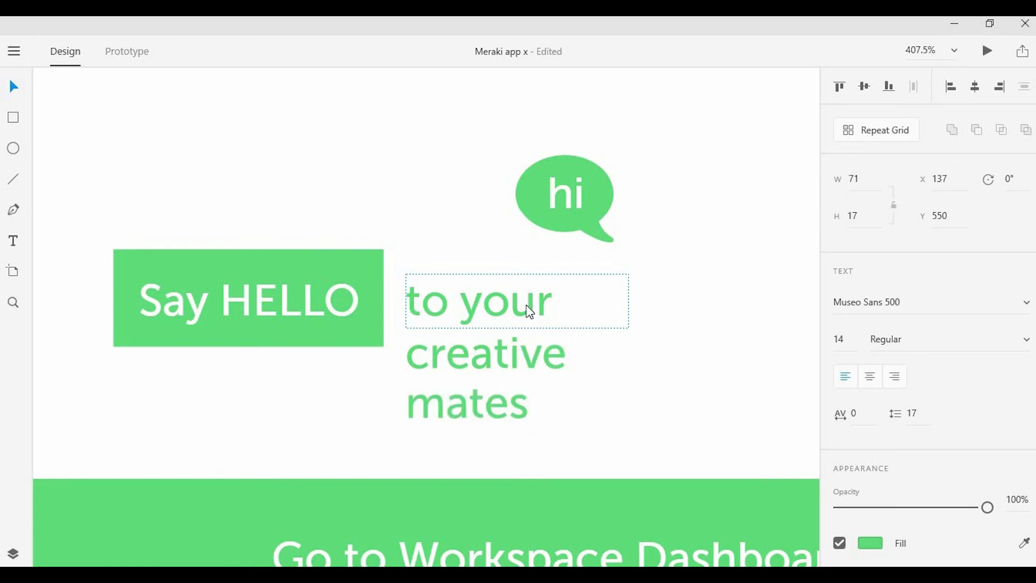
pyautogui.click(641, 400)
pyautogui.moveTo(629, 301); pyautogui.dragTo(846, 312)
pyautogui.hscroll(4, 708, 401)
pyautogui.moveTo(656, 309); pyautogui.dragTo(670, 309)
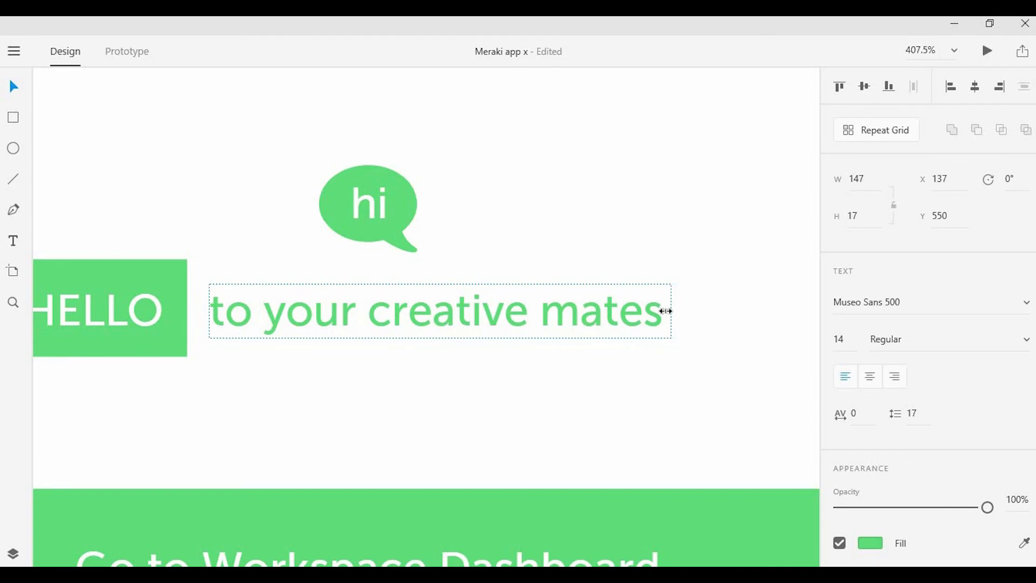
# Shift the "Say HELLO" button and its caption together toward the artboard's left edge, at X 27.
pyautogui.scroll(-5, 472, 332)
pyautogui.press('Escape')
pyautogui.scroll(3, 356, 319)
pyautogui.scroll(-3, 355, 318)
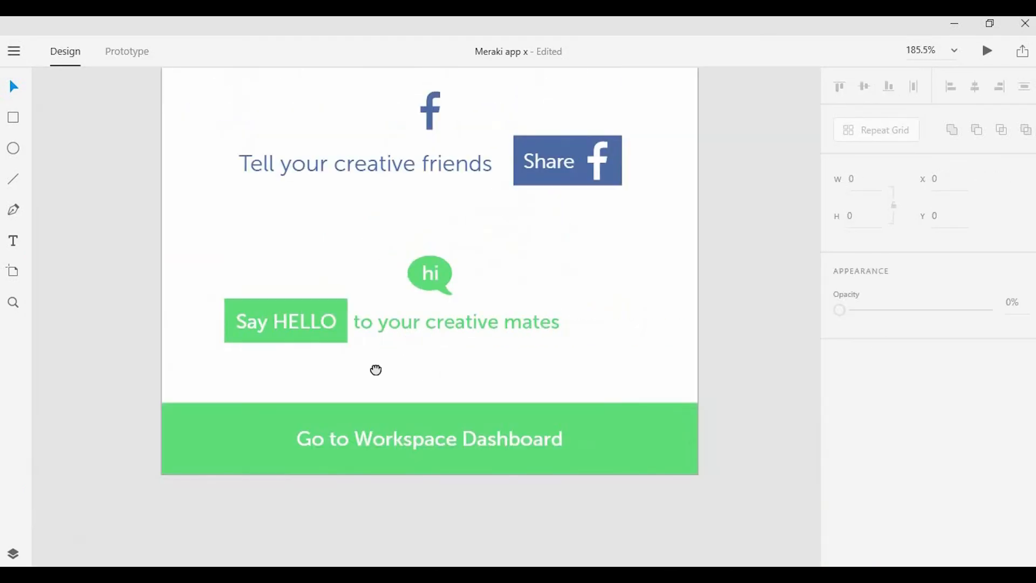
pyautogui.moveTo(375, 370); pyautogui.dragTo(222, 371)
pyautogui.click(332, 325)
pyautogui.moveTo(332, 326); pyautogui.dragTo(422, 335)
pyautogui.moveTo(289, 286); pyautogui.dragTo(307, 333)
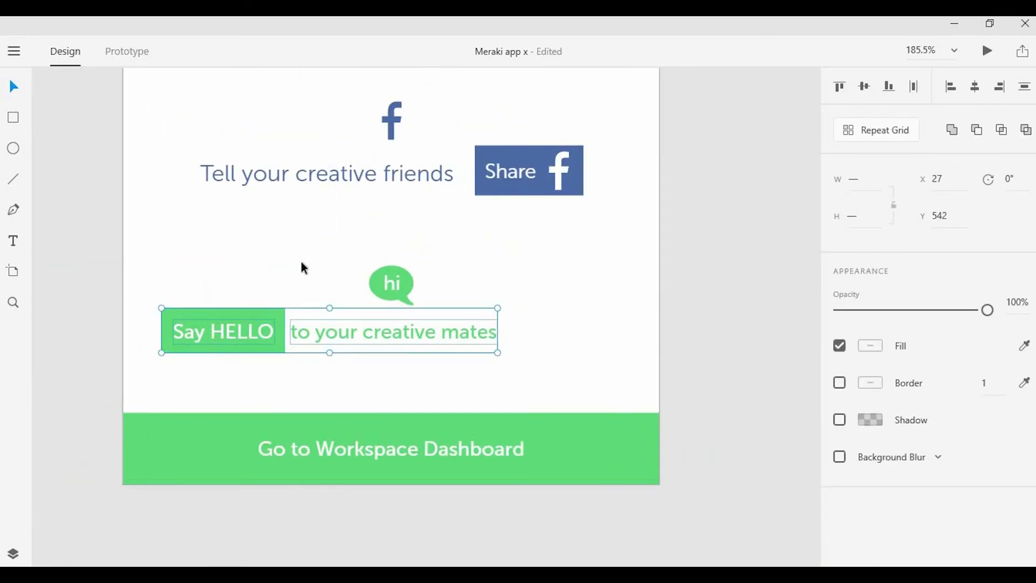
pyautogui.click(302, 261)
# Copy the four small round avatars from the Meet the Creatives artboard onto the welcome screen.
pyautogui.scroll(-3, 562, 323)
pyautogui.moveTo(477, 356); pyautogui.dragTo(569, 434)
pyautogui.scroll(-1, 570, 434)
pyautogui.click(101, 209)
pyautogui.moveTo(103, 209)
pyautogui.mouseDown()
pyautogui.moveTo(128, 190)
pyautogui.moveTo(87, 203)
pyautogui.mouseUp()
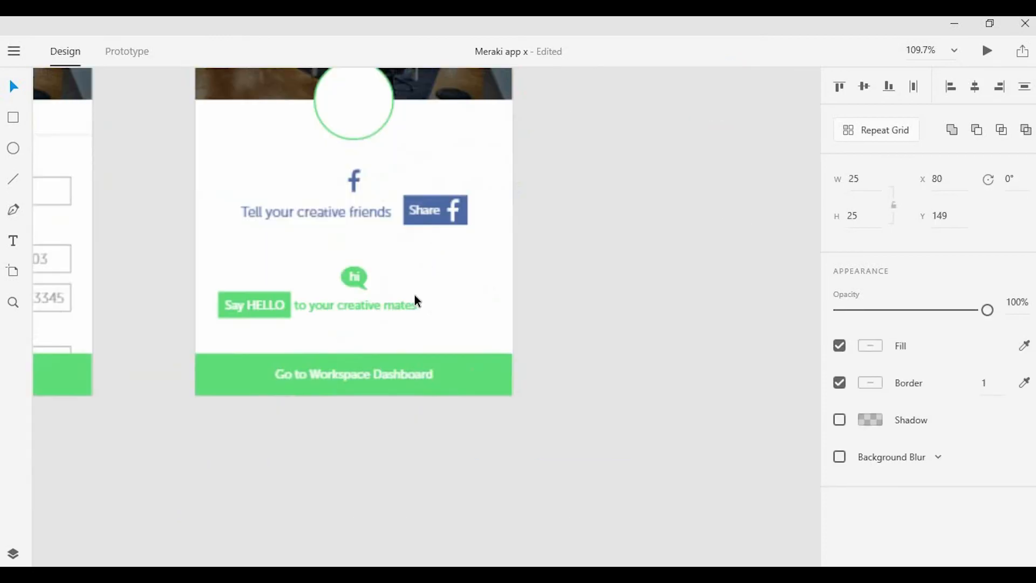
pyautogui.scroll(3, 414, 295)
pyautogui.moveTo(431, 352); pyautogui.dragTo(430, 359)
pyautogui.moveTo(391, 156); pyautogui.dragTo(565, 507)
# Move the pasted avatars closer together and bring them toward the "to your creative mates" caption.
pyautogui.scroll(4, 502, 534)
pyautogui.moveTo(403, 435); pyautogui.dragTo(388, 412)
pyautogui.click(407, 471)
pyautogui.moveTo(515, 415); pyautogui.dragTo(456, 416)
pyautogui.moveTo(665, 407); pyautogui.dragTo(540, 408)
pyautogui.moveTo(800, 407); pyautogui.dragTo(609, 413)
pyautogui.scroll(-4, 432, 439)
pyautogui.moveTo(591, 324); pyautogui.dragTo(434, 279)
pyautogui.moveTo(481, 247); pyautogui.dragTo(415, 280)
# Scale the four avatars down to about 19.88, place them beside the caption and remove their borders.
pyautogui.hotkey('ctrl', 'g')
pyautogui.click(583, 324)
pyautogui.scroll(-1, 583, 328)
pyautogui.click(526, 329)
pyautogui.click(545, 301)
pyautogui.scroll(2, 727, 342)
pyautogui.moveTo(727, 342); pyautogui.dragTo(535, 328)
pyautogui.moveTo(337, 269); pyautogui.dragTo(591, 324)
pyautogui.moveTo(610, 285); pyautogui.dragTo(550, 295)
pyautogui.moveTo(338, 310); pyautogui.dragTo(324, 308)
pyautogui.click(840, 384)
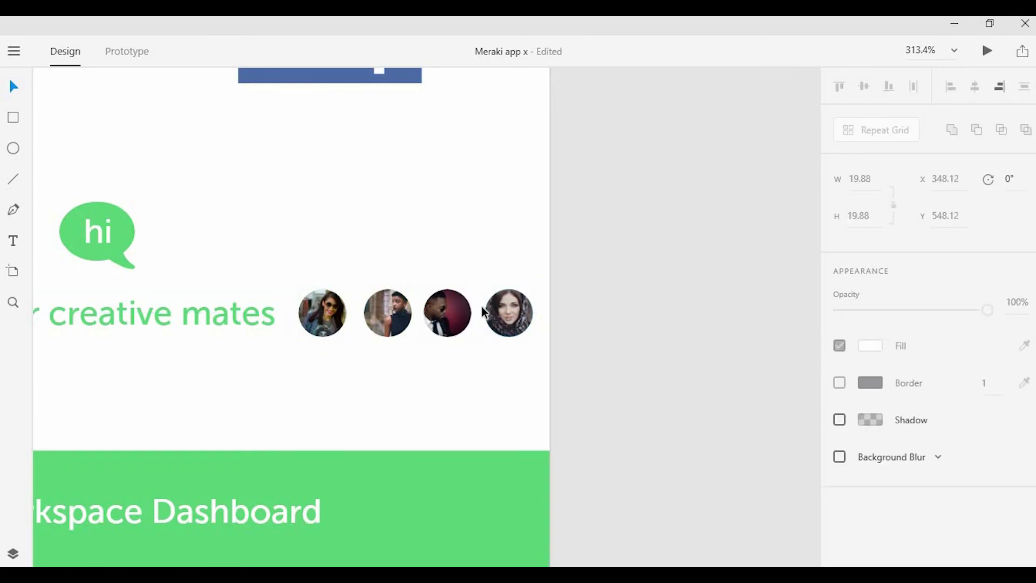
# Reposition the four avatars so they sit in an evenly spaced row after the caption.
pyautogui.moveTo(350, 261); pyautogui.dragTo(685, 283)
pyautogui.scroll(-2, 685, 283)
pyautogui.moveTo(466, 281); pyautogui.dragTo(405, 324)
pyautogui.moveTo(467, 318); pyautogui.dragTo(413, 319)
pyautogui.click(637, 348)
pyautogui.scroll(1, 761, 348)
pyautogui.scroll(4, 778, 352)
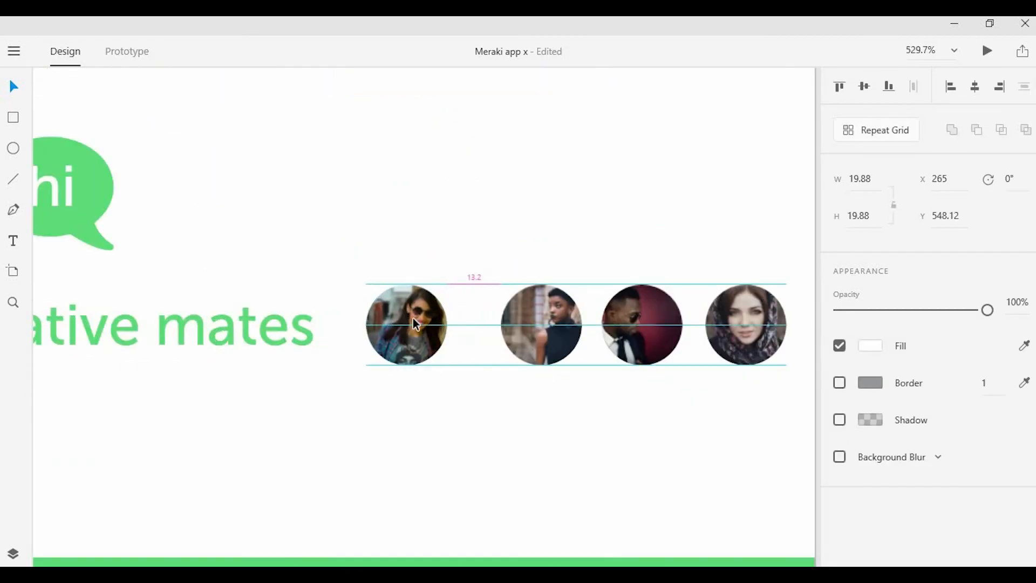
pyautogui.moveTo(547, 332); pyautogui.dragTo(526, 332)
pyautogui.moveTo(629, 330); pyautogui.dragTo(619, 330)
pyautogui.moveTo(720, 322); pyautogui.dragTo(589, 308)
pyautogui.moveTo(597, 313); pyautogui.dragTo(601, 313)
pyautogui.click(517, 223)
pyautogui.scroll(-4, 516, 223)
# Fill the large green-bordered profile circle with the black-and-white portrait photo.
pyautogui.scroll(-2, 389, 212)
pyautogui.moveTo(351, 203); pyautogui.dragTo(382, 388)
pyautogui.click(361, 227)
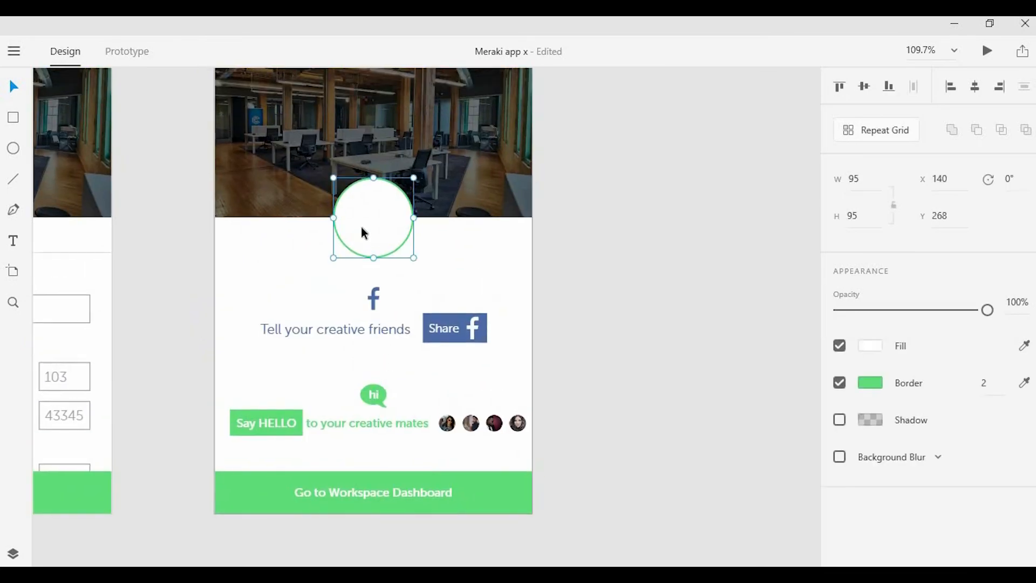
pyautogui.moveTo(138, 258); pyautogui.dragTo(373, 221)
pyautogui.click(516, 252)
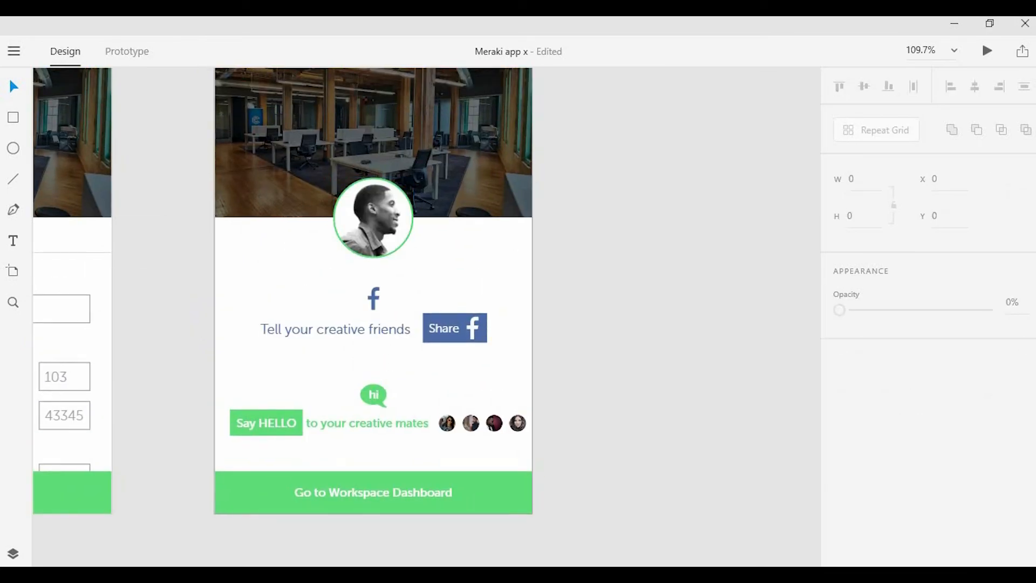
# Duplicate the "Welcome to Ward 4!" title onto the office photo, bring it to the front and change it to "Ward 4".
pyautogui.scroll(2, 559, 250)
pyautogui.click(416, 142)
pyautogui.keyDown('alt'); pyautogui.moveTo(416, 143); pyautogui.dragTo(413, 232); pyautogui.keyUp('alt')
pyautogui.hotkey('ctrl', 'shift', ']')
pyautogui.doubleClick(413, 232)
pyautogui.write('Ward 4')
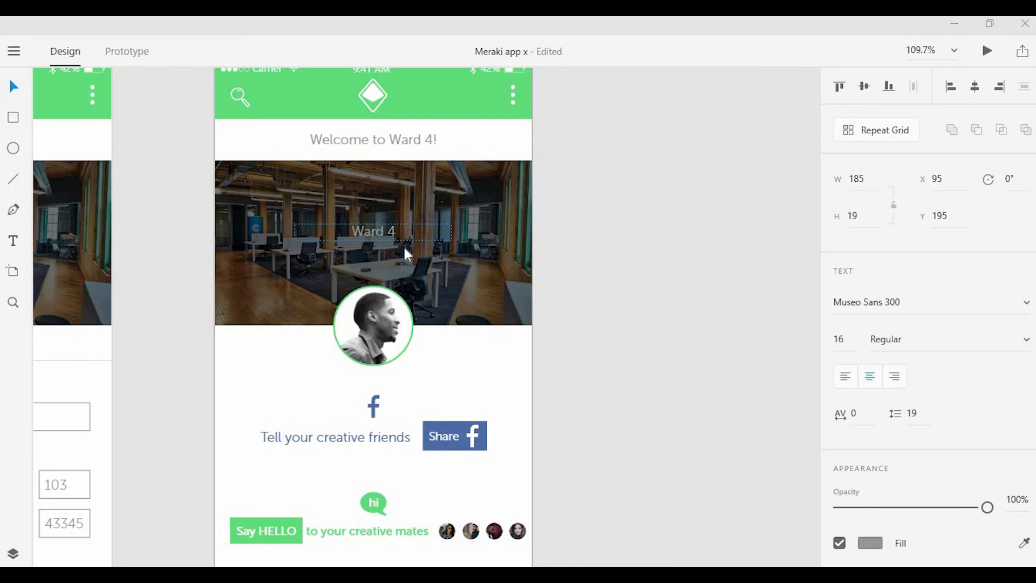
pyautogui.press('Escape')
# Set the "Ward 4" label on the photo to Museo Sans 700 with a white fill.
pyautogui.scroll(2, 377, 255)
pyautogui.click(1006, 307)
pyautogui.click(1022, 307)
pyautogui.click(915, 393)
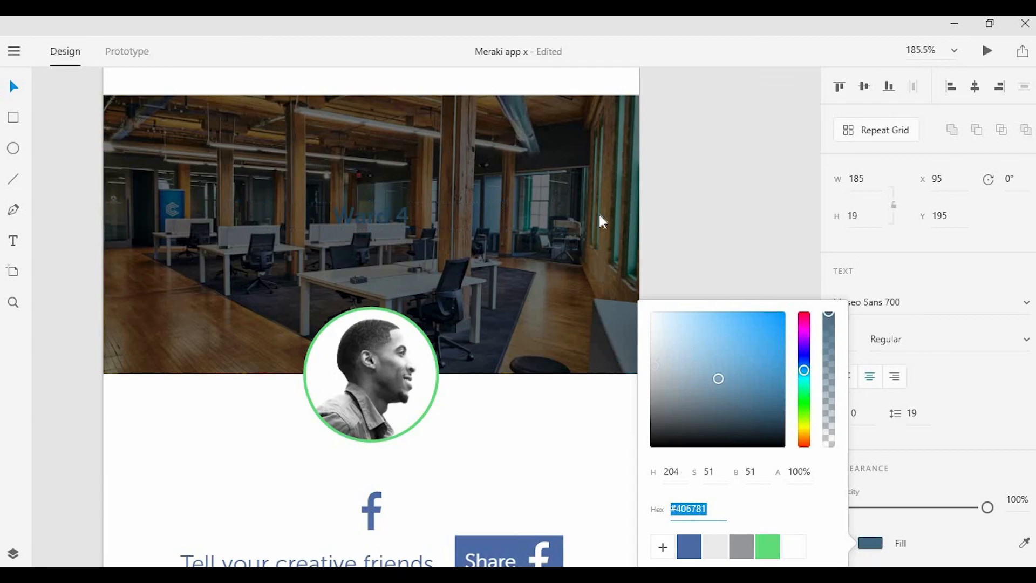
pyautogui.click(627, 163)
# Examine the completed welcome screen alongside the full set of artboards.
pyautogui.scroll(-6, 640, 161)
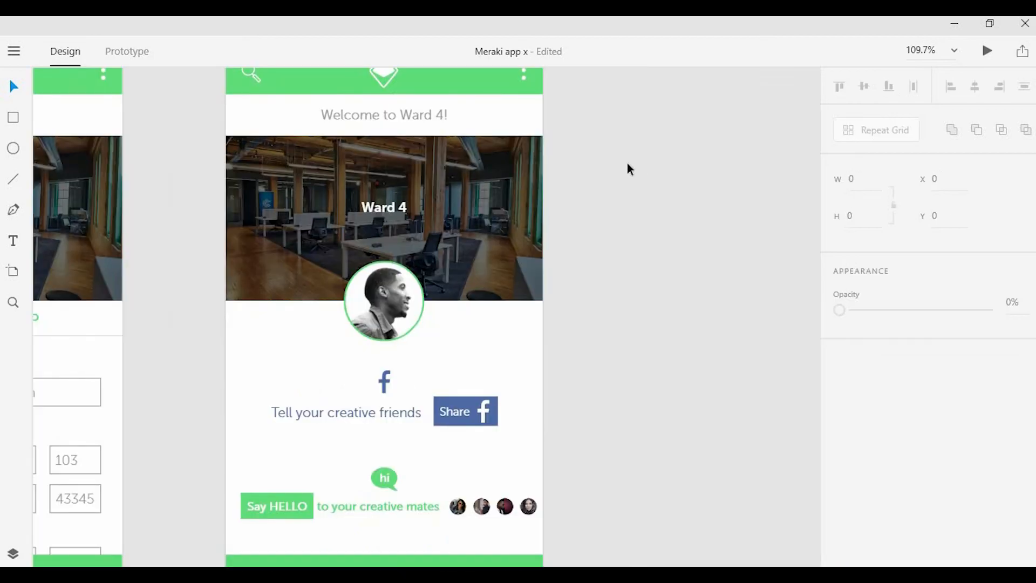
pyautogui.scroll(-3, 615, 135)
pyautogui.moveTo(412, 115); pyautogui.dragTo(532, 271)
pyautogui.scroll(-5, 533, 271)
pyautogui.moveTo(325, 218); pyautogui.dragTo(432, 228)
pyautogui.scroll(1, 450, 227)
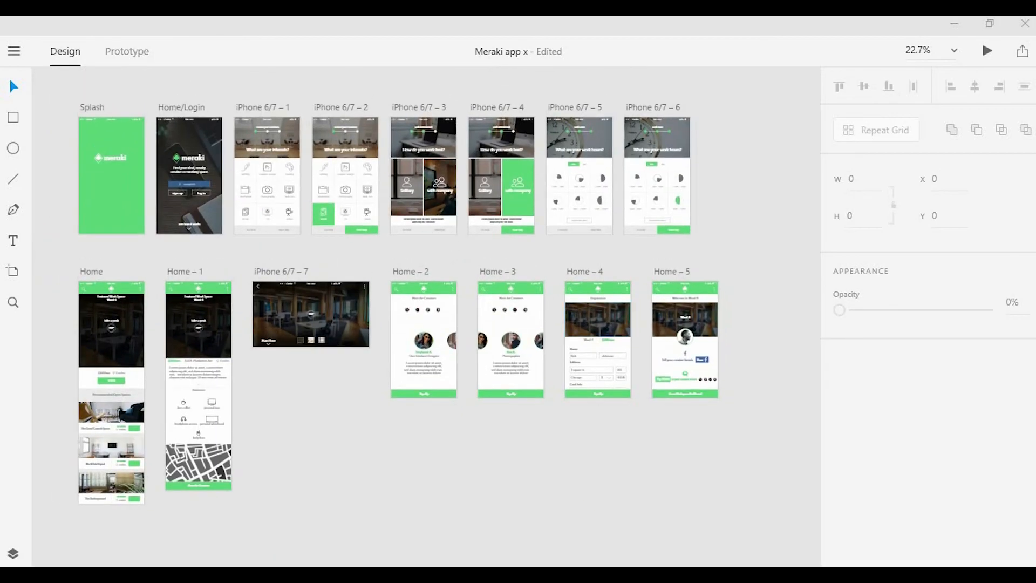
pyautogui.scroll(4, 646, 323)
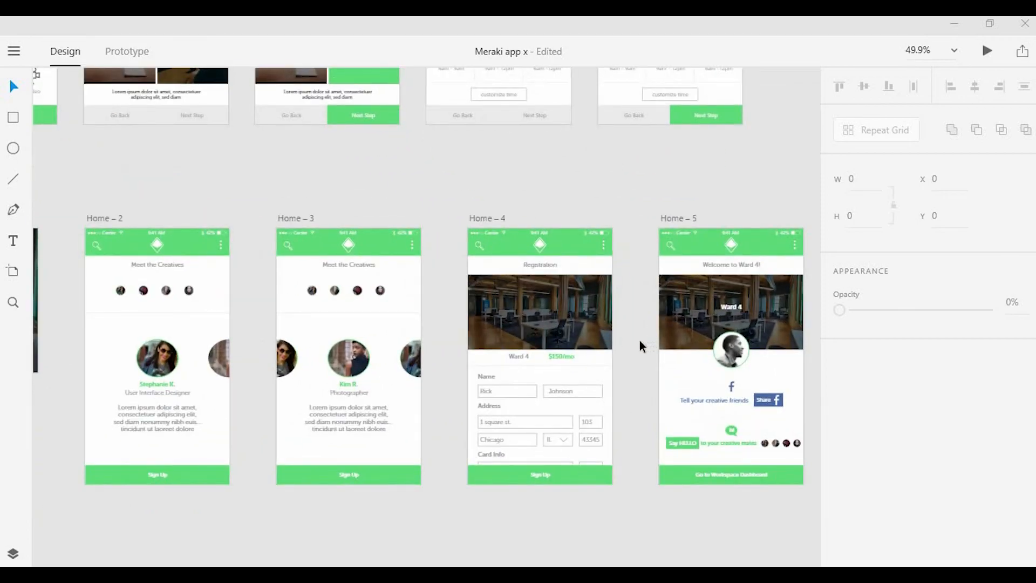
pyautogui.moveTo(610, 347); pyautogui.dragTo(524, 300)
pyautogui.hotkey('ctrl', 'z')
pyautogui.click(635, 326)
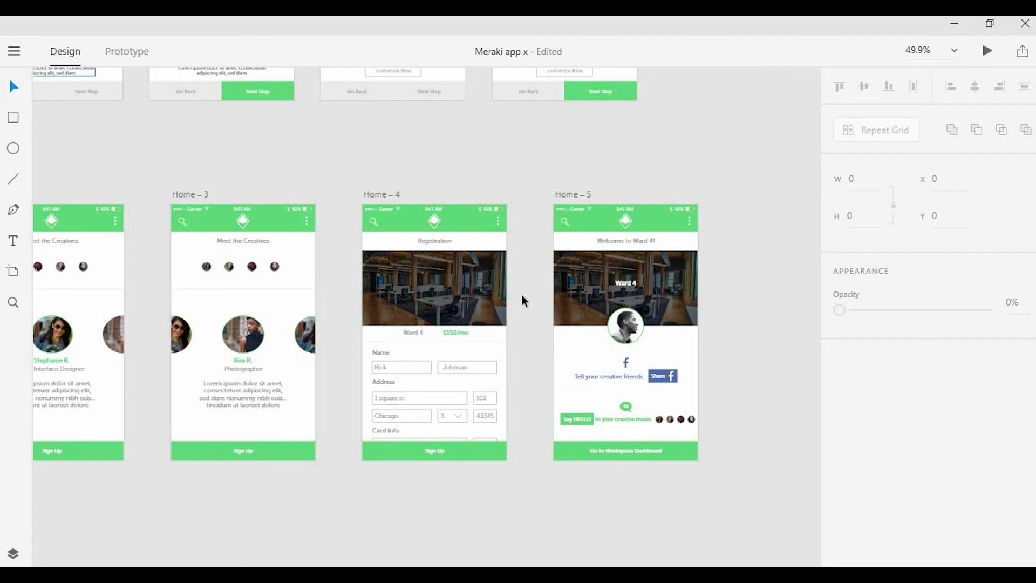
pyautogui.scroll(-9, 522, 296)
pyautogui.moveTo(246, 192); pyautogui.dragTo(417, 283)
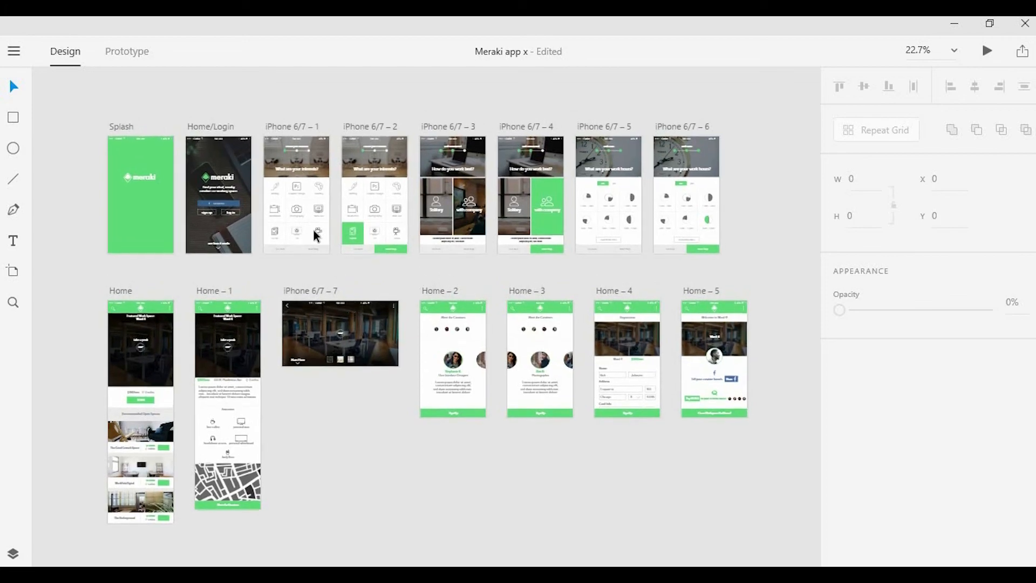
# Switch to Prototype mode and link the Splash artboard to Home/Login with a Dissolve transition.
pyautogui.click(112, 60)
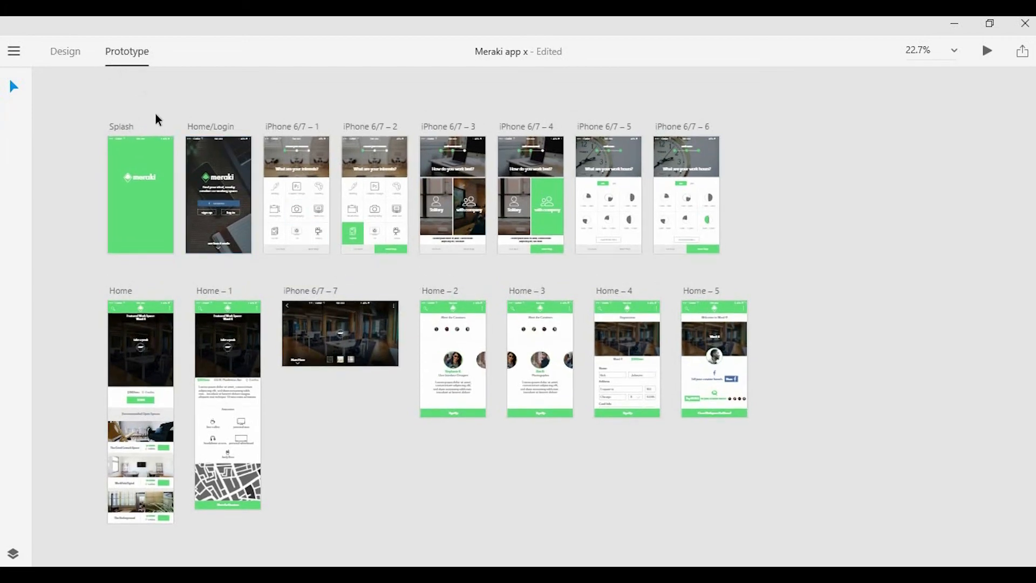
pyautogui.scroll(5, 159, 129)
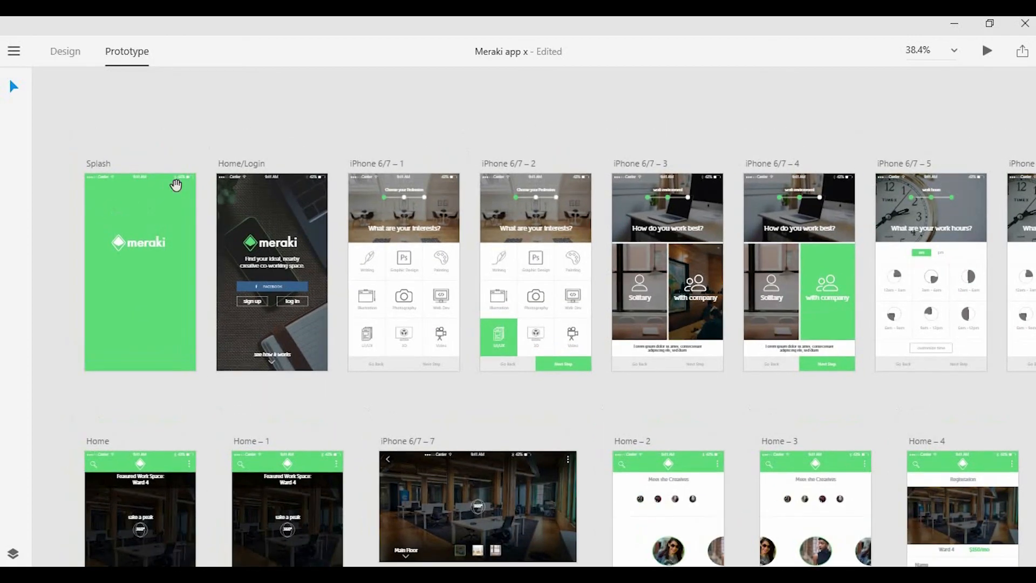
pyautogui.click(171, 242)
pyautogui.scroll(3, 227, 270)
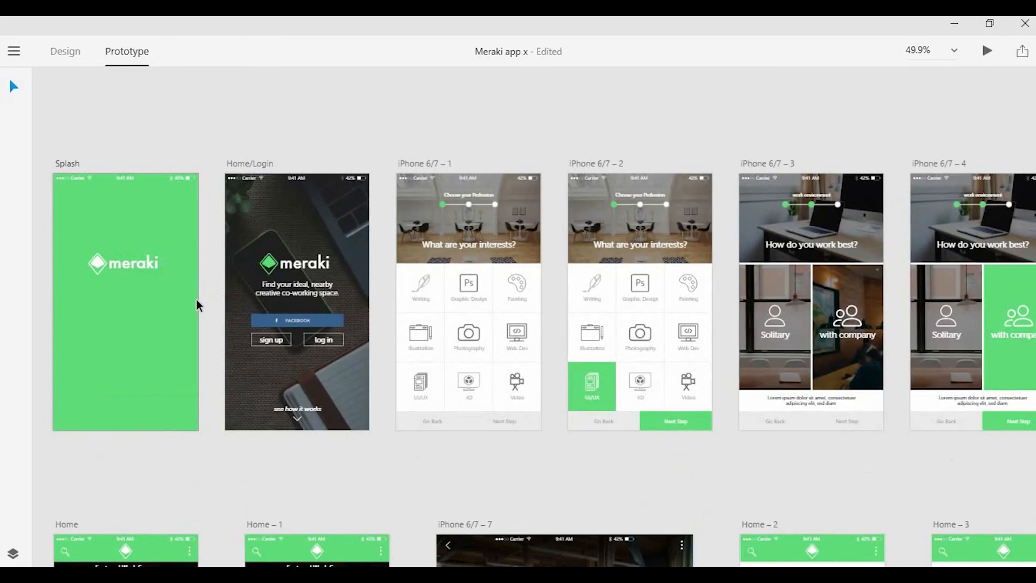
pyautogui.click(206, 285)
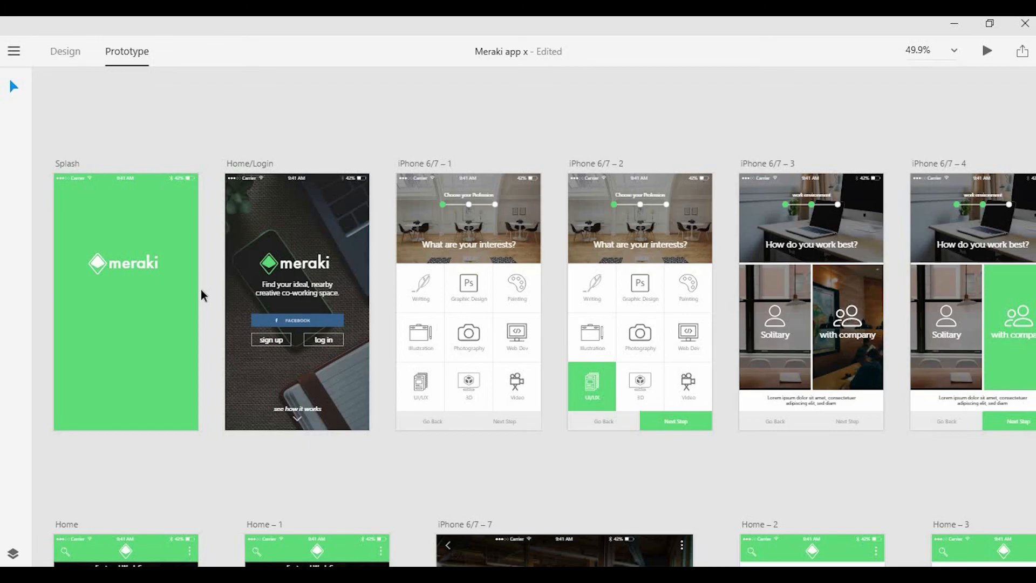
pyautogui.click(193, 300)
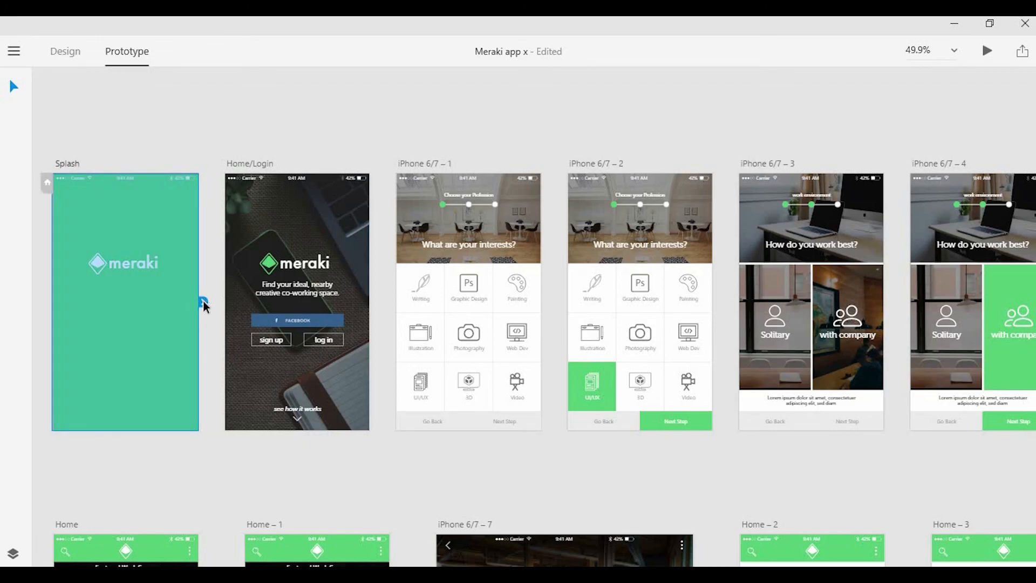
pyautogui.moveTo(223, 321); pyautogui.dragTo(254, 298)
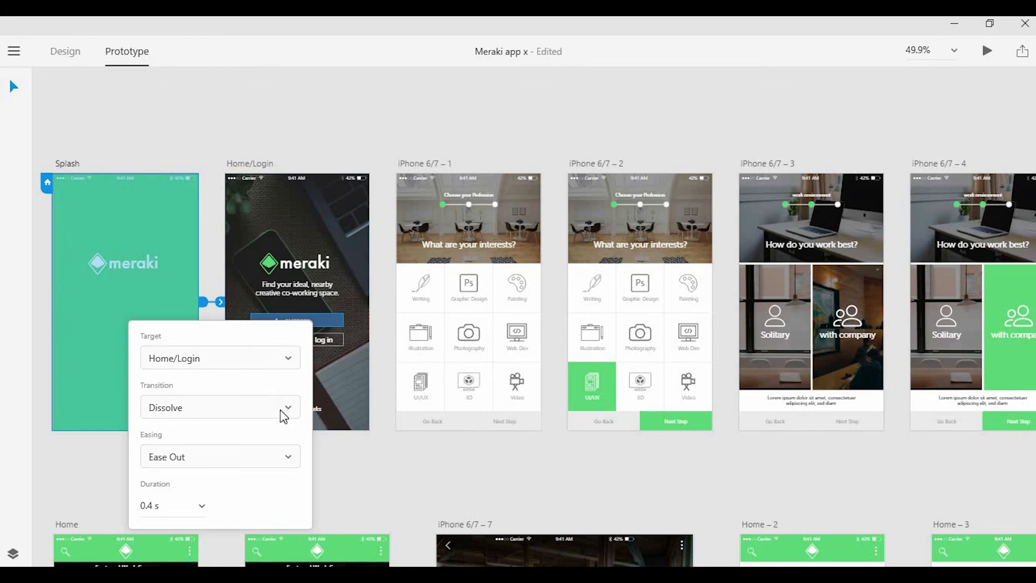
# Set the Splash to Home/Login transition's duration to 0.2 s.
pyautogui.click(203, 513)
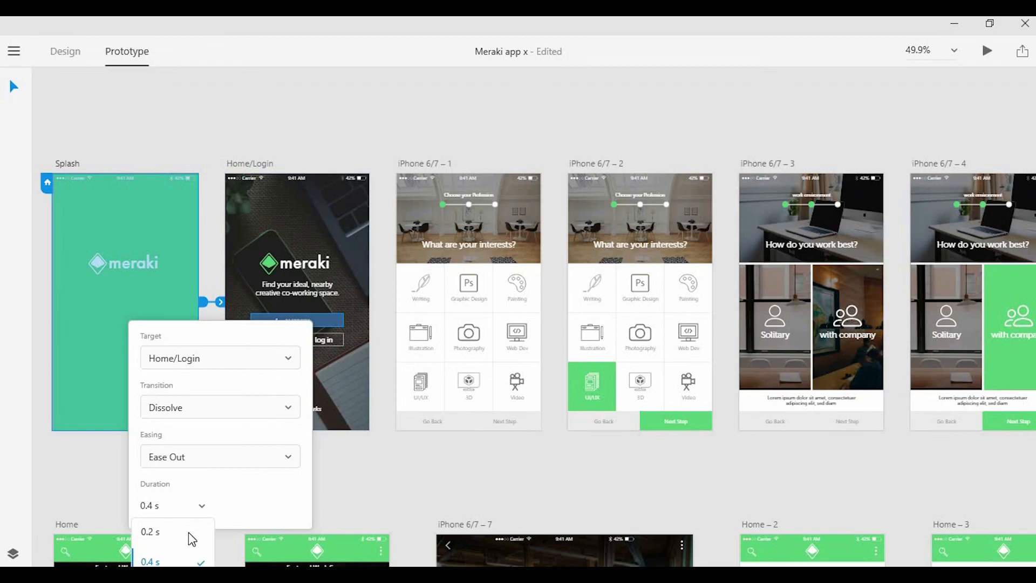
pyautogui.click(197, 528)
pyautogui.click(204, 506)
pyautogui.click(358, 461)
# Link the Facebook button on Home/Login to the iPhone 6/7 – 1 artboard with a Slide Left transition.
pyautogui.click(357, 249)
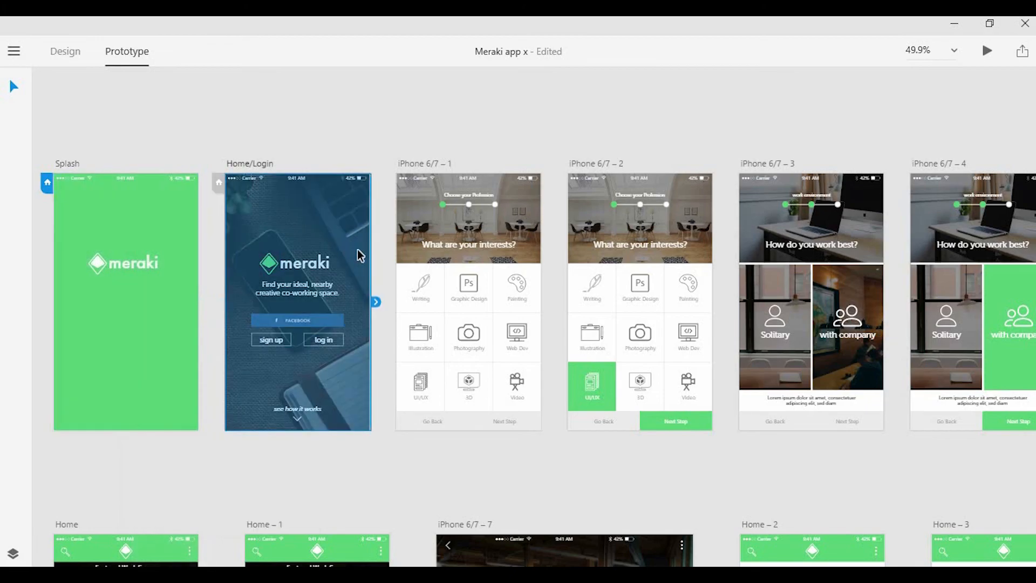
pyautogui.moveTo(381, 312); pyautogui.dragTo(245, 284)
pyautogui.scroll(2, 245, 284)
pyautogui.hscroll(-1, 248, 294)
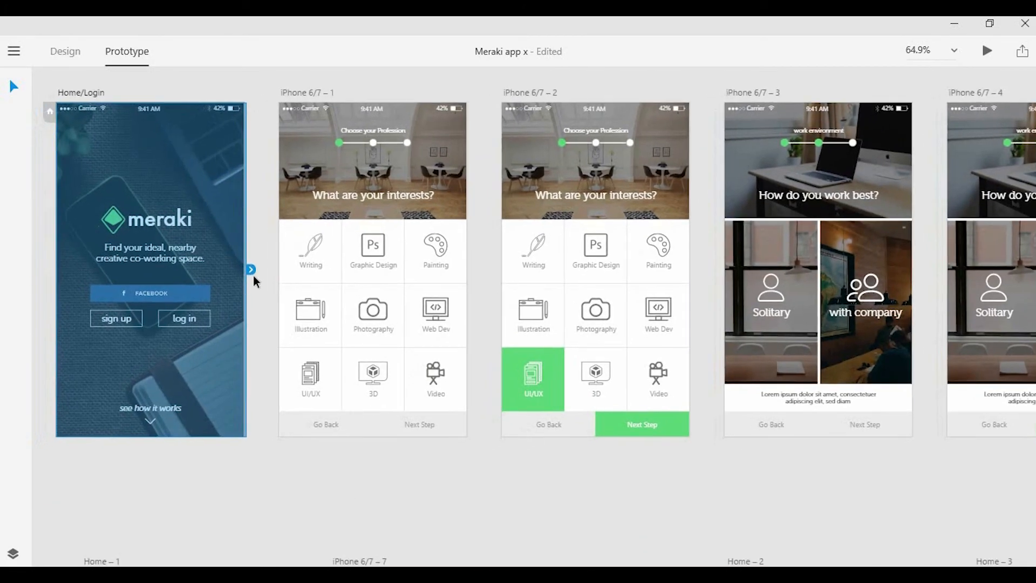
pyautogui.click(260, 286)
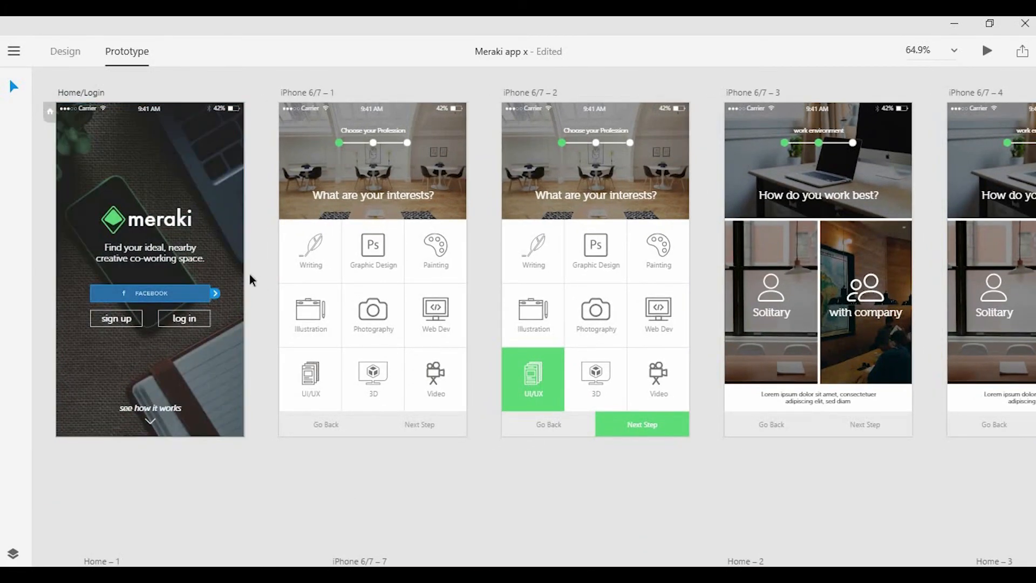
pyautogui.moveTo(216, 293); pyautogui.dragTo(363, 269)
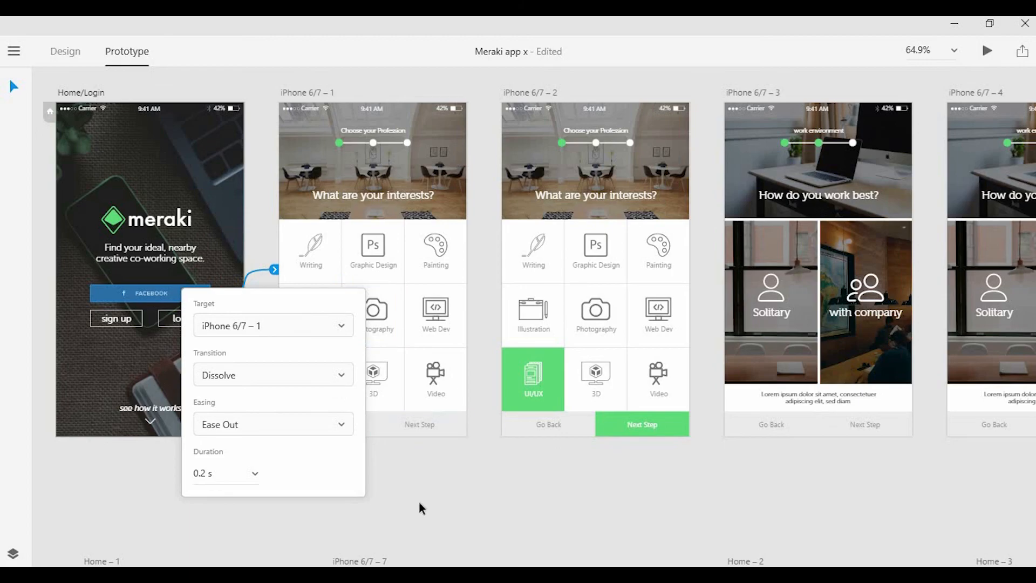
pyautogui.click(344, 378)
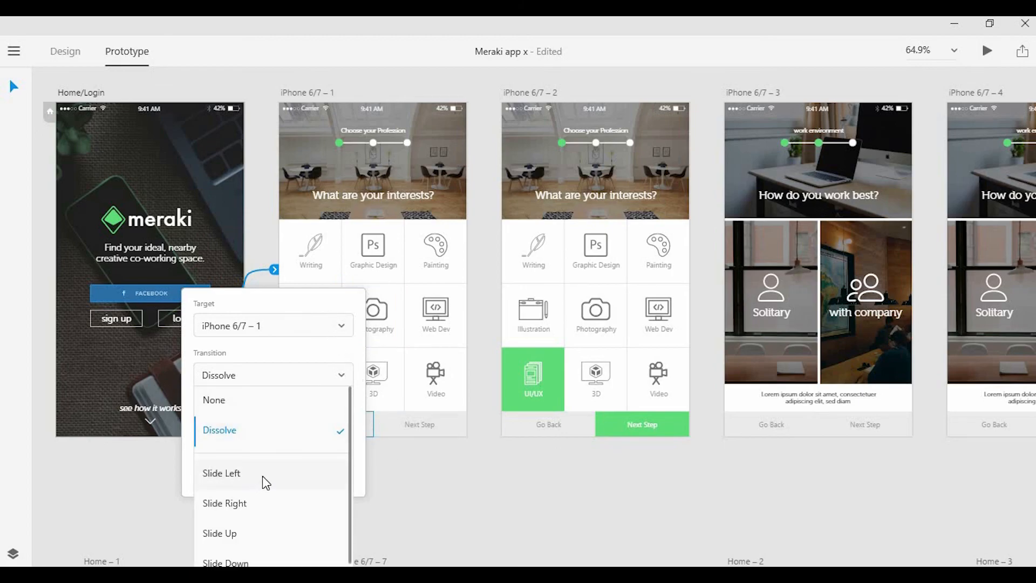
pyautogui.click(262, 478)
pyautogui.click(377, 472)
# Link the UI/UX tile on the iPhone 6/7 – 1 artboard to the iPhone 6/7 – 2 artboard.
pyautogui.click(347, 295)
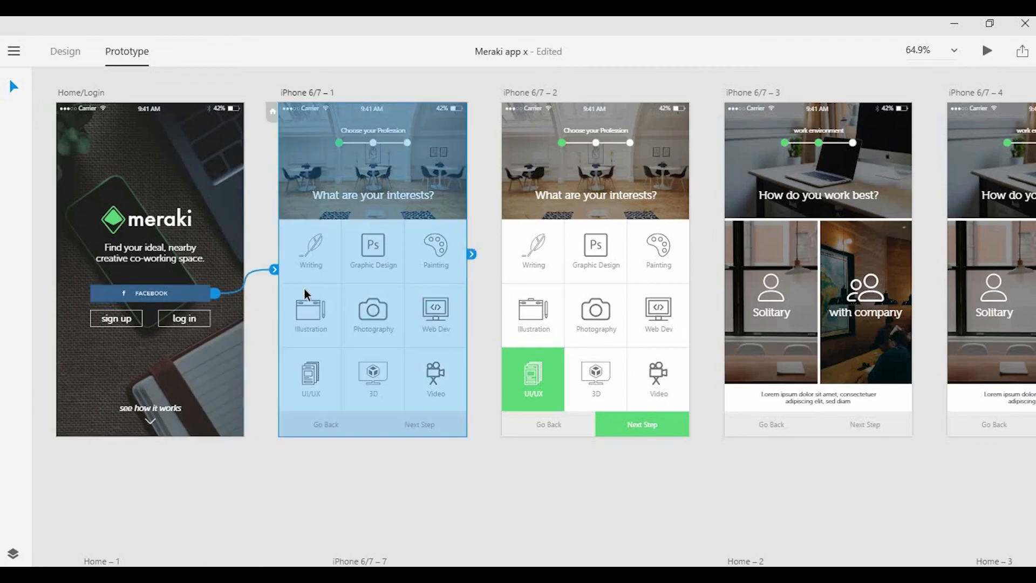
pyautogui.click(447, 322)
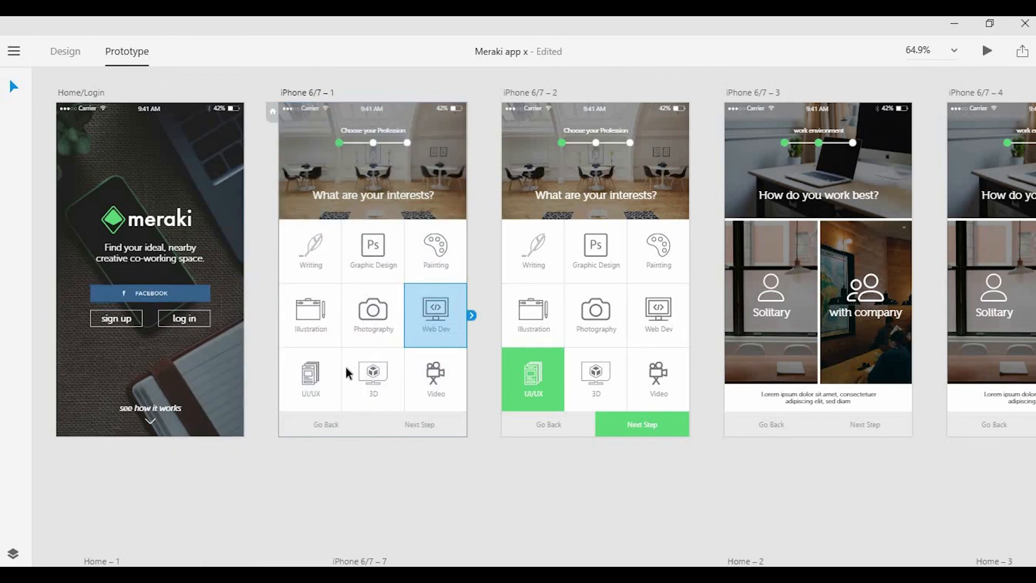
pyautogui.click(330, 368)
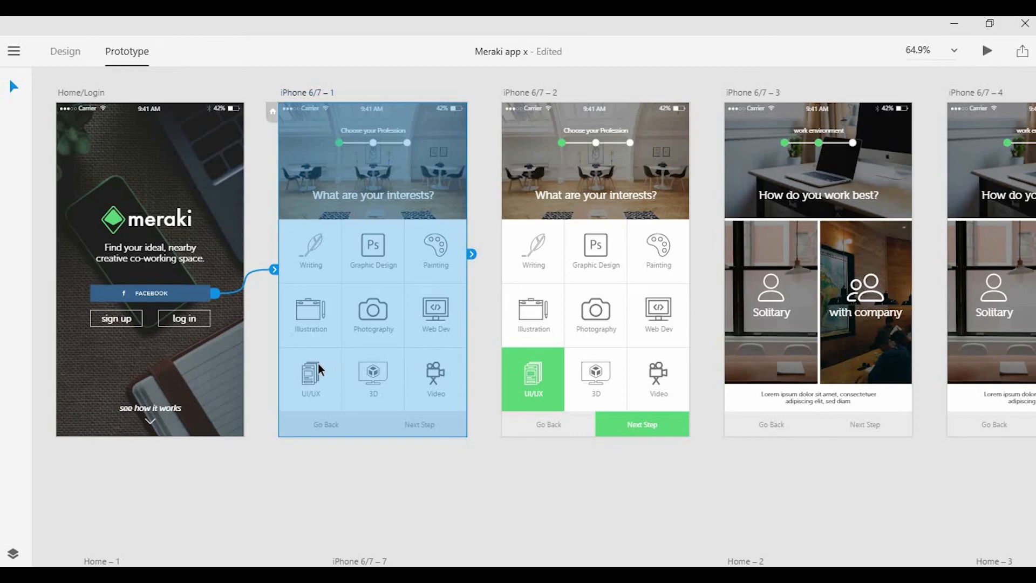
pyautogui.click(320, 365)
pyautogui.moveTo(350, 381); pyautogui.dragTo(531, 377)
pyautogui.click(362, 493)
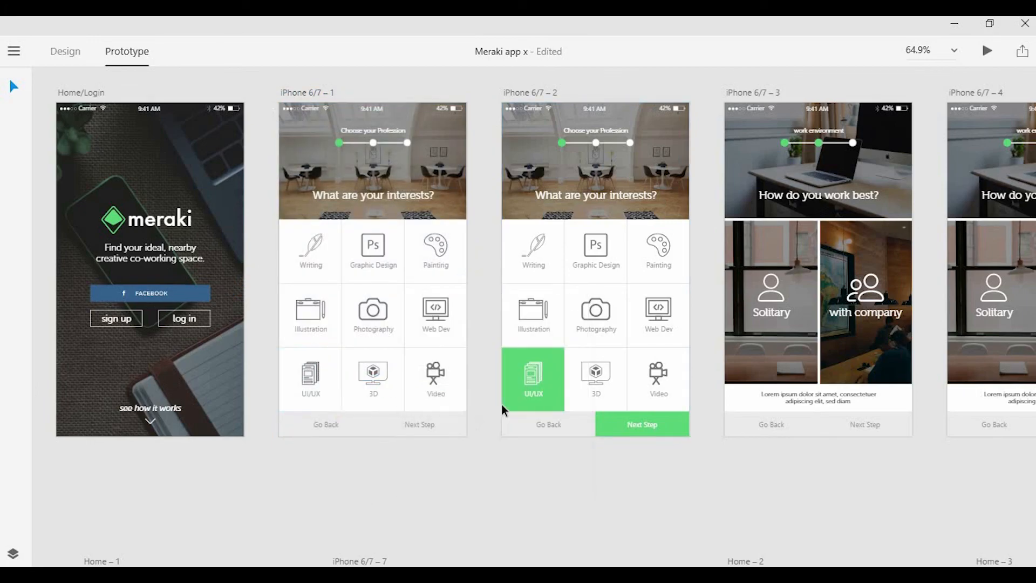
pyautogui.hscroll(3, 470, 396)
pyautogui.click(420, 440)
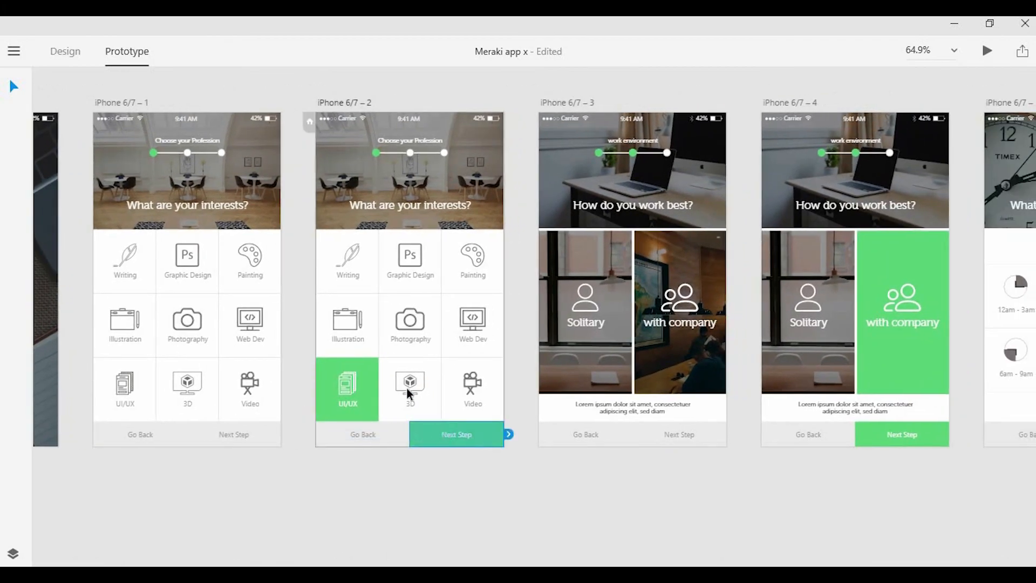
pyautogui.click(246, 303)
pyautogui.click(305, 321)
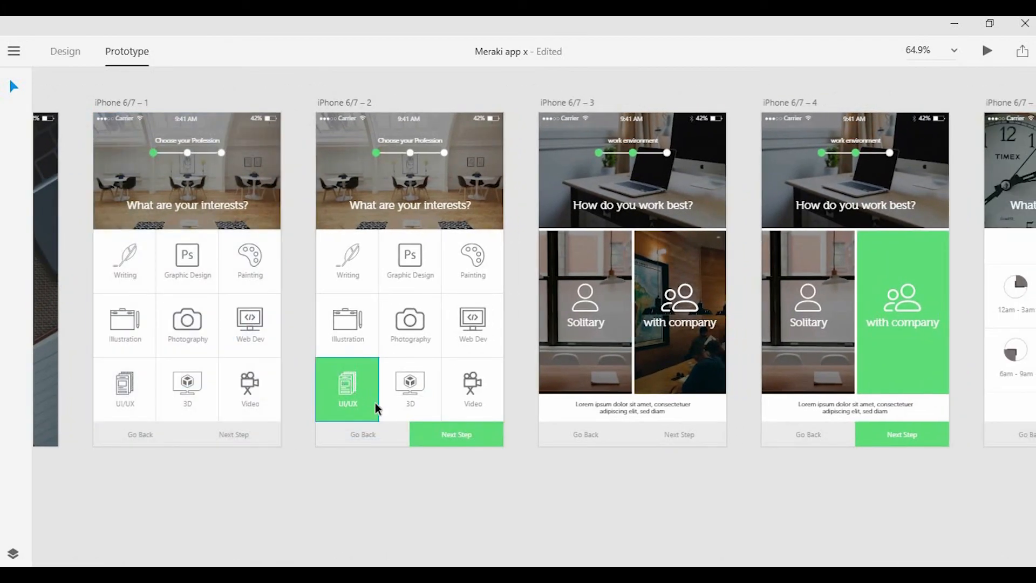
pyautogui.click(350, 442)
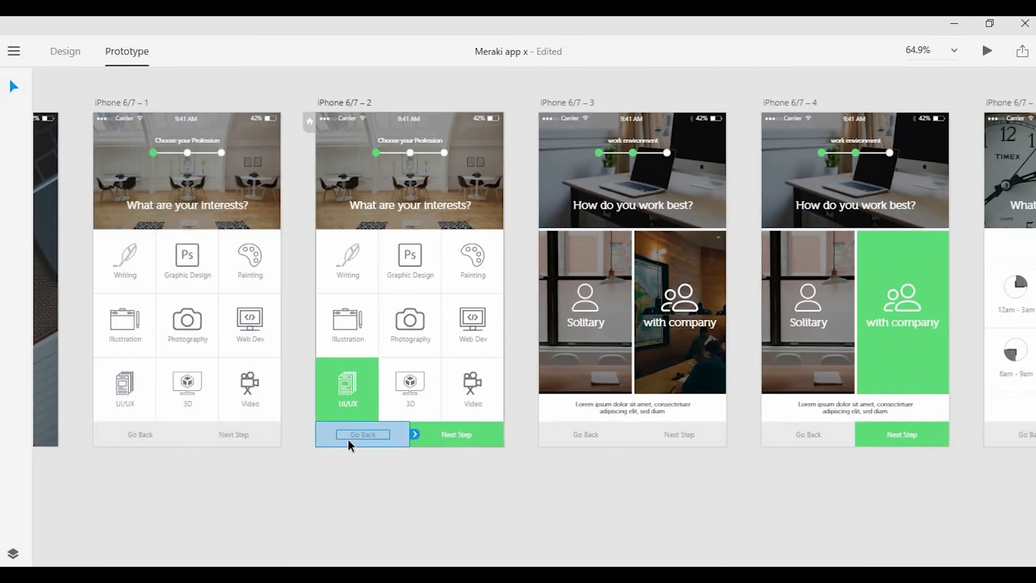
pyautogui.click(280, 465)
pyautogui.moveTo(187, 437); pyautogui.dragTo(182, 437)
pyautogui.click(177, 433)
pyautogui.click(166, 471)
pyautogui.hotkey('ctrl', 'z')
# Link the Go Back button on the iPhone 6/7 – 1 artboard to the Home/Login artboard.
pyautogui.click(162, 440)
pyautogui.moveTo(270, 472); pyautogui.dragTo(429, 466)
pyautogui.moveTo(351, 430); pyautogui.dragTo(205, 421)
pyautogui.click(404, 471)
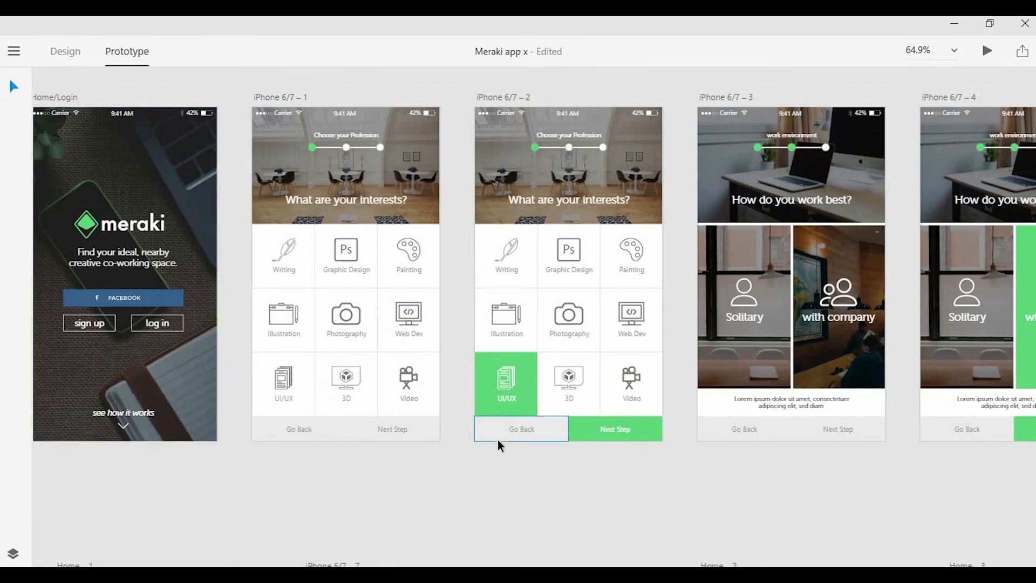
# Link the Go Back button on the iPhone 6/7 – 2 artboard to the iPhone 6/7 – 1 artboard.
pyautogui.click(498, 439)
pyautogui.moveTo(571, 430); pyautogui.dragTo(377, 346)
pyautogui.click(624, 475)
# Link the Next Step button on the iPhone 6/7 – 2 artboard to the iPhone 6/7 – 3 artboard.
pyautogui.moveTo(625, 477); pyautogui.dragTo(419, 498)
pyautogui.click(405, 460)
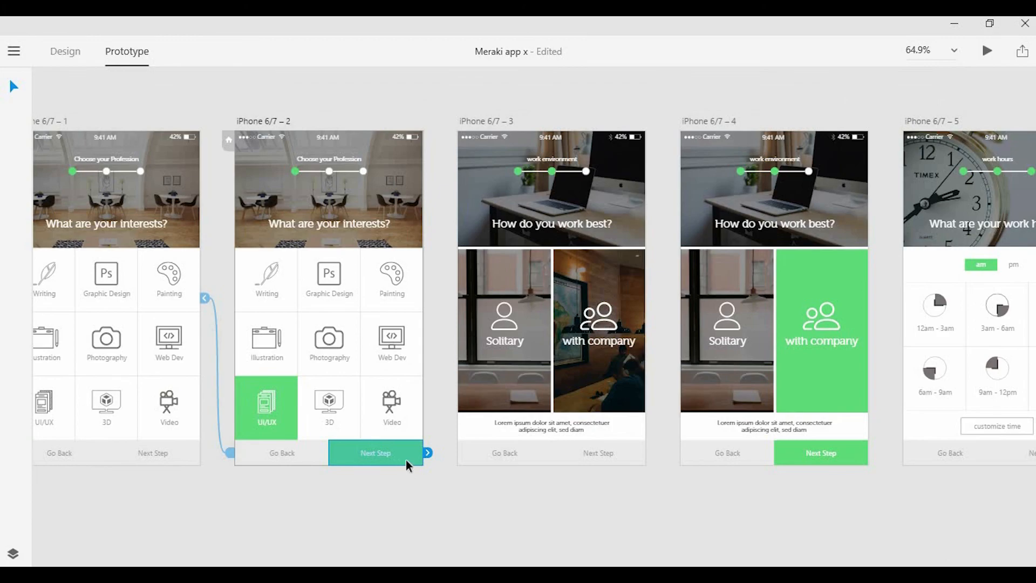
pyautogui.click(404, 424)
pyautogui.click(288, 415)
pyautogui.click(425, 462)
pyautogui.click(411, 458)
pyautogui.moveTo(426, 453); pyautogui.dragTo(521, 402)
pyautogui.click(572, 497)
pyautogui.click(517, 384)
pyautogui.hscroll(5, 517, 384)
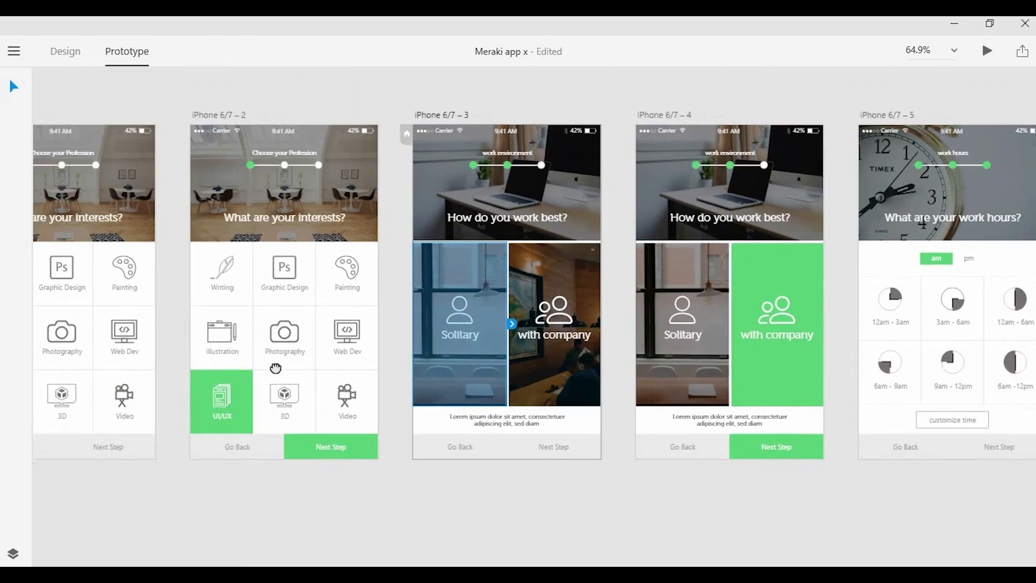
pyautogui.click(170, 428)
pyautogui.moveTo(178, 437); pyautogui.dragTo(204, 282)
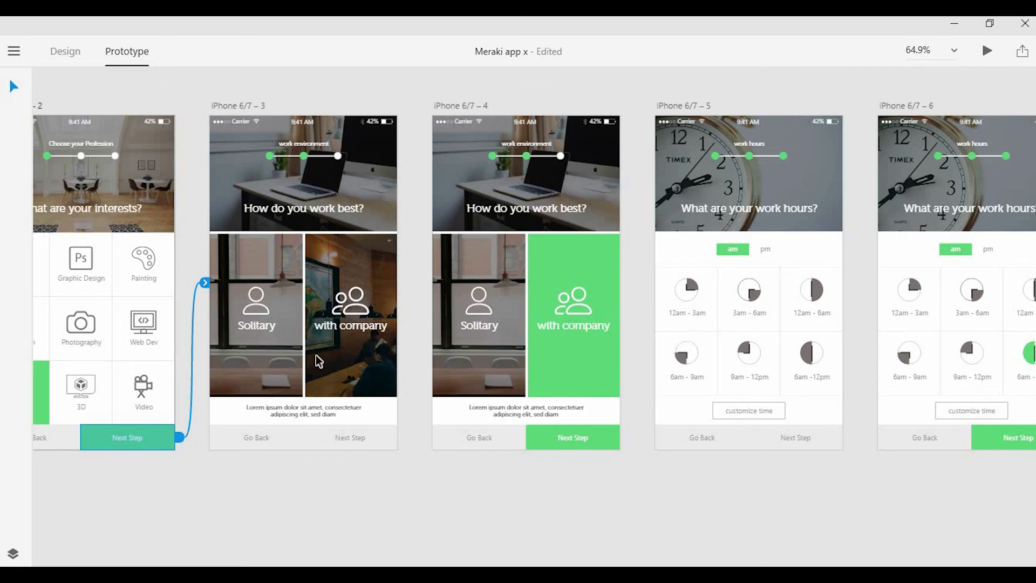
# On iPhone 6/7 – 3, link the "with company" tile to iPhone 6/7 – 4 and the Go Back button to iPhone 6/7 – 2.
pyautogui.click(377, 329)
pyautogui.moveTo(404, 312); pyautogui.dragTo(556, 327)
pyautogui.click(313, 434)
pyautogui.moveTo(404, 433); pyautogui.dragTo(144, 365)
pyautogui.click(505, 507)
# Link the Go Back button on the iPhone 6/7 – 4 artboard to the iPhone 6/7 – 2 artboard.
pyautogui.click(494, 446)
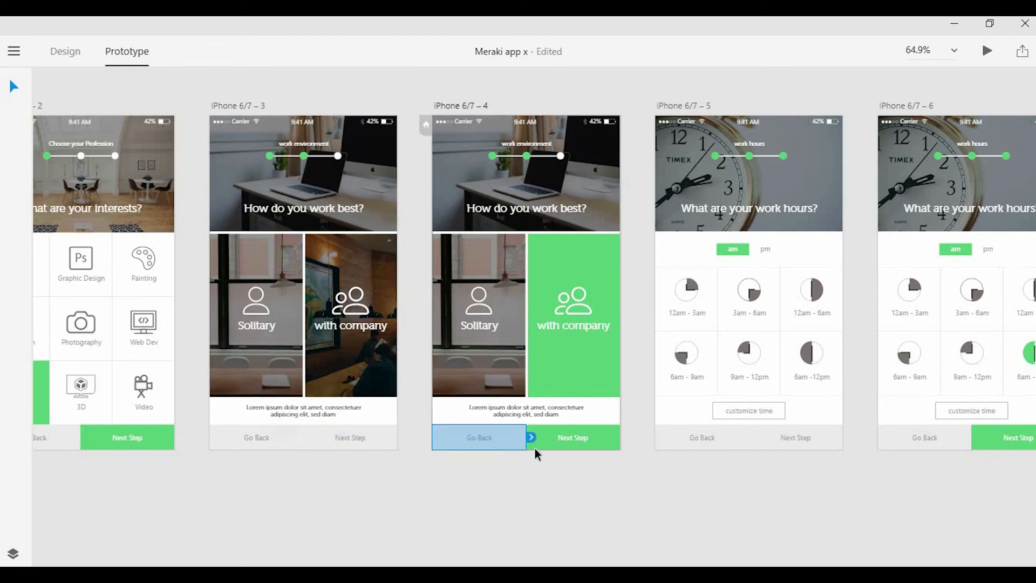
pyautogui.moveTo(529, 438); pyautogui.dragTo(137, 393)
pyautogui.click(481, 486)
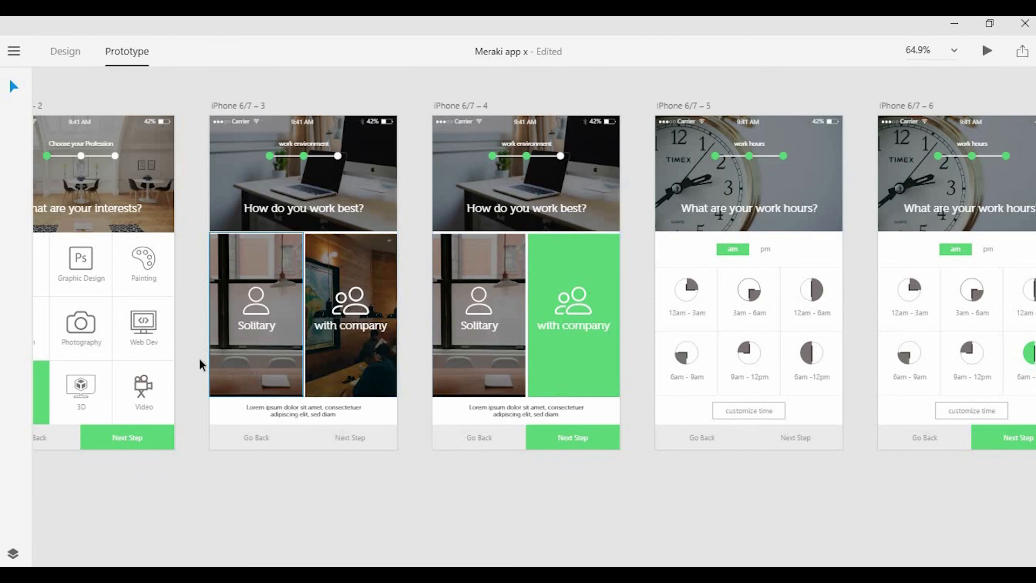
# Link the Next Step button on the iPhone 6/7 – 4 artboard to the iPhone 6/7 – 5 artboard.
pyautogui.click(670, 383)
pyautogui.click(634, 402)
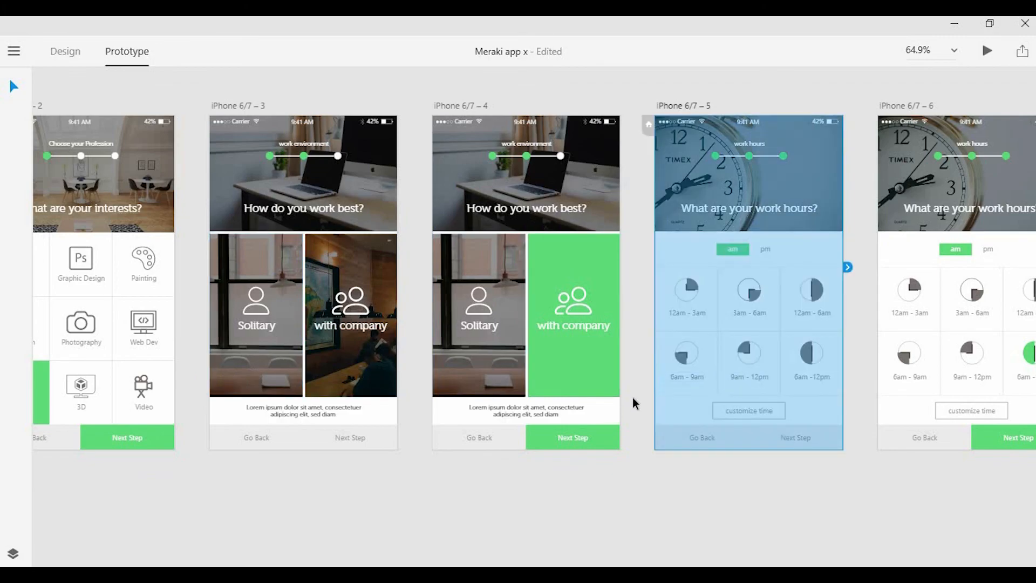
pyautogui.moveTo(555, 405); pyautogui.dragTo(340, 412)
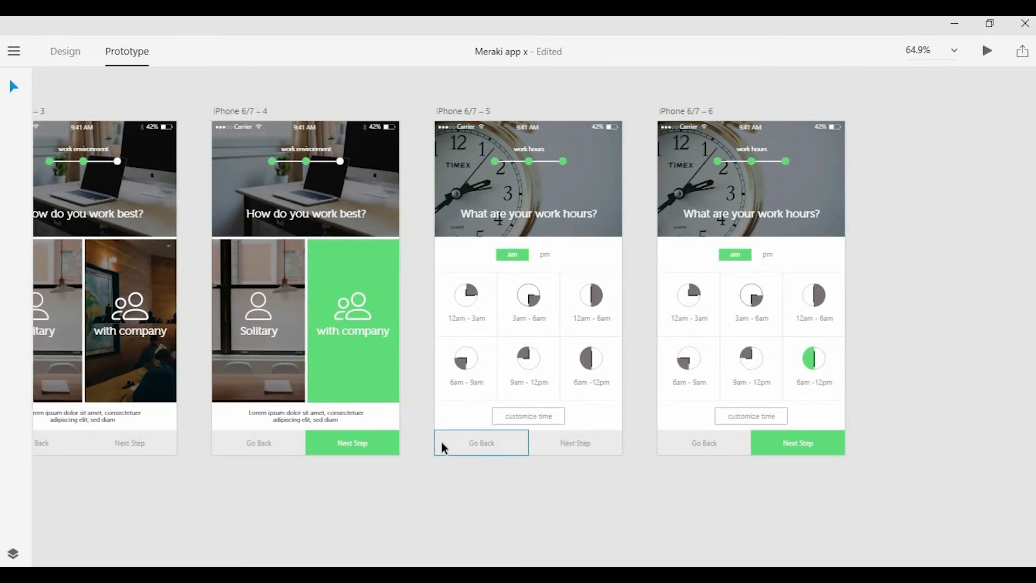
pyautogui.click(281, 440)
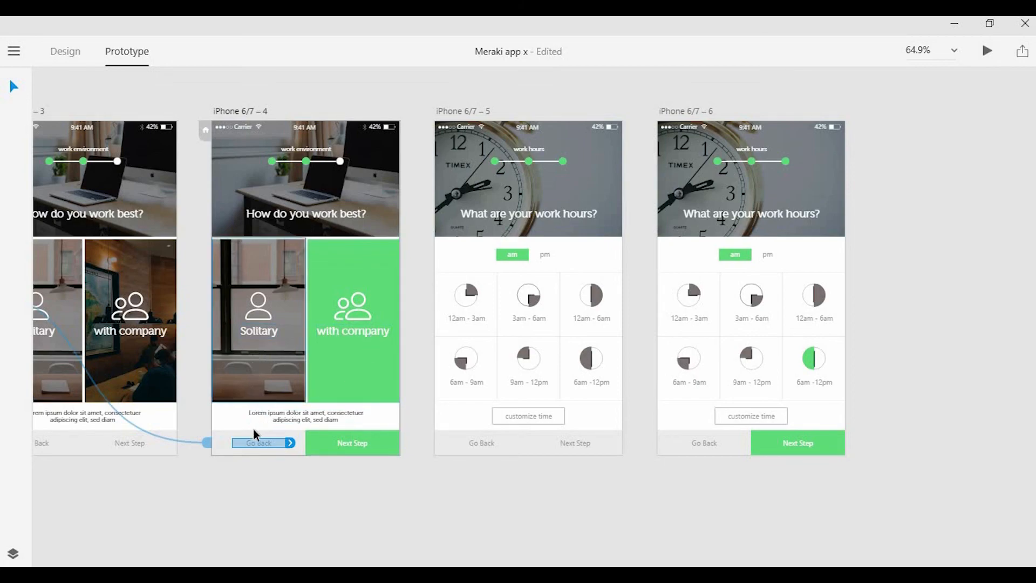
pyautogui.click(392, 438)
pyautogui.moveTo(404, 444); pyautogui.dragTo(488, 401)
pyautogui.click(651, 484)
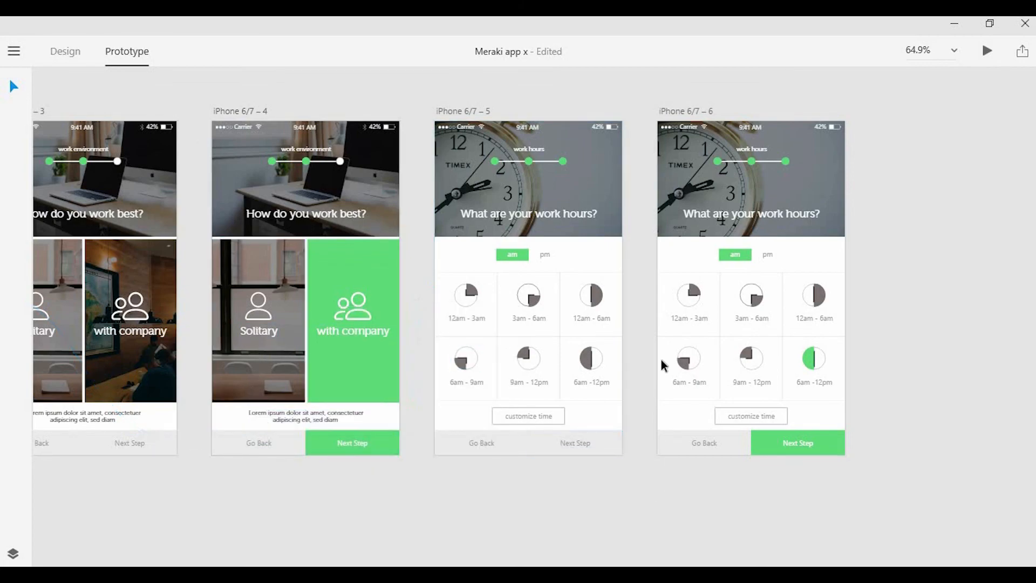
# Link the Go Back buttons on iPhone 6/7 – 5 and iPhone 6/7 – 6 to iPhone 6/7 – 4, using Slide Right for the latter.
pyautogui.click(518, 443)
pyautogui.moveTo(532, 442); pyautogui.dragTo(359, 378)
pyautogui.click(704, 444)
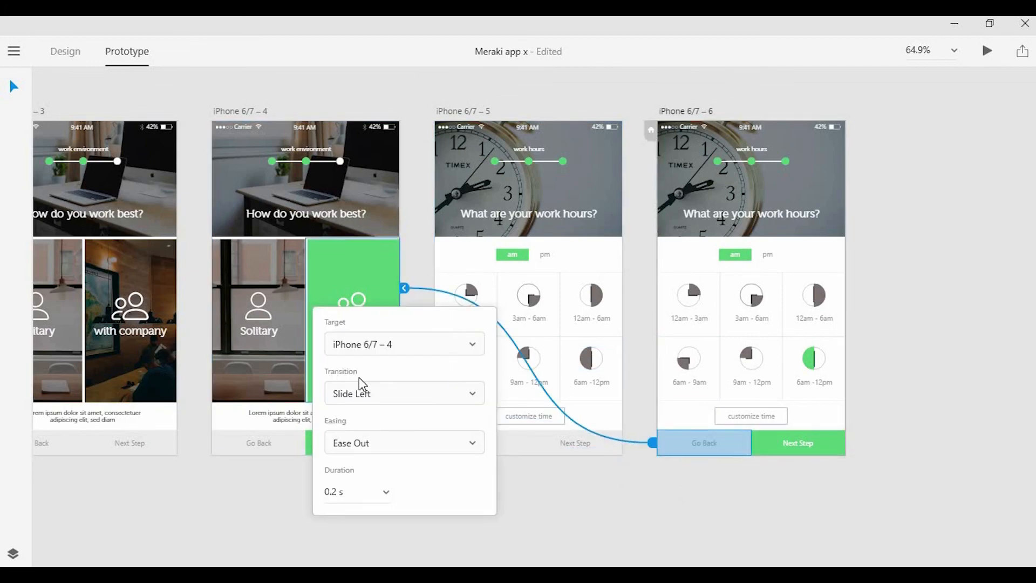
pyautogui.click(424, 442)
pyautogui.click(421, 435)
pyautogui.click(422, 400)
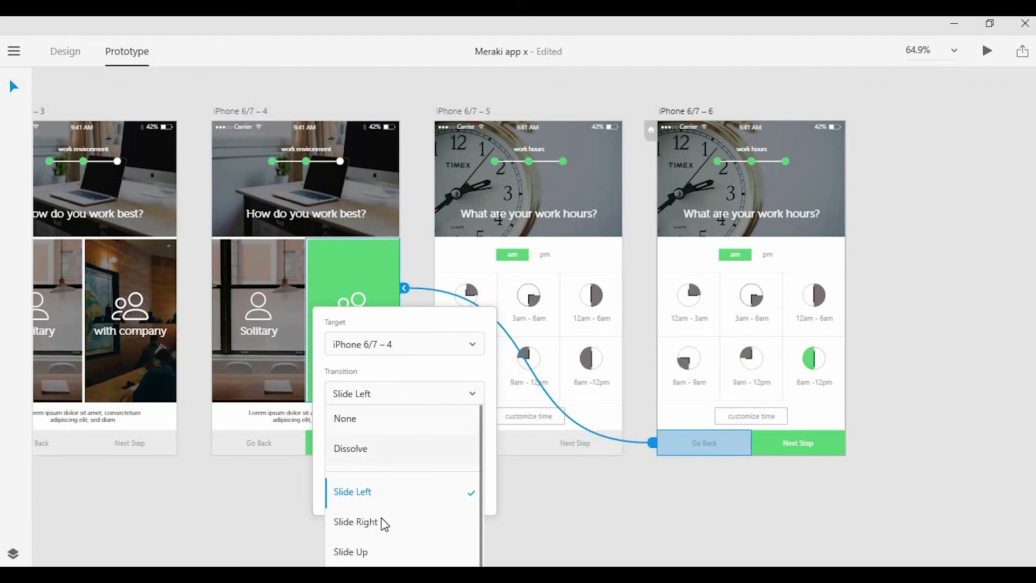
pyautogui.click(502, 524)
# Link the 6am–12pm clock icon on the iPhone 6/7 – 5 artboard to the iPhone 6/7 – 6 artboard.
pyautogui.click(807, 357)
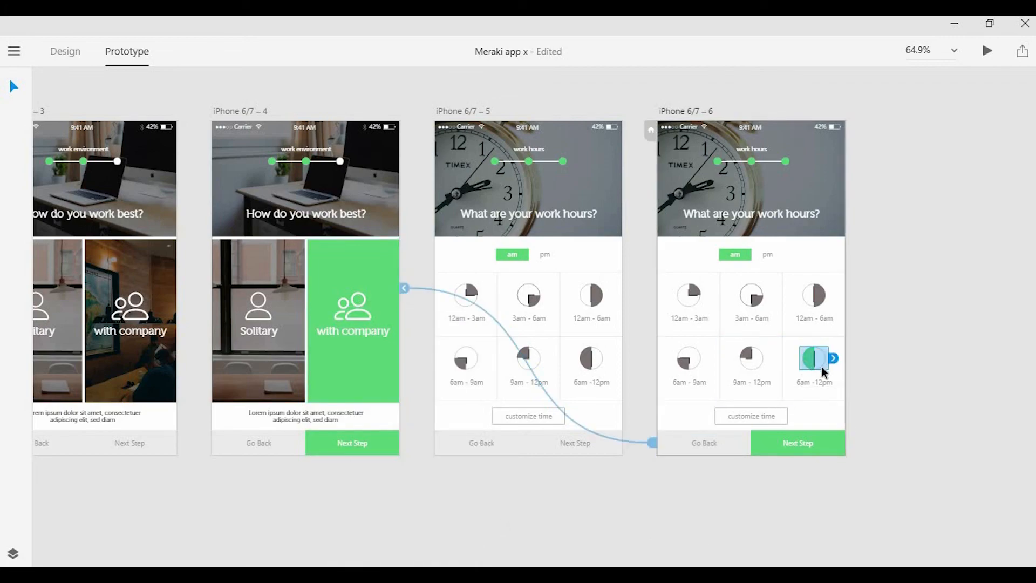
pyautogui.click(592, 359)
pyautogui.moveTo(610, 358); pyautogui.dragTo(767, 388)
pyautogui.click(810, 444)
pyautogui.moveTo(830, 444); pyautogui.dragTo(843, 440)
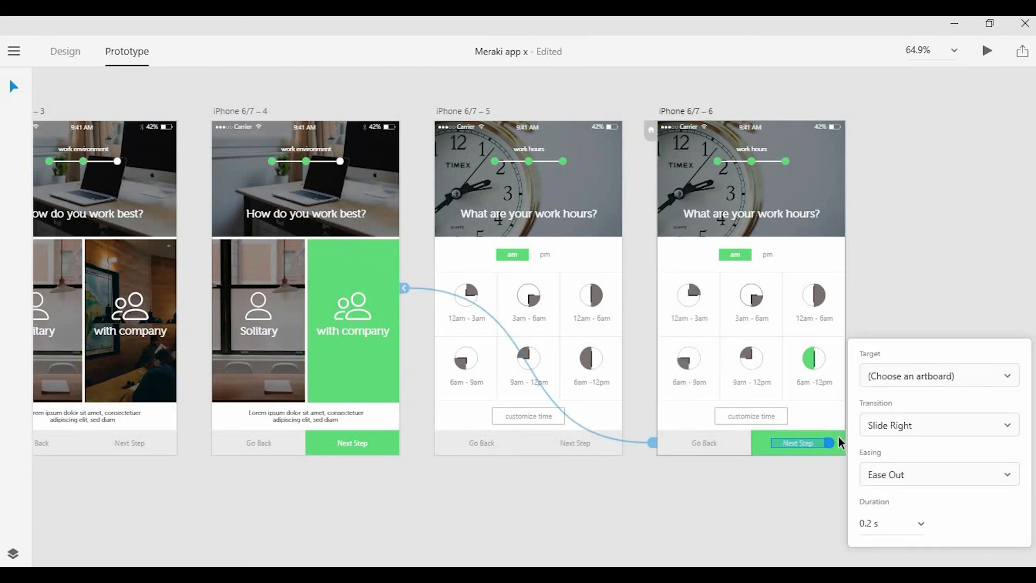
pyautogui.click(837, 450)
pyautogui.click(851, 443)
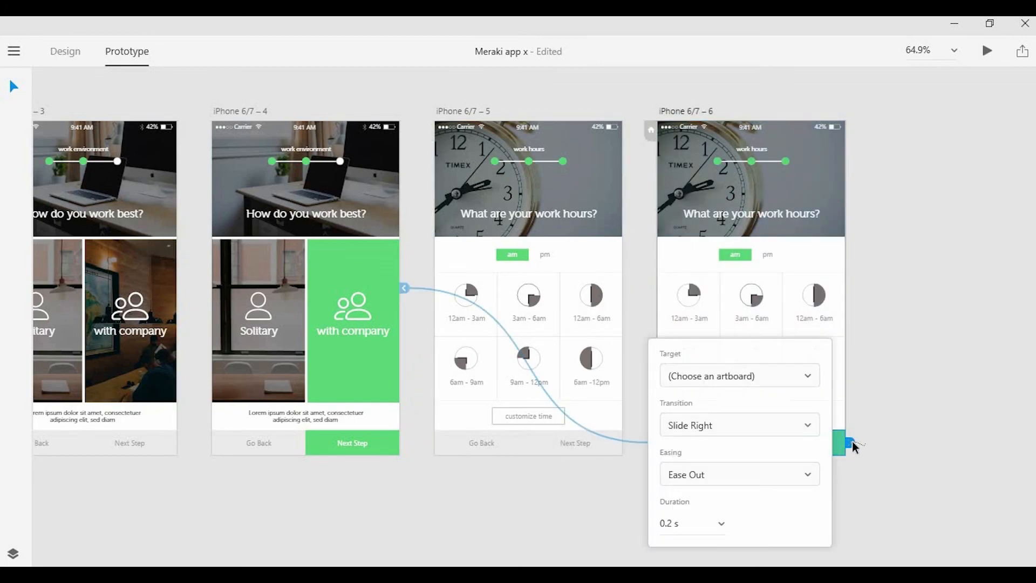
pyautogui.click(871, 431)
# Link the Next Step button on the iPhone 6/7 – 6 artboard to the Home artboard with a Slide Up transition.
pyautogui.moveTo(612, 413); pyautogui.dragTo(749, 297)
pyautogui.scroll(-3, 971, 318)
pyautogui.click(979, 312)
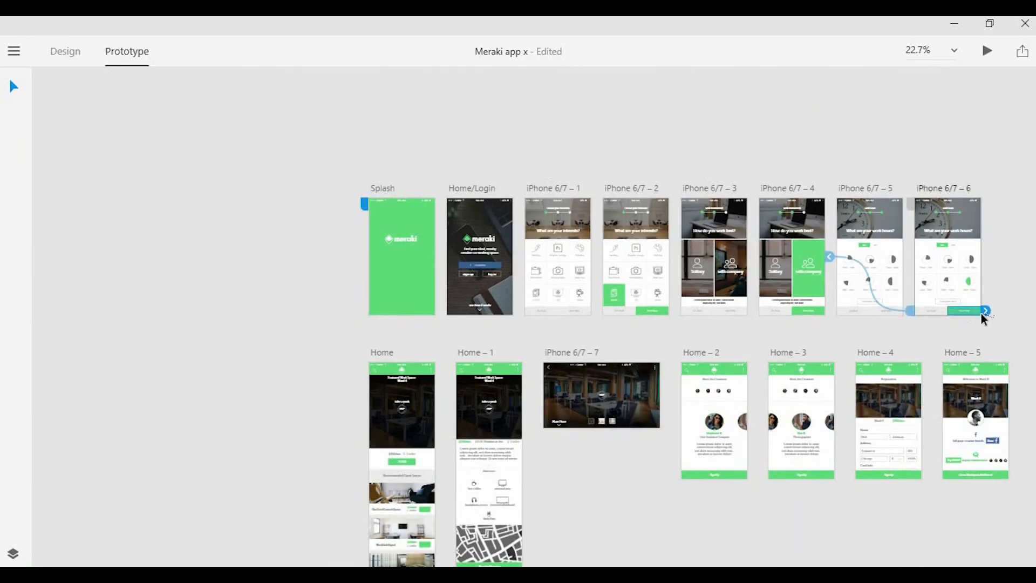
pyautogui.moveTo(985, 310); pyautogui.dragTo(400, 384)
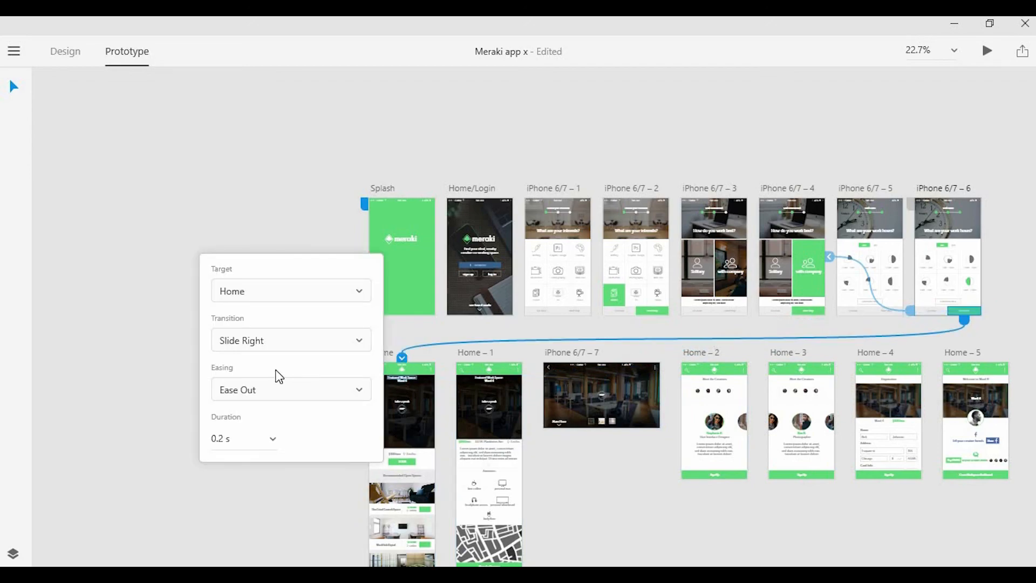
pyautogui.click(291, 340)
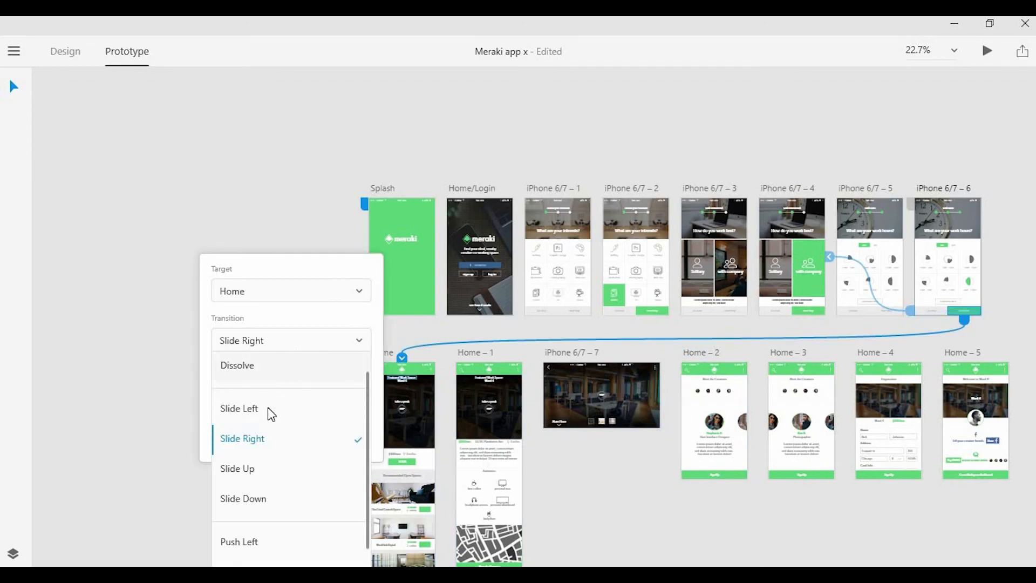
pyautogui.click(261, 466)
pyautogui.click(310, 468)
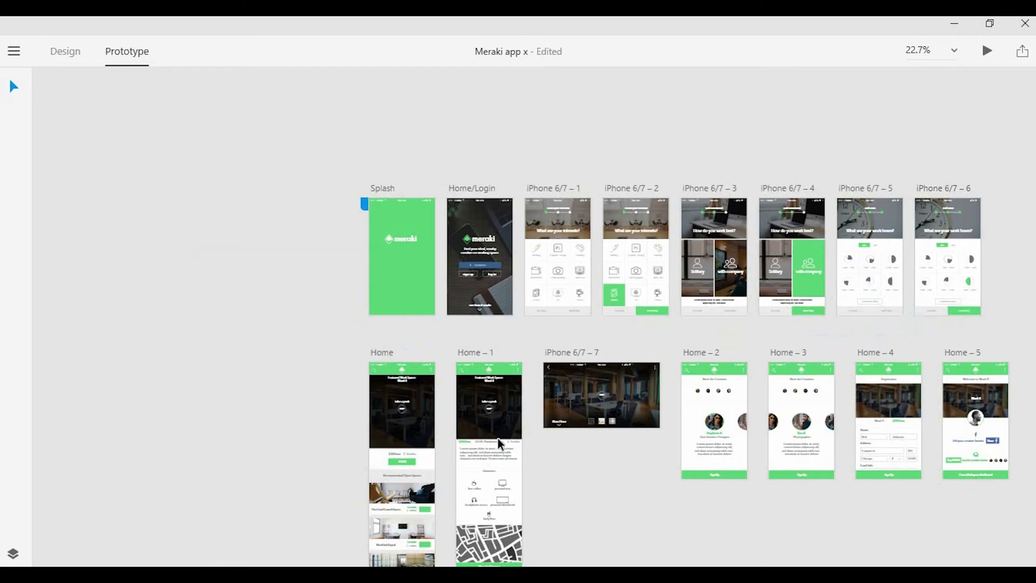
# Link the TOUR button on the Home artboard to the Home – 1 artboard with a Dissolve transition.
pyautogui.scroll(5, 536, 479)
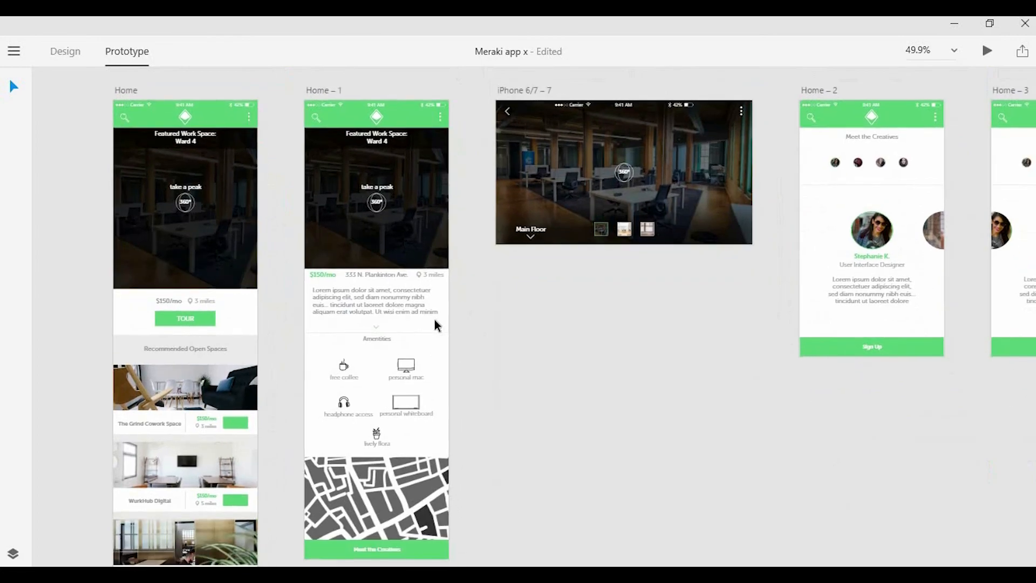
pyautogui.click(199, 244)
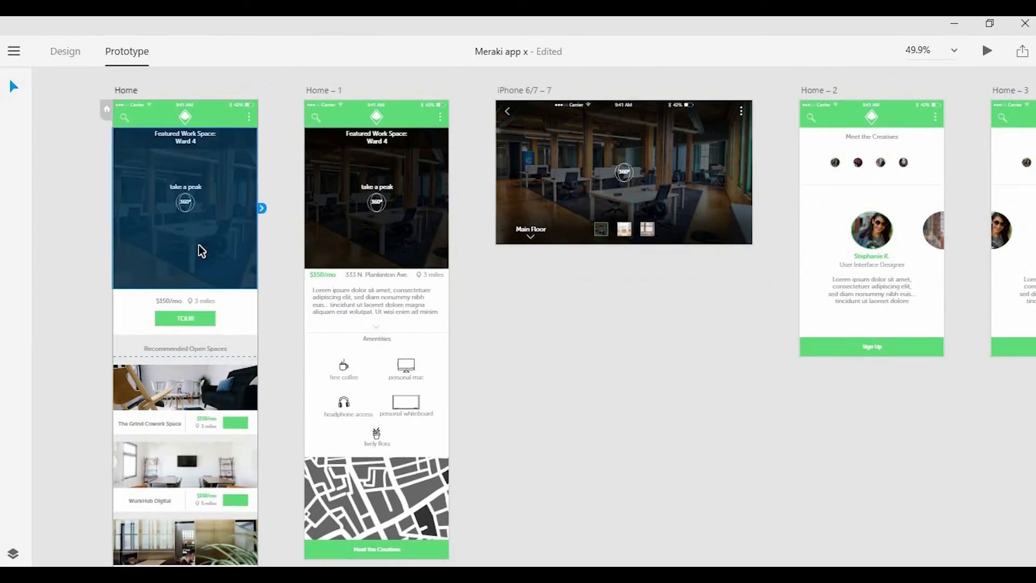
pyautogui.click(212, 319)
pyautogui.moveTo(224, 318); pyautogui.dragTo(351, 325)
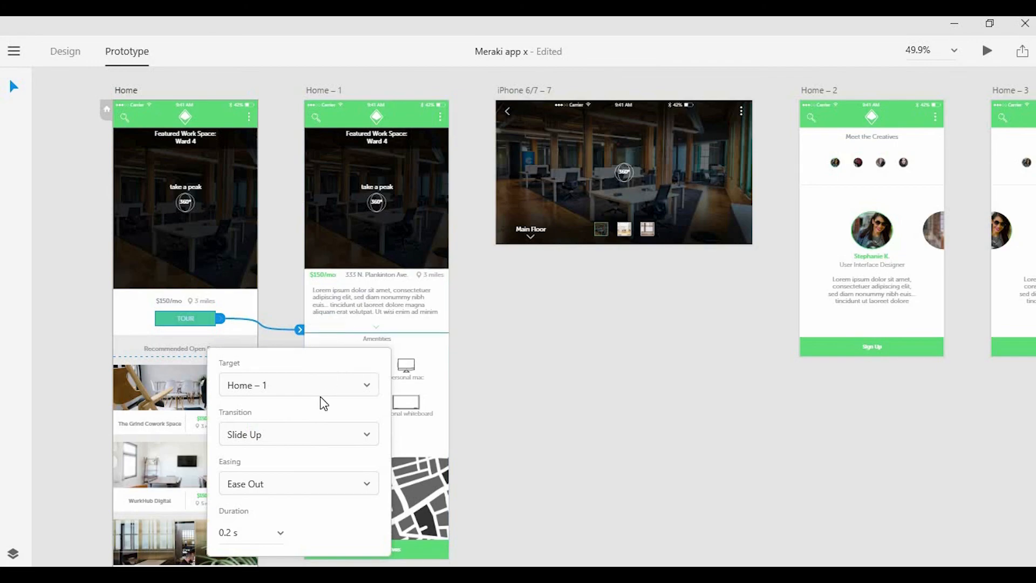
pyautogui.click(349, 444)
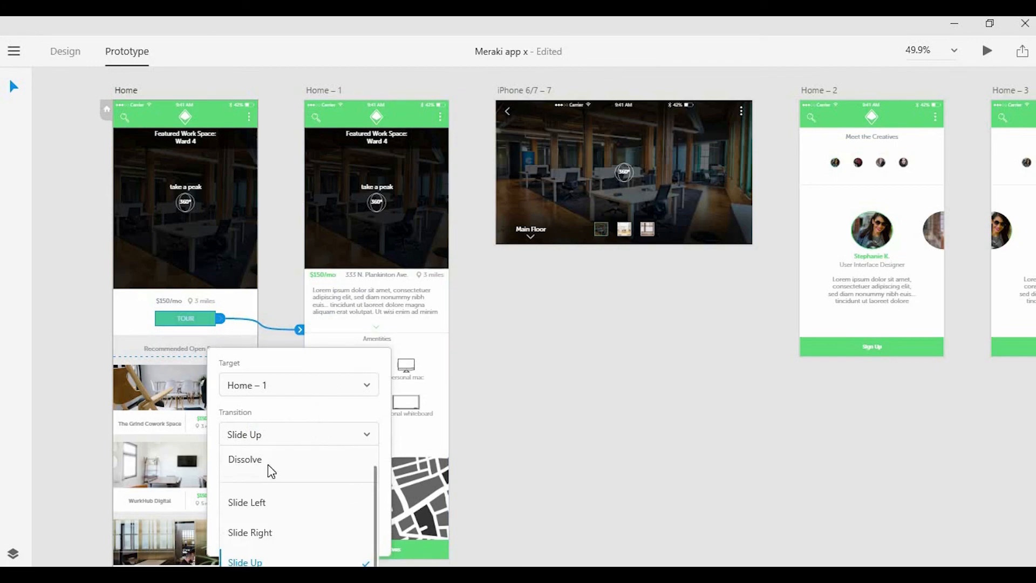
pyautogui.click(276, 461)
pyautogui.click(431, 259)
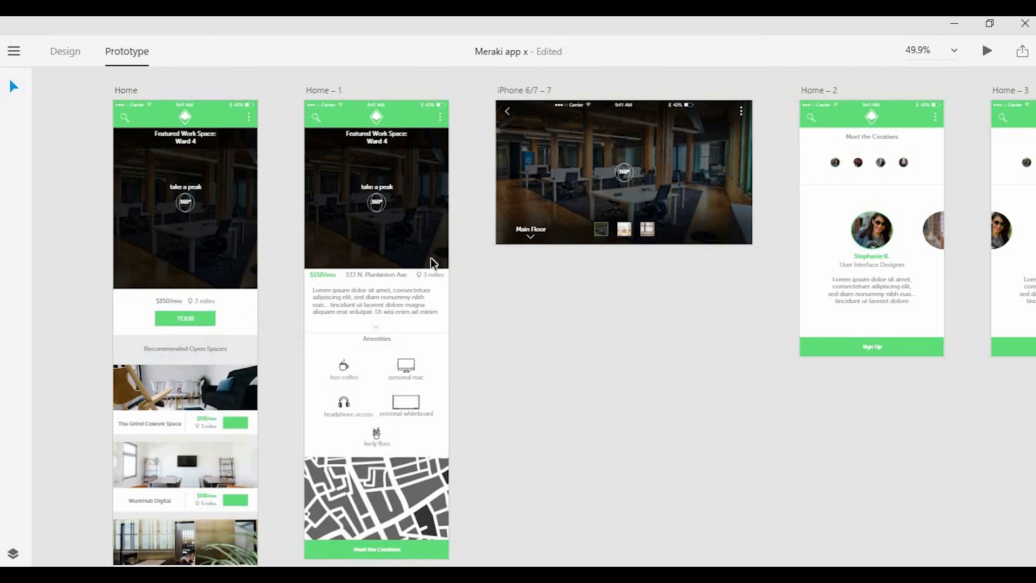
# Link the featured workspace image on the Home – 1 artboard to the iPhone 6/7 – 7 artboard.
pyautogui.click(422, 236)
pyautogui.moveTo(453, 198); pyautogui.dragTo(516, 208)
pyautogui.click(411, 292)
# Link the back arrow on the iPhone 6/7 – 7 artboard to the Home – 1 artboard.
pyautogui.scroll(-2, 464, 303)
pyautogui.scroll(3, 489, 216)
pyautogui.click(511, 148)
pyautogui.moveTo(512, 144); pyautogui.dragTo(411, 238)
pyautogui.click(542, 388)
pyautogui.click(397, 215)
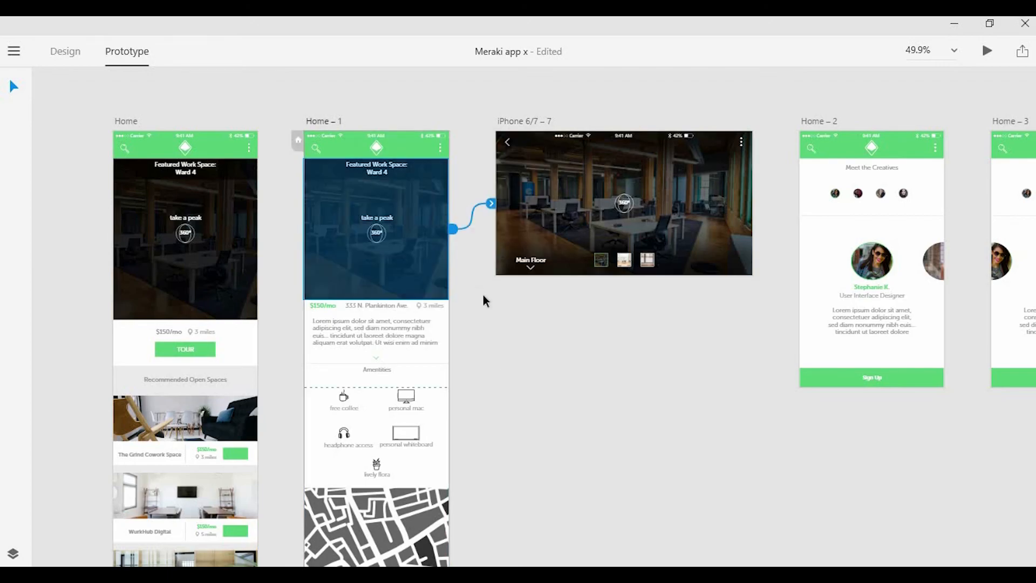
# Link the Meet the Creatives button on the Home – 1 artboard to the Home – 2 artboard.
pyautogui.scroll(-2, 464, 346)
pyautogui.click(442, 517)
pyautogui.scroll(-1, 459, 486)
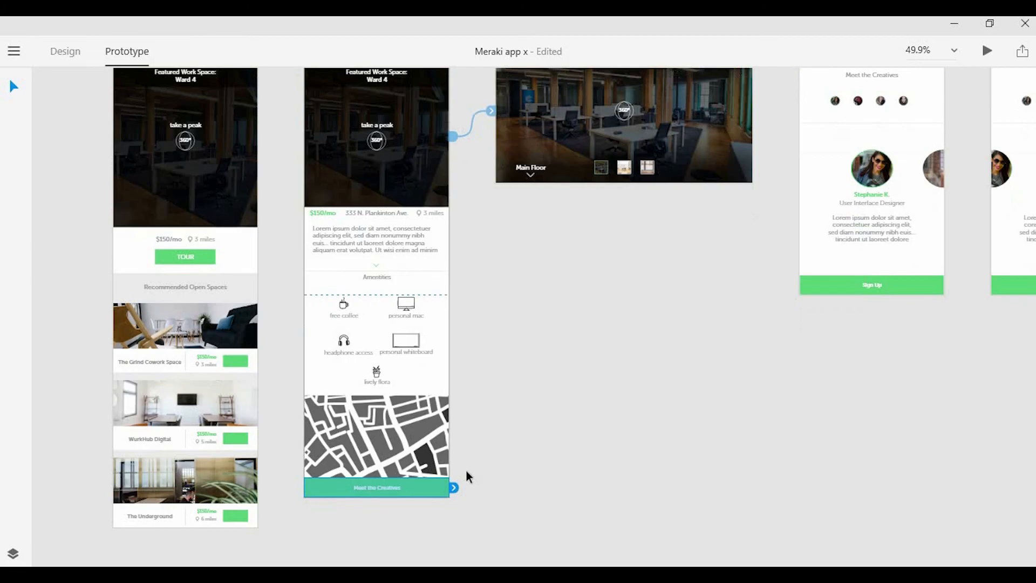
pyautogui.scroll(2, 459, 513)
pyautogui.moveTo(455, 535); pyautogui.dragTo(831, 281)
pyautogui.click(926, 432)
# Try to link the Sign Up button on the Home – 2 artboard to the Home – 3 artboard.
pyautogui.hscroll(10, 648, 378)
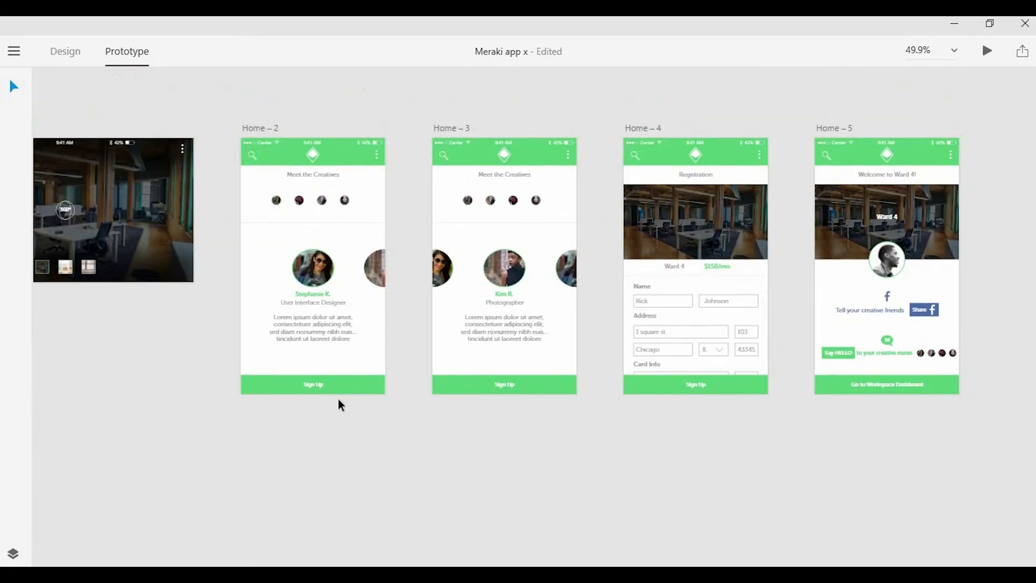
pyautogui.click(357, 385)
pyautogui.moveTo(458, 386); pyautogui.dragTo(469, 381)
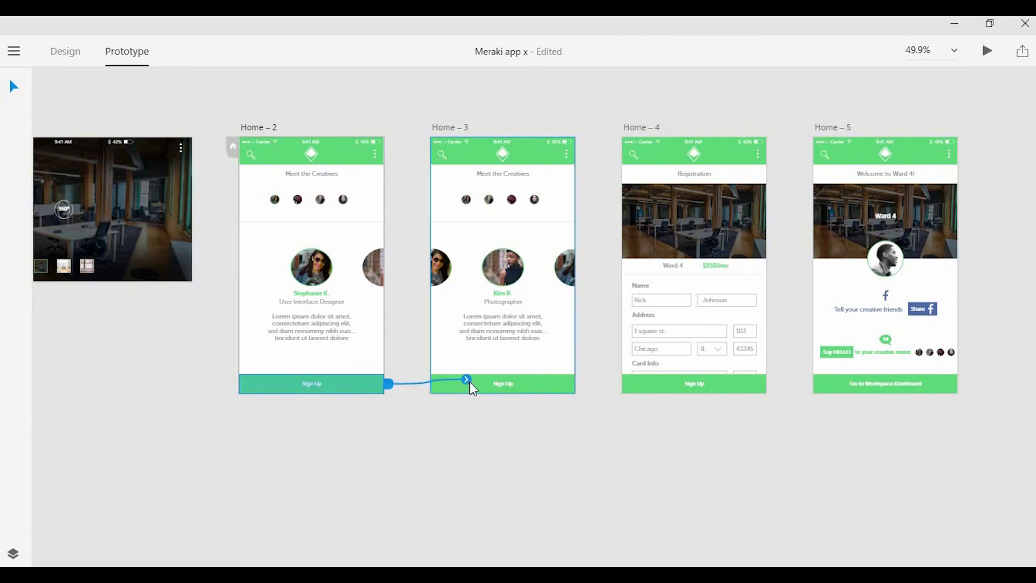
pyautogui.click(594, 442)
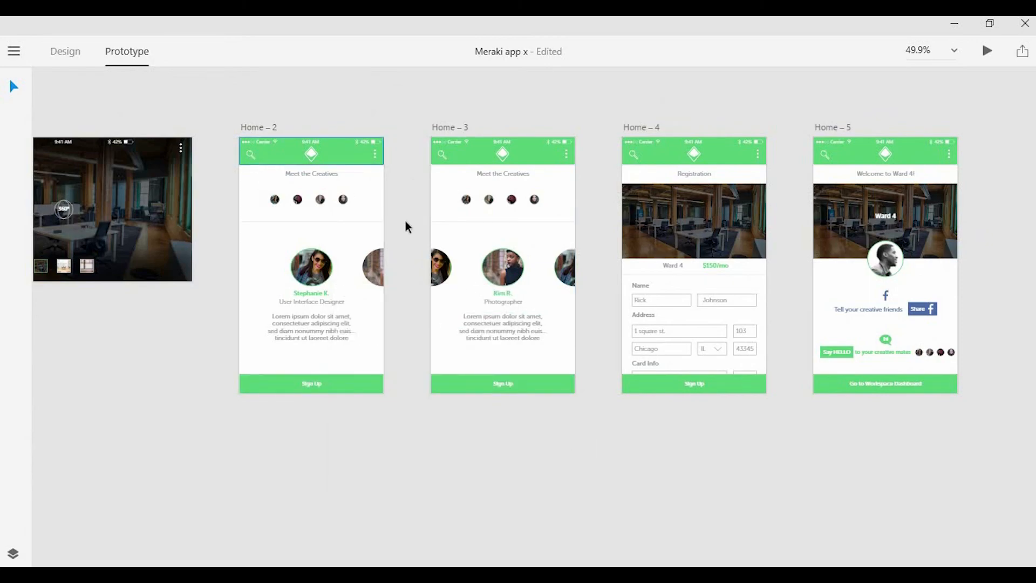
pyautogui.click(443, 159)
pyautogui.scroll(2, 444, 157)
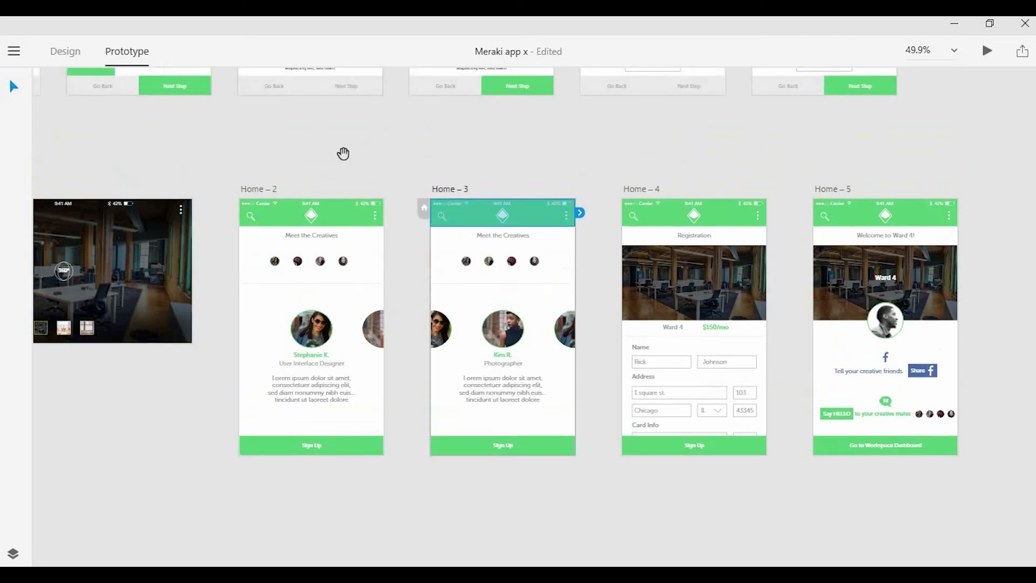
pyautogui.moveTo(345, 153); pyautogui.dragTo(460, 194)
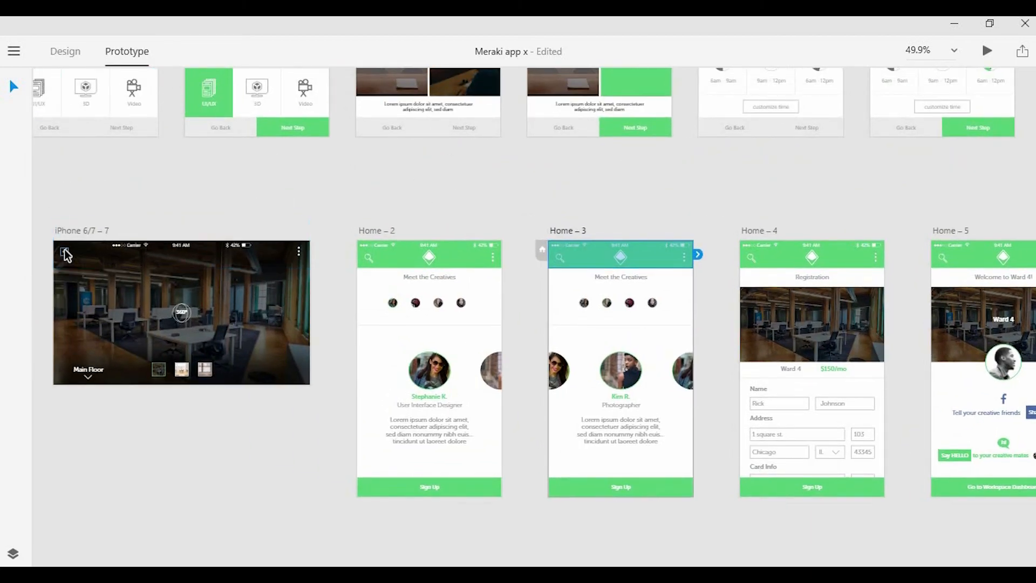
pyautogui.click(376, 215)
pyautogui.moveTo(707, 343); pyautogui.dragTo(481, 261)
pyautogui.click(566, 399)
pyautogui.click(471, 411)
pyautogui.click(393, 407)
# Link the Sign Up button on Home – 2 to Home – 3 and the one on Home – 3 to Home – 4.
pyautogui.click(209, 404)
pyautogui.moveTo(233, 406); pyautogui.dragTo(357, 409)
pyautogui.click(360, 413)
pyautogui.moveTo(472, 406); pyautogui.dragTo(594, 388)
pyautogui.click(636, 413)
pyautogui.moveTo(663, 408); pyautogui.dragTo(727, 363)
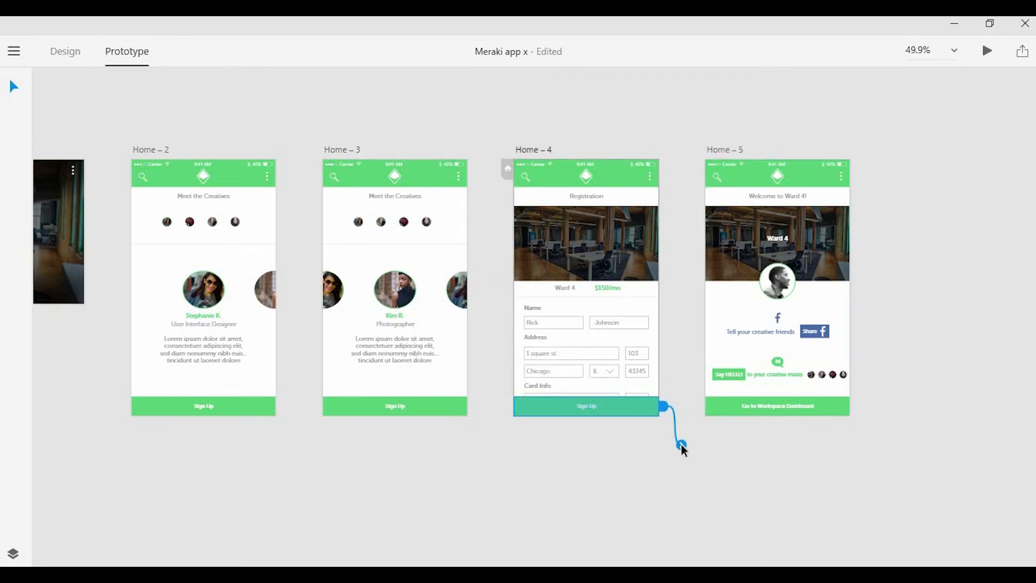
pyautogui.click(649, 461)
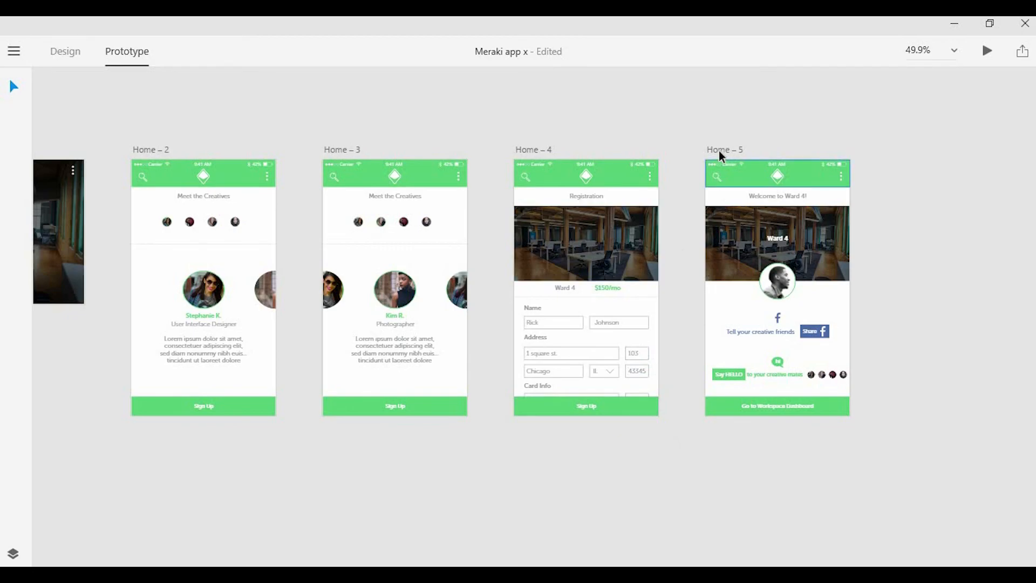
# Duplicate the Home – 4 registration artboard and arrange the copy between Home – 4 and Home – 5.
pyautogui.hscroll(4, 502, 153)
pyautogui.moveTo(516, 161); pyautogui.dragTo(737, 160)
pyautogui.moveTo(363, 162); pyautogui.dragTo(526, 174)
pyautogui.moveTo(743, 154); pyautogui.dragTo(712, 148)
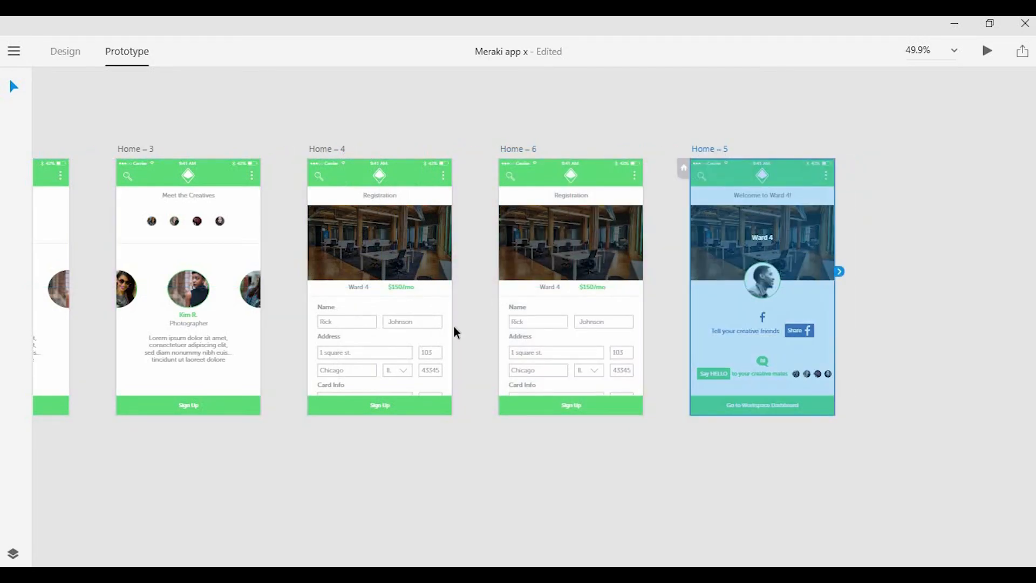
pyautogui.click(455, 326)
# Delete the sample text from all name and address fields on the Home – 4 artboard.
pyautogui.scroll(5, 361, 315)
pyautogui.click(299, 316)
pyautogui.keyDown('shift'); pyautogui.click(443, 383); pyautogui.keyUp('shift')
pyautogui.keyDown('shift'); pyautogui.click(490, 386); pyautogui.keyUp('shift')
pyautogui.keyDown('shift'); pyautogui.click(503, 420); pyautogui.keyUp('shift')
pyautogui.keyDown('shift'); pyautogui.click(412, 421); pyautogui.keyUp('shift')
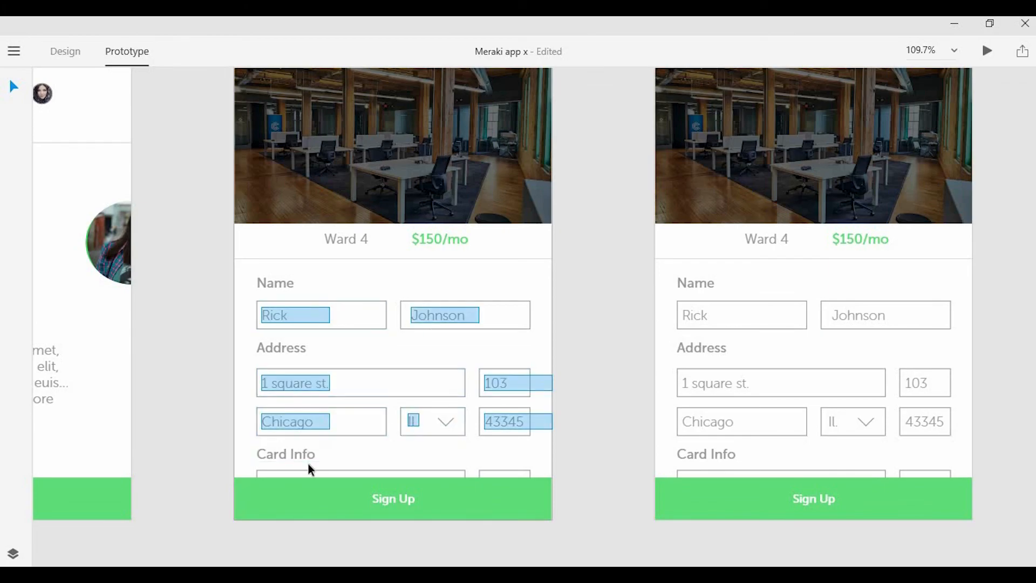
pyautogui.press('Delete')
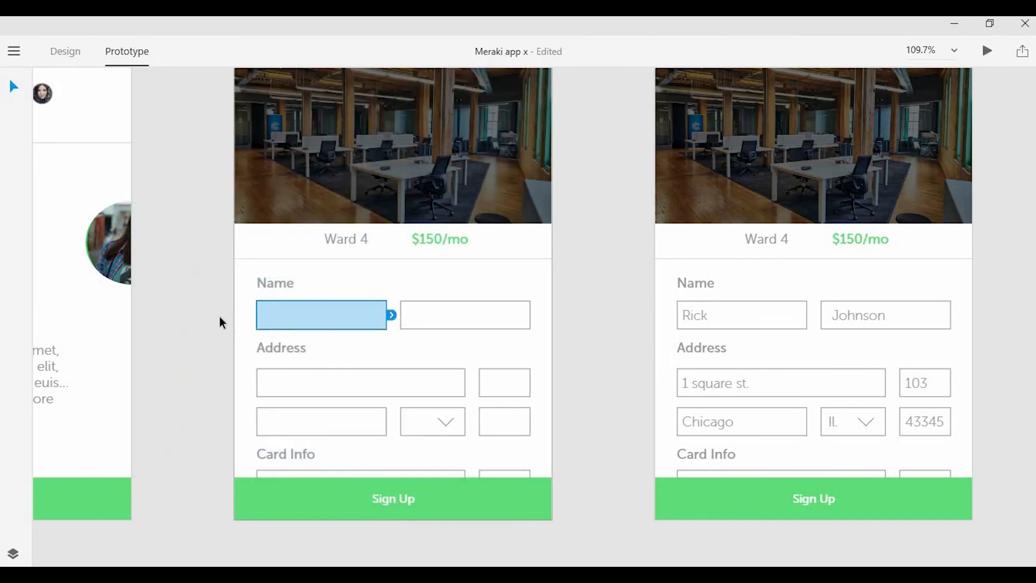
# Link the empty street address field on the Home – 4 artboard to the Home – 6 artboard.
pyautogui.scroll(-3, 219, 317)
pyautogui.scroll(-1, 154, 424)
pyautogui.click(160, 411)
pyautogui.click(266, 387)
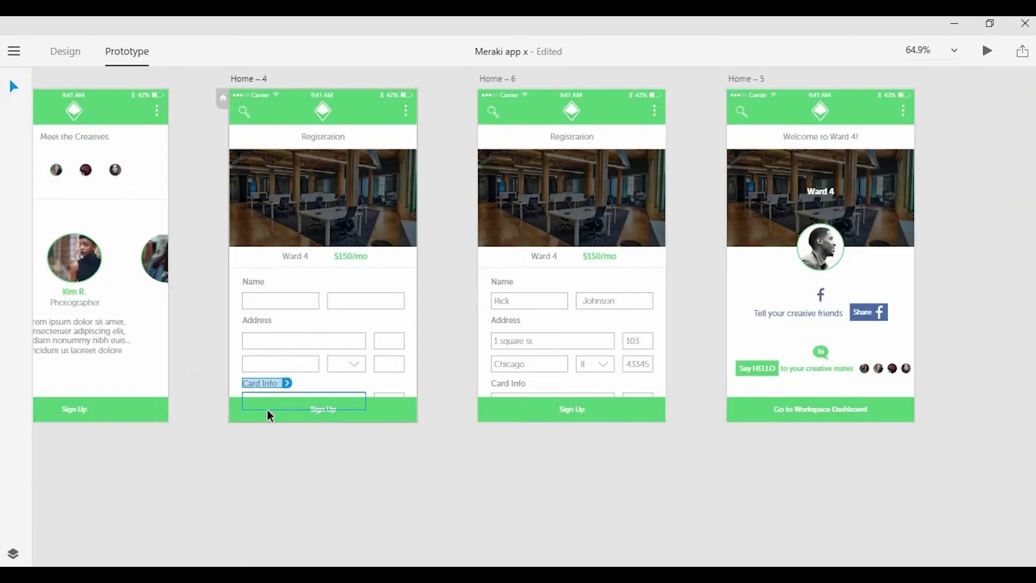
pyautogui.click(268, 411)
pyautogui.click(305, 348)
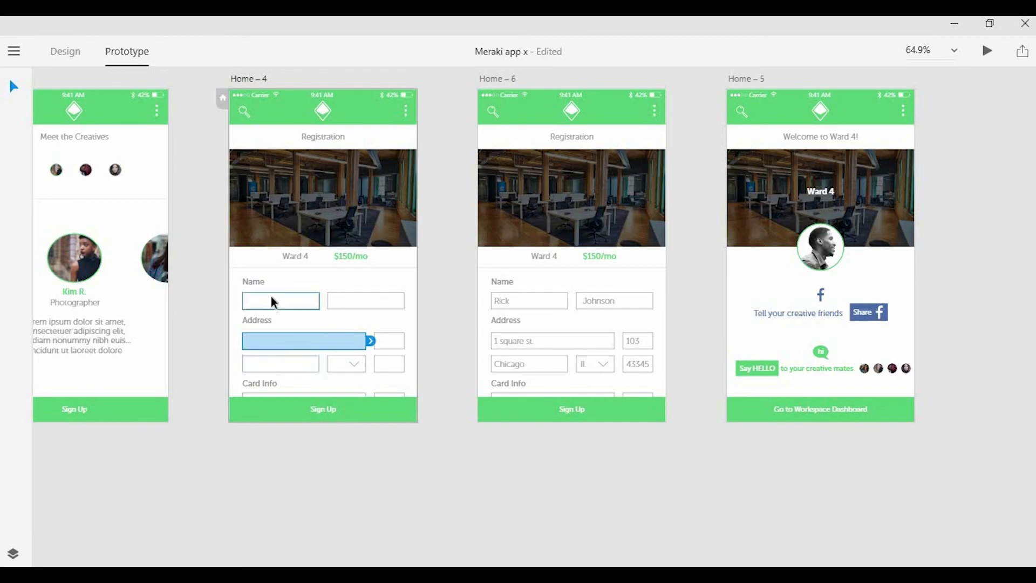
pyautogui.moveTo(371, 341); pyautogui.dragTo(496, 322)
# Link both empty name fields on the Home – 4 artboard to the Home – 6 artboard with a Dissolve transition.
pyautogui.click(300, 301)
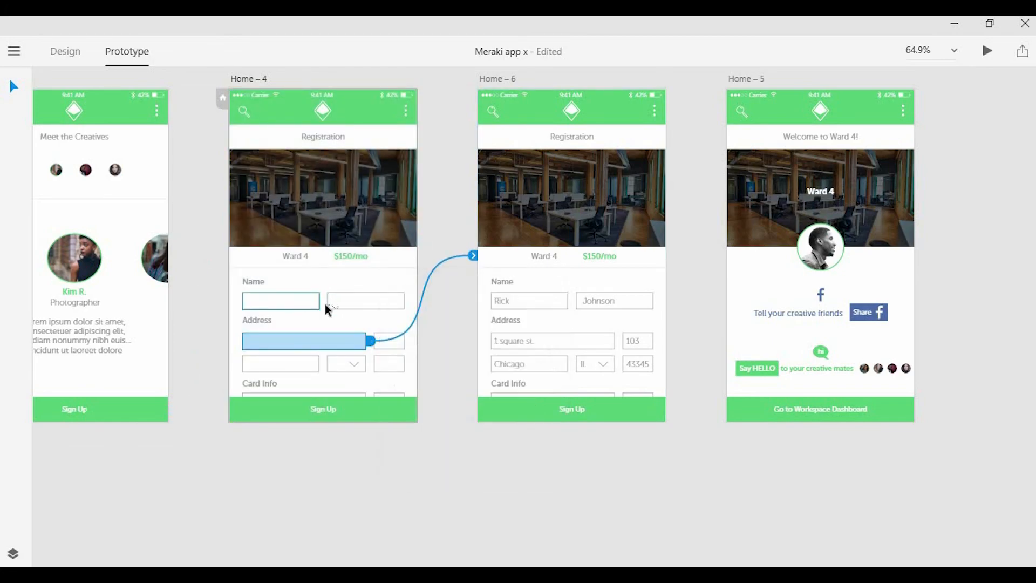
pyautogui.moveTo(324, 301); pyautogui.dragTo(487, 295)
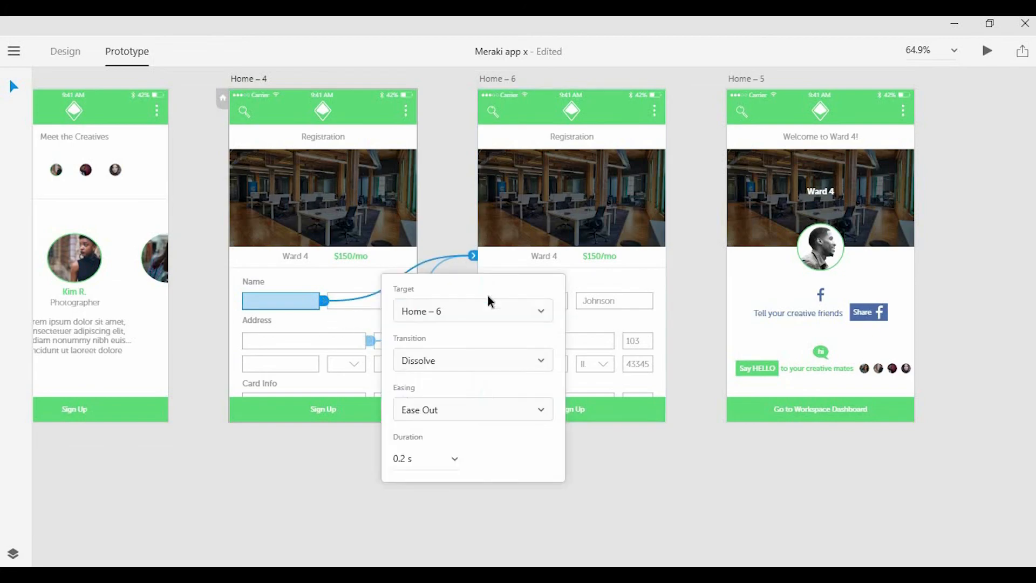
pyautogui.click(431, 200)
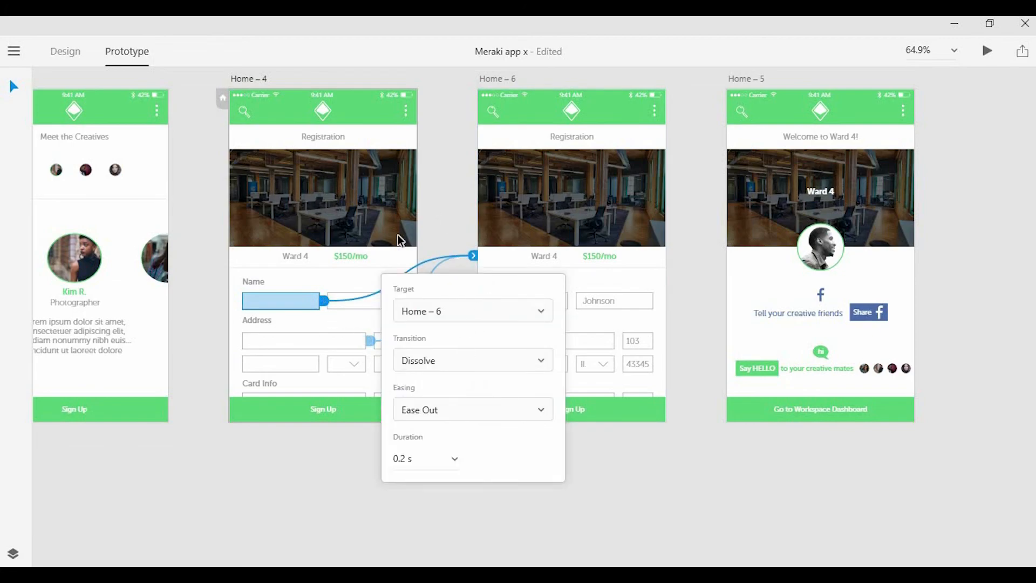
pyautogui.click(366, 297)
pyautogui.moveTo(410, 301); pyautogui.dragTo(556, 286)
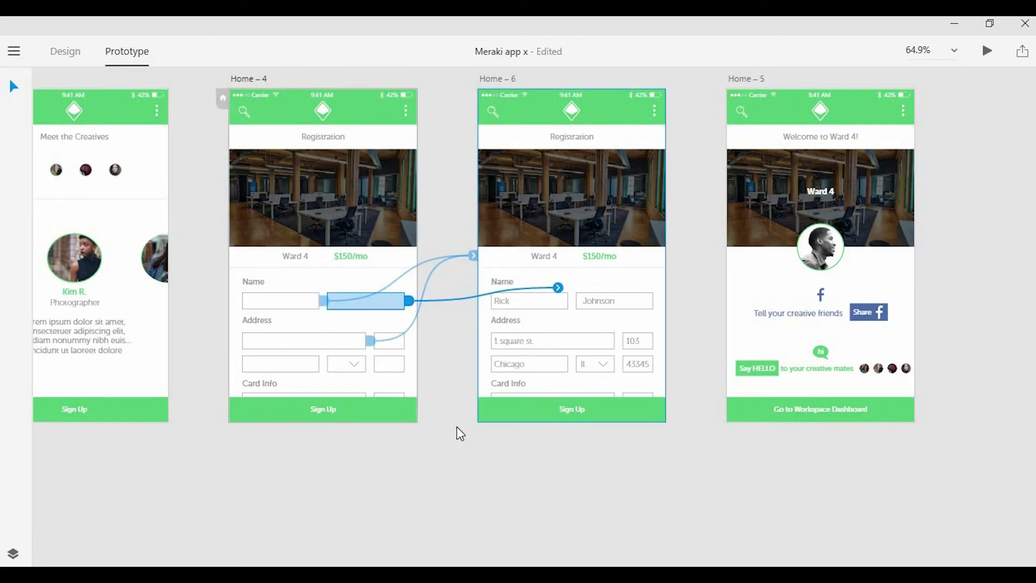
pyautogui.click(372, 445)
# Set the fill of the Sign Up button on the Home – 4 artboard to the light gray #EBEAEA.
pyautogui.click(381, 417)
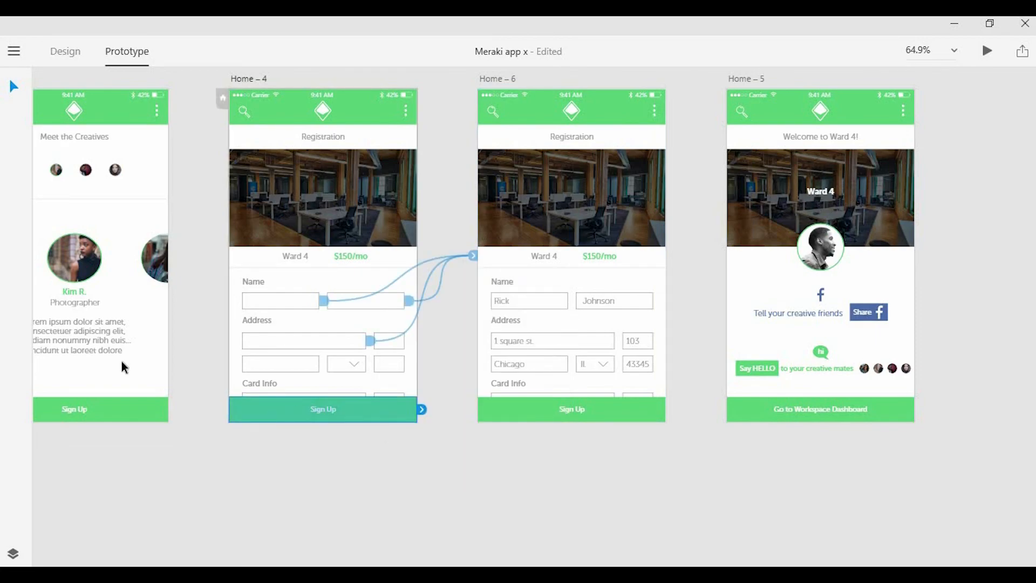
pyautogui.click(56, 53)
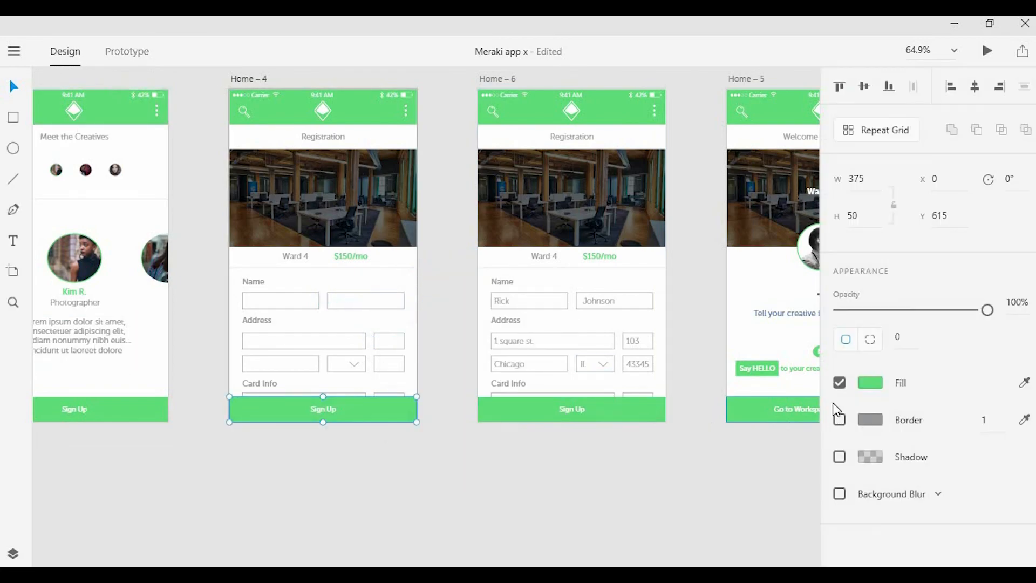
pyautogui.click(869, 384)
pyautogui.click(717, 494)
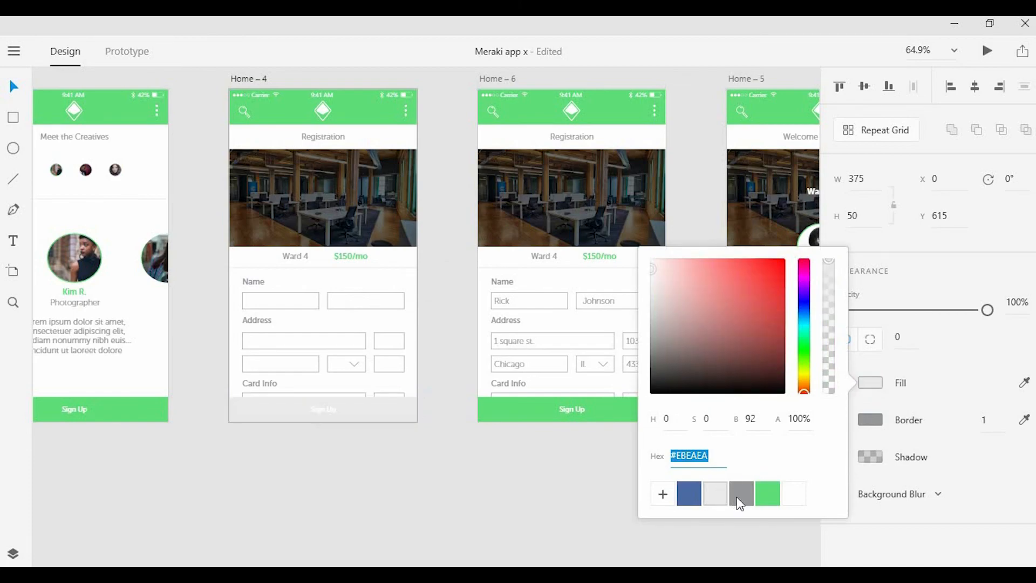
pyautogui.click(742, 494)
pyautogui.click(716, 499)
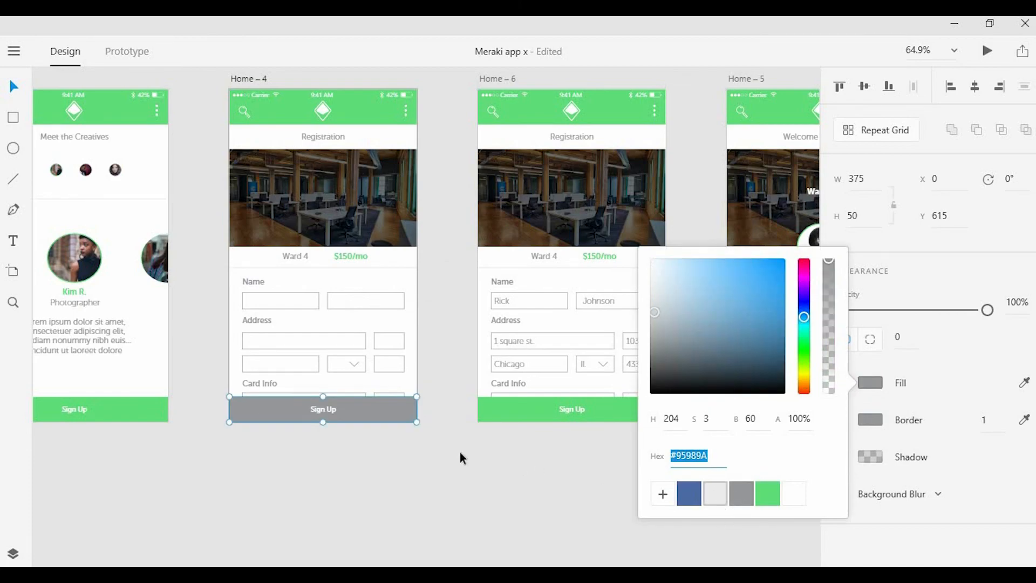
pyautogui.click(460, 452)
# Set the Sign Up label's text color on the Home – 4 artboard to gray.
pyautogui.click(324, 406)
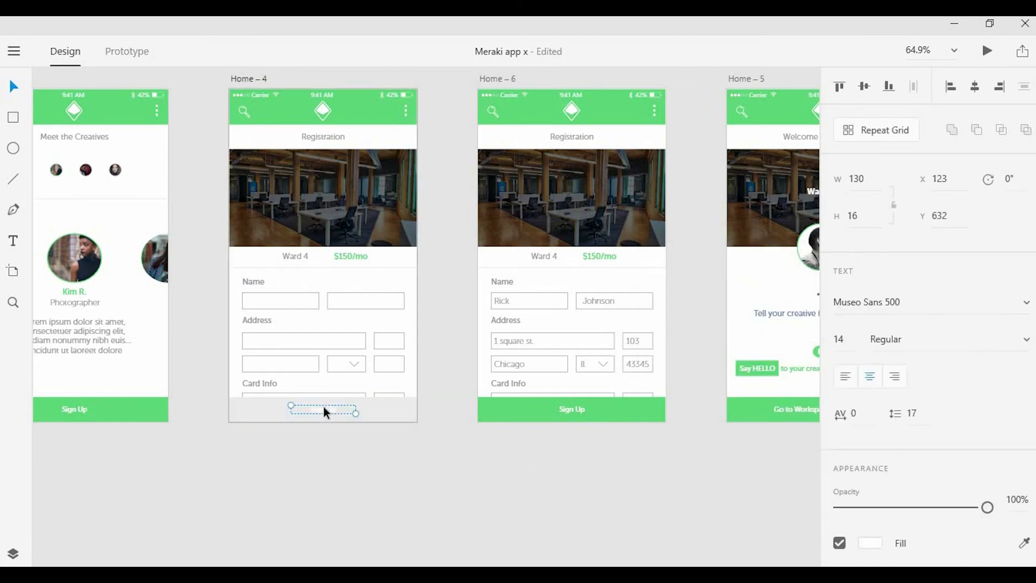
pyautogui.click(870, 543)
pyautogui.click(514, 492)
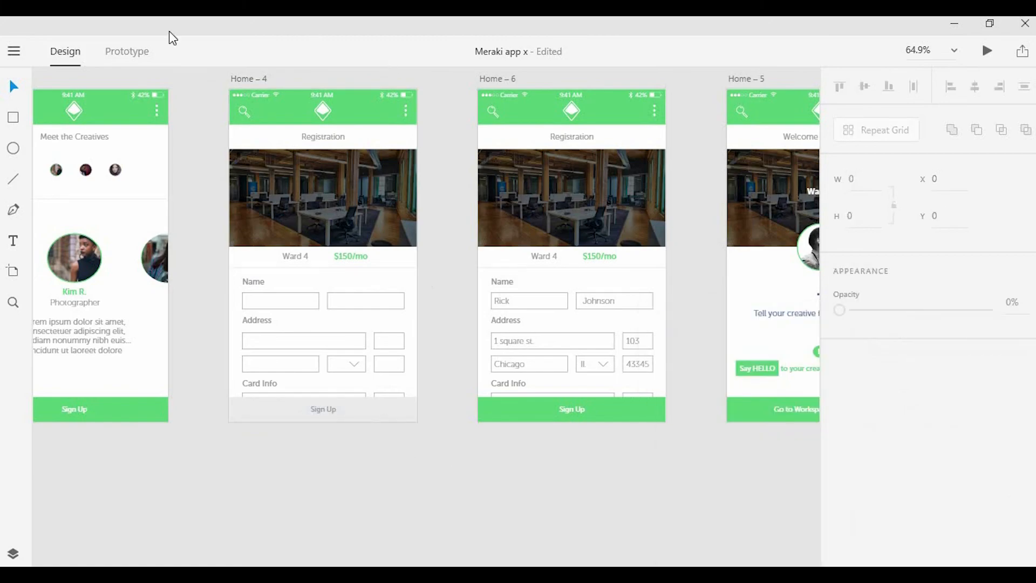
# Link the Sign Up button on the Home – 6 artboard to the Home – 5 artboard with a Dissolve transition.
pyautogui.click(128, 54)
pyautogui.click(397, 408)
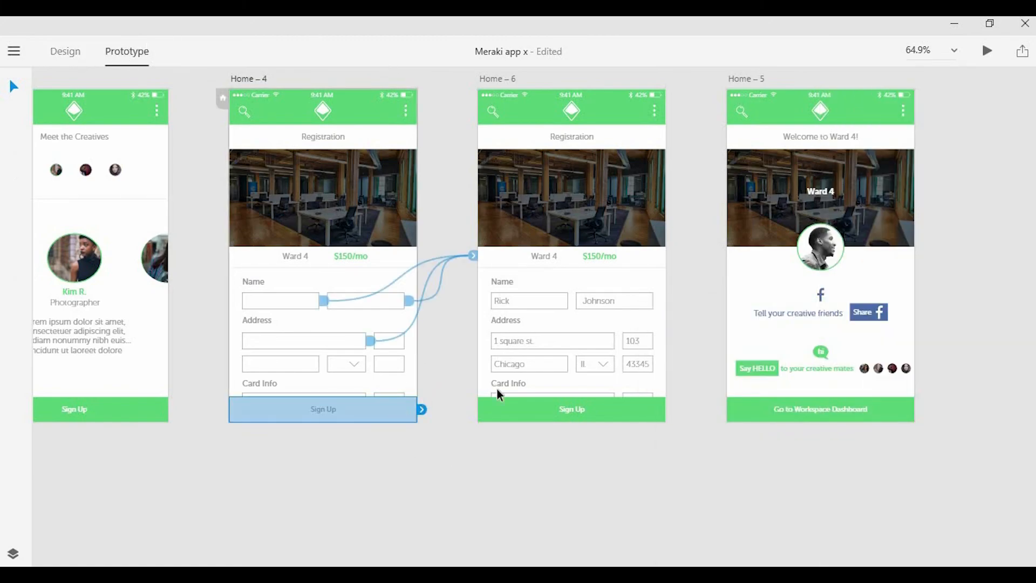
pyautogui.click(504, 402)
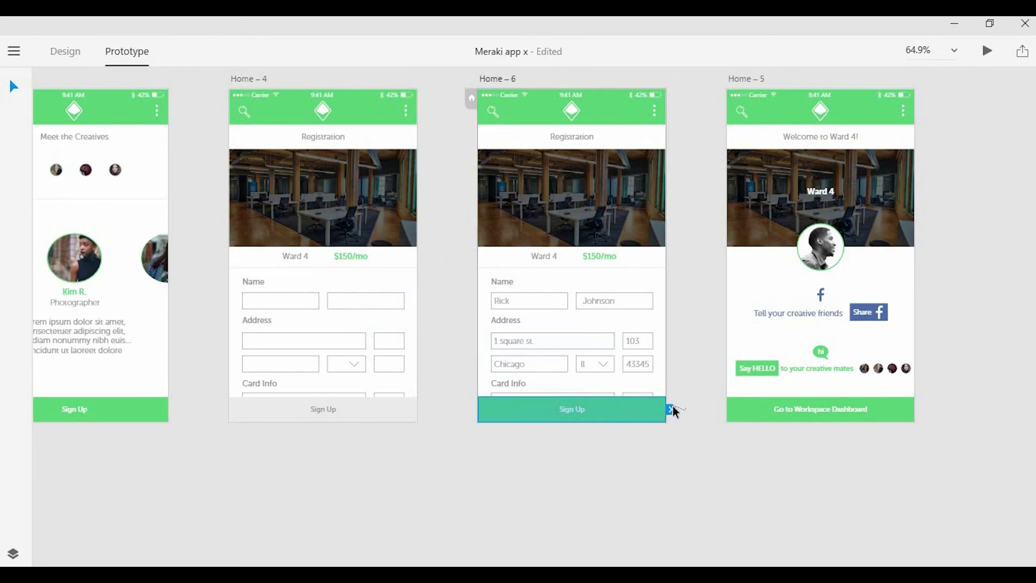
pyautogui.moveTo(672, 411); pyautogui.dragTo(763, 380)
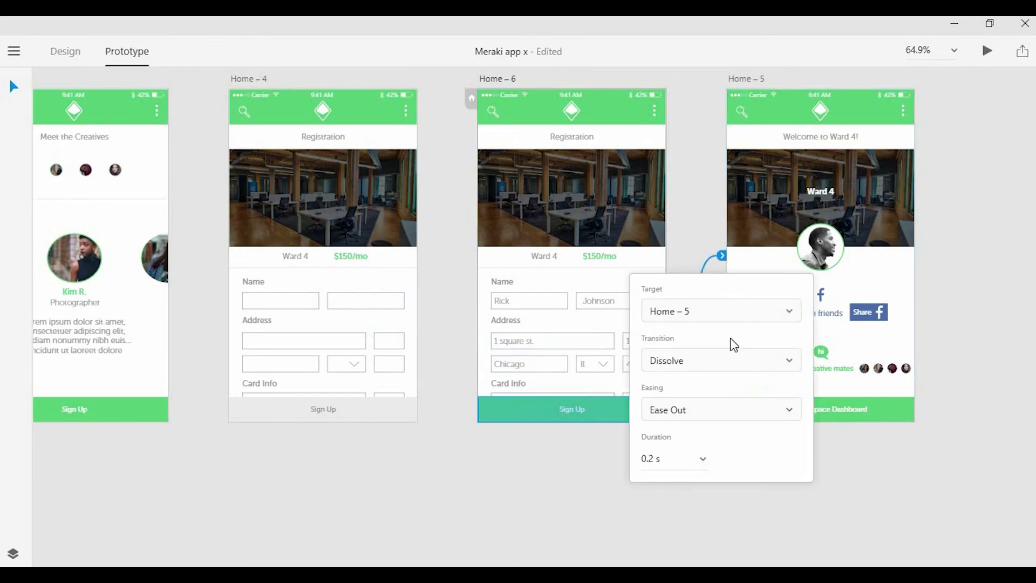
pyautogui.click(693, 230)
# Display the prototype connections of all artboards at once to review the complete flow.
pyautogui.click(618, 324)
pyautogui.click(713, 299)
pyautogui.scroll(-5, 728, 286)
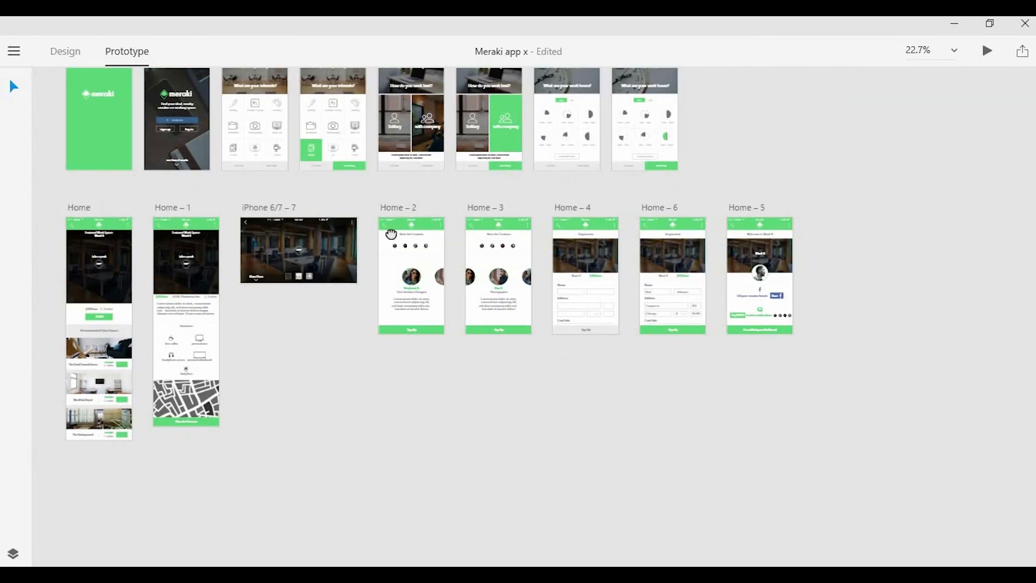
pyautogui.moveTo(392, 235); pyautogui.dragTo(523, 340)
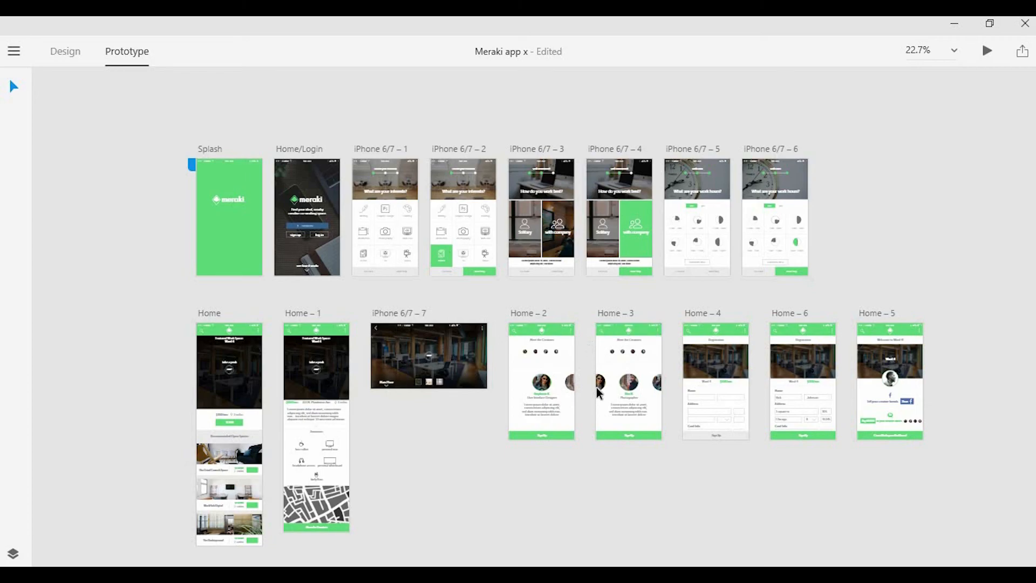
pyautogui.hotkey('ctrl', 'a')
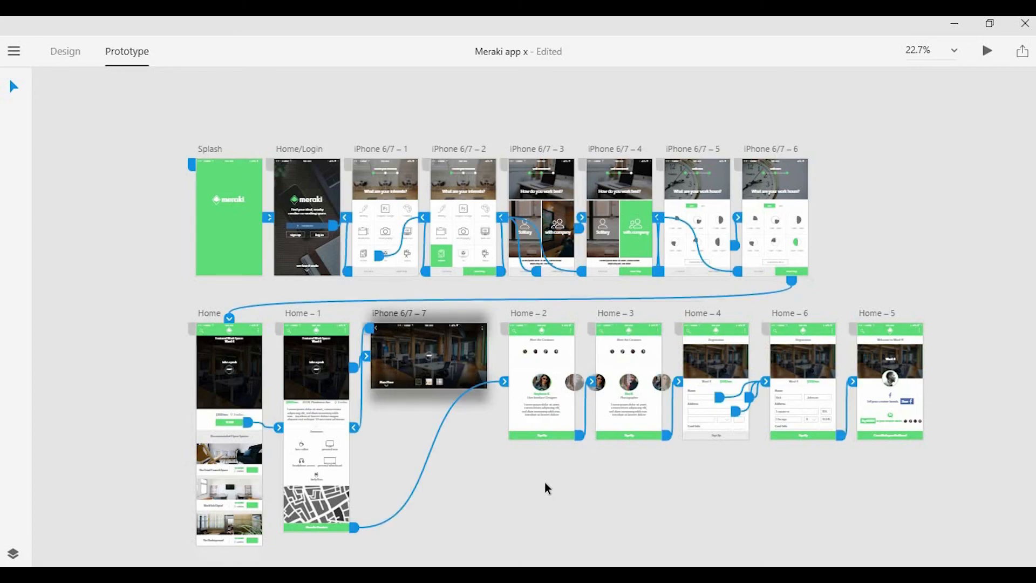
pyautogui.click(536, 473)
# Open the prototype preview starting from the Splash artboard and reposition the preview window.
pyautogui.click(210, 211)
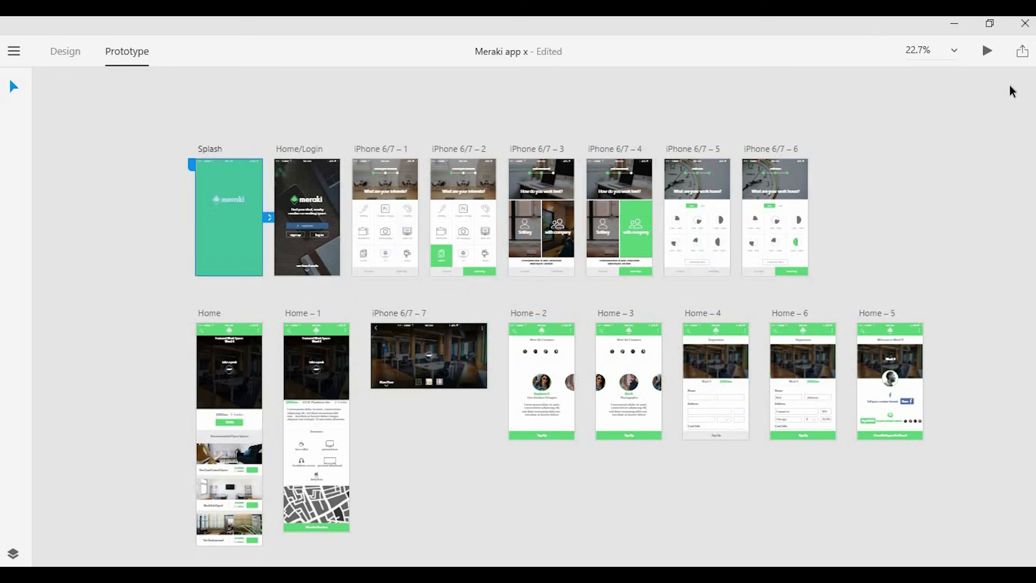
pyautogui.click(989, 53)
pyautogui.moveTo(272, 45); pyautogui.dragTo(425, 37)
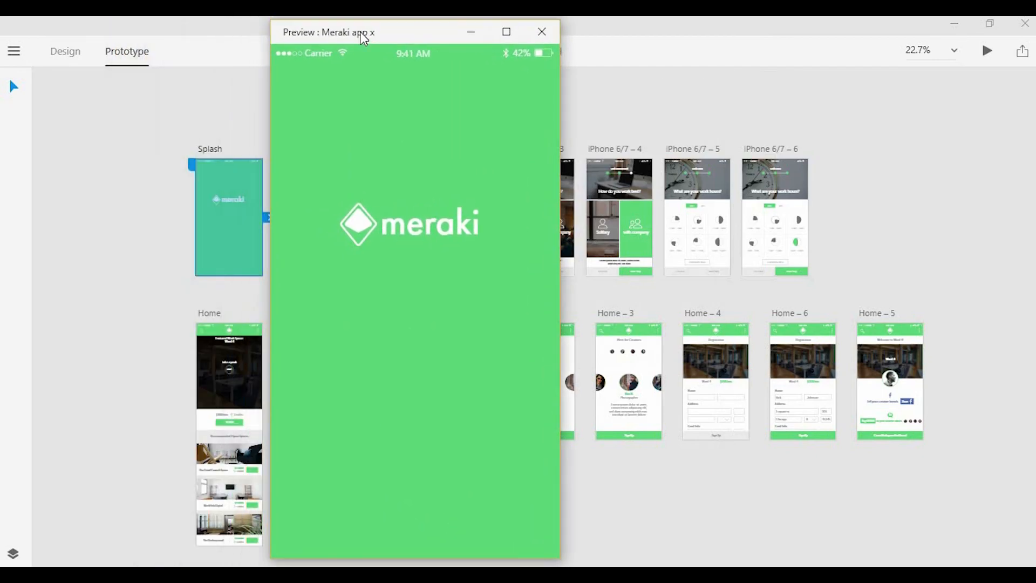
# Test the preview from the splash screen through the Facebook login, choose UI/UX as the interest, and proceed to the work environment question.
pyautogui.click(445, 183)
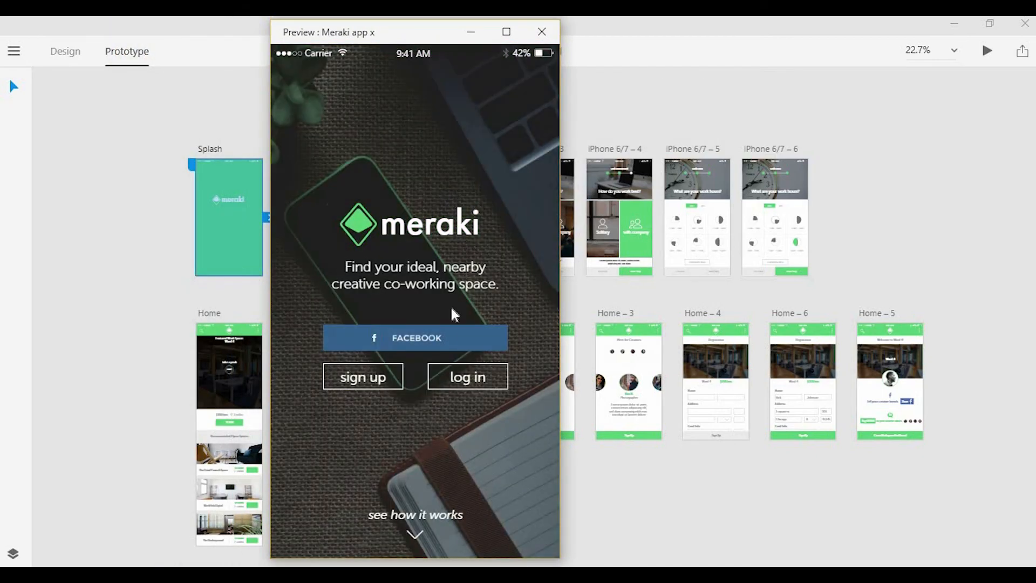
pyautogui.click(447, 338)
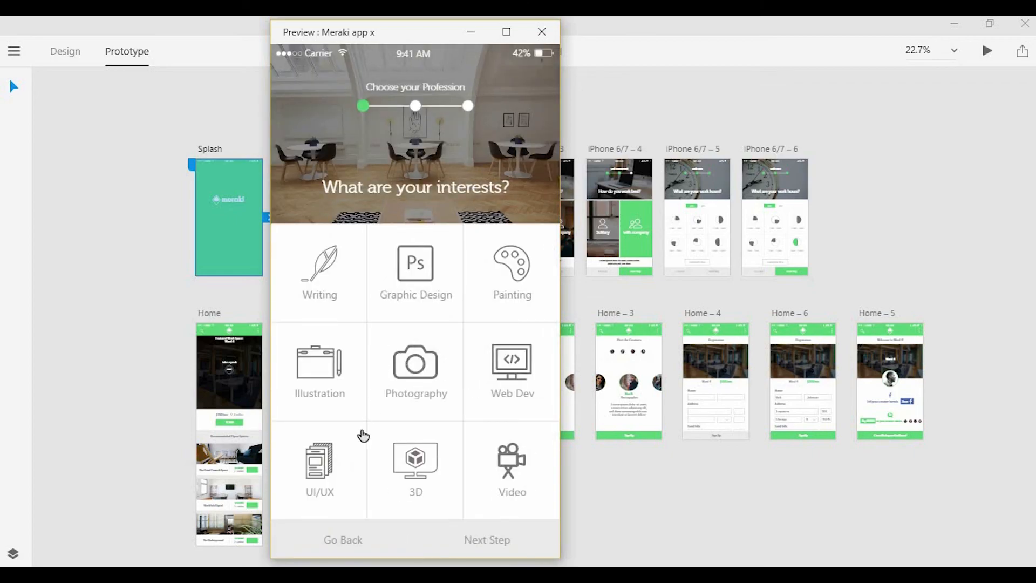
pyautogui.click(343, 446)
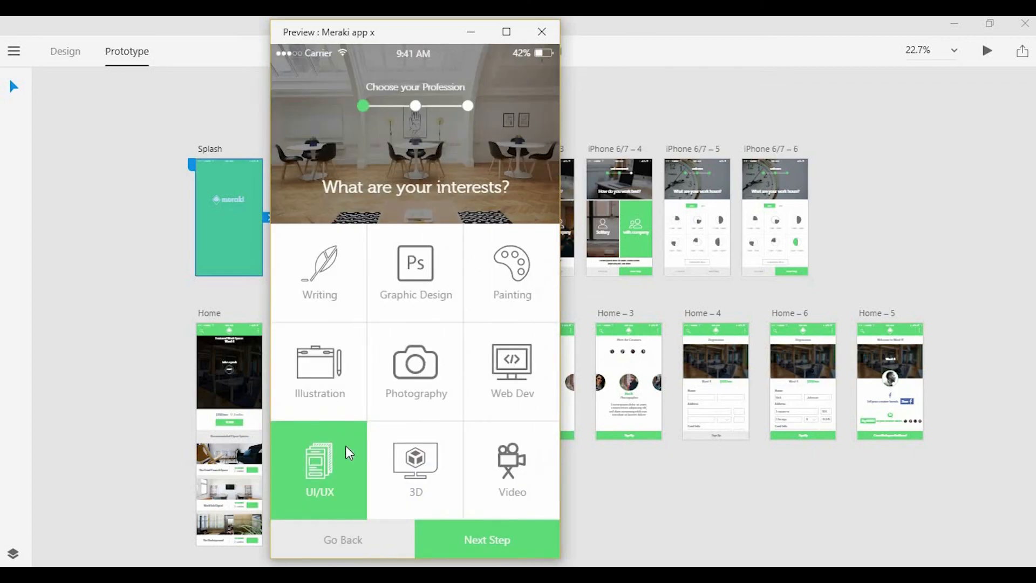
pyautogui.click(520, 537)
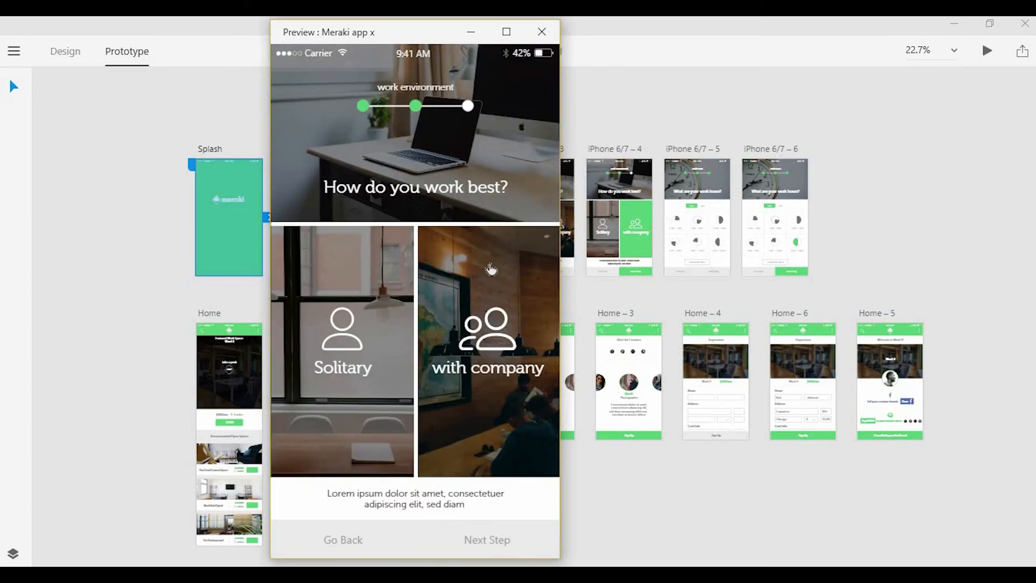
# Test the remaining onboarding questions by choosing "with company" and the 6am - 12pm work hours, proceeding to the home screen.
pyautogui.click(525, 273)
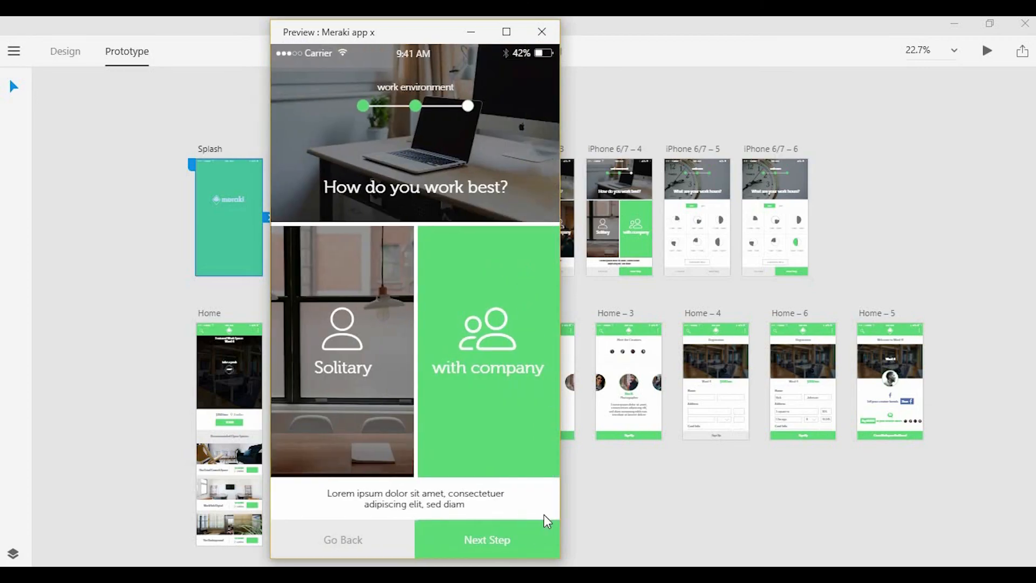
pyautogui.click(514, 539)
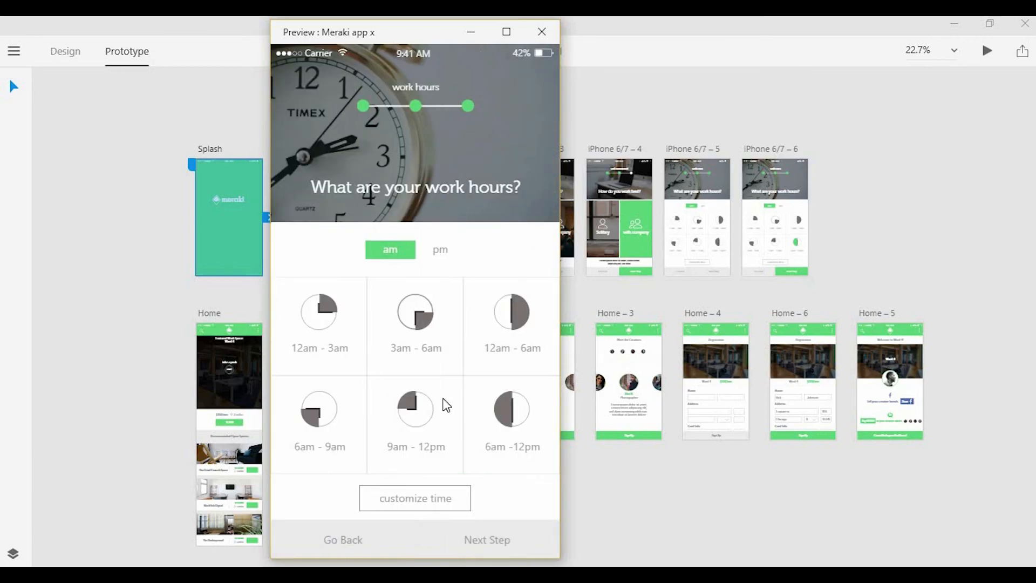
pyautogui.click(496, 417)
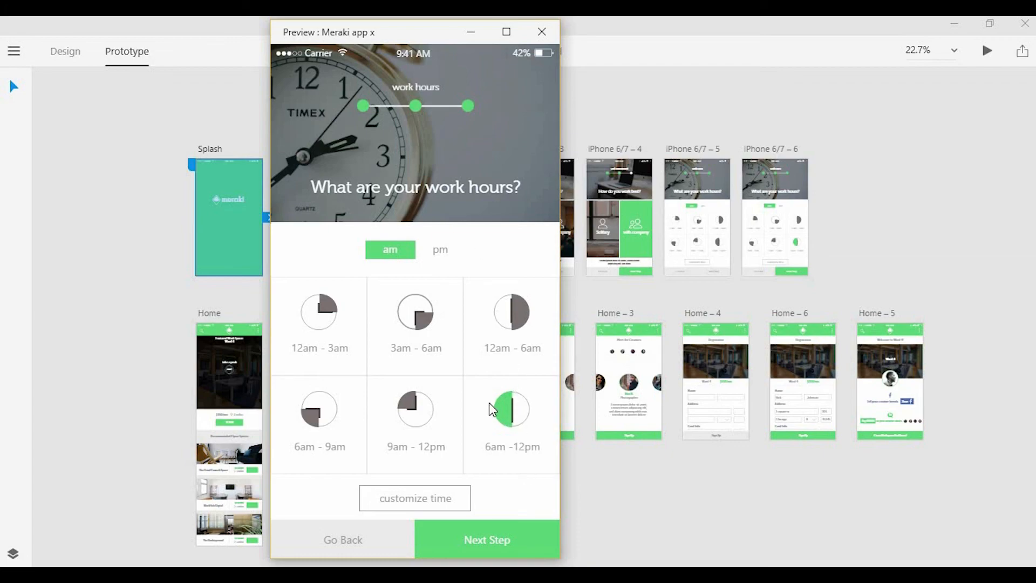
pyautogui.click(514, 540)
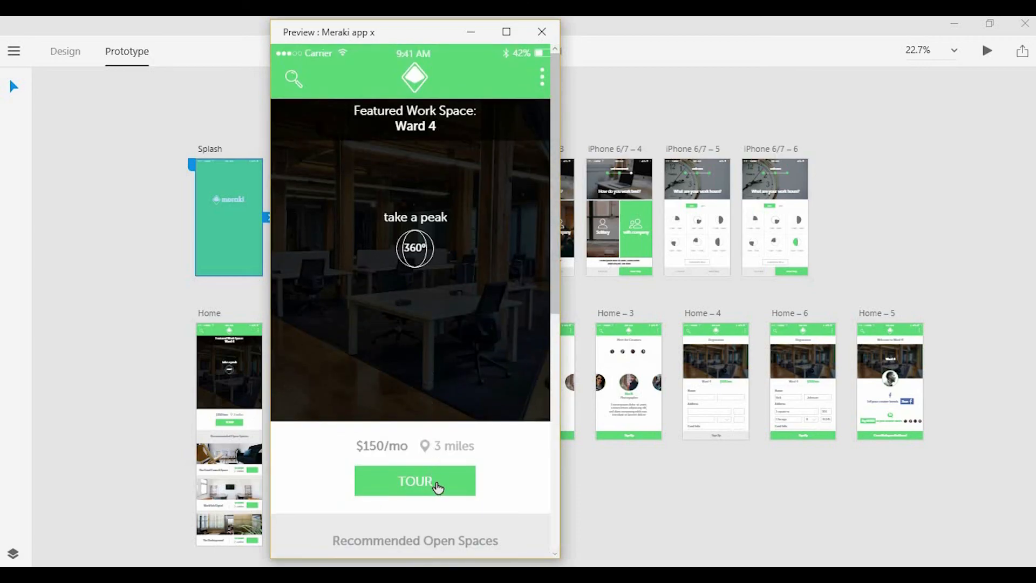
# Review the home screen's recommended spaces, take the Ward 4 tour, and test opening and leaving its 360° view.
pyautogui.scroll(-1, 439, 449)
pyautogui.scroll(-6, 441, 430)
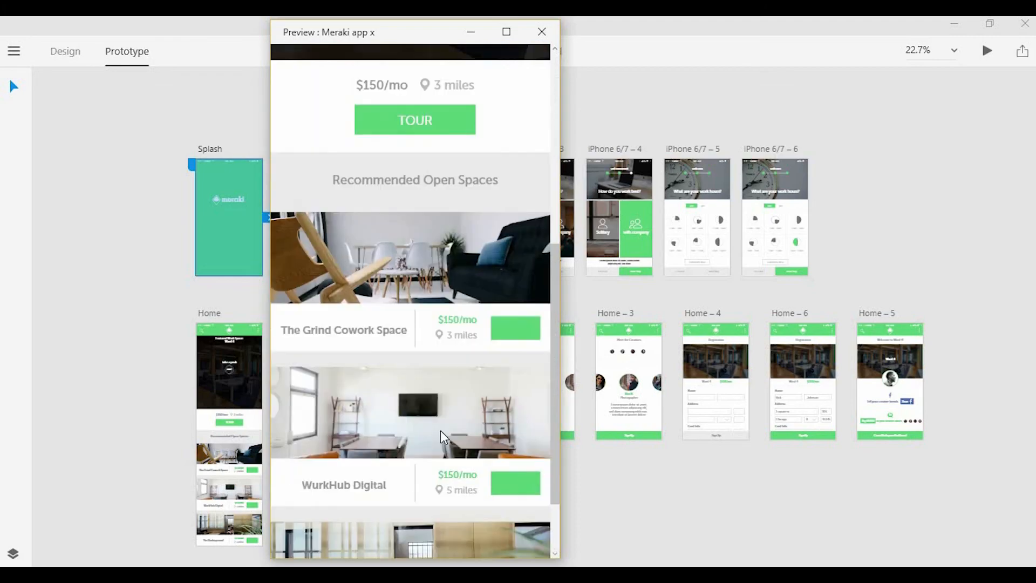
pyautogui.scroll(8, 440, 430)
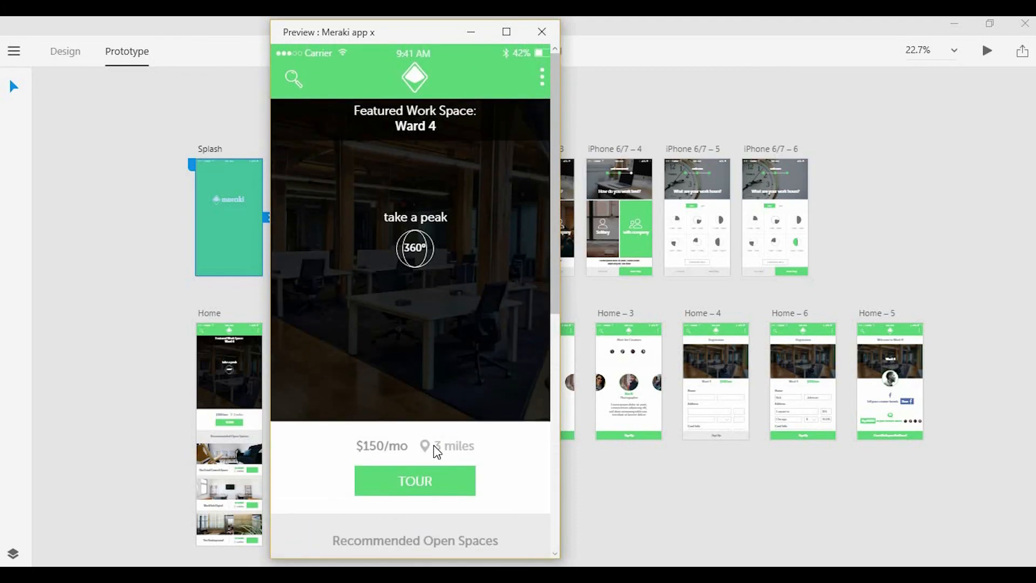
pyautogui.click(441, 481)
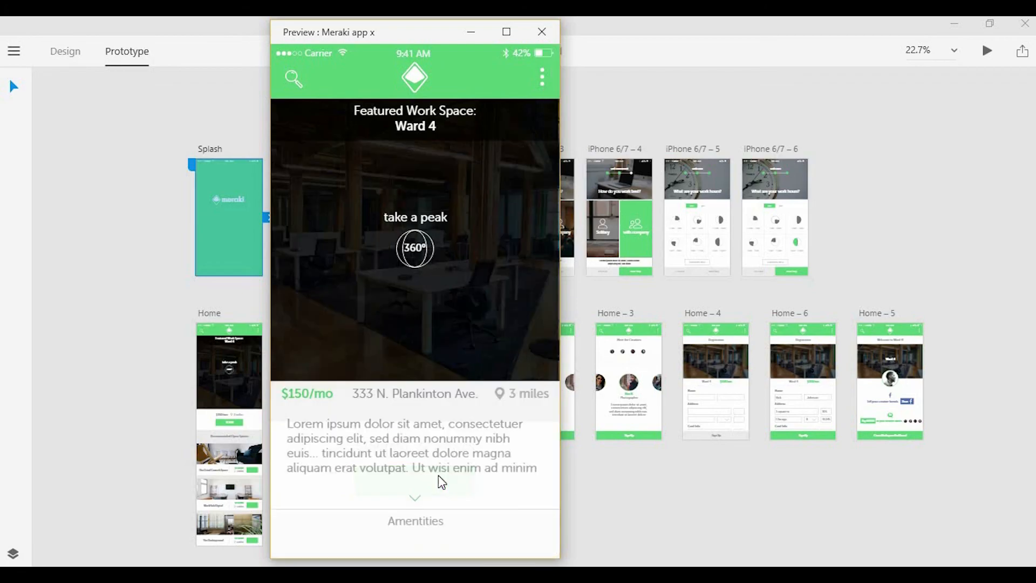
pyautogui.click(415, 248)
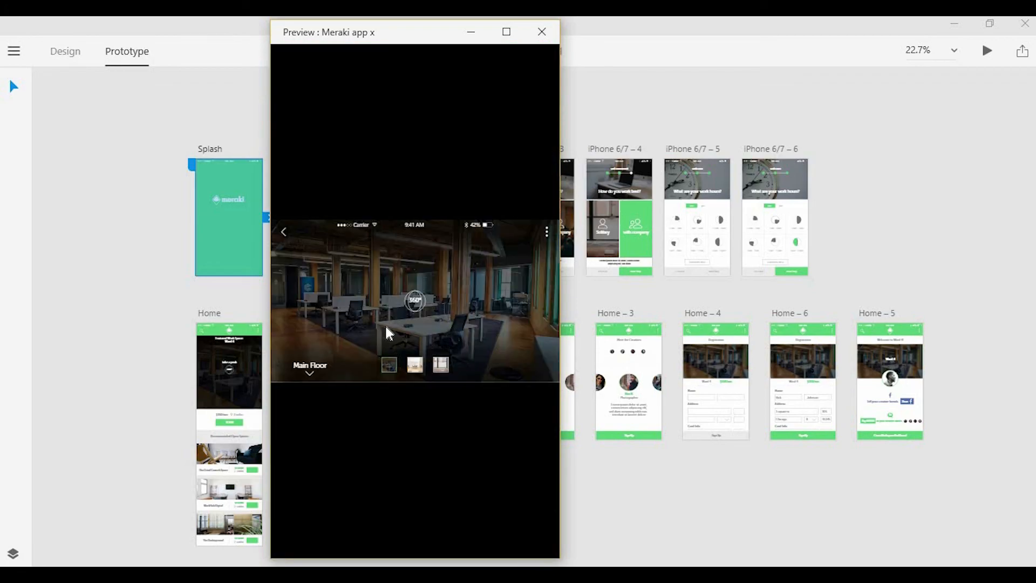
pyautogui.click(281, 235)
# Test the path from Meet the Creatives to the registration form, trigger its filled-in state, and sign up to reach the welcome screen.
pyautogui.scroll(-6, 374, 240)
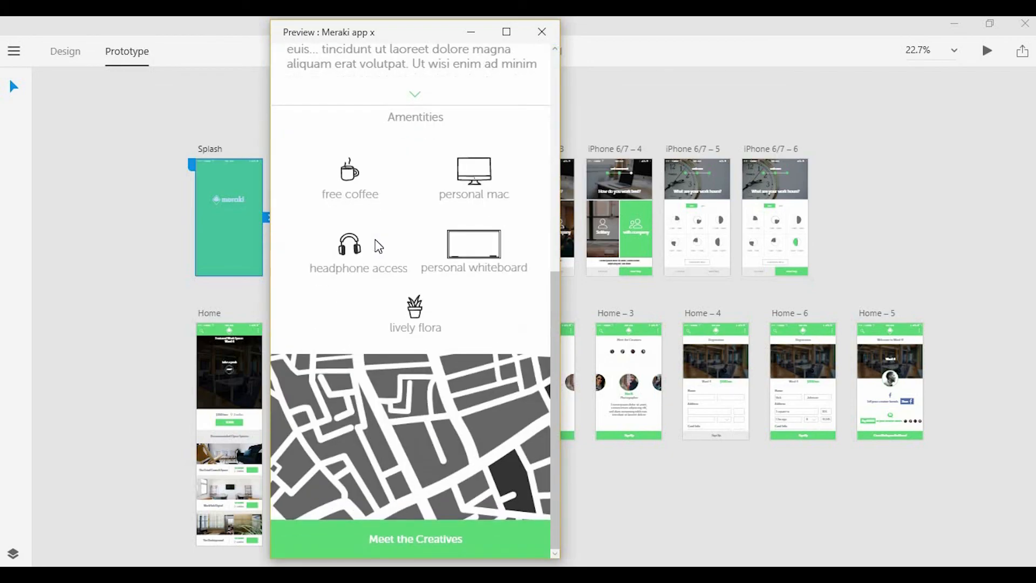
pyautogui.click(457, 552)
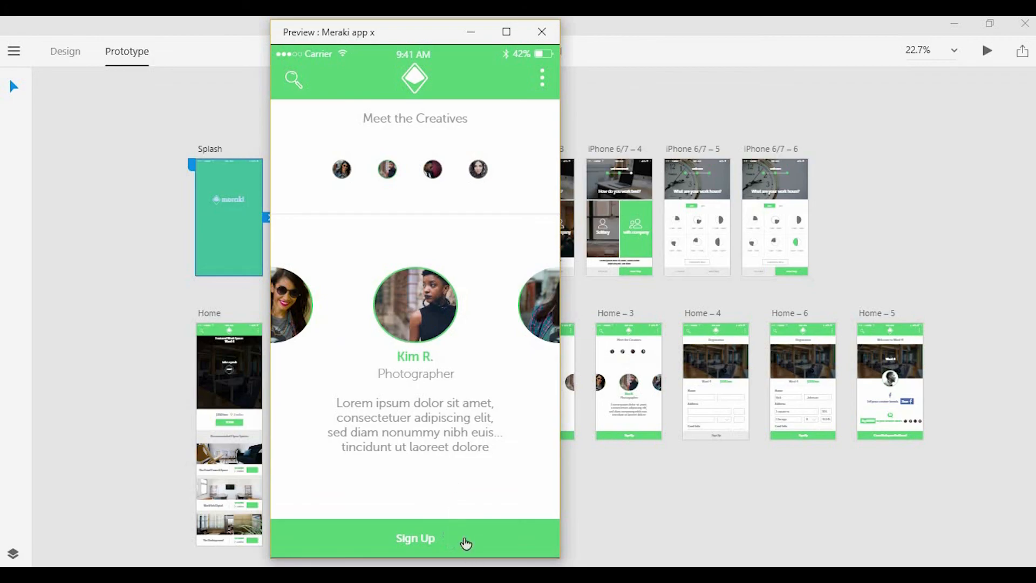
pyautogui.click(424, 540)
pyautogui.click(370, 376)
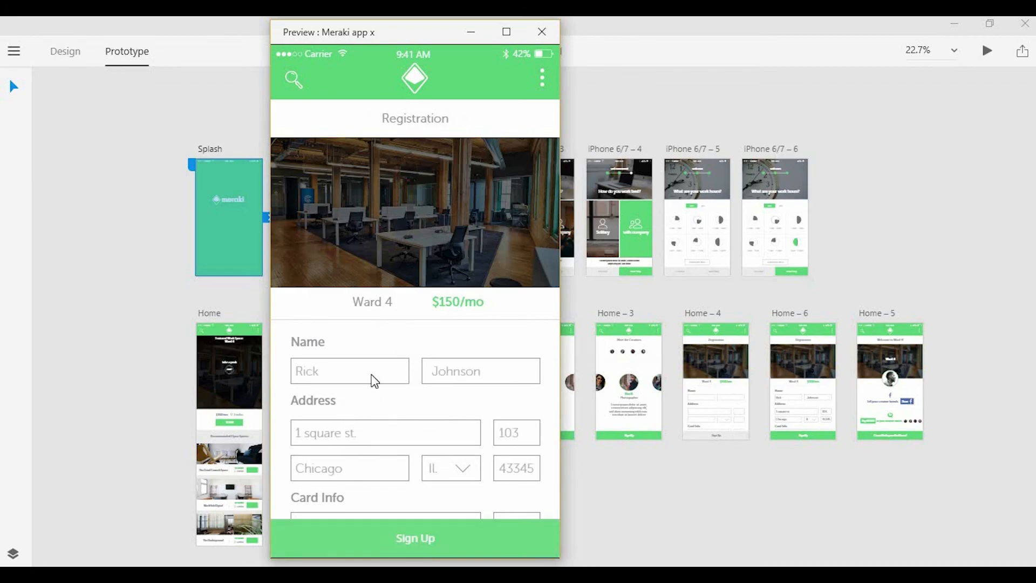
pyautogui.click(445, 543)
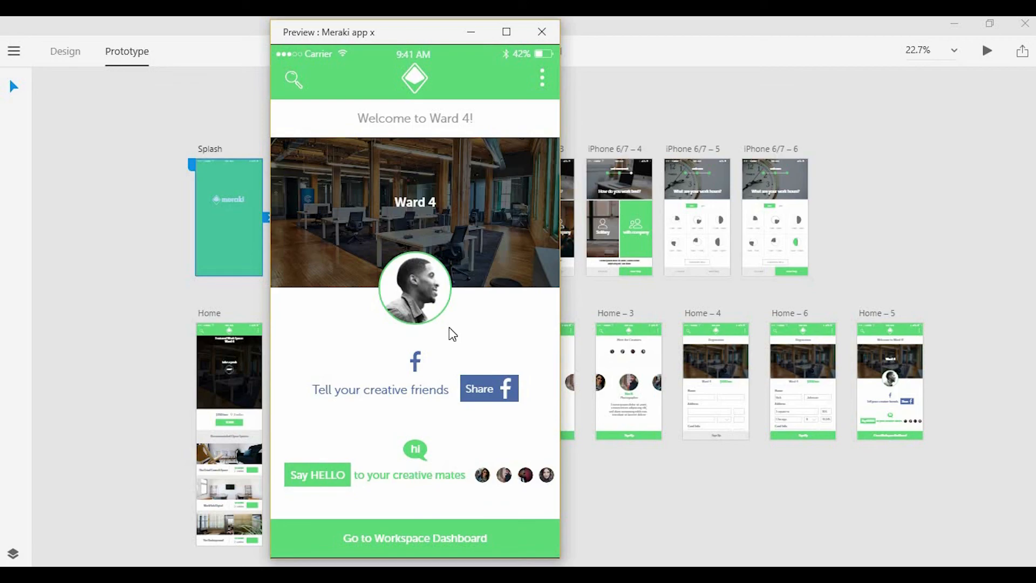
# Close the prototype preview window and deselect the Splash artboard.
pyautogui.moveTo(431, 41); pyautogui.dragTo(519, 36)
pyautogui.click(635, 36)
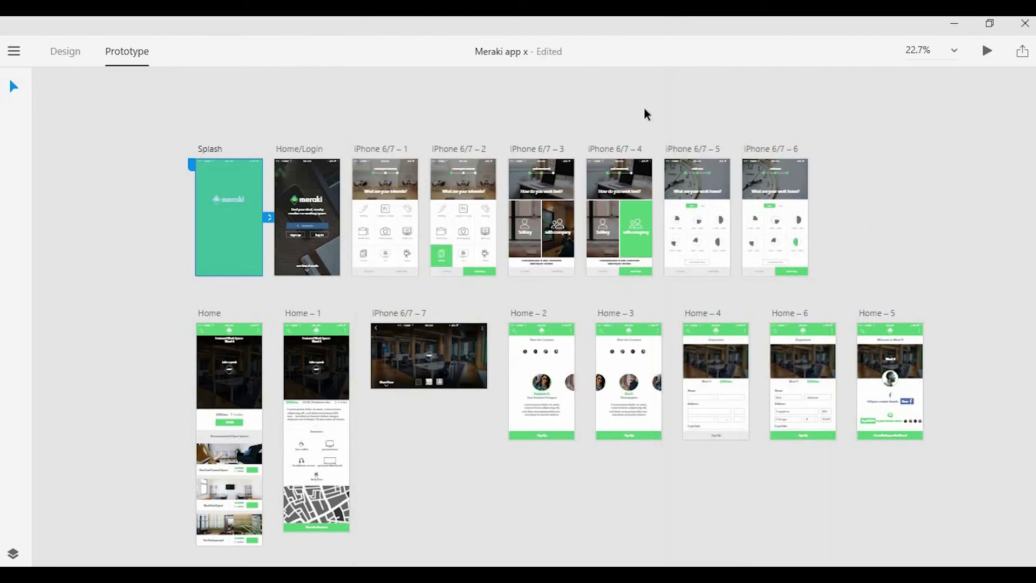
pyautogui.click(652, 130)
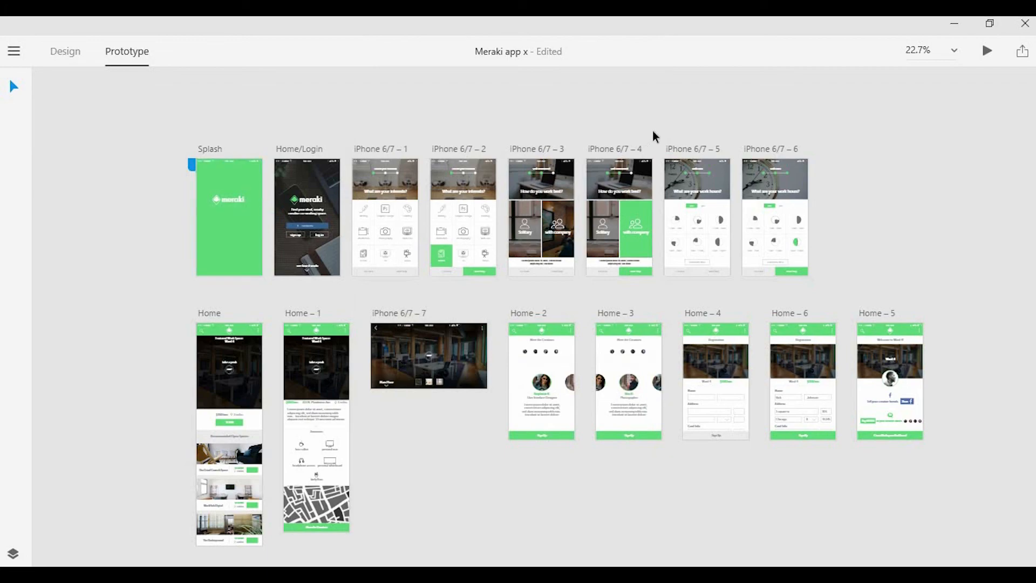